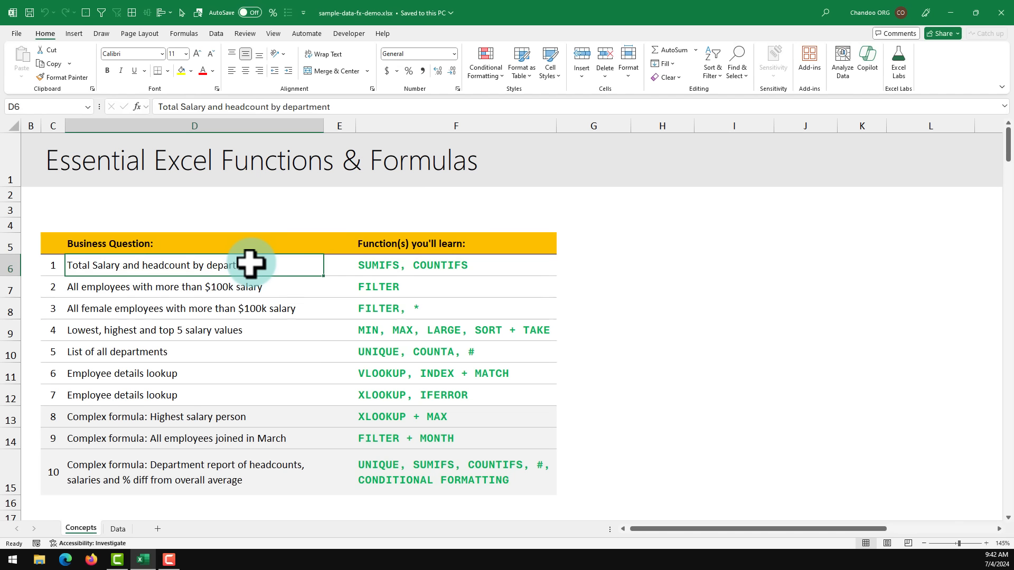
Review the ten business questions and the functions listed beside them on the Concepts sheet, including the complex formula rows.
drag(250, 263, 235, 471)
drag(244, 263, 265, 450)
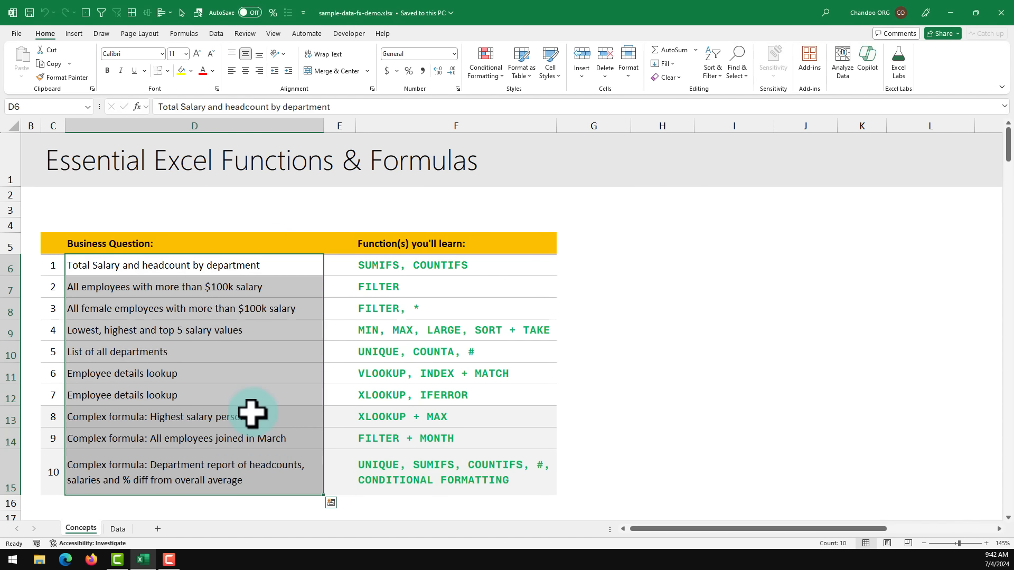
drag(253, 412, 256, 464)
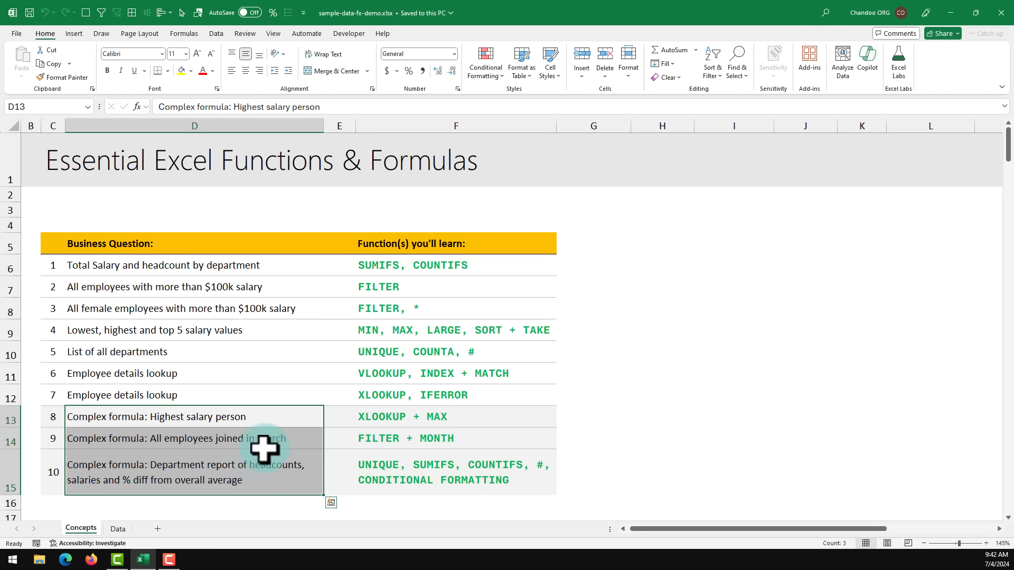
click(200, 266)
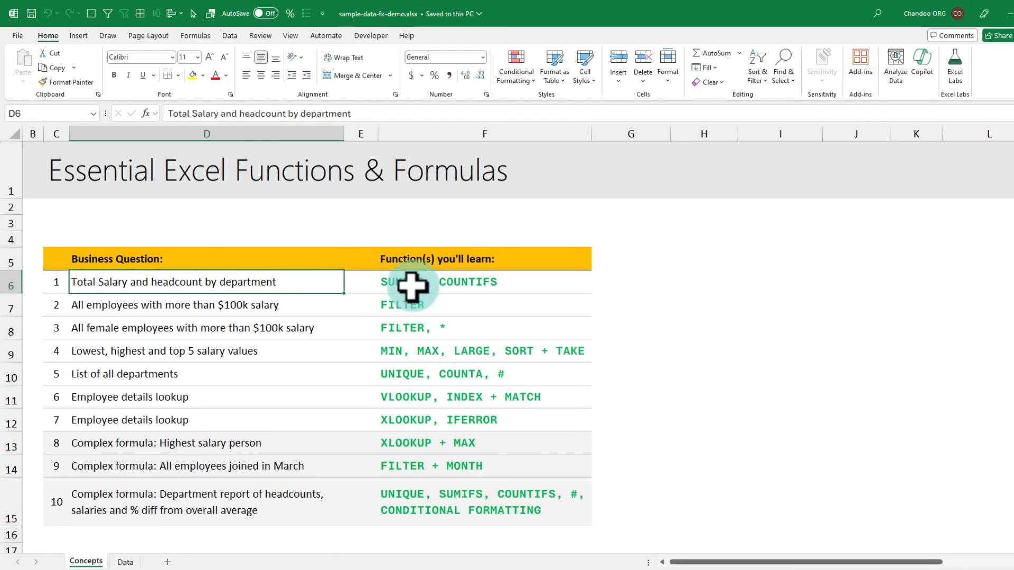
mouse_move(412, 282)
mouse_down()
mouse_move(478, 385)
mouse_move(493, 512)
mouse_up()
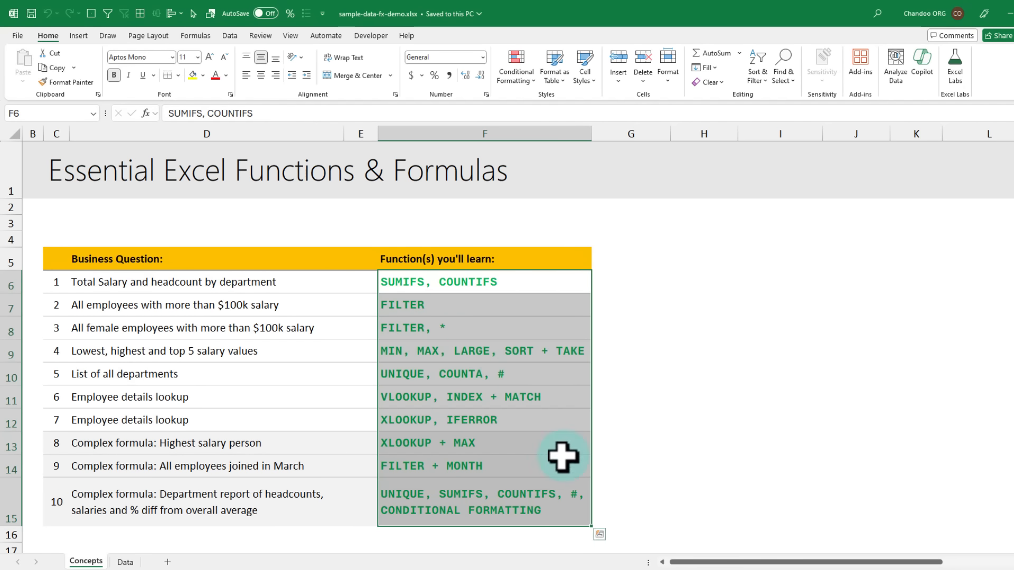
click(623, 356)
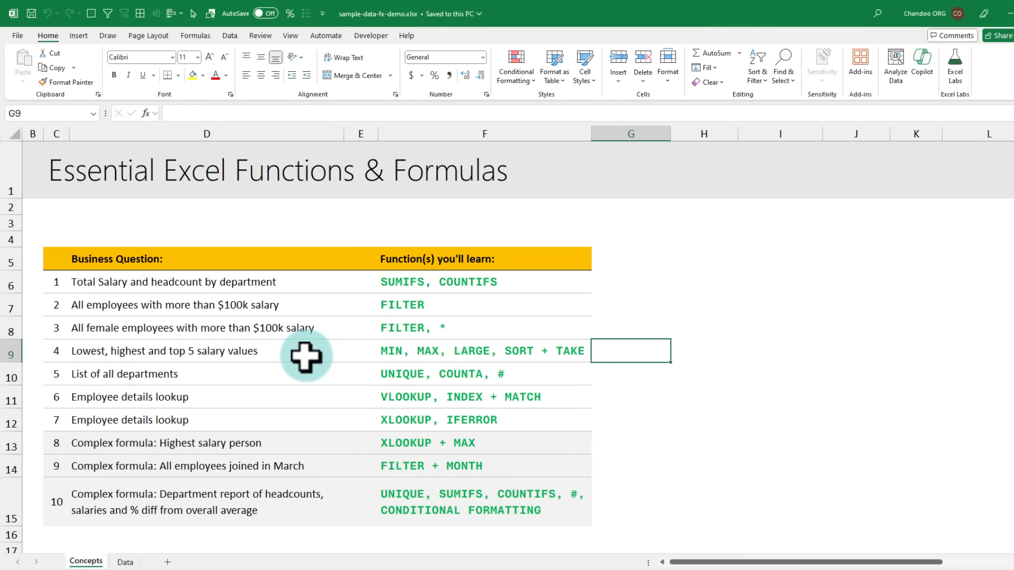
Examine the employee table on the Data sheet, including its Emp ID, Gender, Department and Salary columns.
click(127, 562)
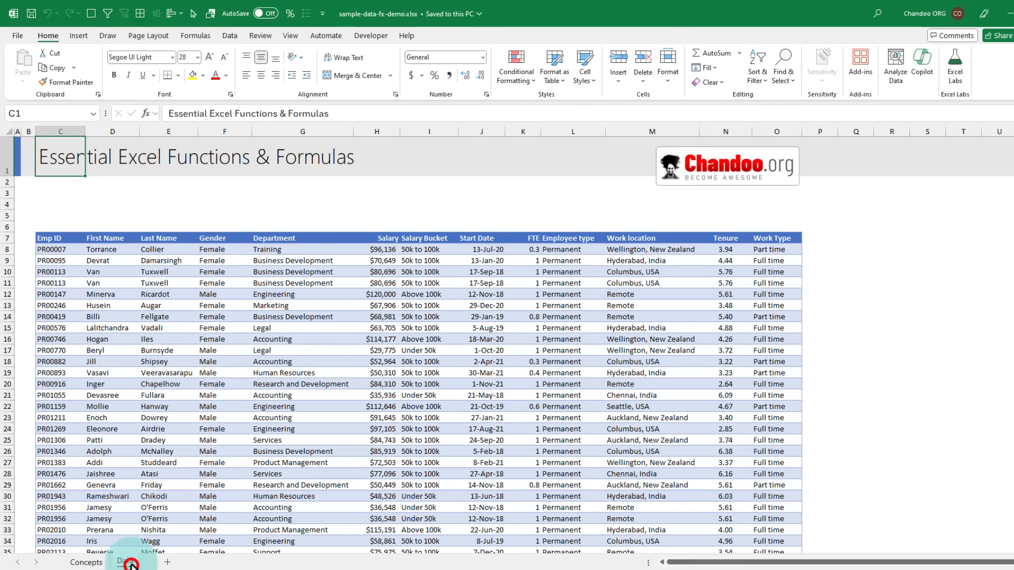
scroll(188, 305, down, 1)
scroll(186, 303, up, 1)
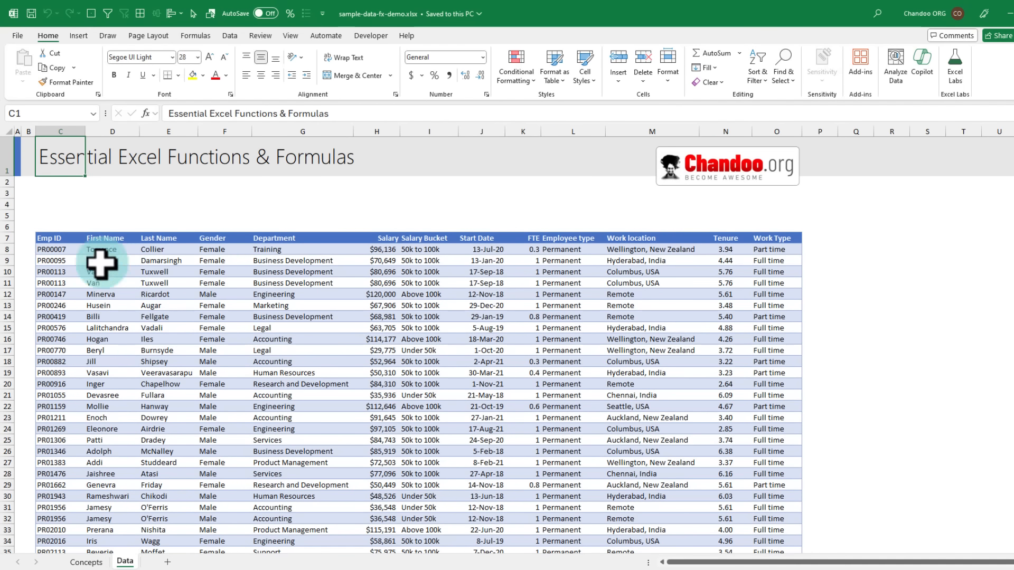
click(51, 249)
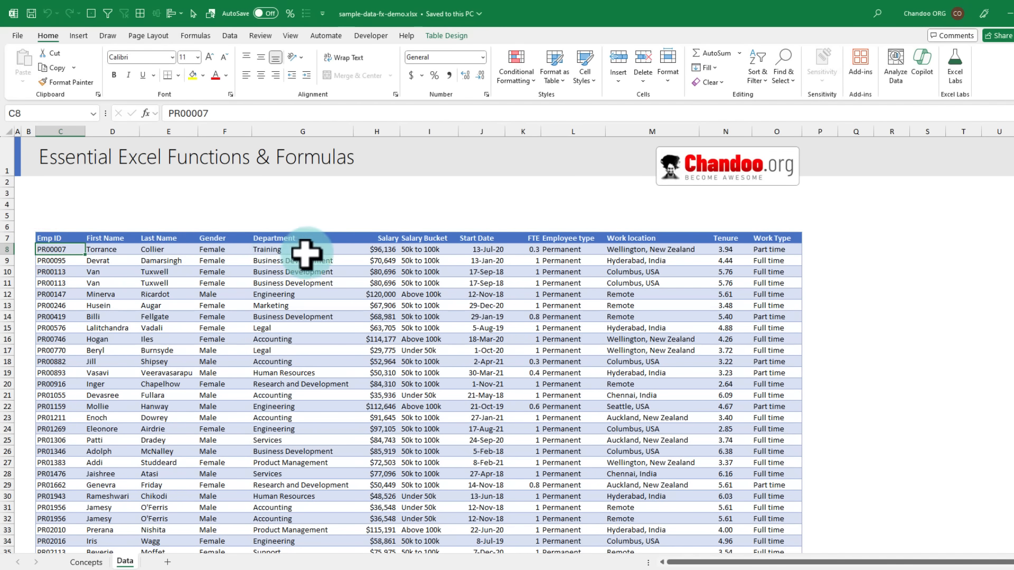
click(212, 248)
click(287, 248)
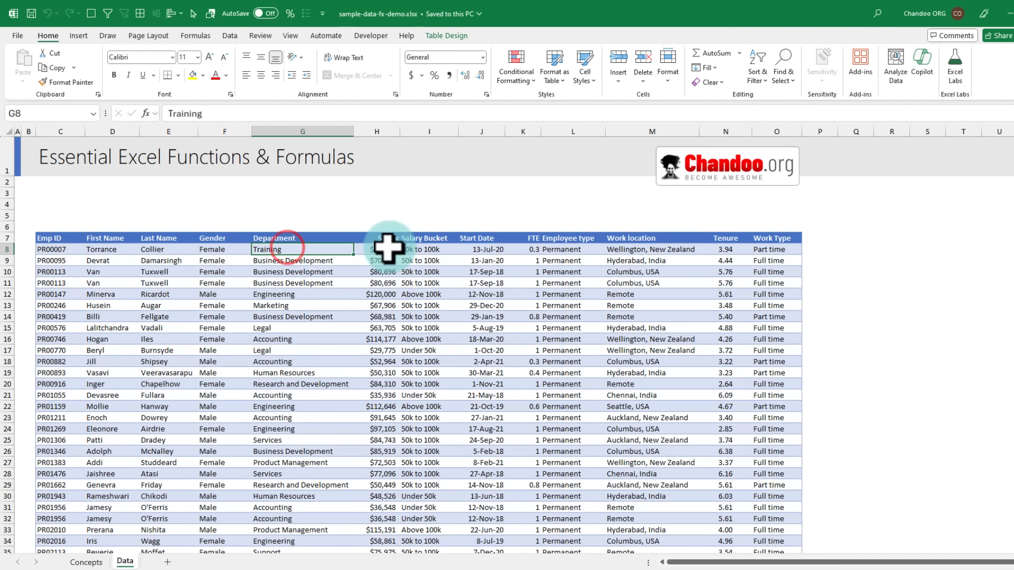
click(385, 248)
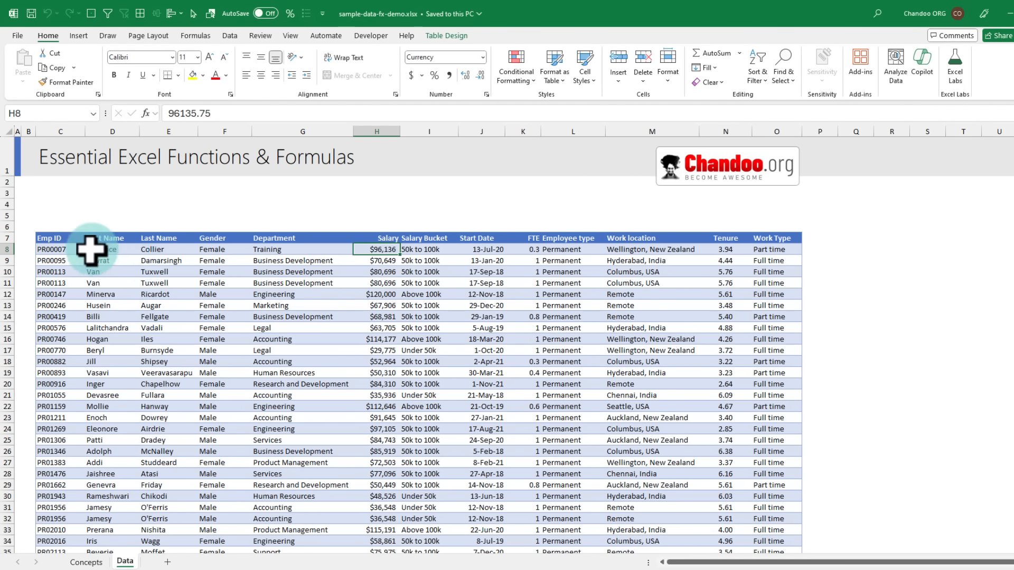
scroll(100, 254, down, 6)
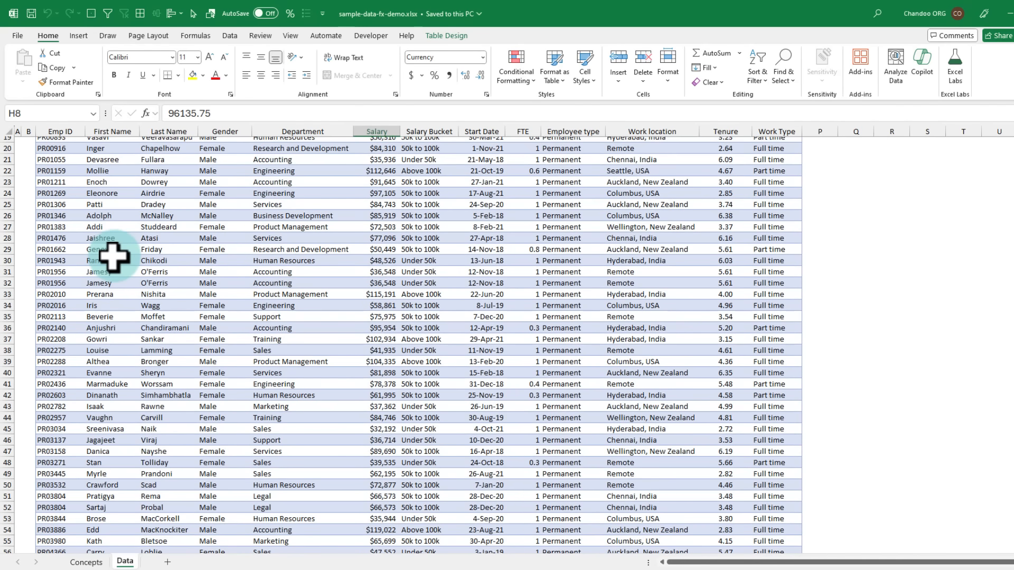
scroll(109, 256, up, 6)
Check the name assigned to the employee table in its table properties.
click(174, 238)
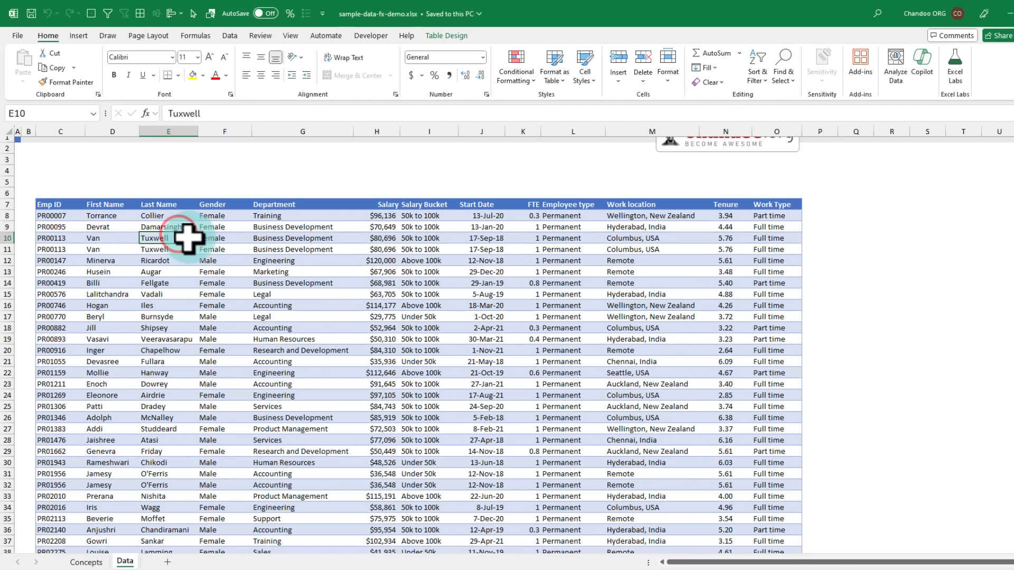
click(447, 35)
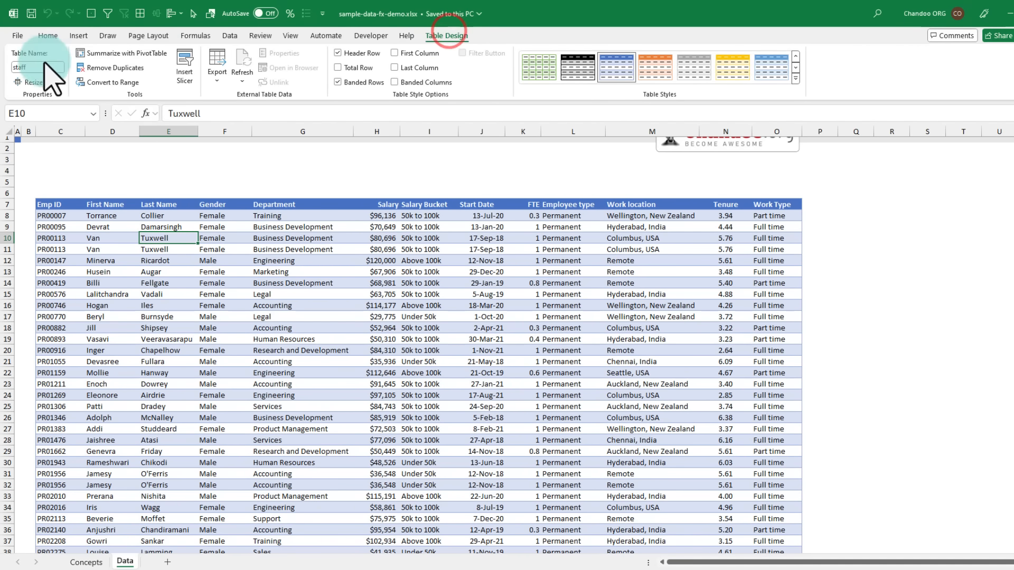
click(78, 218)
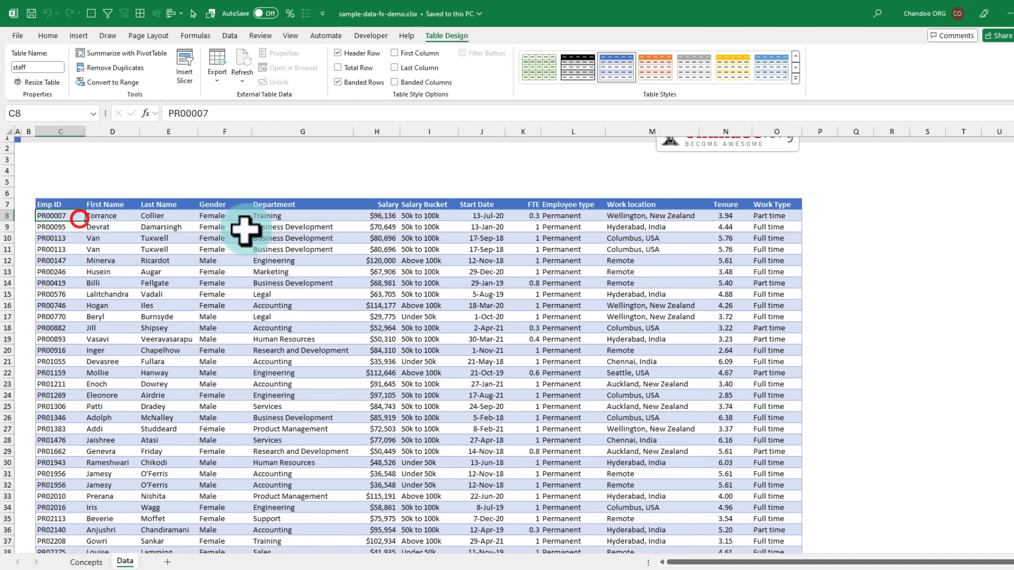
scroll(325, 246, up, 1)
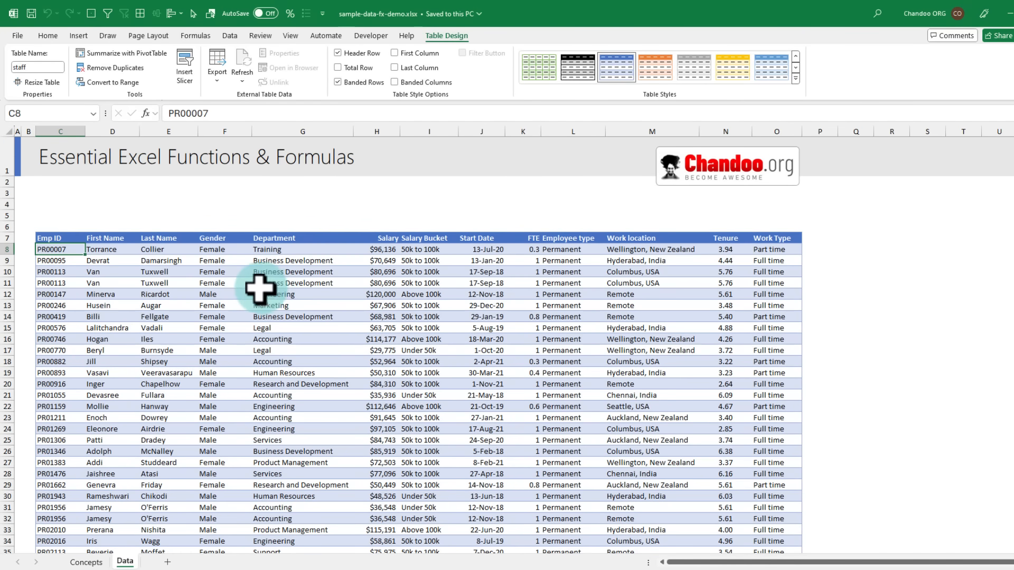
Review the first business question on the Concepts sheet and compare it with the Department column on the Data sheet.
click(86, 562)
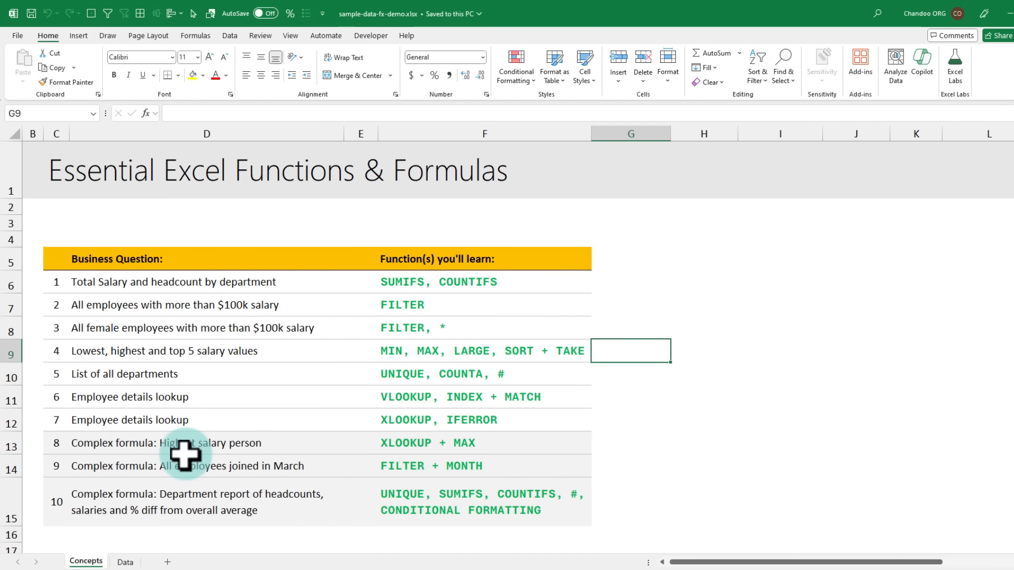
click(116, 563)
click(85, 562)
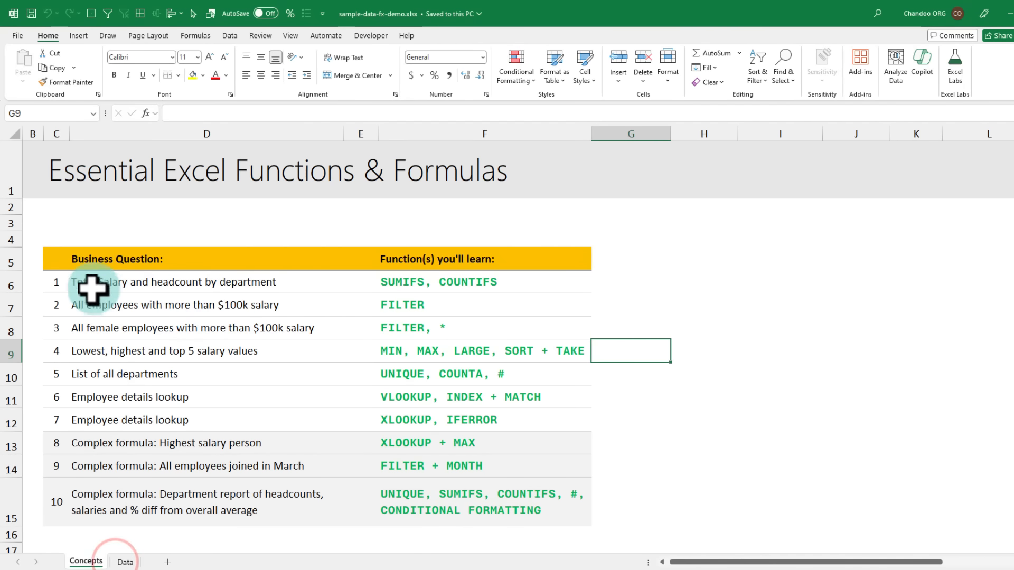
click(59, 279)
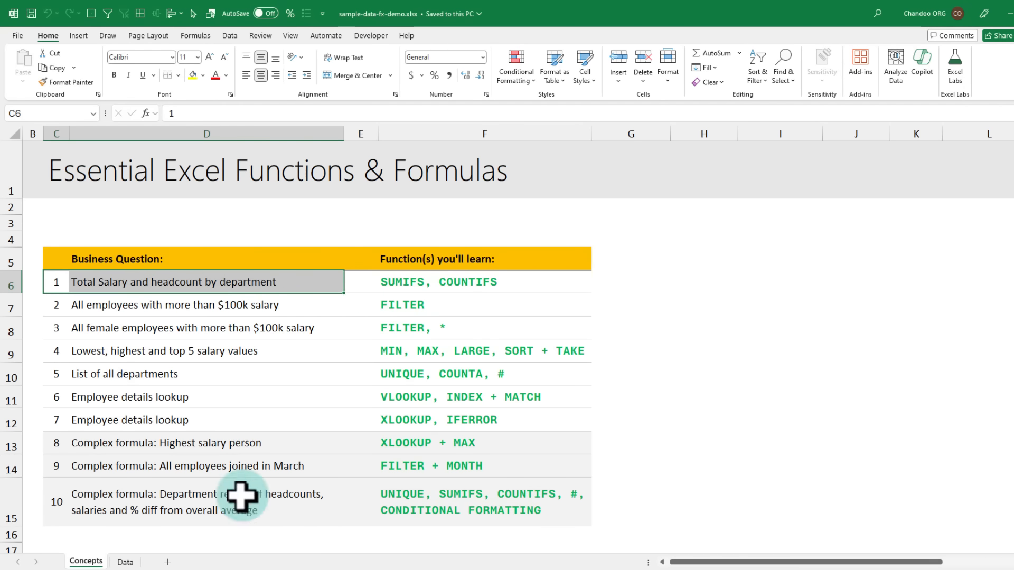
click(125, 562)
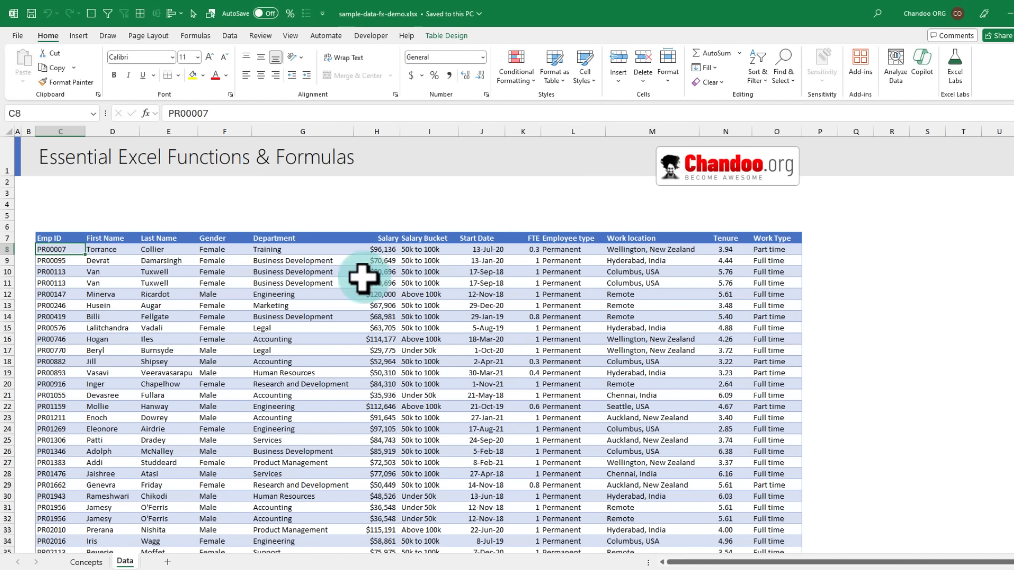
click(299, 248)
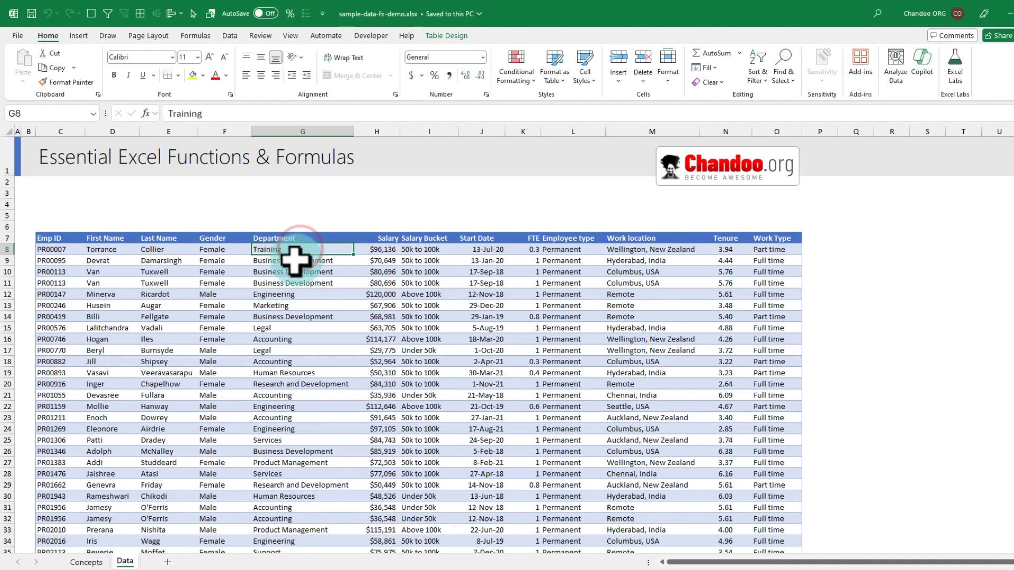
click(85, 562)
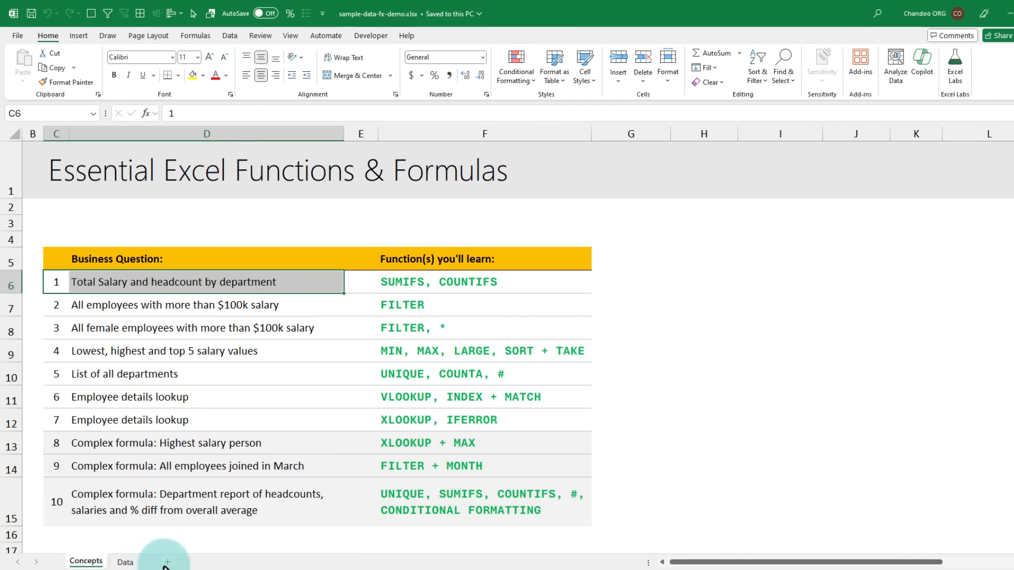
Insert a new worksheet after Concepts and rename it 1.
click(167, 563)
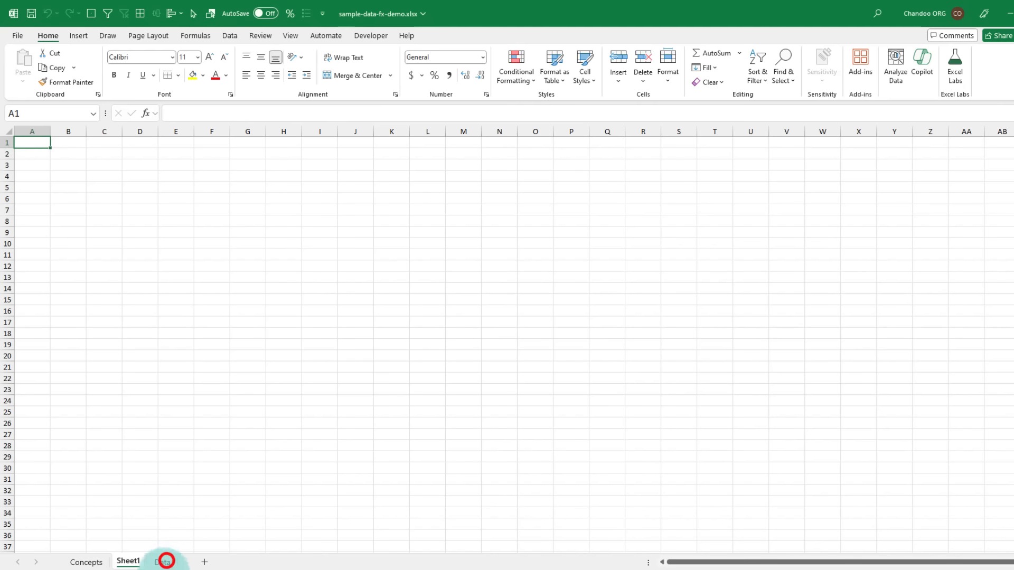
double_click(128, 562)
text(1)
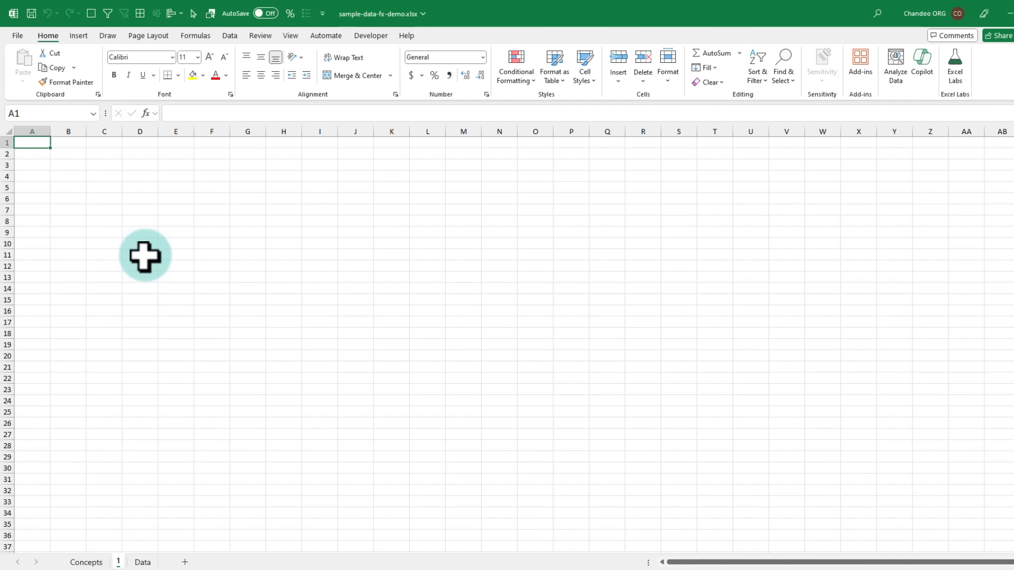
Set up a formatted header row in B2:D2 with Department, Headcount and Total Salary, with room below for the departments.
drag(75, 155, 82, 280)
drag(104, 156, 103, 267)
drag(146, 150, 144, 264)
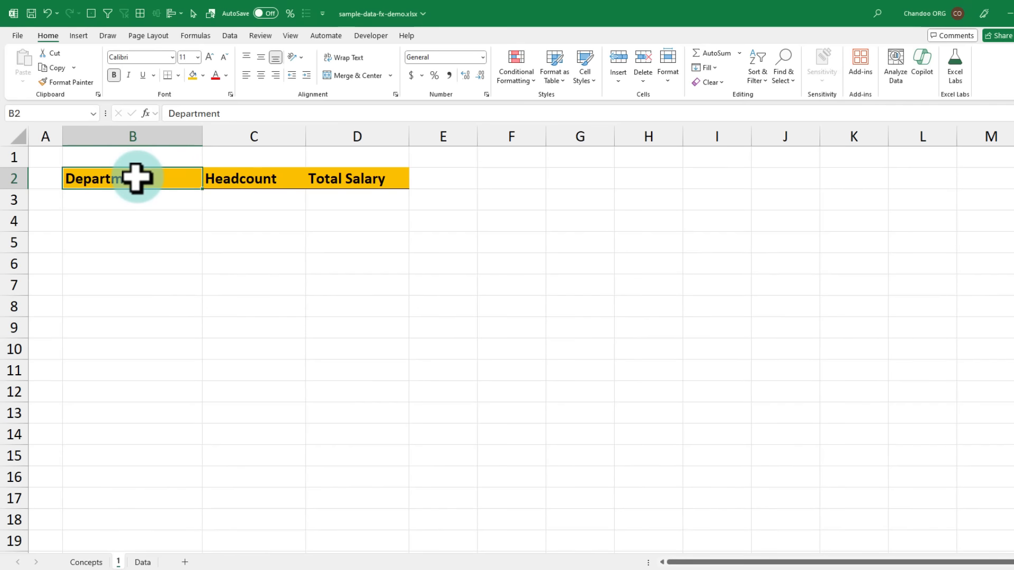
drag(136, 178, 363, 176)
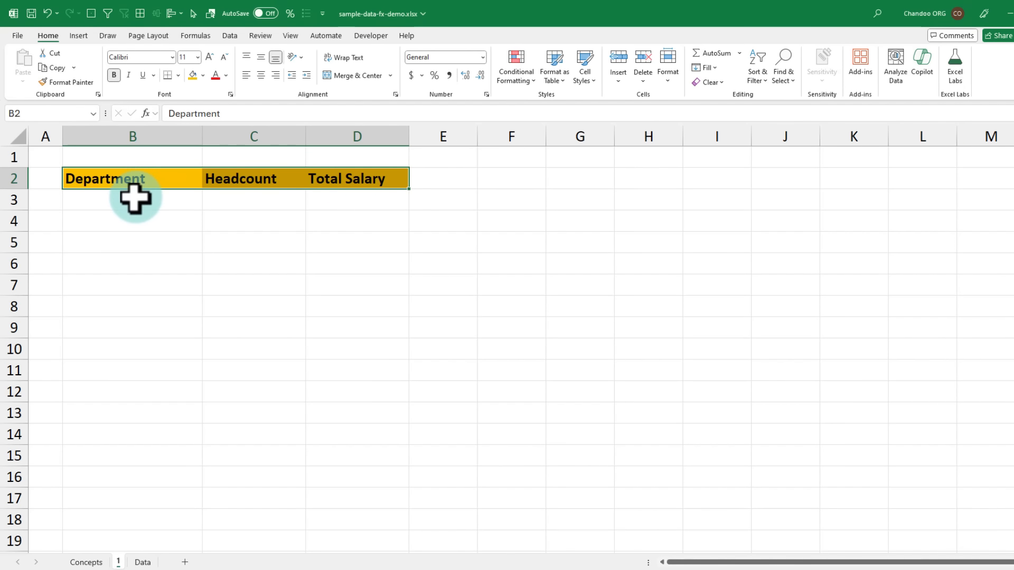
drag(136, 197, 142, 358)
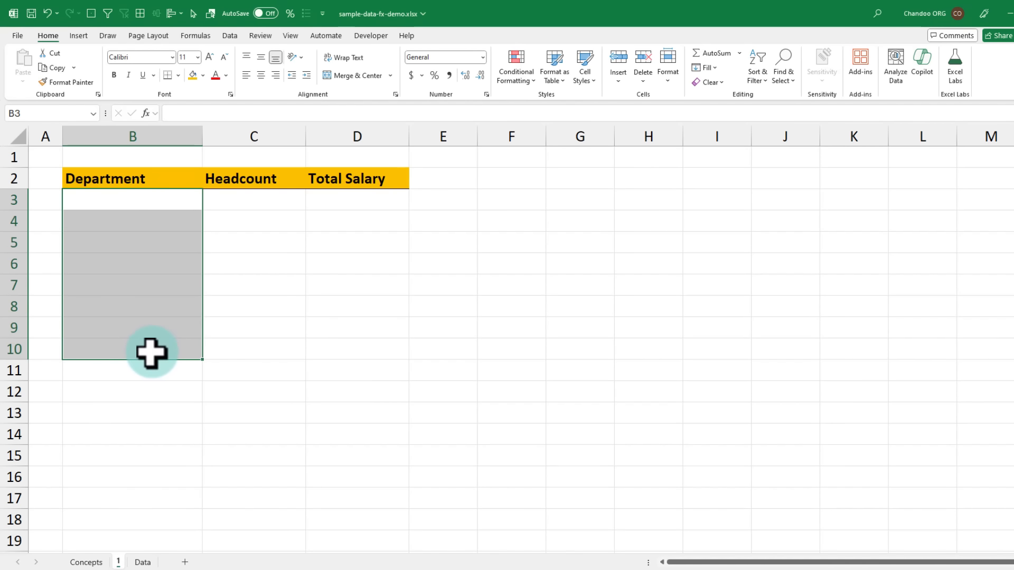
Copy all Department entries from the Data sheet's employee table and paste them as values into sheet 1 starting at B3.
click(142, 563)
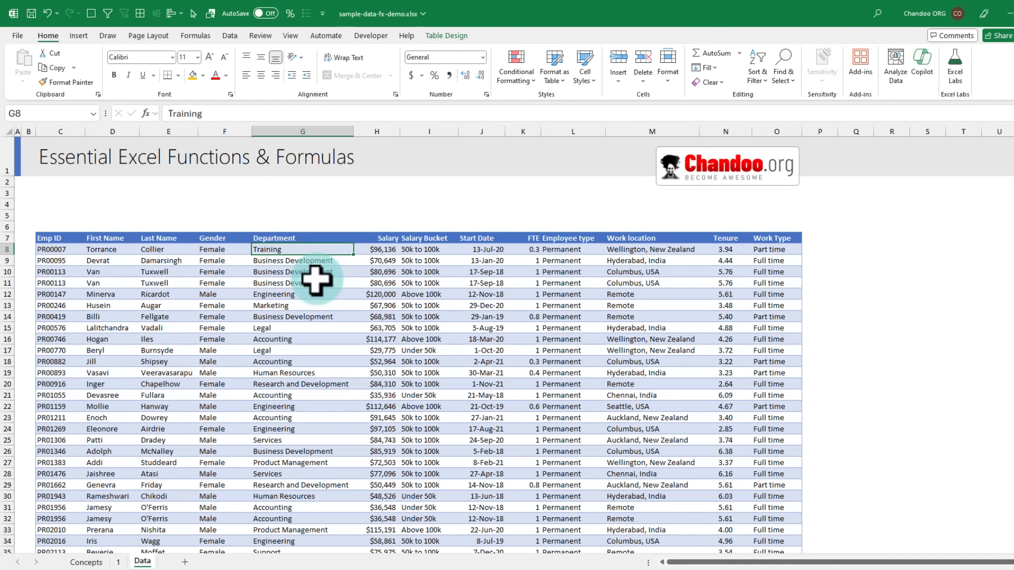
key(ctrl+shift+Down)
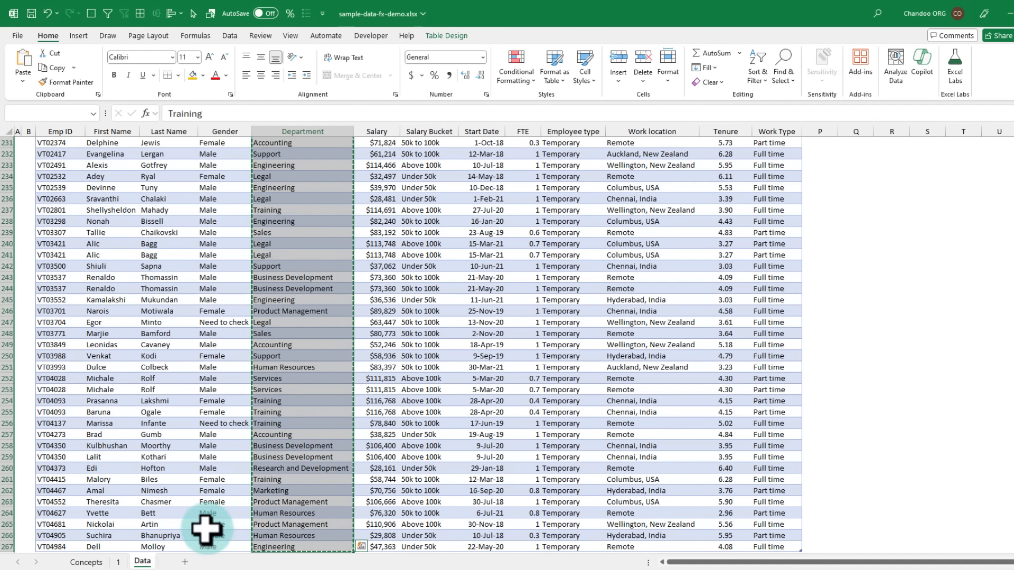
click(118, 562)
click(131, 201)
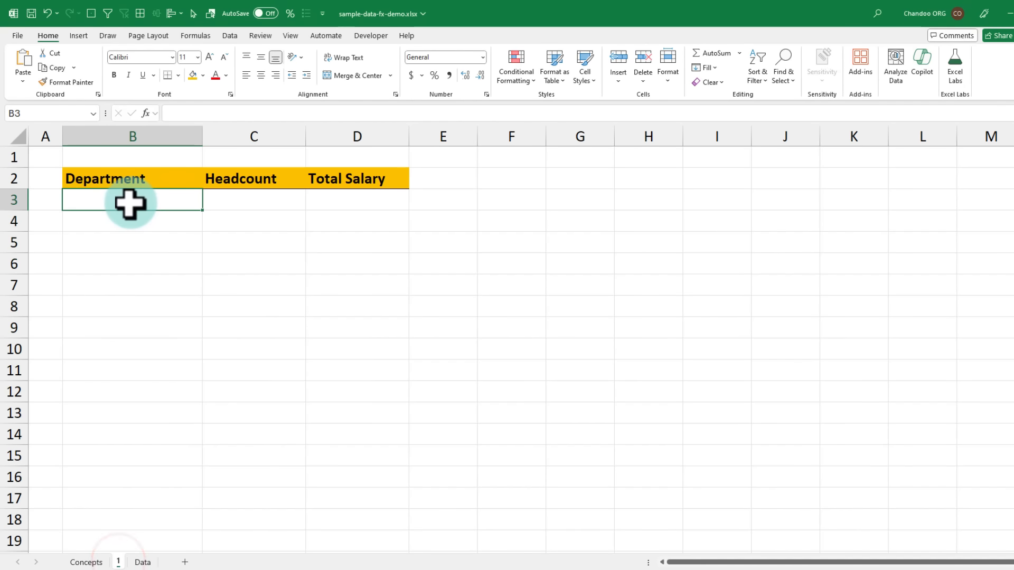
right_click(132, 201)
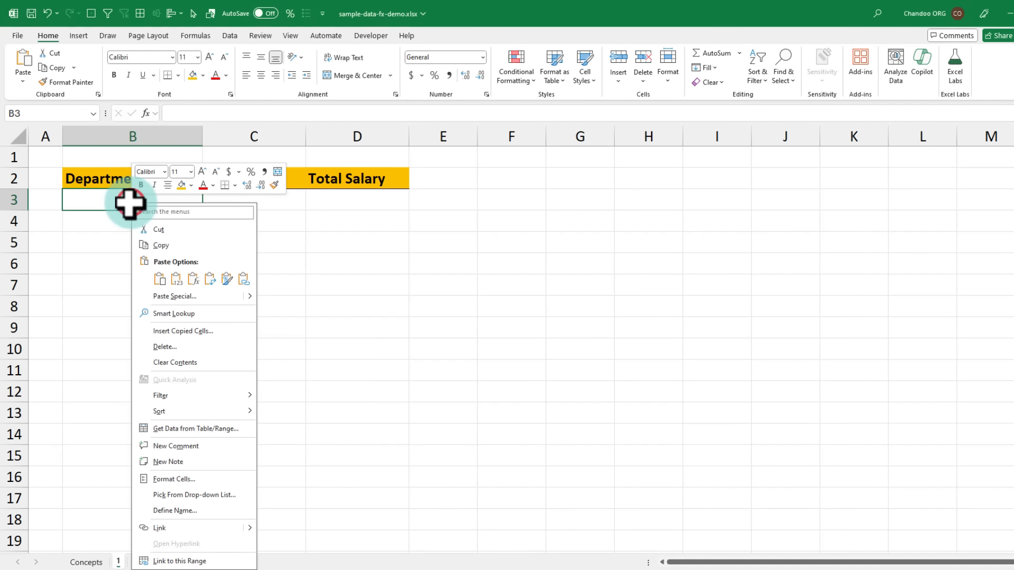
click(176, 280)
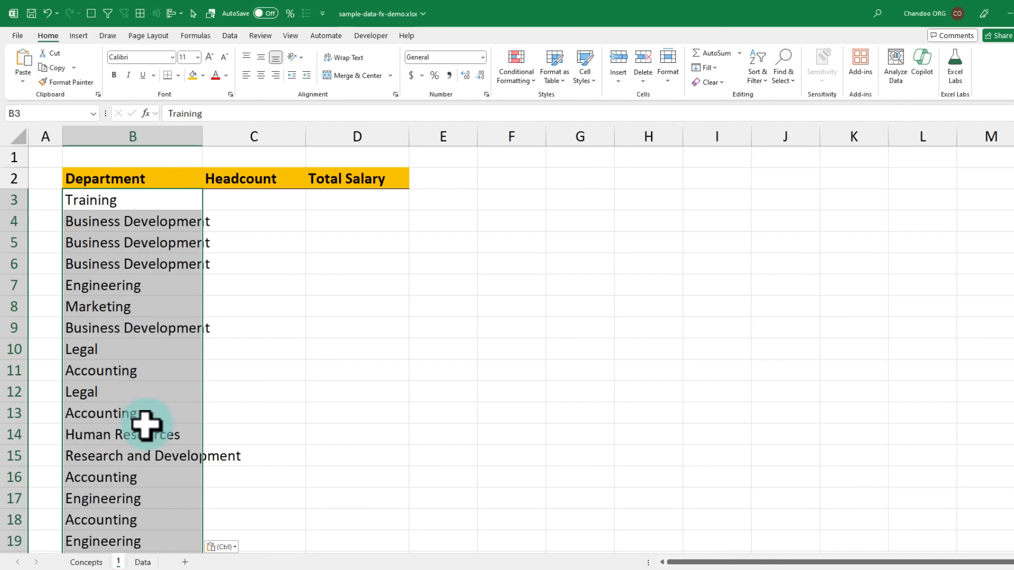
Remove duplicate entries from the department list starting at B3, continuing with the current selection only.
click(151, 236)
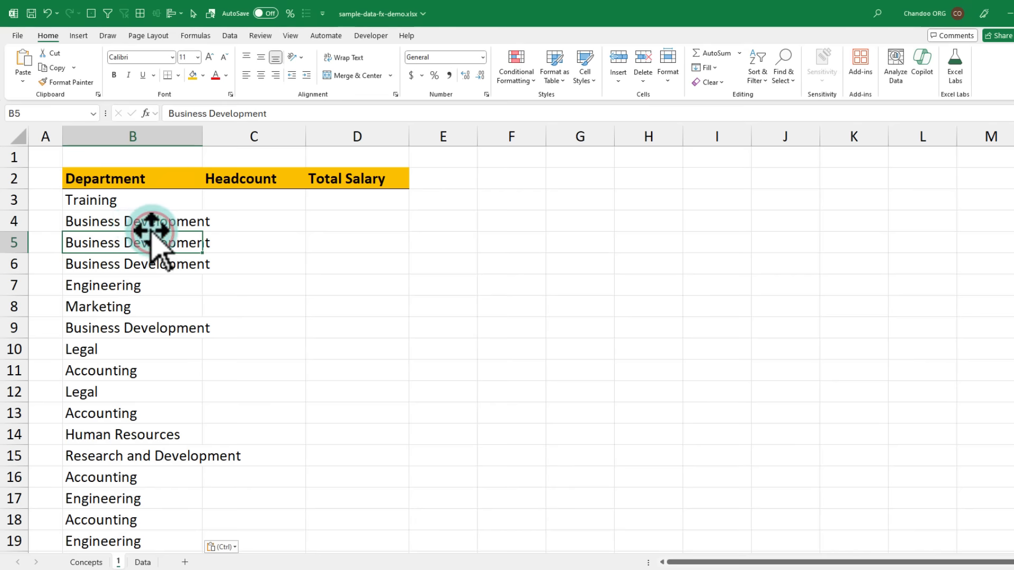
mouse_move(62, 214)
mouse_down()
mouse_move(170, 267)
mouse_move(214, 273)
mouse_up()
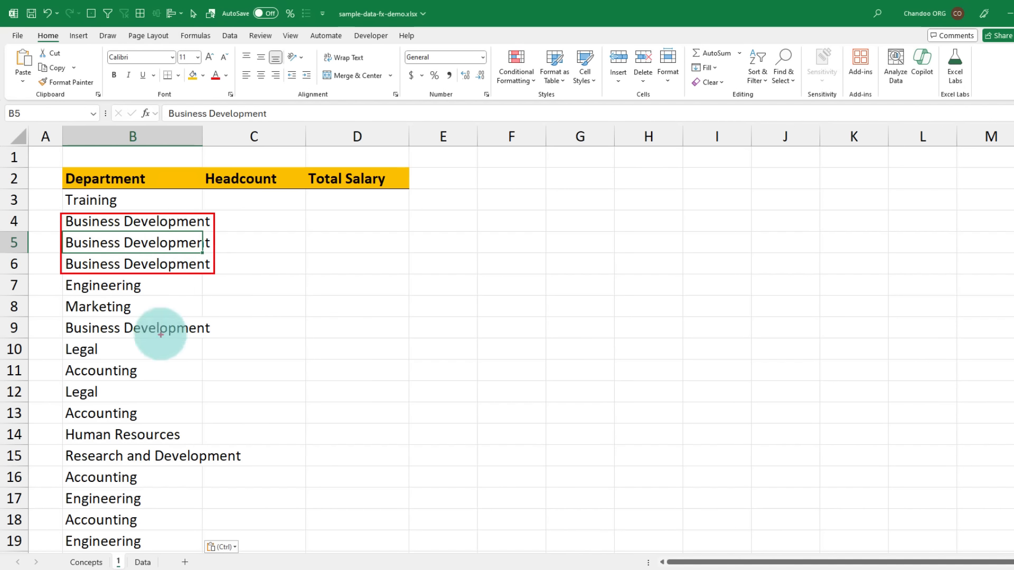
click(120, 199)
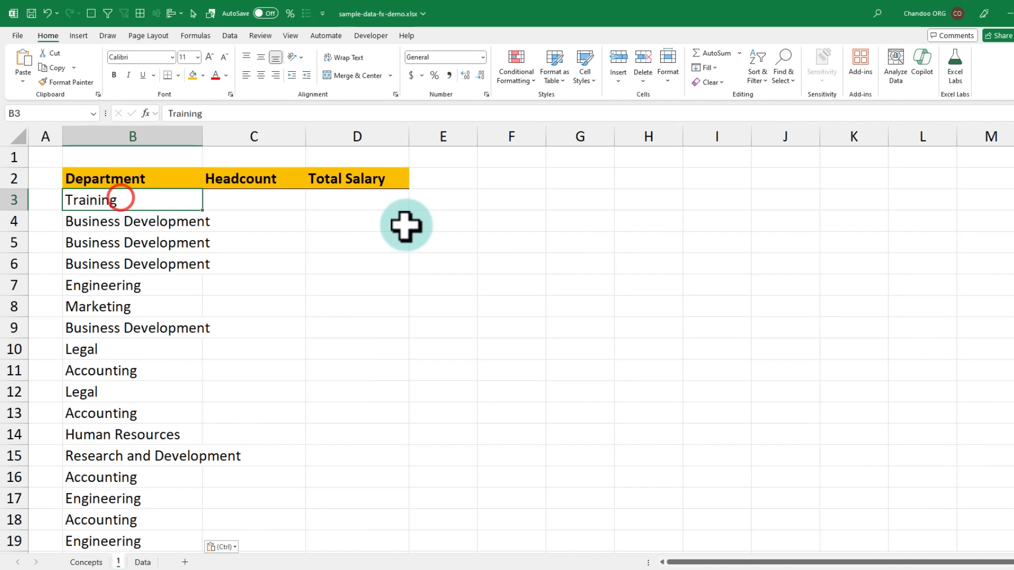
key(ctrl+shift+Down)
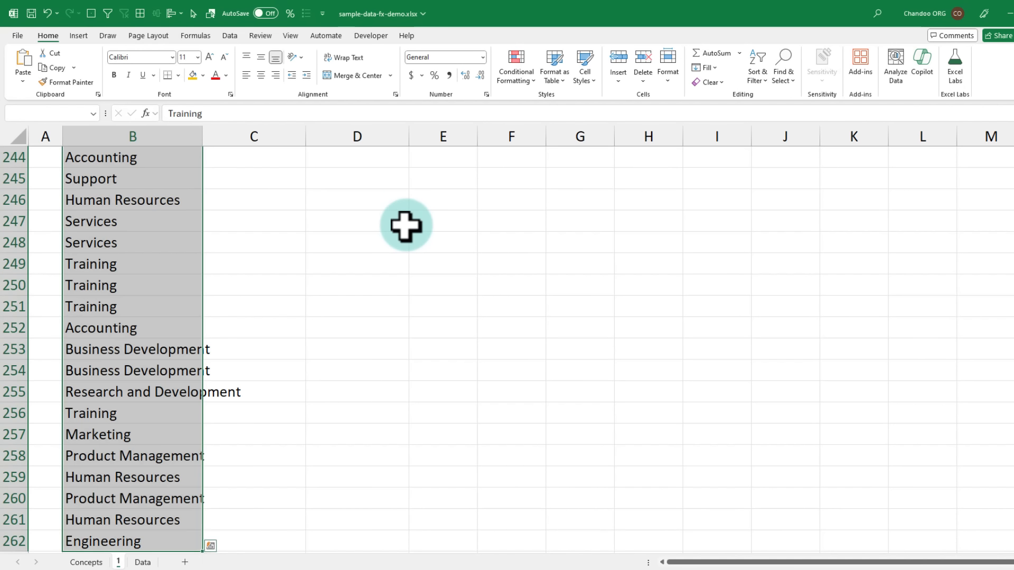
click(237, 37)
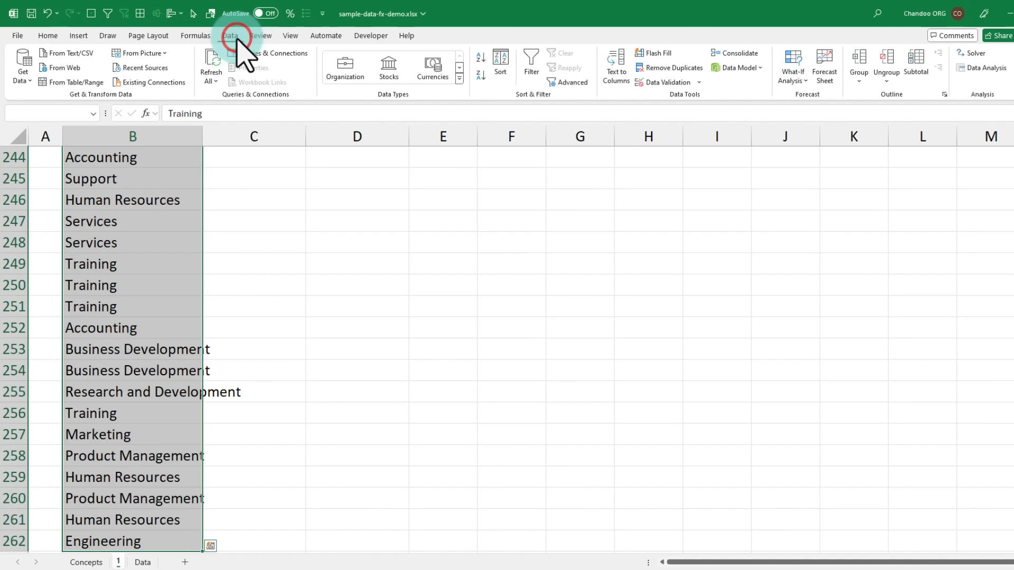
click(650, 67)
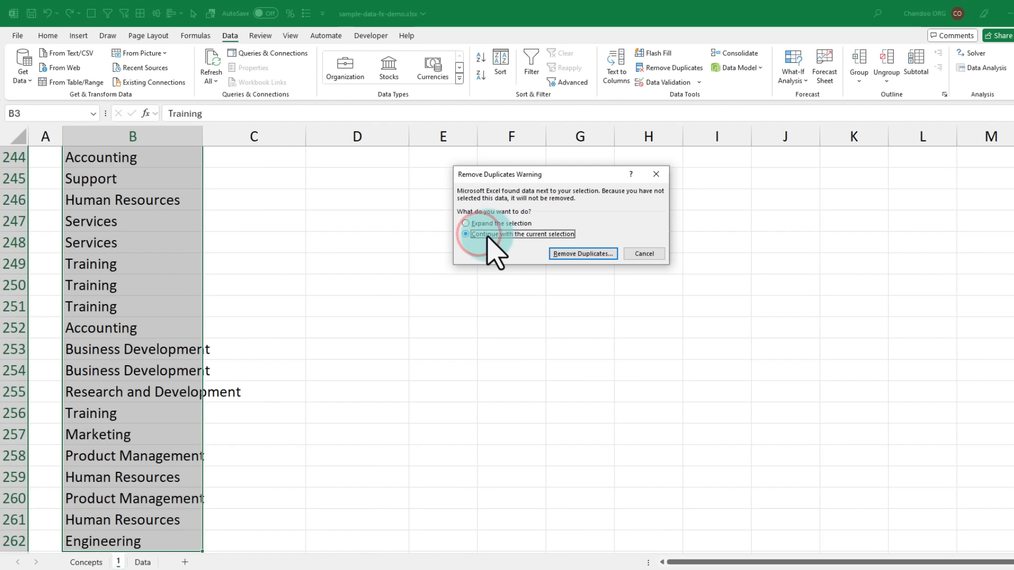
click(583, 254)
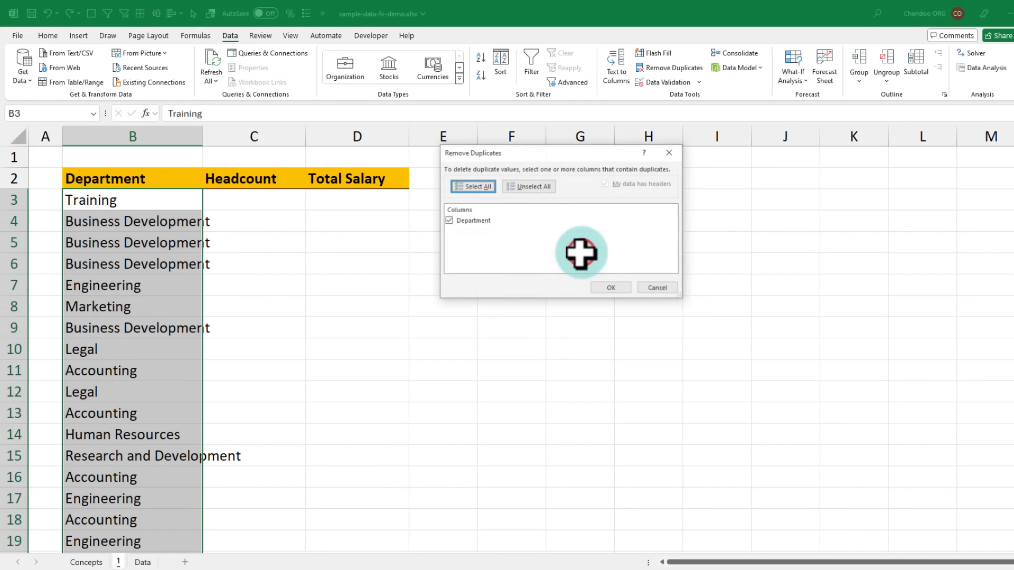
click(612, 288)
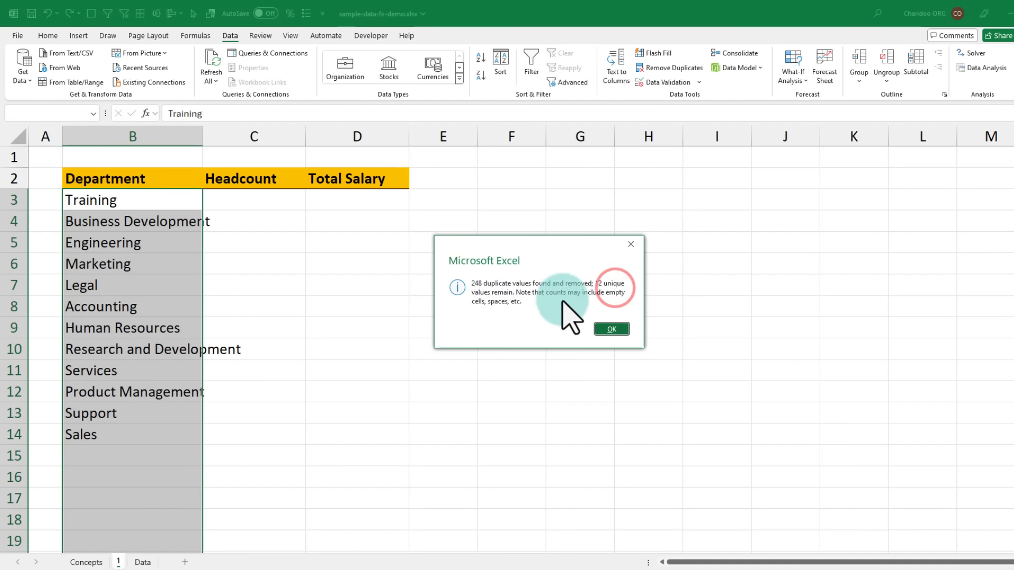
click(612, 329)
Widen column B to fit the longest department name in the list.
click(168, 210)
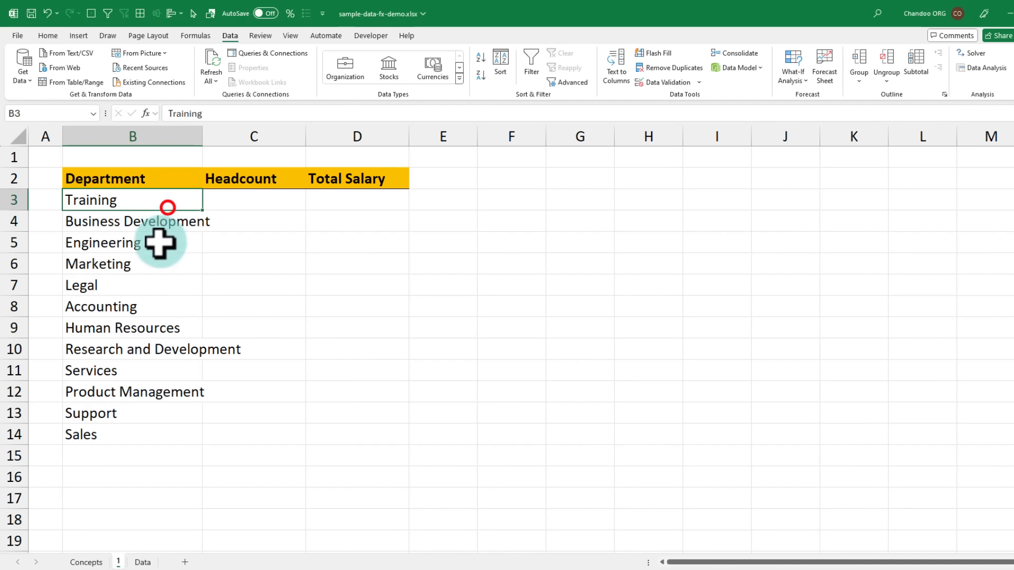
click(160, 221)
click(133, 254)
click(114, 309)
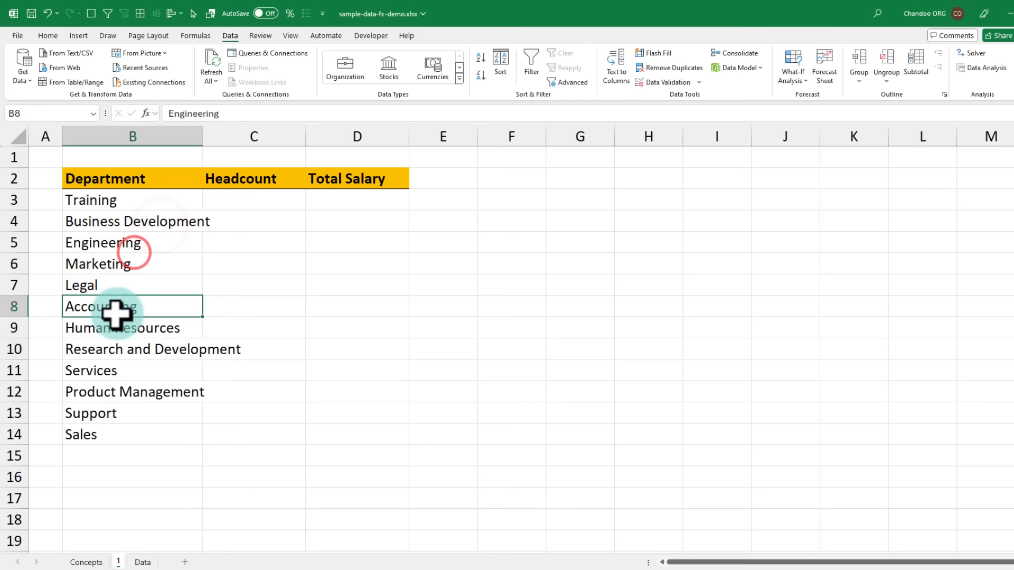
click(136, 200)
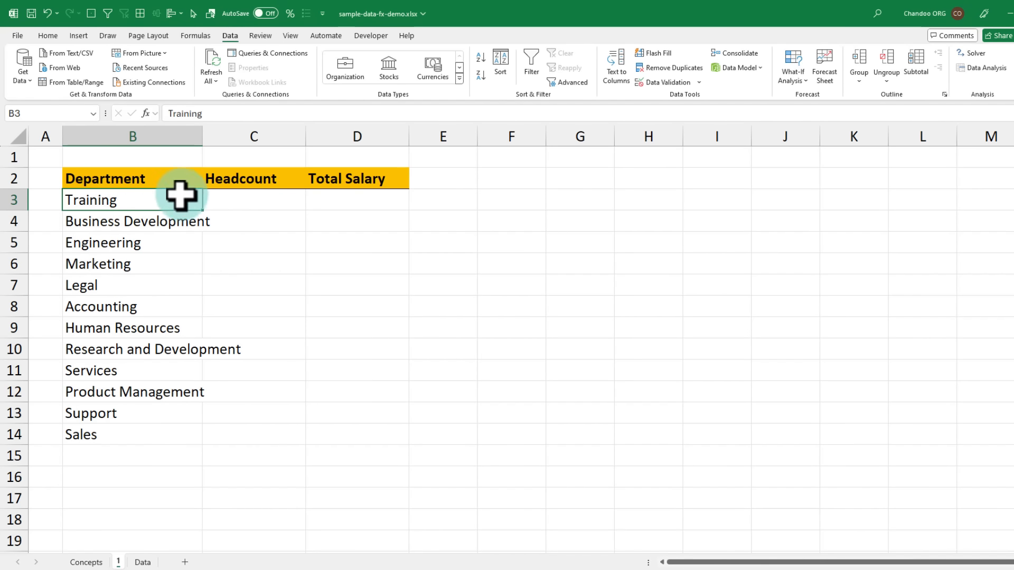
double_click(204, 136)
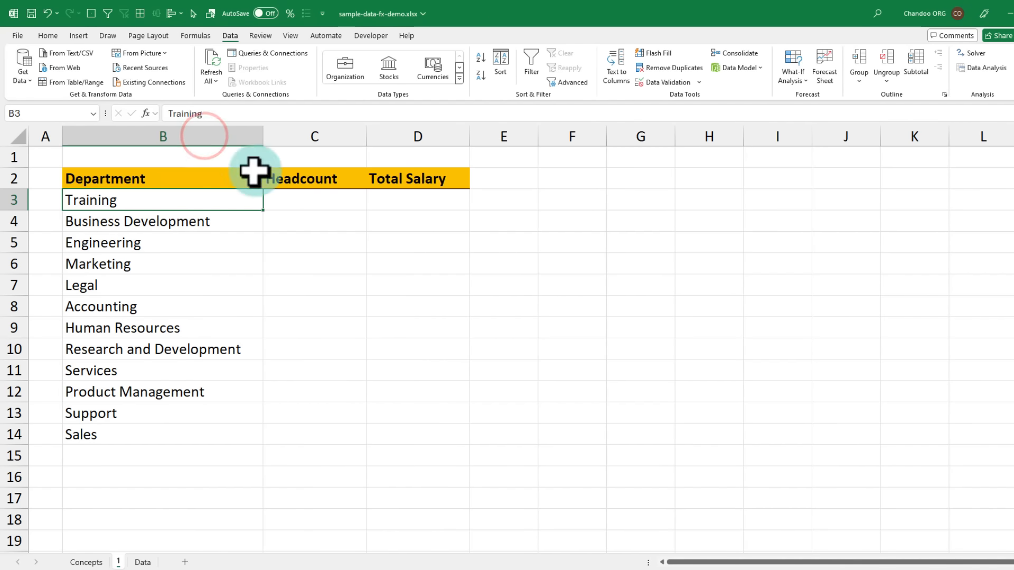
drag(154, 202, 138, 436)
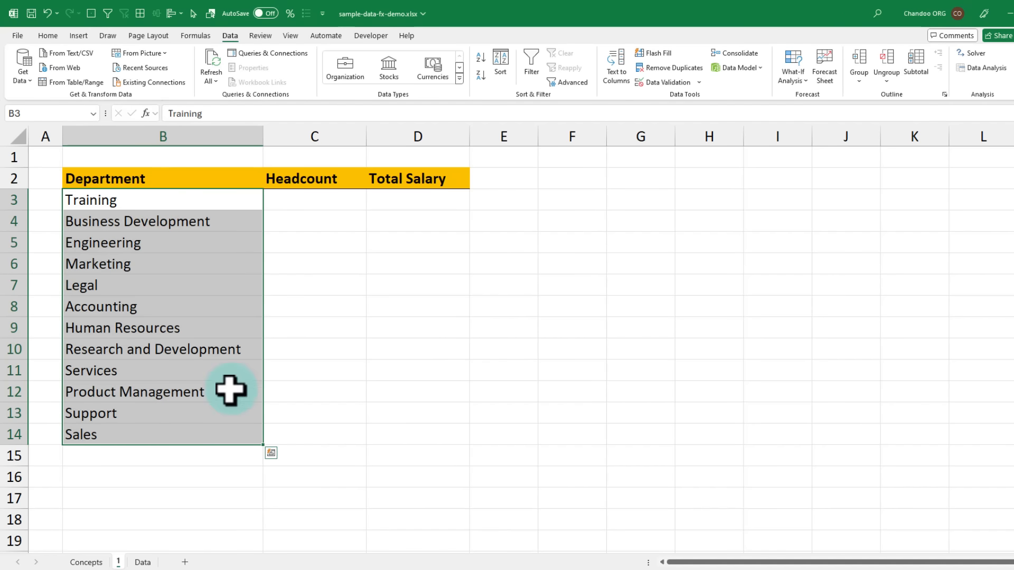
click(216, 184)
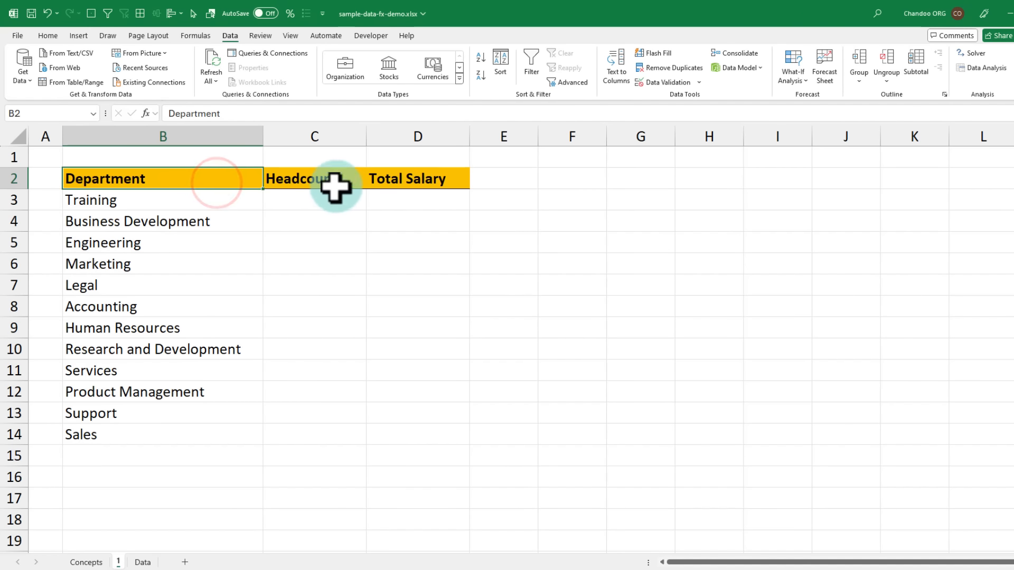
Examine the Department column on the Data sheet and the functions listed for the first business question on Concepts, returning to sheet 1.
click(301, 199)
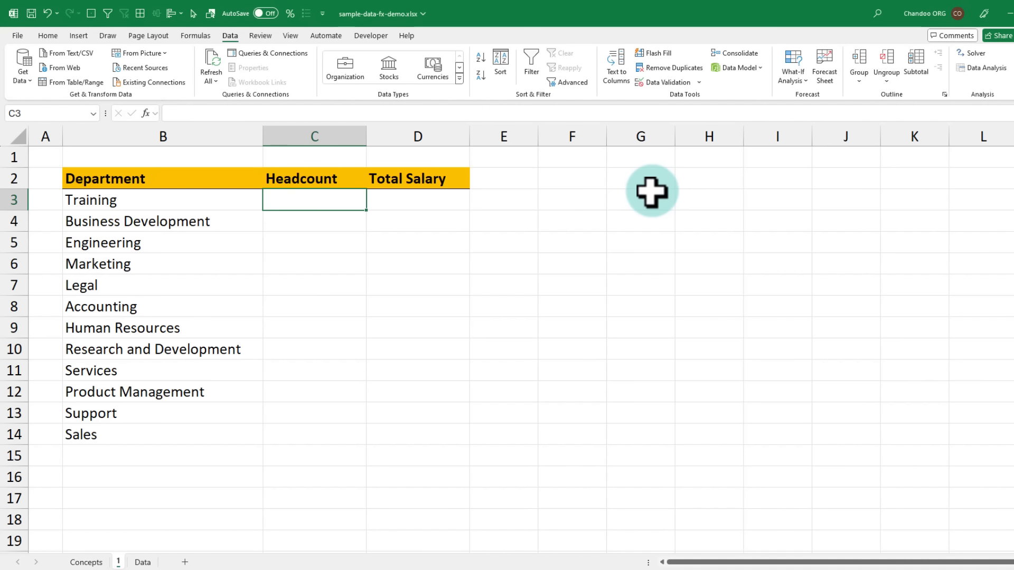
click(141, 562)
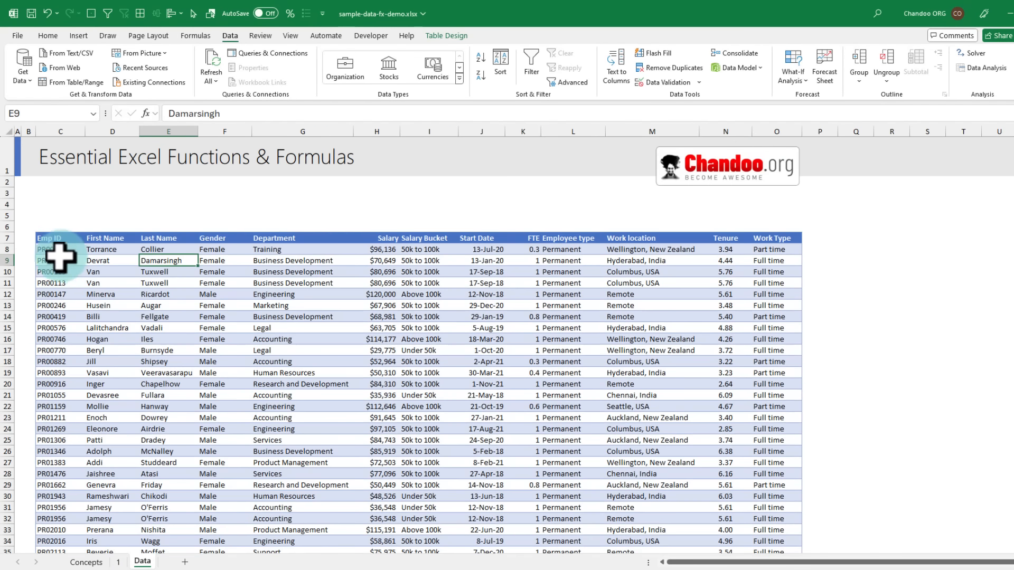
click(272, 247)
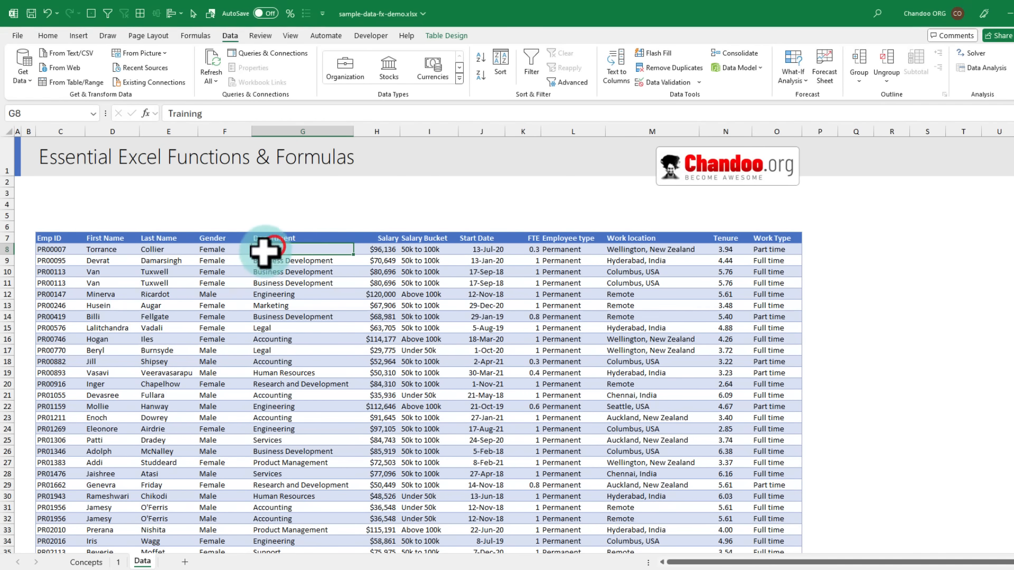
click(58, 250)
click(264, 248)
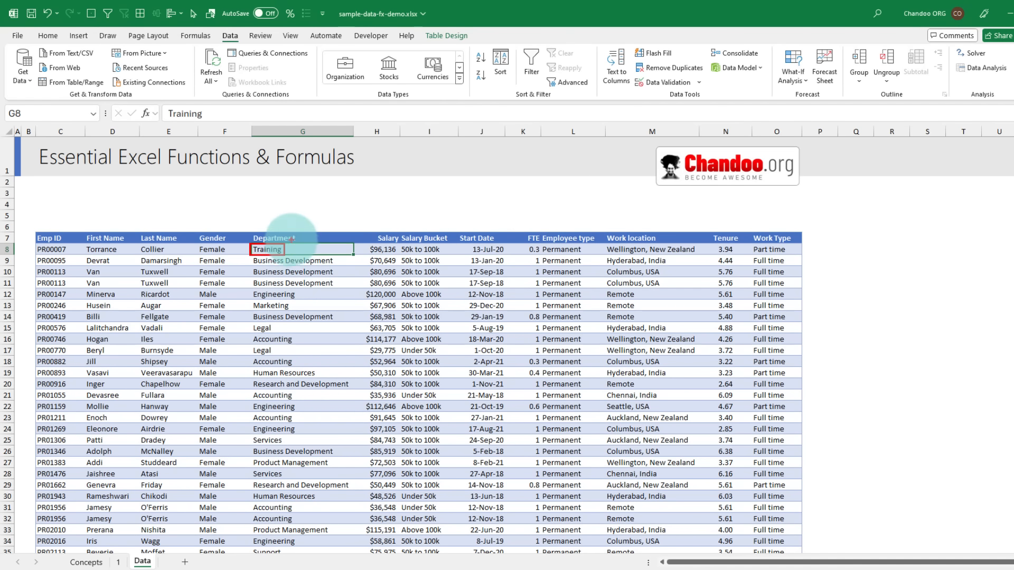
click(83, 562)
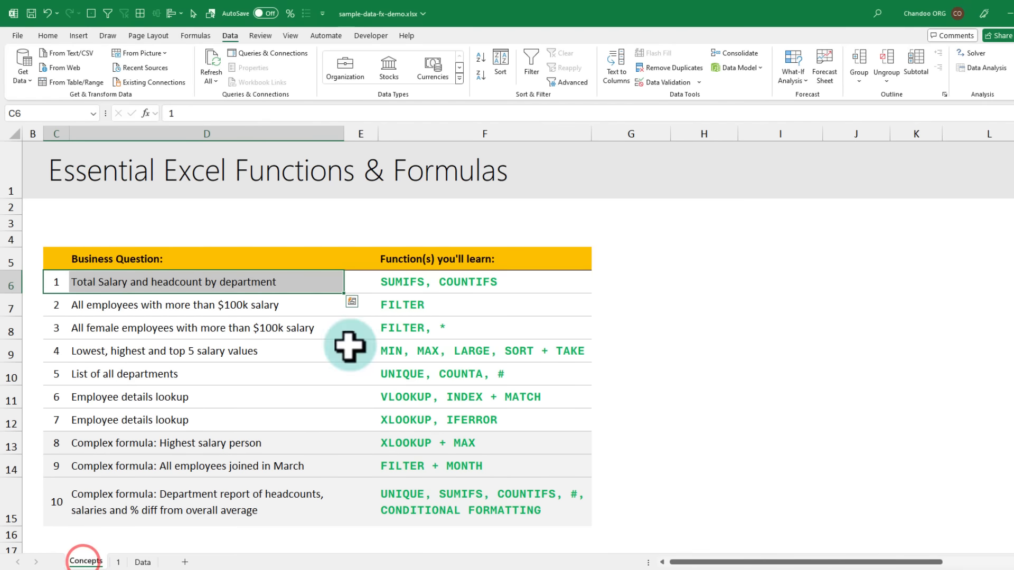
click(118, 563)
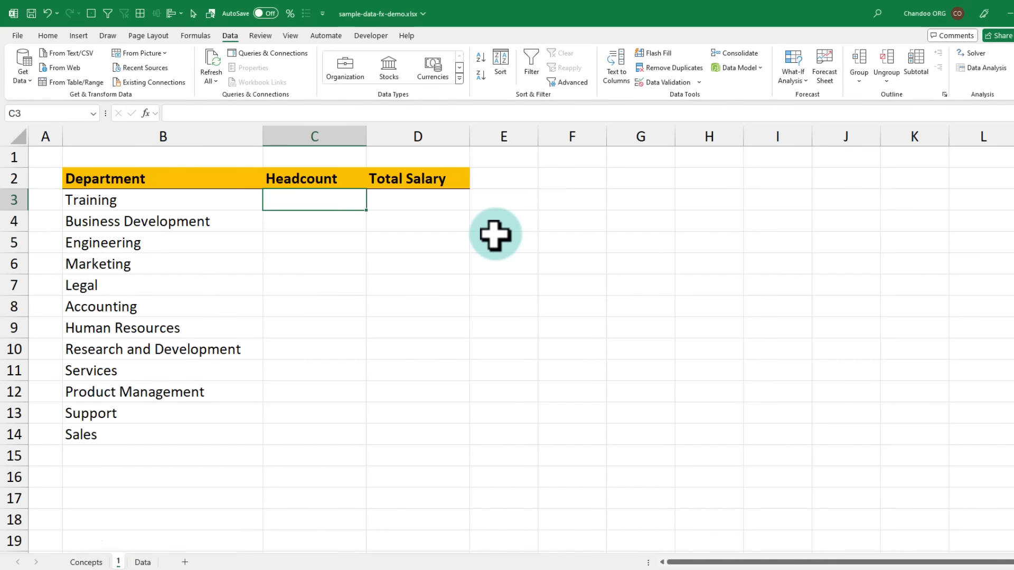
Start a COUNTIFS formula in C3 using staff[Department] as the criteria range and "Training" as the criterion.
text(=counti)
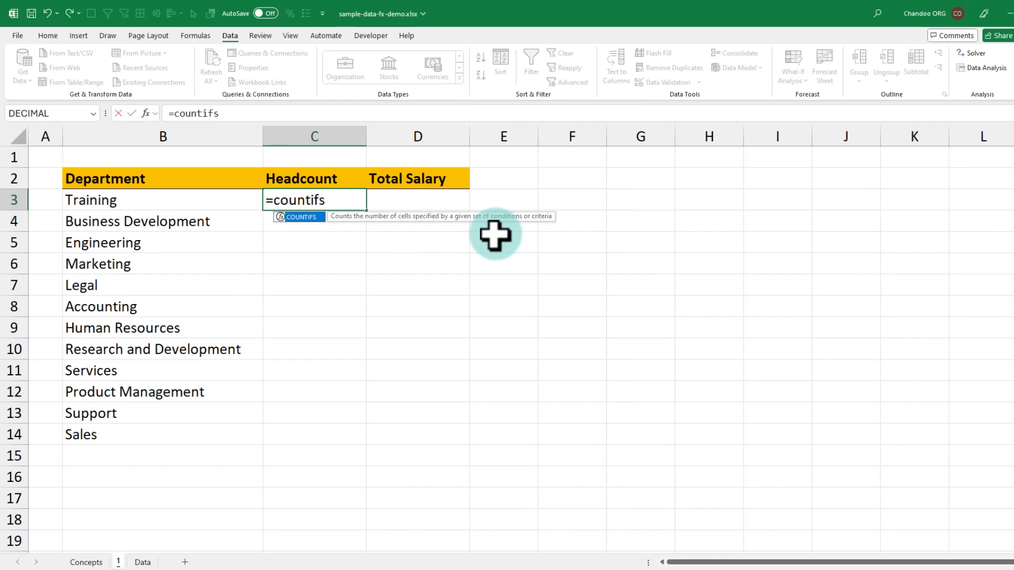
text(fs)
key(Tab)
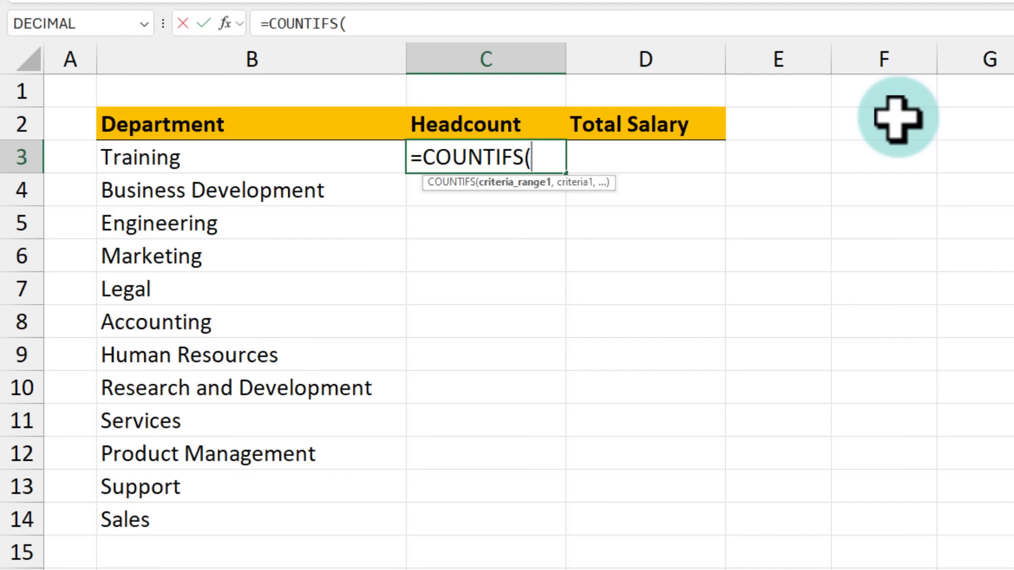
text(staf)
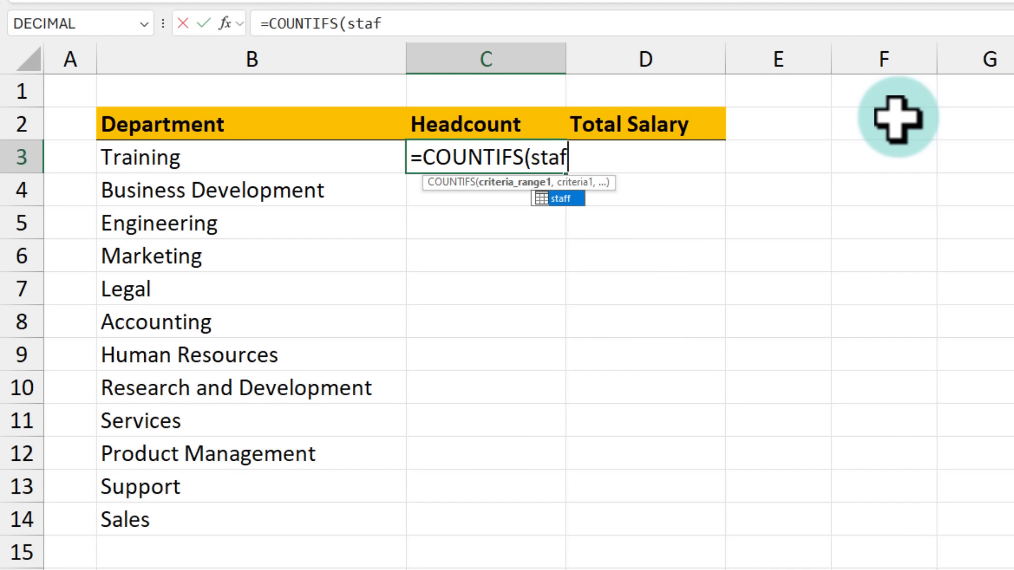
text(f[)
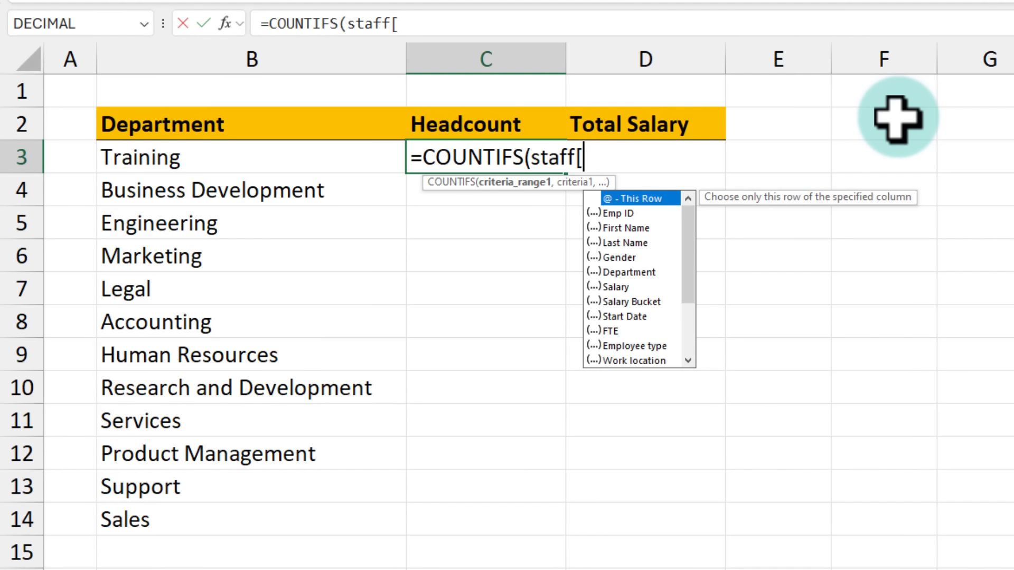
key(Down)
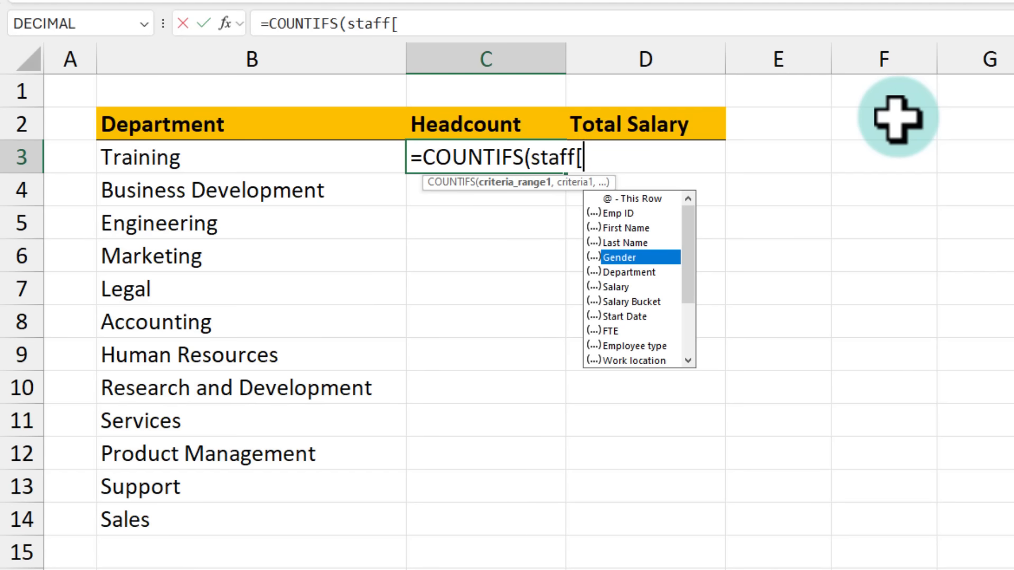
key(Tab)
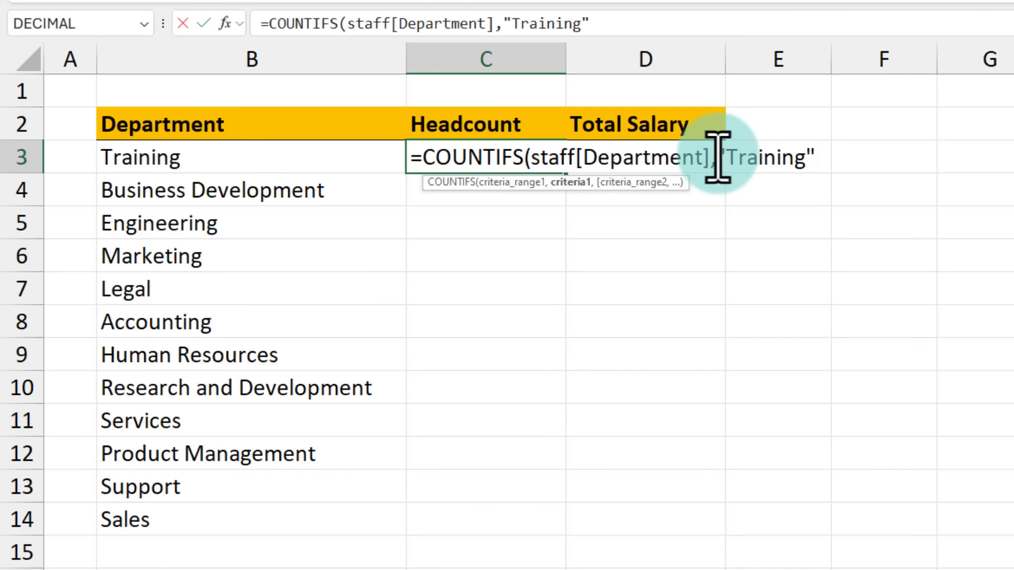
Replace the "Training" criterion with a reference to B3 and enter the formula =COUNTIFS(staff[Department],B3) in C3.
drag(715, 157, 880, 156)
key(BackSpace)
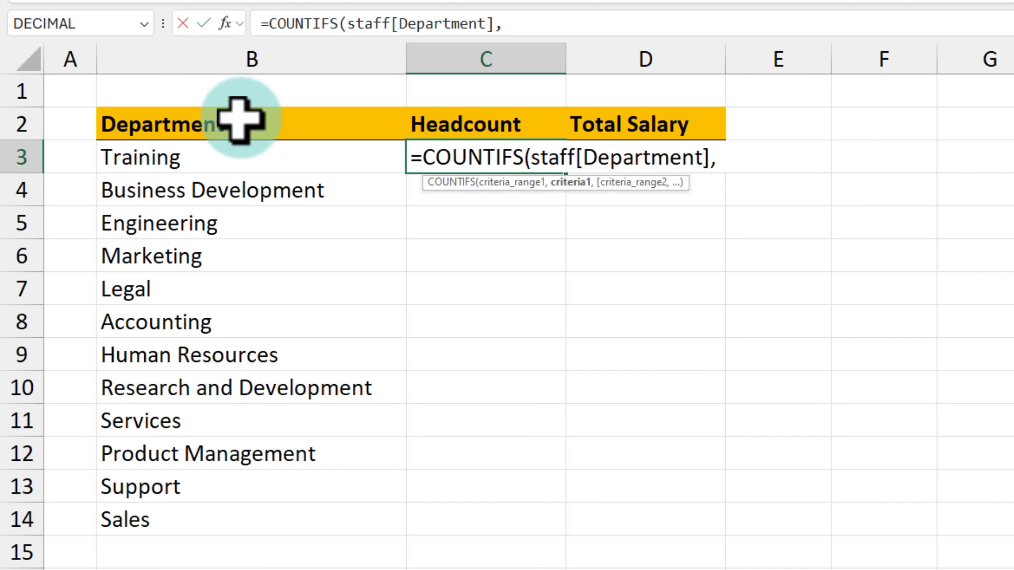
click(231, 160)
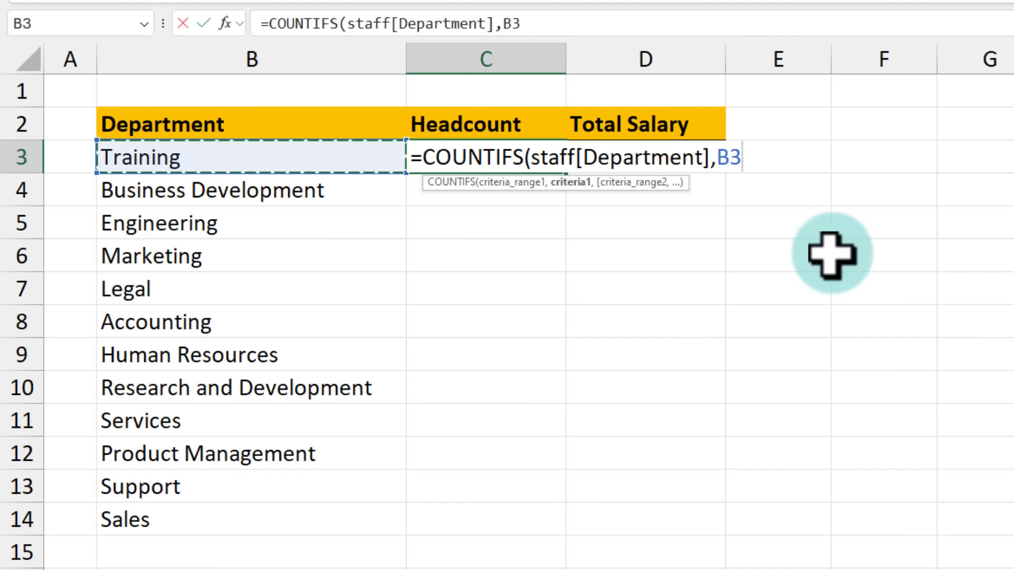
key(ctrl+Return)
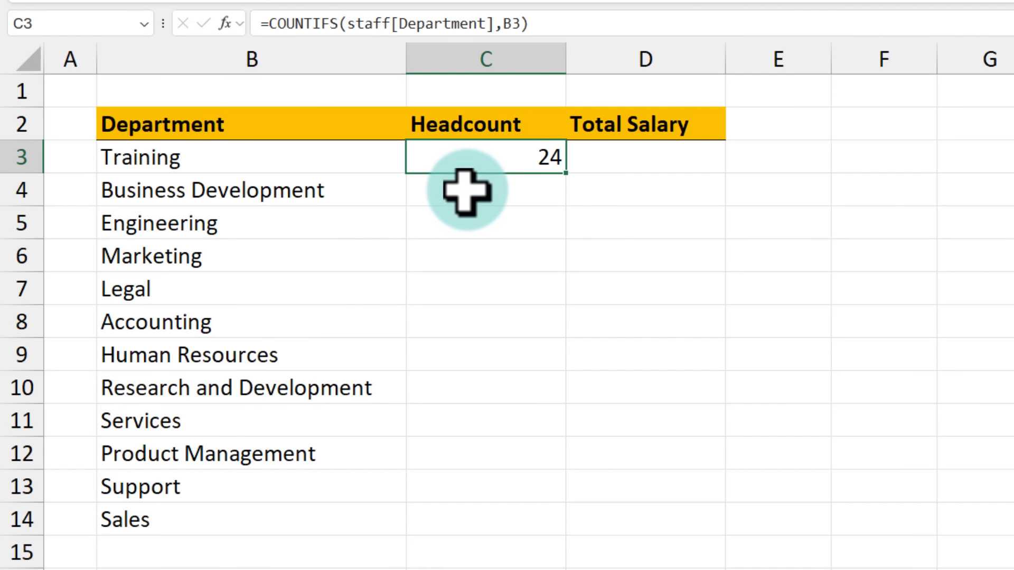
Fill the headcount formula from C3 down through C14 and undo the fill.
drag(468, 188, 460, 512)
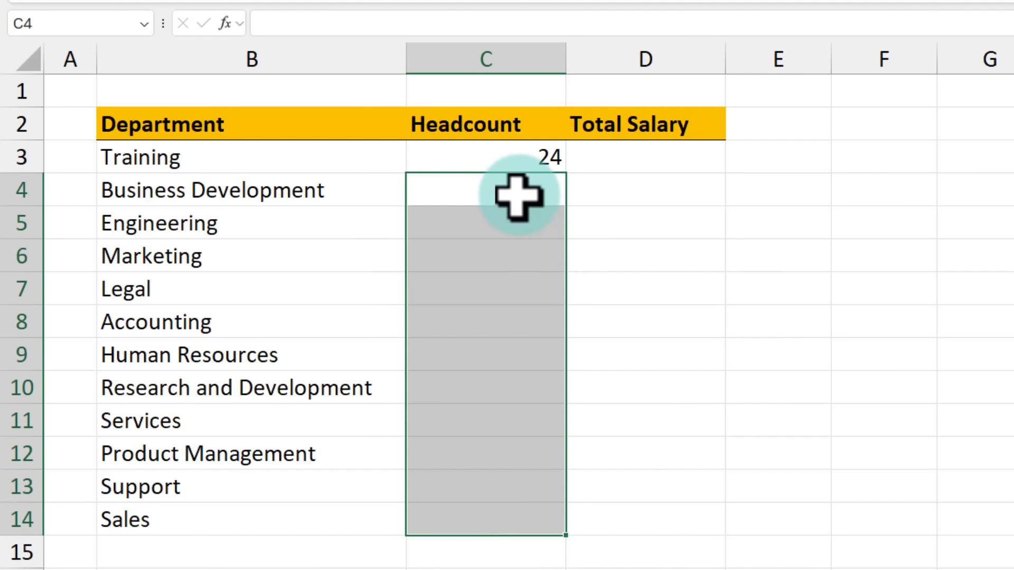
click(518, 159)
drag(564, 171, 544, 536)
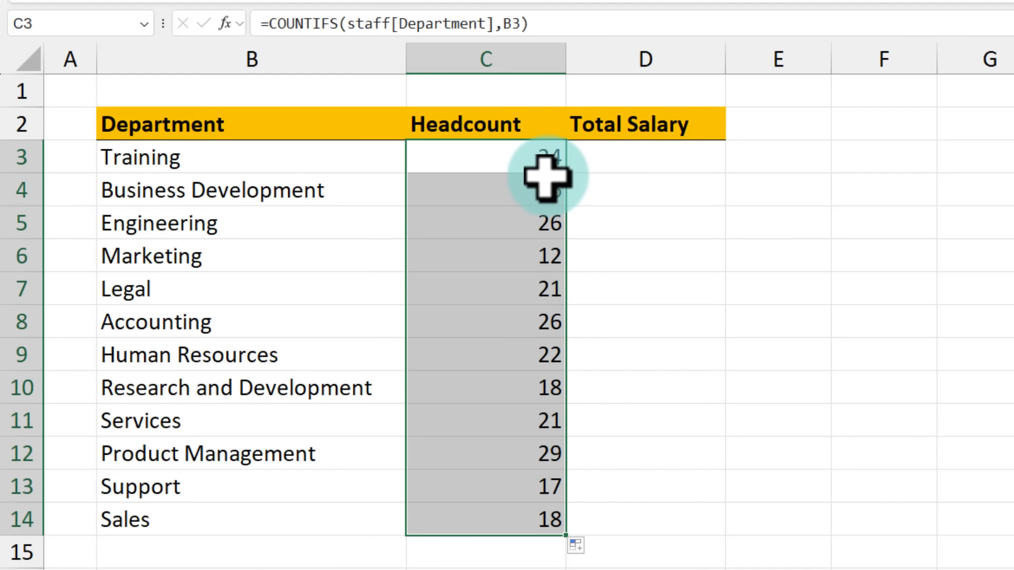
key(ctrl+z)
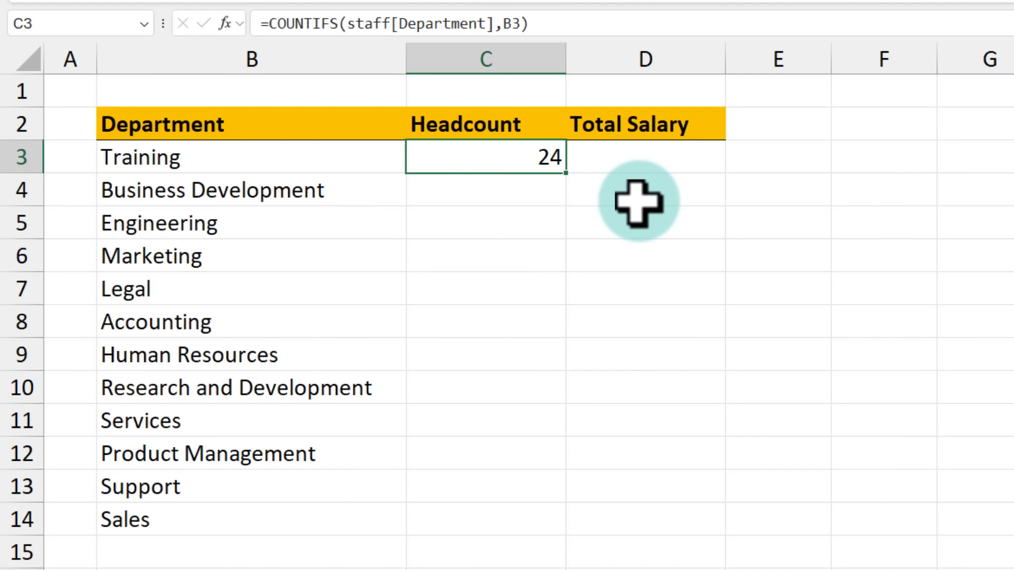
Replace the B3 criterion in C3's COUNTIFS formula with the range B3:B14 and enter it to cover every department.
key(F2)
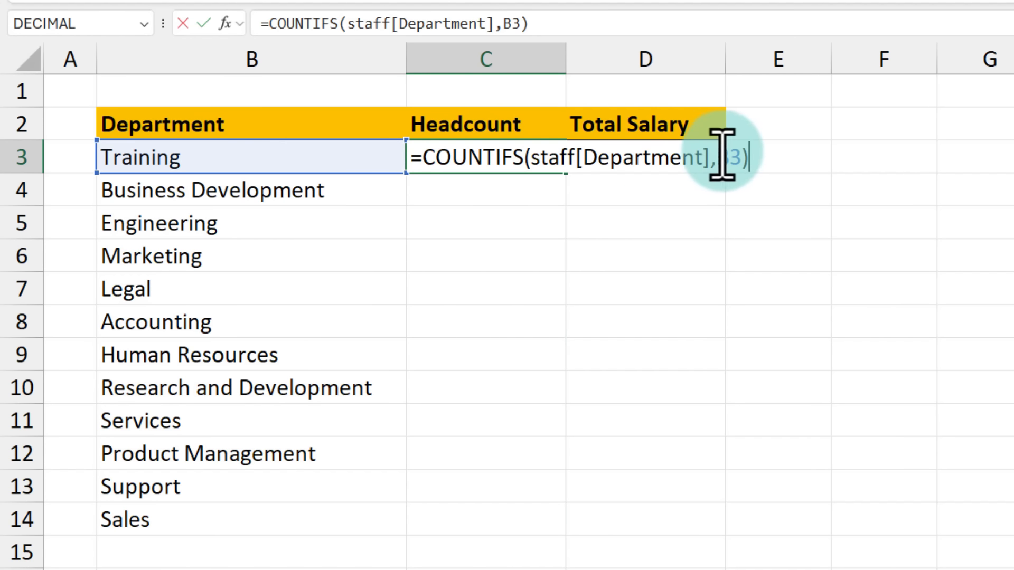
drag(719, 154, 739, 155)
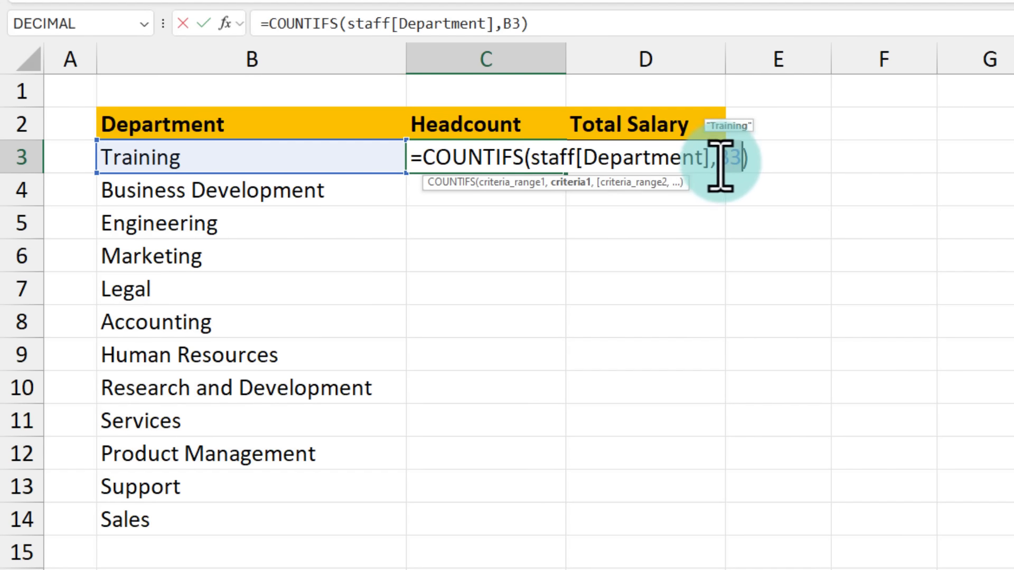
key(BackSpace)
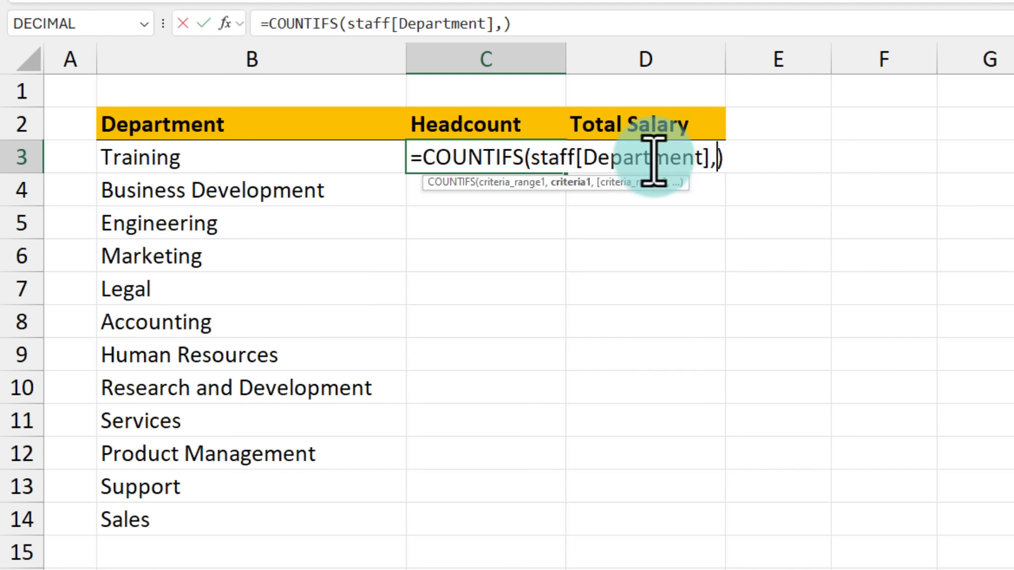
drag(236, 155, 244, 509)
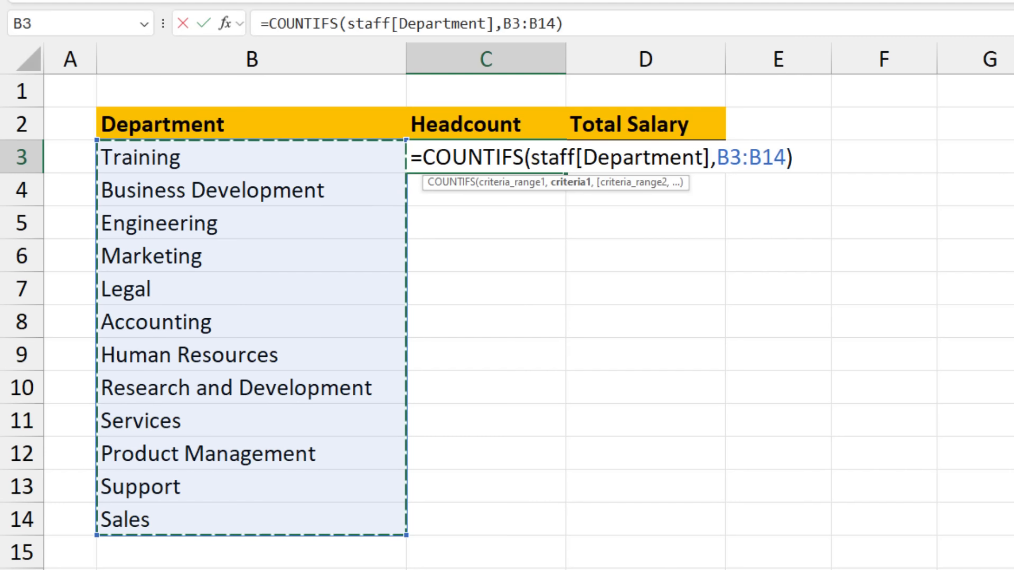
key(ctrl+Return)
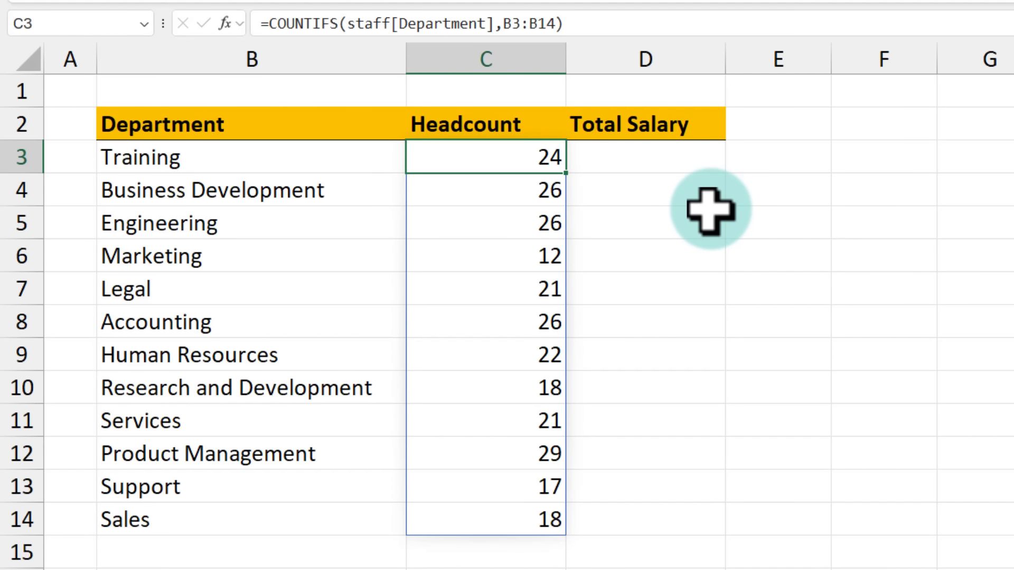
key(F2)
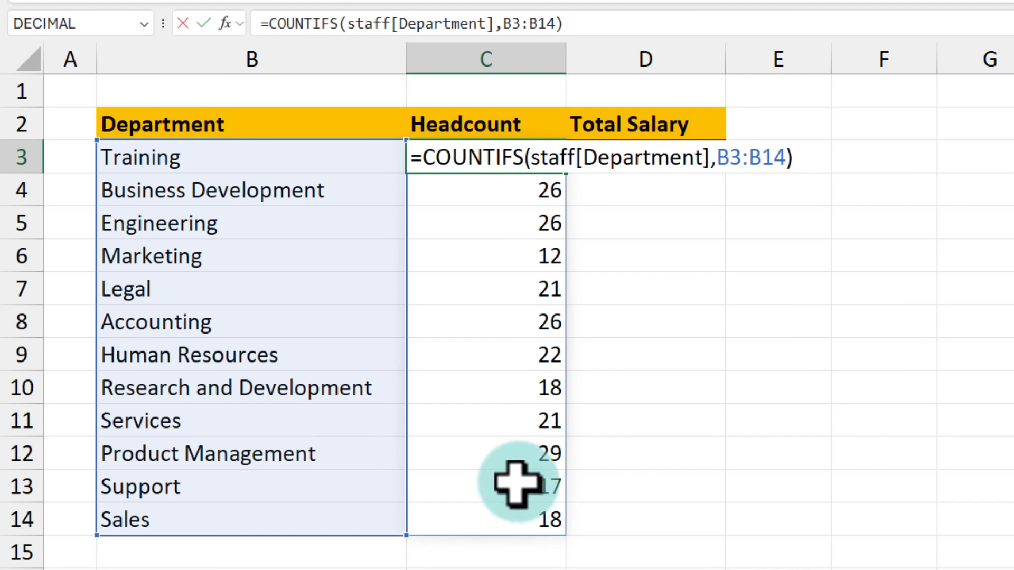
Check the Salary and Department columns on the Data sheet, and start a SUMIFS formula in D3 with staff[Salary] as the sum range.
click(631, 153)
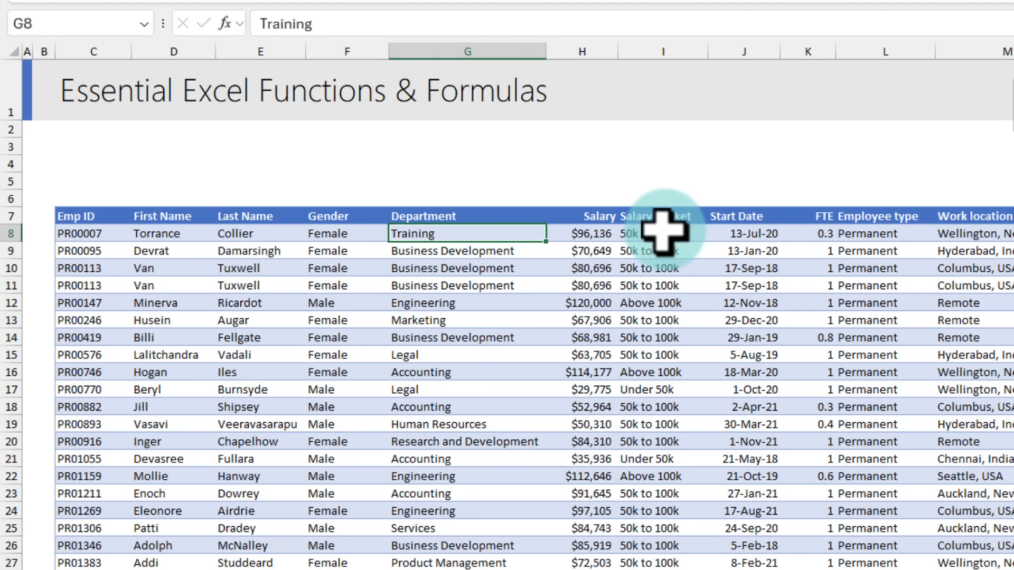
key(ctrl+2)
drag(568, 227, 614, 244)
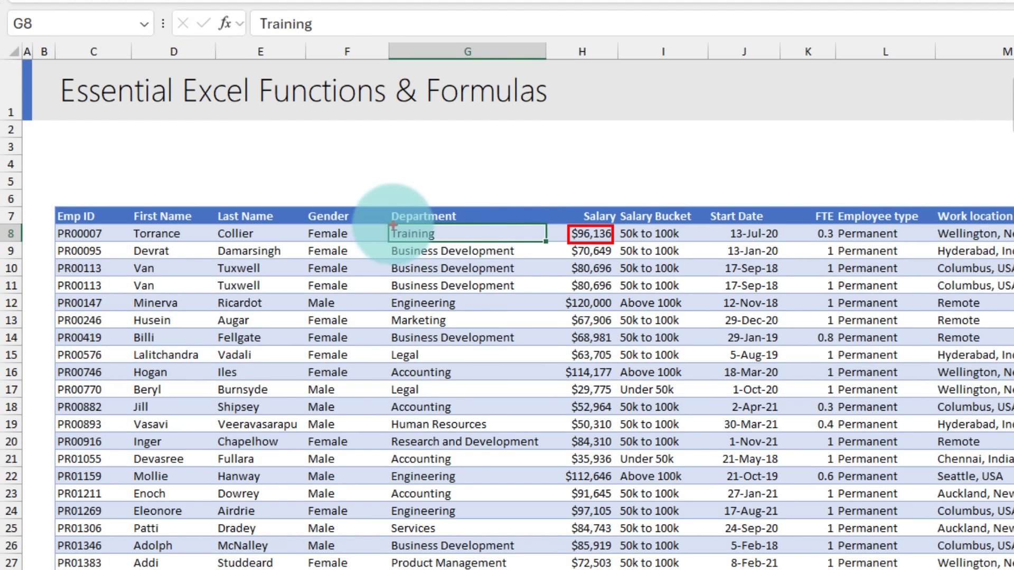
drag(387, 226, 450, 243)
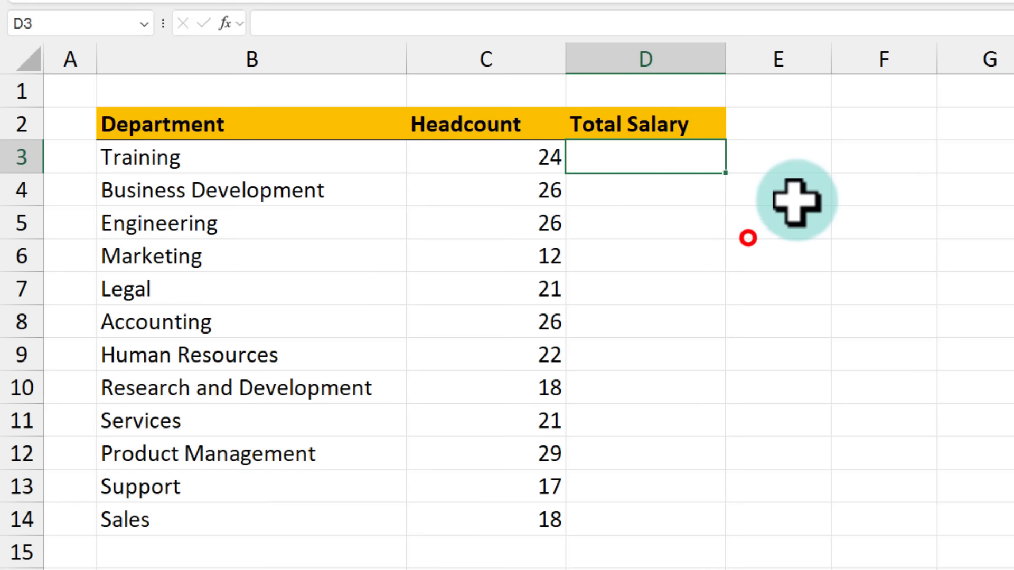
text(SUMIFS()
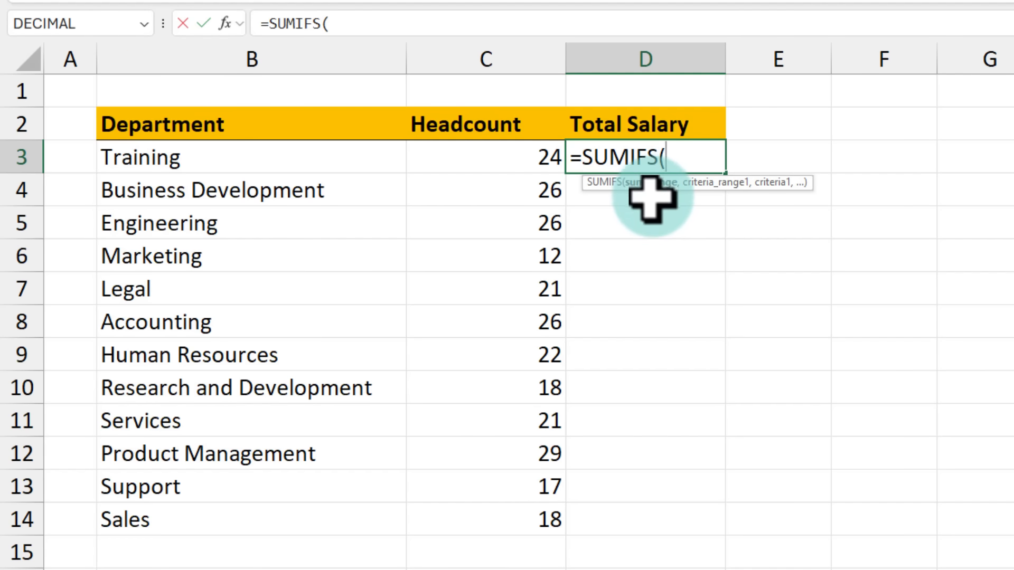
text(sta)
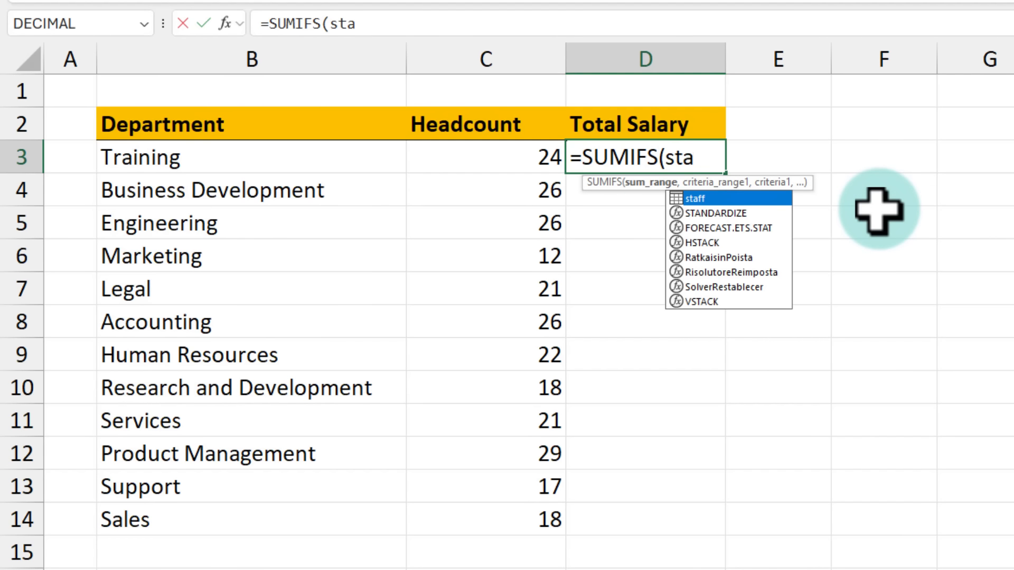
key(Escape)
text(ff[)
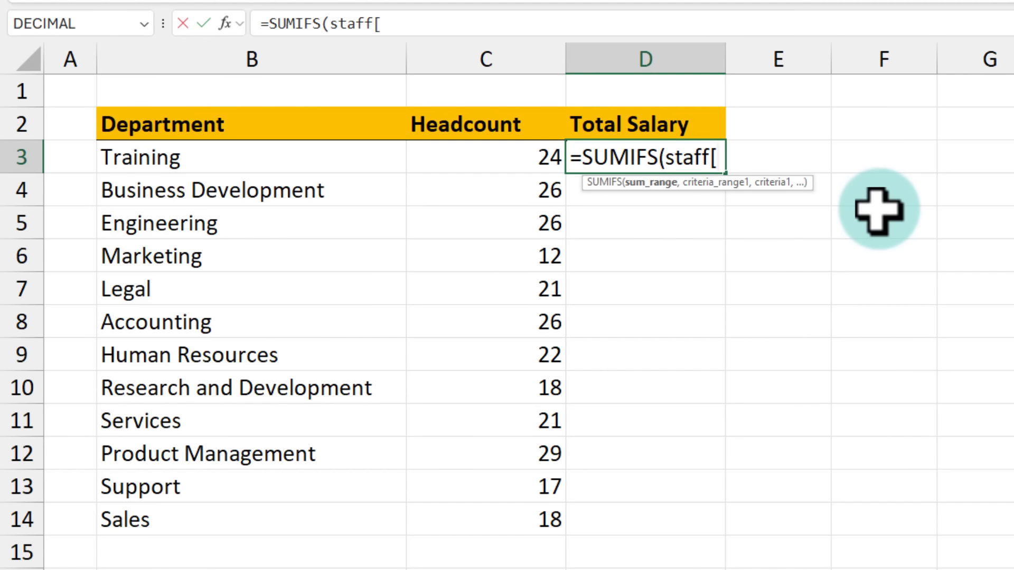
text(s)
key(Tab)
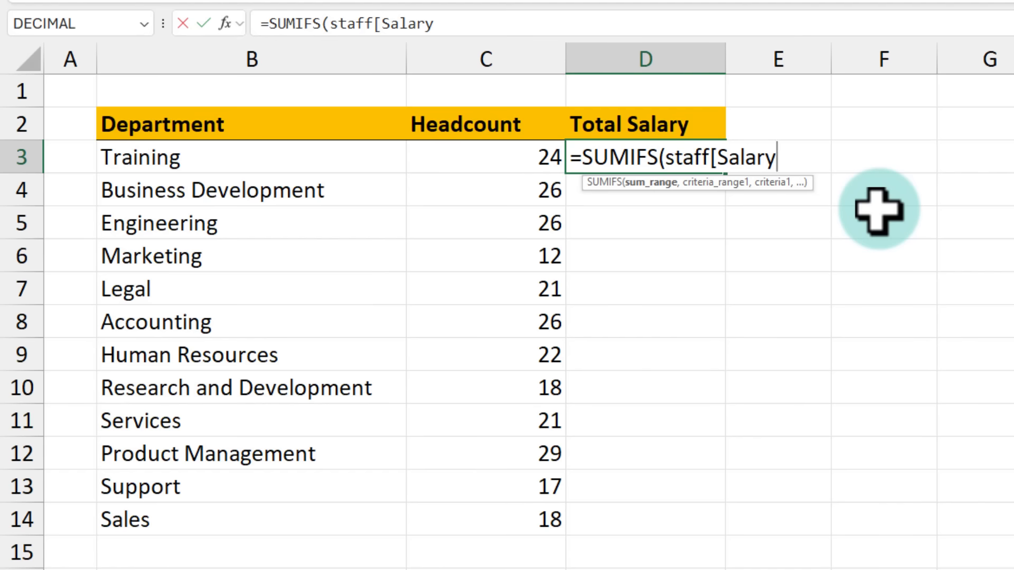
Add staff[Department] as the criteria range and B3:B14 as the criteria, and enter the SUMIFS formula in D3.
text(],staff)
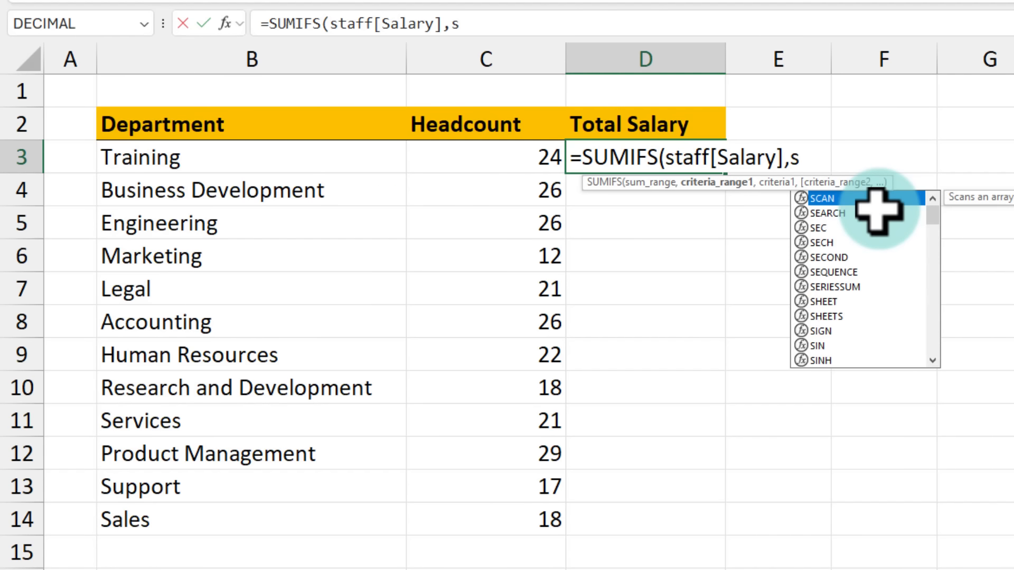
key(Escape)
text([d)
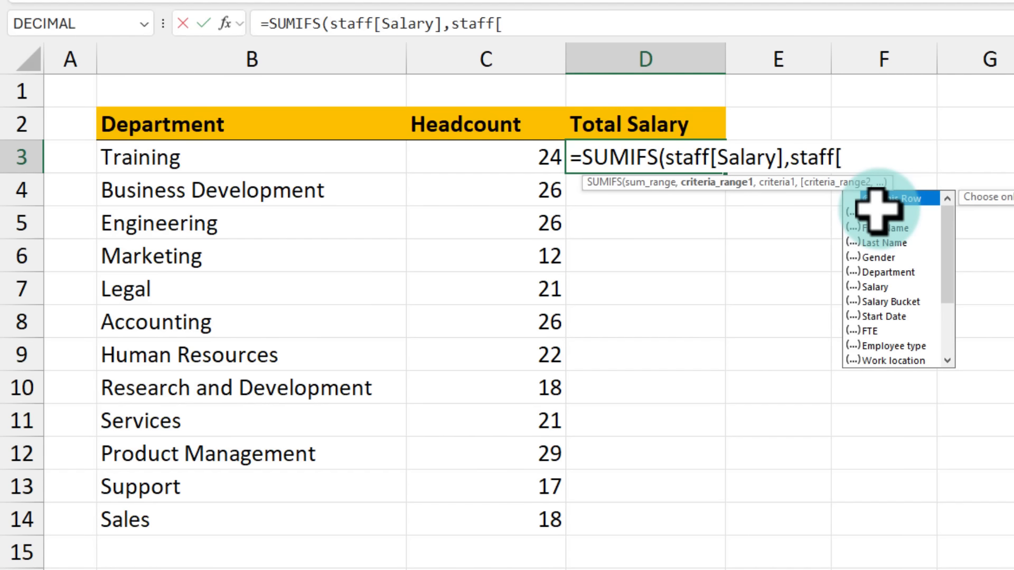
key(Tab)
text(],)
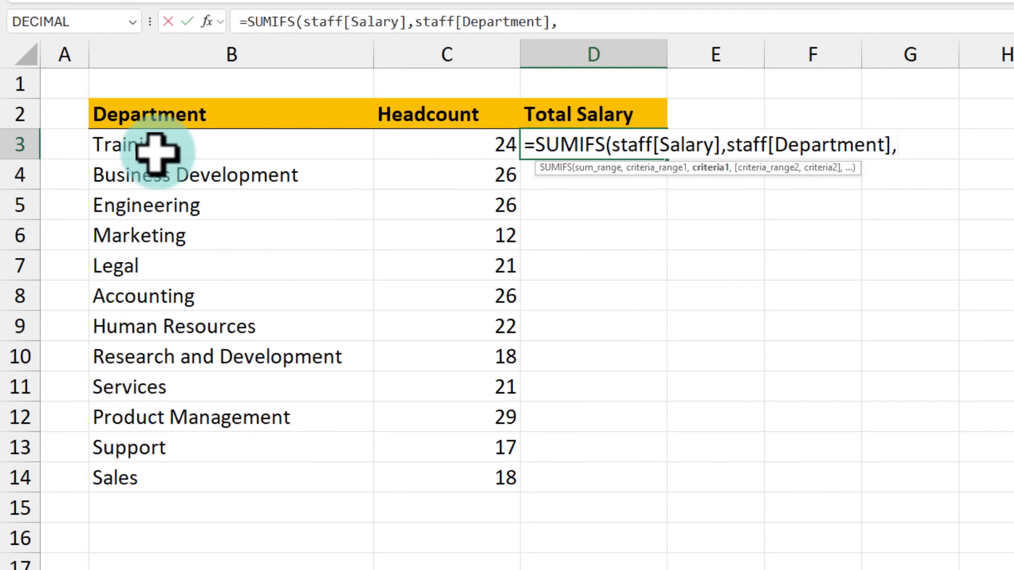
click(154, 155)
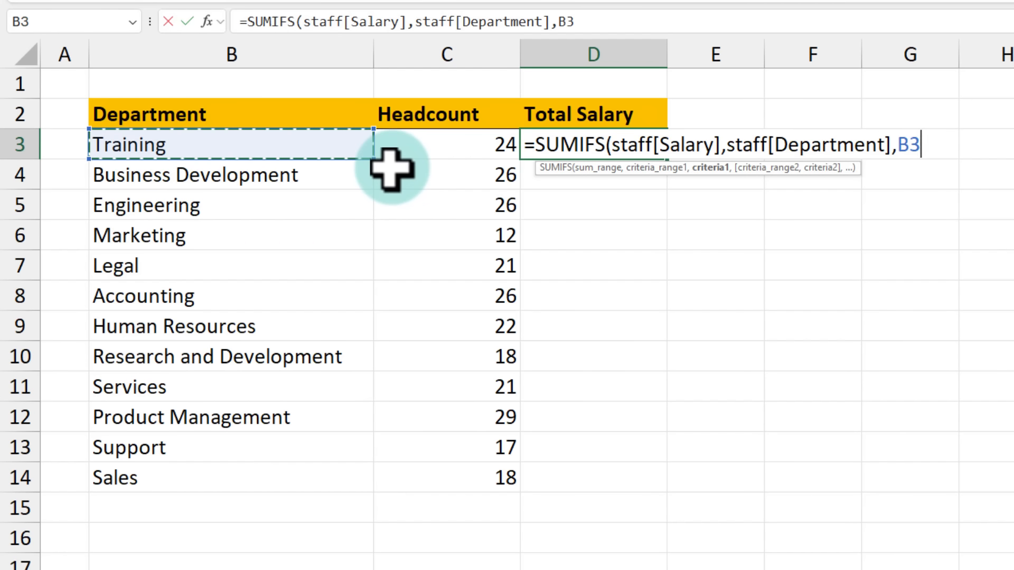
drag(372, 159, 351, 481)
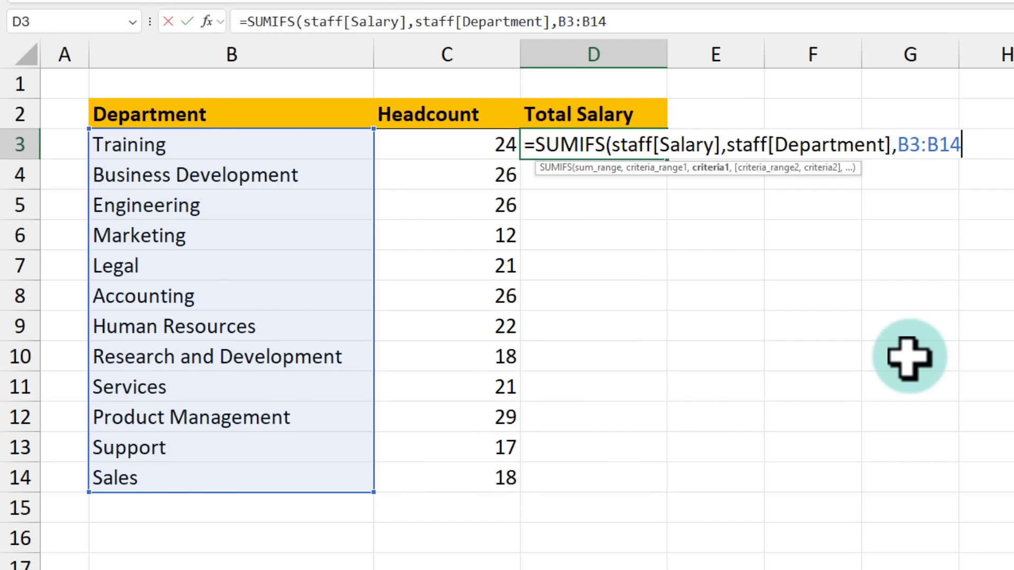
text())
key(ctrl+Return)
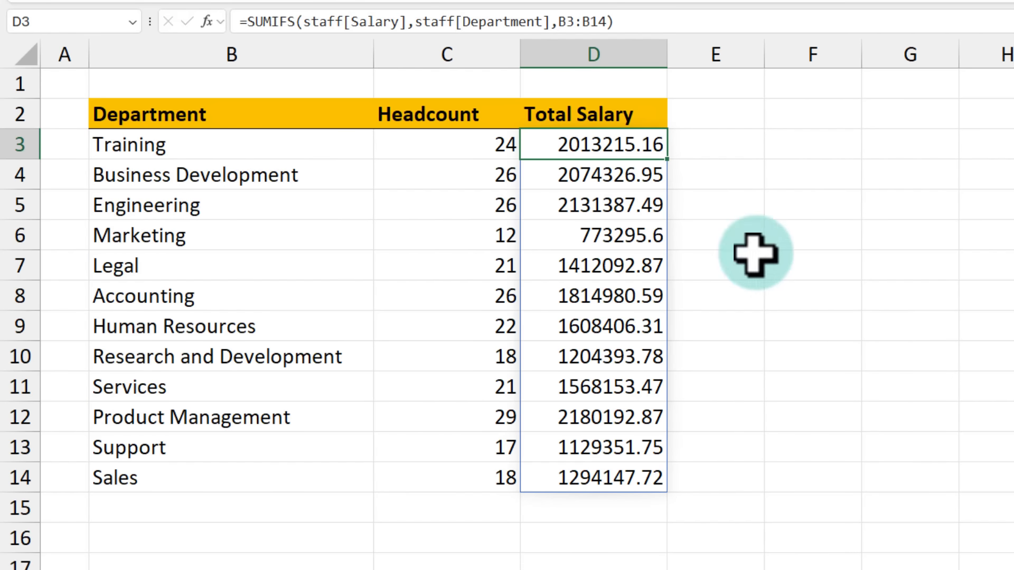
Format the total salaries in D3:D14 as Accounting in dollars with no decimal places.
drag(620, 150, 629, 481)
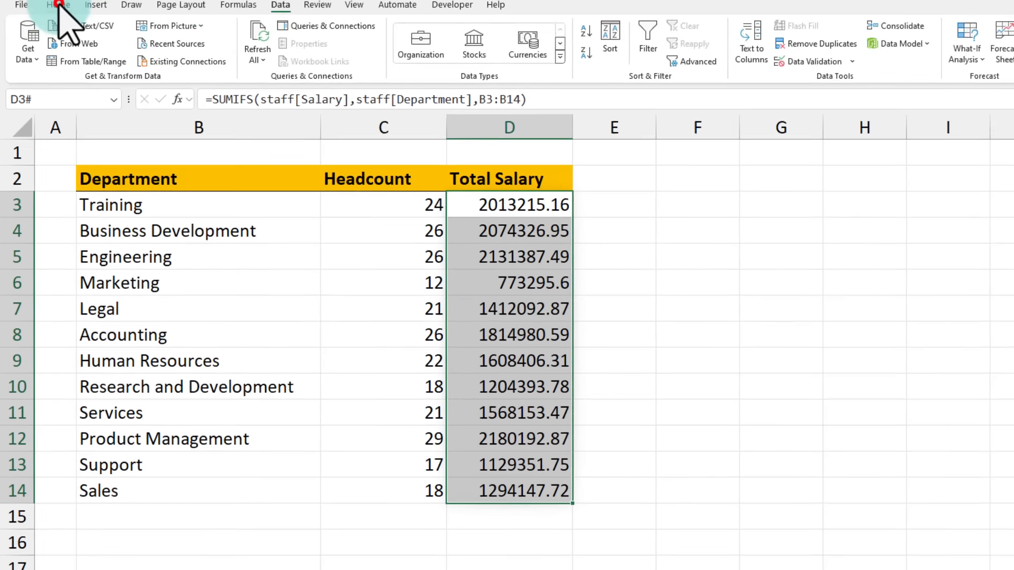
click(58, 4)
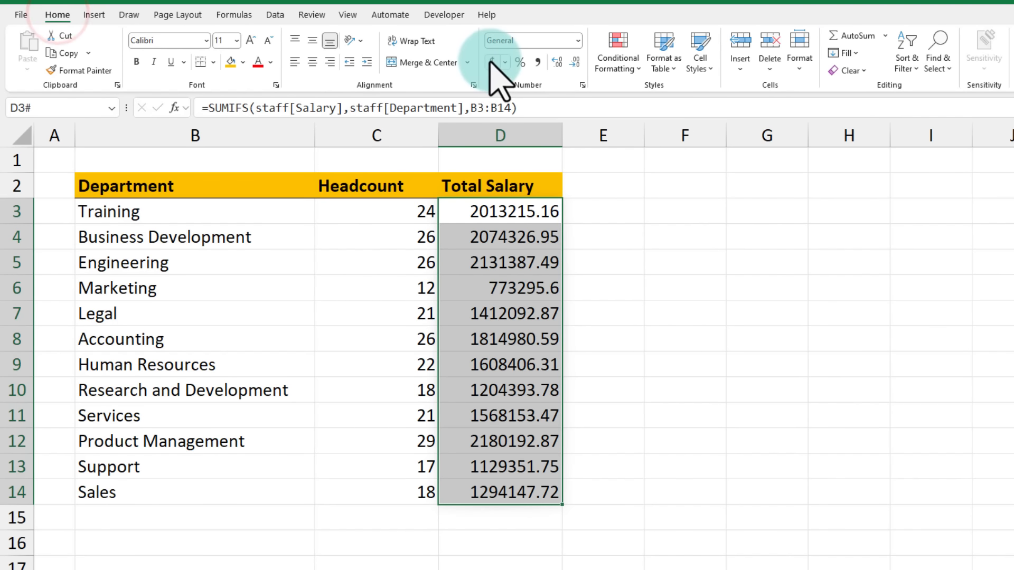
click(492, 62)
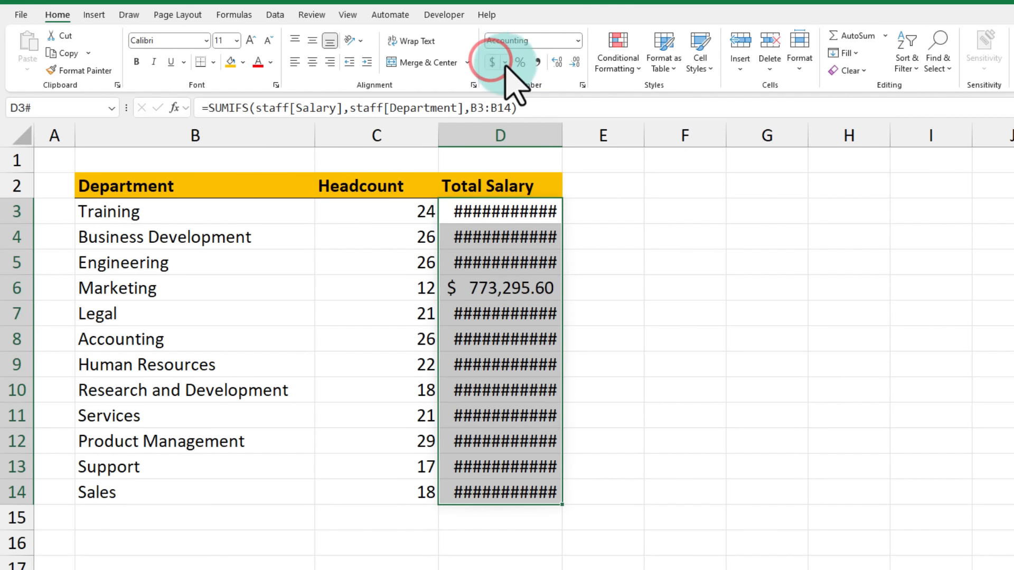
click(575, 62)
click(574, 61)
click(487, 206)
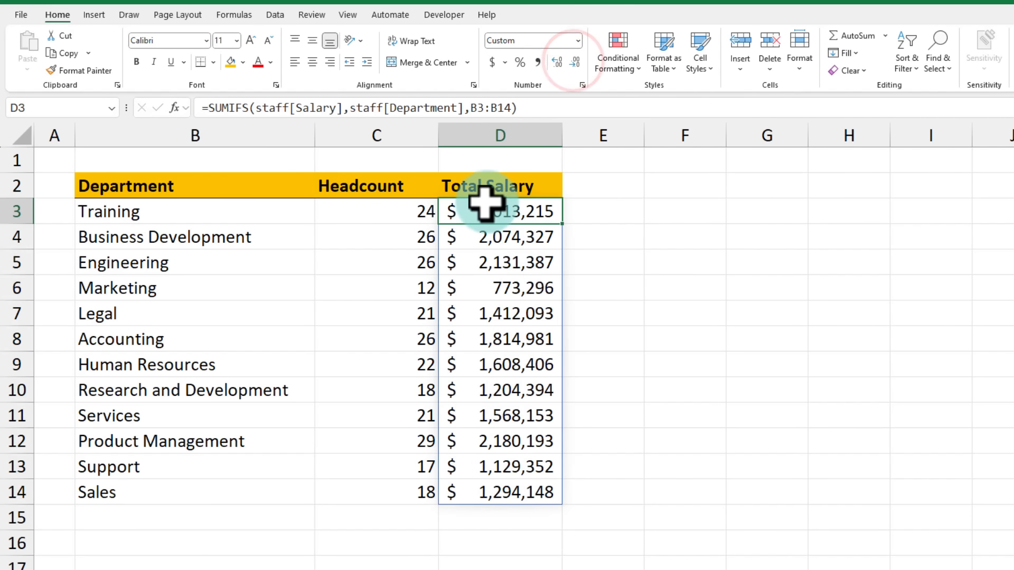
click(324, 220)
drag(123, 214, 507, 212)
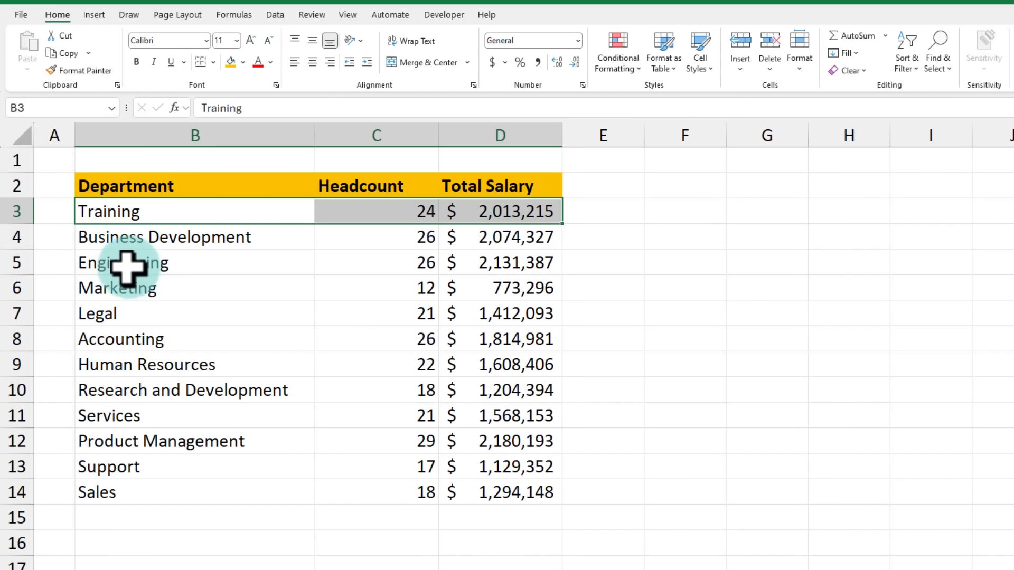
drag(129, 263, 494, 259)
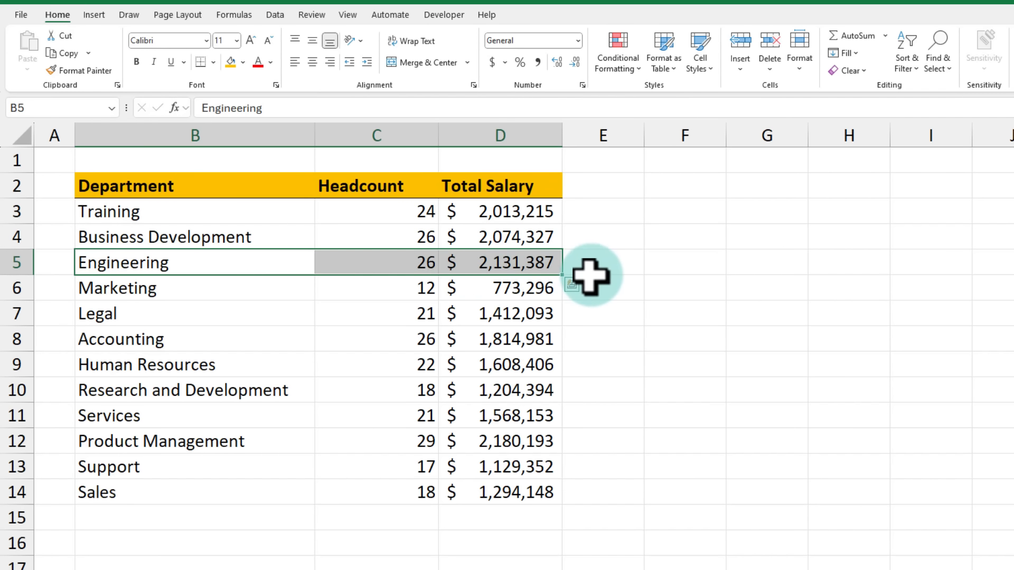
drag(376, 211, 534, 502)
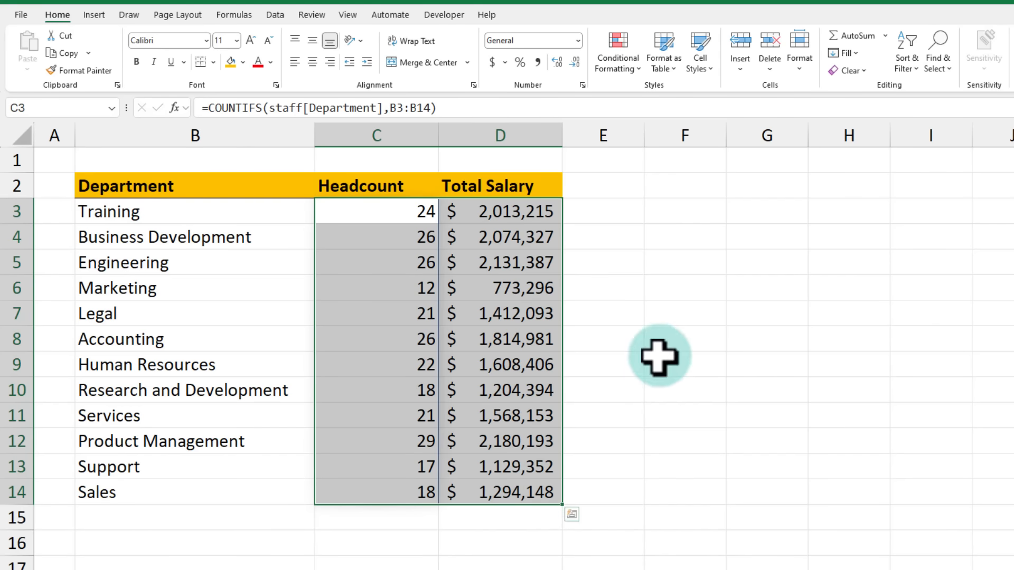
drag(603, 206, 617, 492)
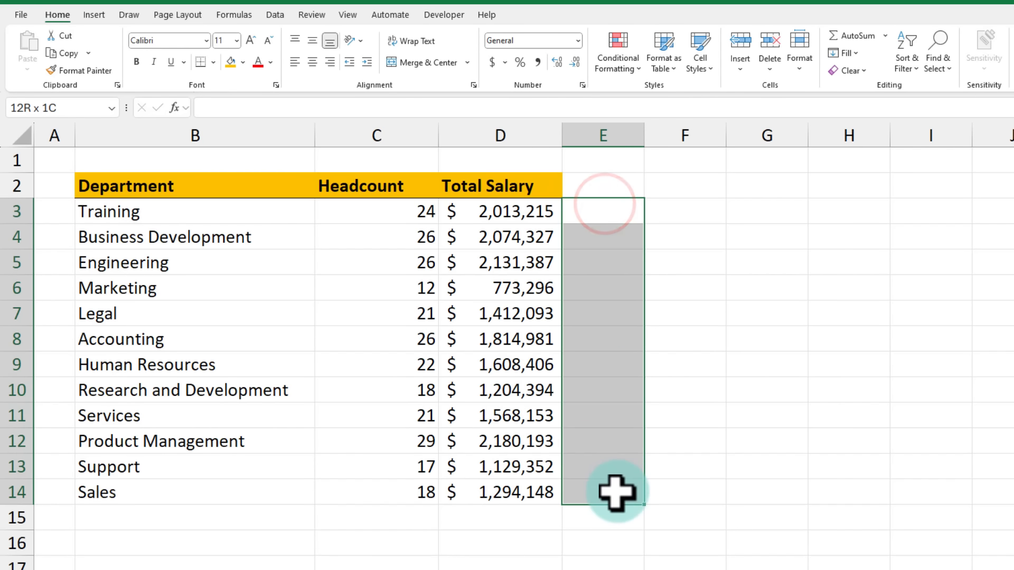
Add the column header "Avg. Salary" in E2 beside Total Salary.
click(613, 185)
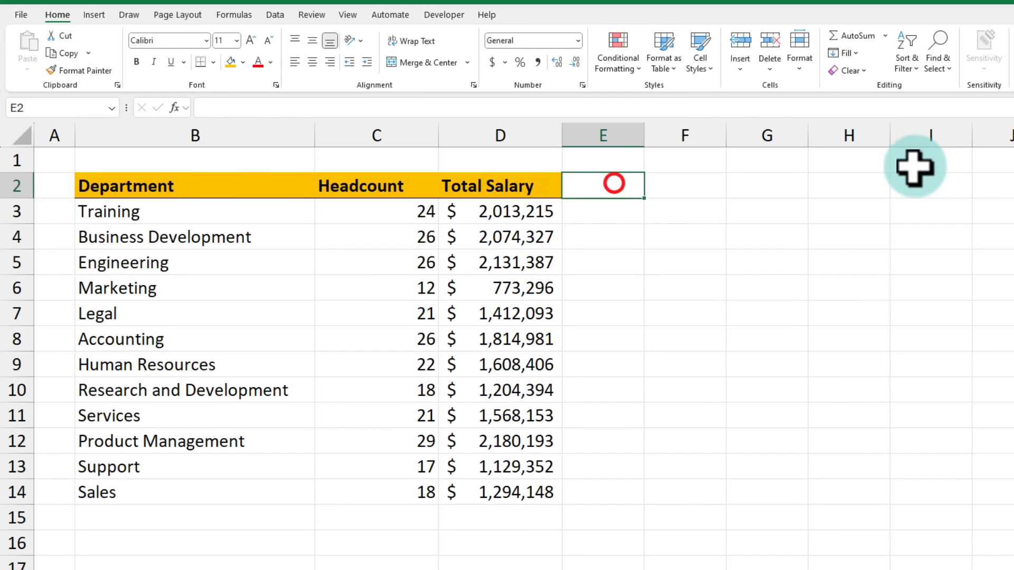
text(Avg. Salary)
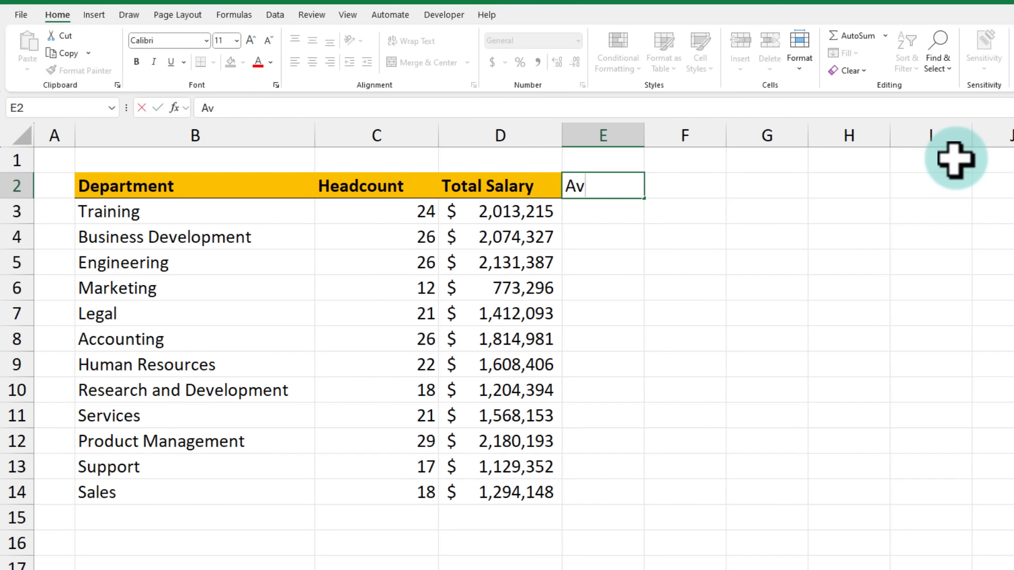
key(Return)
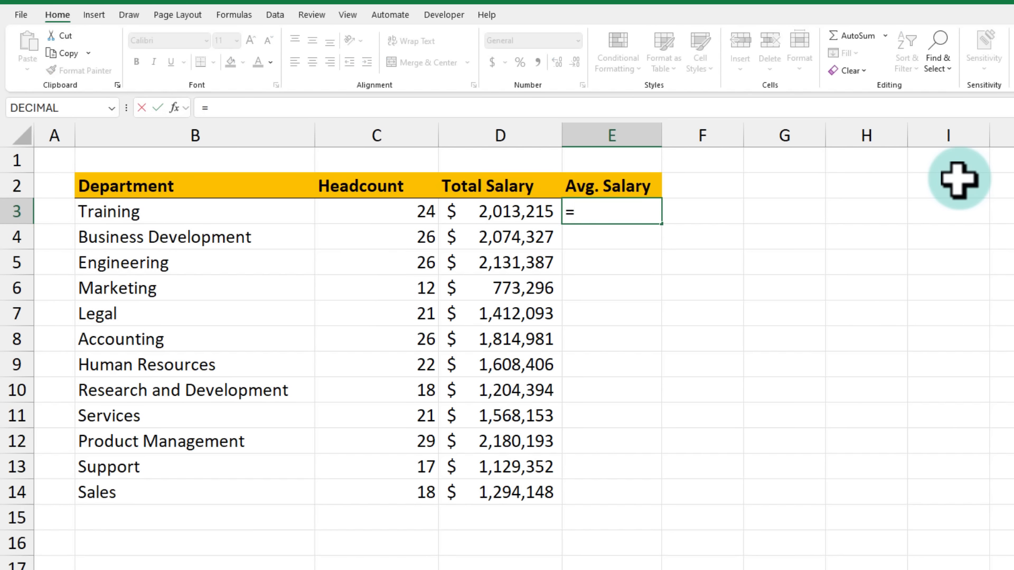
Start an AVERAGEIFS formula in E3 for the Training department's average salary.
text(=averag)
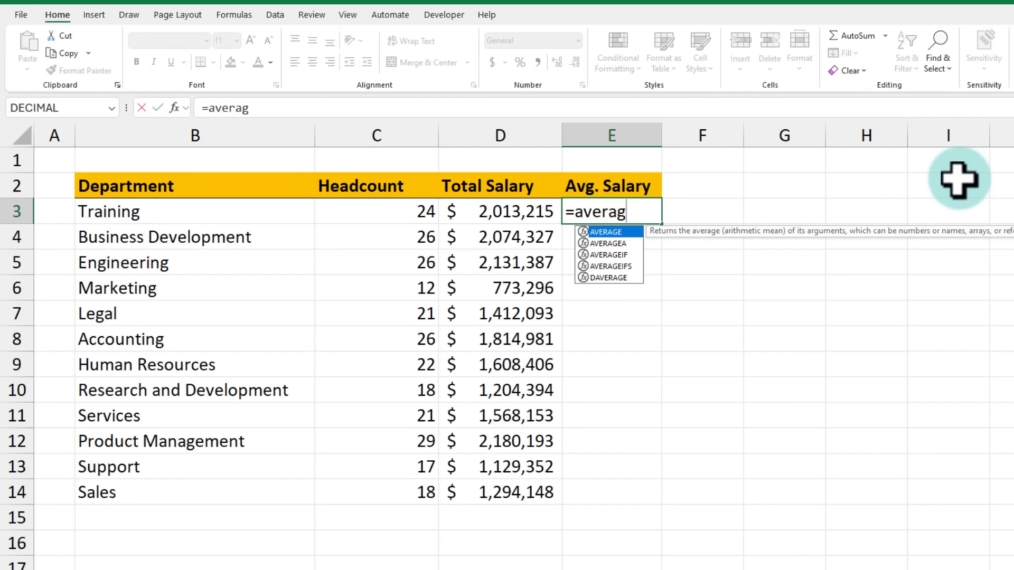
key(Down)
key(Down)
key(Down)
text(g)
key(Tab)
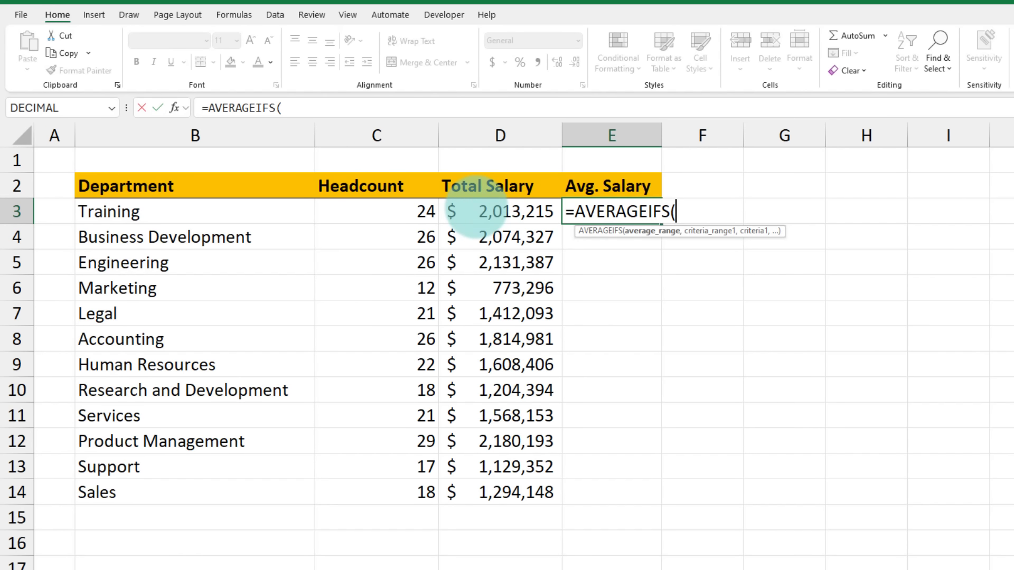
click(448, 200)
drag(553, 221, 557, 221)
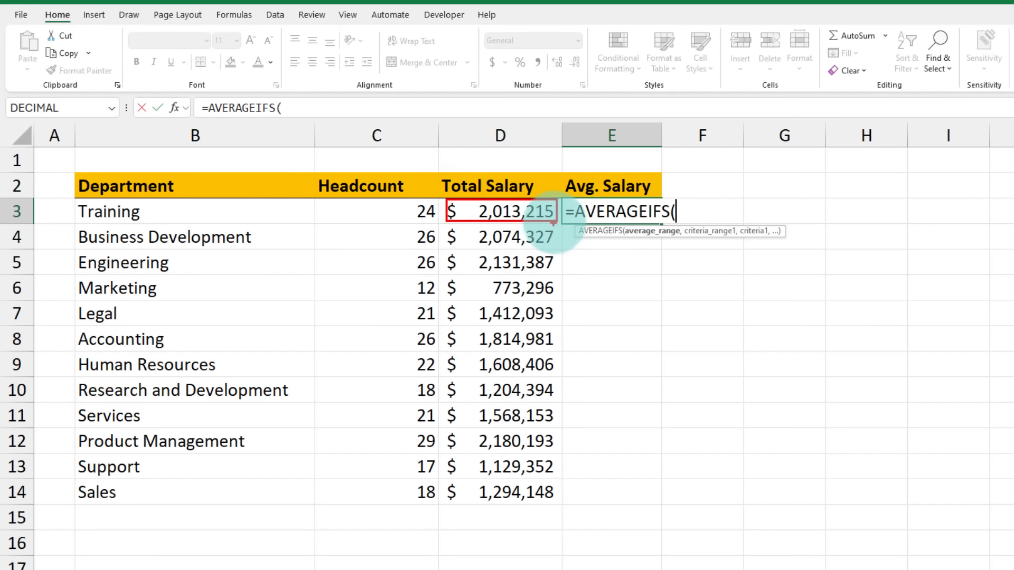
mouse_move(406, 201)
mouse_down()
mouse_move(435, 219)
mouse_move(406, 200)
mouse_up()
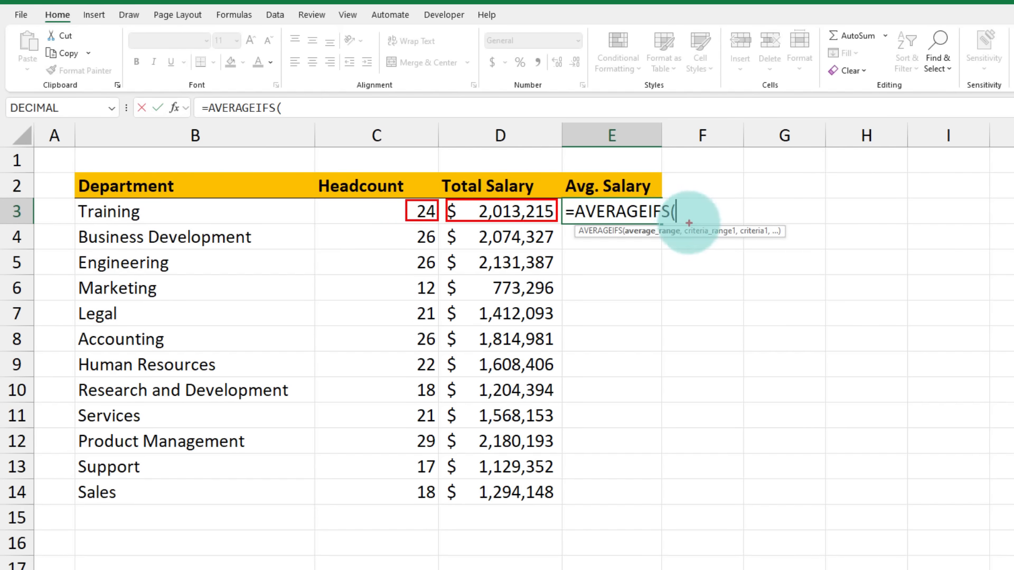
key(Escape)
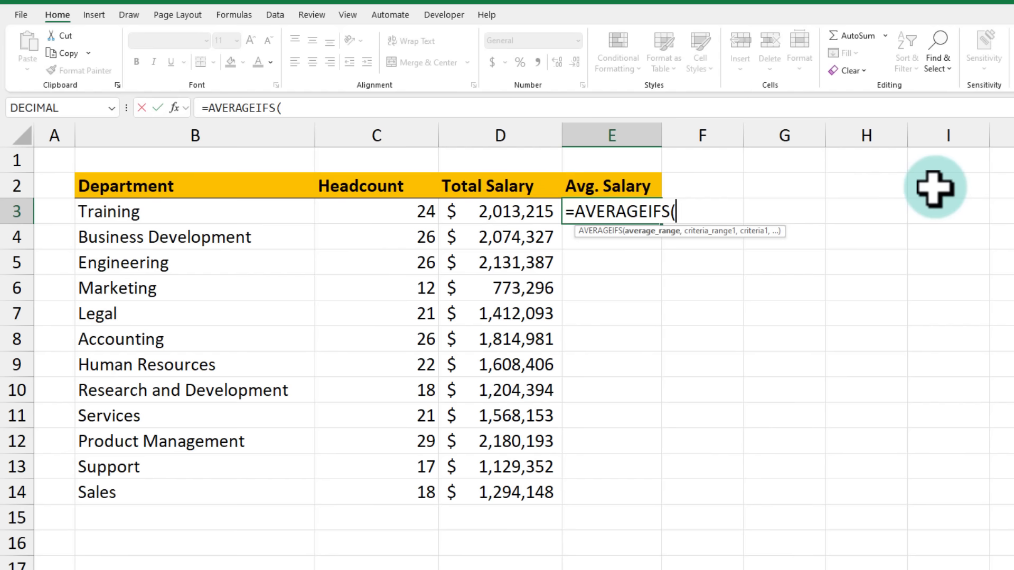
Set staff[Salary] as the average range and staff[Department] as the criteria range in the AVERAGEIFS formula.
text(STA)
key(Tab)
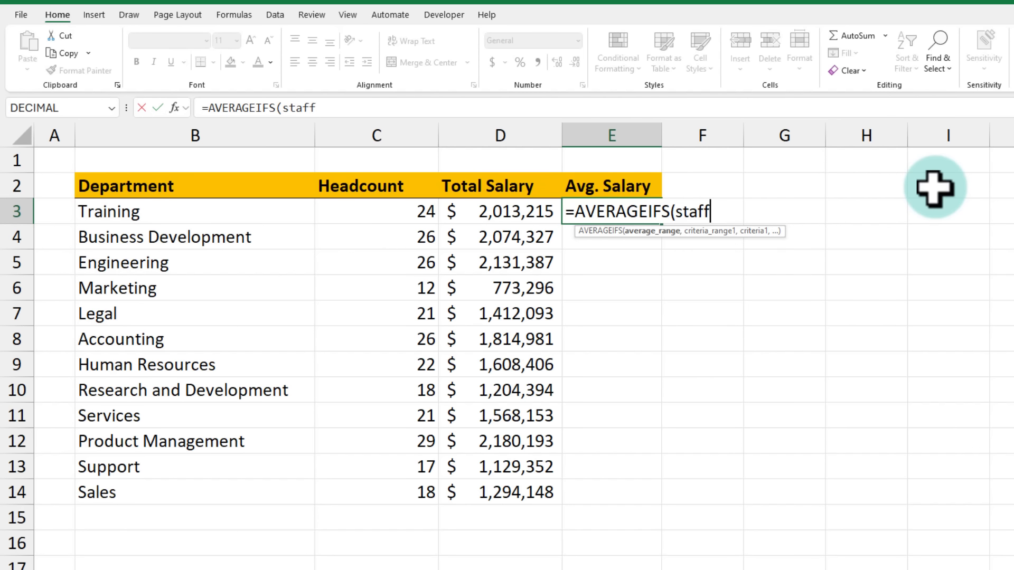
text([SA)
key(Tab)
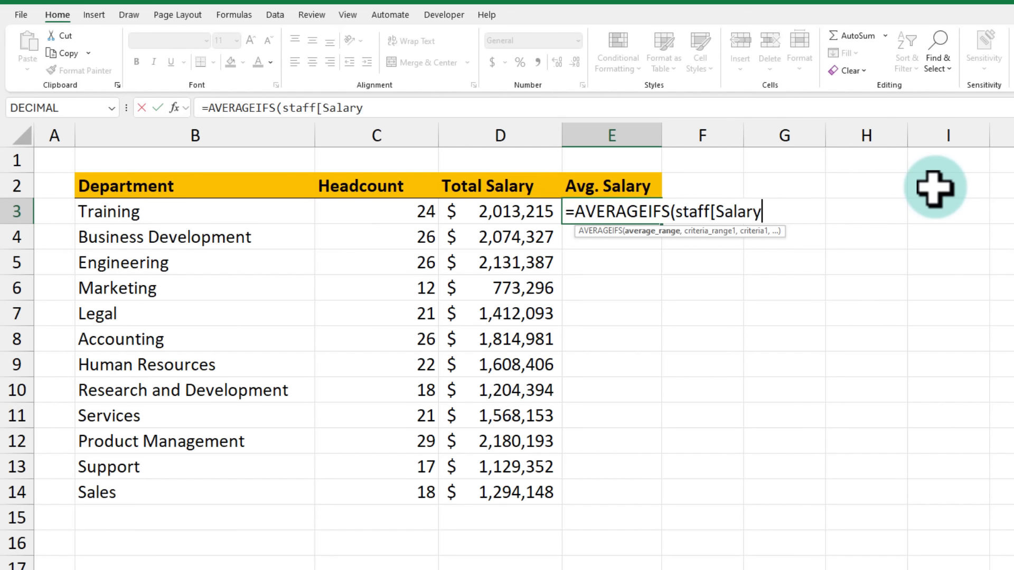
text(],STA)
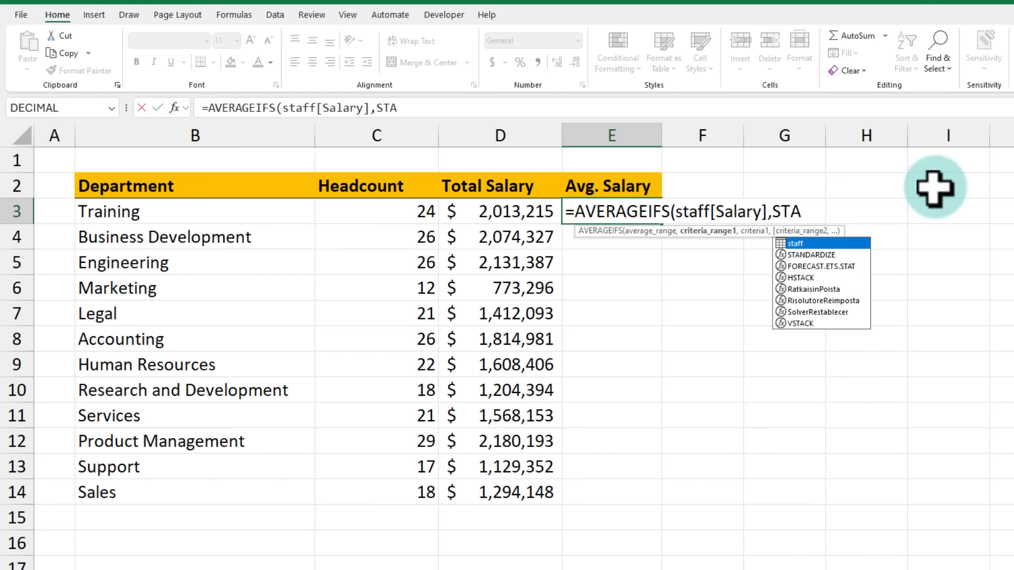
key(Tab)
text([de)
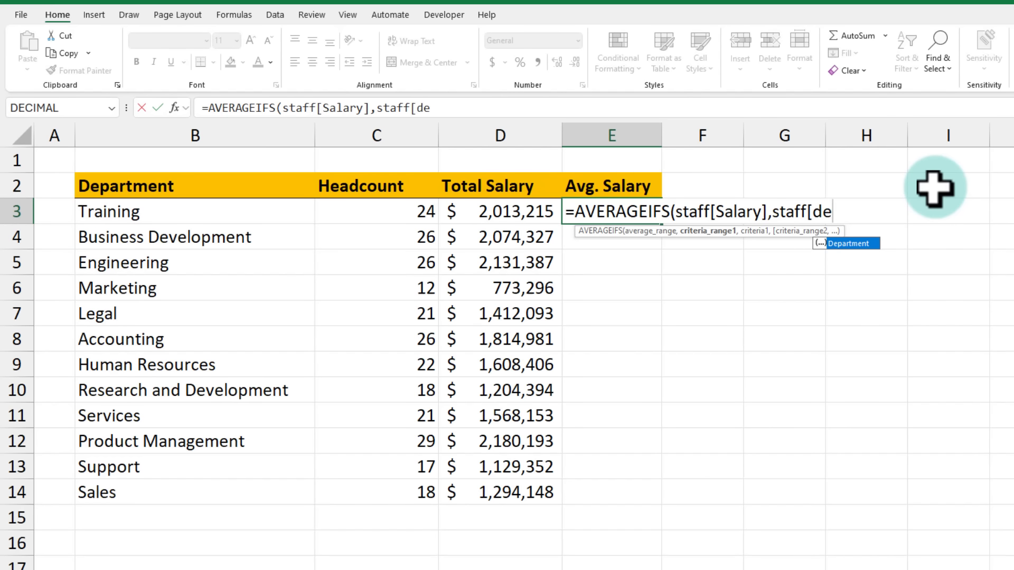
key(Tab)
text(],)
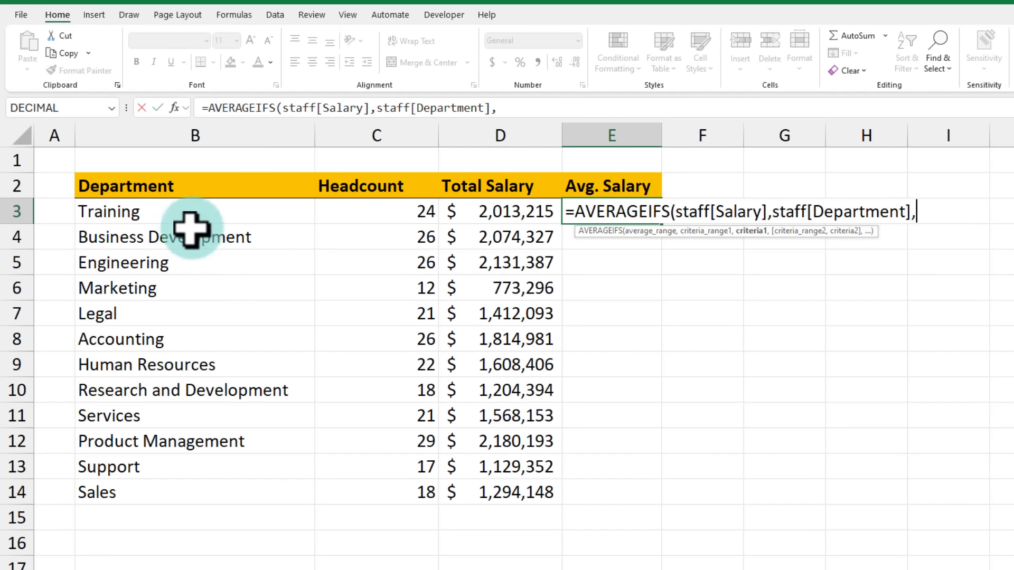
Use the department names in B3:B14 as the criteria and enter the AVERAGEIFS formula in E3.
drag(195, 220, 313, 227)
drag(315, 273, 298, 495)
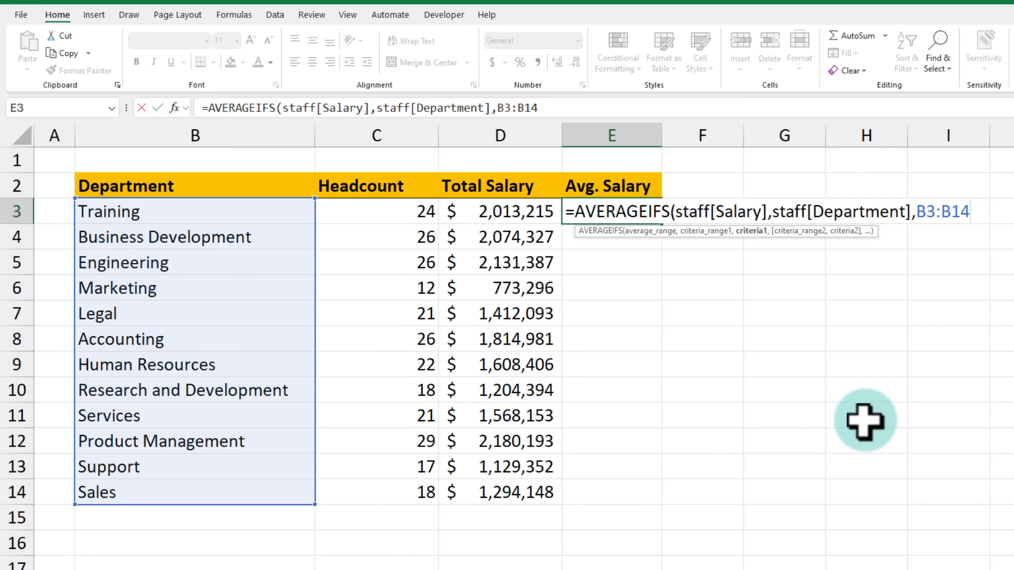
text())
key(ctrl+Return)
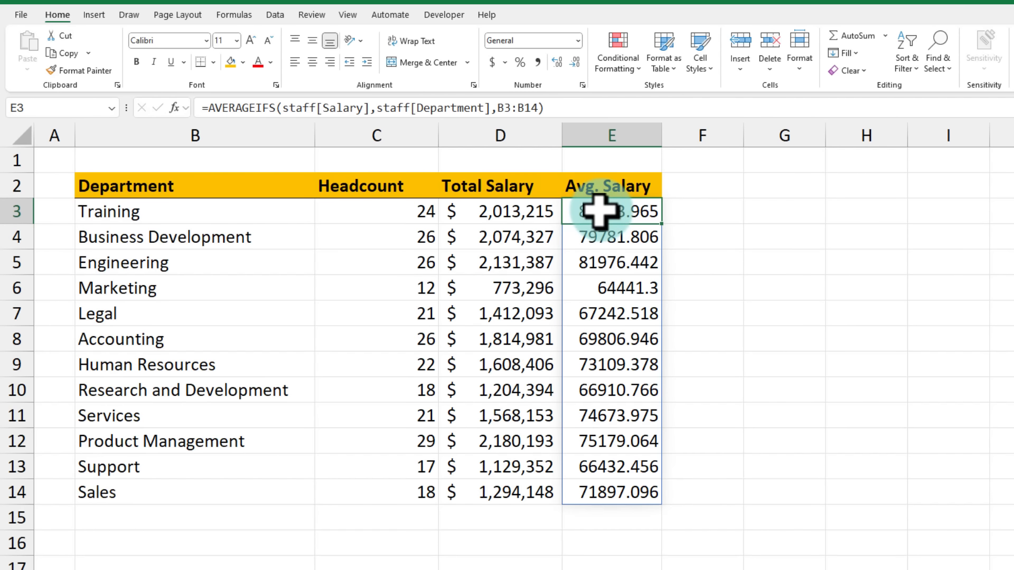
Format the average salaries in E3:E14 as Accounting in dollars with no decimal places.
drag(600, 215, 611, 499)
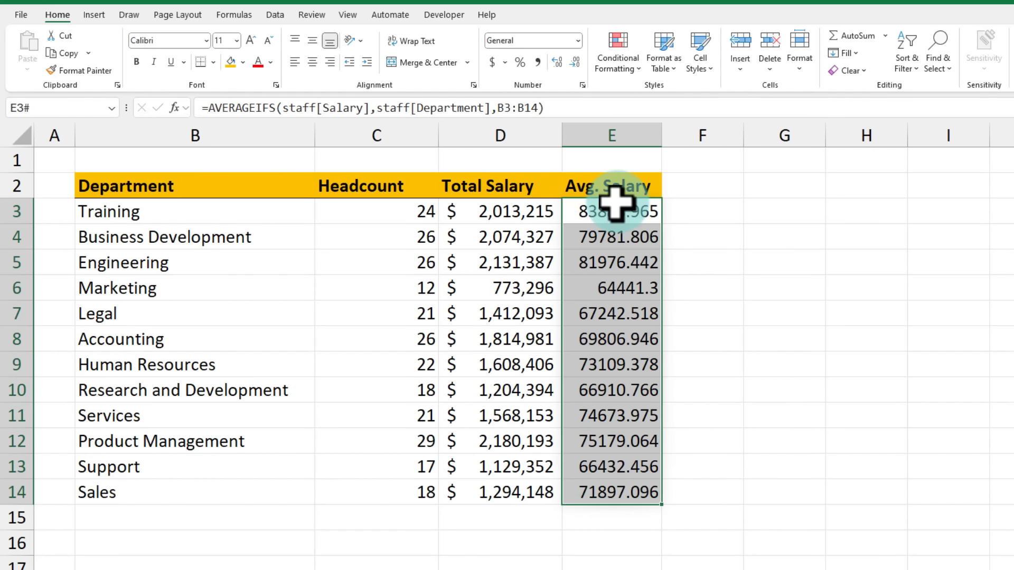
click(493, 62)
click(574, 63)
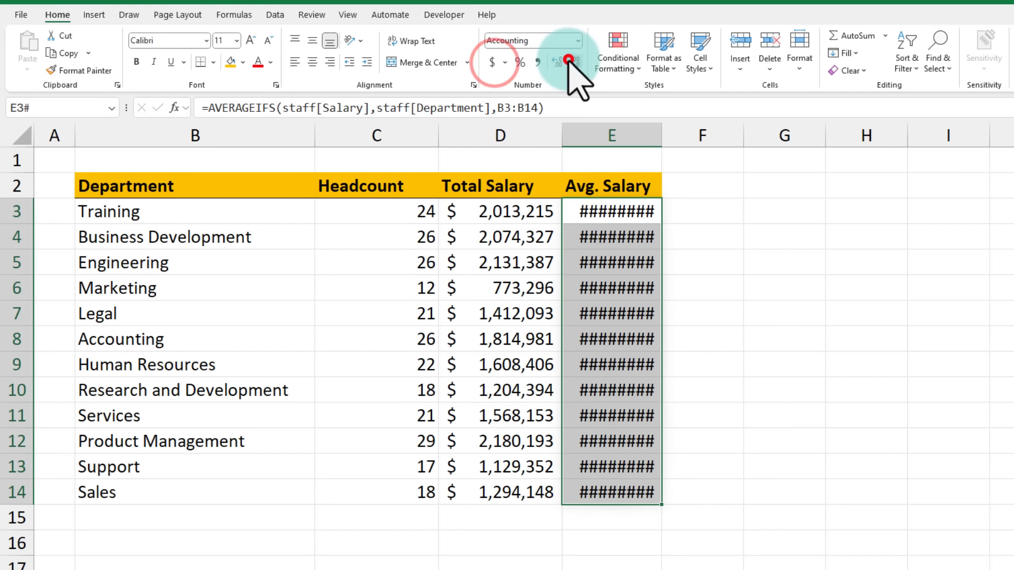
click(575, 62)
click(617, 211)
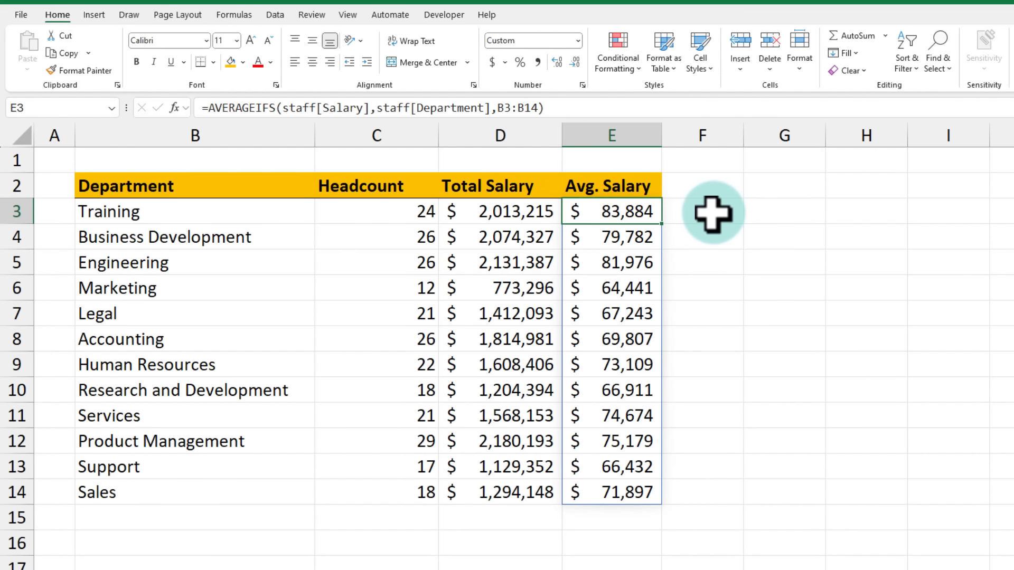
click(611, 261)
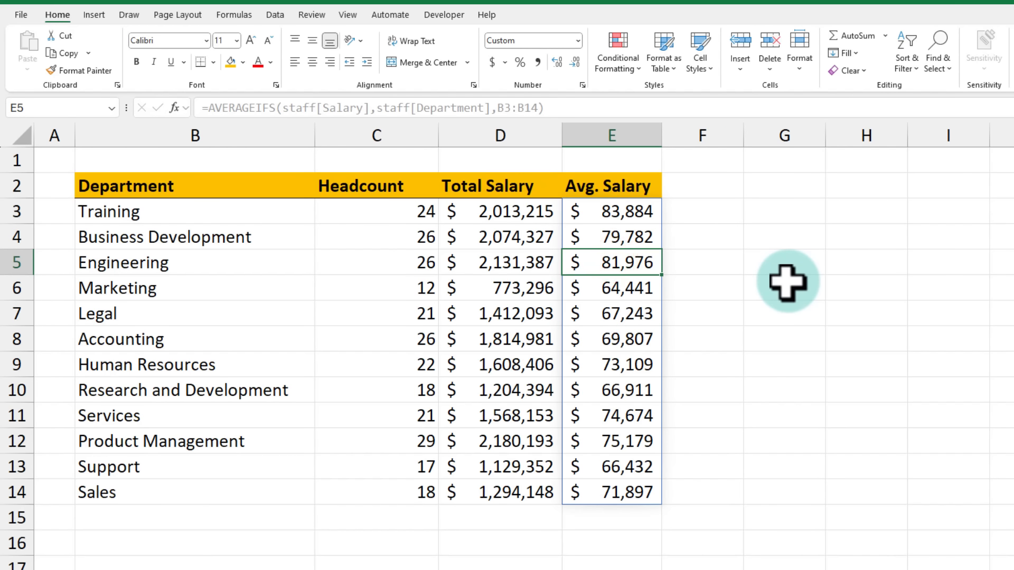
click(634, 288)
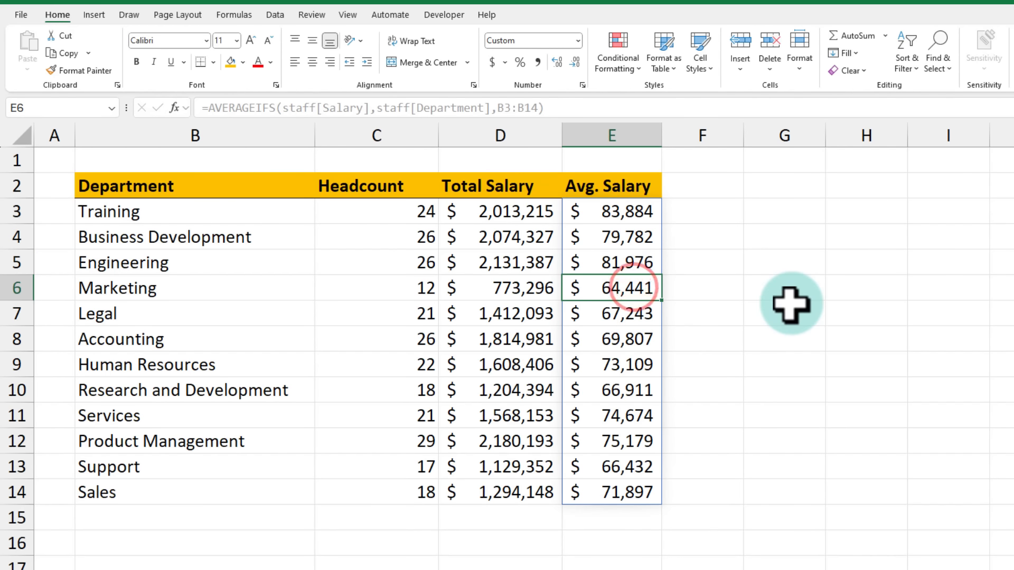
click(500, 211)
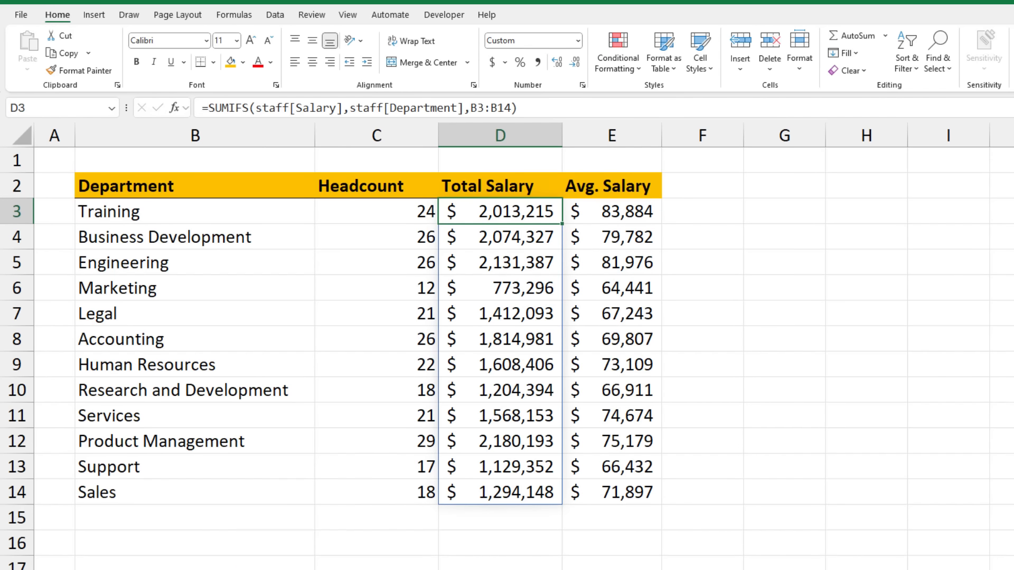
Read the permanent headcount challenge on the Concepts sheet and examine the Employee type values throughout the staff table.
key(ctrl+Page_Up)
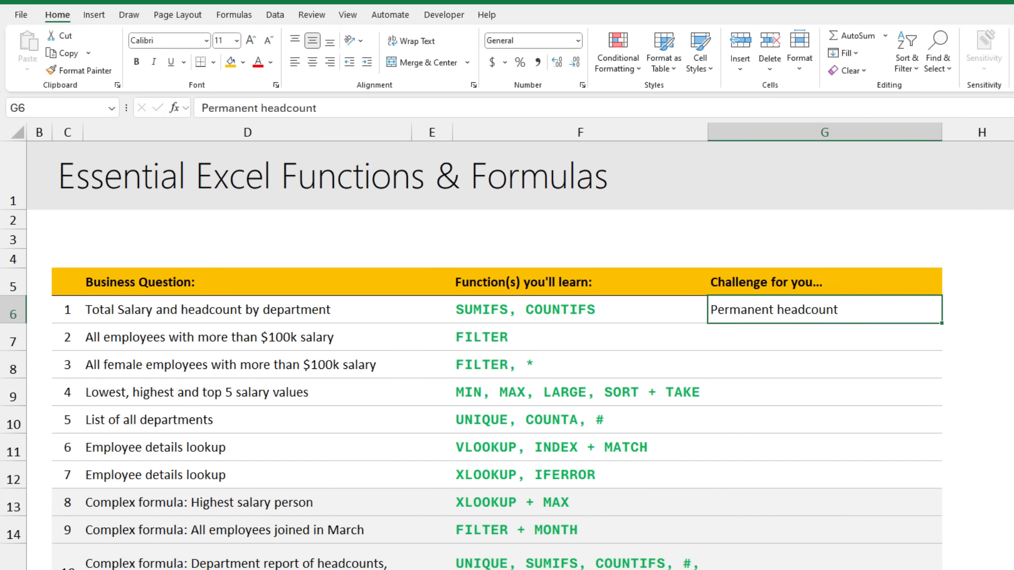
key(ctrl+Page_Down)
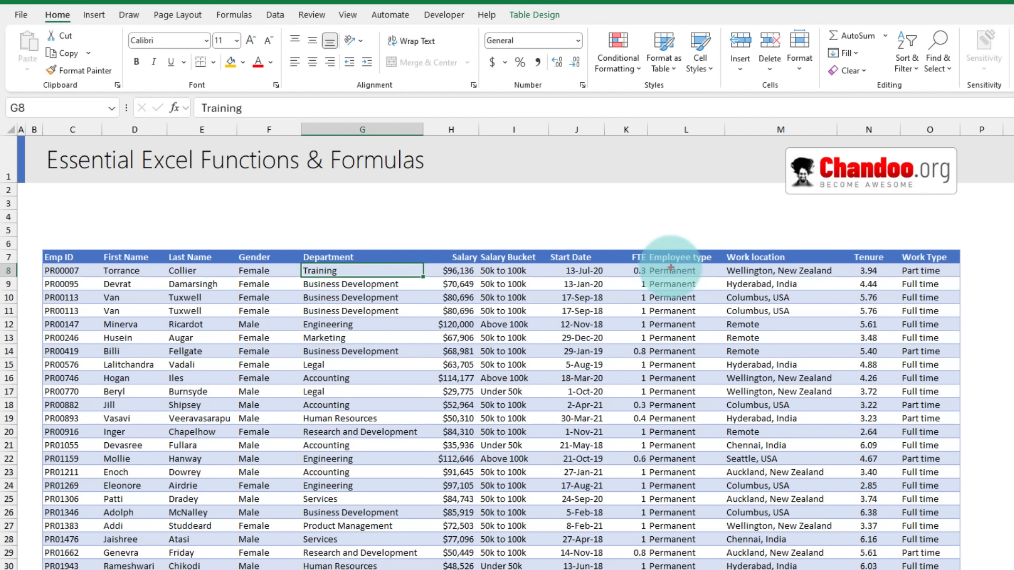
mouse_move(646, 262)
mouse_down()
mouse_move(679, 285)
mouse_move(701, 365)
mouse_up()
scroll(705, 433, down, 20)
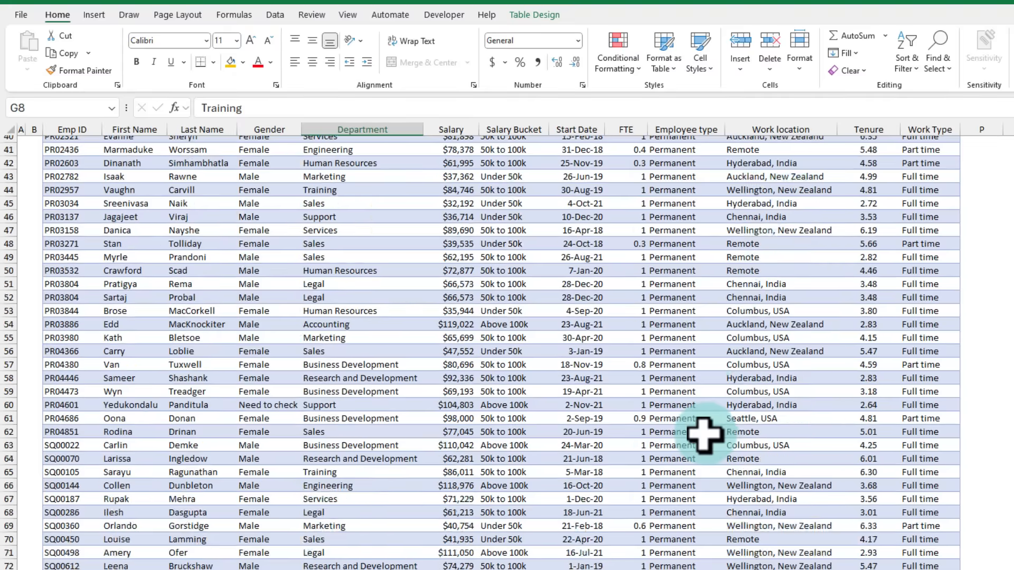
scroll(704, 433, down, 20)
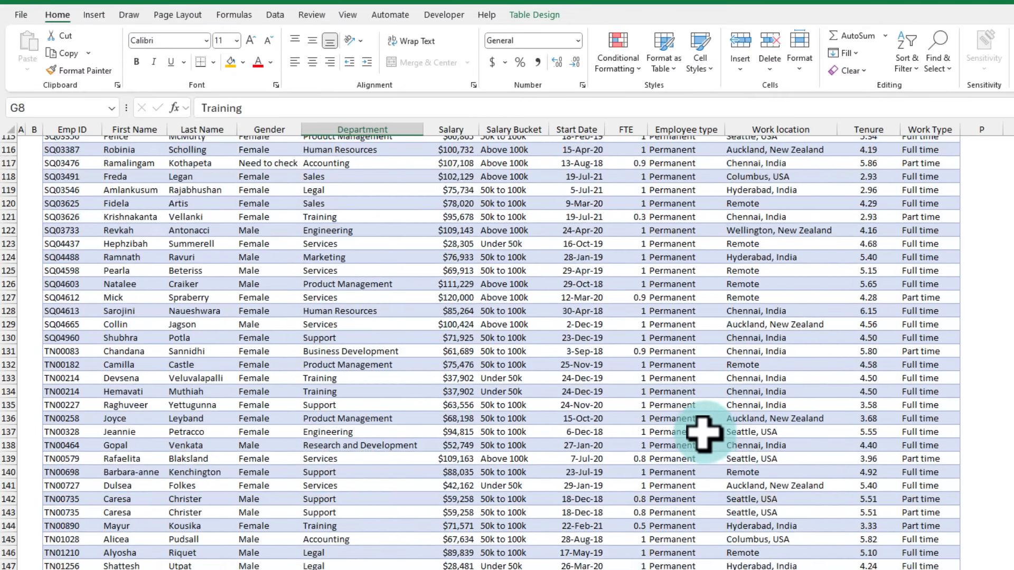
scroll(703, 432, down, 1)
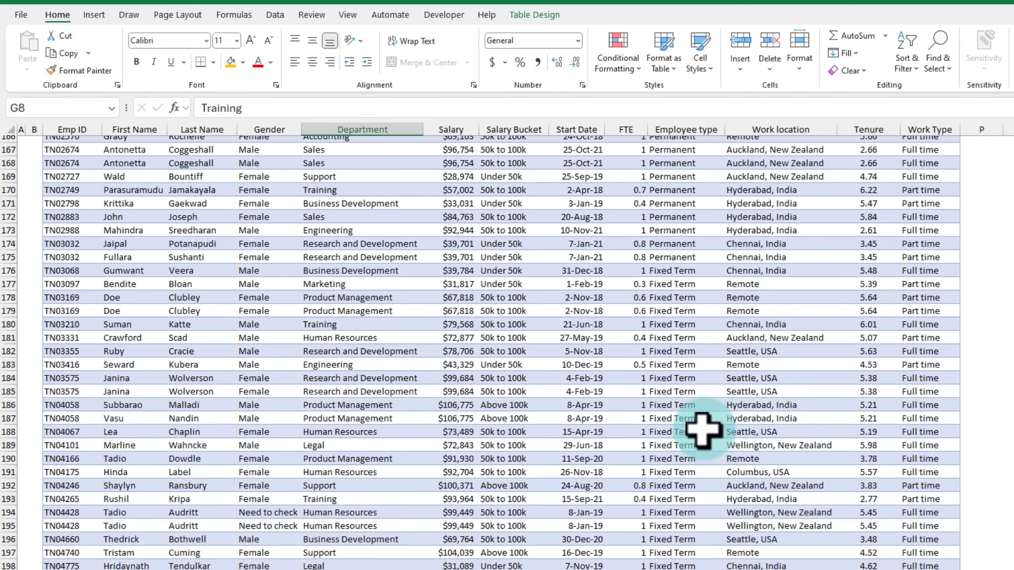
drag(645, 264, 700, 334)
scroll(713, 423, down, 20)
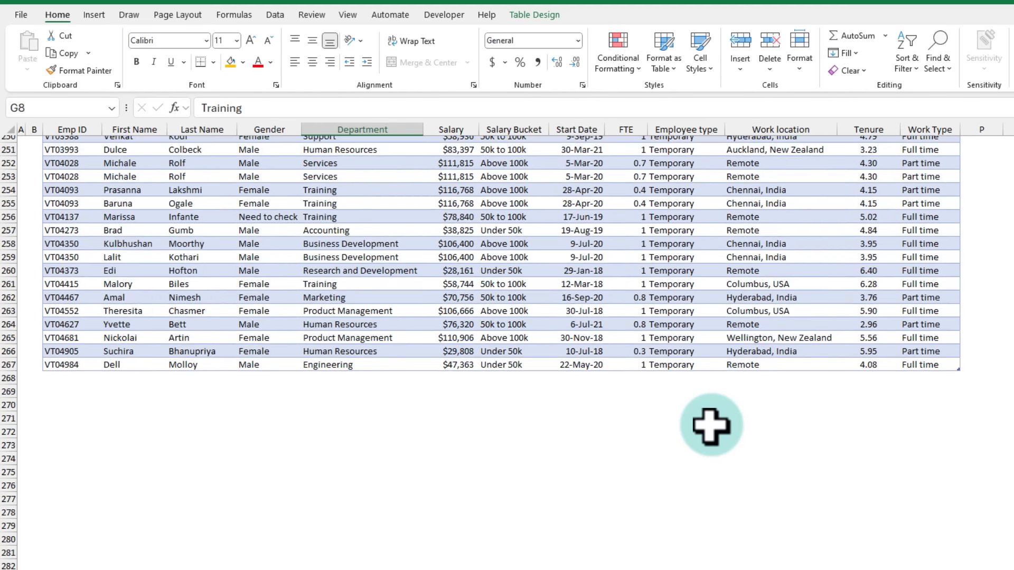
scroll(710, 422, up, 3)
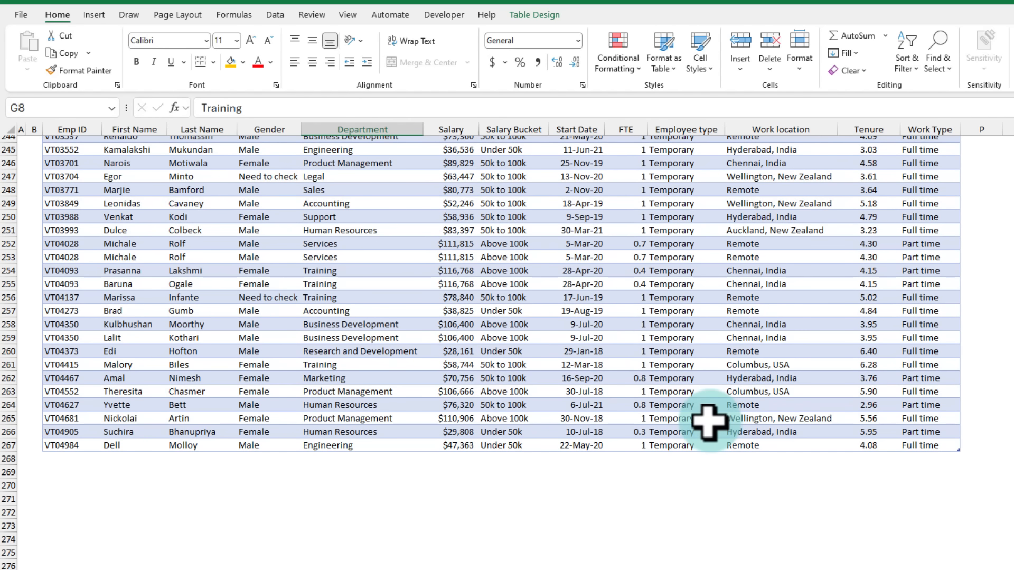
drag(648, 165, 698, 259)
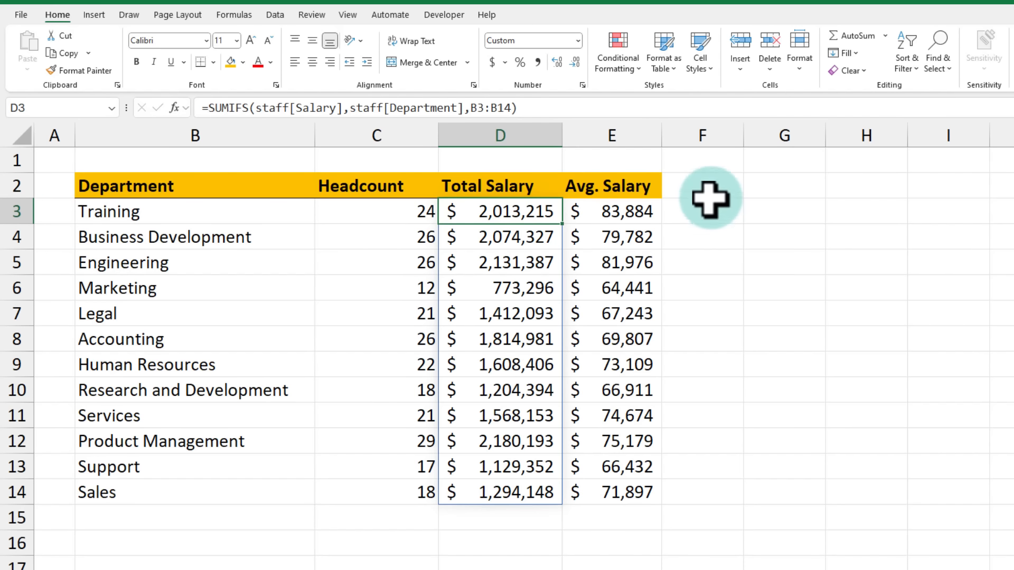
Read the business question about employees with more than $100k salary and its suggested function on the Concepts sheet.
click(707, 184)
drag(707, 185, 679, 502)
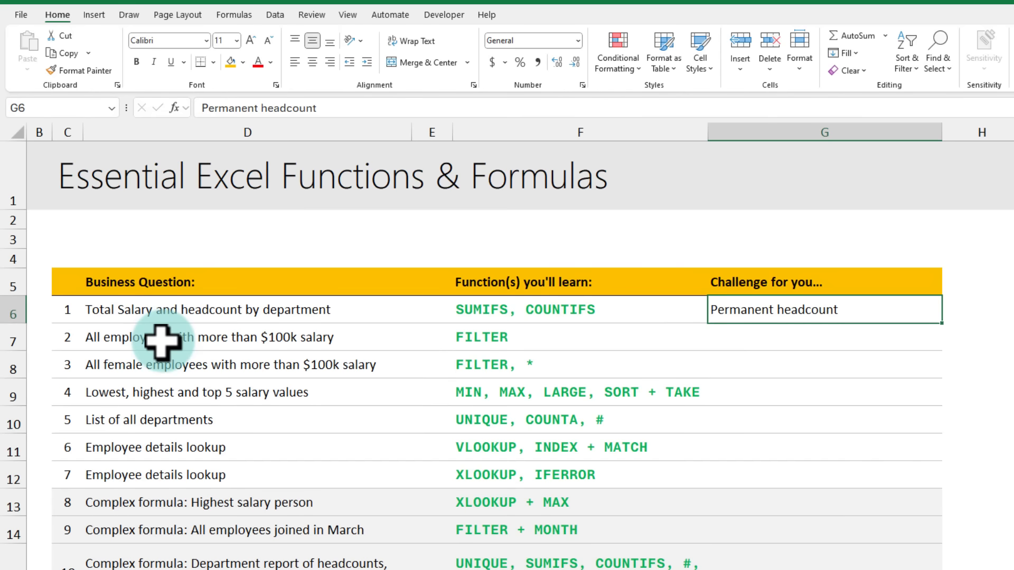
click(161, 340)
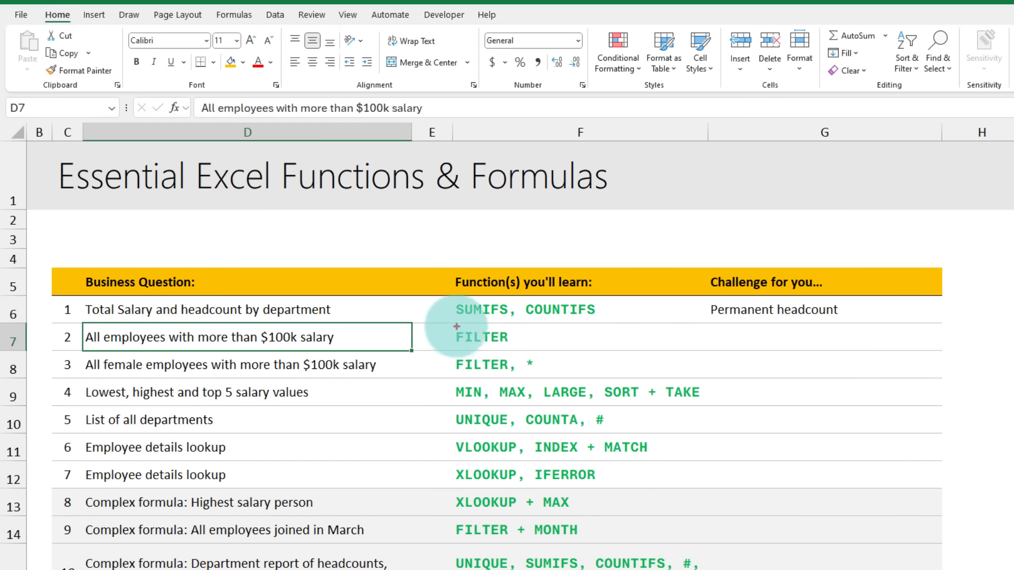
drag(449, 323, 514, 348)
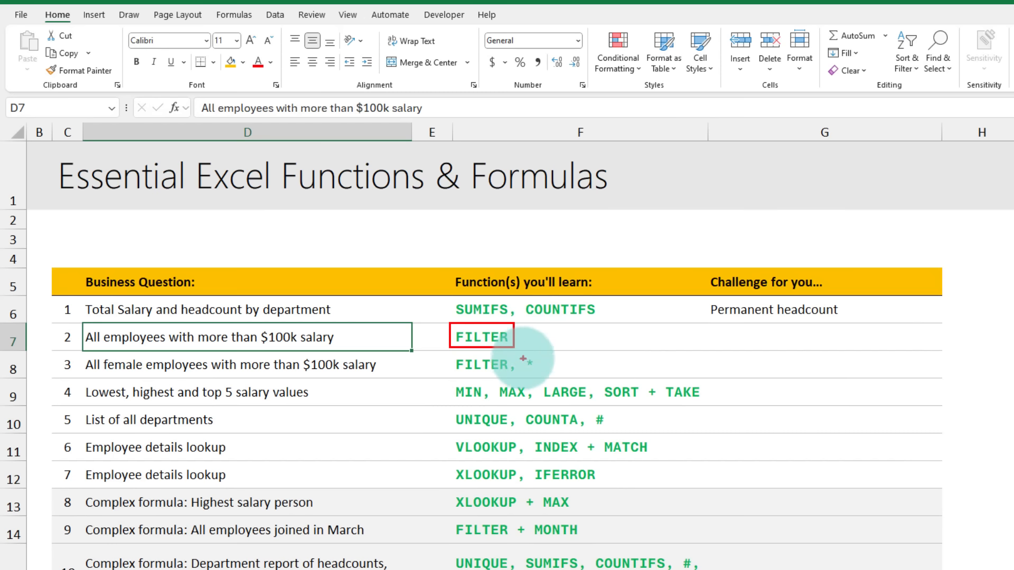
drag(449, 351, 539, 375)
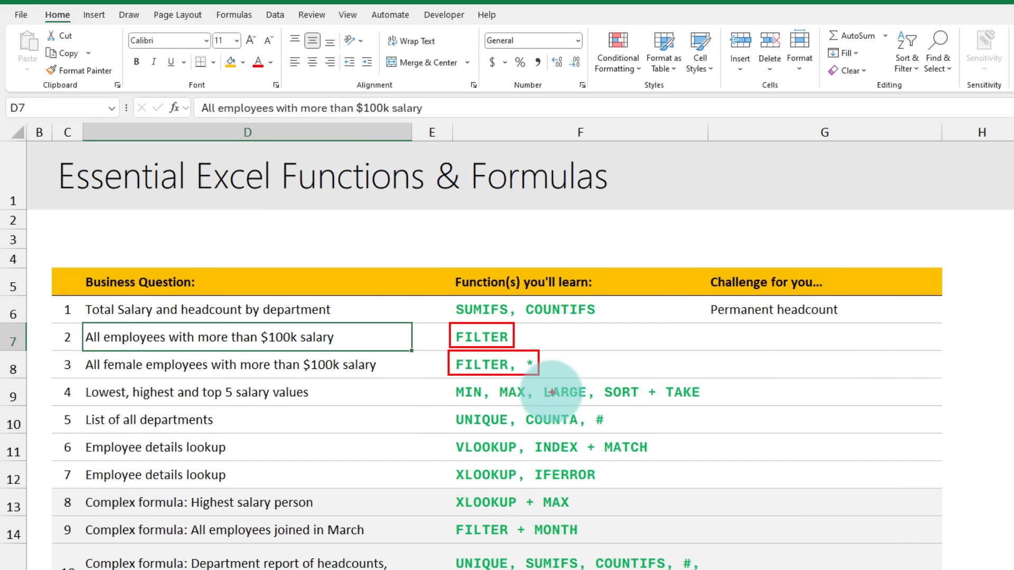
key(Escape)
Turn on the column header filters for the staff table on the Data sheet.
key(ctrl+Page_Down)
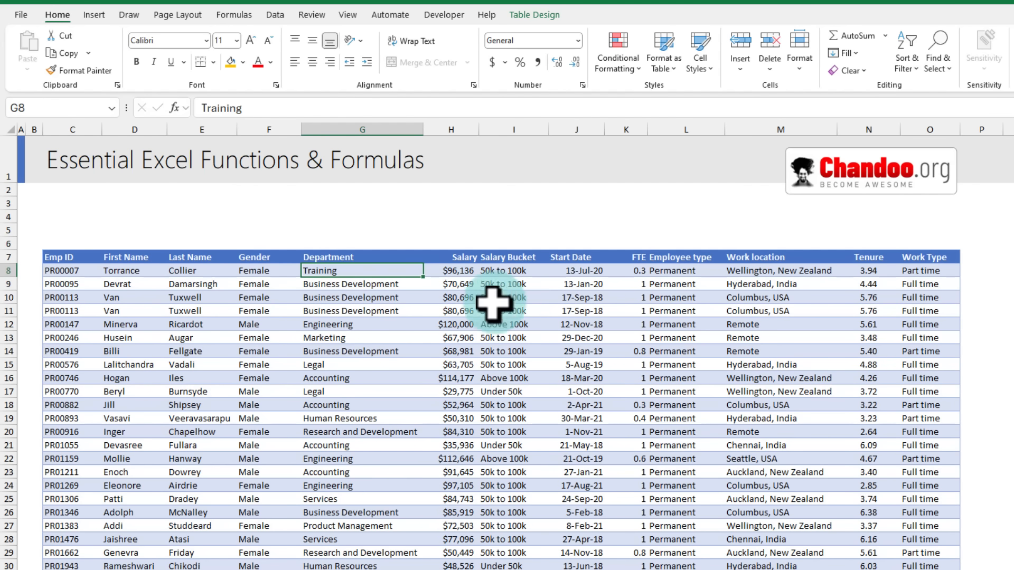
click(461, 256)
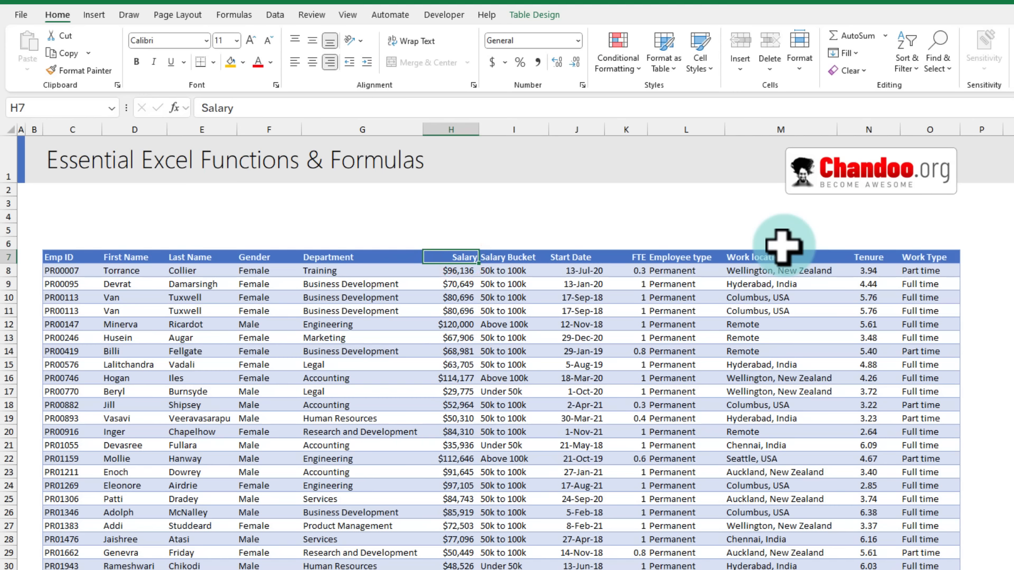
key(ctrl+shift+l)
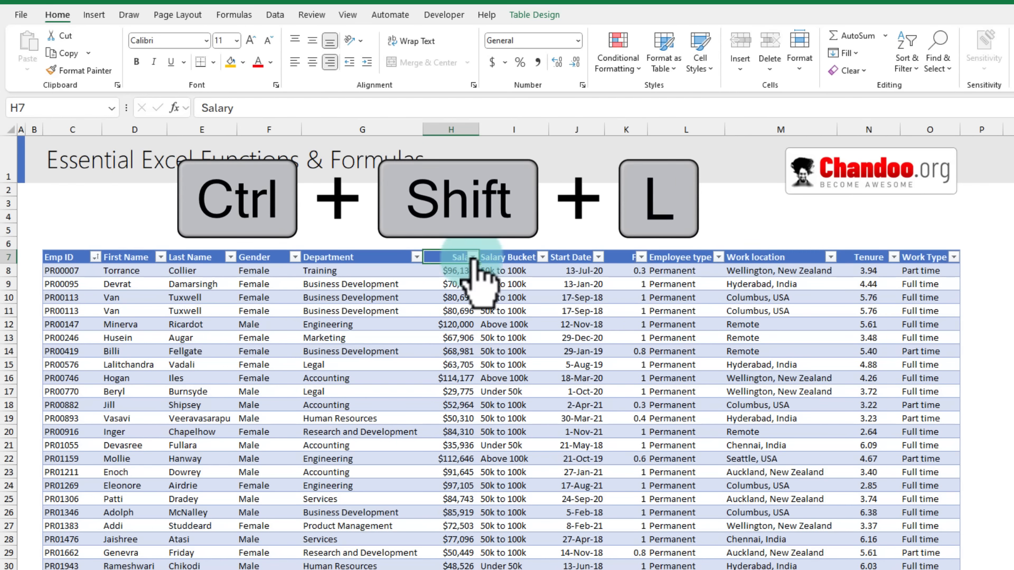
Filter the Salary column with a number filter for values greater than 100000.
click(474, 258)
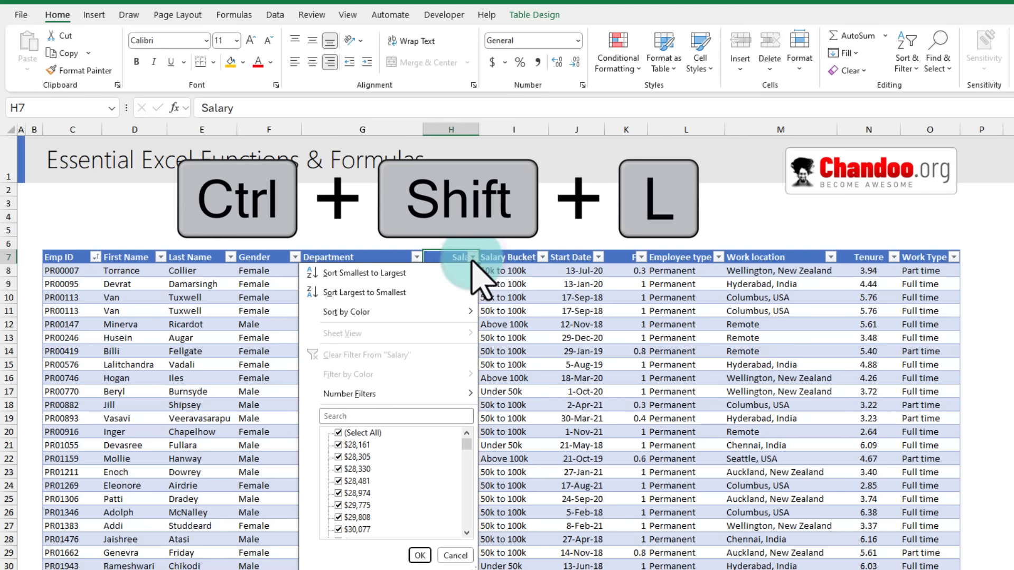
click(426, 397)
click(528, 436)
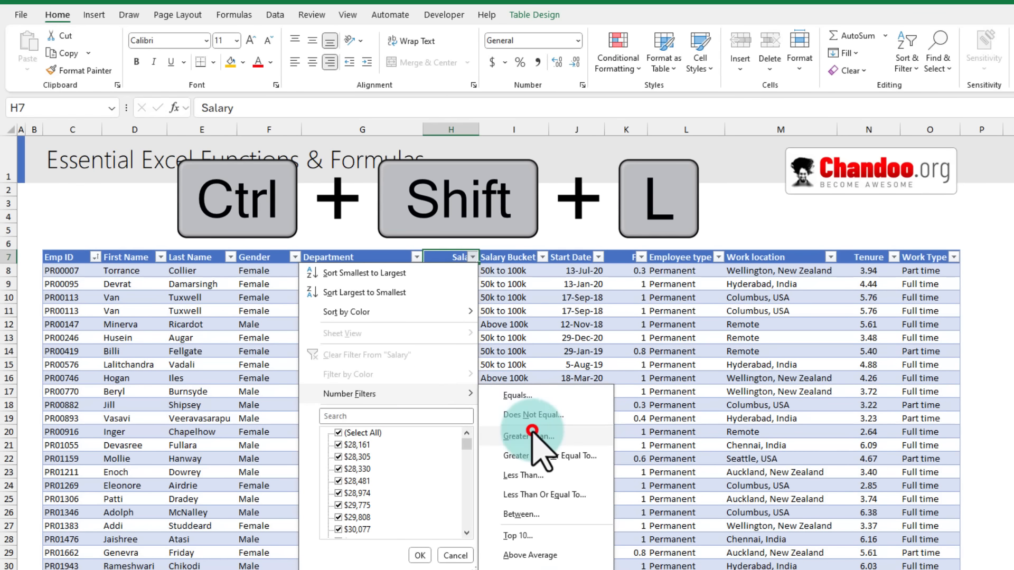
text(100000)
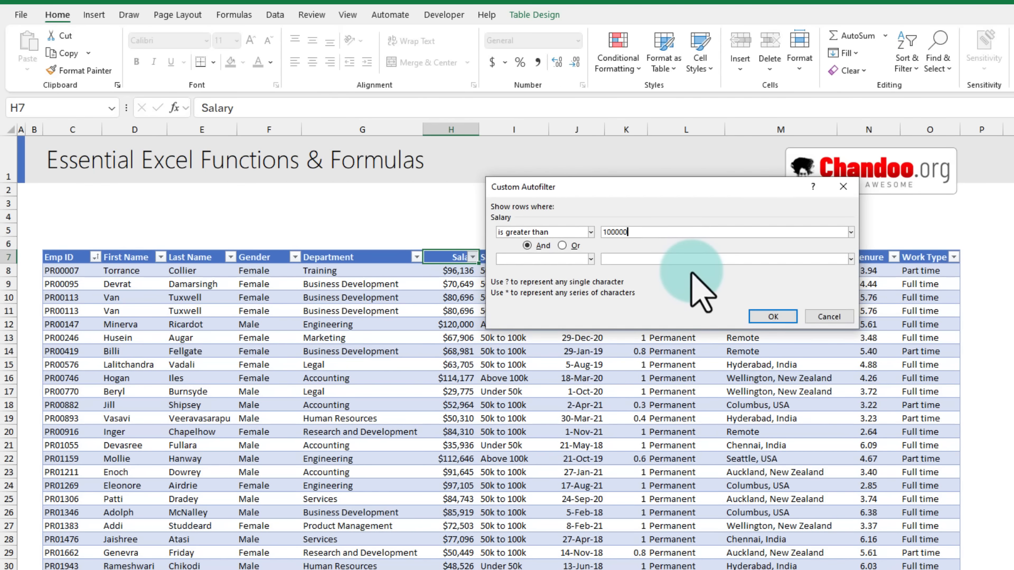
key(Return)
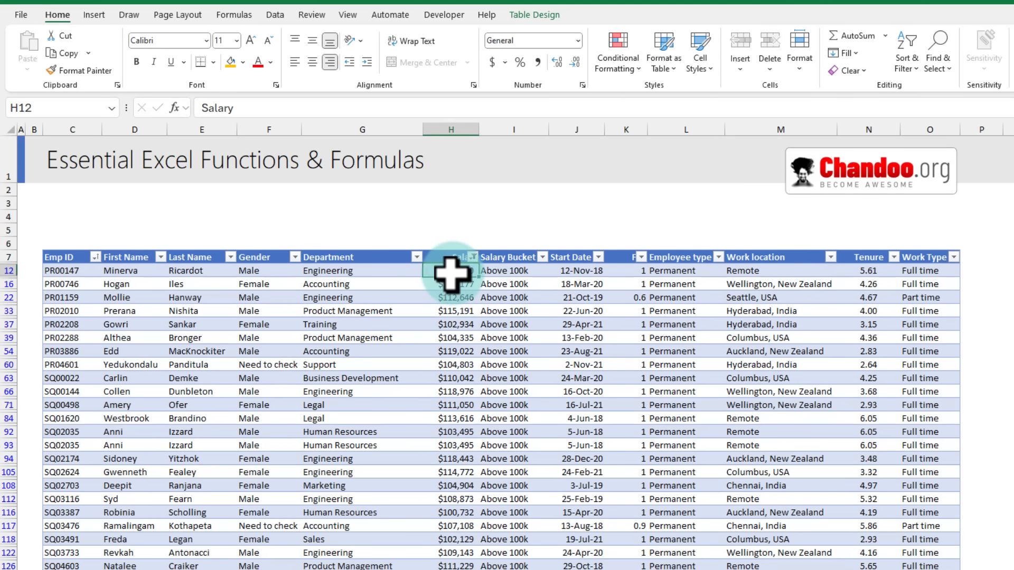
Examine the Salary values of the filtered staff rows through to the end of the table.
drag(452, 270, 452, 459)
scroll(447, 465, down, 1)
scroll(447, 465, down, 15)
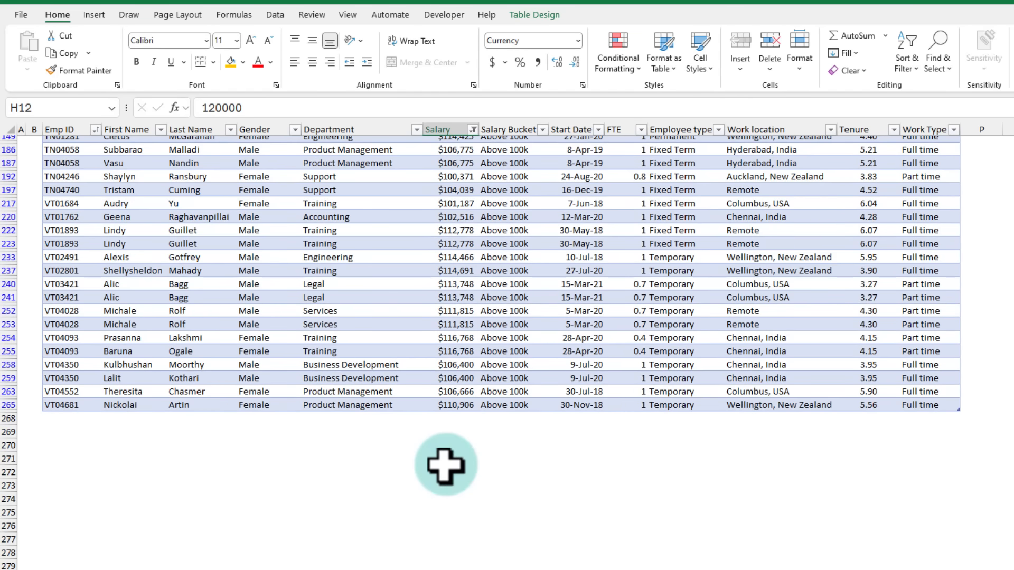
scroll(446, 465, up, 13)
scroll(444, 466, up, 3)
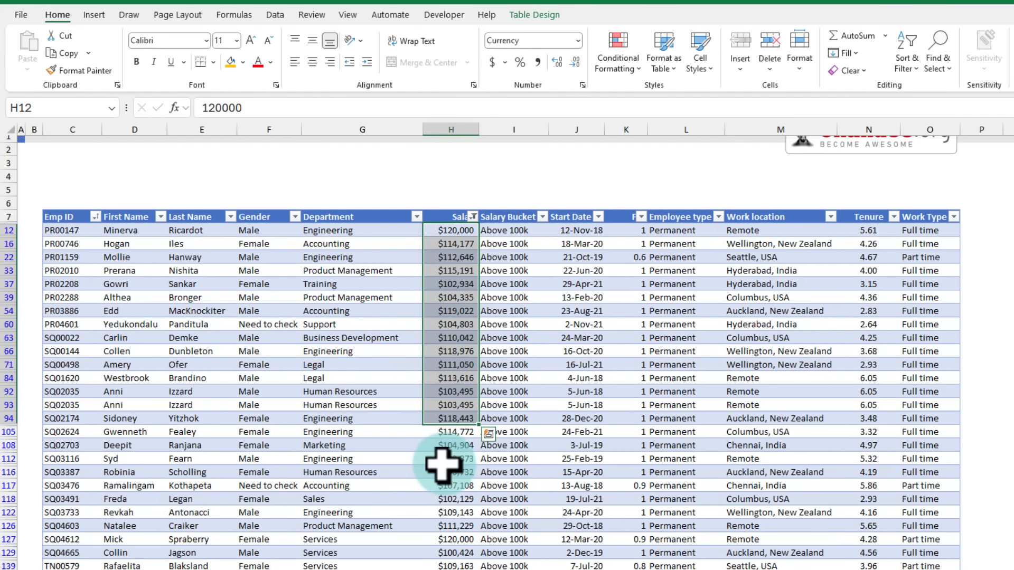
scroll(444, 465, down, 4)
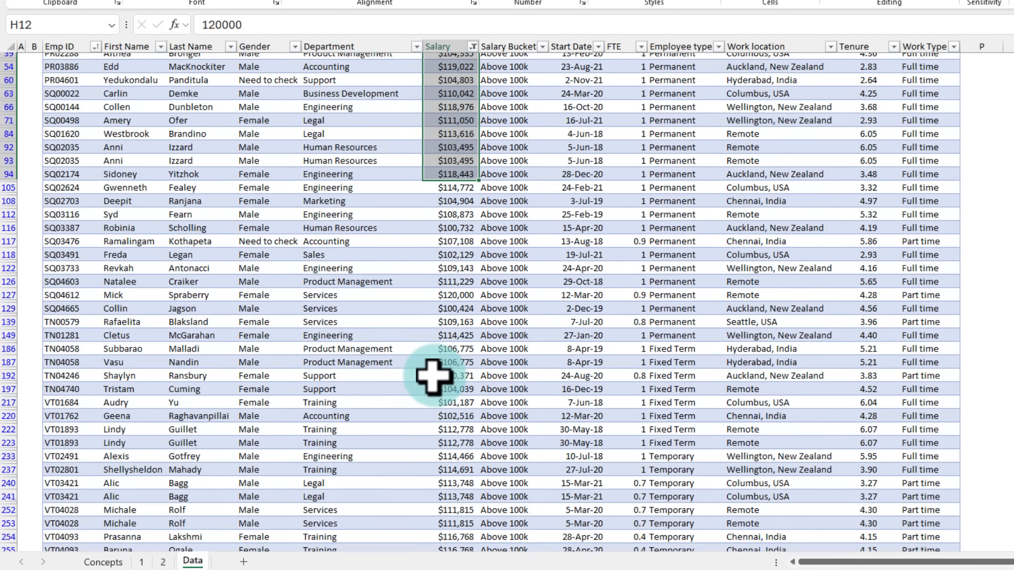
On sheet 2, enter =FILTER(staff,staff[Salary]>100000) in cell B3.
scroll(432, 377, up, 5)
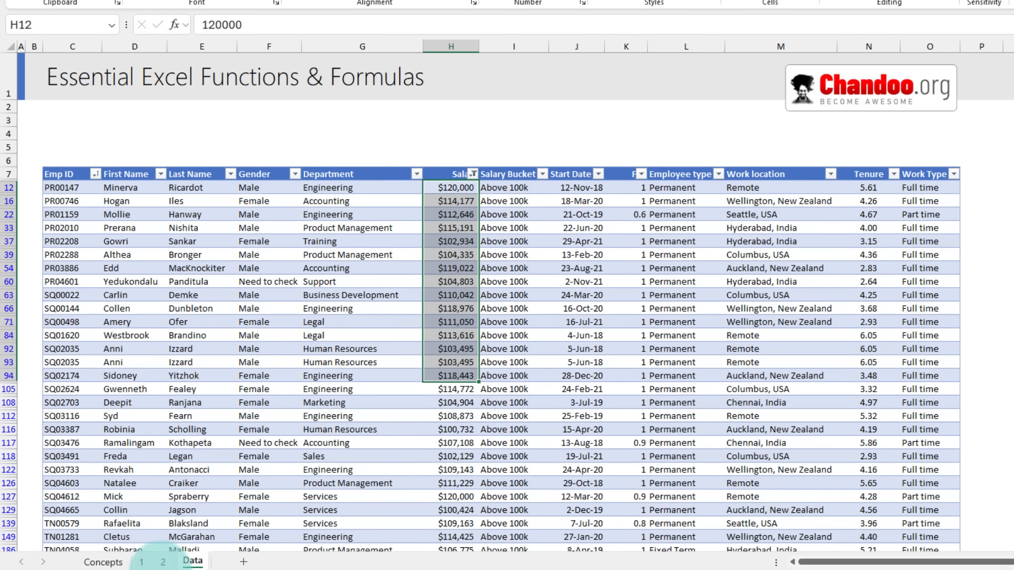
click(164, 561)
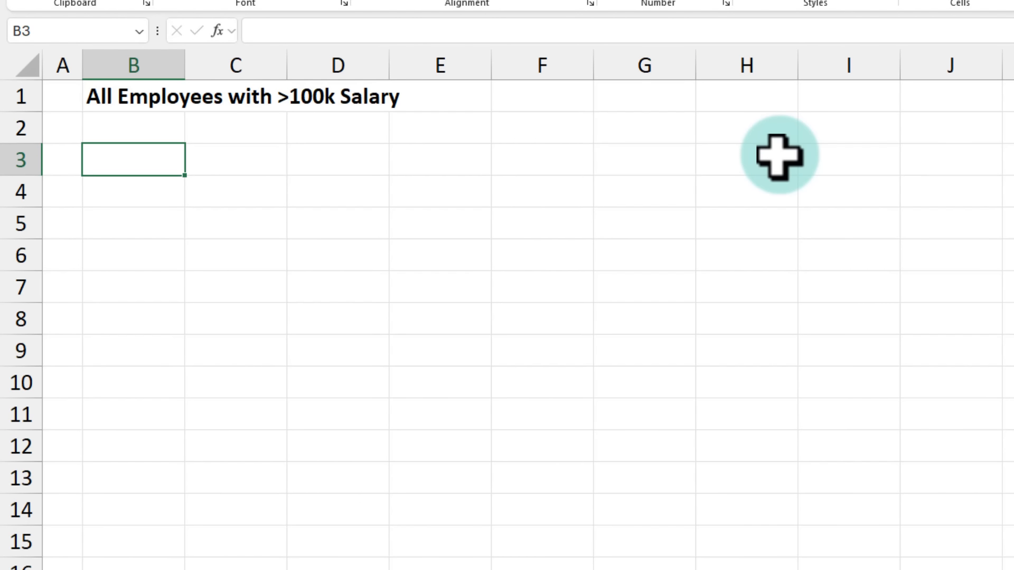
text(FI)
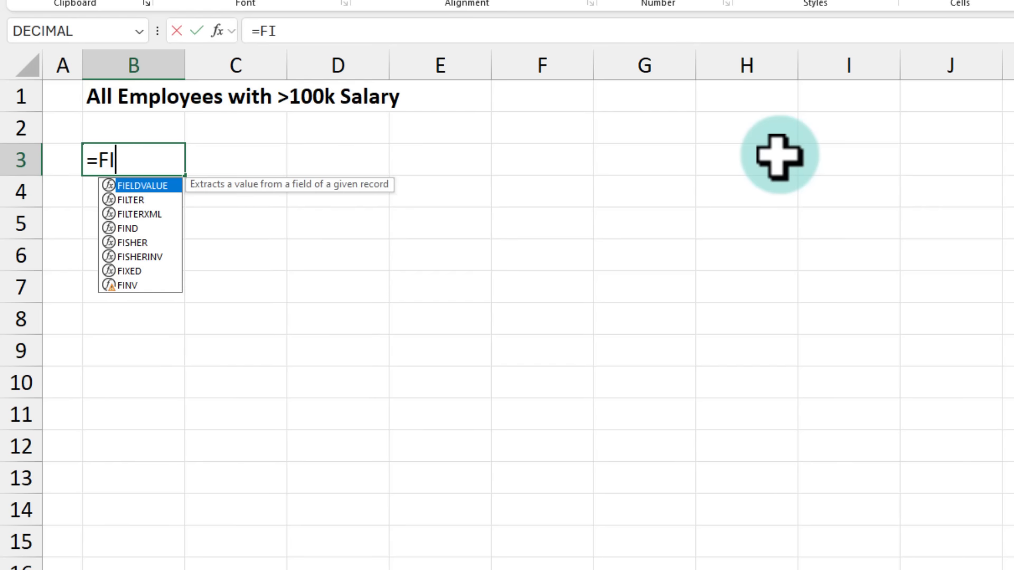
text(LTER)
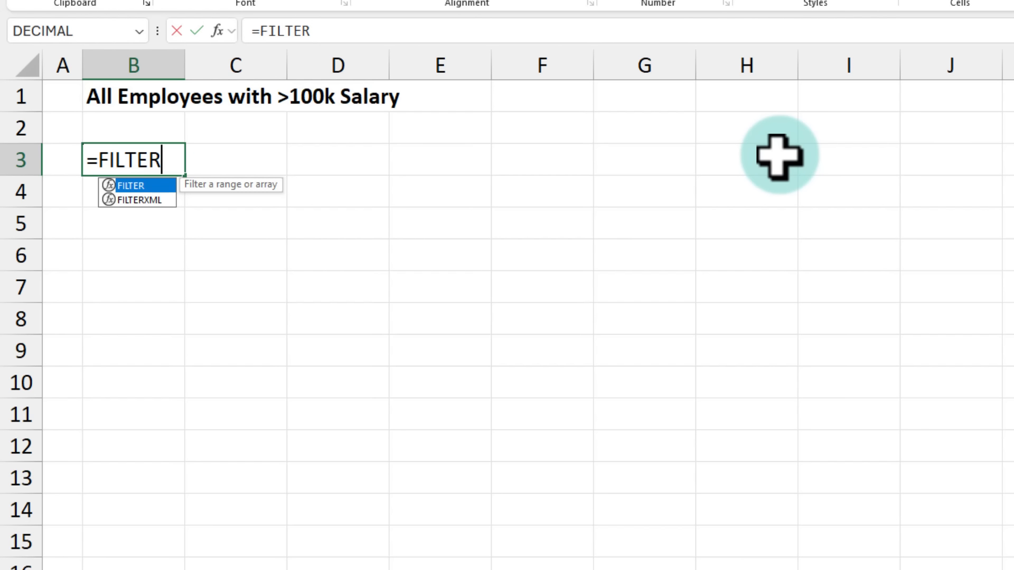
text(()
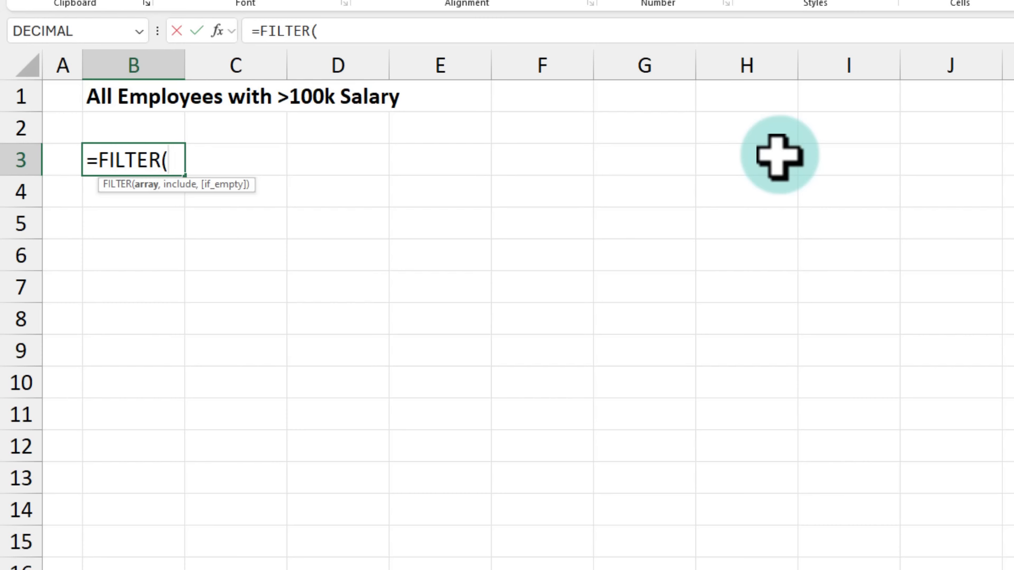
text(S)
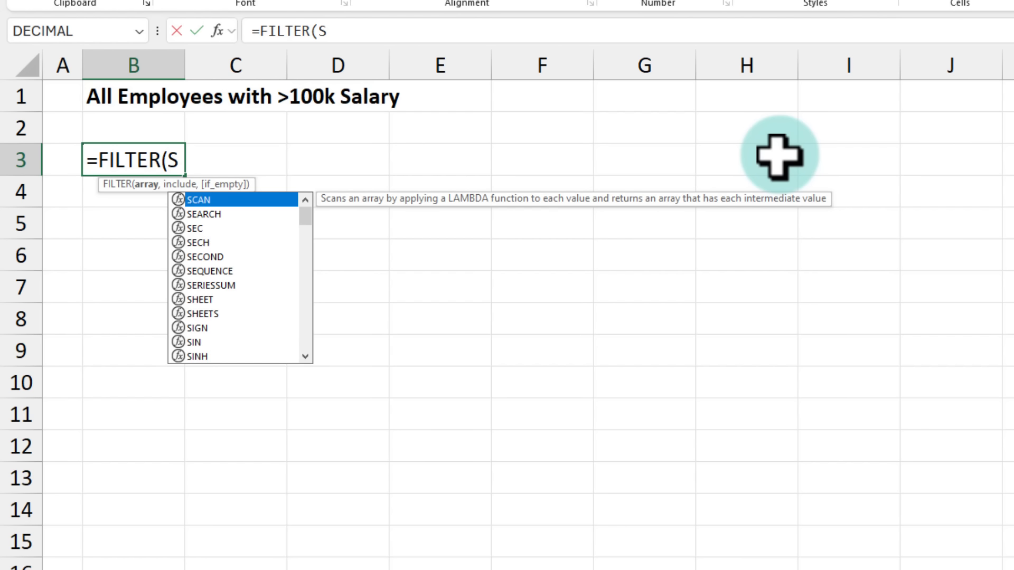
text(T)
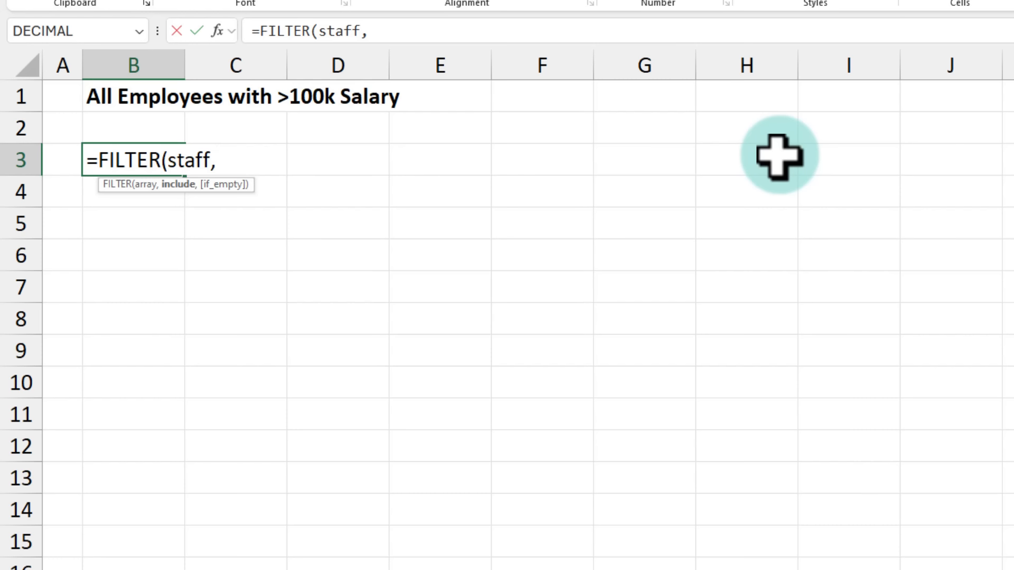
text(sta)
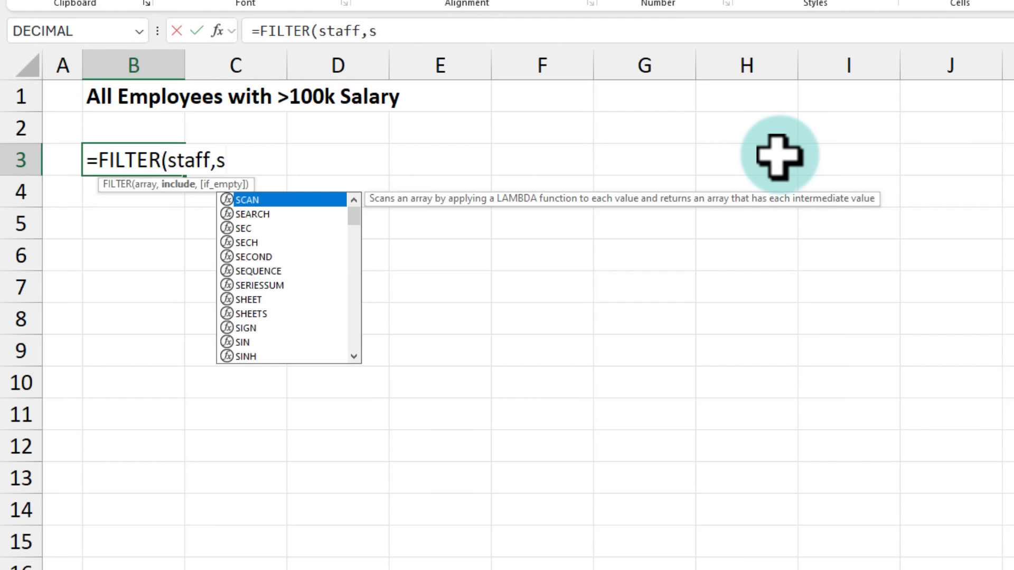
key(Tab)
text([s)
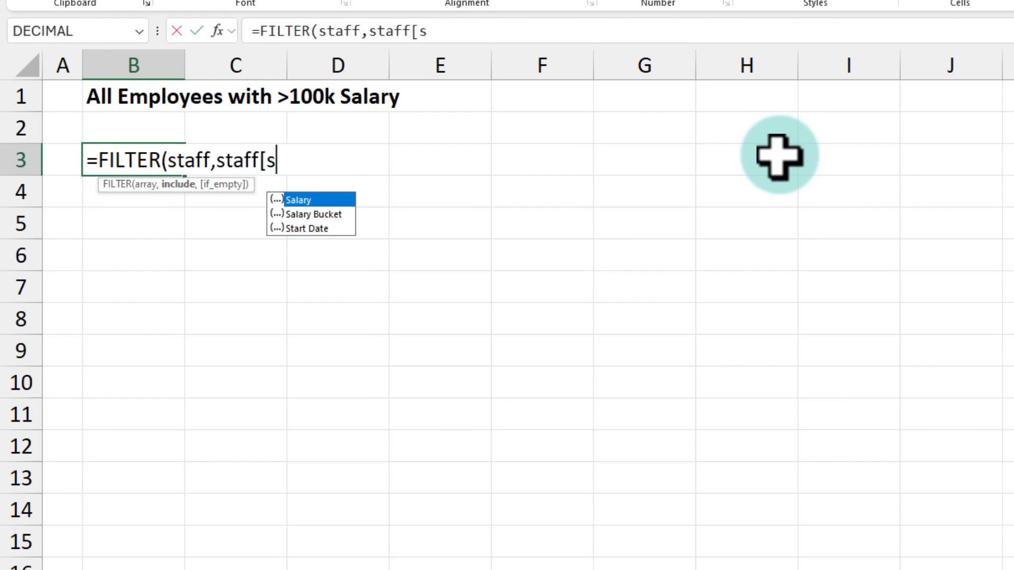
key(Tab)
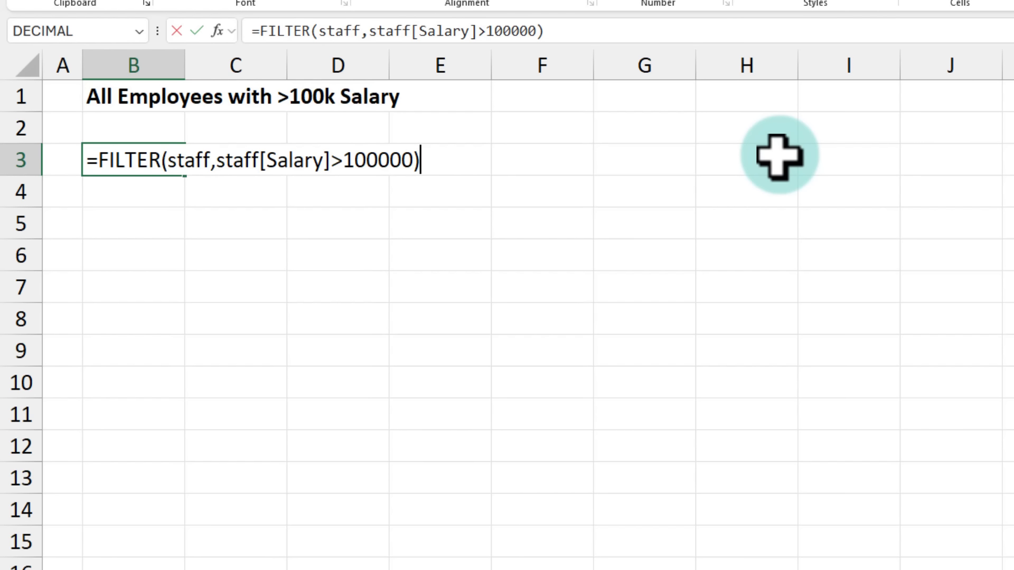
key(ctrl+Return)
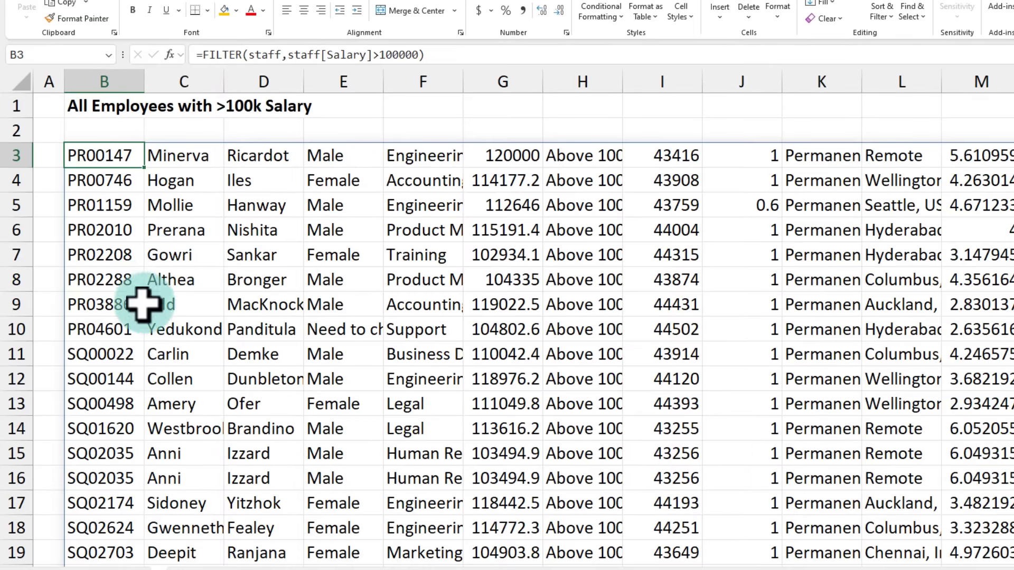
Examine the spilled employee list through to its last row and count the employees using the Emp ID column.
scroll(512, 315, down, 6)
scroll(515, 319, down, 5)
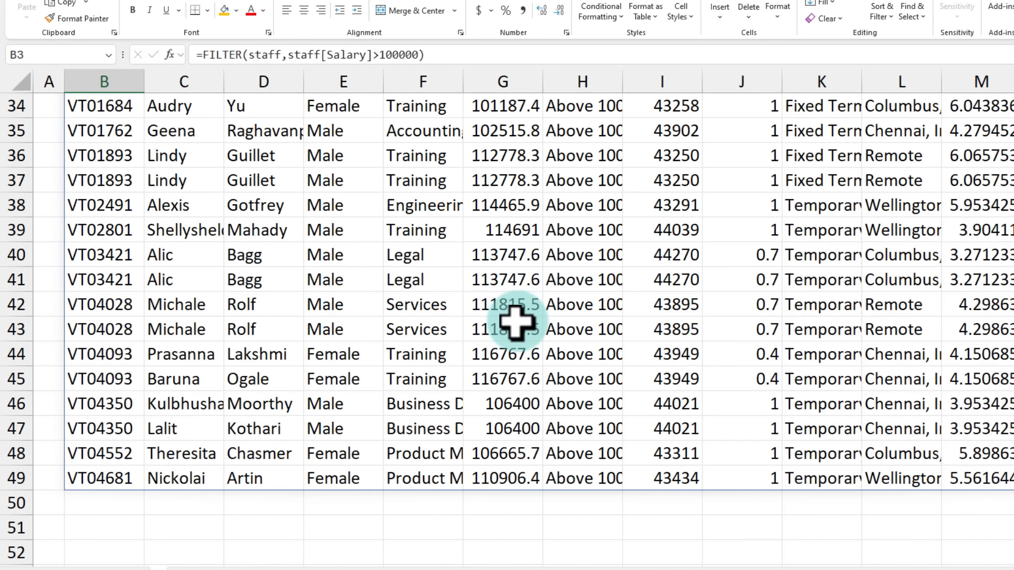
scroll(515, 319, up, 11)
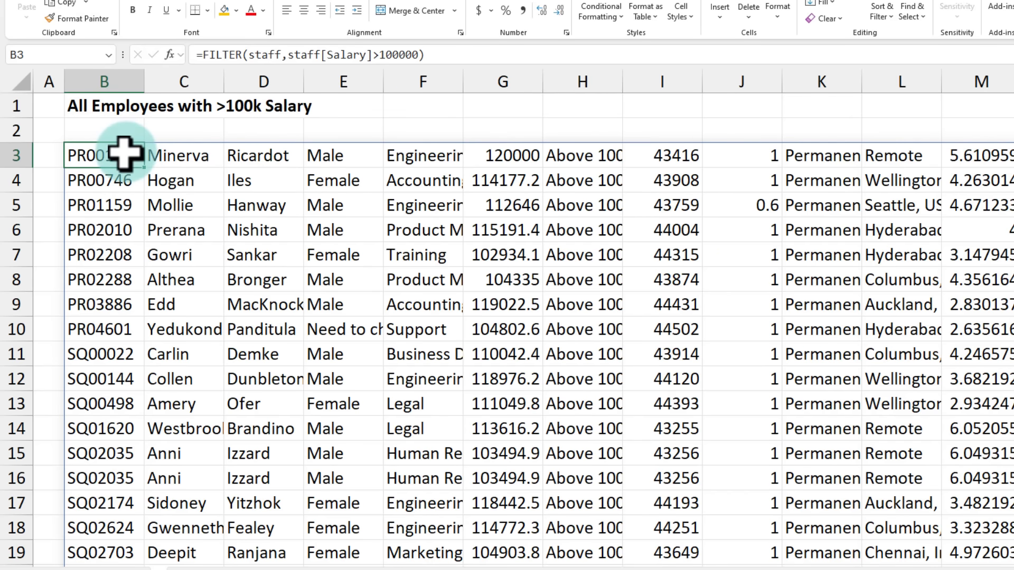
drag(124, 153, 854, 502)
click(426, 429)
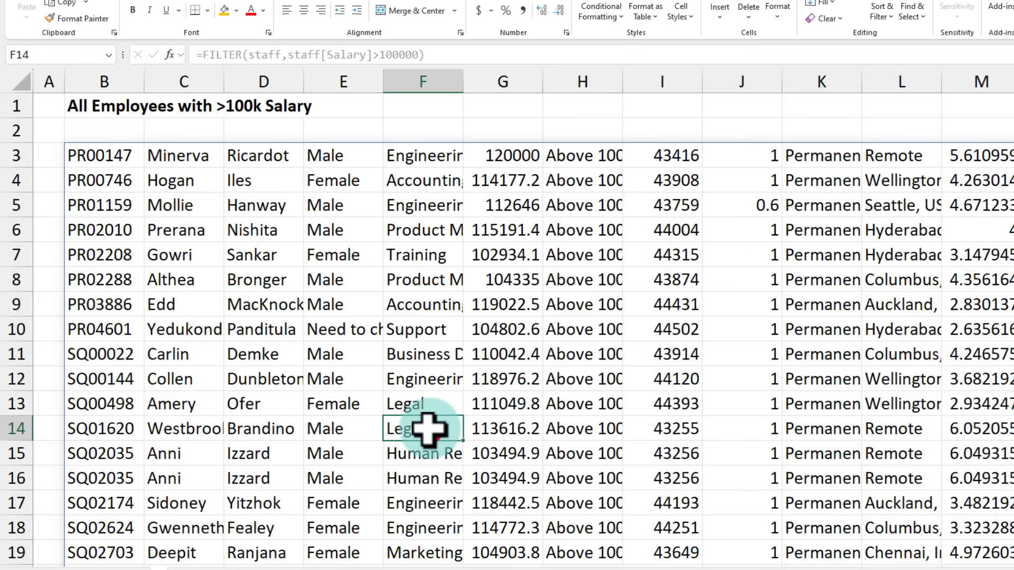
click(115, 156)
scroll(113, 375, down, 11)
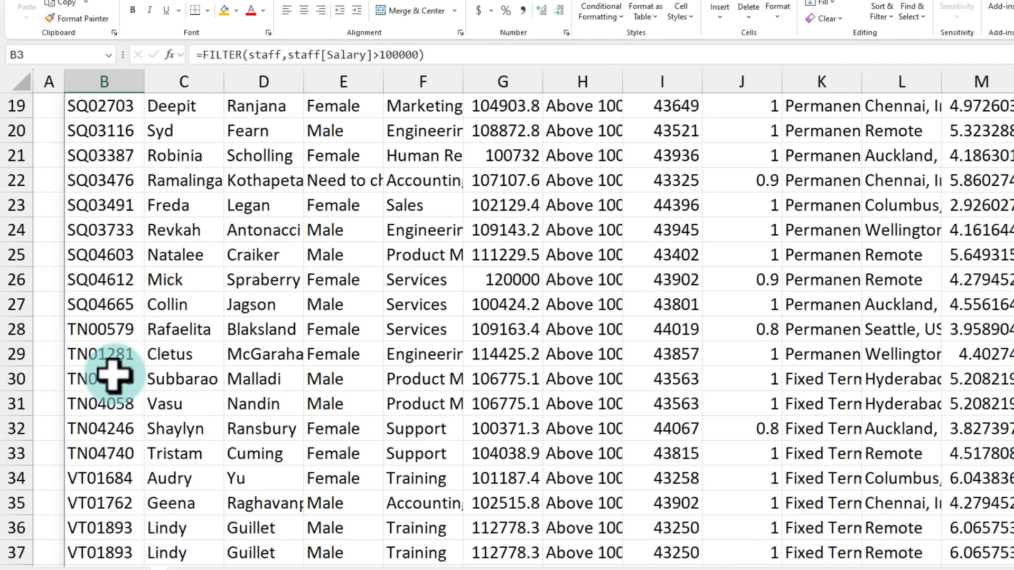
shift+click(106, 407)
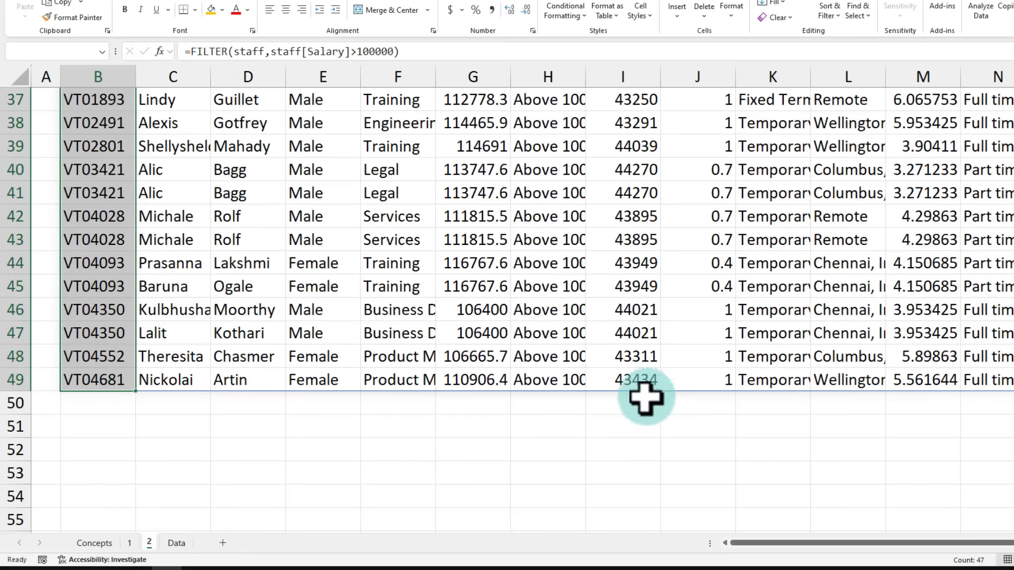
scroll(567, 380, up, 12)
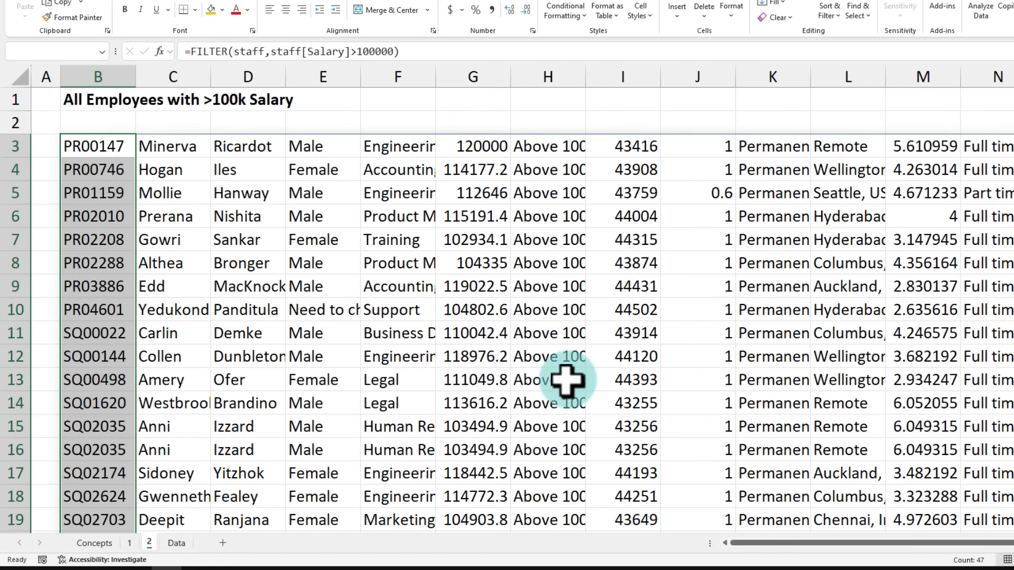
click(94, 147)
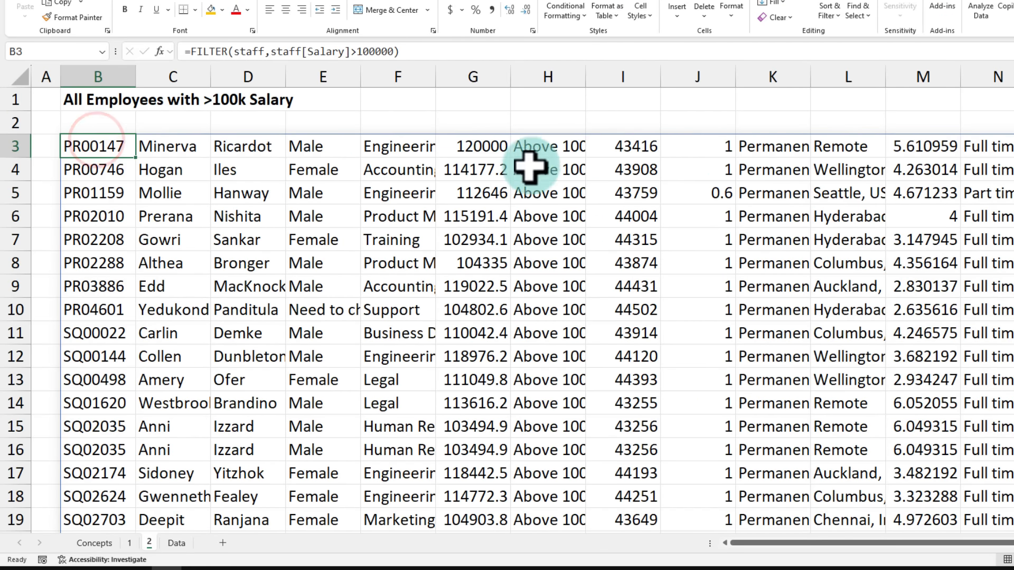
Compare the start date numbers in column I of sheet 2 with the Start Date column on the Data sheet.
drag(602, 153, 629, 355)
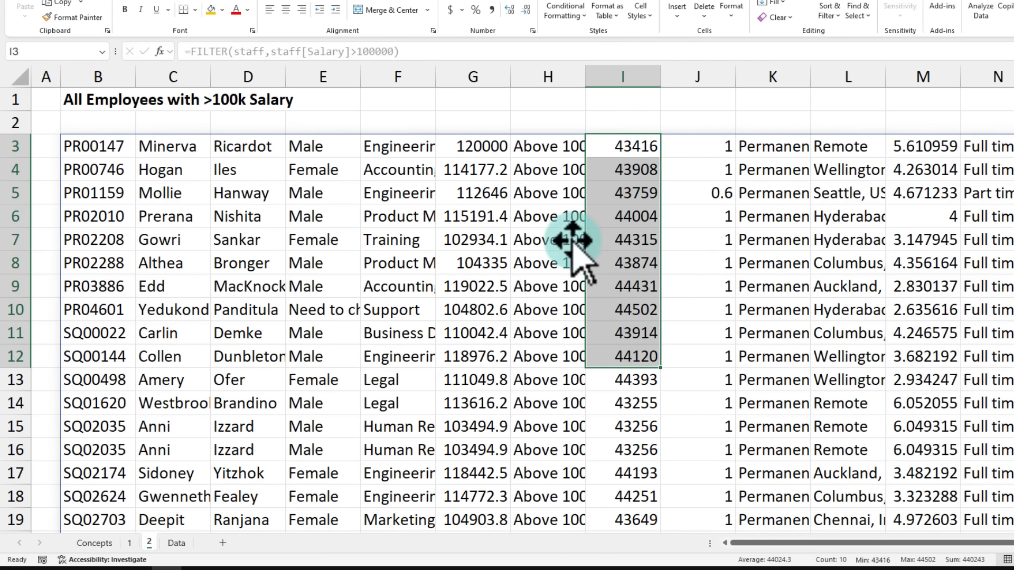
click(185, 543)
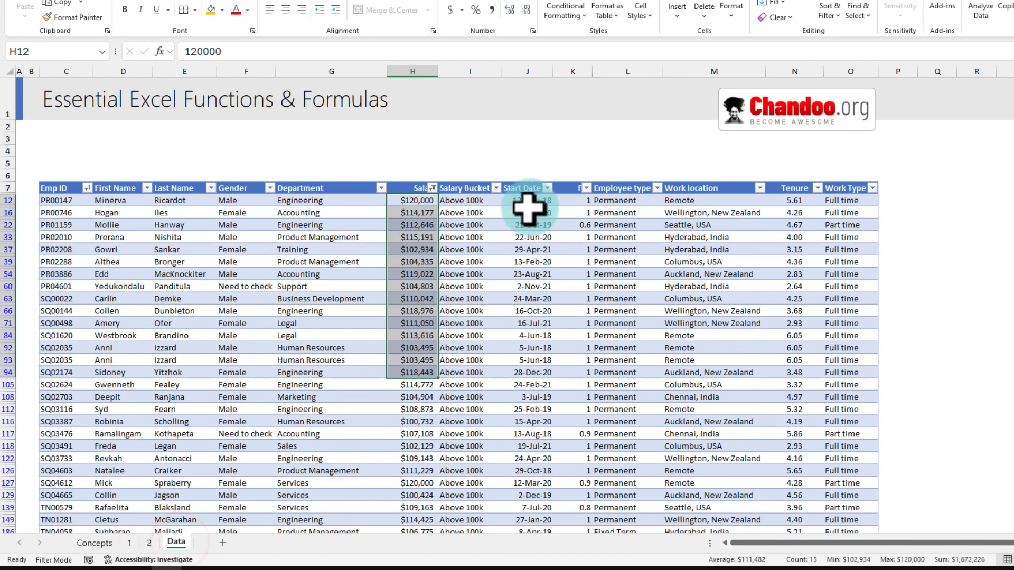
drag(527, 201, 527, 400)
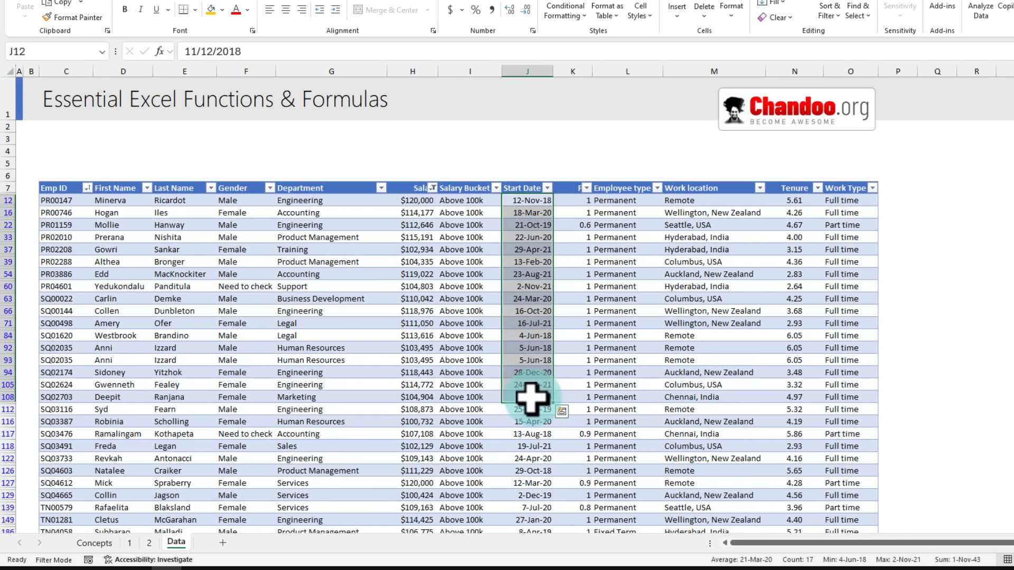
click(149, 543)
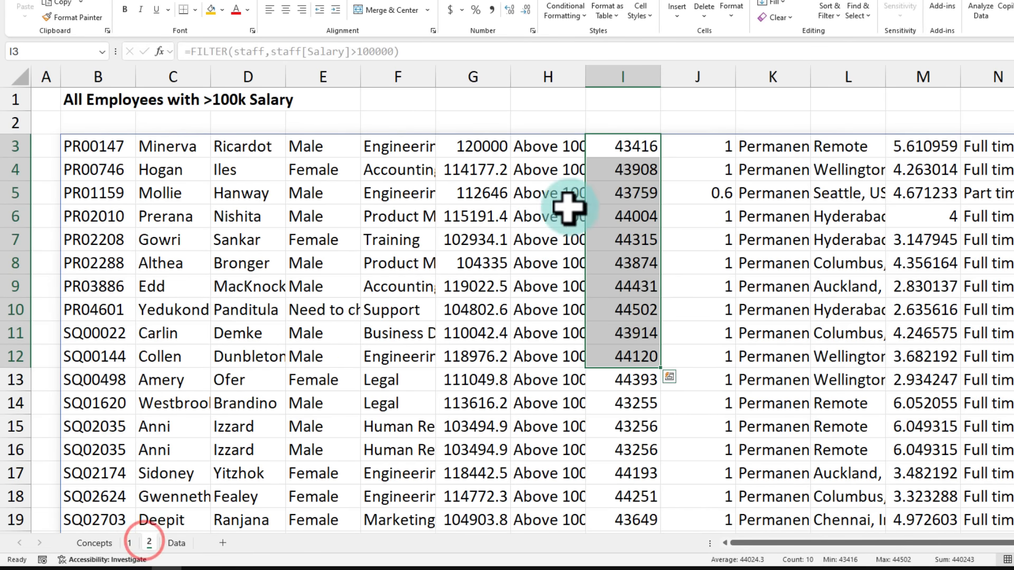
Format the start dates in column I, from I3 down past the last result row, as Short Date.
drag(641, 148, 642, 405)
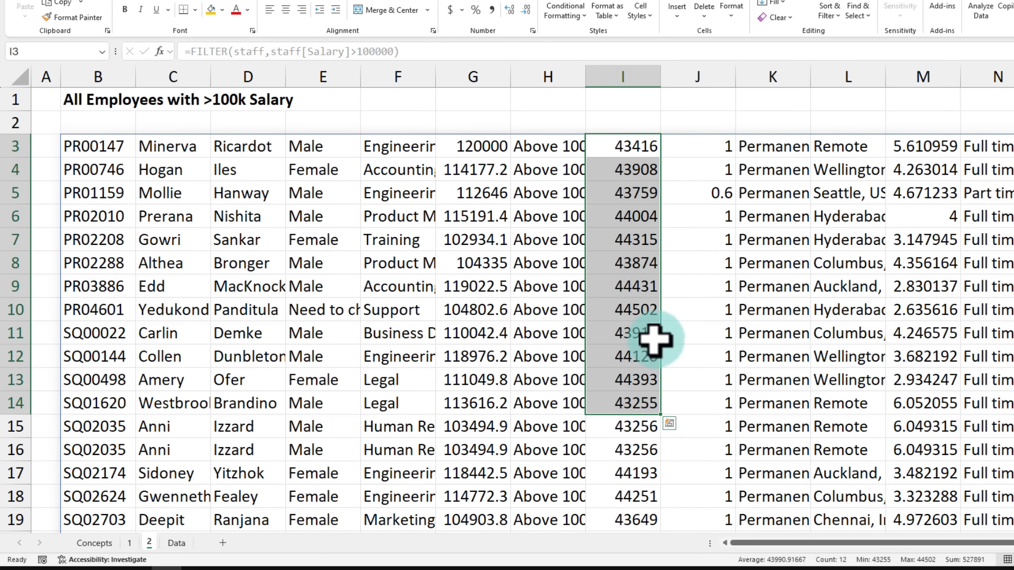
scroll(641, 340, down, 11)
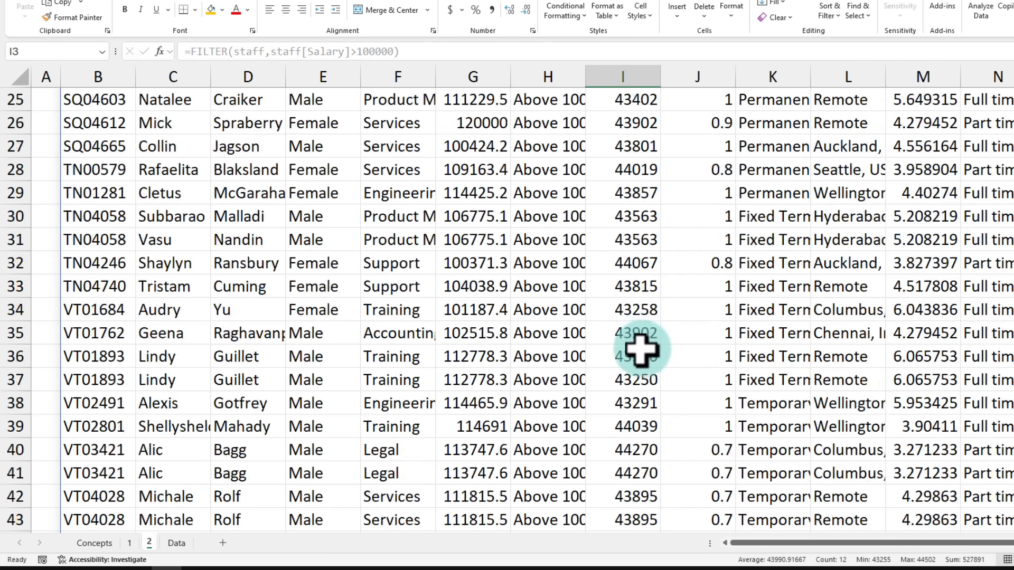
shift+click(634, 477)
scroll(627, 474, down, 5)
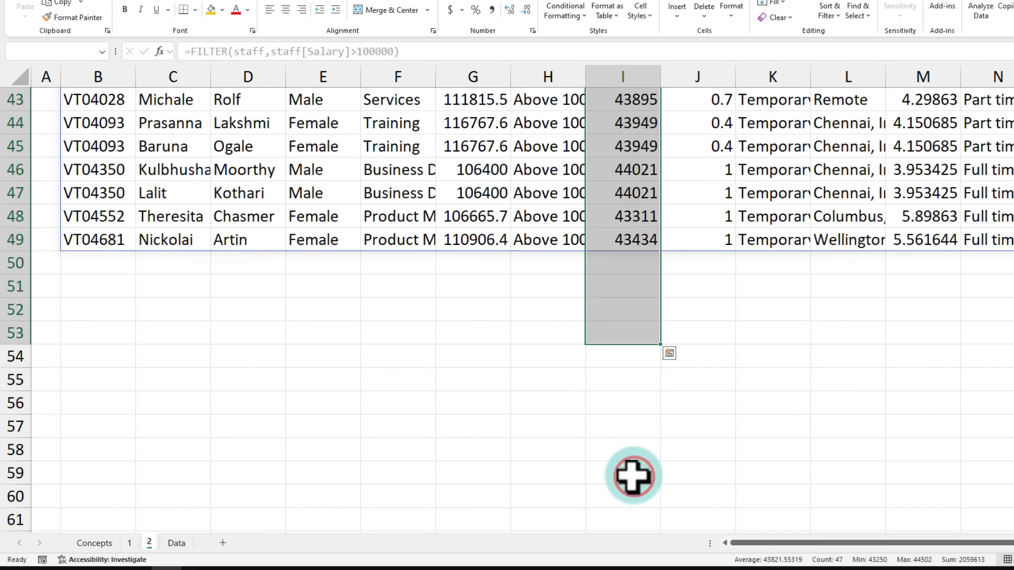
shift+click(621, 393)
scroll(659, 380, up, 11)
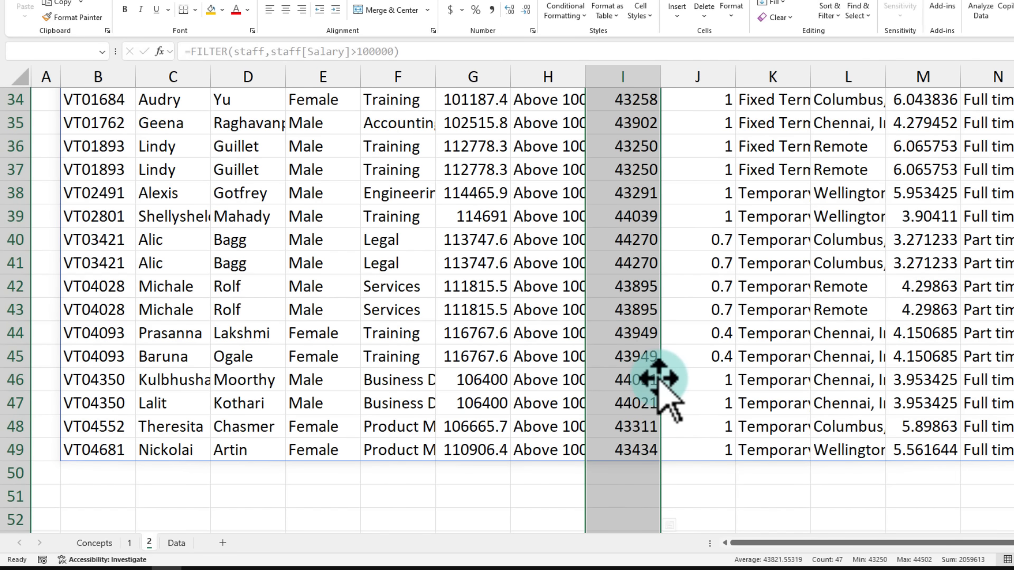
click(534, 5)
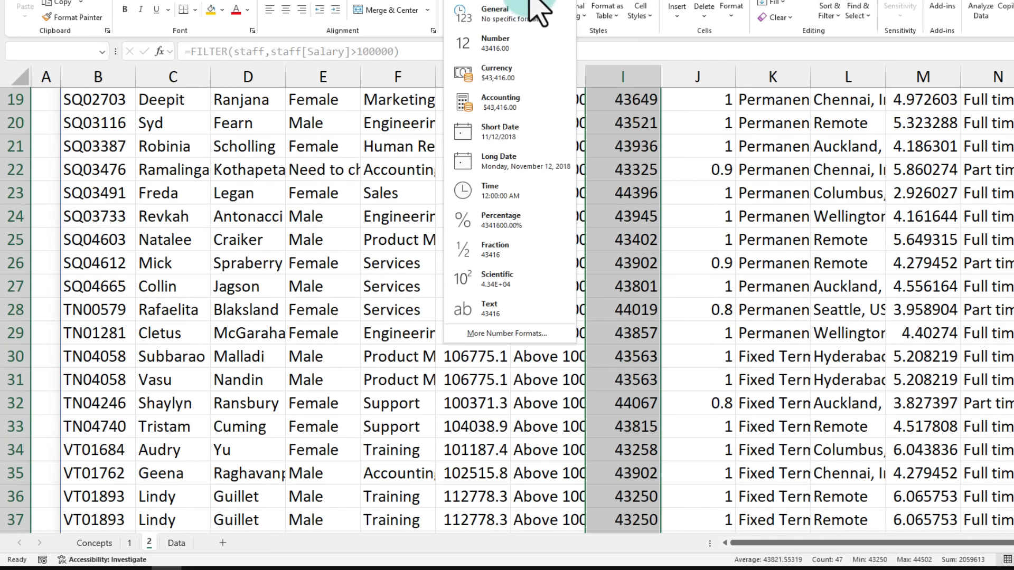
click(515, 141)
scroll(656, 215, up, 6)
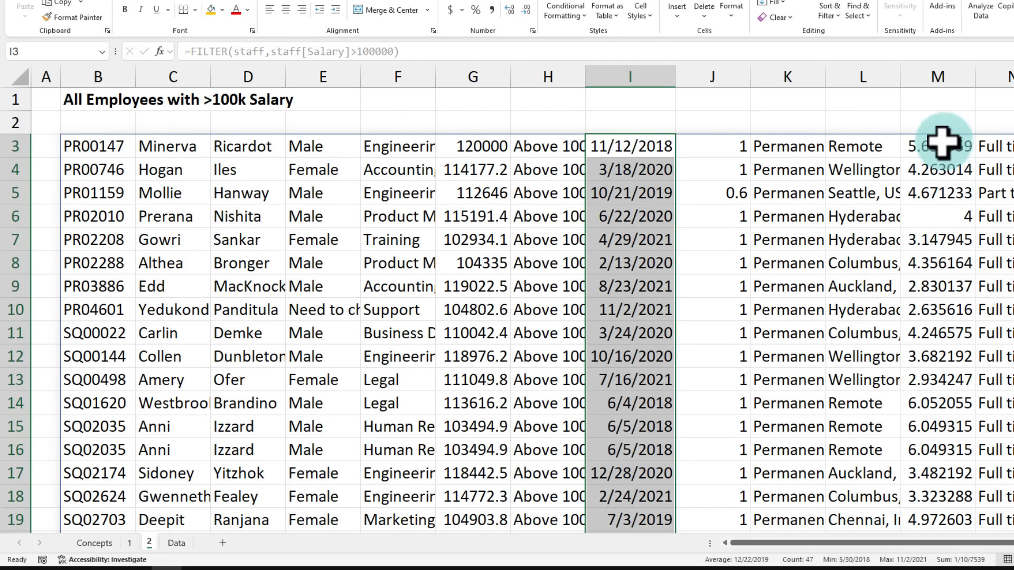
Check how the tenure values in column M and the salaries in column G are formatted, and return to the formula in B3.
drag(939, 141, 946, 338)
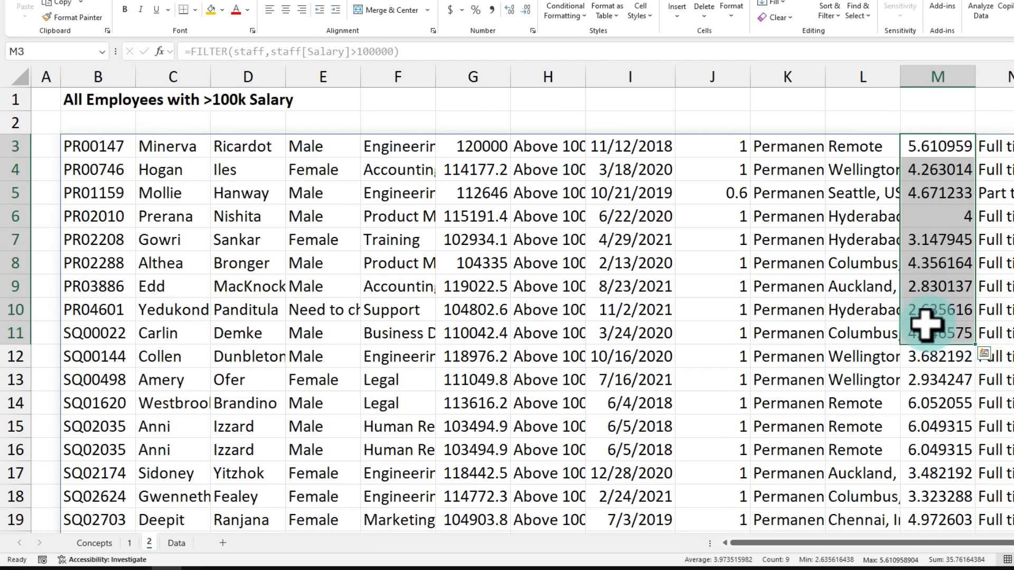
drag(478, 147, 485, 417)
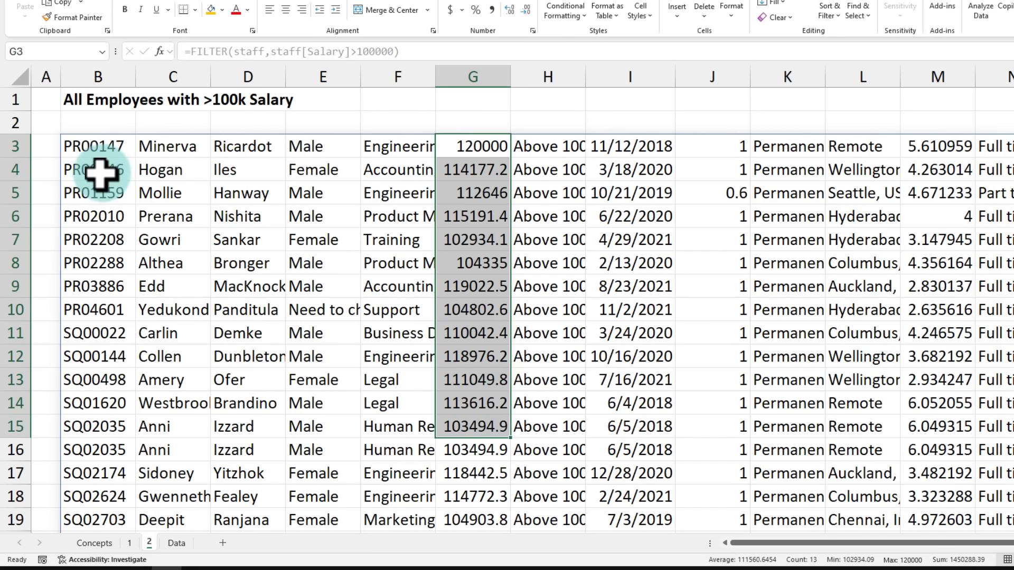
click(91, 147)
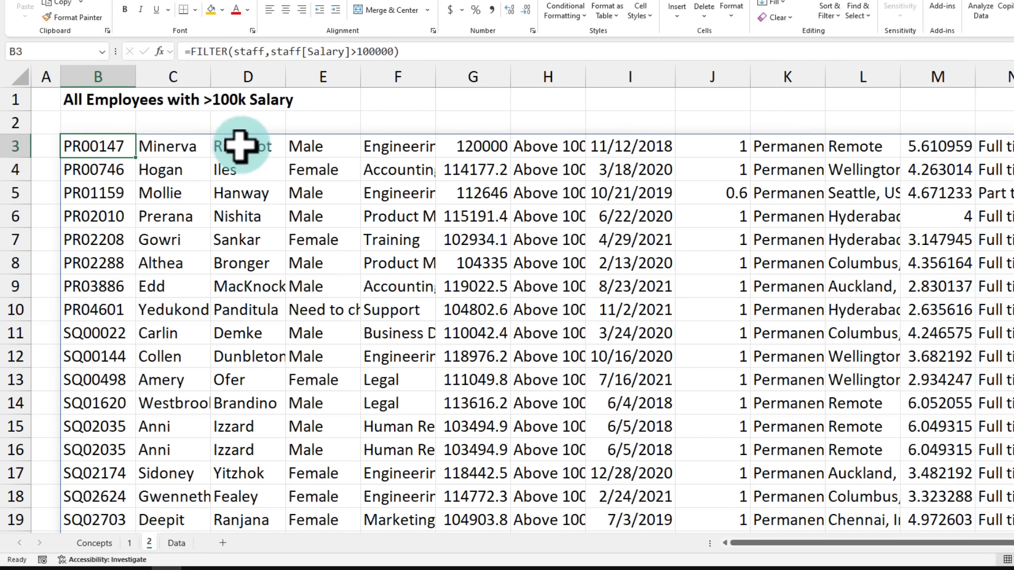
Format the empty header row above the results, from B2 across, as bold with a gold fill.
drag(94, 123, 1006, 119)
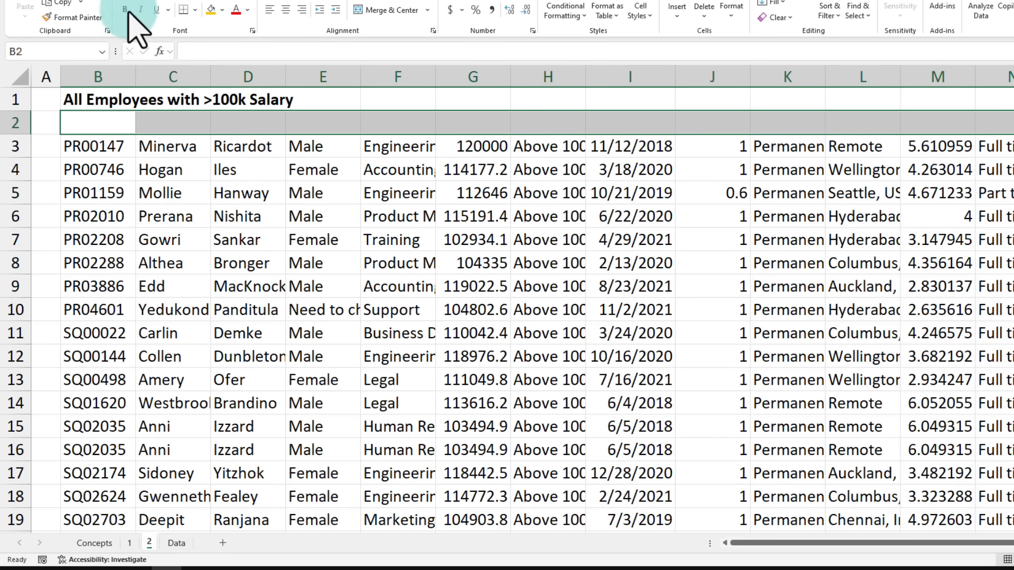
click(211, 10)
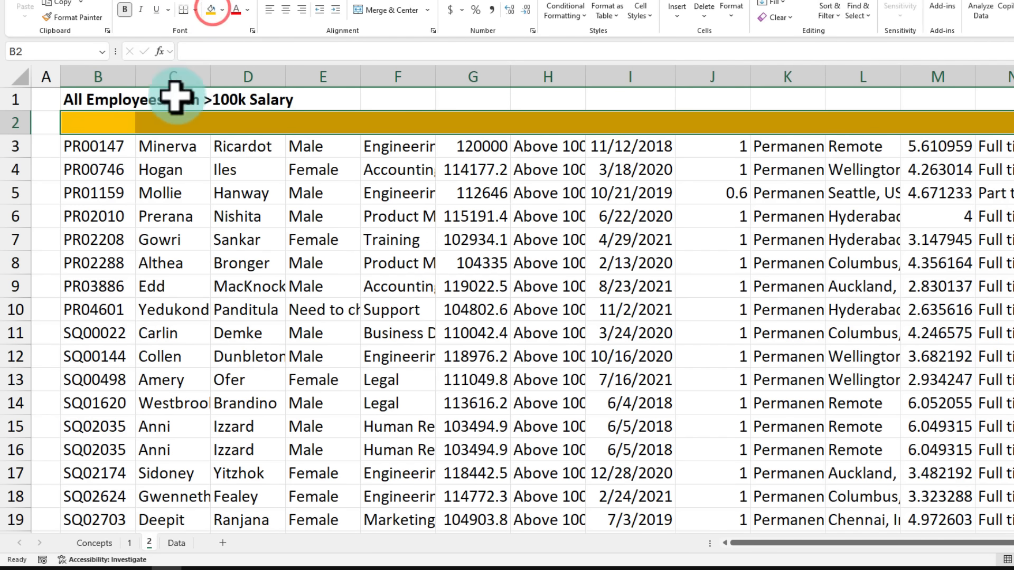
Fill the gold header row from B2 with the staff table's column headings using =staff[#Headers].
click(105, 120)
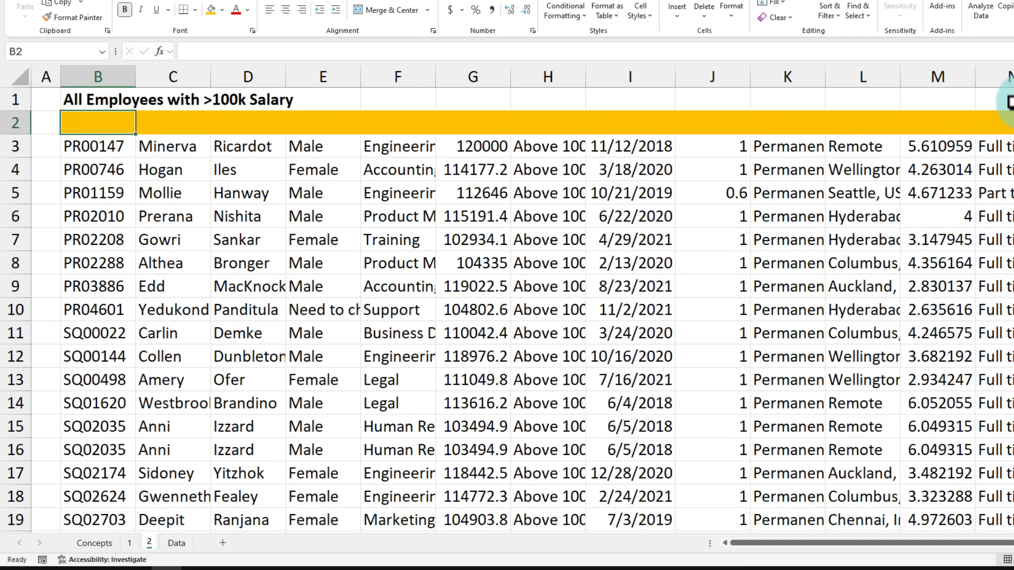
text(=)
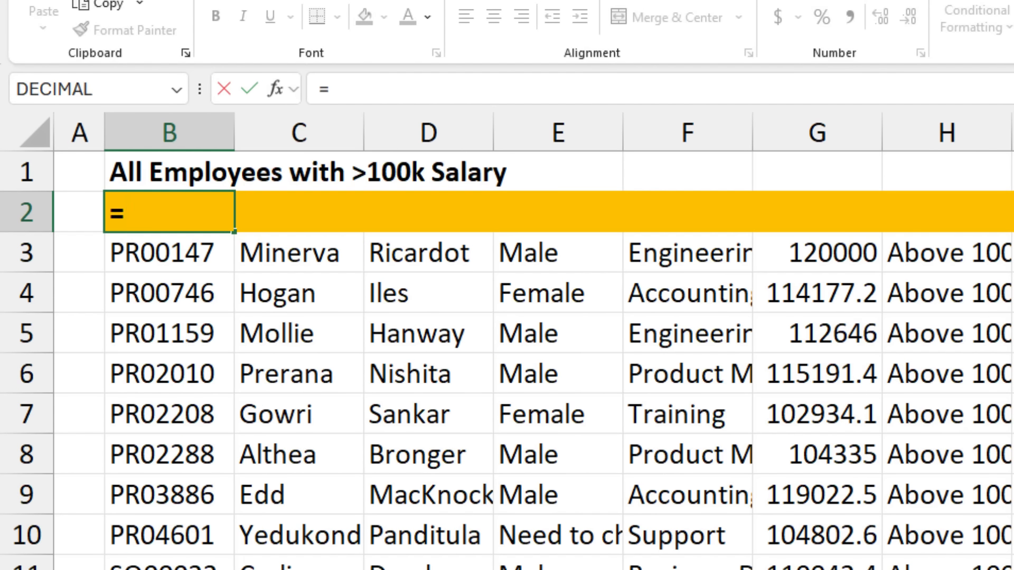
text(st)
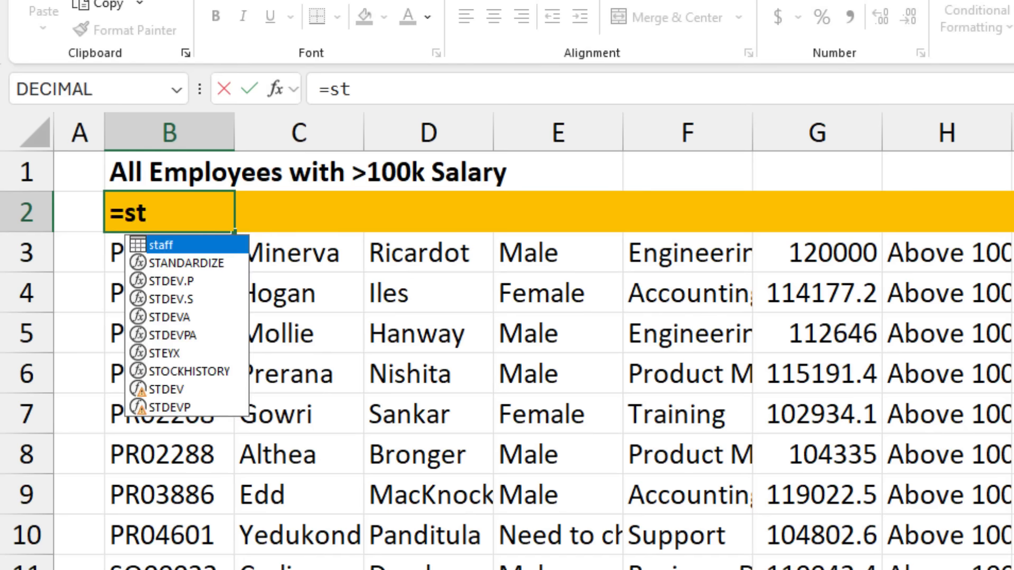
key(Tab)
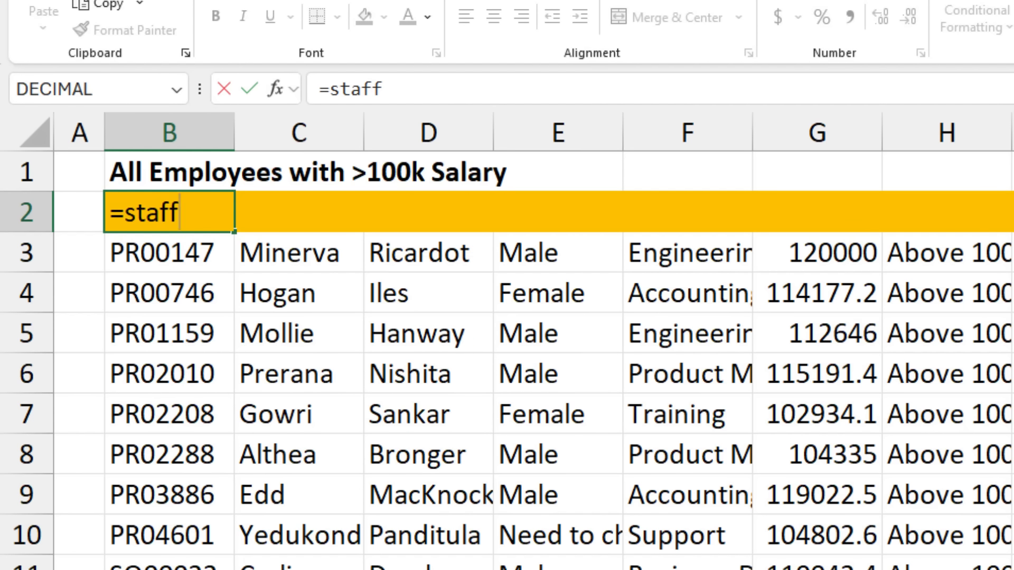
text([)
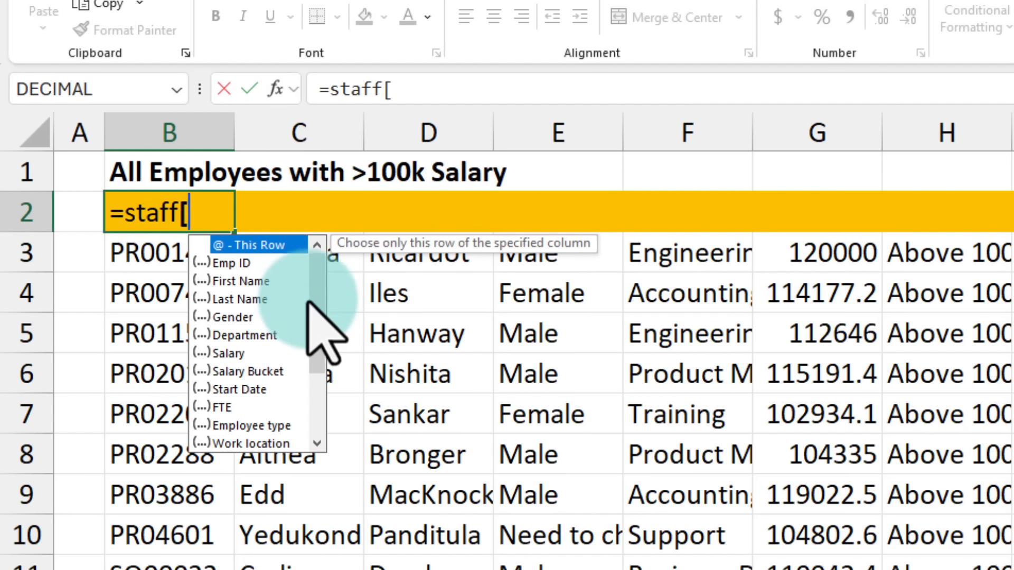
drag(317, 294, 317, 385)
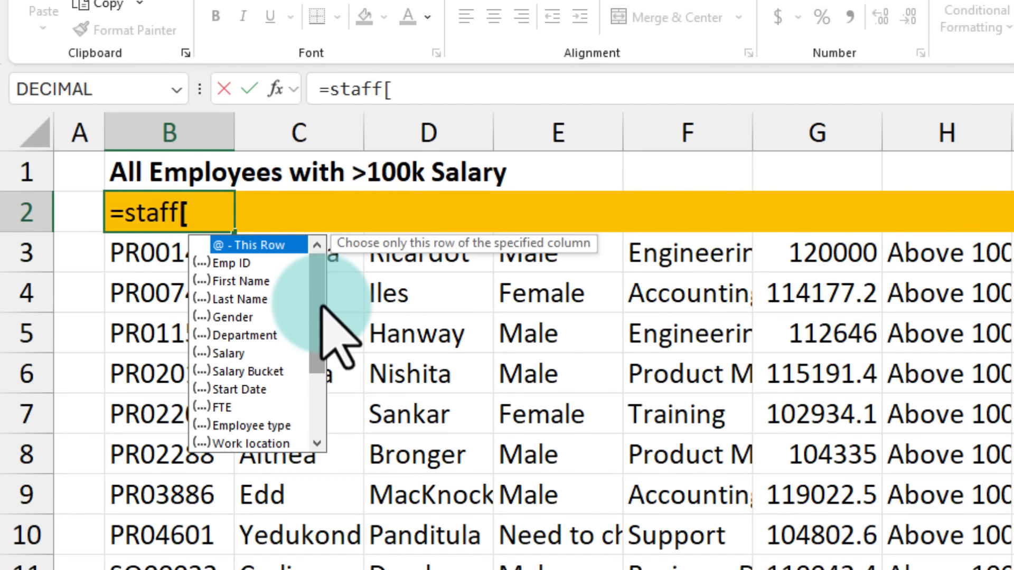
drag(320, 304, 305, 427)
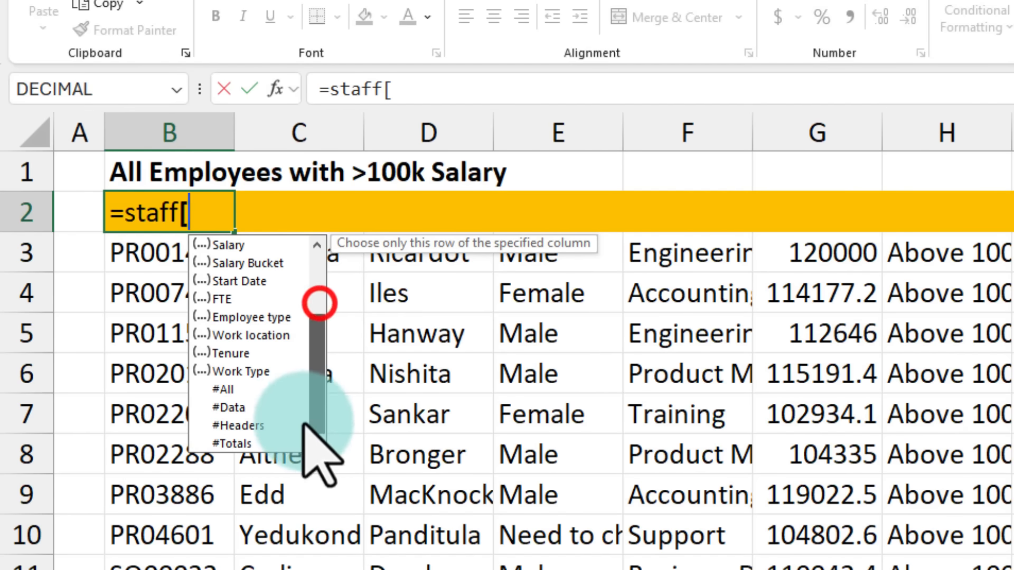
double_click(249, 425)
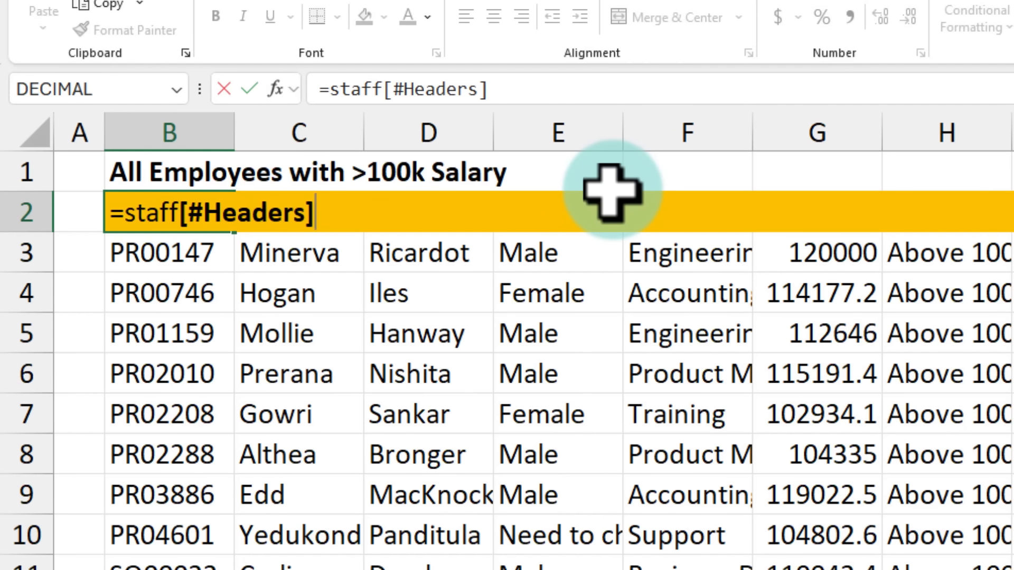
key(ctrl+Return)
drag(158, 214, 1012, 214)
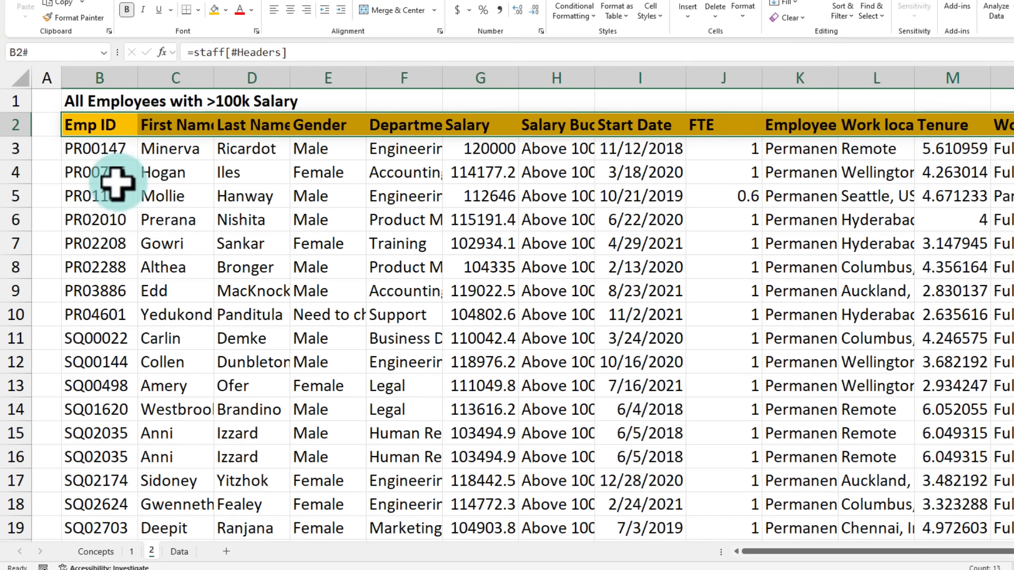
click(98, 120)
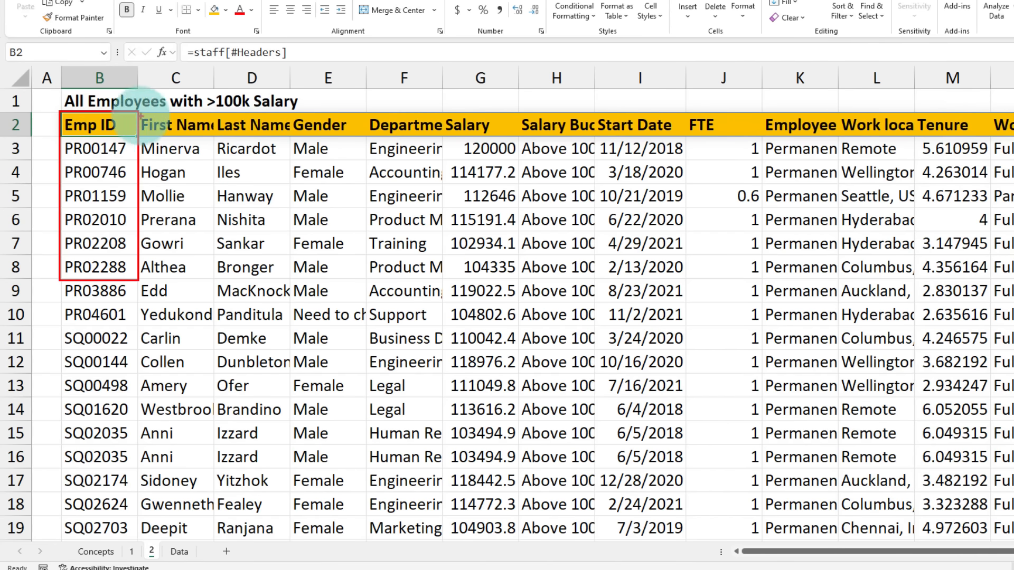
drag(140, 111, 291, 278)
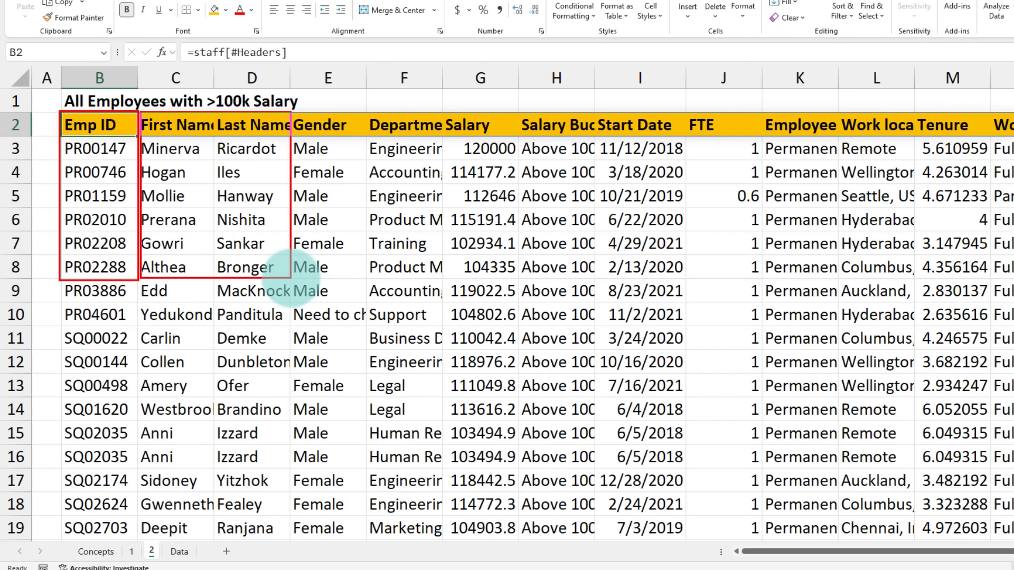
mouse_move(365, 114)
mouse_down()
mouse_move(422, 275)
mouse_move(516, 279)
mouse_up()
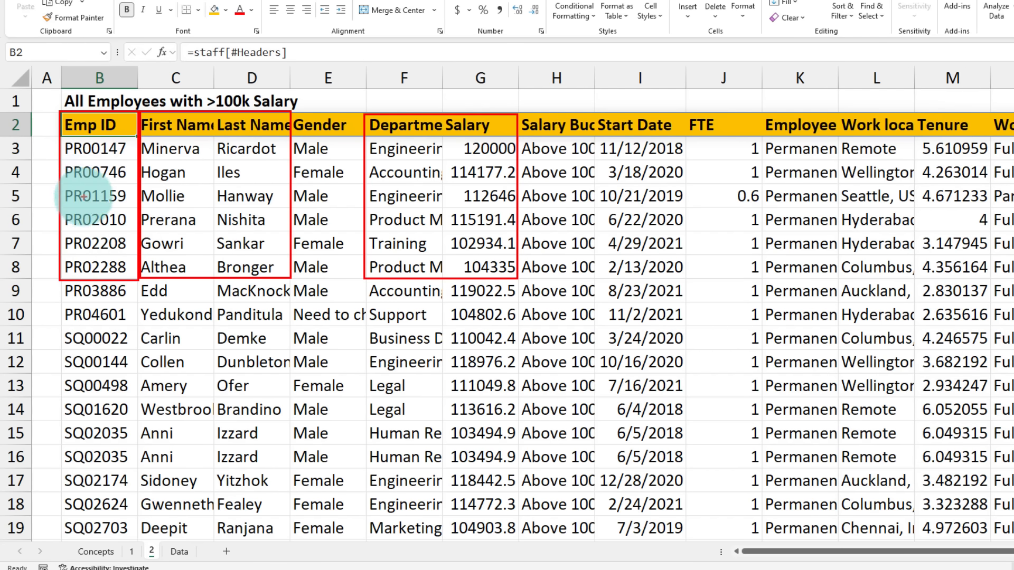
drag(89, 191, 88, 215)
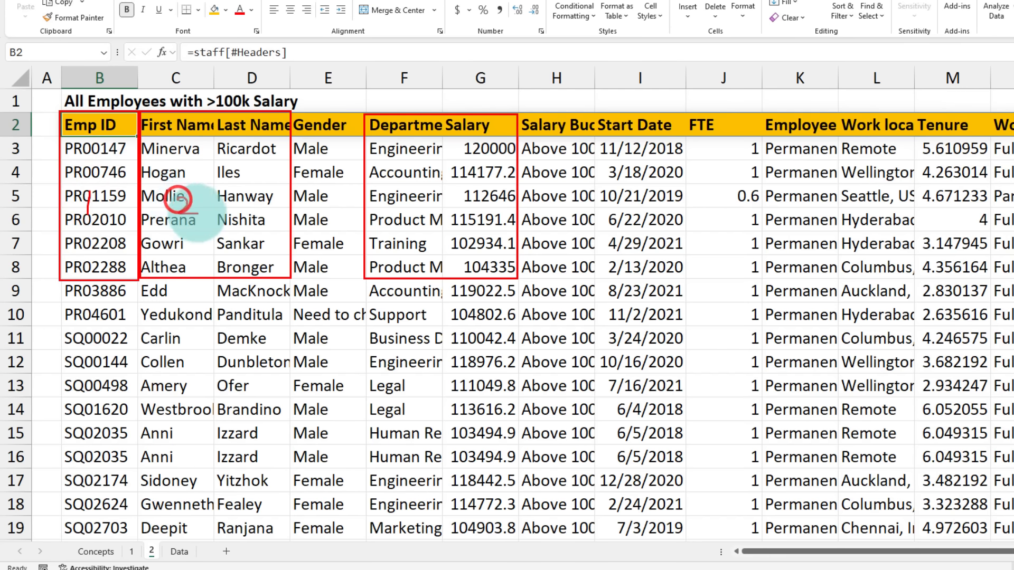
mouse_move(223, 196)
mouse_down()
mouse_move(228, 214)
mouse_move(244, 218)
mouse_up()
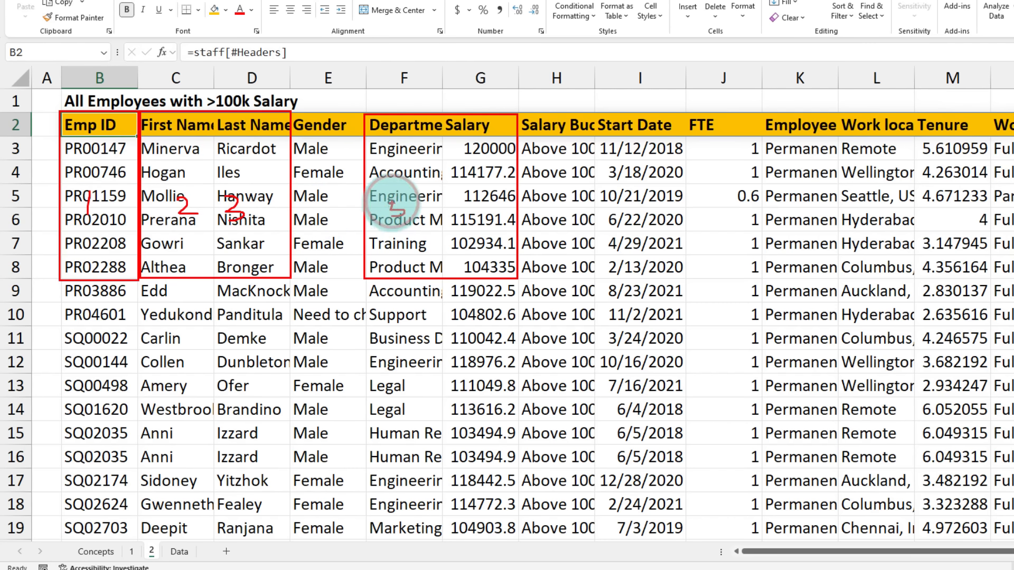
drag(396, 201, 410, 200)
mouse_move(479, 194)
mouse_down()
mouse_move(464, 238)
mouse_move(474, 222)
mouse_up()
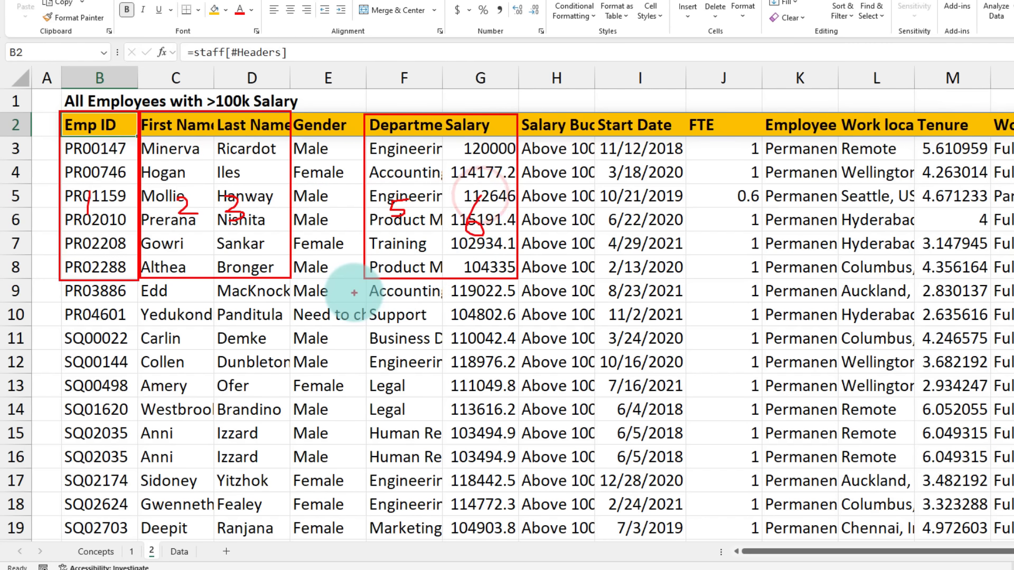
key(Escape)
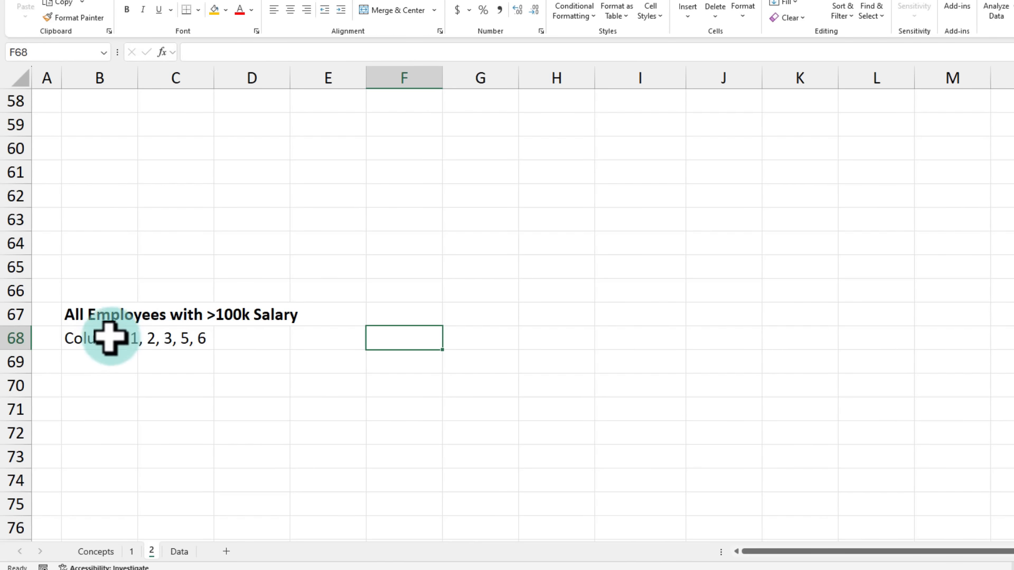
Below the Columns 1, 2, 3, 5, 6 heading, start the formula =FILTER(staff, staff[Salary]>100000 in B71.
drag(92, 317, 113, 338)
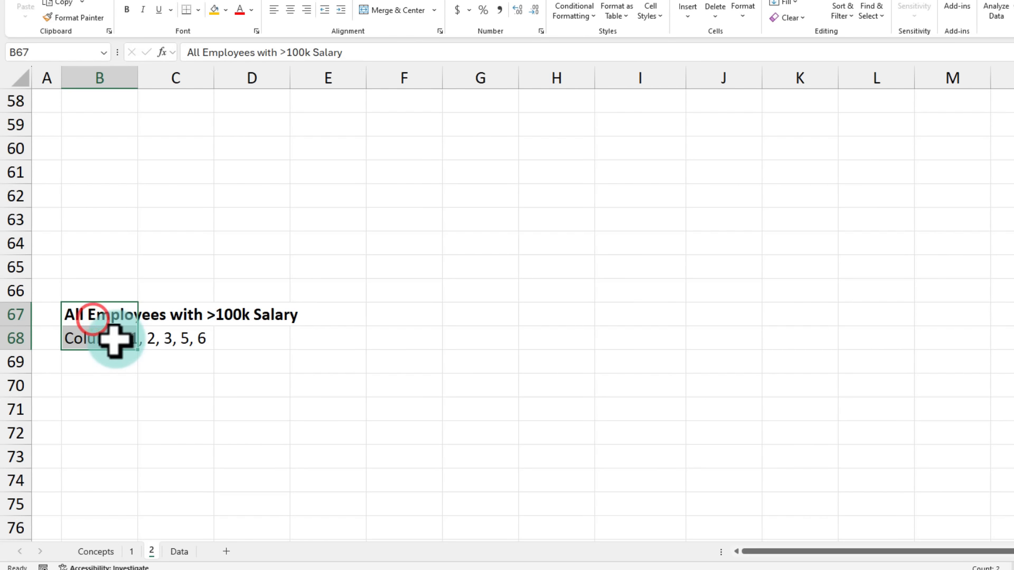
click(104, 315)
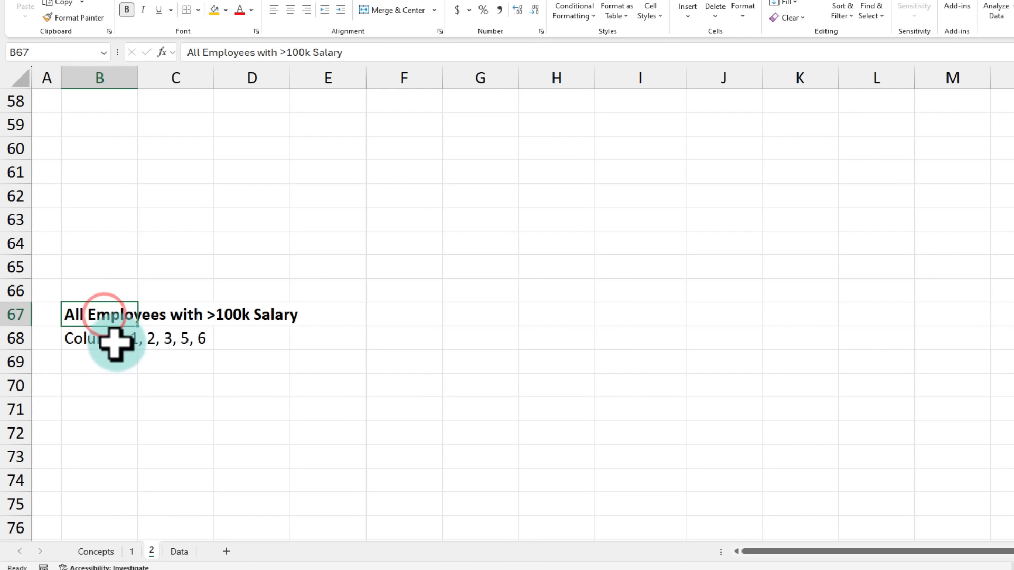
click(92, 337)
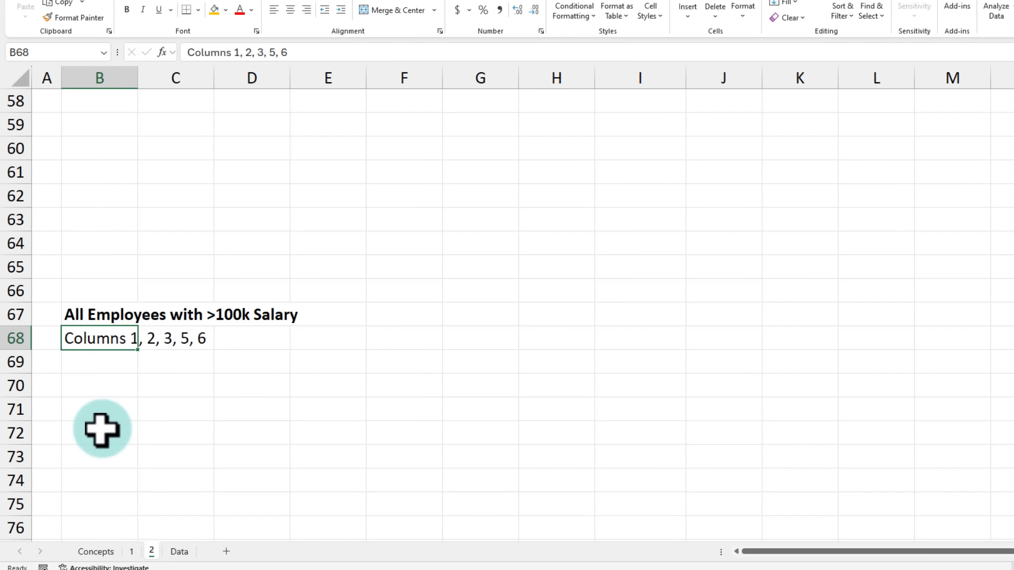
click(100, 399)
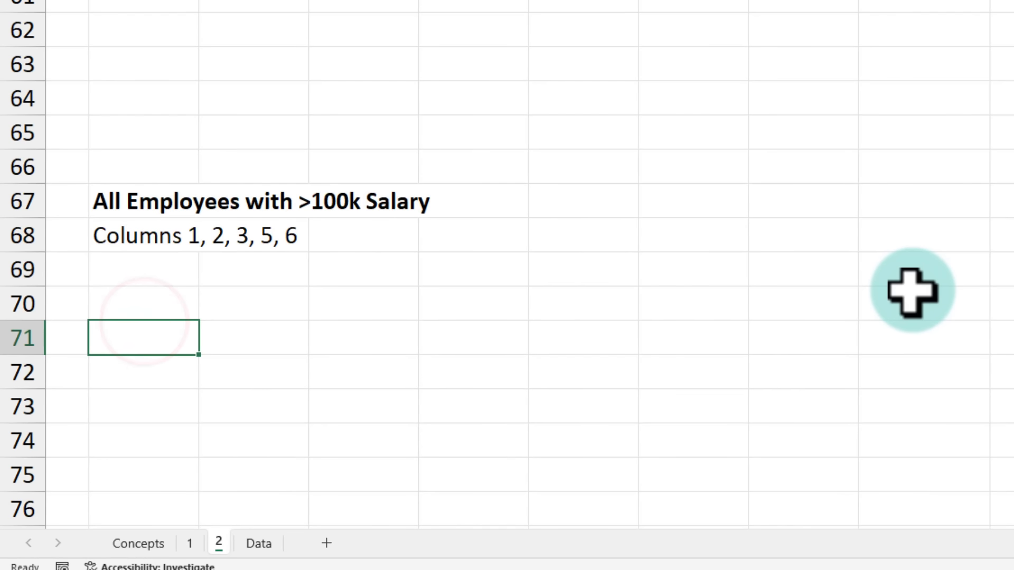
text(=filter)
key(Tab)
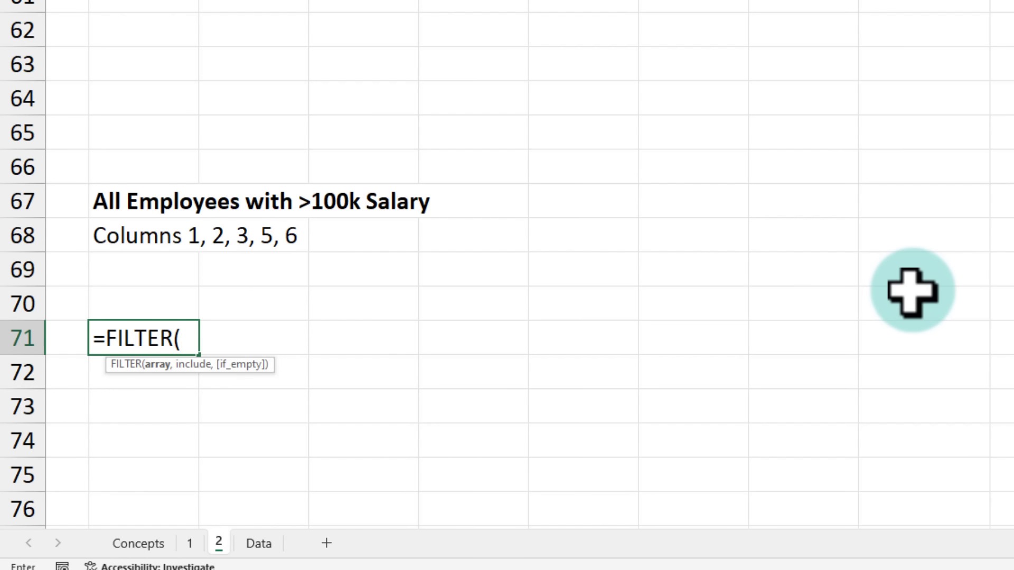
text(staff)
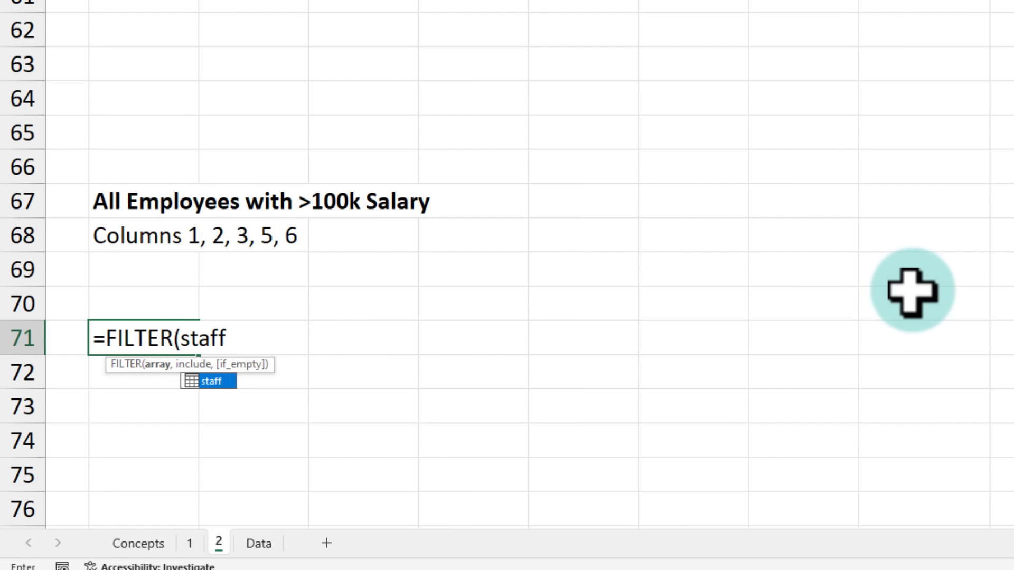
text(, staff)
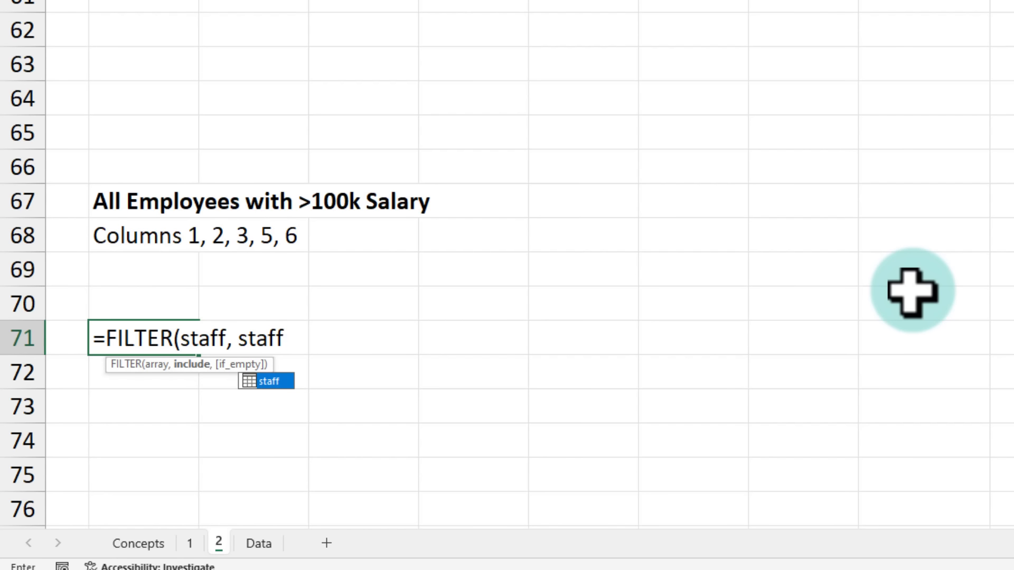
text([sal)
key(Tab)
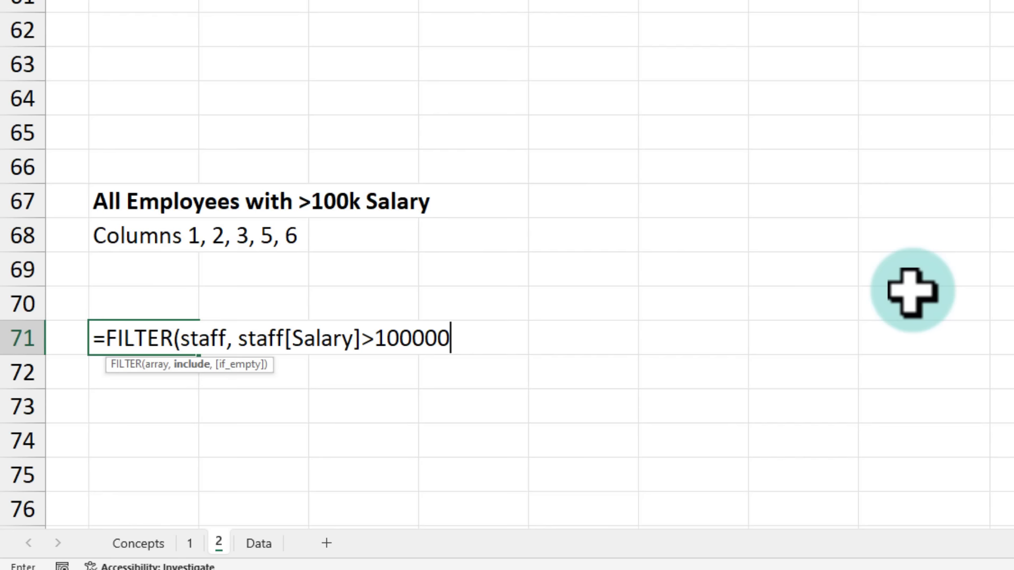
key(ctrl+2)
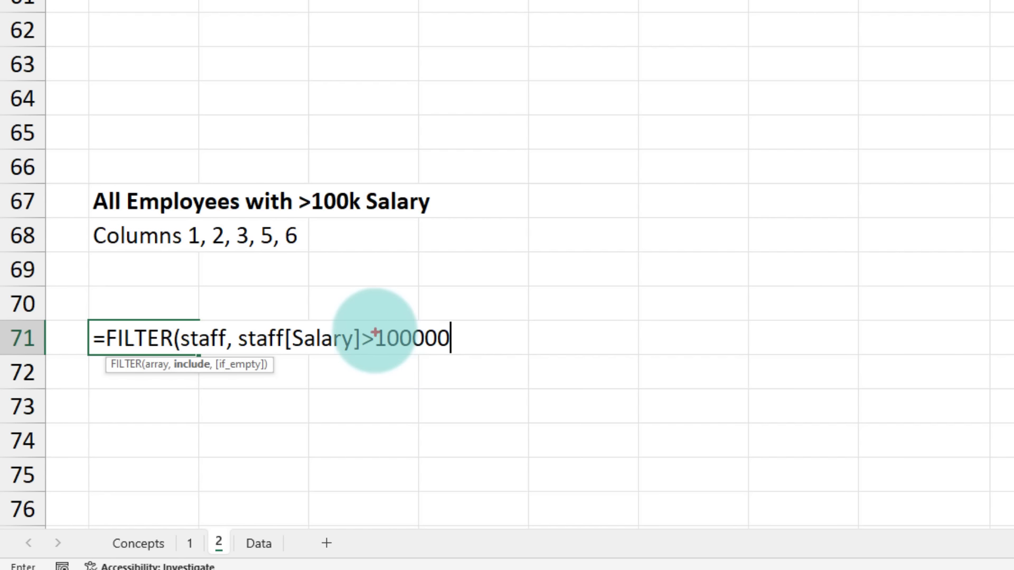
mouse_move(372, 324)
mouse_down()
mouse_move(394, 344)
mouse_move(458, 357)
mouse_up()
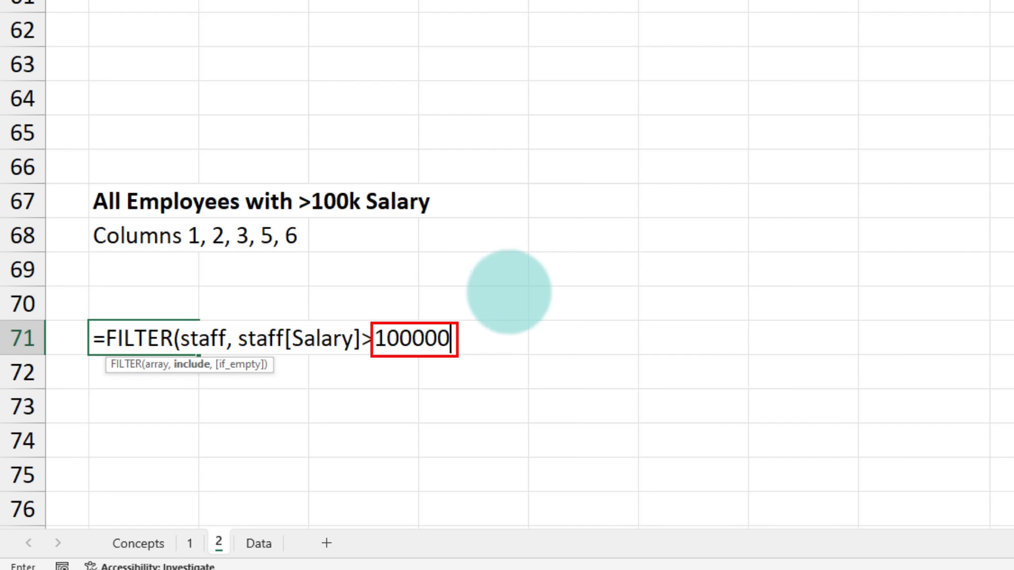
mouse_move(448, 322)
mouse_down()
mouse_move(520, 268)
mouse_move(538, 232)
mouse_up()
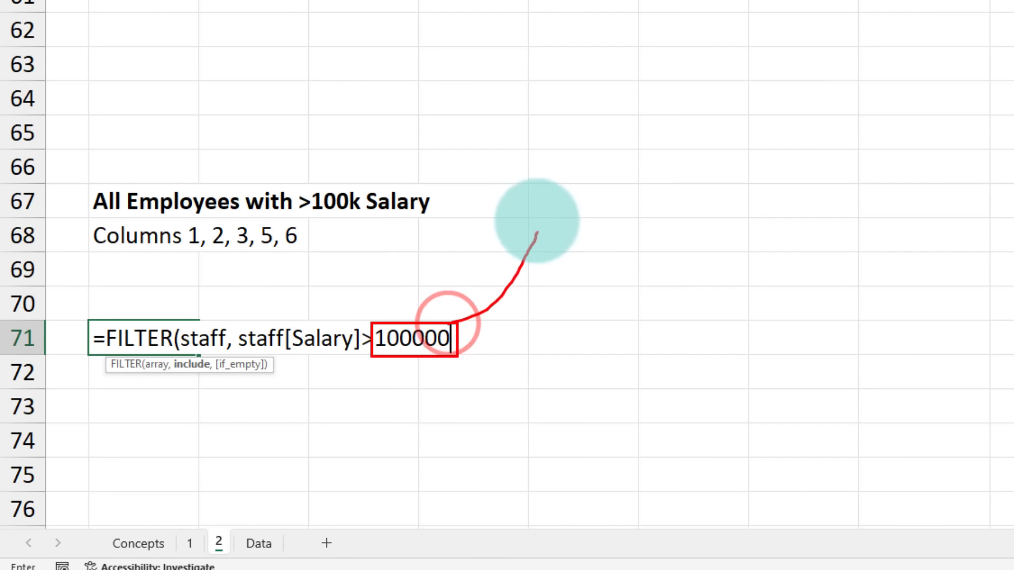
drag(528, 185, 636, 218)
Replace the fixed 100000 threshold with F67 and complete the formula in B71 as =FILTER(staff, staff[Salary]>F67).
double_click(414, 337)
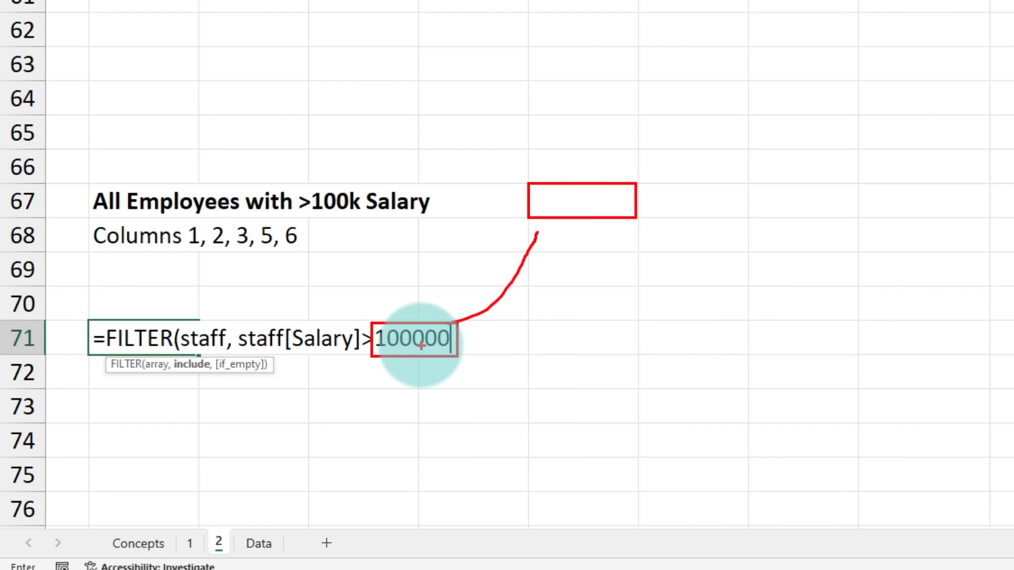
text(F67)
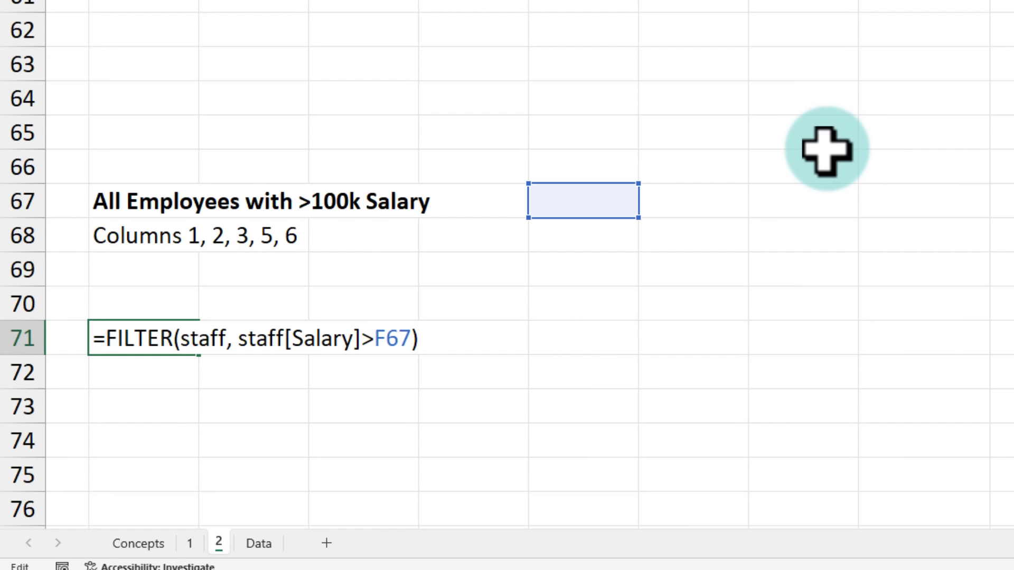
key(ctrl+Return)
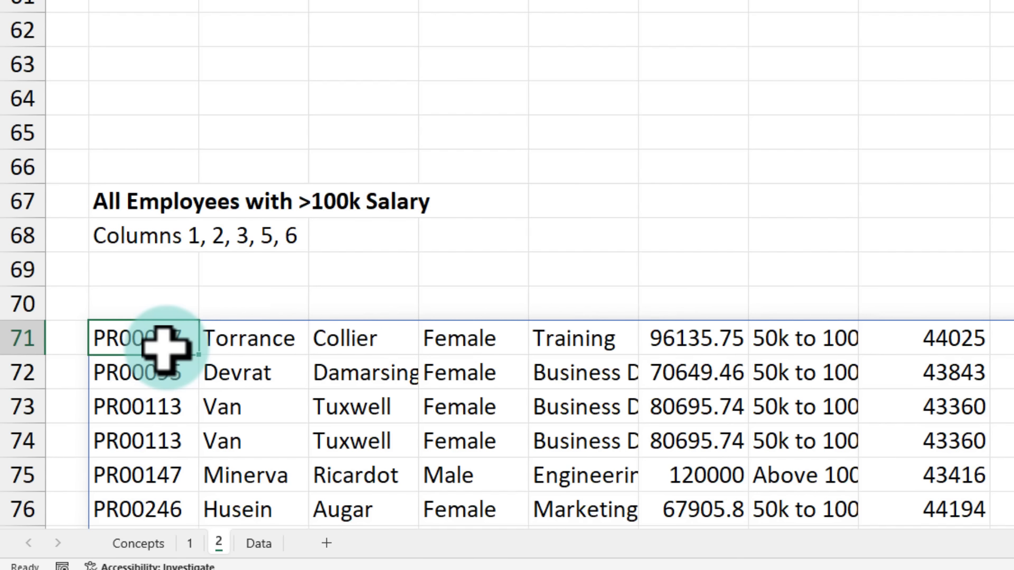
Give cell F67 the gold fill, enter 100000 as the salary threshold, and check the filtered list.
click(604, 189)
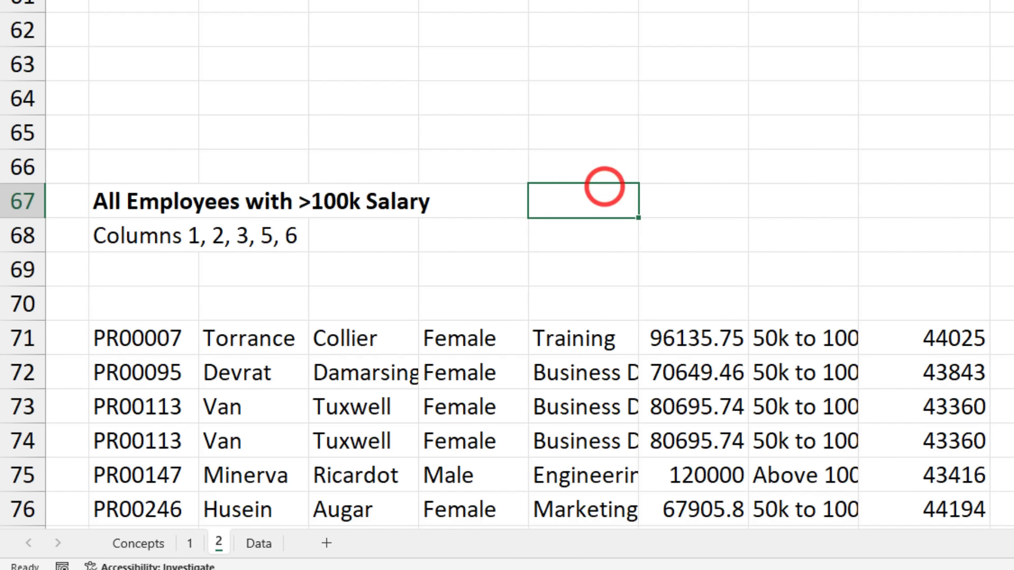
key(F4)
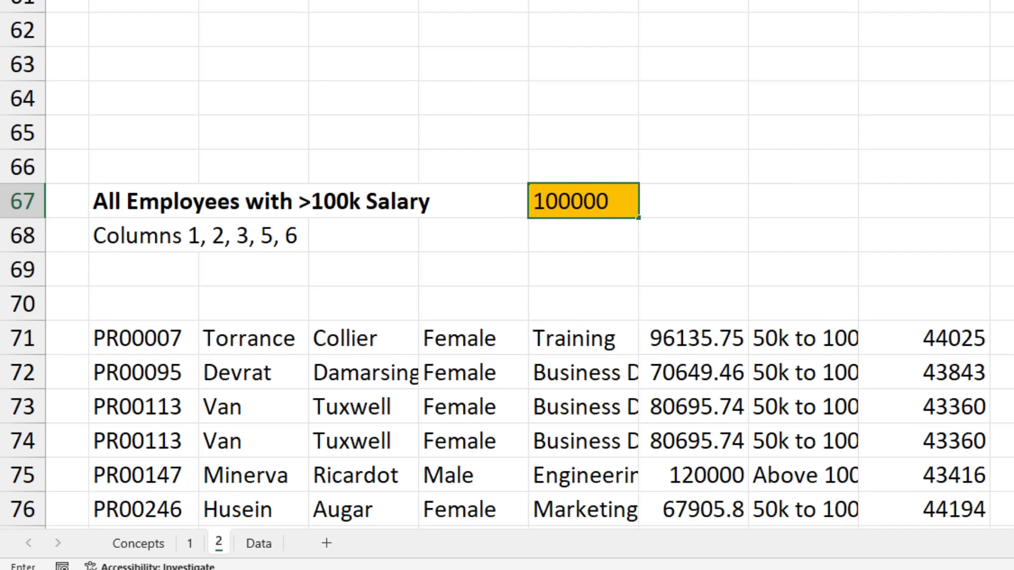
key(ctrl+Return)
scroll(842, 192, down, 1)
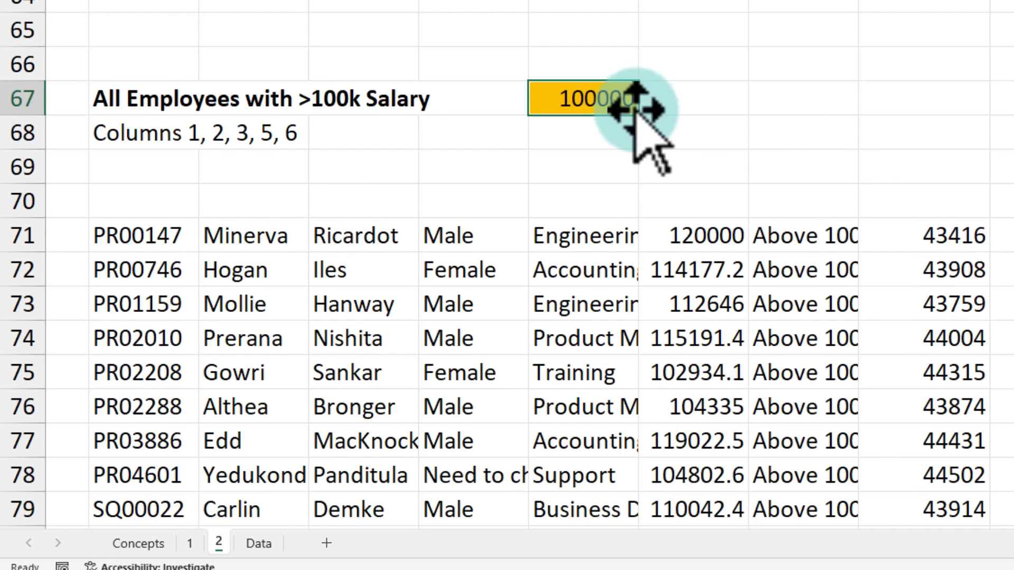
click(132, 236)
scroll(532, 279, down, 7)
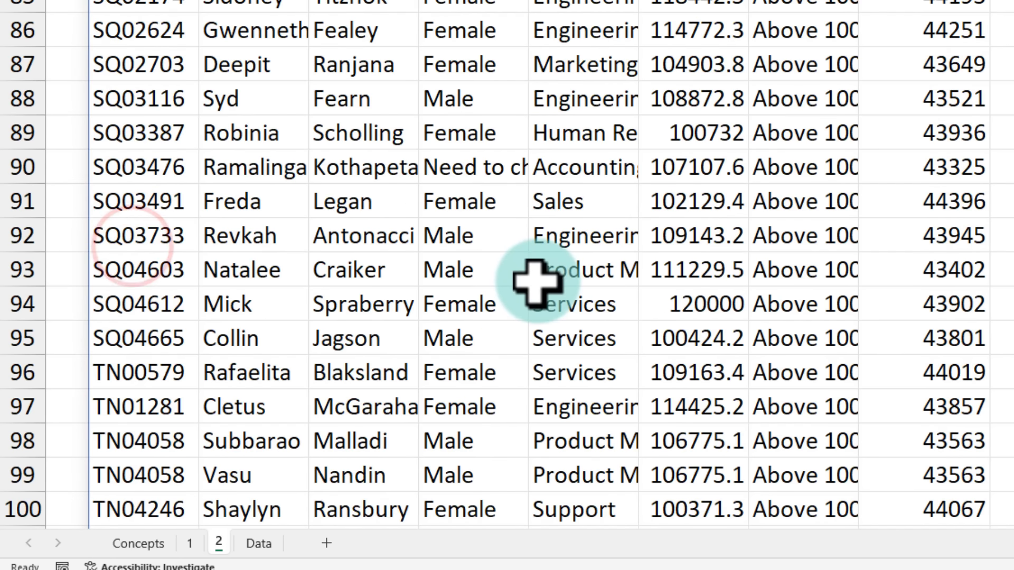
scroll(534, 281, up, 8)
click(584, 203)
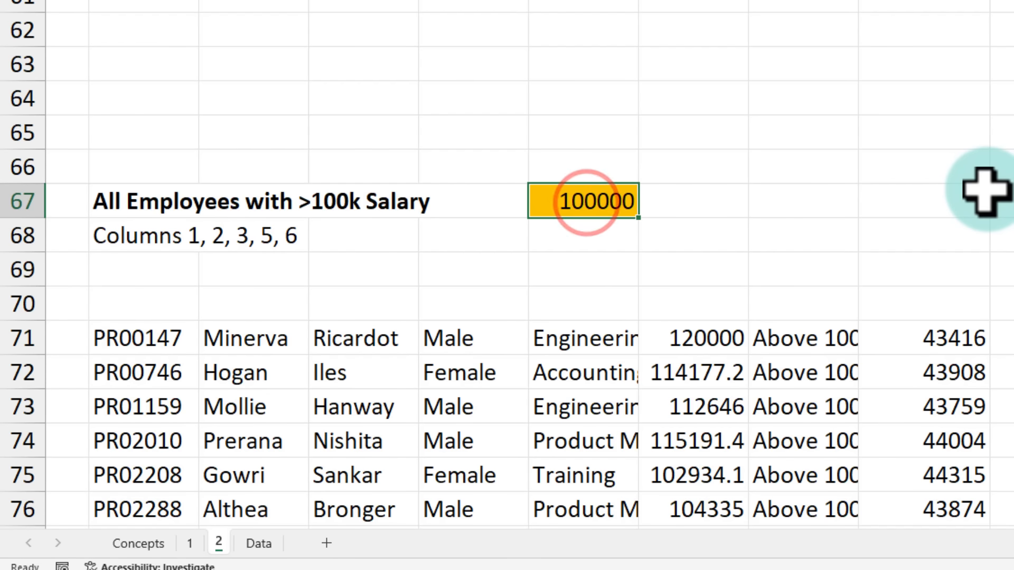
Set the salary threshold in F67 to 115000 and check the filtered list below it.
text(15)
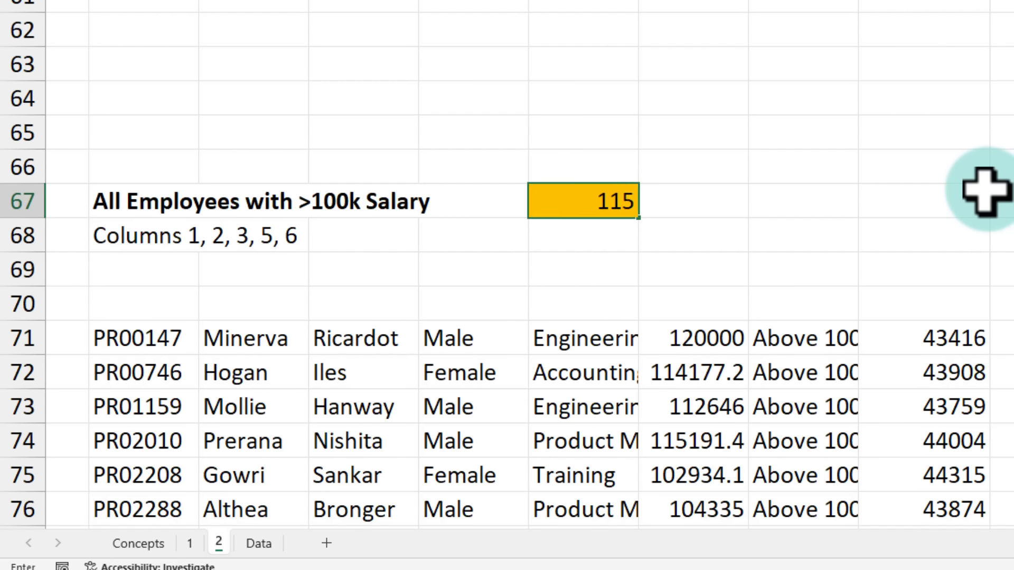
key(Return)
scroll(978, 201, down, 3)
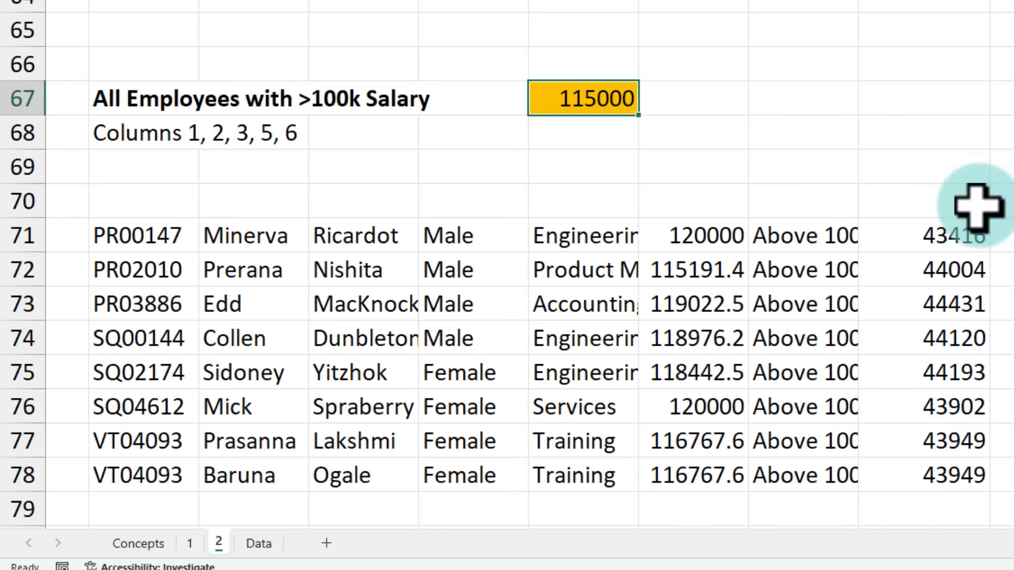
scroll(343, 89, up, 1)
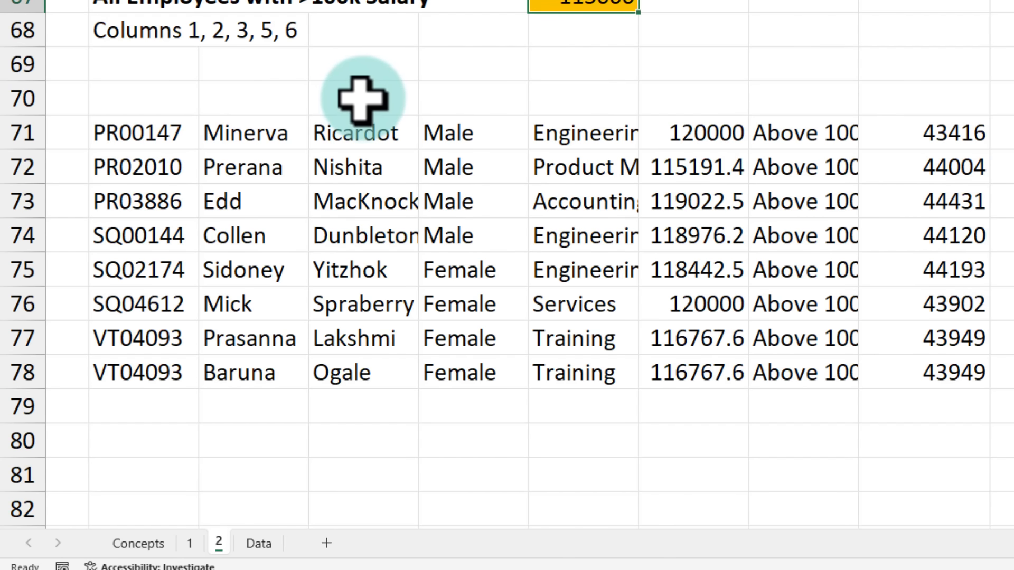
click(104, 132)
key(ctrl+a)
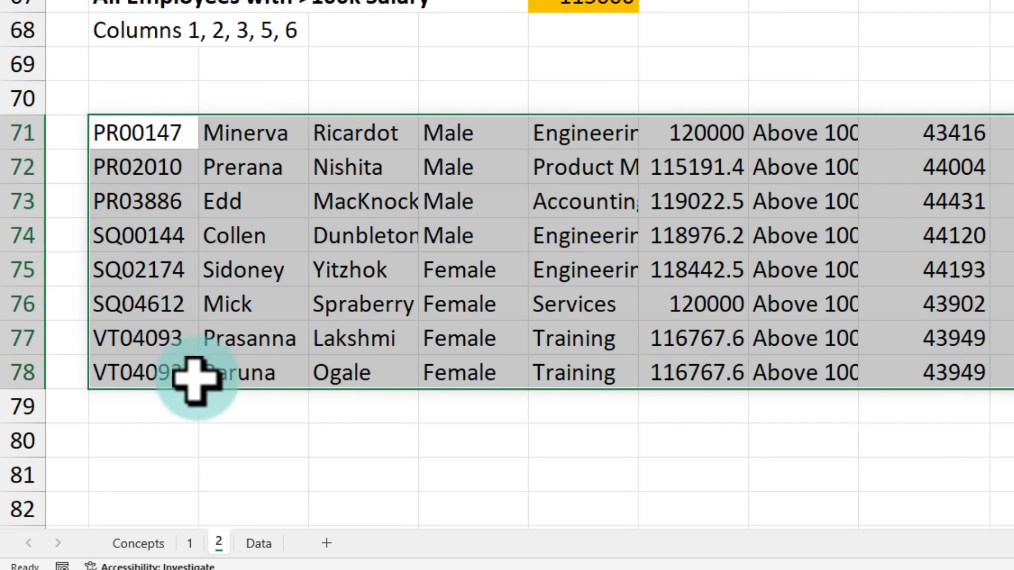
click(151, 130)
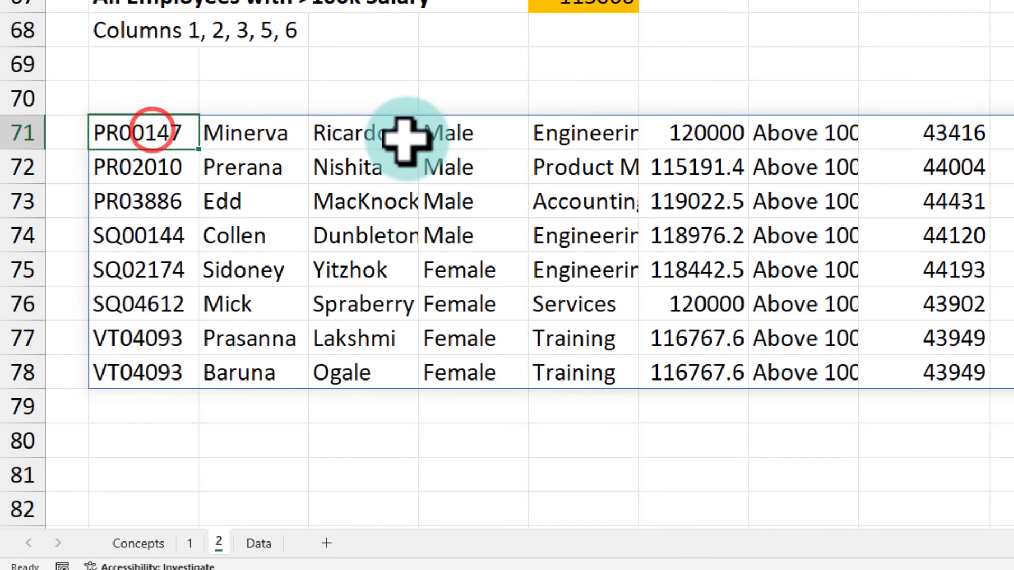
Start wrapping the FILTER formula in B71 in a CHOOSECOLS function.
double_click(185, 129)
click(106, 133)
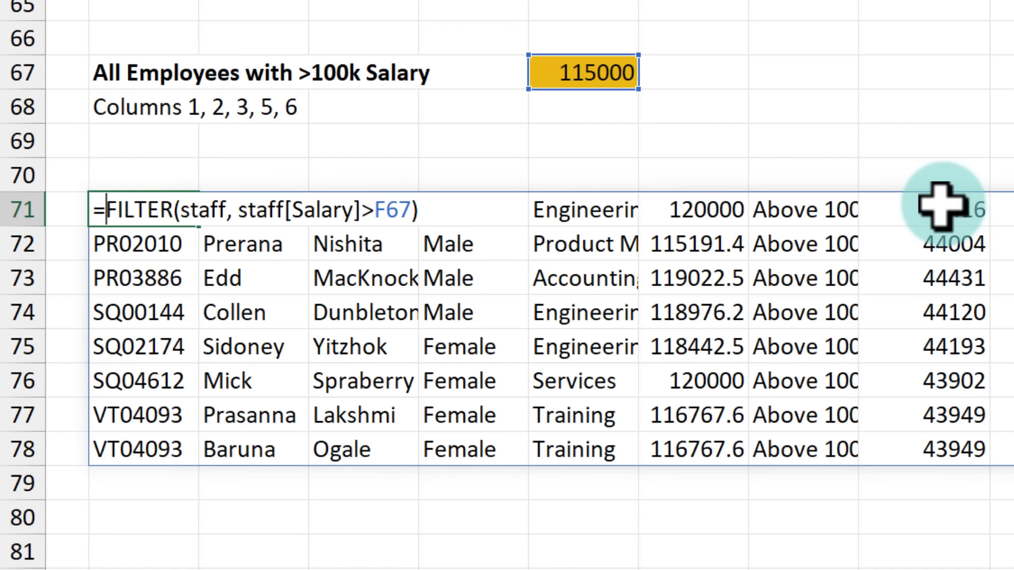
text(C)
text(HOO)
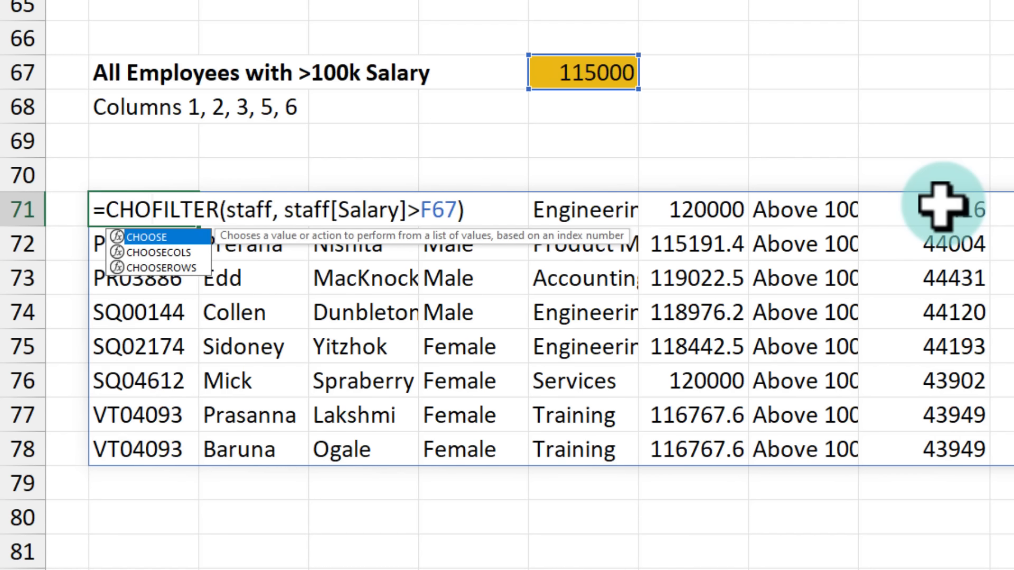
key(Down)
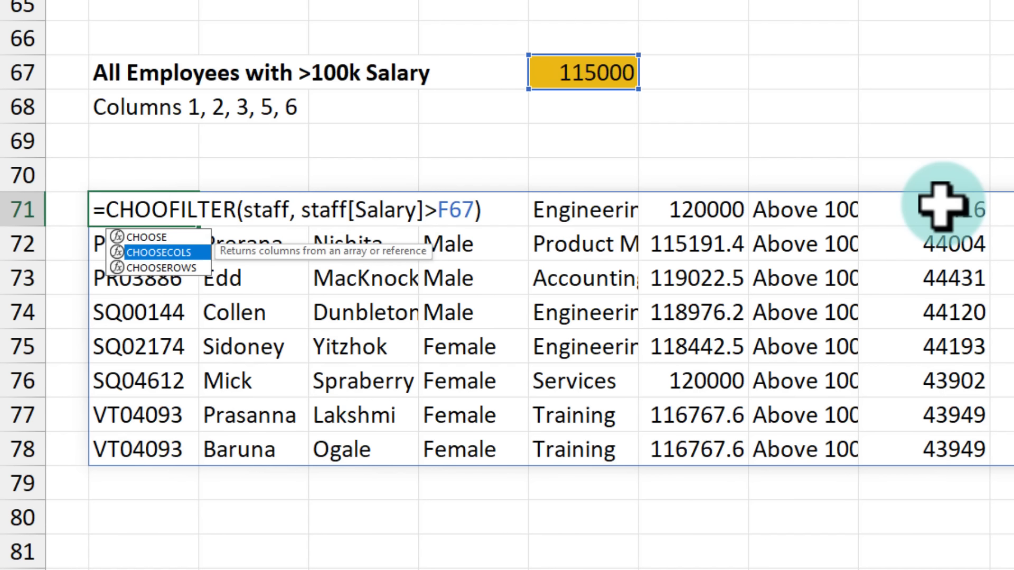
key(Tab)
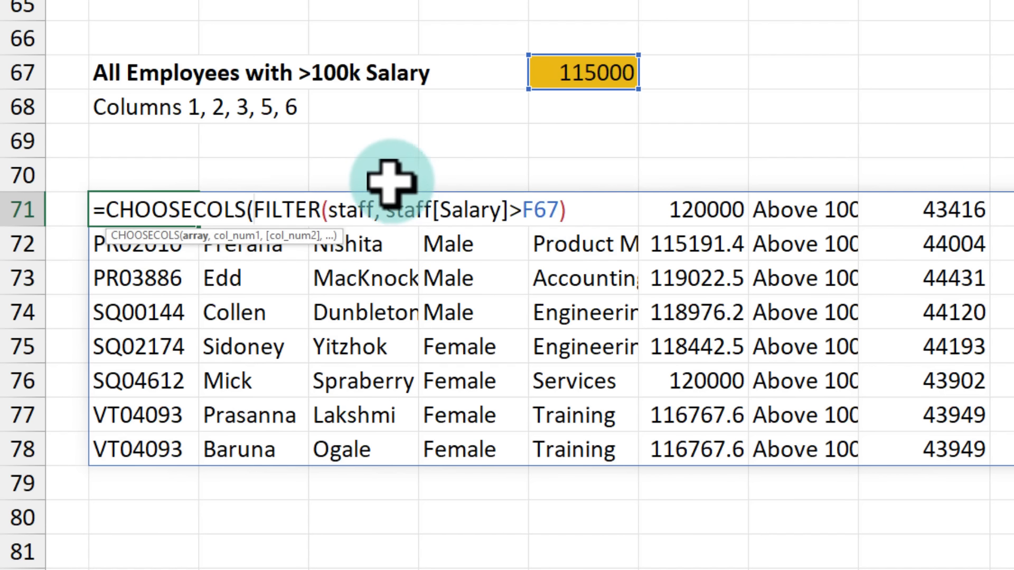
Add column numbers 1, 2, 3, 5 and 6 to complete B71 as =CHOOSECOLS(FILTER(staff, staff[Salary]>F67),1,2,3,5,6).
drag(253, 209, 578, 208)
click(576, 209)
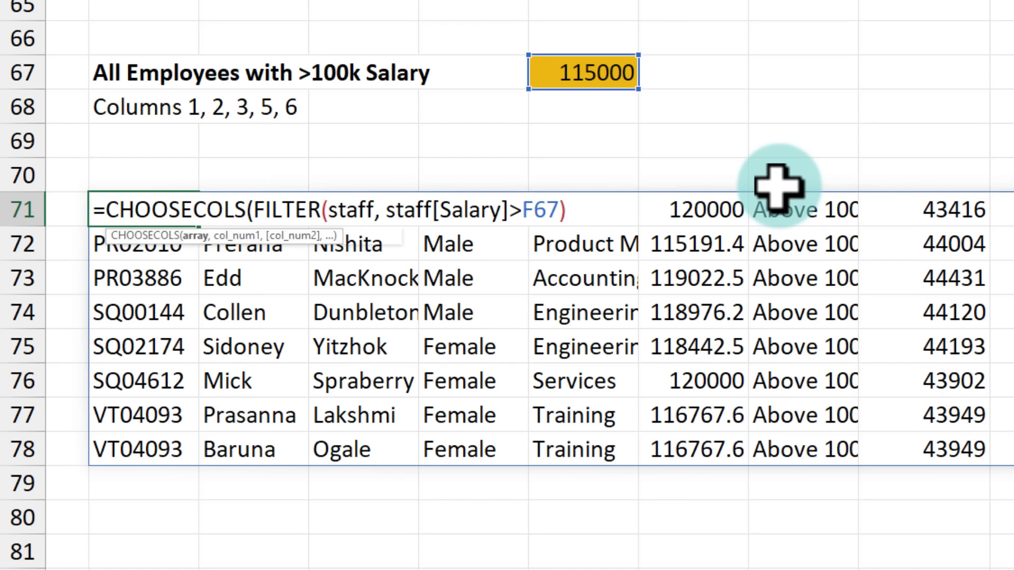
text(,1,)
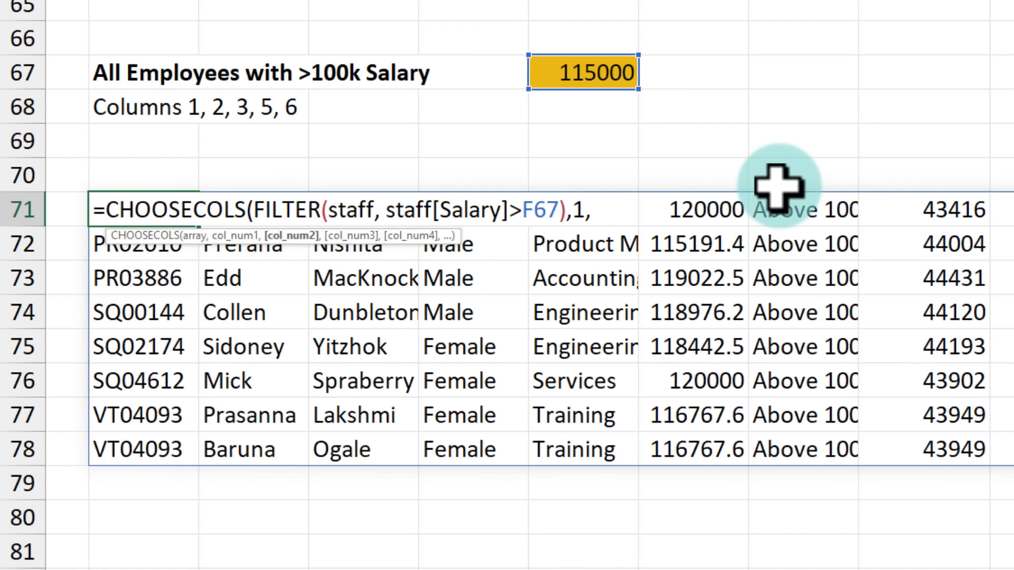
text(2,3,)
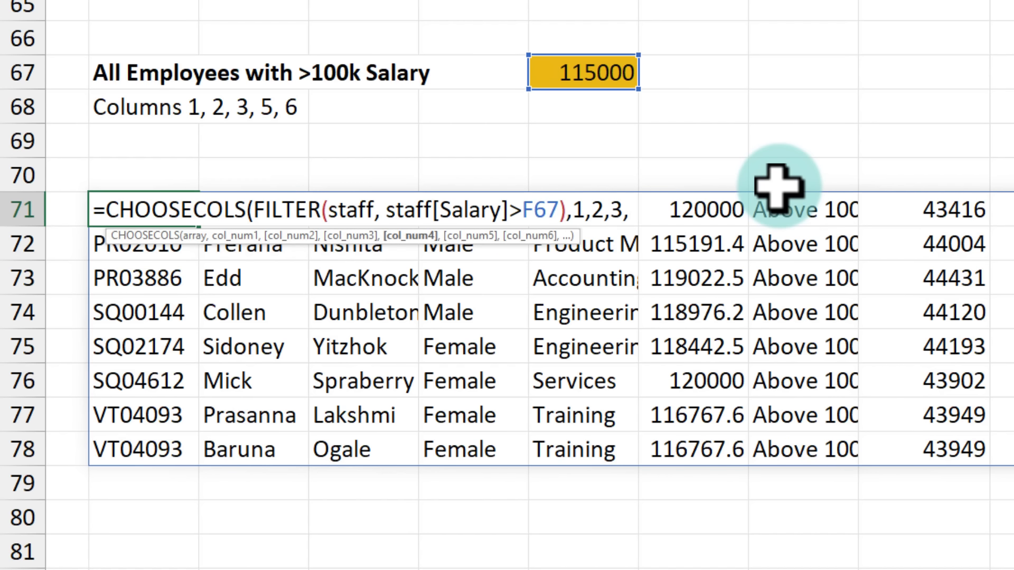
text(5,)
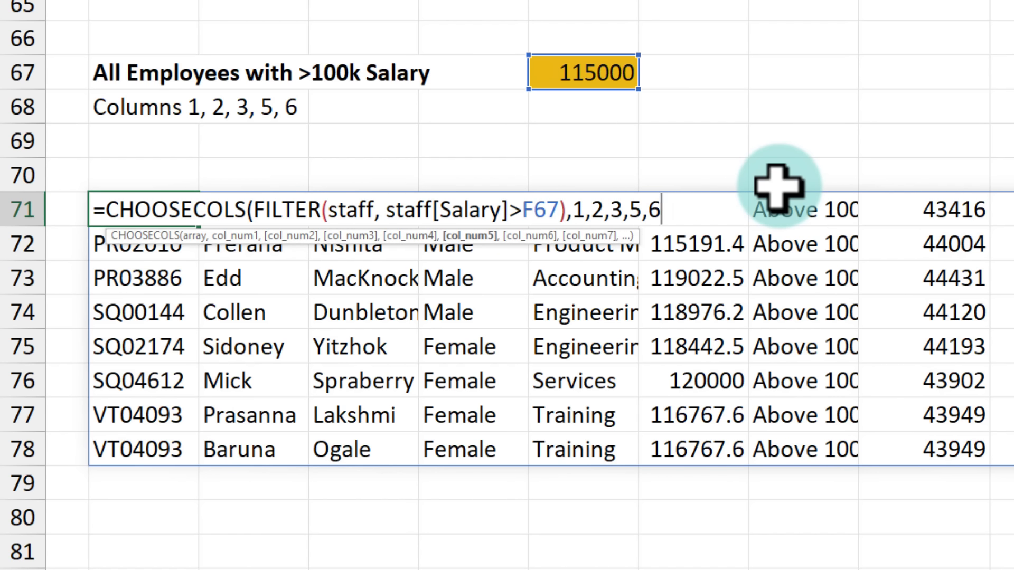
text(6))
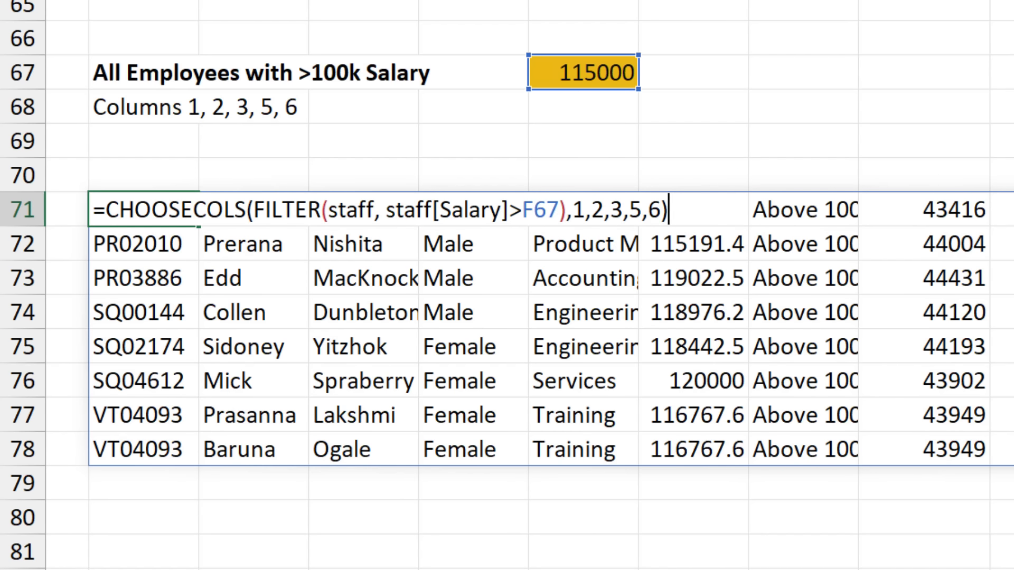
key(ctrl+Return)
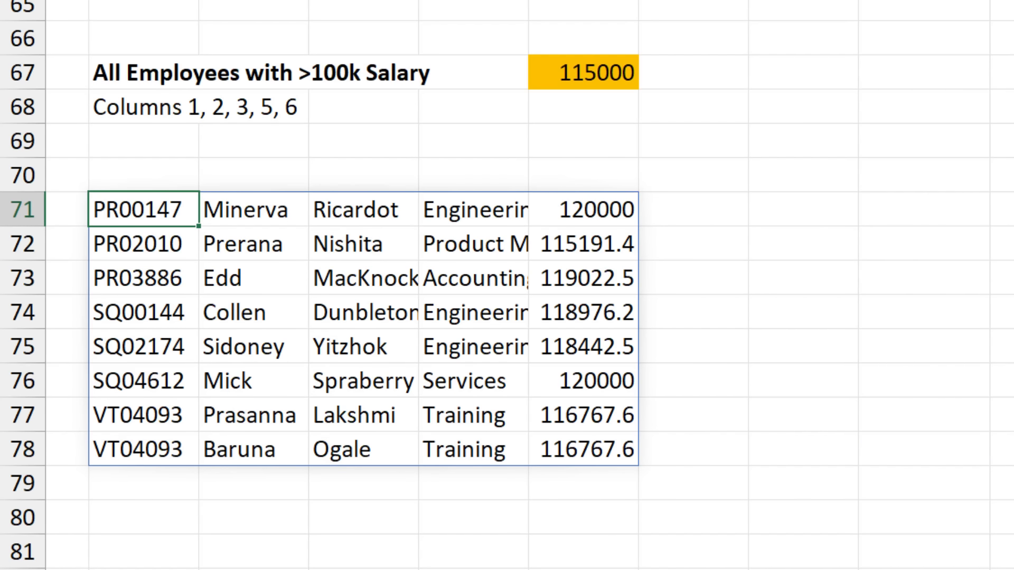
Examine the spilled list and the nested CHOOSECOLS and FILTER functions in B71's formula.
drag(169, 211, 597, 460)
click(164, 208)
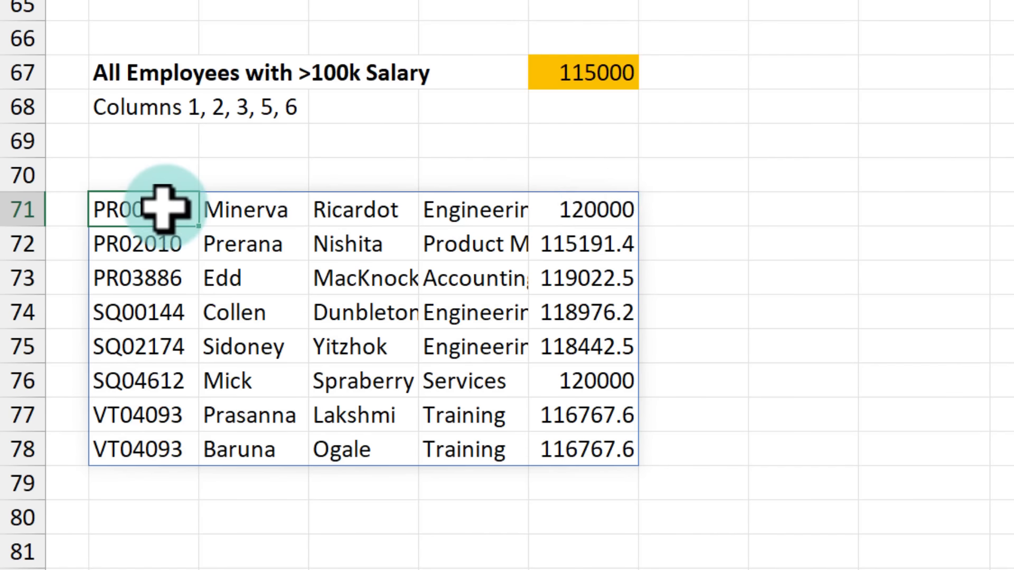
key(F2)
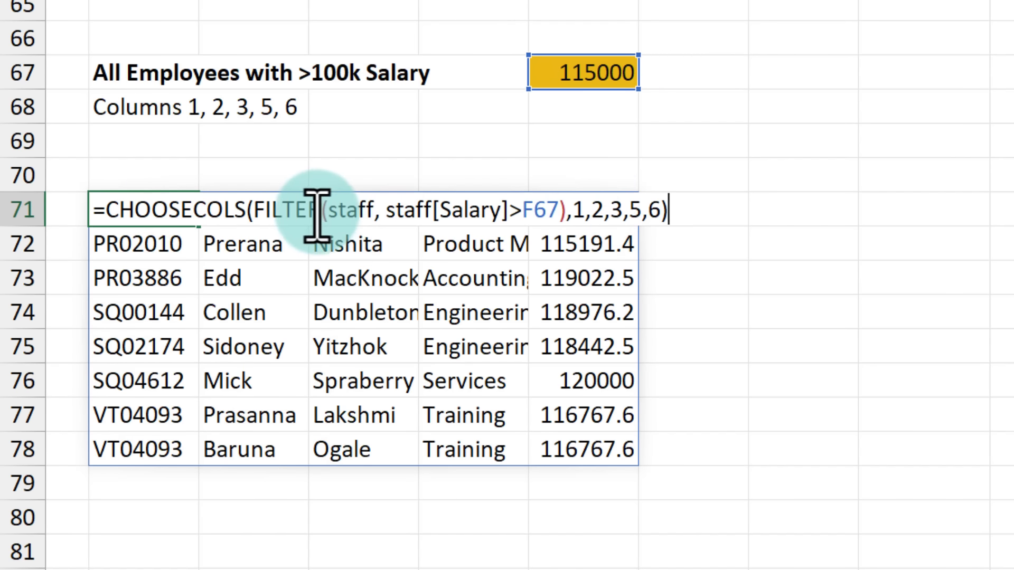
drag(106, 206, 321, 210)
click(216, 210)
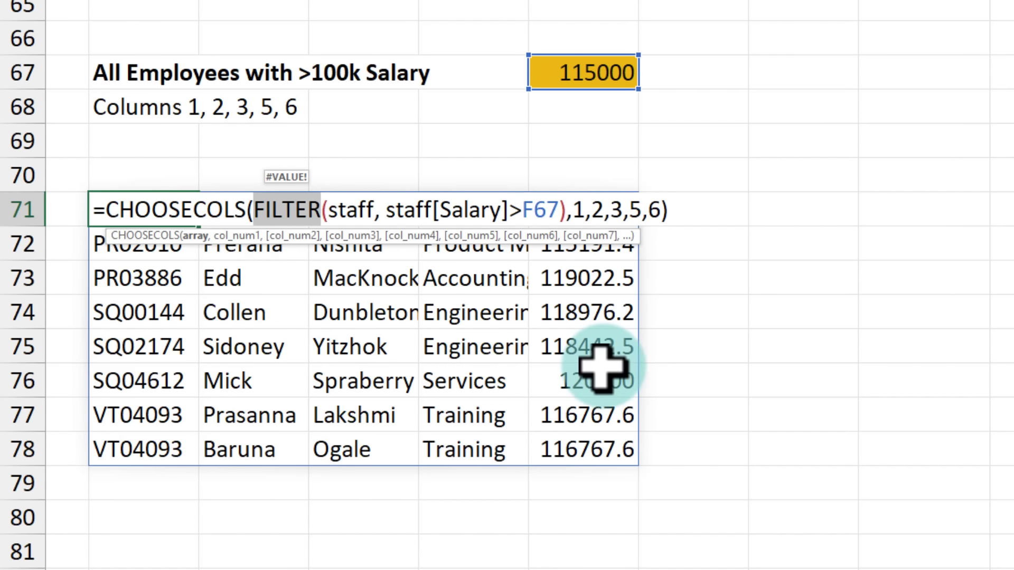
key(ctrl+Return)
Format B70:F70 above the list as a gold, bold header row and enter =staff[#Headers] in B70.
drag(158, 222, 588, 215)
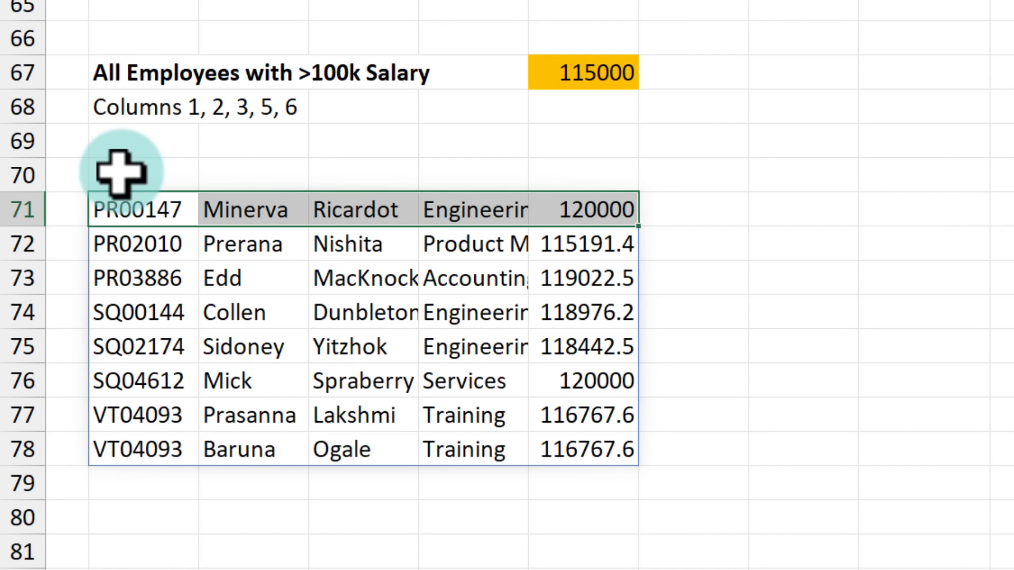
drag(121, 172, 588, 170)
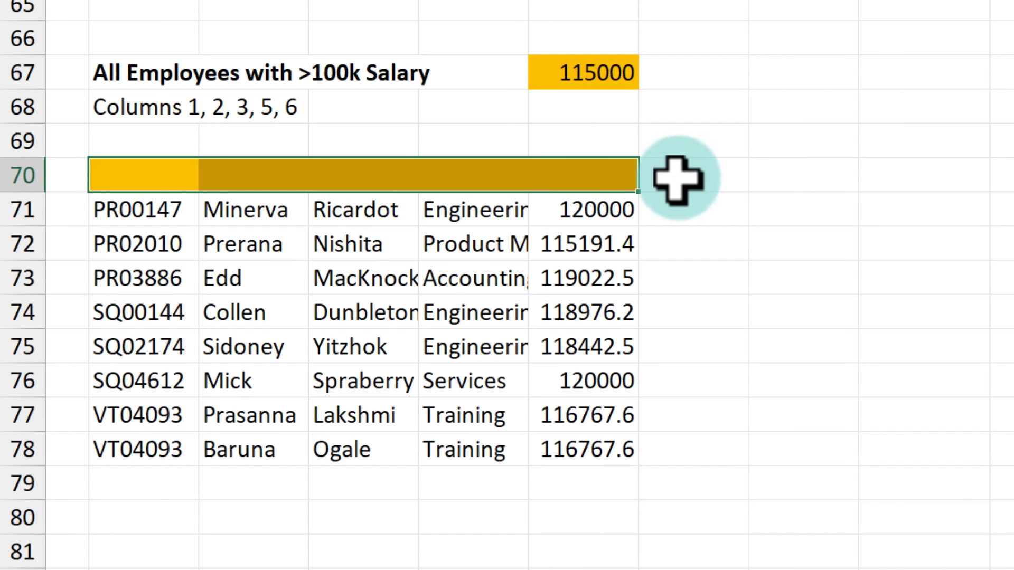
click(140, 183)
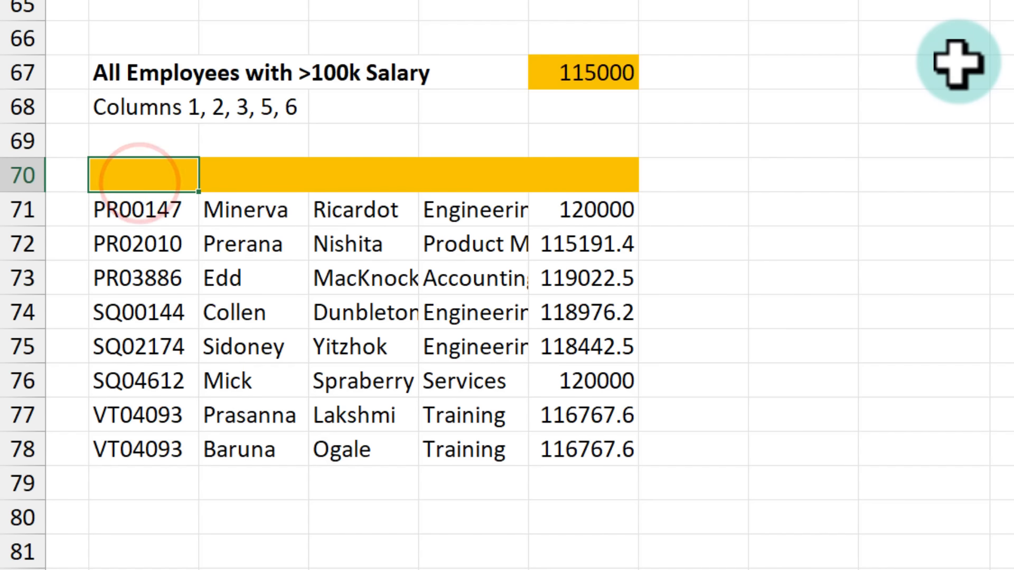
text(=ST)
key(Tab)
text([)
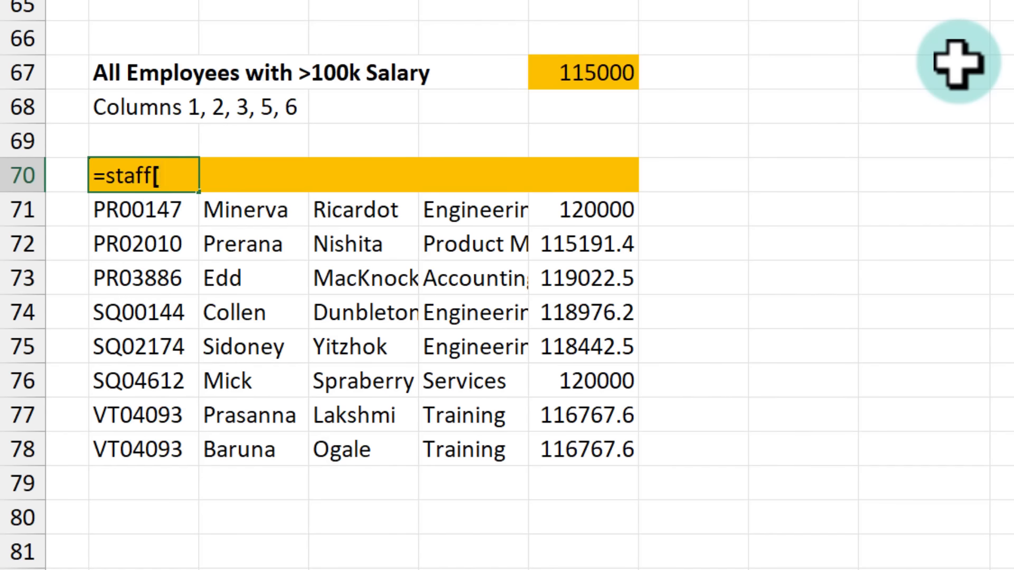
text(#HEA)
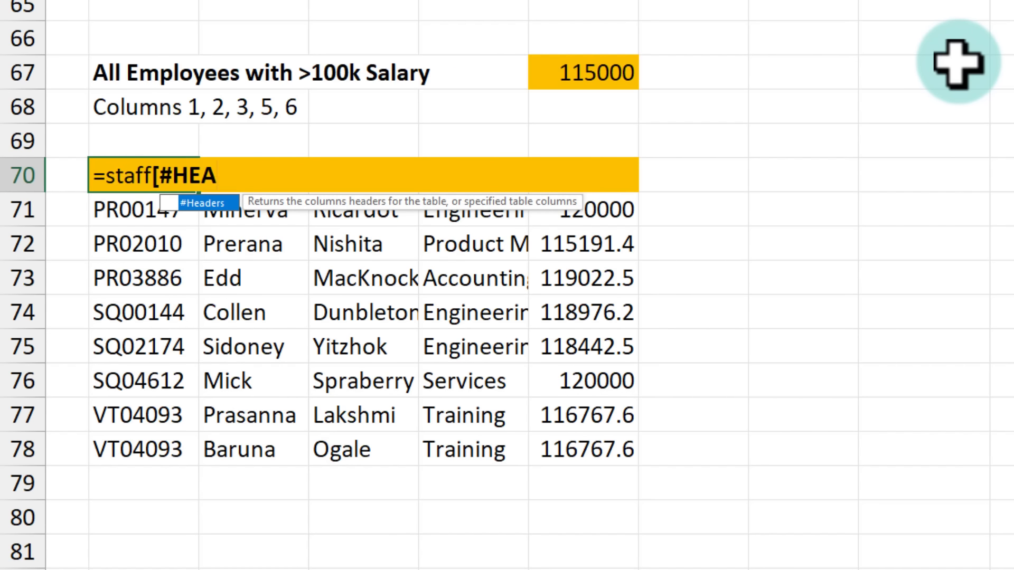
key(Tab)
text(])
key(ctrl+Return)
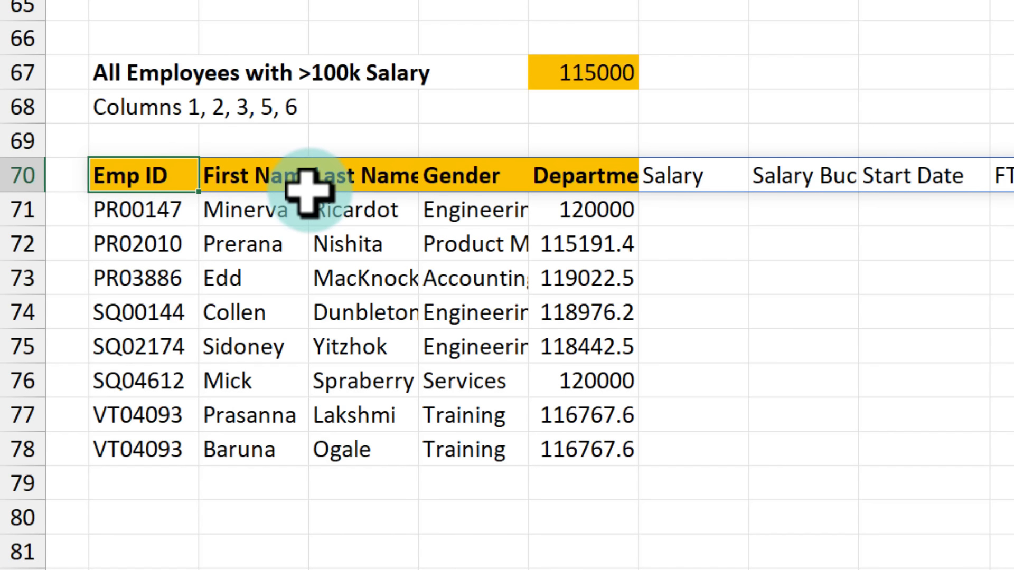
Change the header formula in B70 to =CHOOSECOLS(staff[#Headers], 1,2,3,5,6) and check the headings against the list.
double_click(110, 179)
click(109, 177)
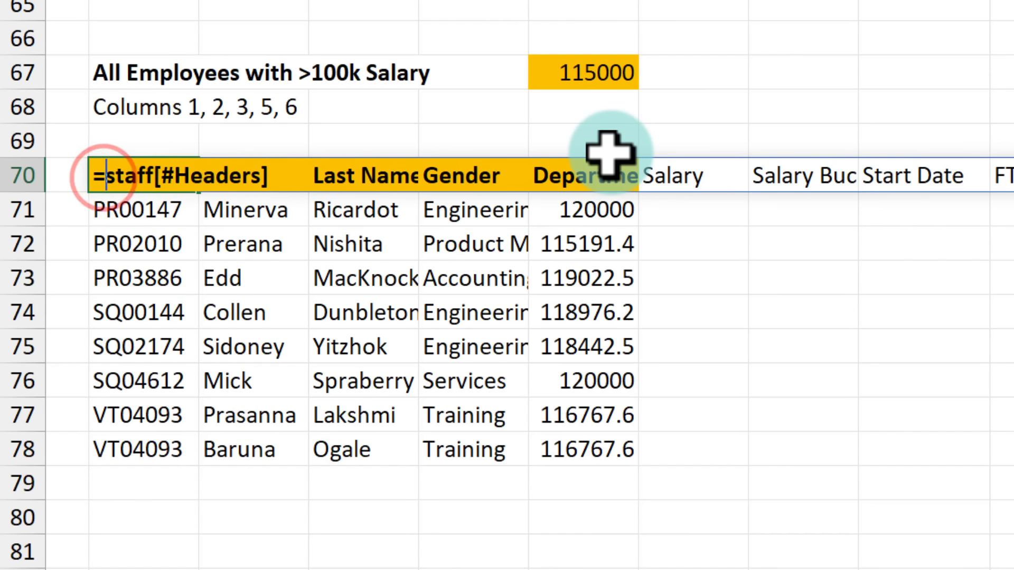
text(CHOO)
key(Down)
key(Tab)
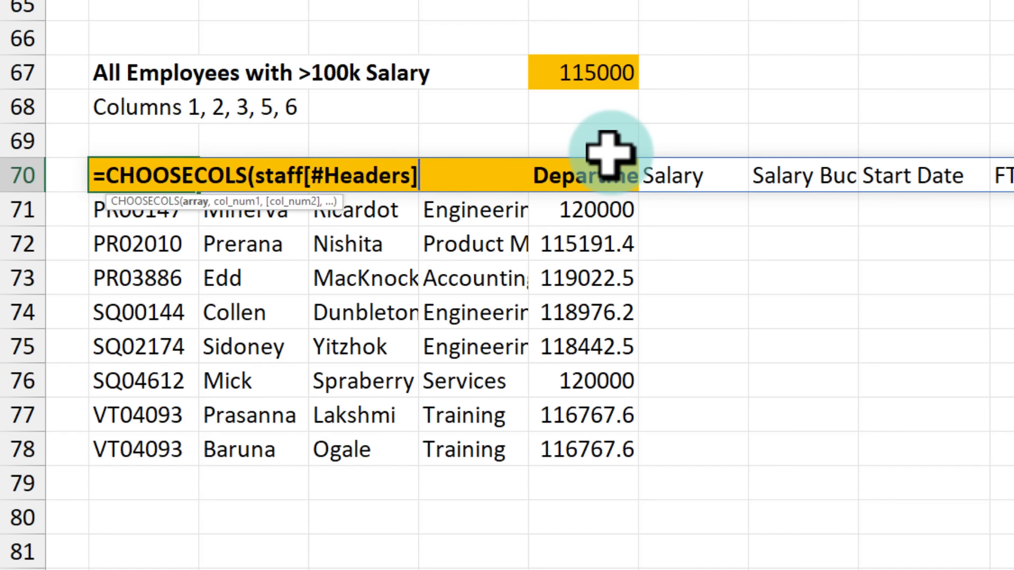
text(, 1)
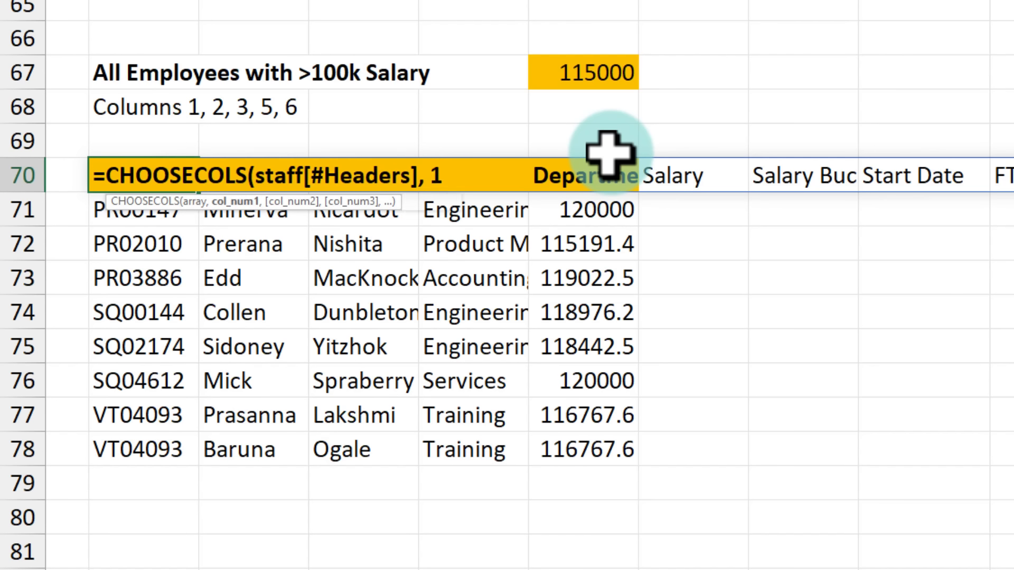
text(,2,3)
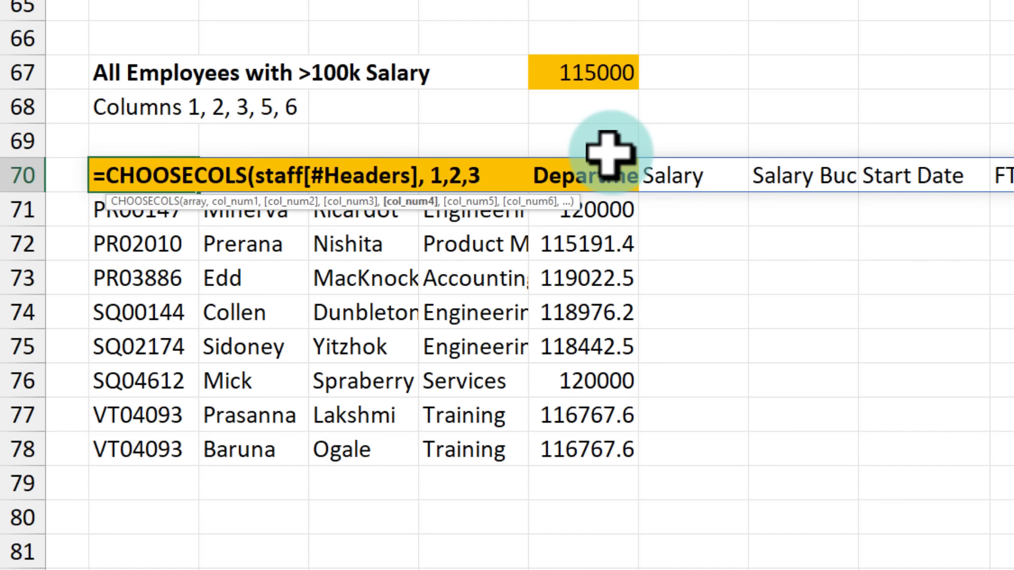
text(,5,)
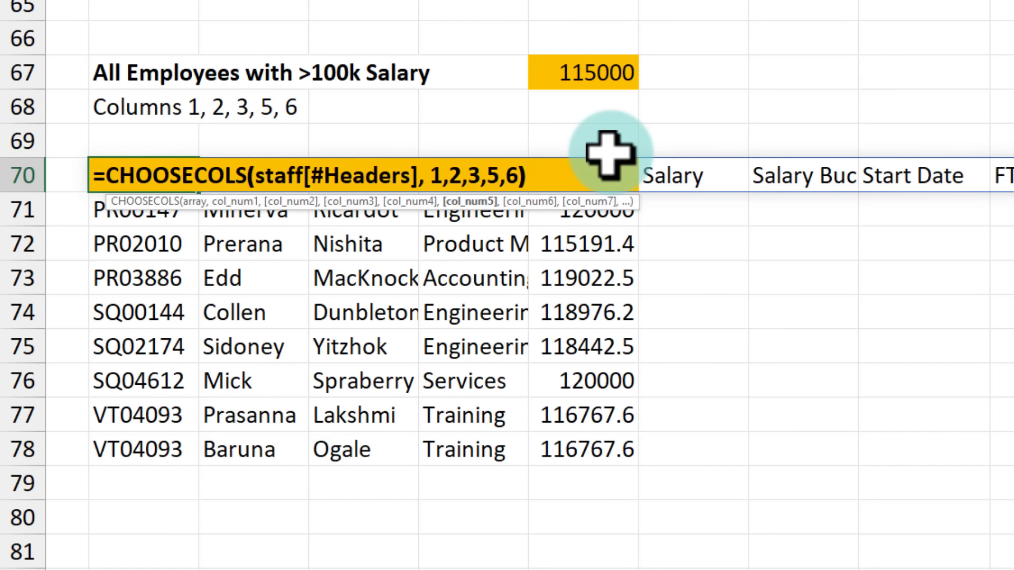
text(6))
key(ctrl+Return)
click(733, 179)
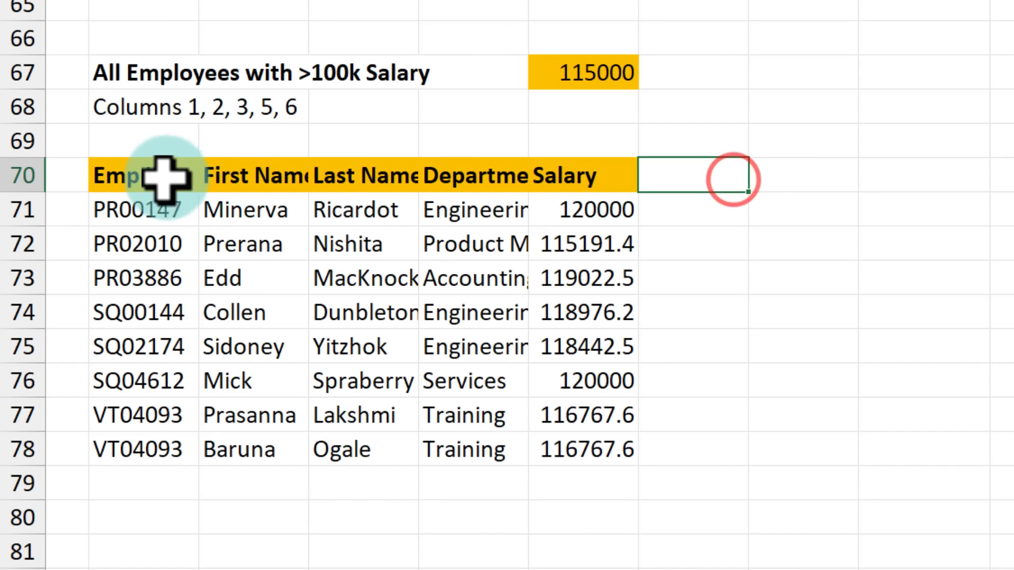
drag(164, 175, 567, 183)
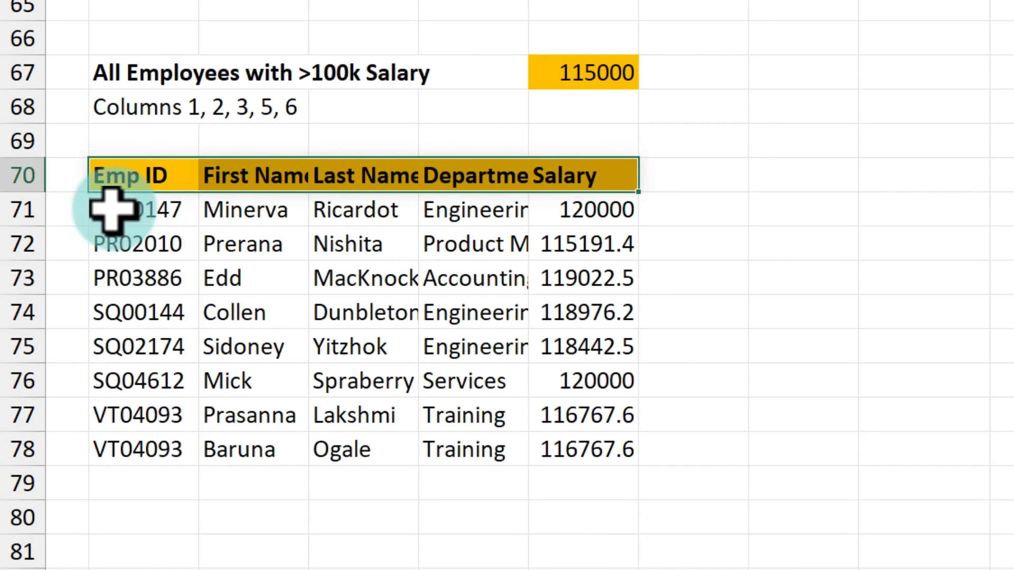
drag(113, 208, 599, 449)
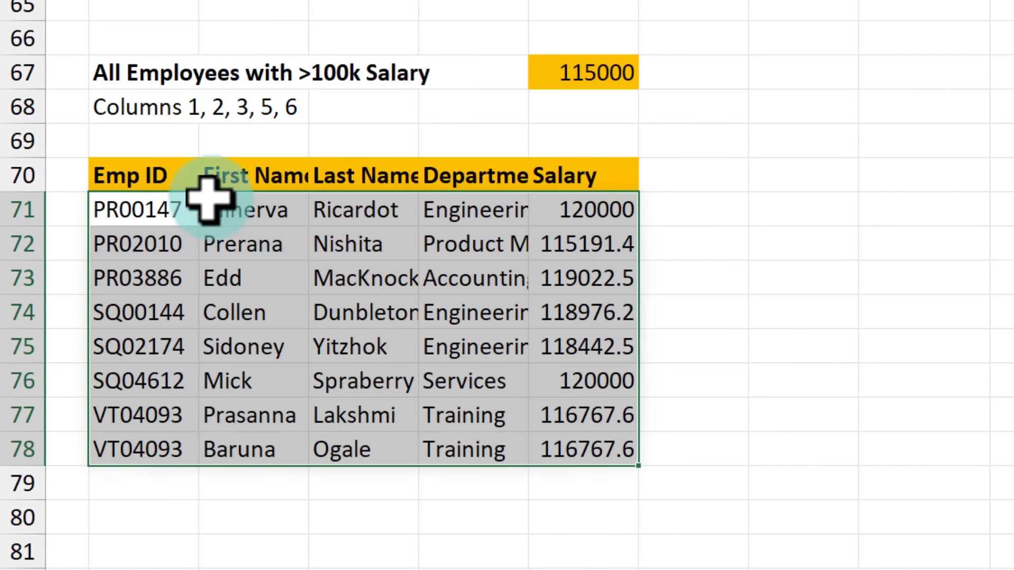
Set the salary threshold in F67 to 108000 and check the filtered list down to its last row.
click(601, 72)
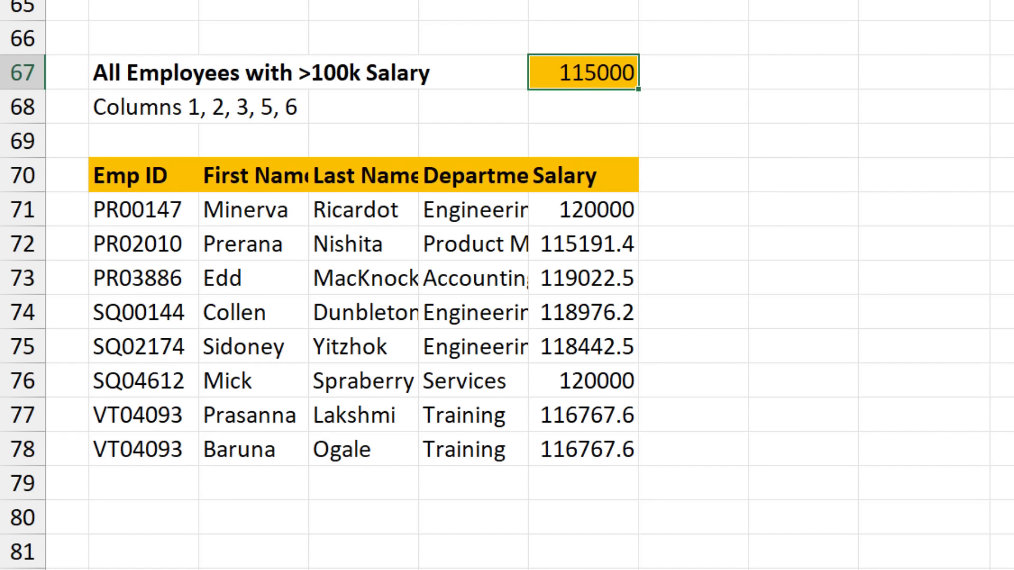
key(Return)
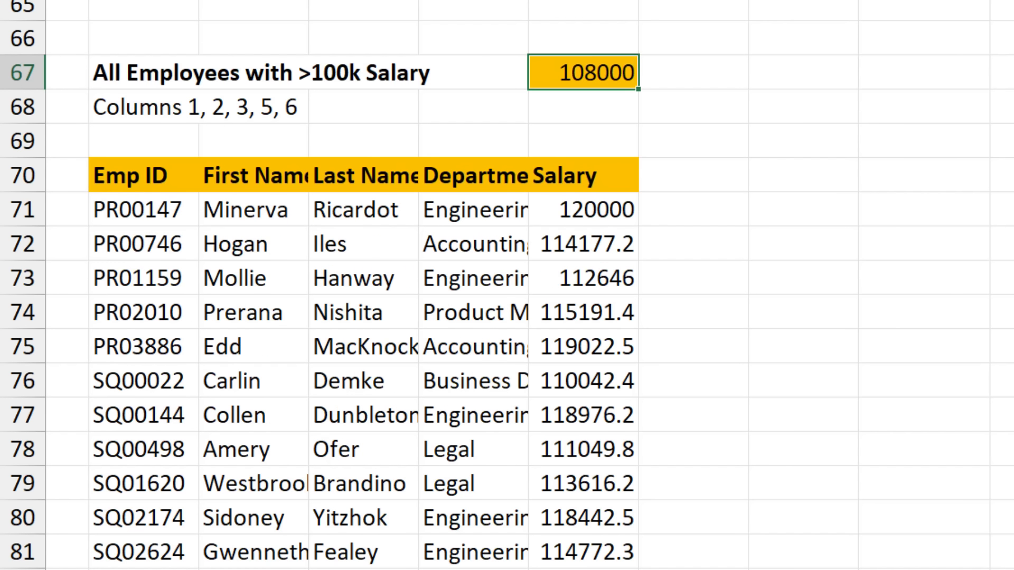
click(491, 244)
scroll(520, 373, down, 1)
scroll(521, 372, down, 6)
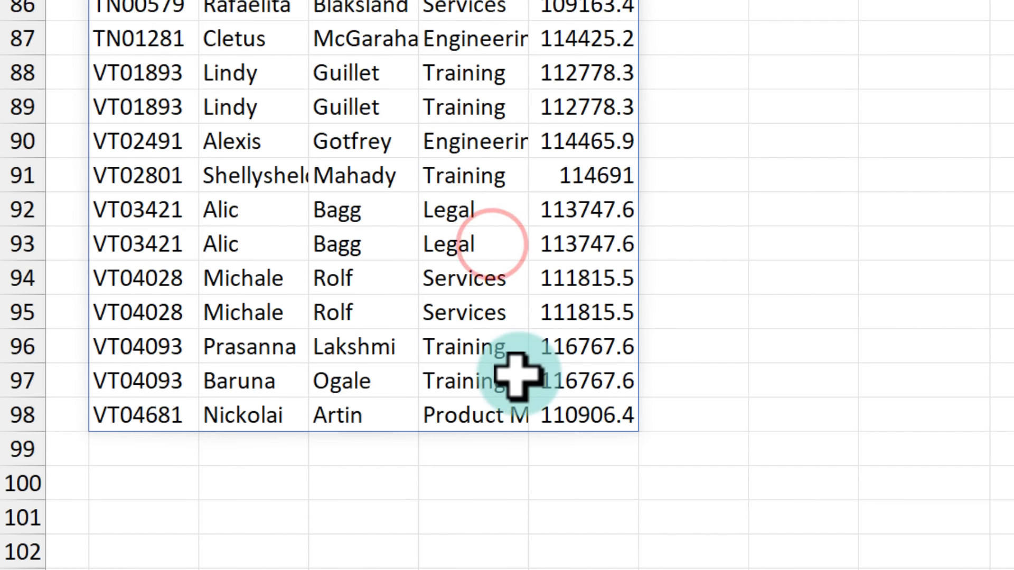
Examine the Salary values in the filtered employee list from F71 down against the threshold in F67.
scroll(518, 379, up, 8)
scroll(518, 378, down, 1)
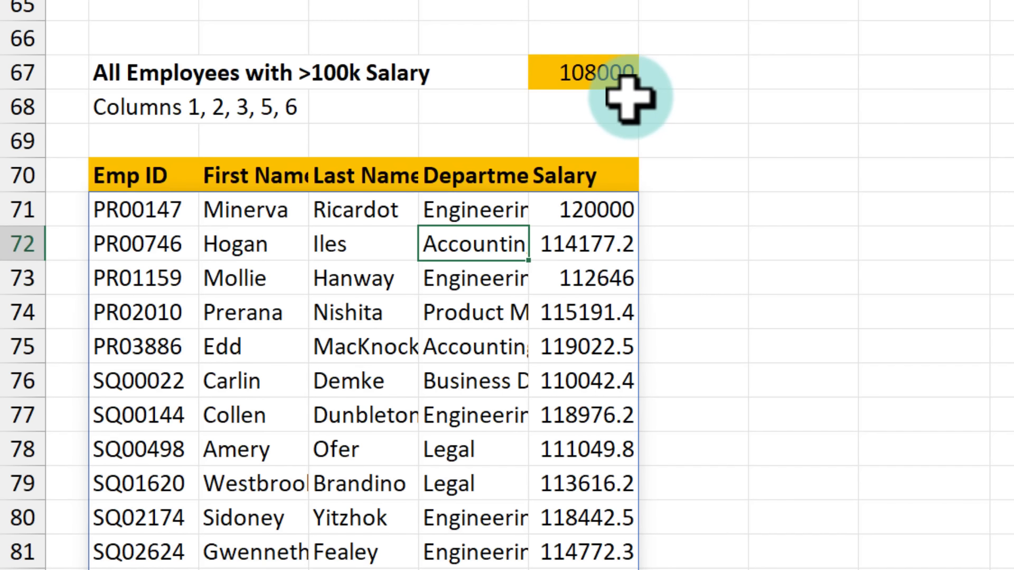
drag(581, 214, 611, 534)
scroll(611, 534, down, 3)
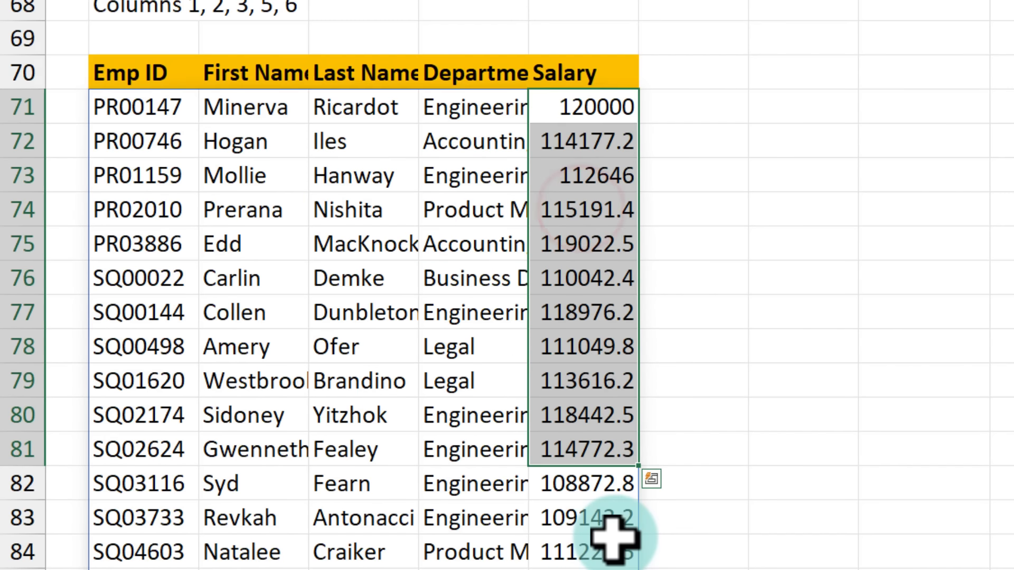
scroll(608, 534, up, 3)
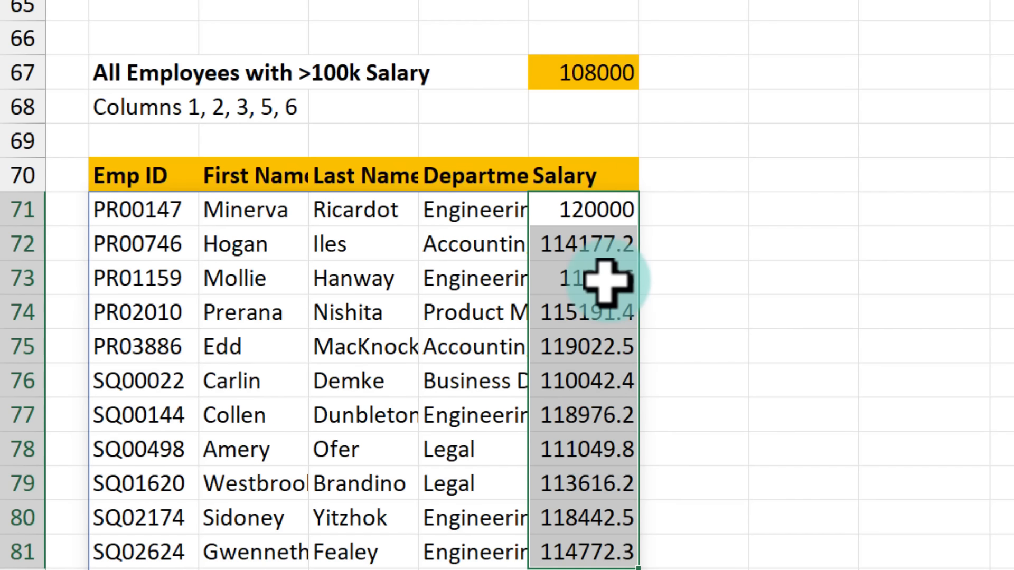
drag(588, 209, 613, 467)
scroll(608, 486, down, 1)
scroll(607, 486, up, 8)
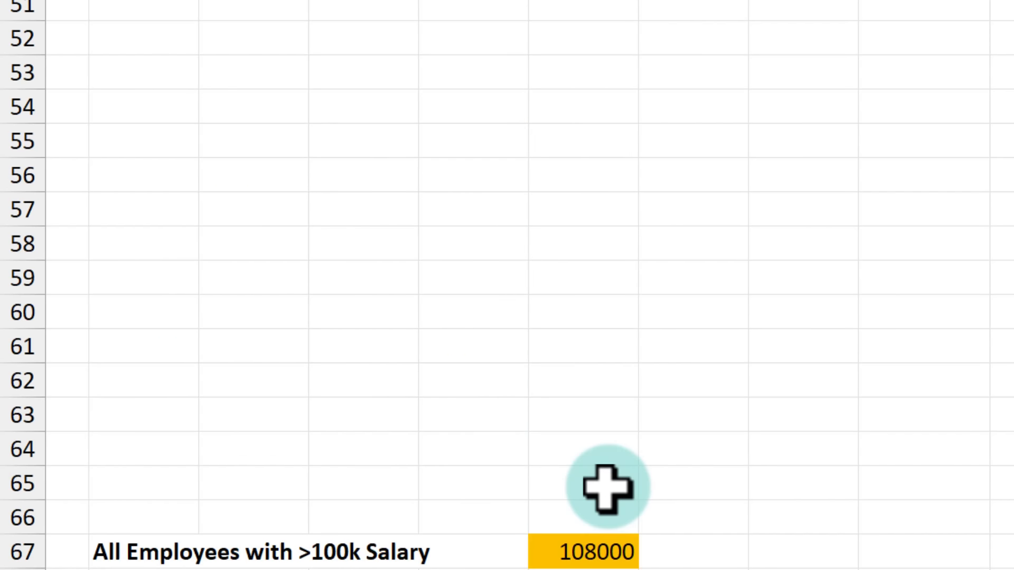
scroll(608, 486, down, 6)
scroll(608, 486, up, 1)
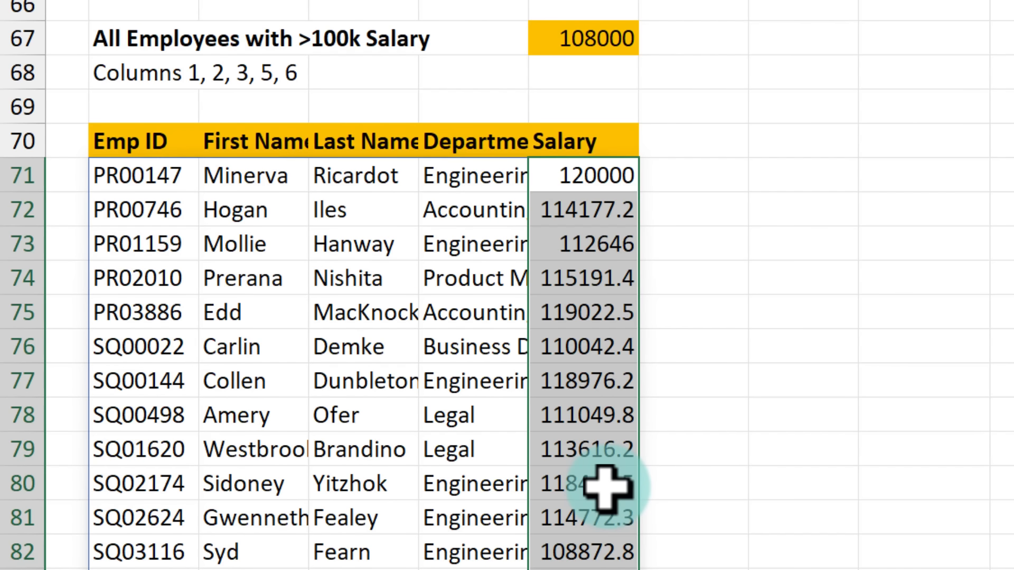
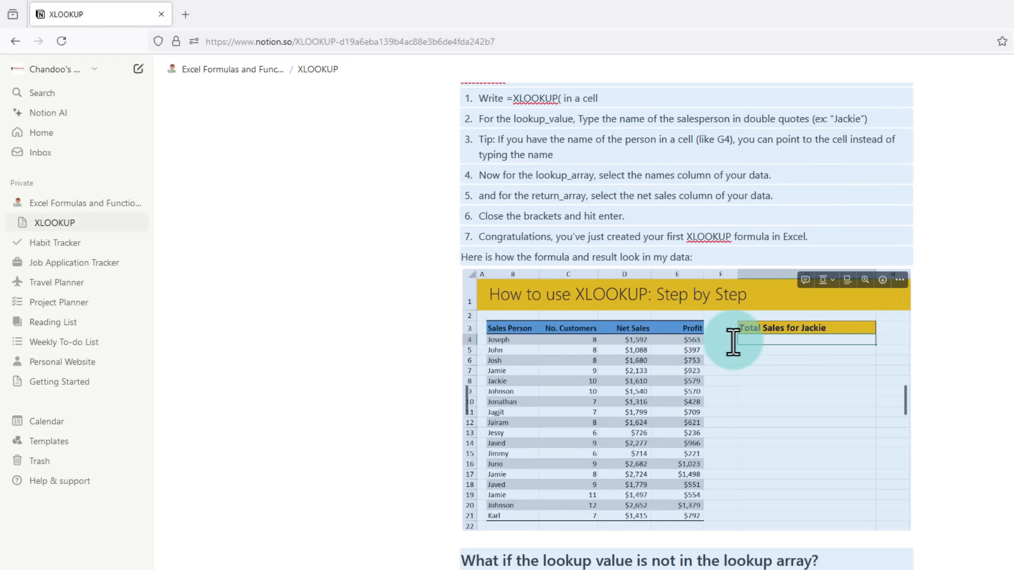
Switch to Notion, read through the XLOOKUP notes, and open the parent page Excel Formulas and Functions.
scroll(687, 317, down, 6)
scroll(687, 316, down, 2)
scroll(615, 395, down, 8)
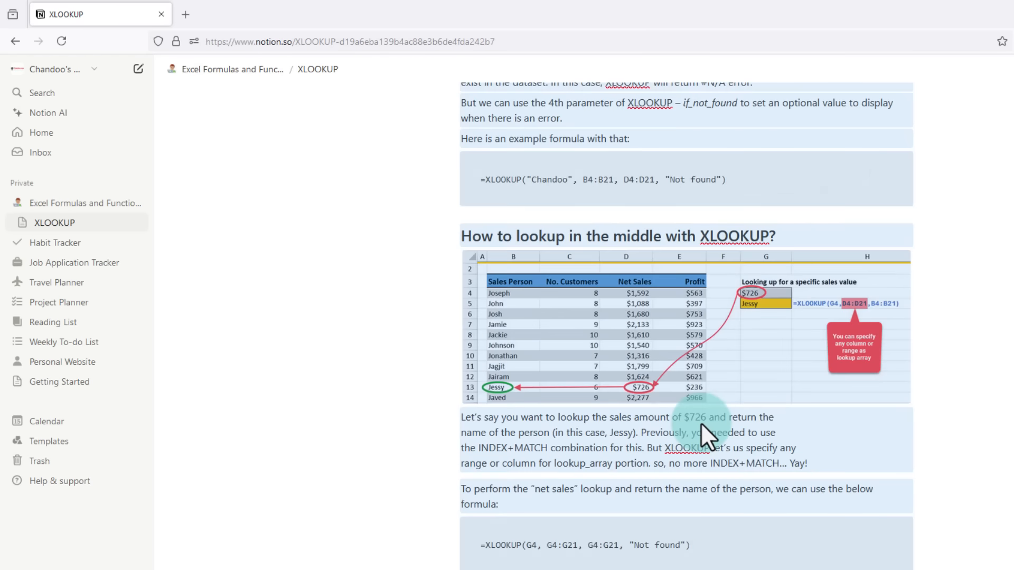
scroll(701, 423, down, 4)
scroll(702, 422, up, 20)
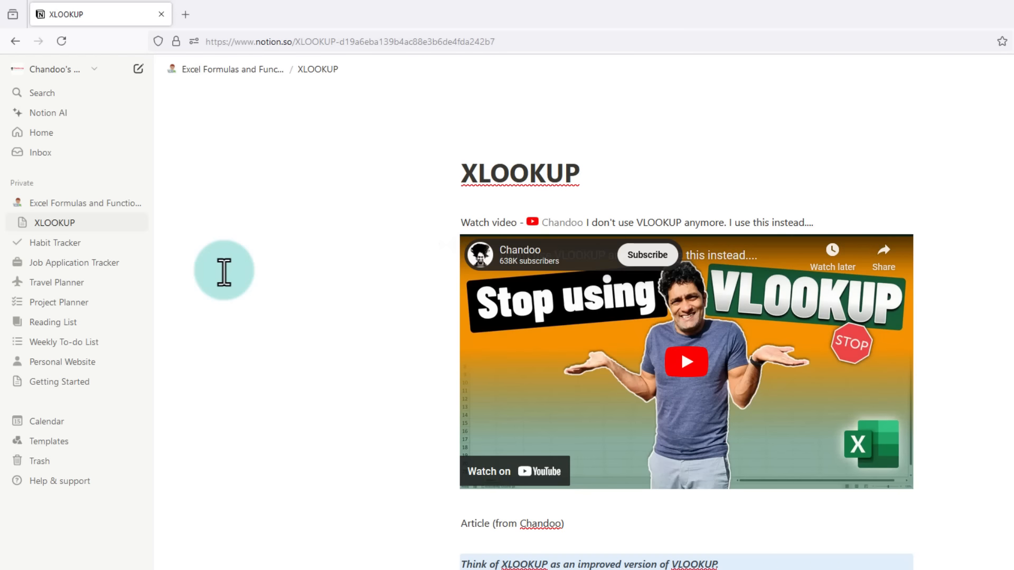
click(74, 203)
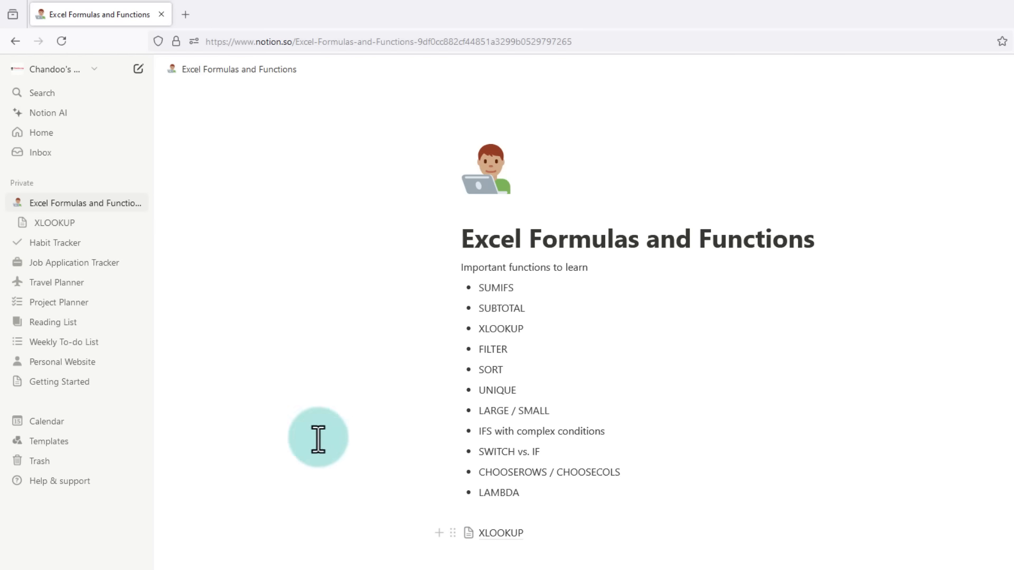
Open the XLOOKUP page and insert an AI-generated summary of it below the line "Article (from Chandoo)".
click(55, 218)
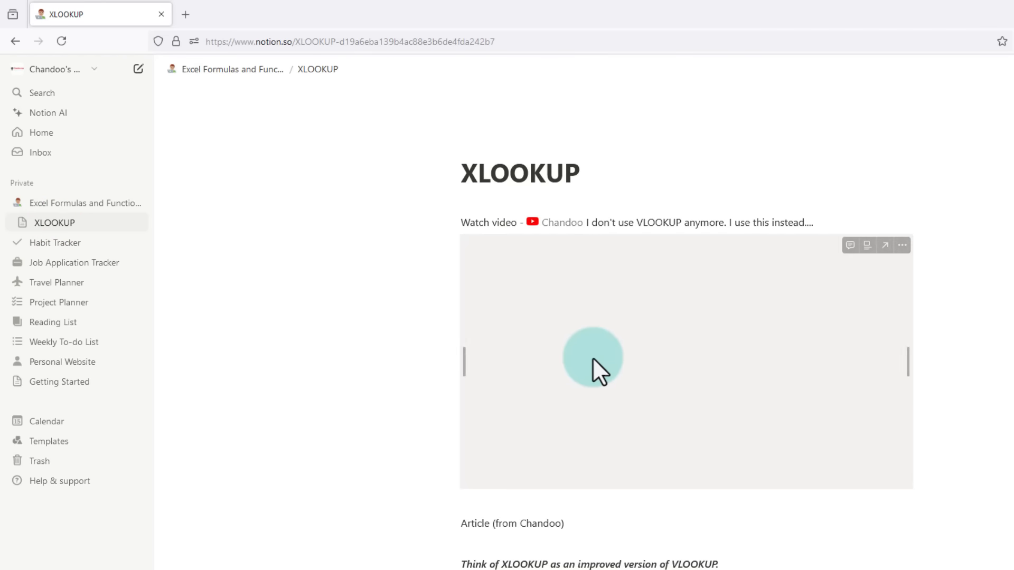
scroll(581, 422, down, 5)
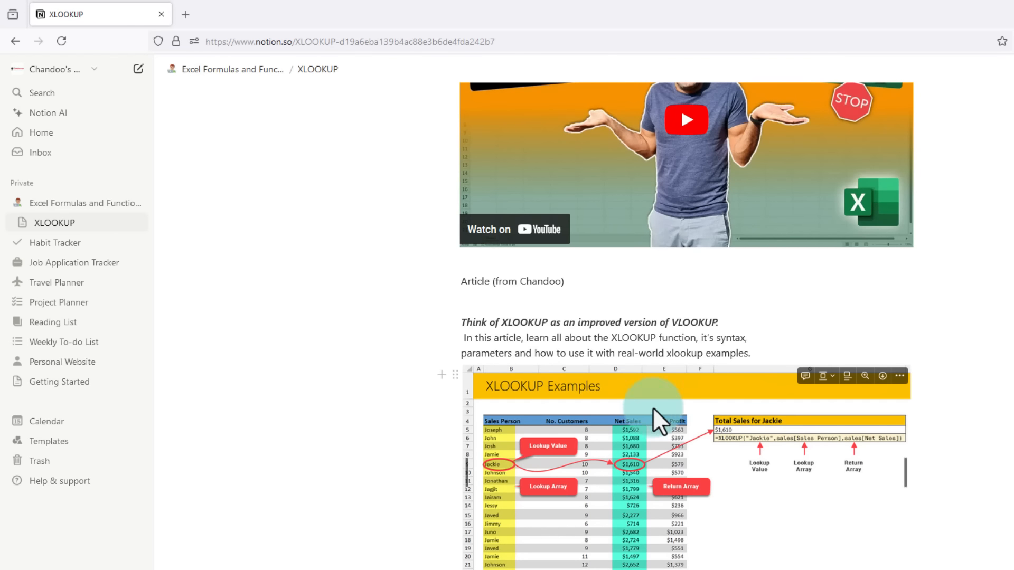
click(477, 302)
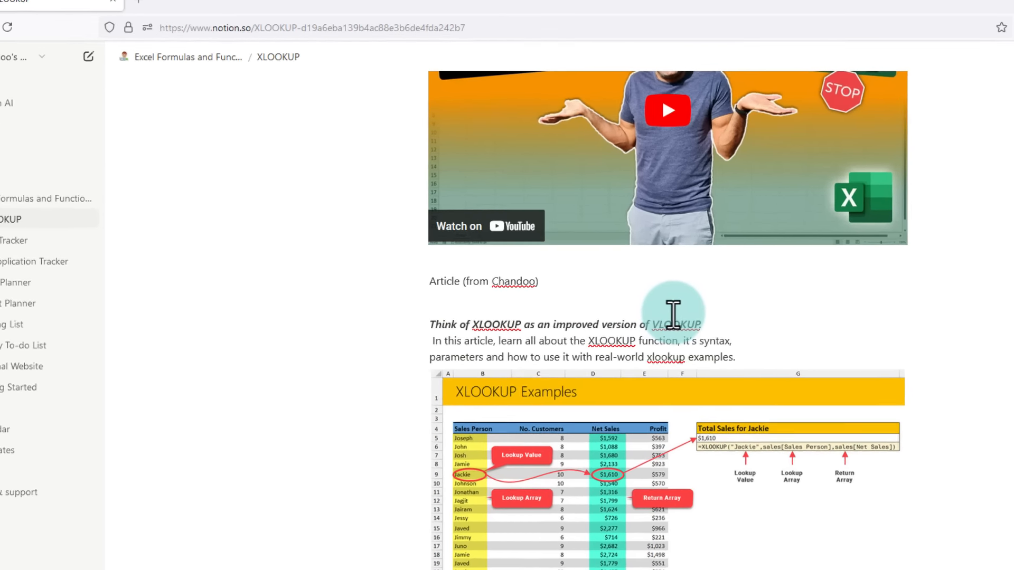
key(space)
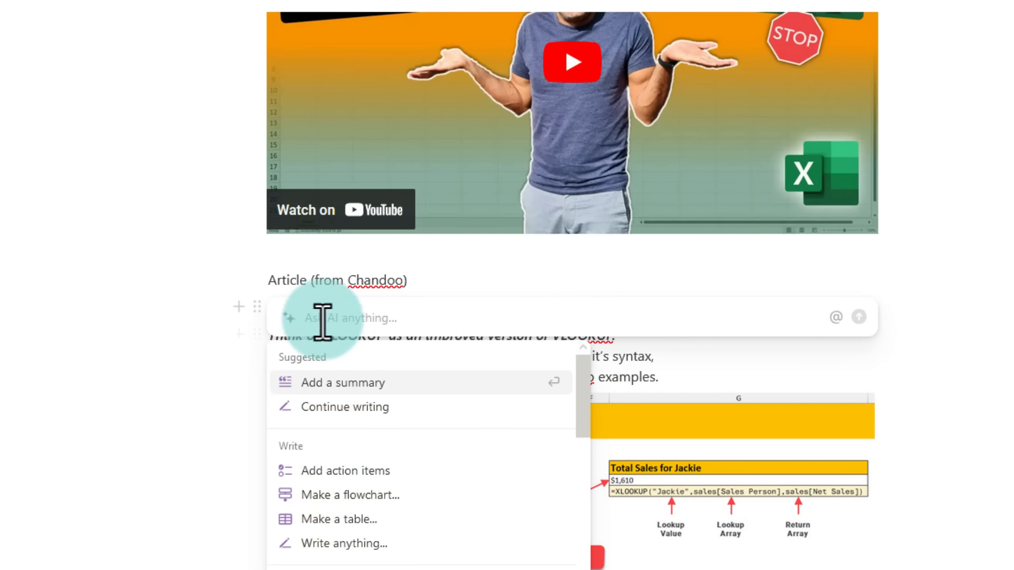
click(330, 384)
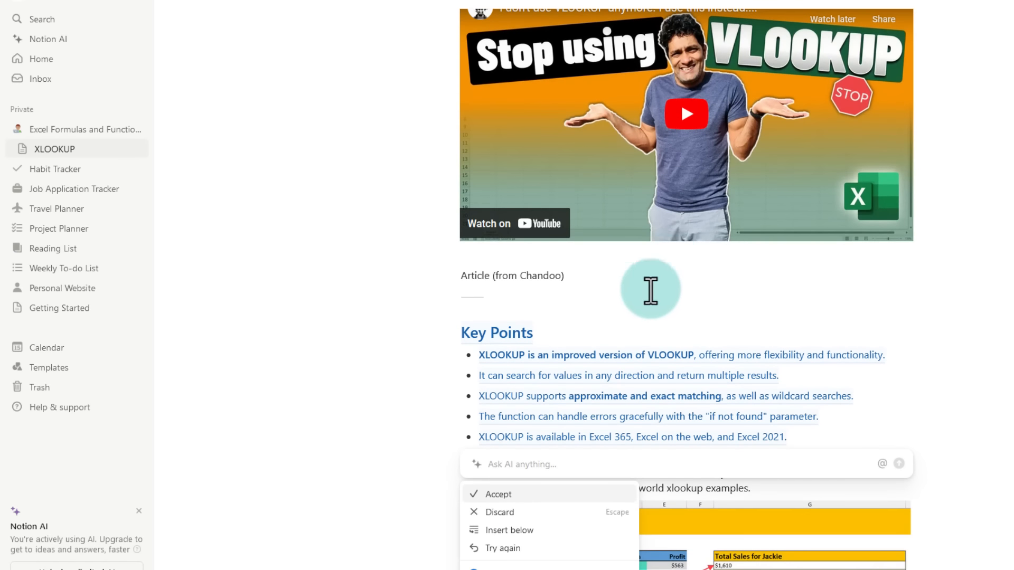
click(484, 495)
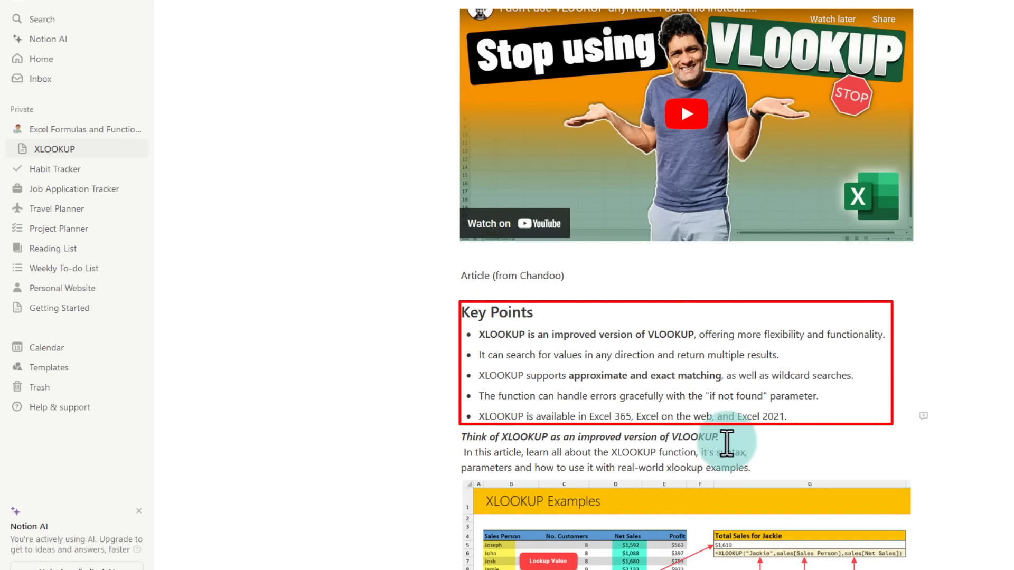
Ask Notion AI to "summarize in telugu" on the empty line below the Key Points list.
scroll(603, 444, down, 5)
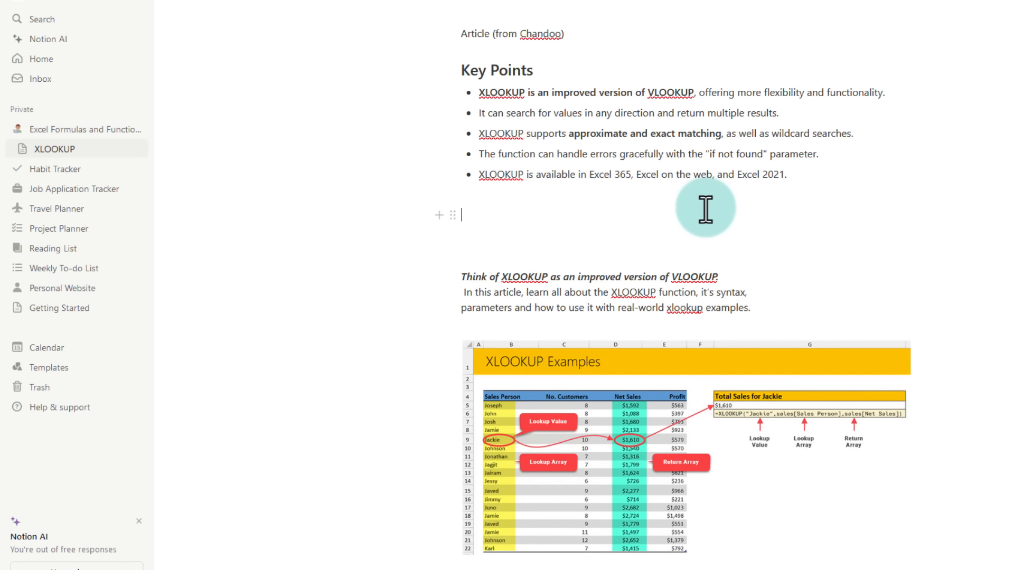
click(705, 211)
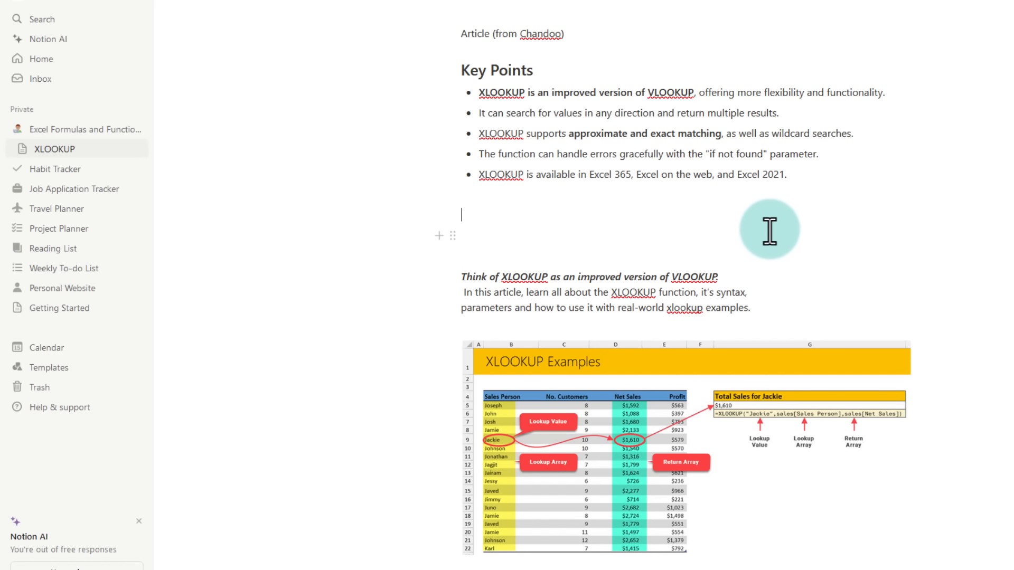
key(space)
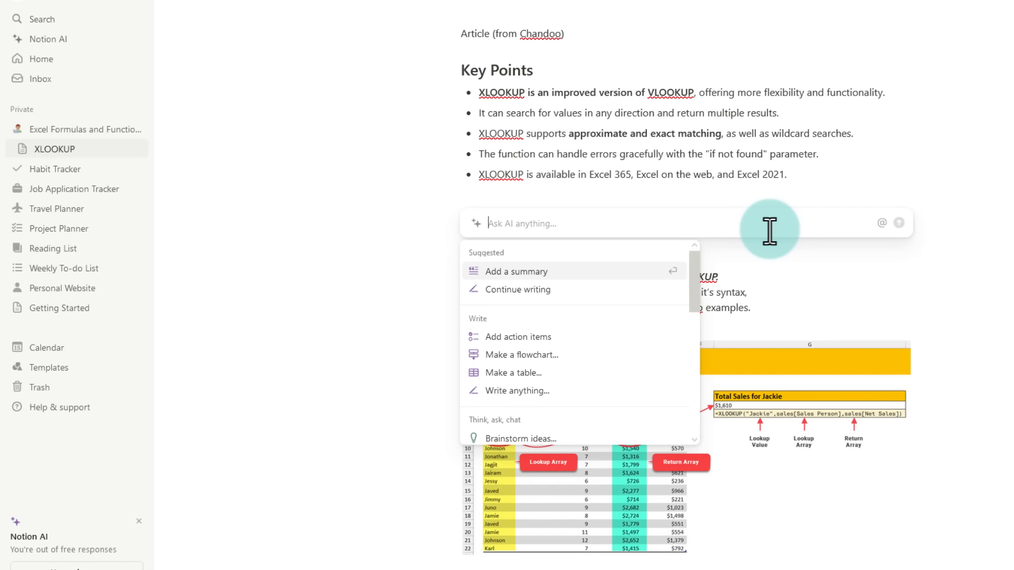
text(summar)
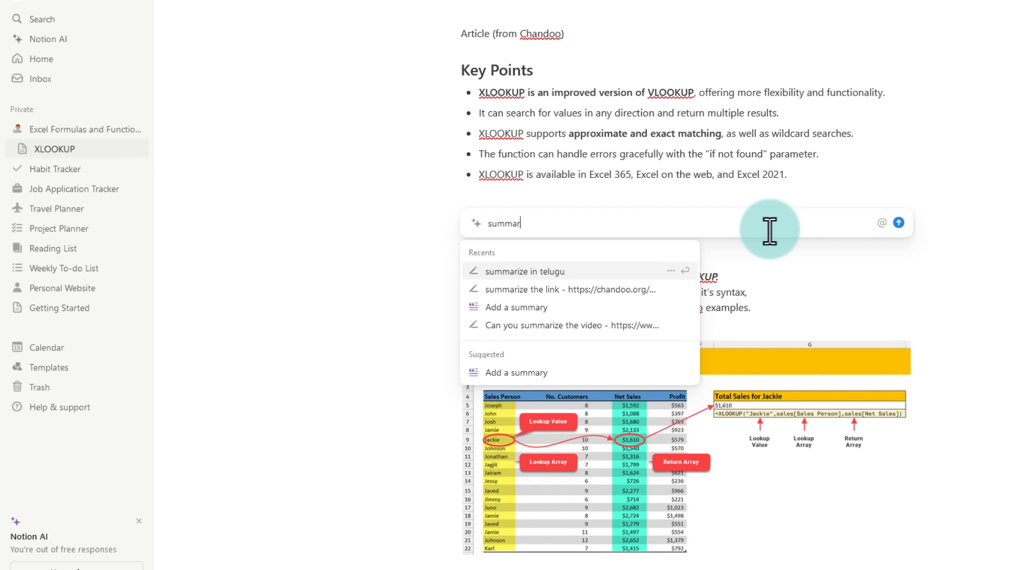
text(ize in t)
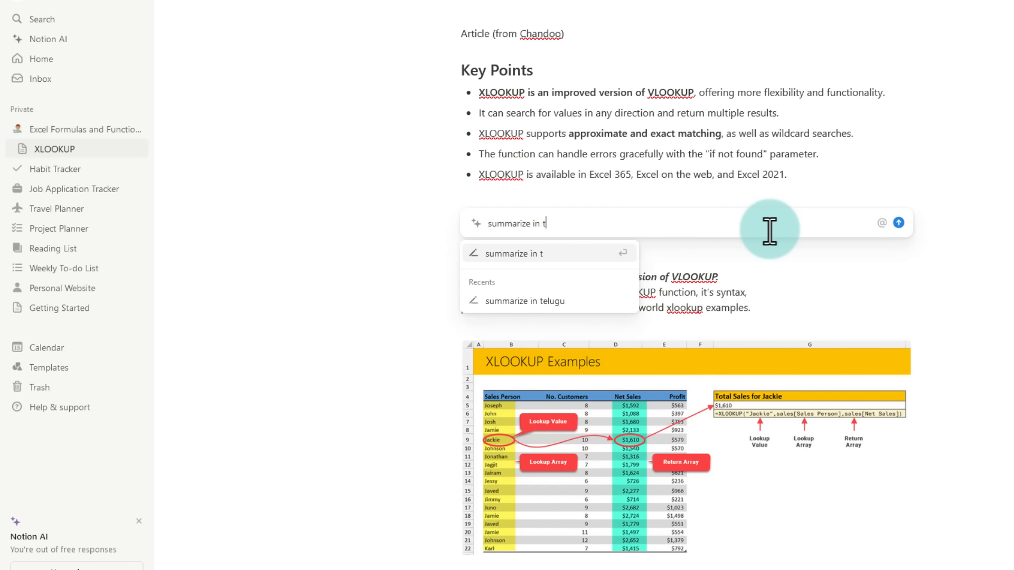
text(elugu)
key(Return)
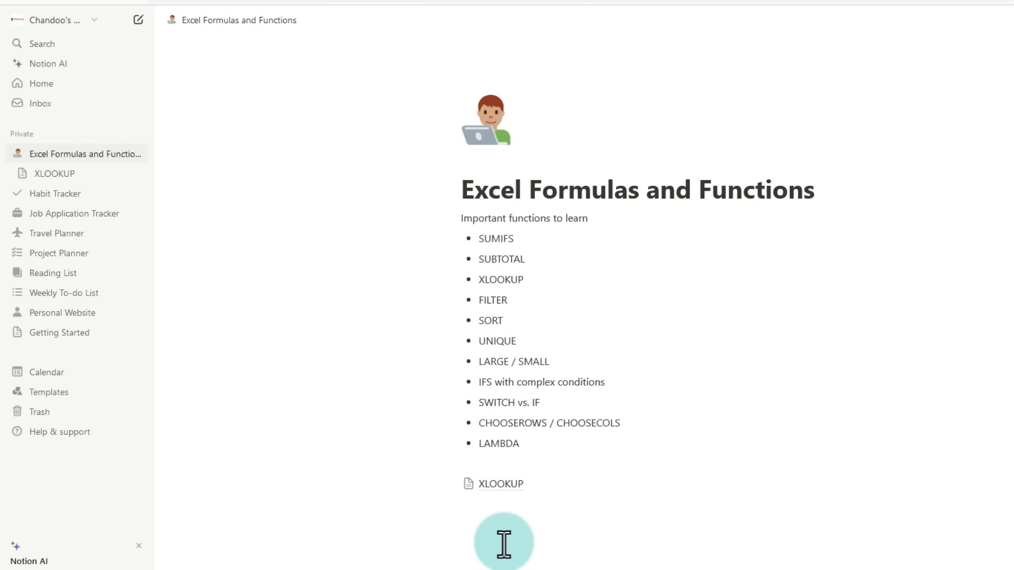
Below the XLOOKUP link on the Excel Formulas and Functions page, ask Notion AI "can you test me on XLOOKUP? Make 5 questions".
click(487, 518)
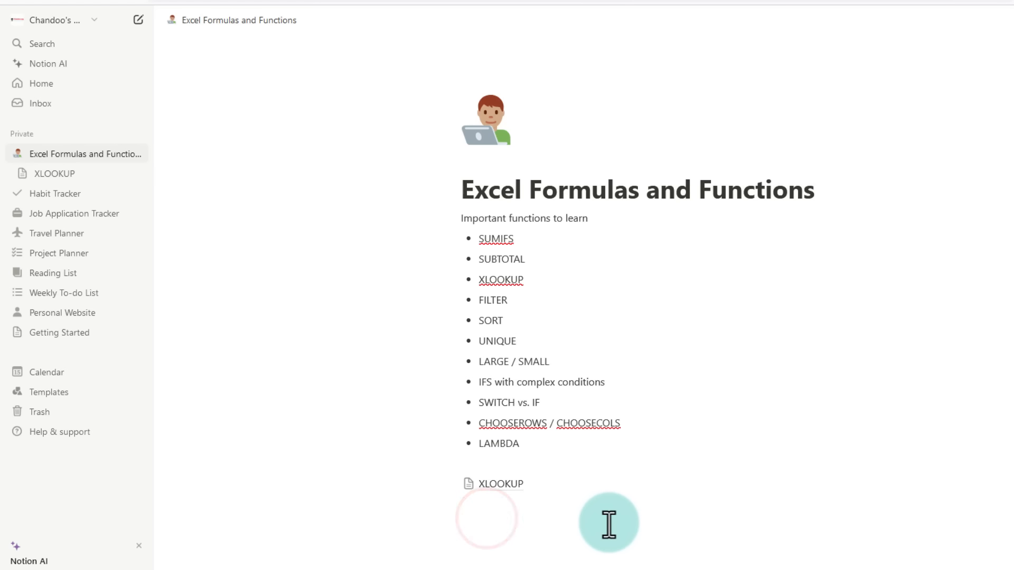
key(space)
text(can)
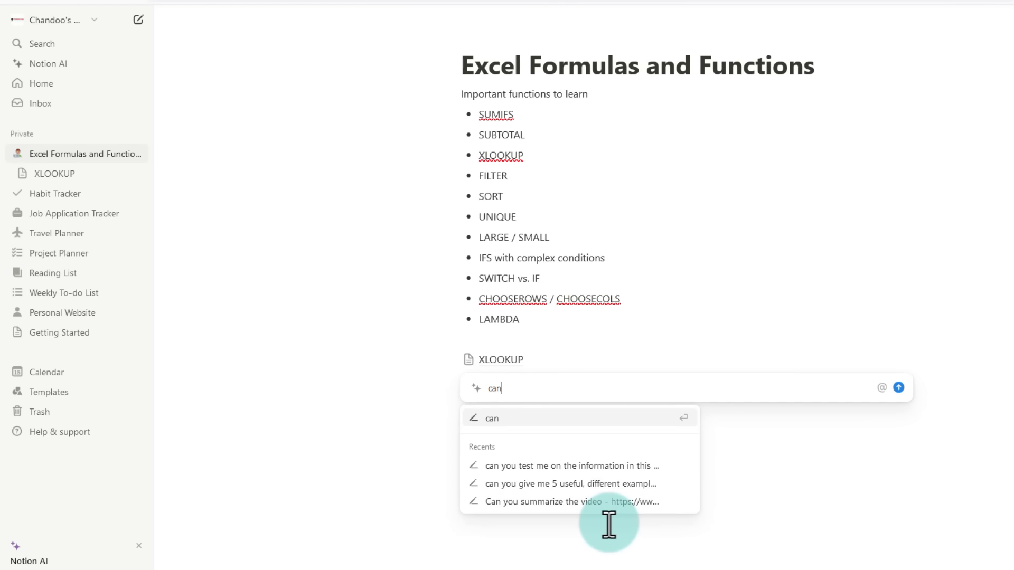
text( you test me on)
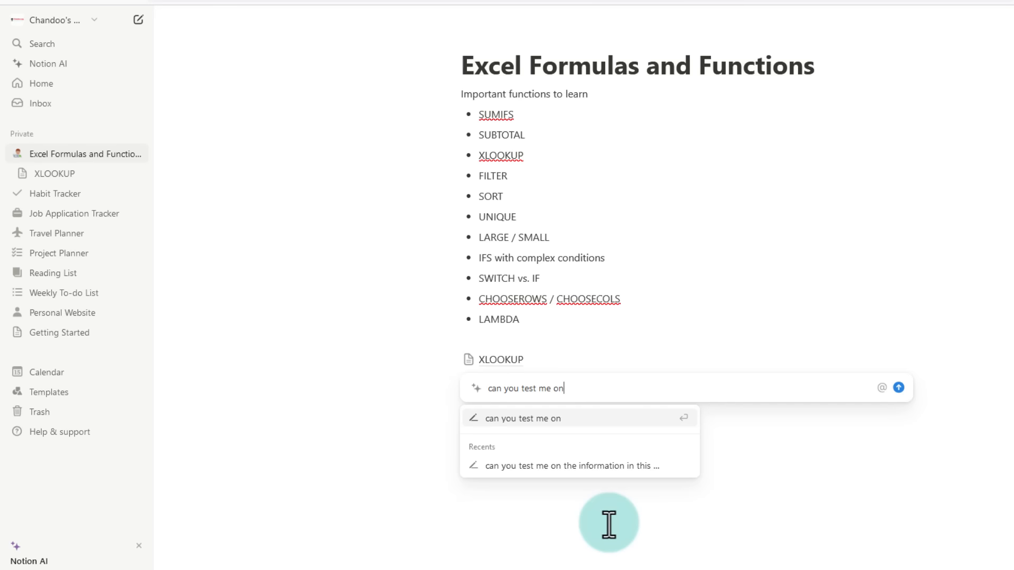
text( XLOOKUP? Make 5 qu)
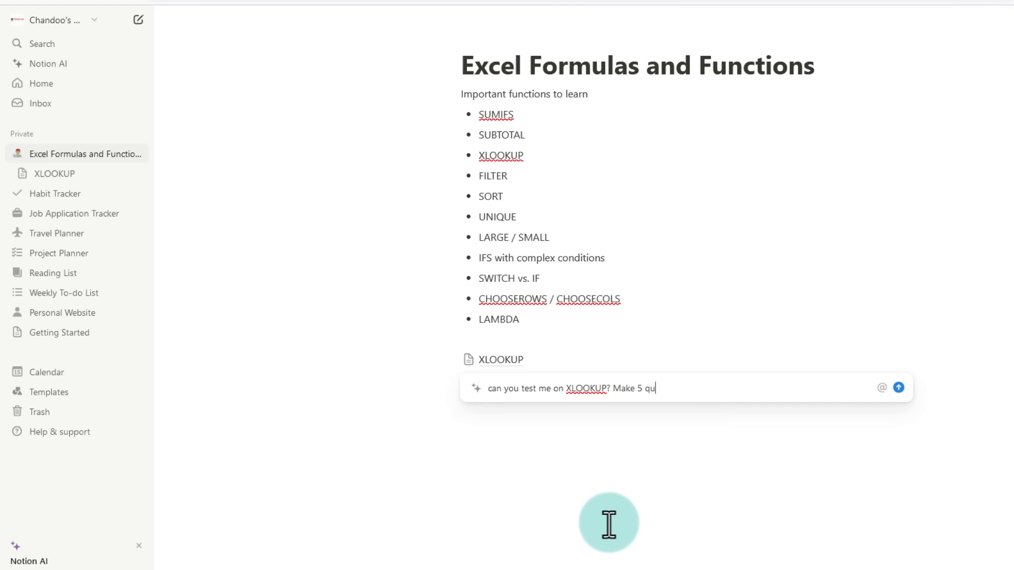
text(estions)
key(Return)
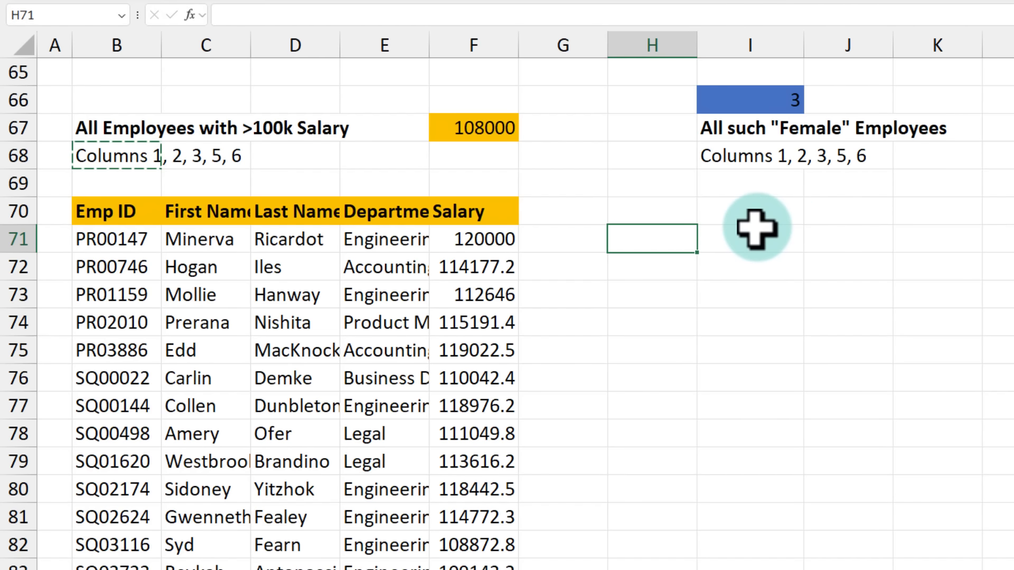
Switch to Excel, review the "Female" employees question in I67:I68, and start a formula in I71 with =FILTER(staff.
click(742, 132)
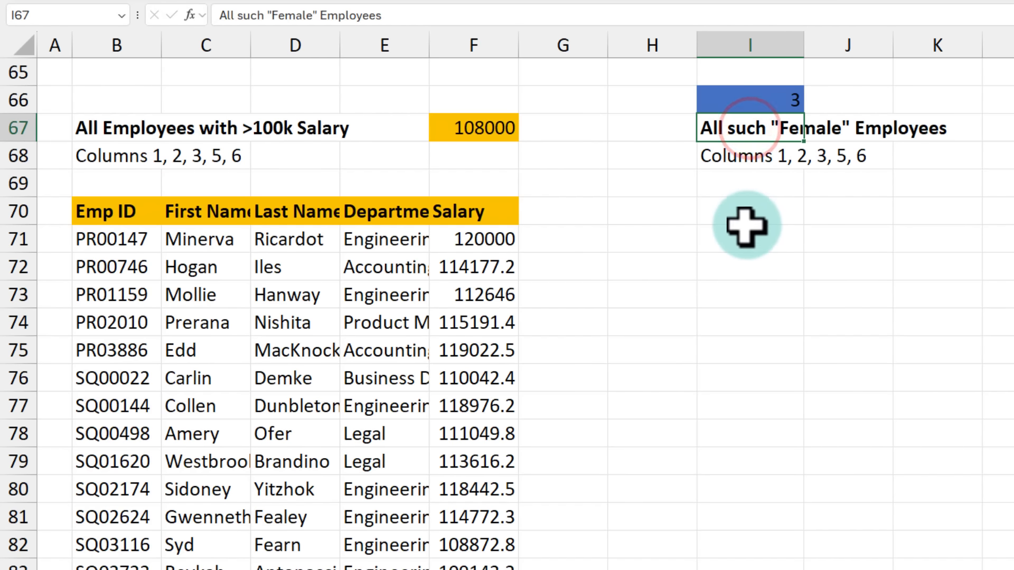
click(734, 158)
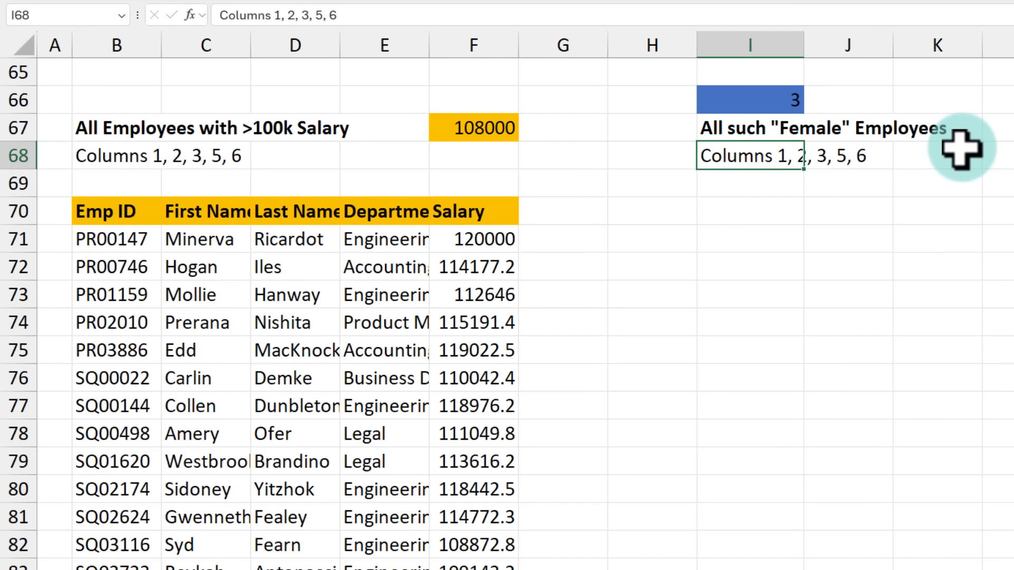
key(Down)
key(Down)
key(Down)
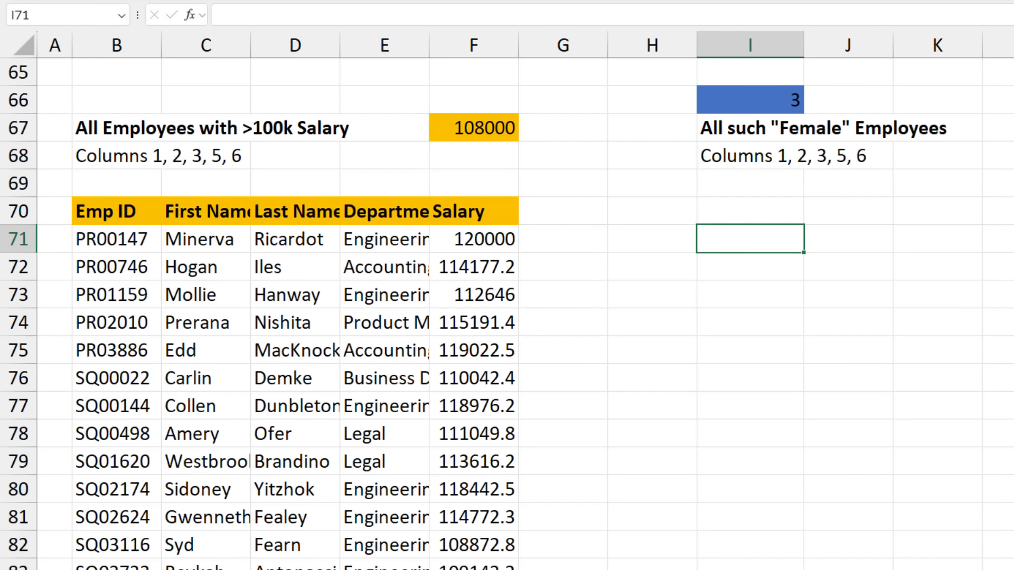
text(=)
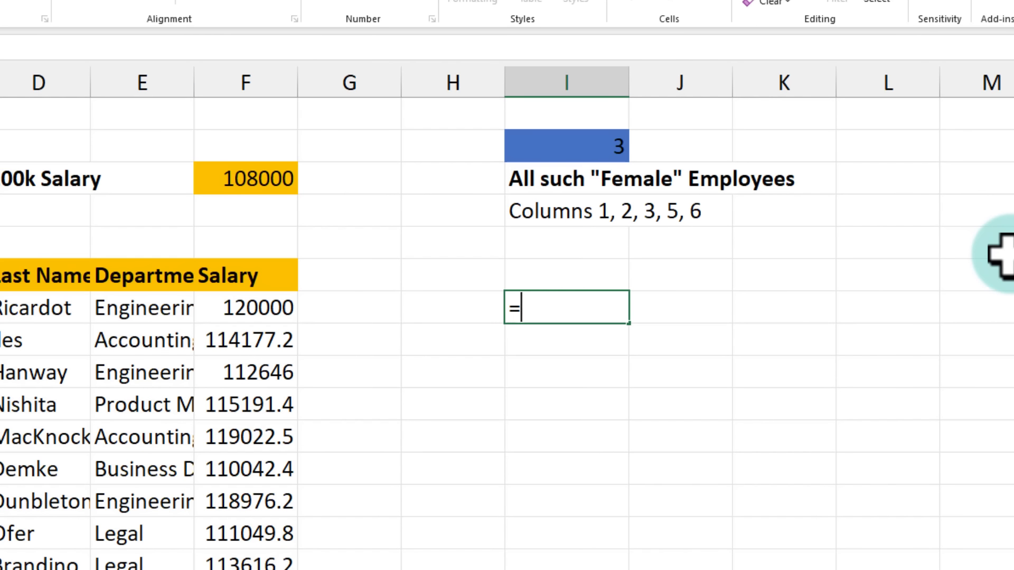
text(fil)
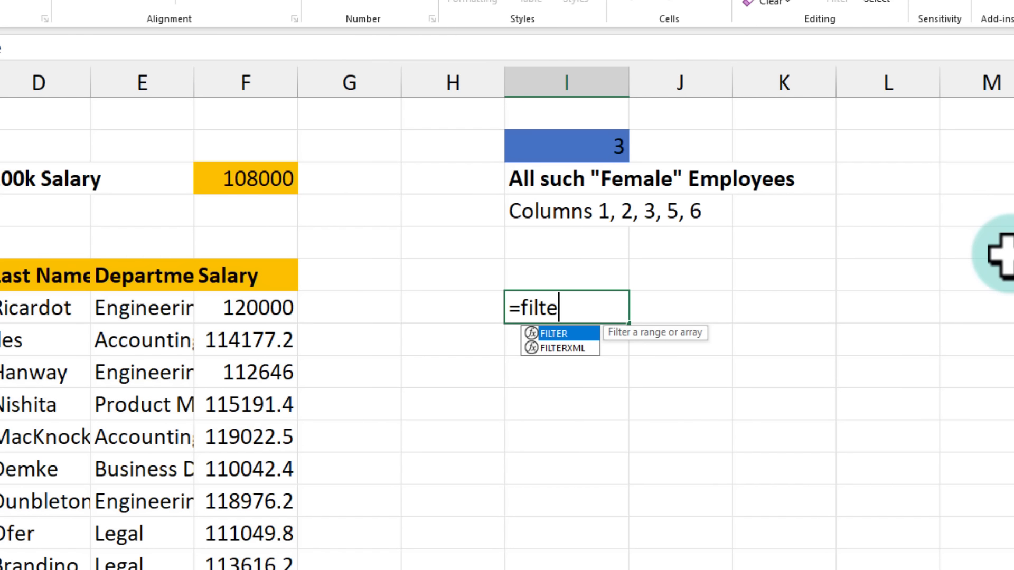
text(te)
key(Tab)
text(staff)
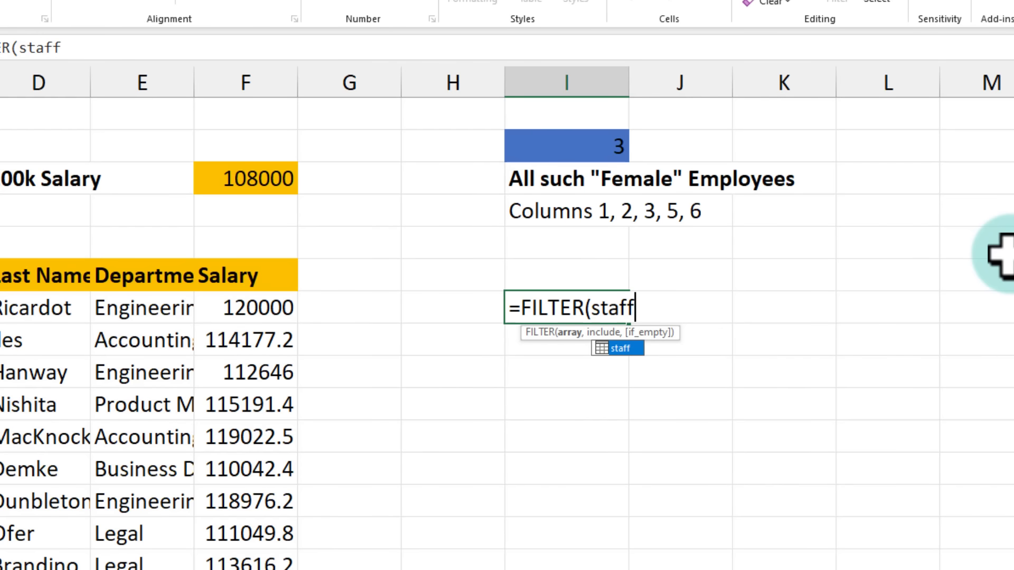
Add the parenthesised condition (staff[Salary]>F67) as the include argument of the FILTER formula in I71.
text(, staf)
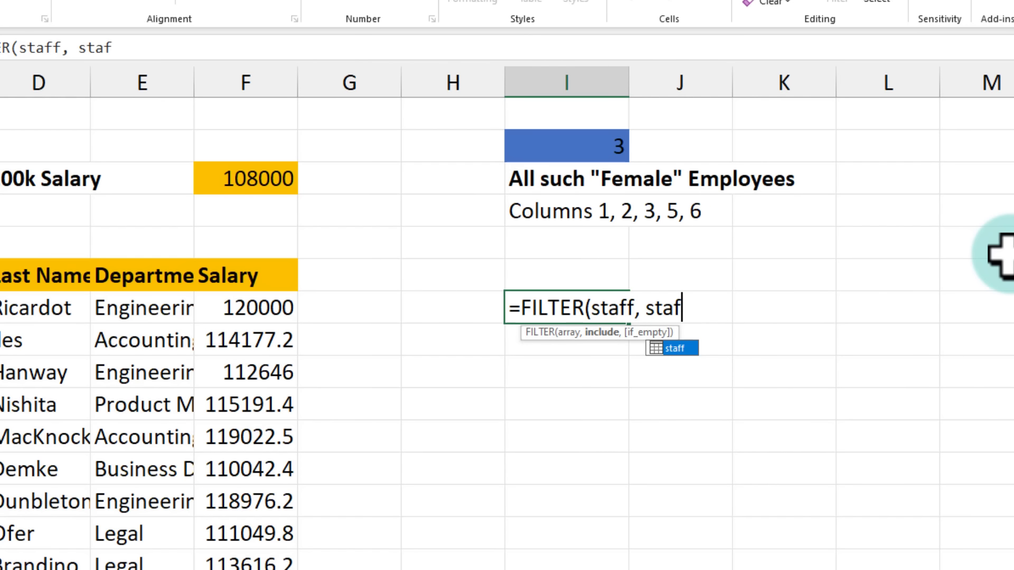
text(f[sa)
key(Tab)
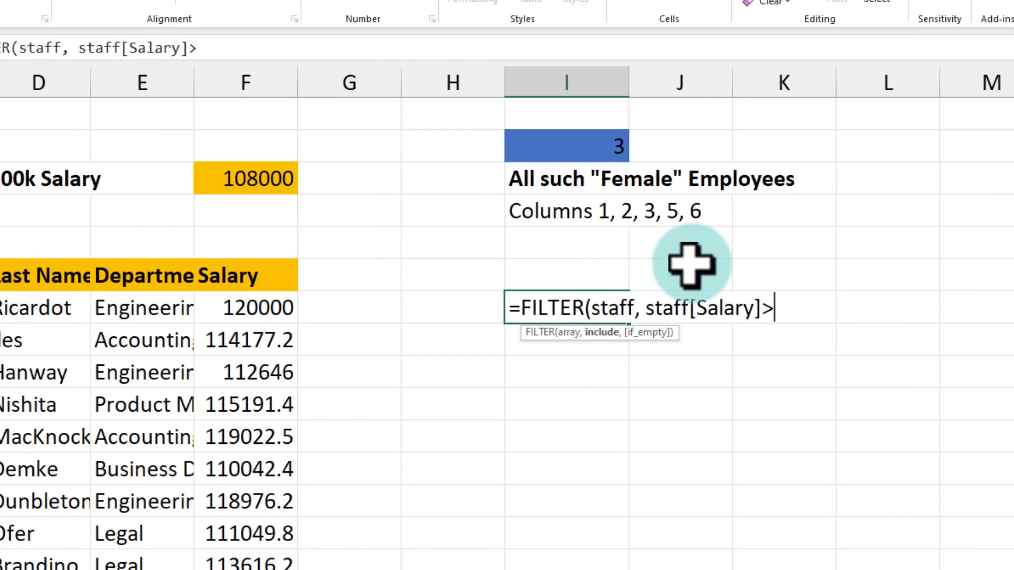
click(264, 185)
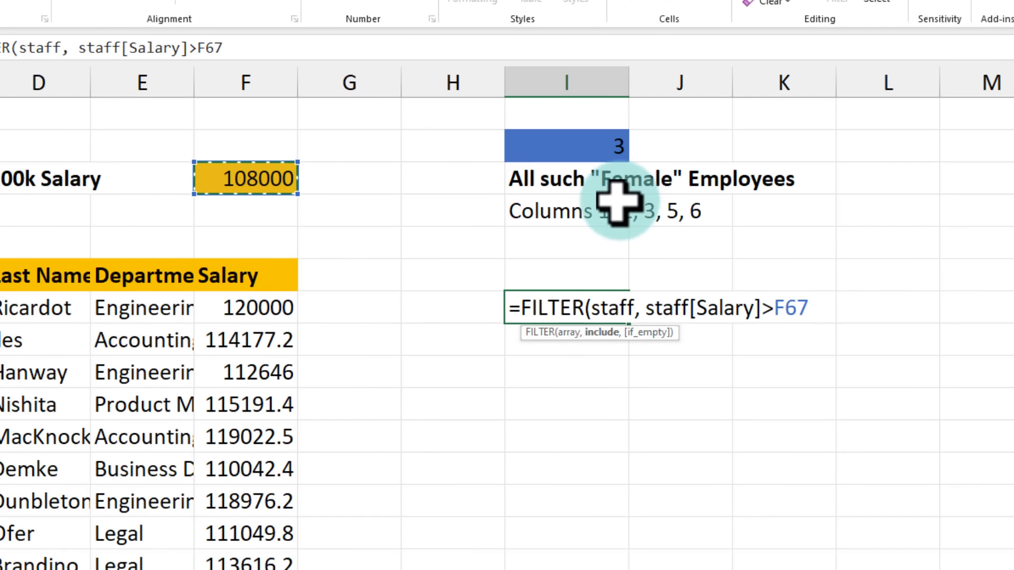
click(646, 308)
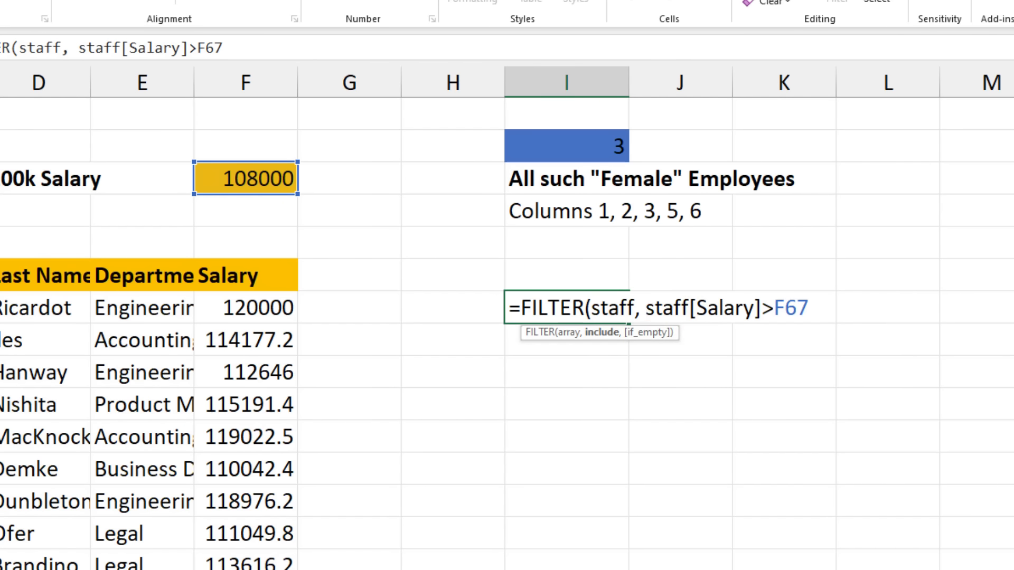
text(()
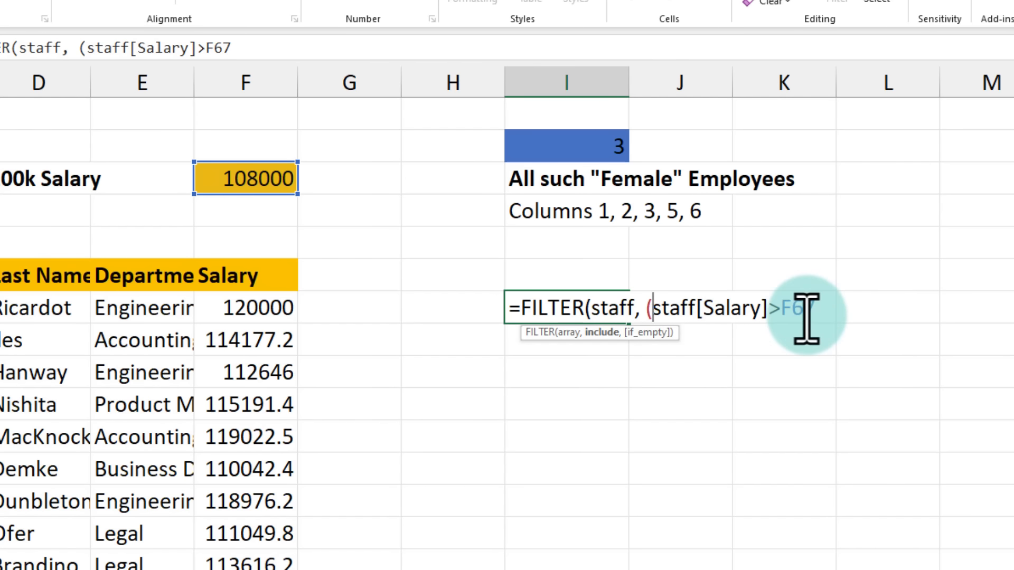
click(819, 309)
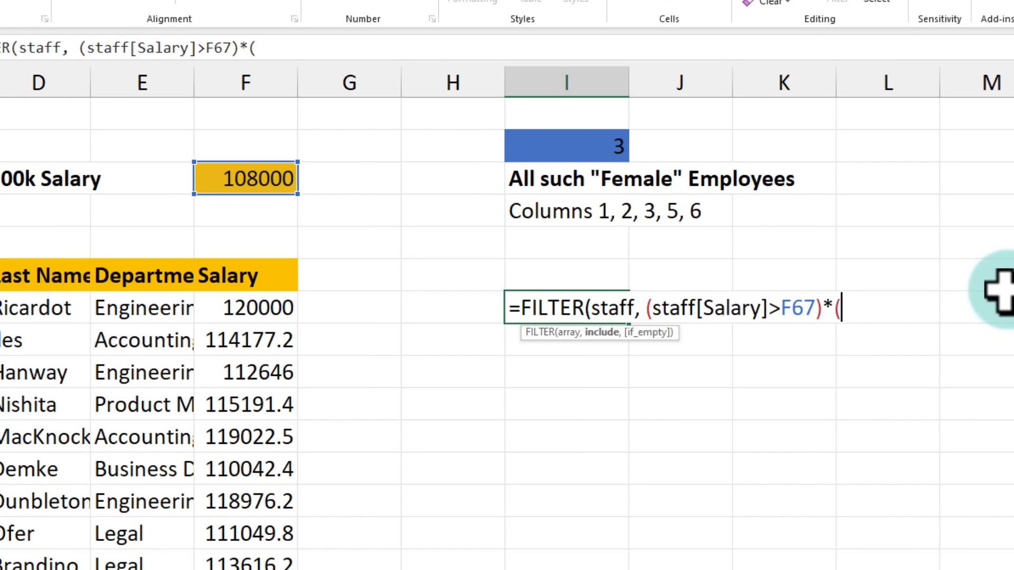
Multiply the salary condition by a second condition, (staff[Gender]="Female"), in the FILTER formula.
text(s)
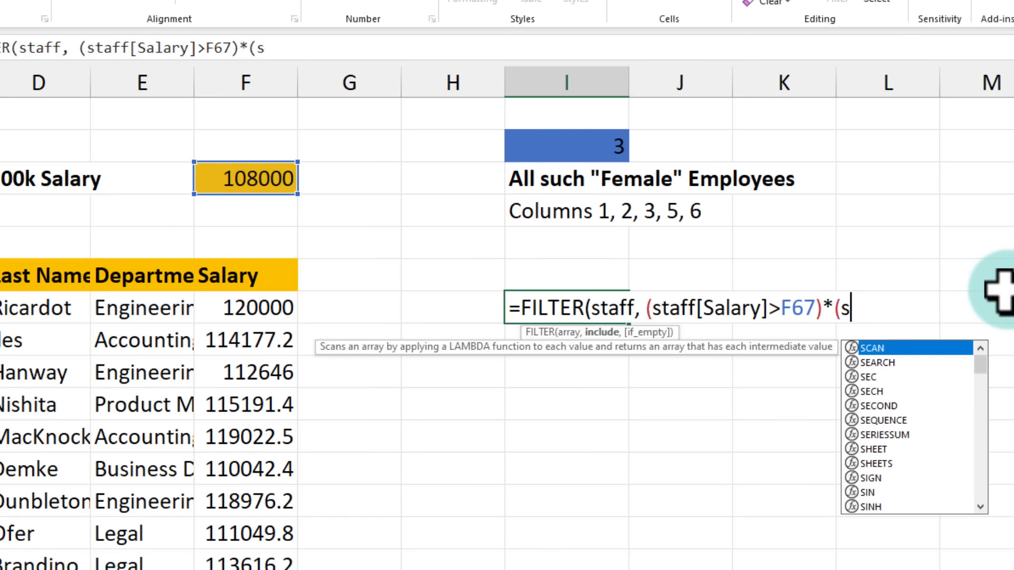
text(t)
key(Tab)
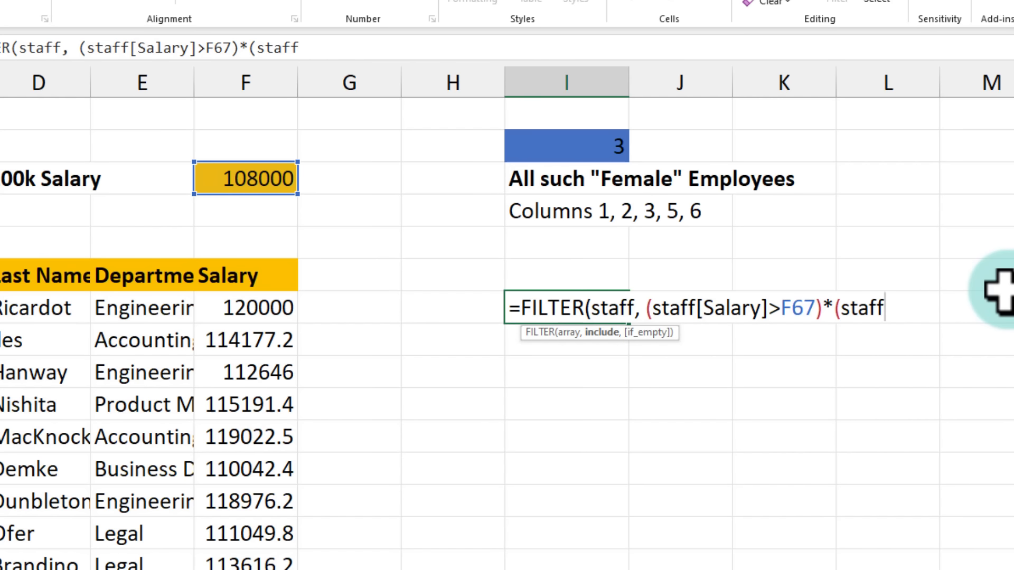
text([ge)
key(Tab)
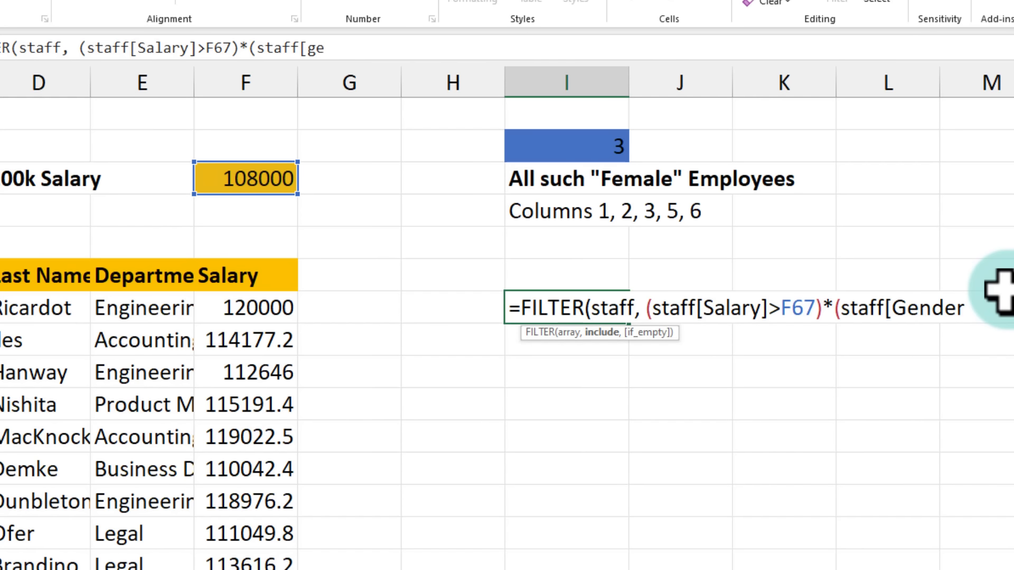
text(]="Fema)
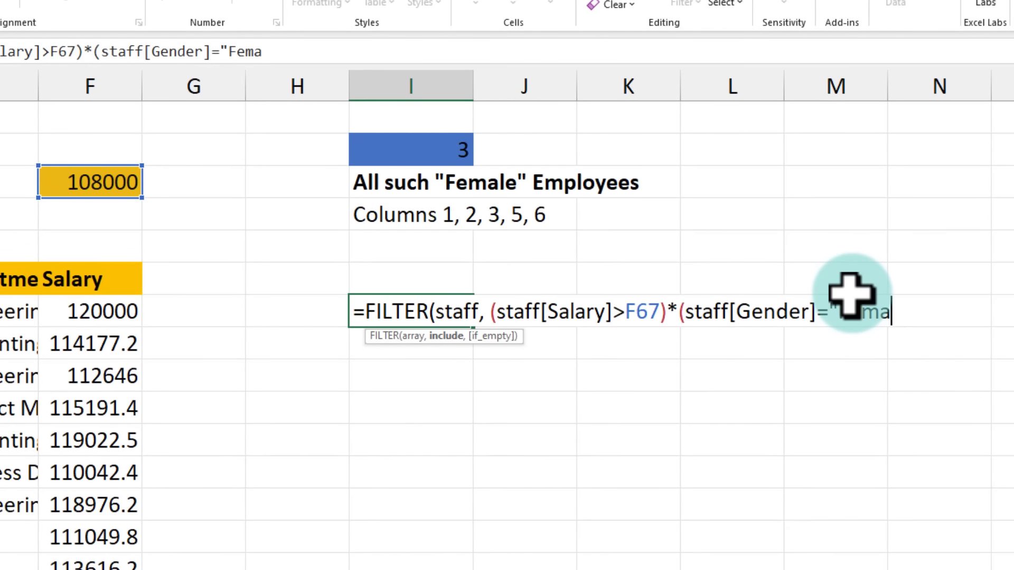
text(le"))
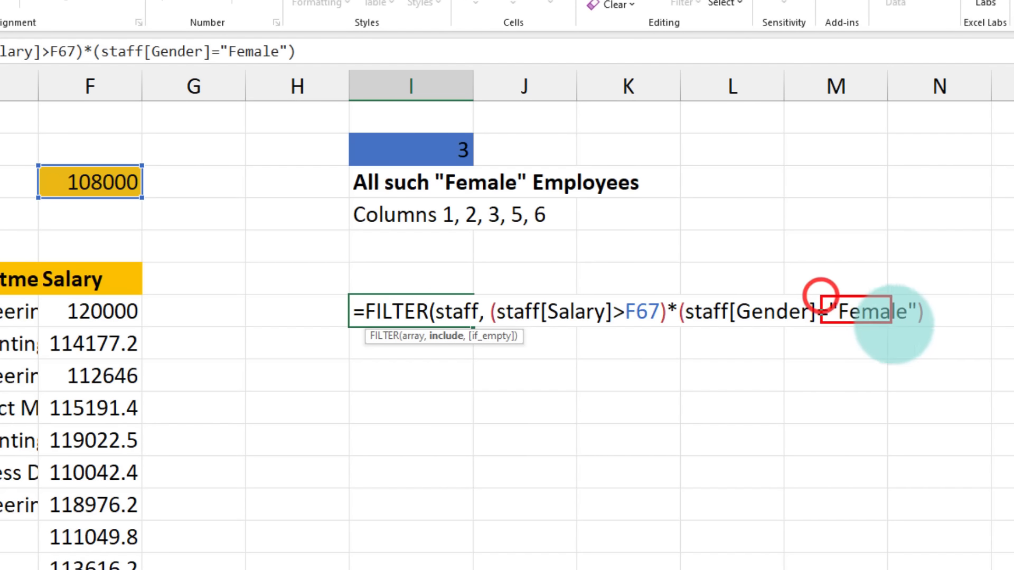
drag(894, 324, 922, 325)
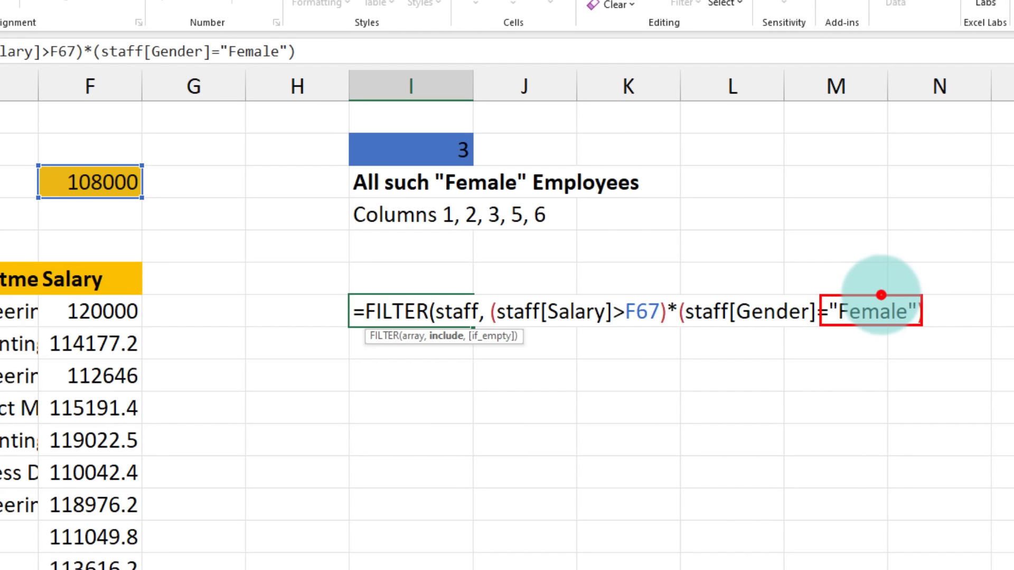
mouse_move(881, 295)
mouse_down()
mouse_move(697, 161)
mouse_move(785, 165)
mouse_up()
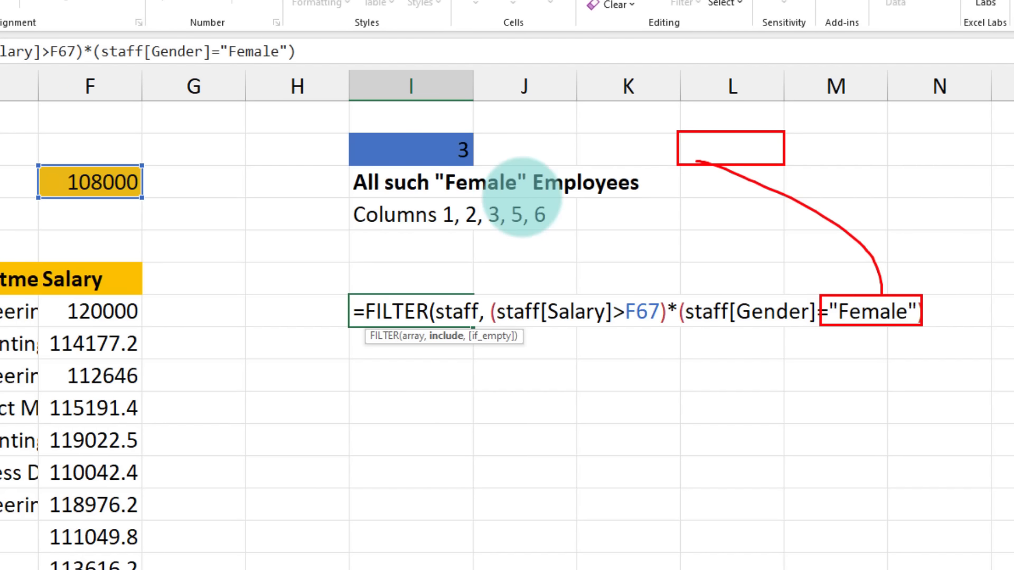
key(Escape)
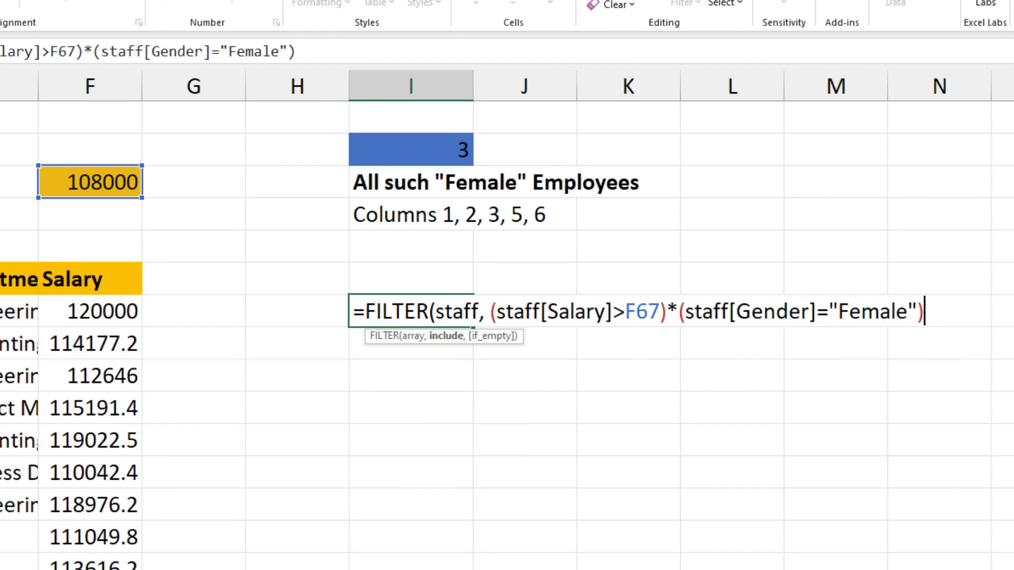
Close and commit the FILTER formula in I71, and check the Gender column of the spilled results.
text())
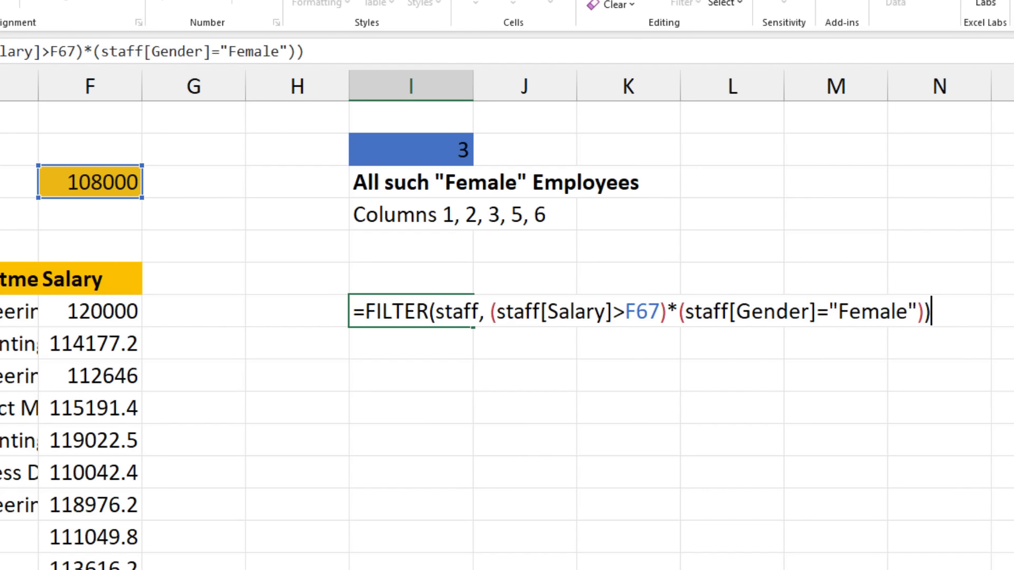
key(ctrl+Return)
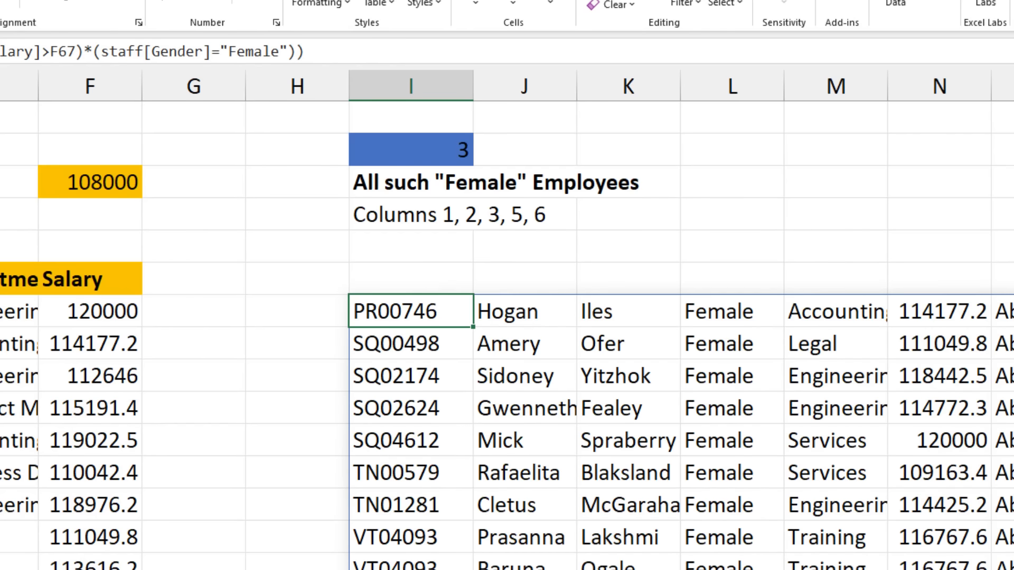
scroll(507, 320, right, 6)
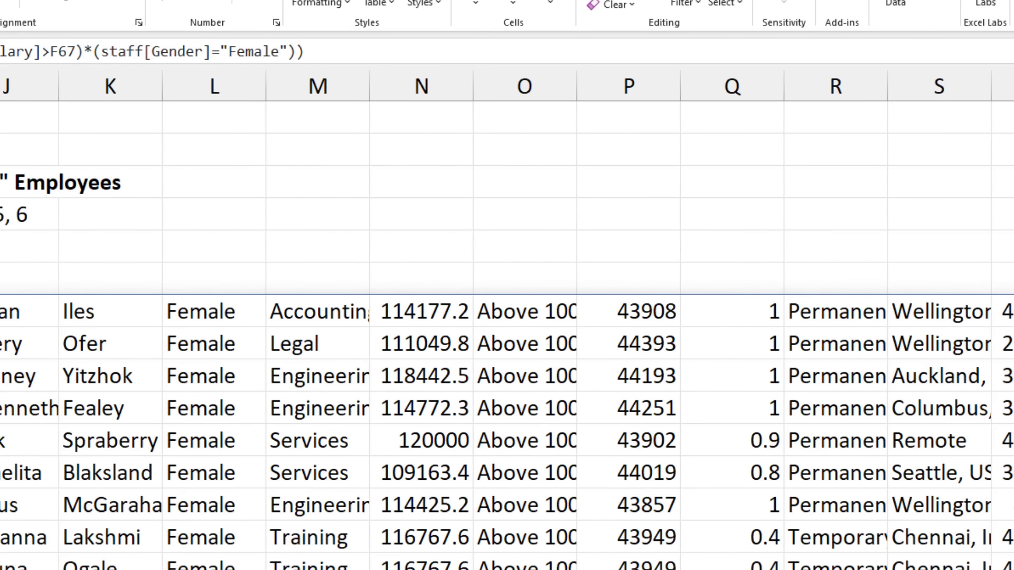
scroll(430, 403, left, 2)
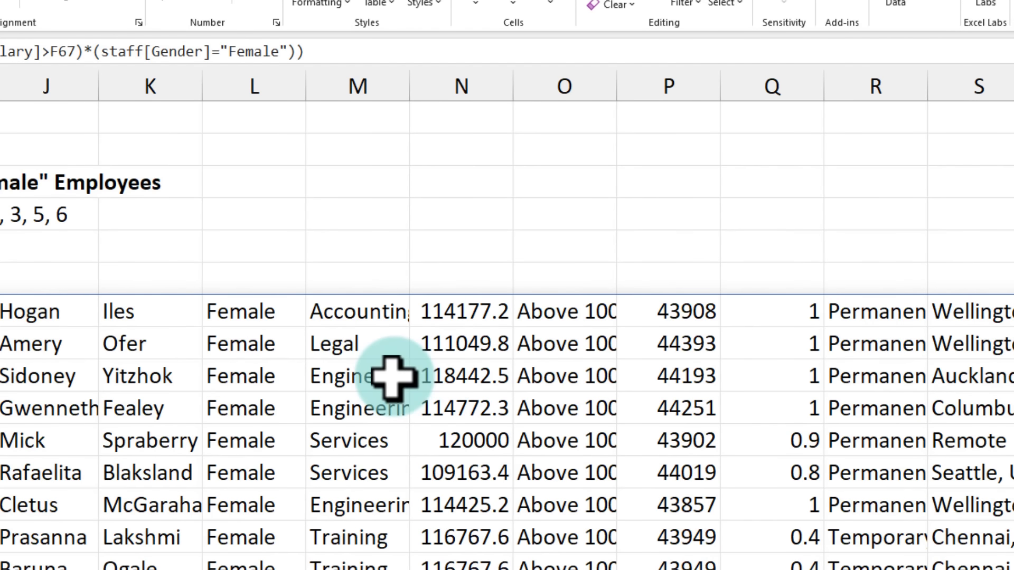
mouse_move(199, 295)
mouse_down()
mouse_move(275, 518)
mouse_move(304, 569)
mouse_up()
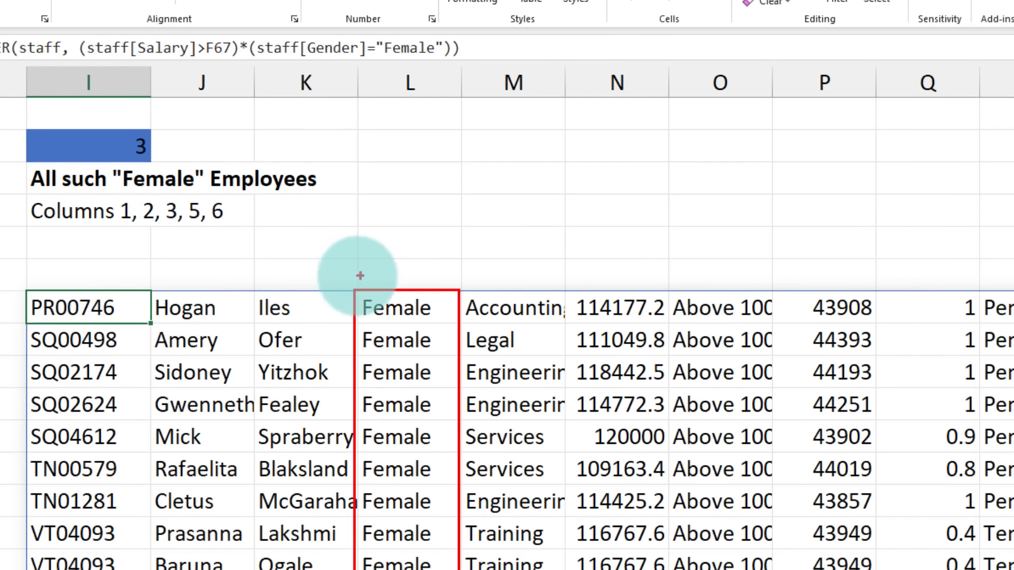
Change the column note in I68 to "Columns 1, 2, 3, 4, 5, 6".
double_click(77, 209)
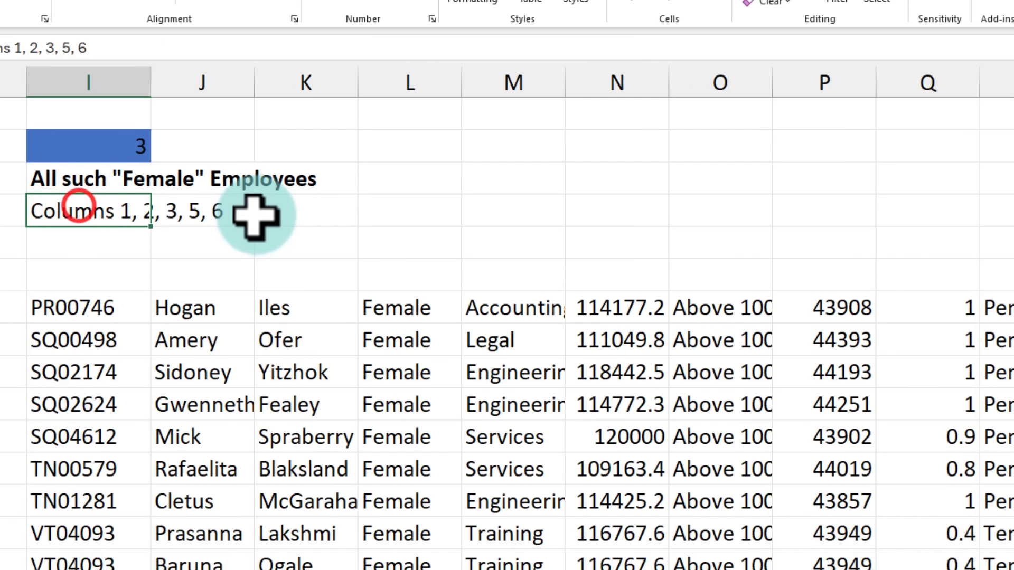
click(186, 211)
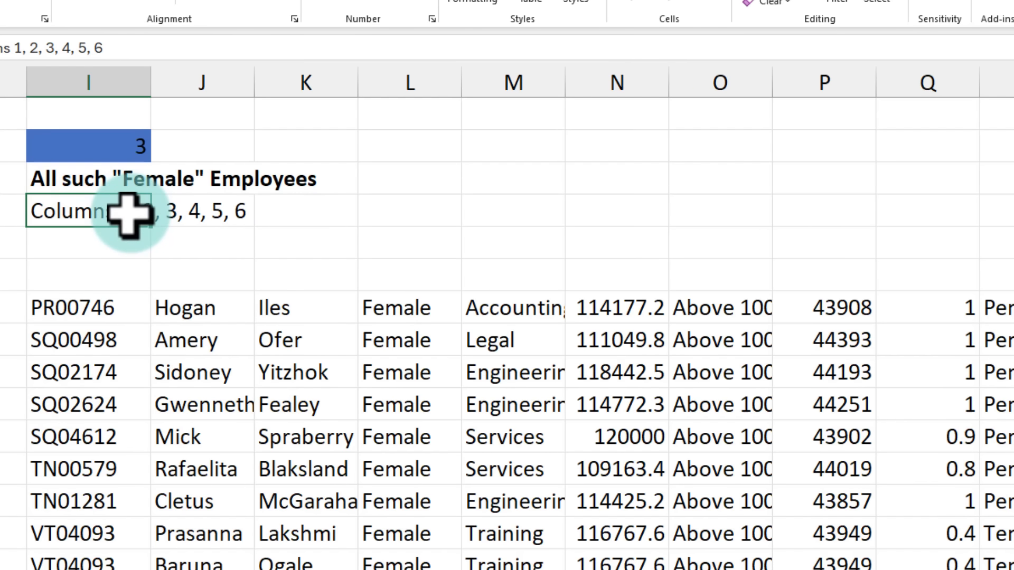
Reopen the I71 formula and begin a column range in its array argument with staff[[Emp ID].
click(73, 299)
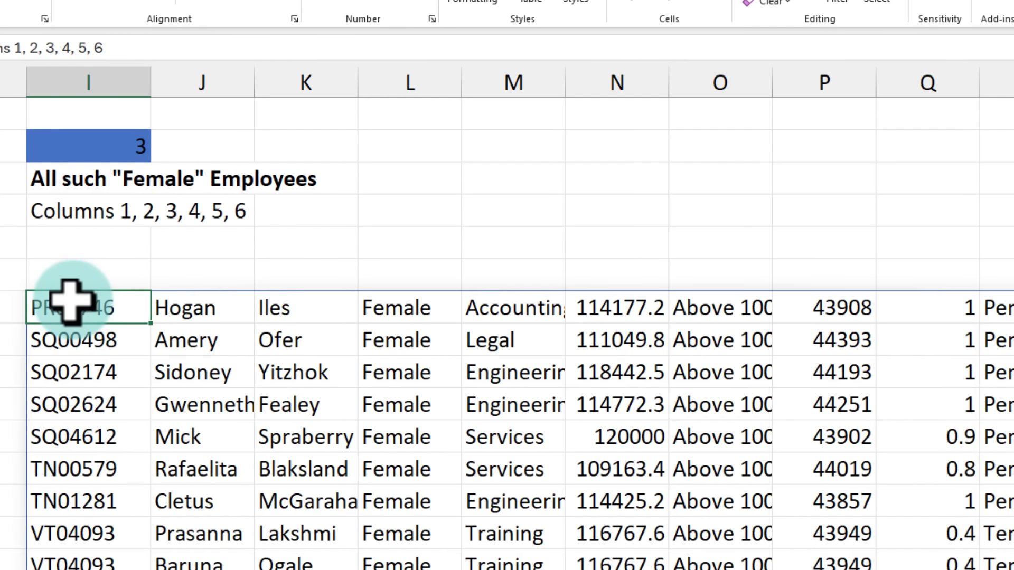
key(F2)
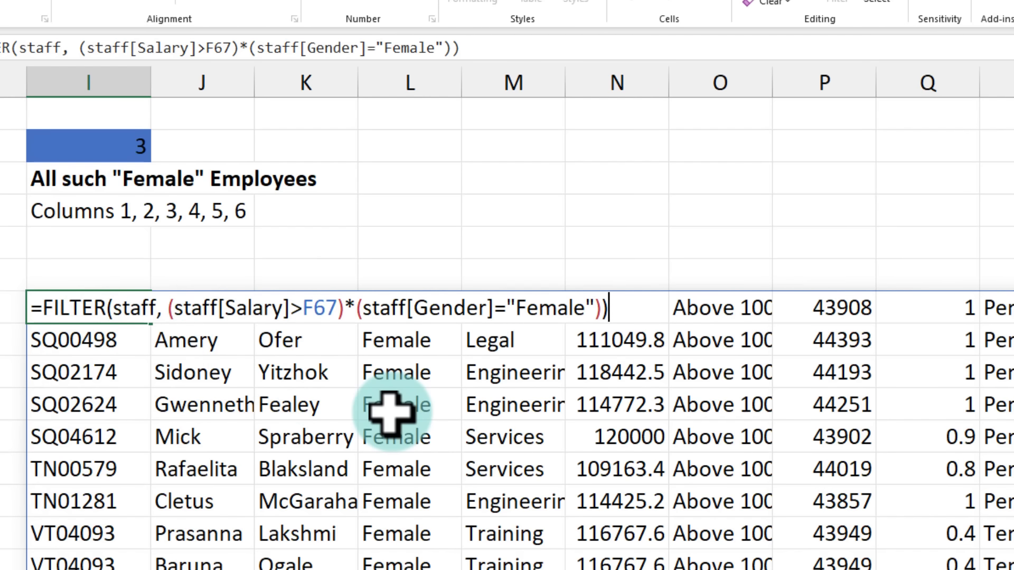
double_click(132, 307)
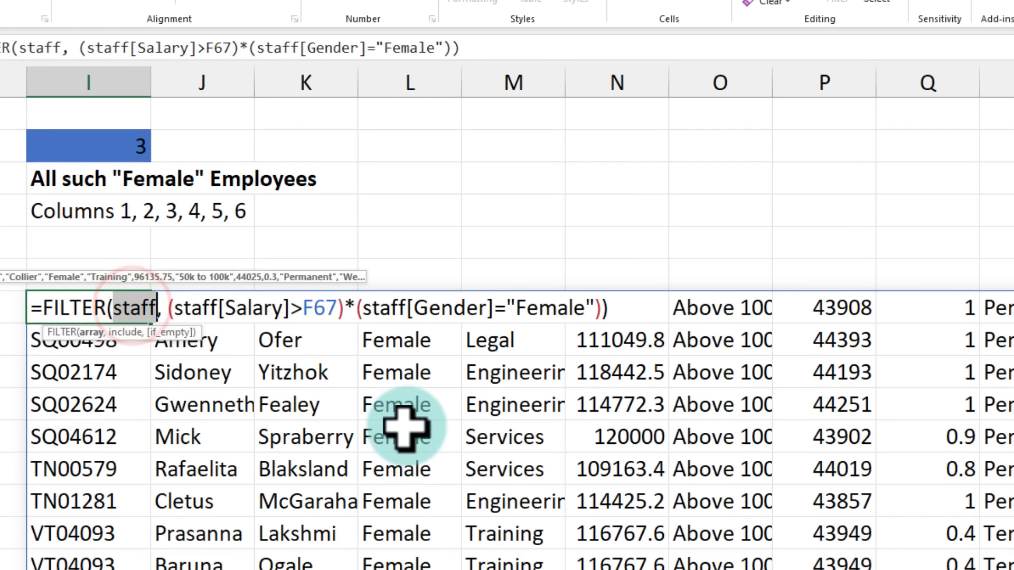
click(161, 309)
click(157, 308)
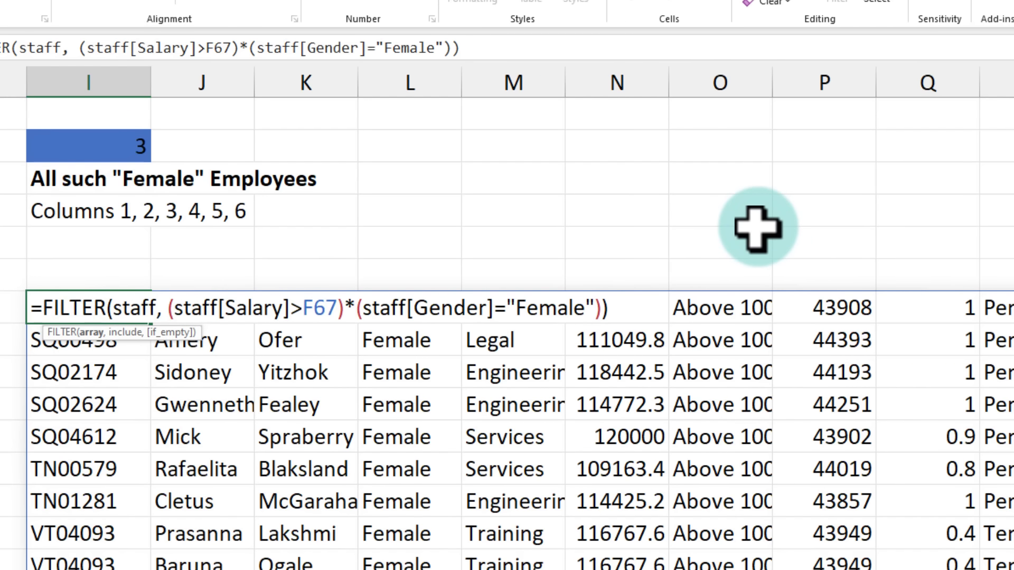
text([)
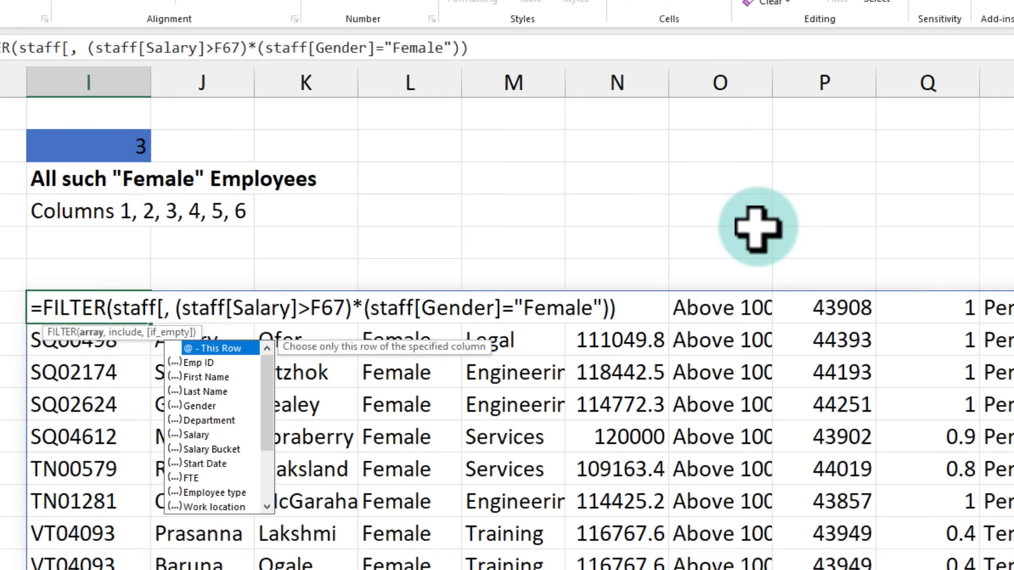
text([)
key(Down)
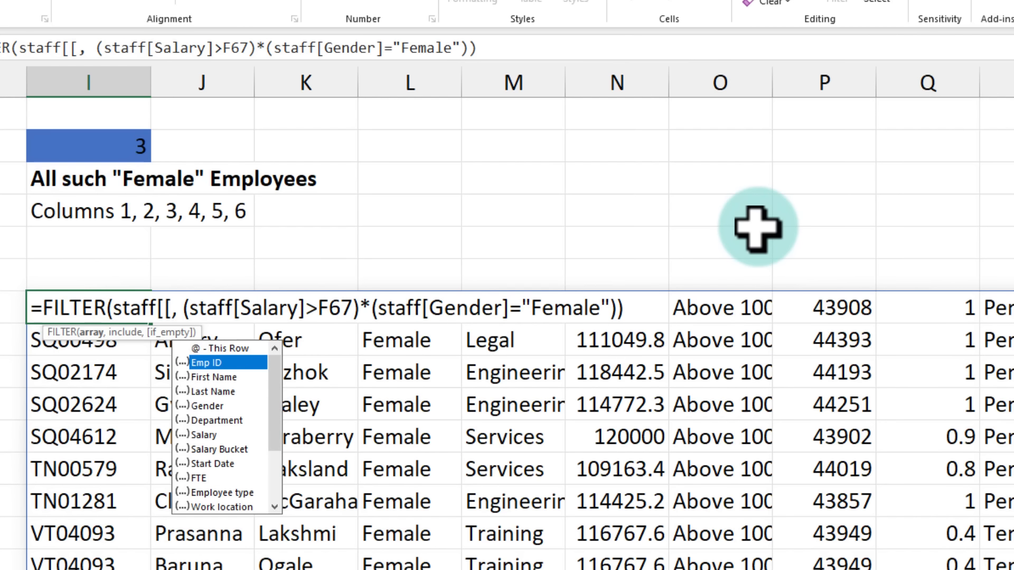
key(Tab)
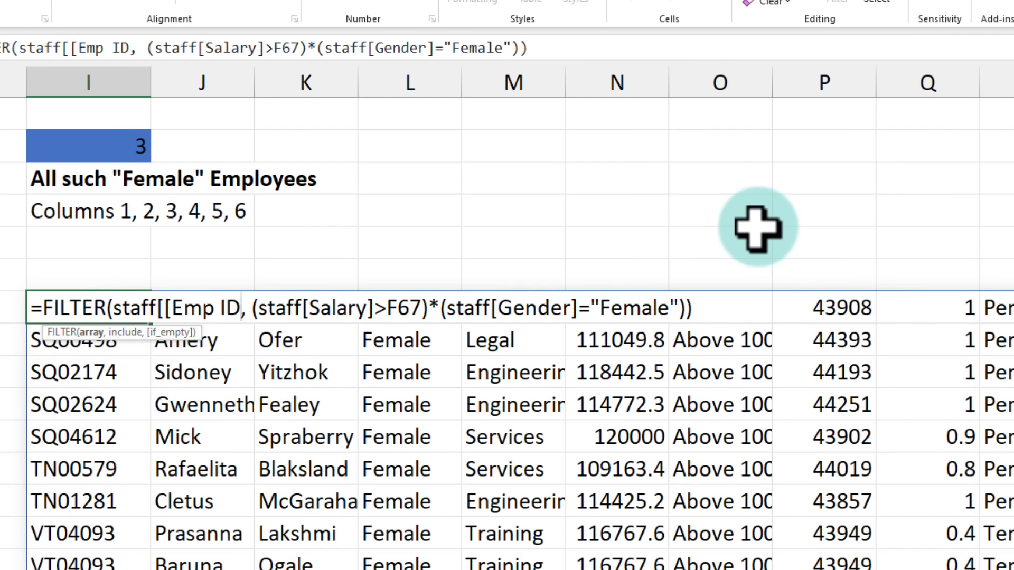
text(])
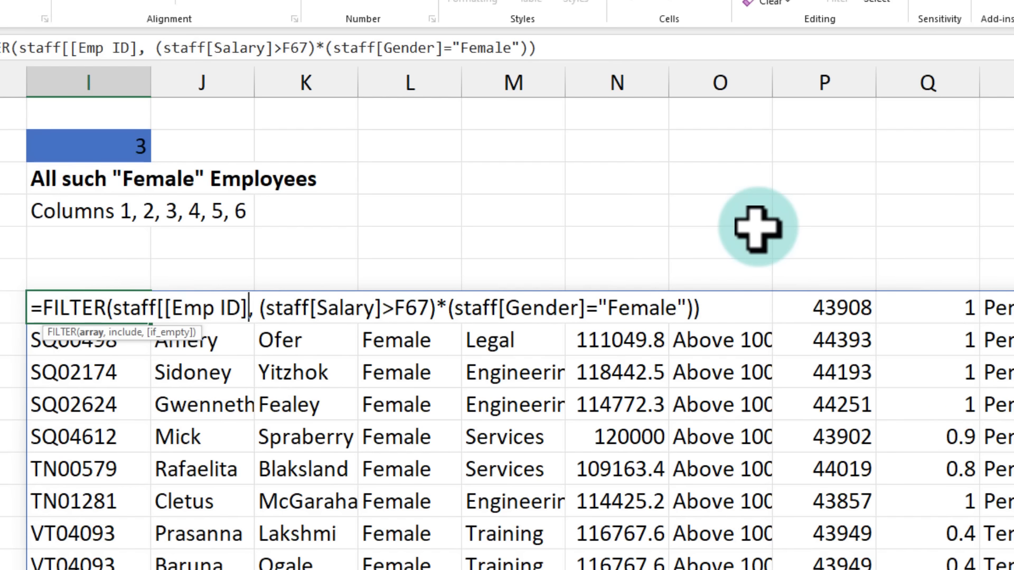
Complete the array argument's column range through Salary so it reads staff[[Emp ID]:[Salary]].
text(:[)
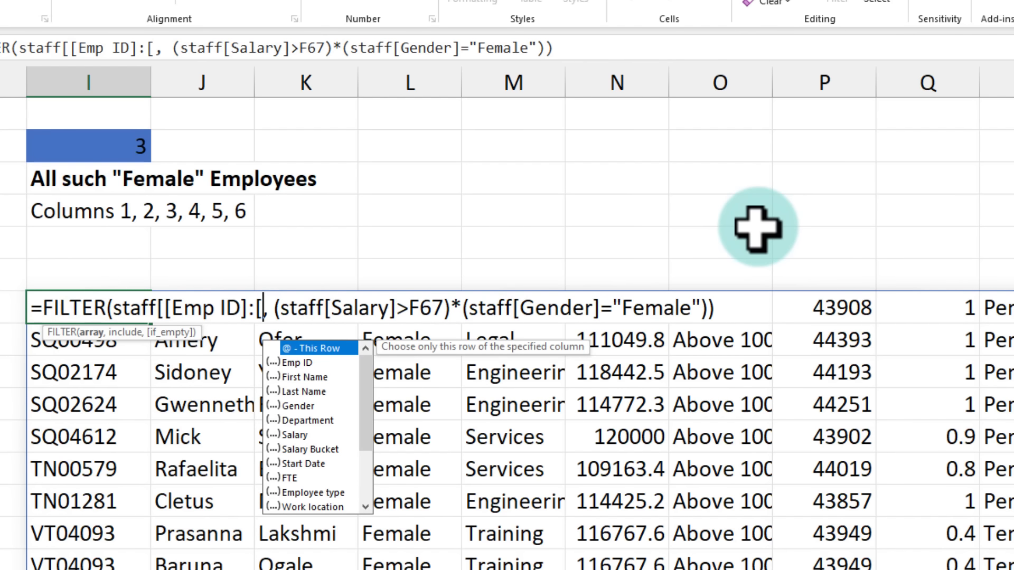
key(Down)
key(Down)
key(Down)
key(Down)
key(Down)
key(Down)
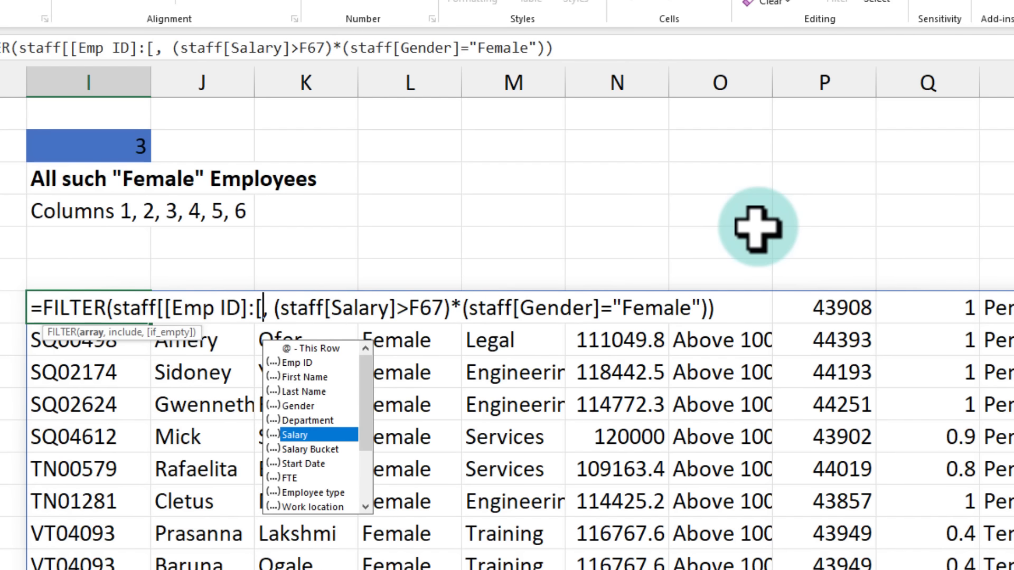
key(Tab)
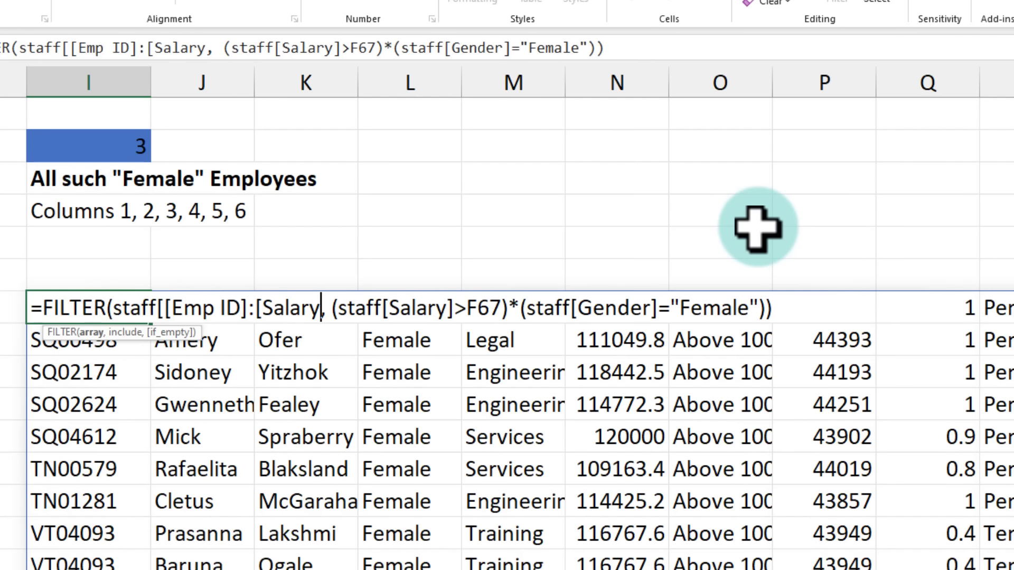
text(])
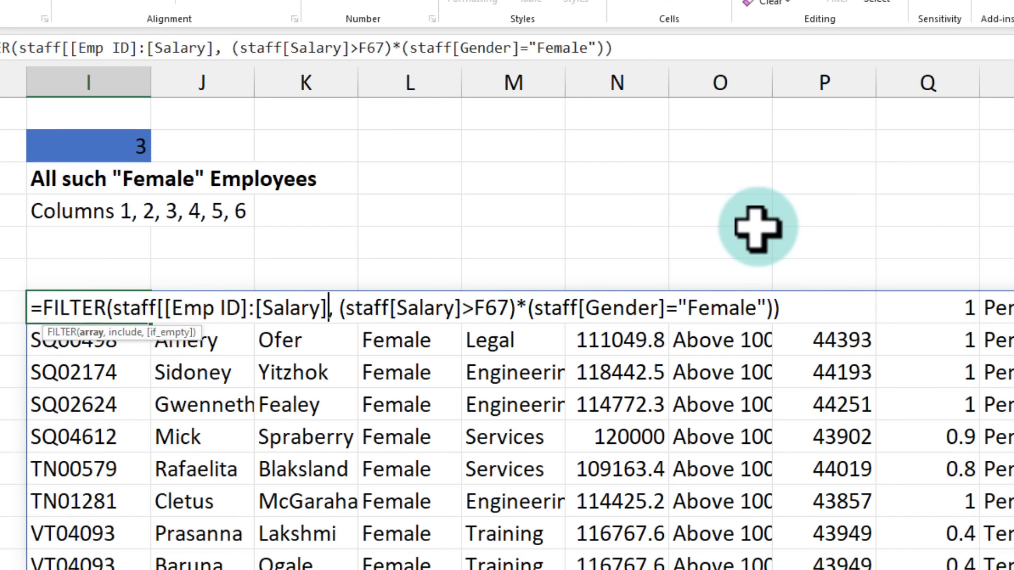
text(])
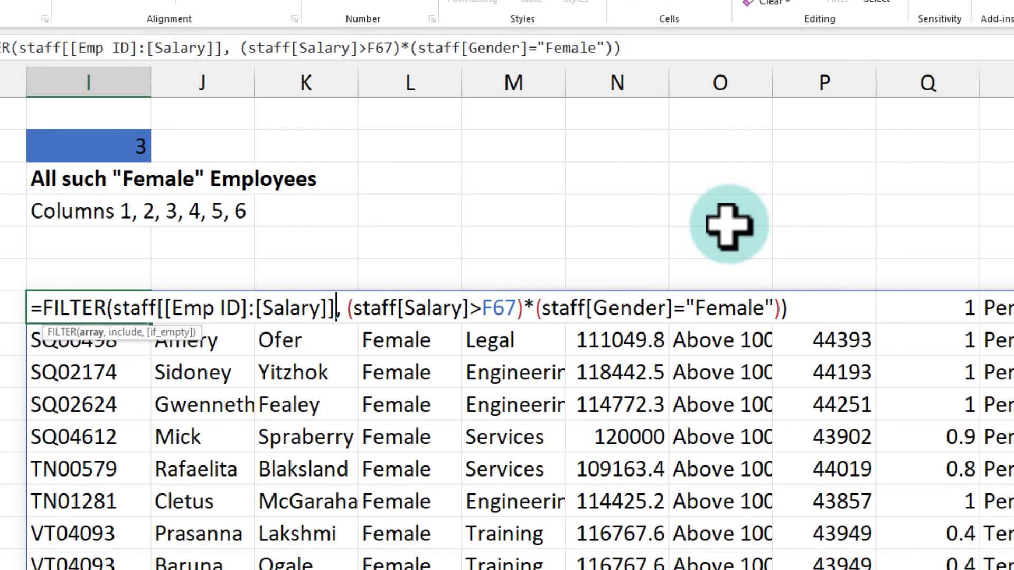
click(155, 307)
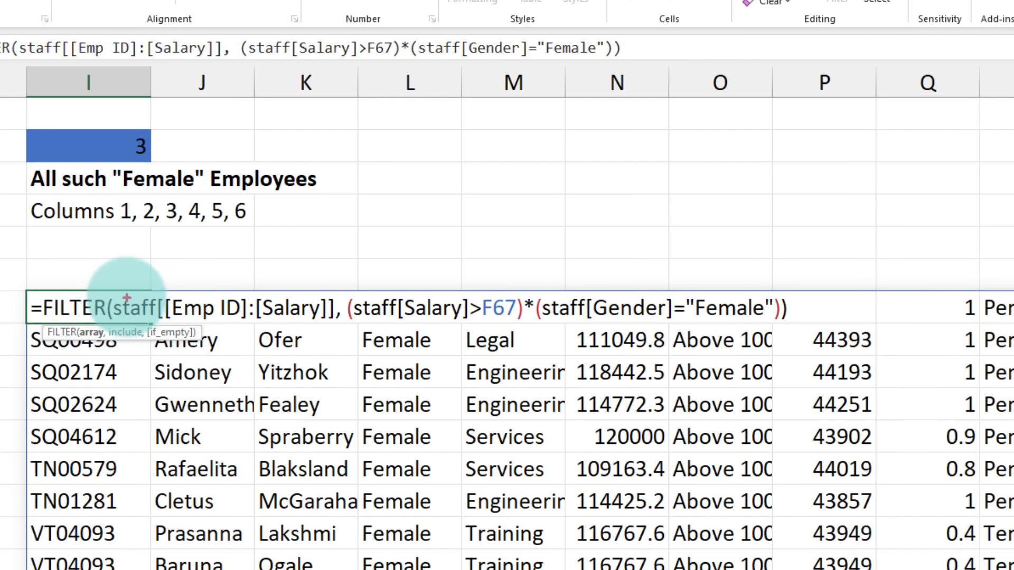
Commit the I71 FILTER formula with the array staff[[Emp ID]:[Salary]], and review its spilled columns and arguments.
mouse_move(113, 298)
mouse_down()
mouse_move(125, 318)
mouse_move(155, 320)
mouse_move(172, 297)
mouse_move(326, 296)
mouse_up()
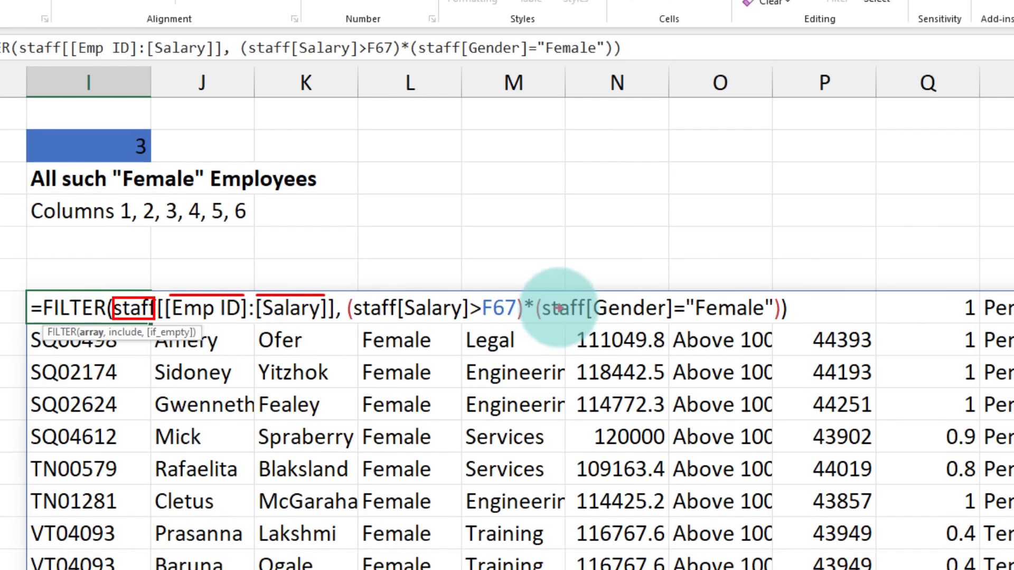
key(ctrl+Return)
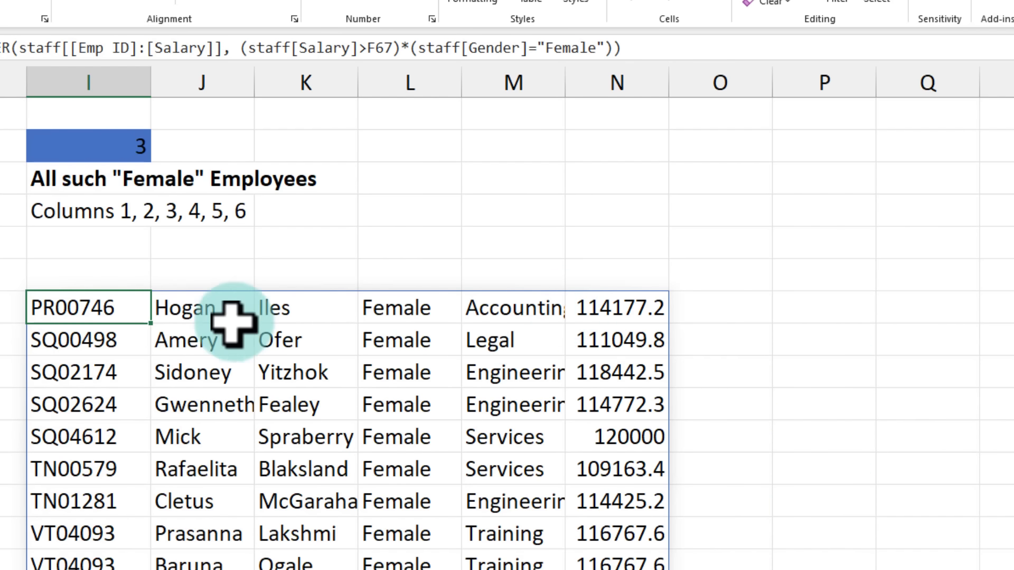
drag(113, 306, 626, 567)
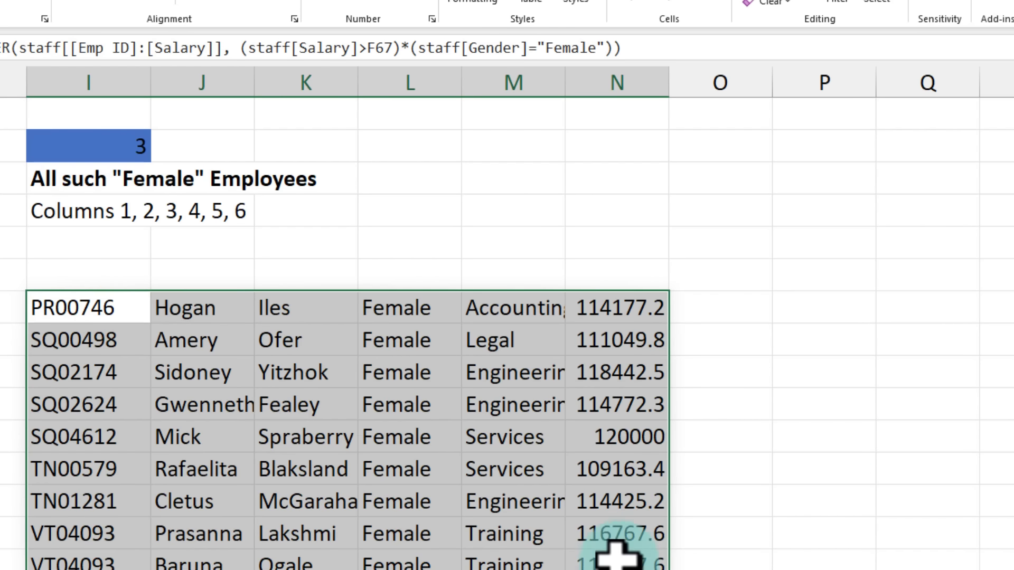
click(98, 312)
key(F2)
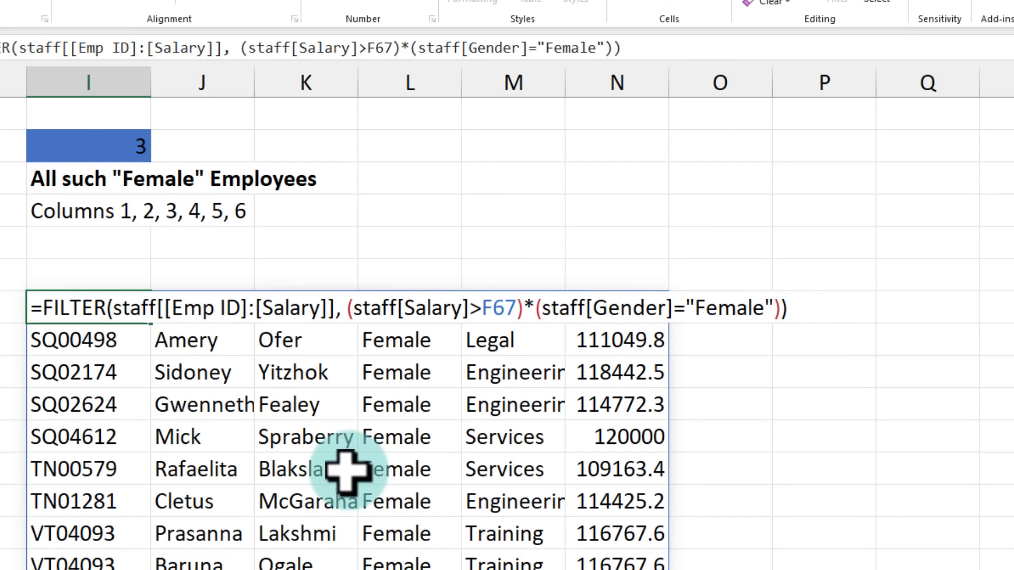
key(ctrl+Return)
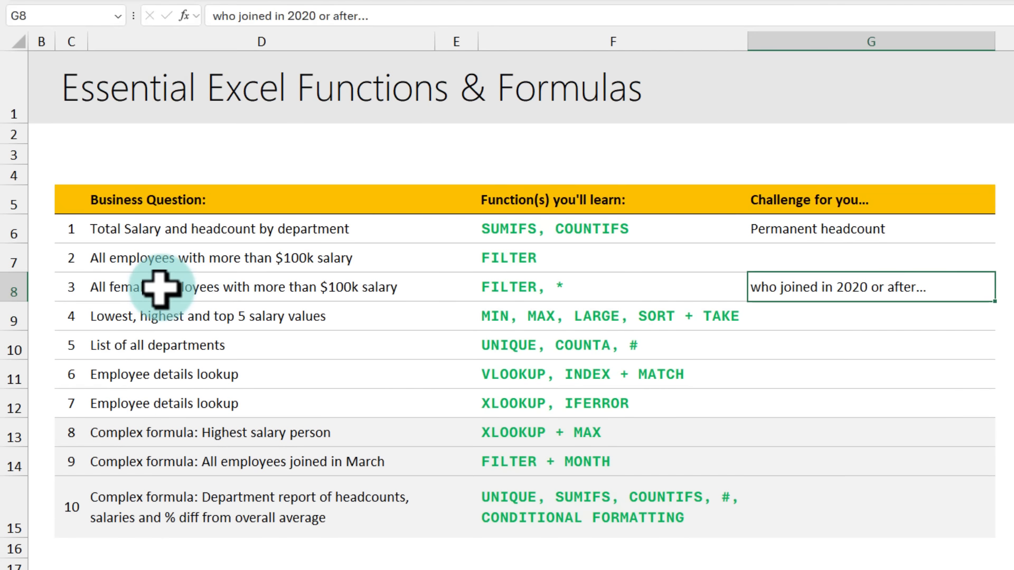
Review question 3 and its challenge "who joined in 2020 or after...", and inspect the years offered by the staff table's Start Date filter.
click(159, 287)
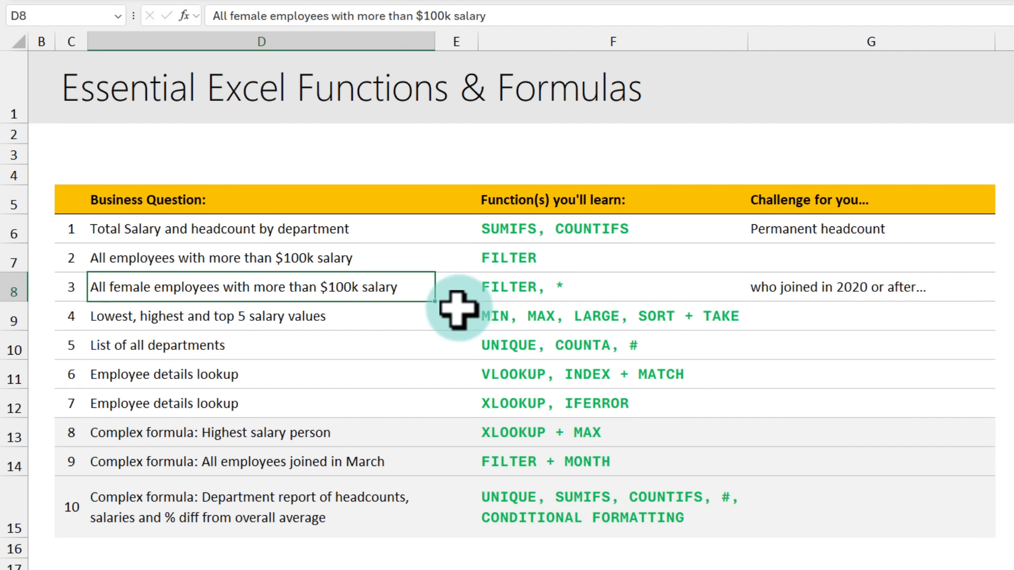
click(780, 292)
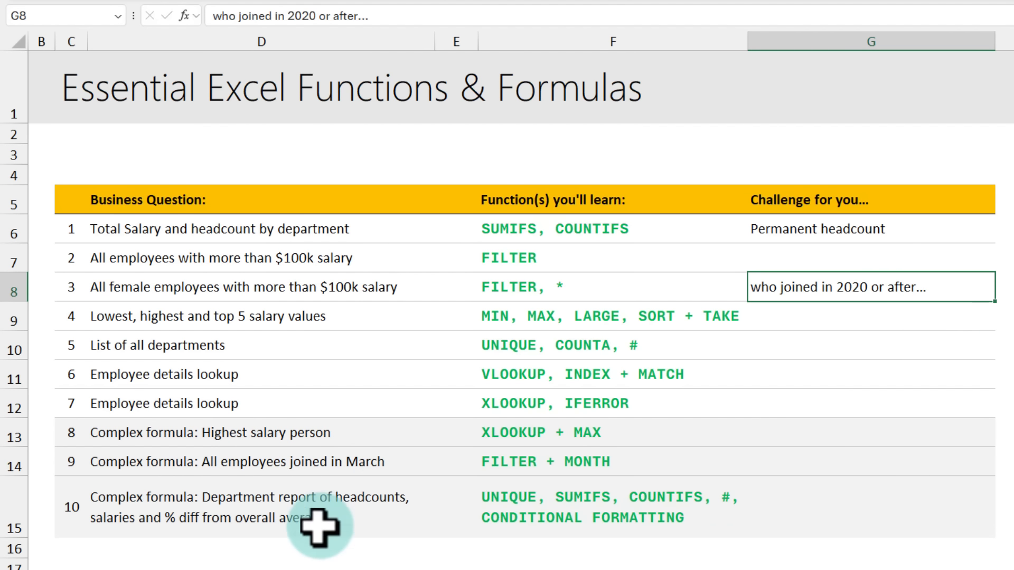
click(214, 569)
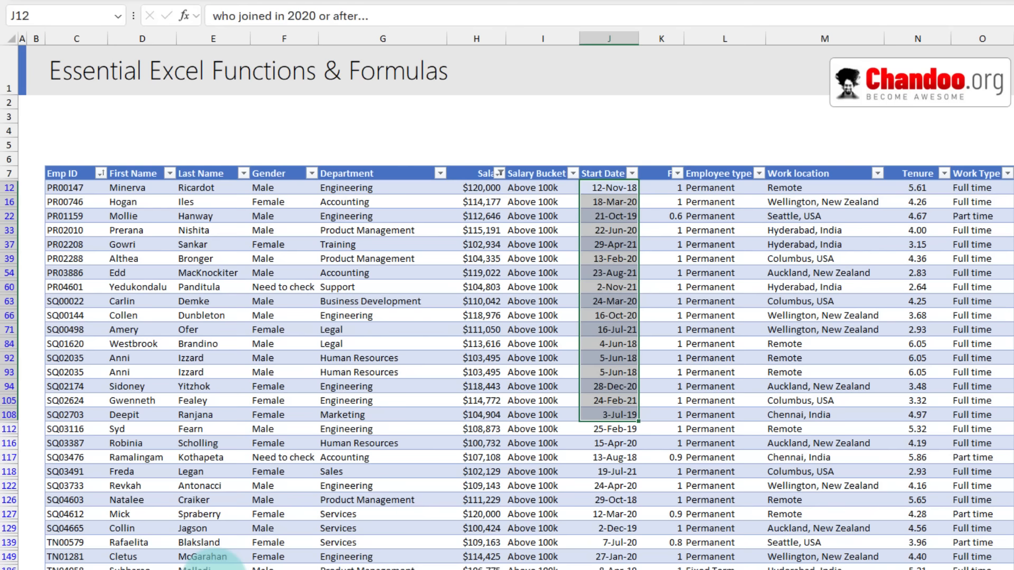
click(608, 189)
click(632, 174)
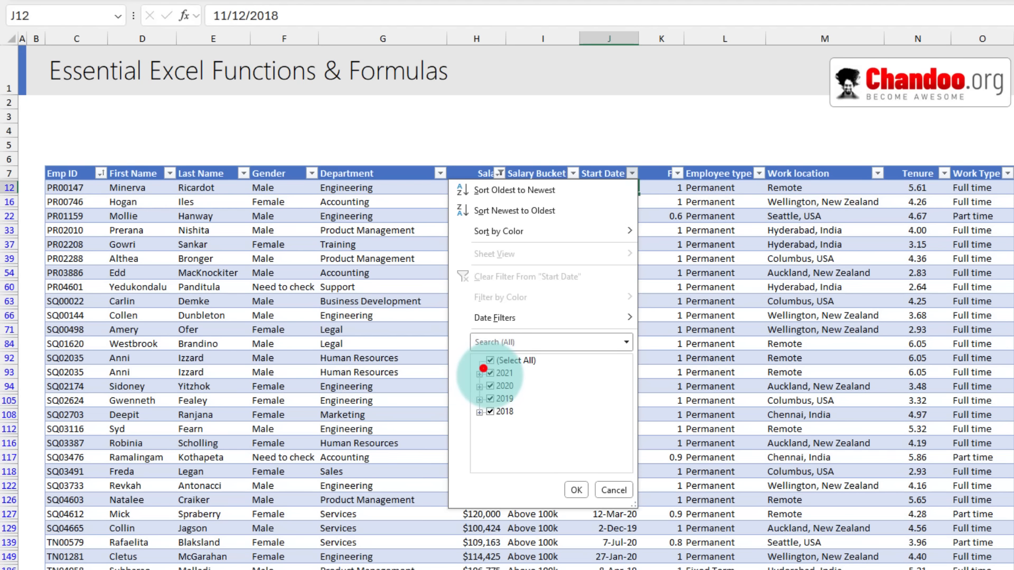
drag(484, 369, 518, 391)
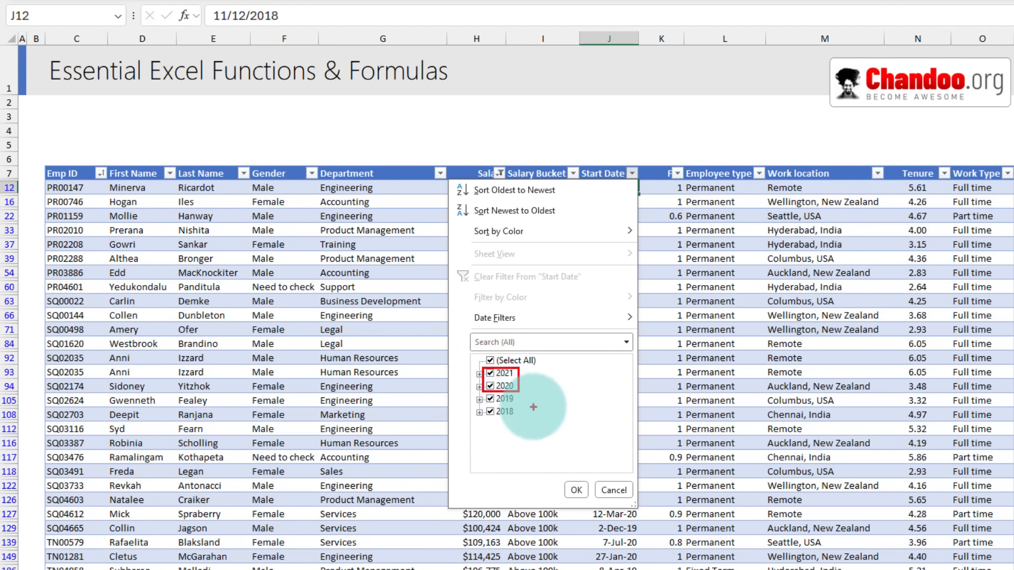
mouse_move(527, 399)
mouse_down()
mouse_move(540, 411)
mouse_move(527, 411)
mouse_up()
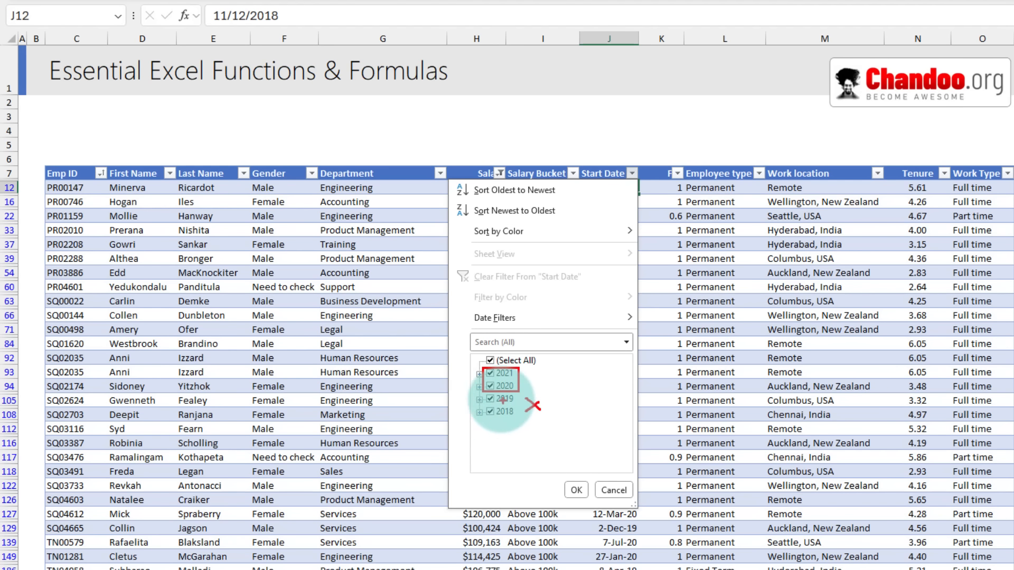
key(Escape)
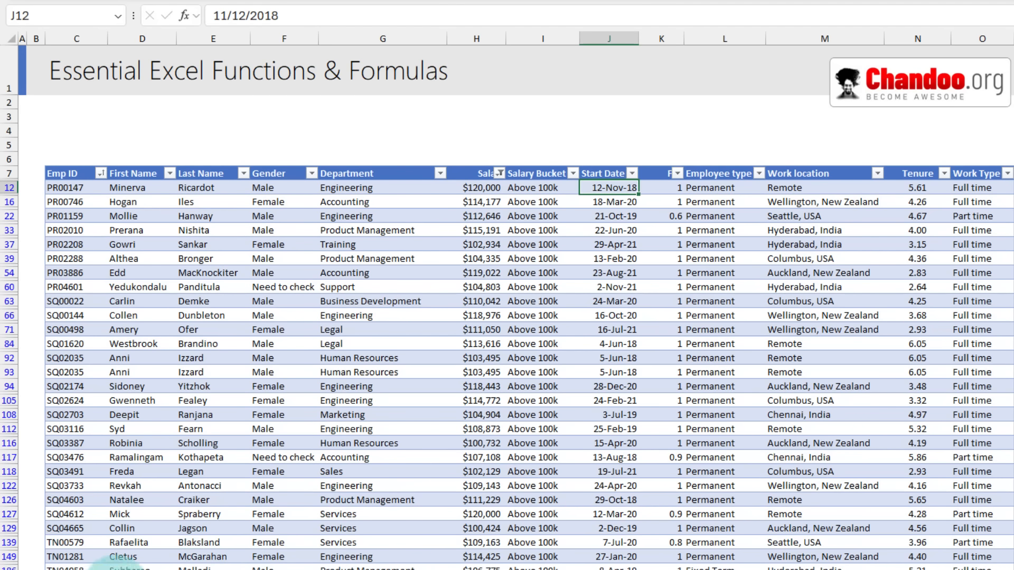
Read question 4 in the business question list and the functions listed for it.
click(117, 569)
click(122, 320)
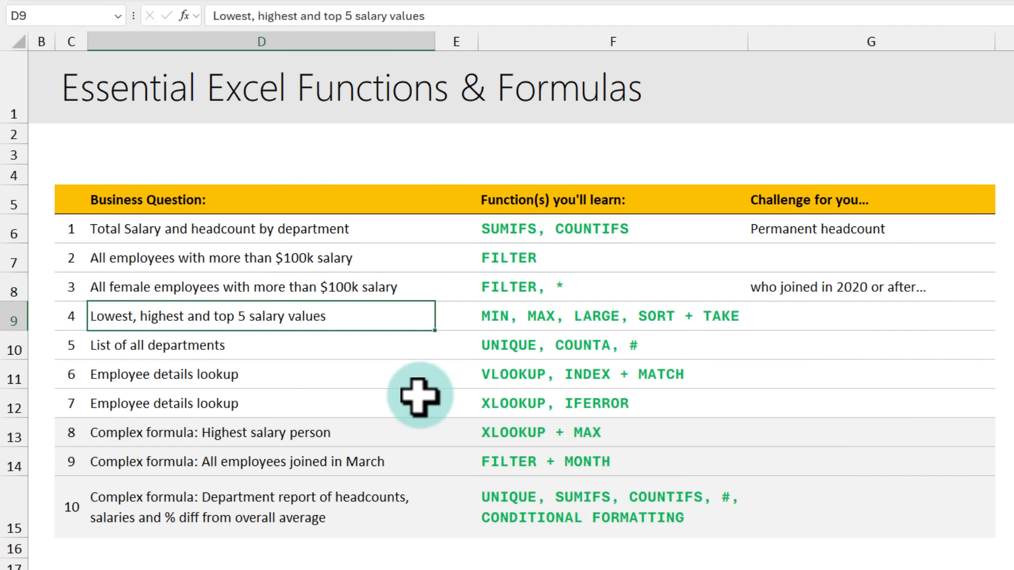
click(510, 320)
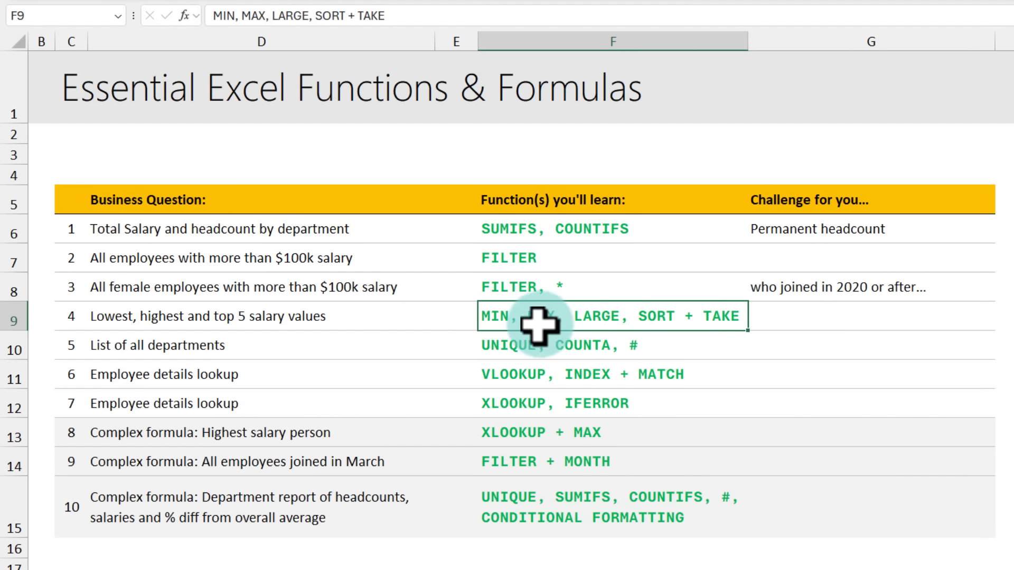
mouse_move(480, 306)
mouse_down()
mouse_move(608, 328)
mouse_move(740, 324)
mouse_up()
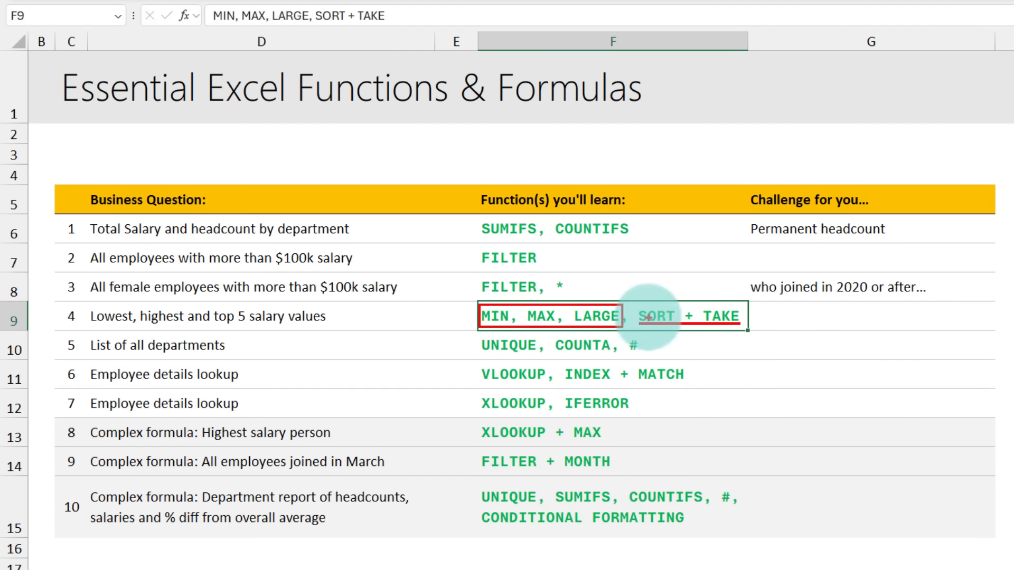
key(Escape)
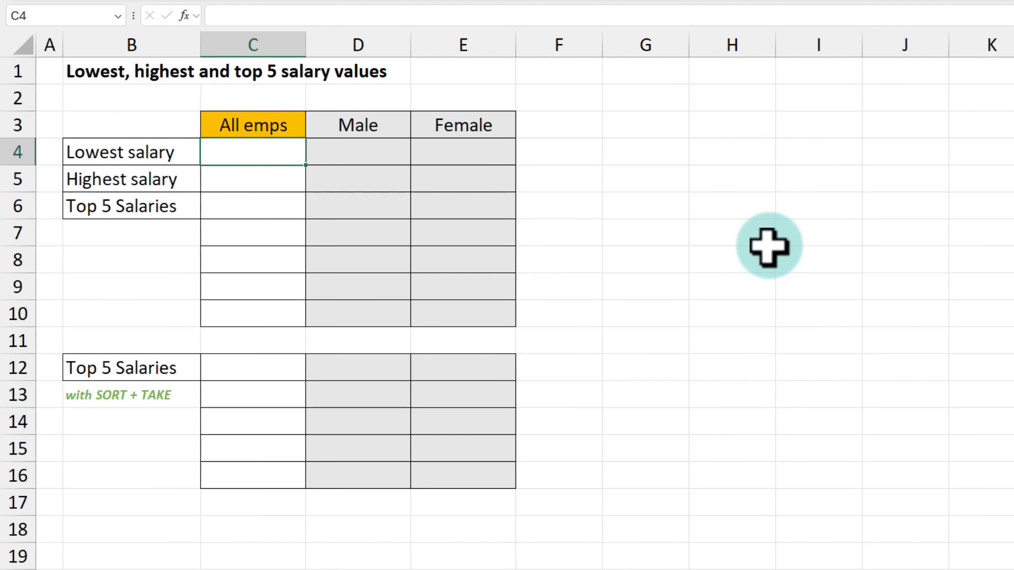
Examine the All emps, Male and Female columns of the question 4 answer grid.
drag(267, 125, 260, 320)
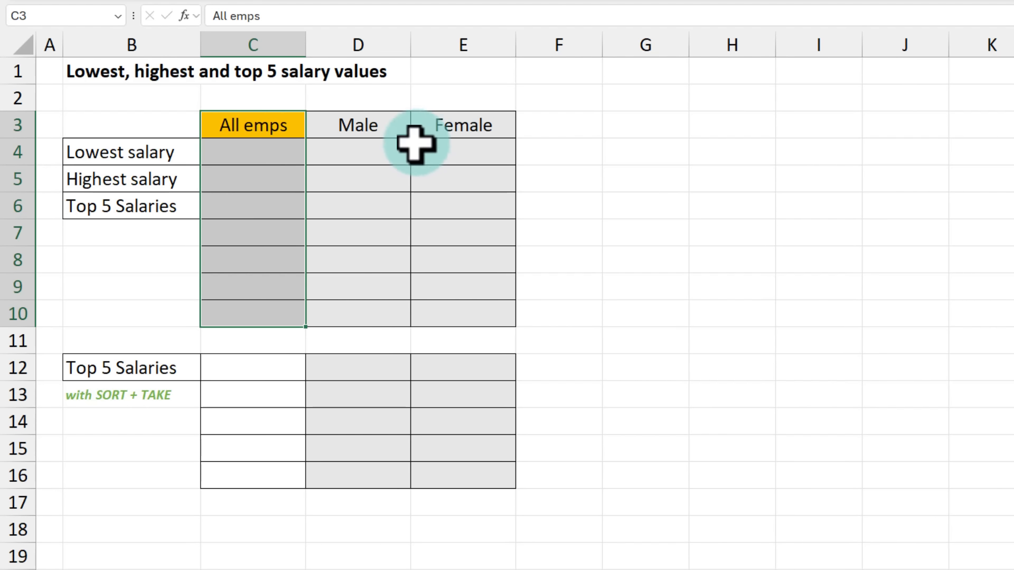
drag(373, 126, 465, 315)
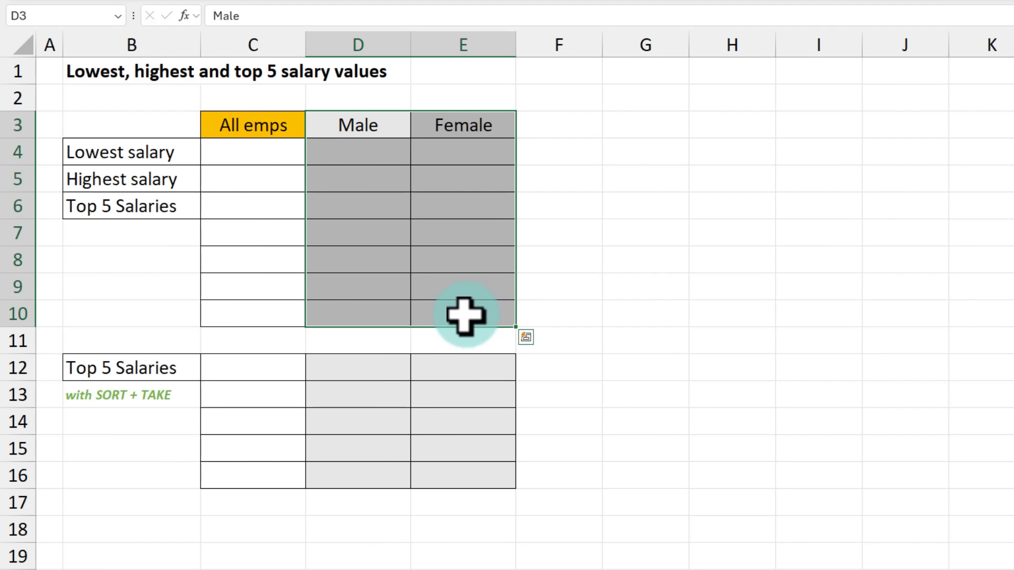
click(229, 136)
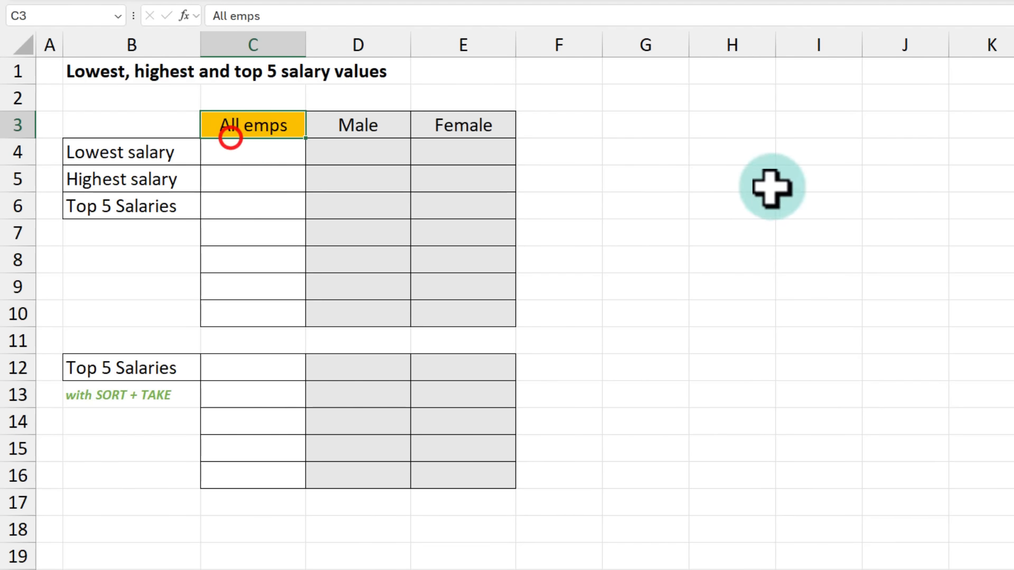
Calculate the lowest salary for all employees in C4 with =MIN(staff[Salary]).
click(257, 152)
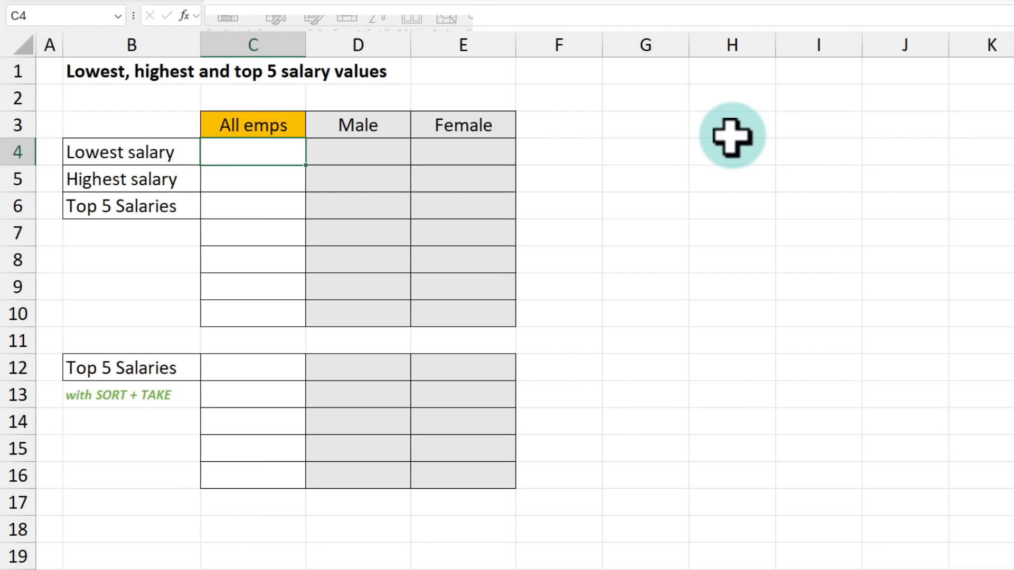
text(=min)
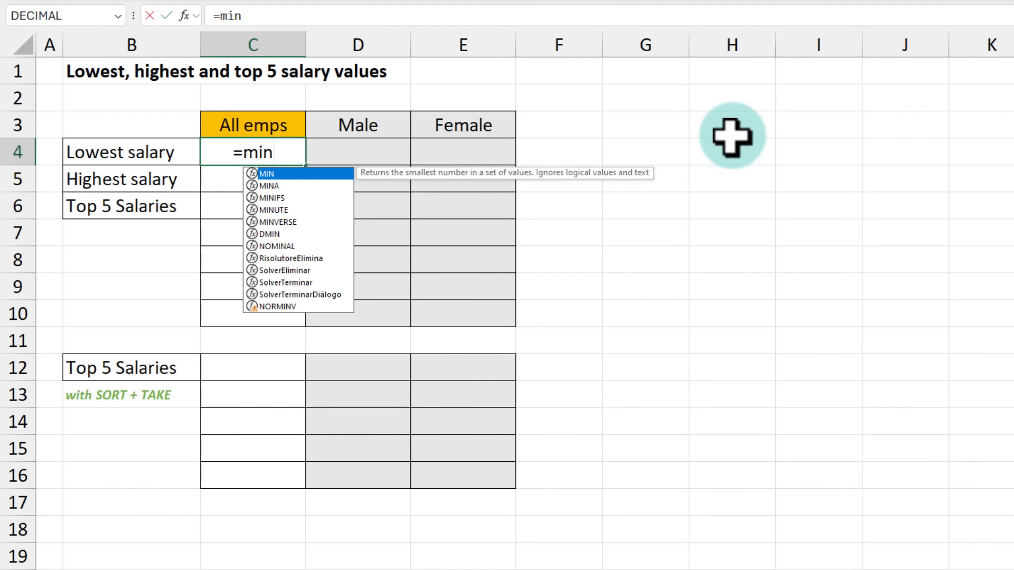
key(Tab)
text(staf)
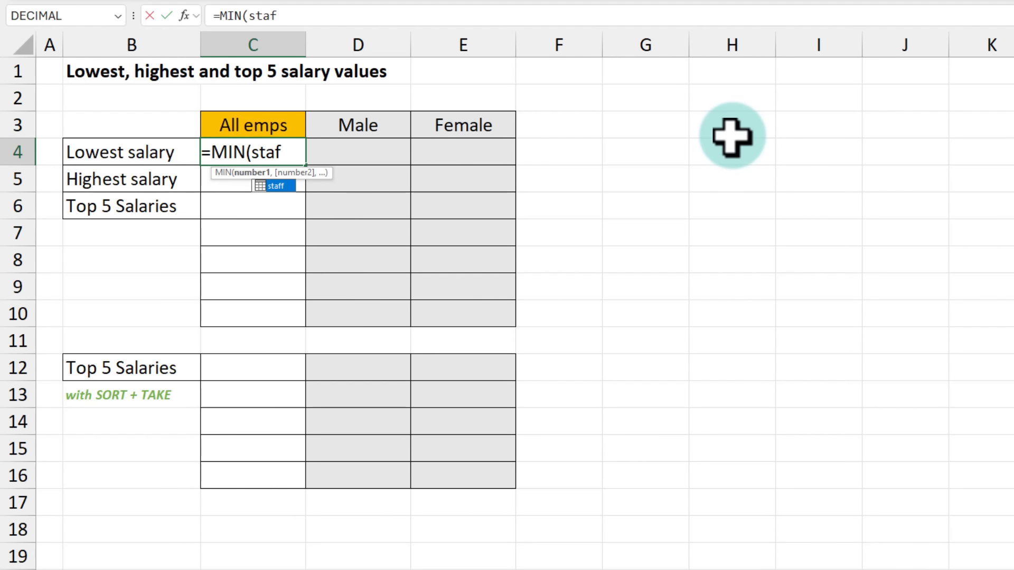
text(f[sa)
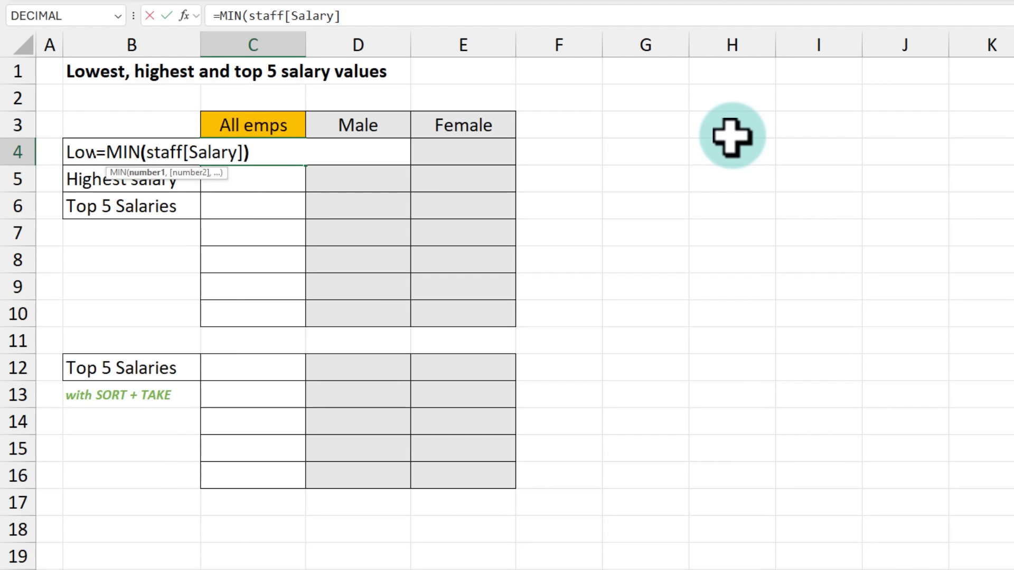
key(ctrl+Return)
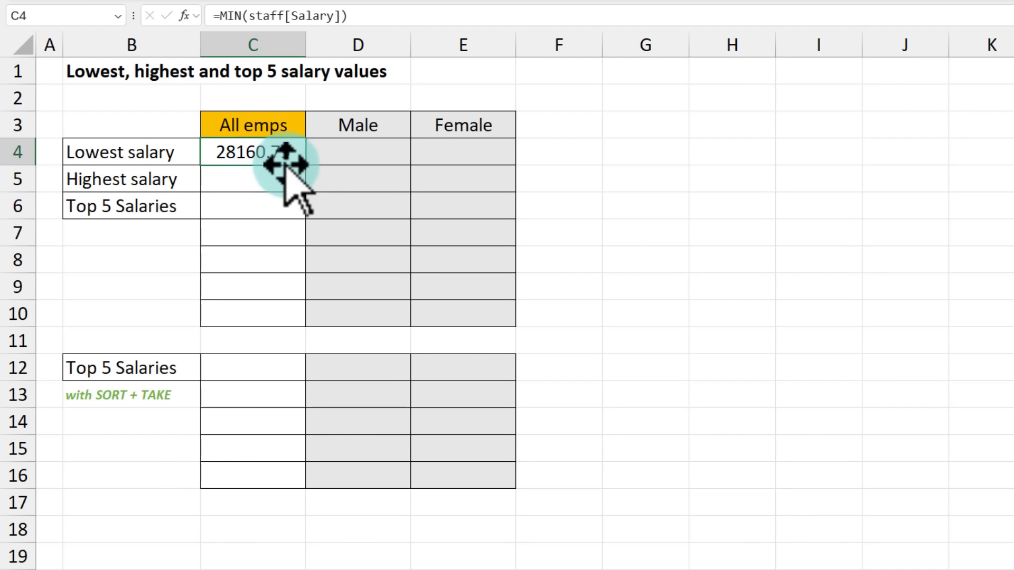
Apply the Currency number format to both answer grids, C4:E10 and C12:E16.
drag(273, 151, 485, 316)
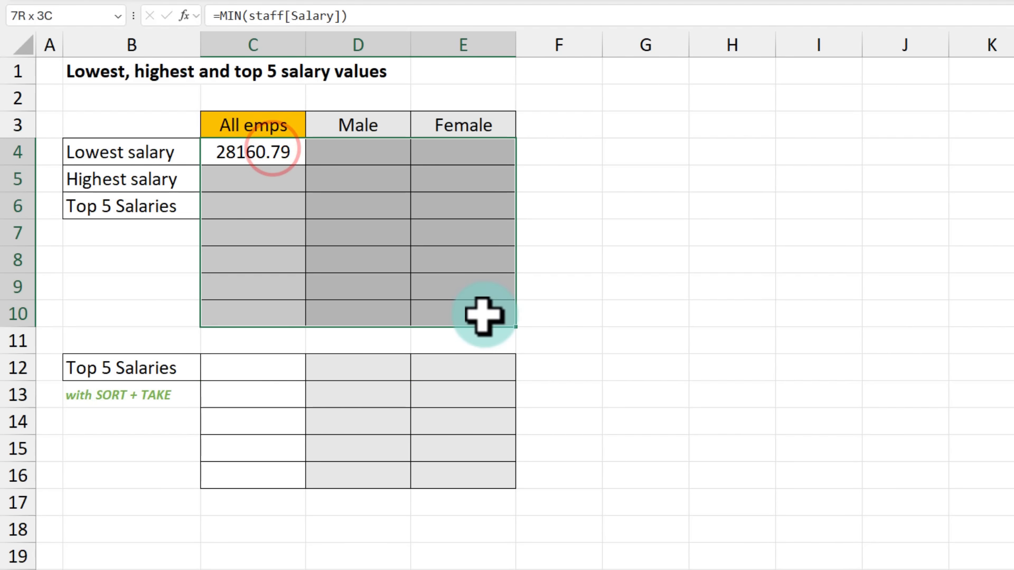
ctrl+drag(253, 357, 462, 475)
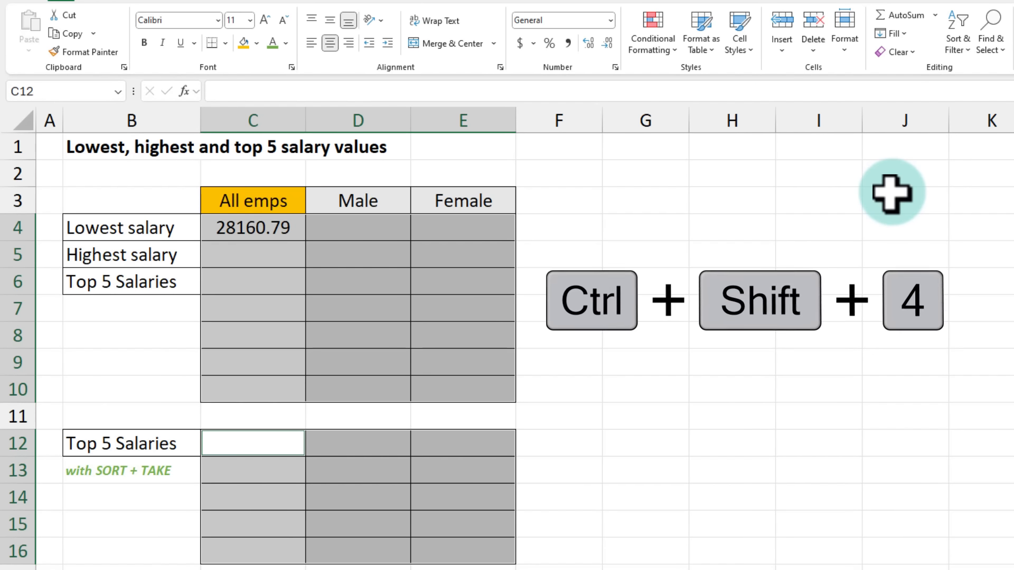
key(ctrl+shift+4)
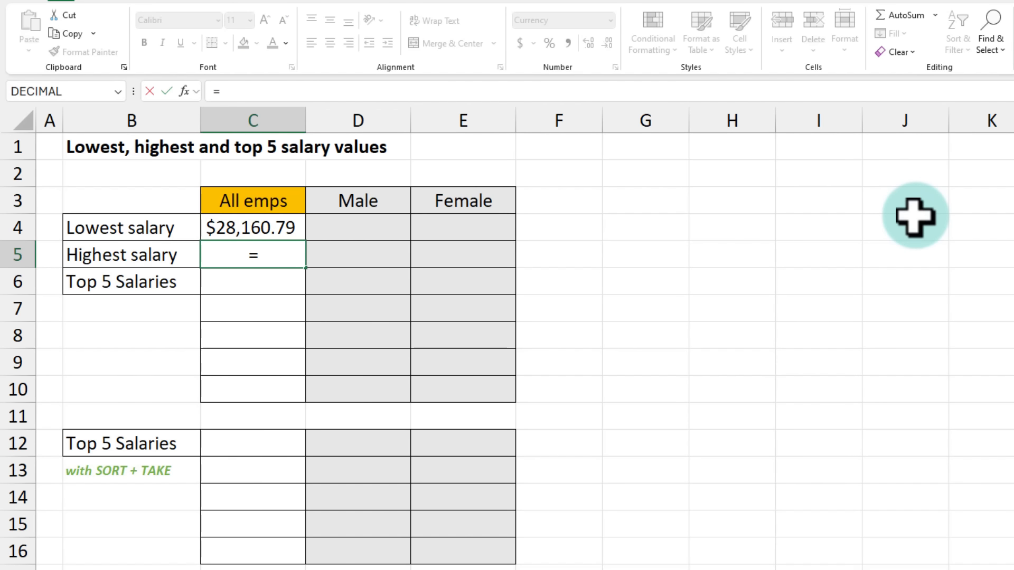
Calculate the highest salary for all employees in C5 with =MAX(staff[Salary]).
text(AX()
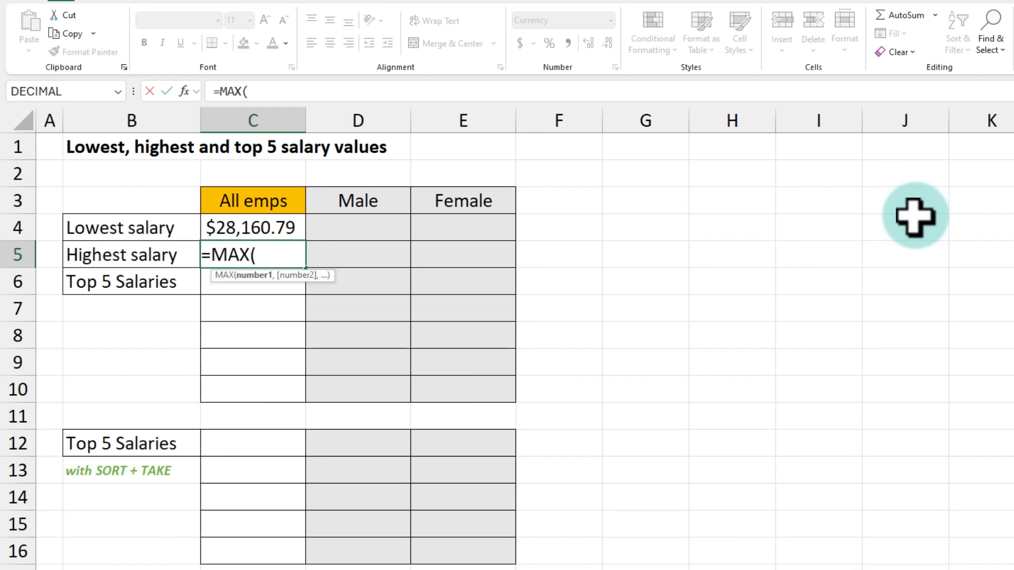
text(staf)
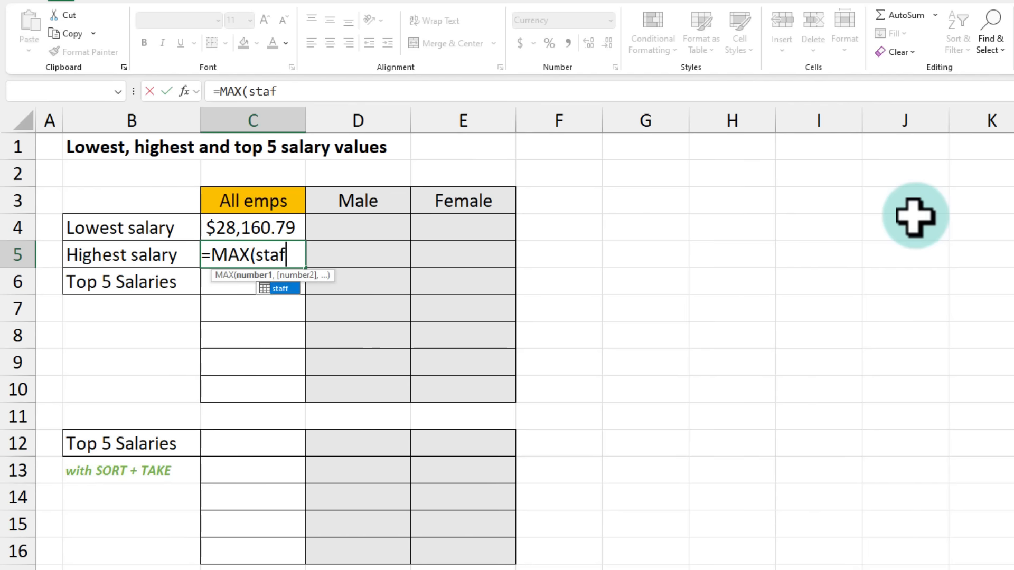
text(f[s)
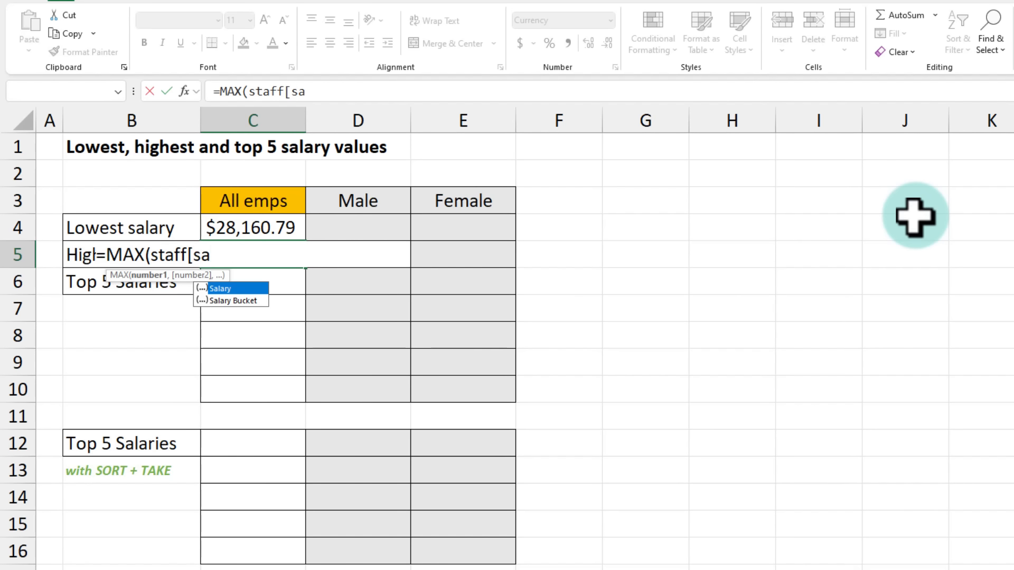
text(a)
key(Tab)
key(ctrl+Return)
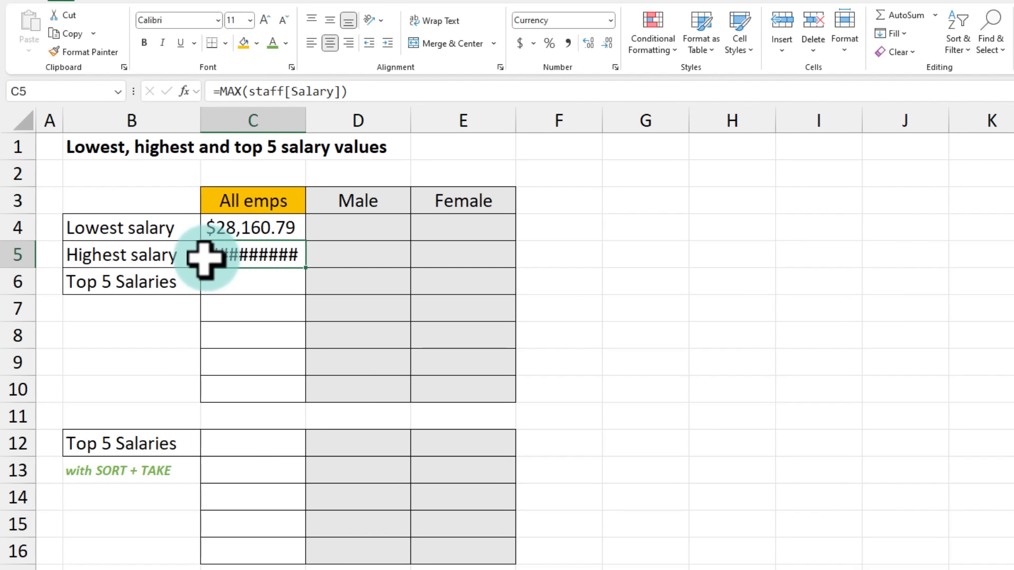
Widen columns C, D and E equally so the salary in C5 fits.
drag(283, 123, 465, 123)
drag(306, 119, 325, 121)
click(288, 255)
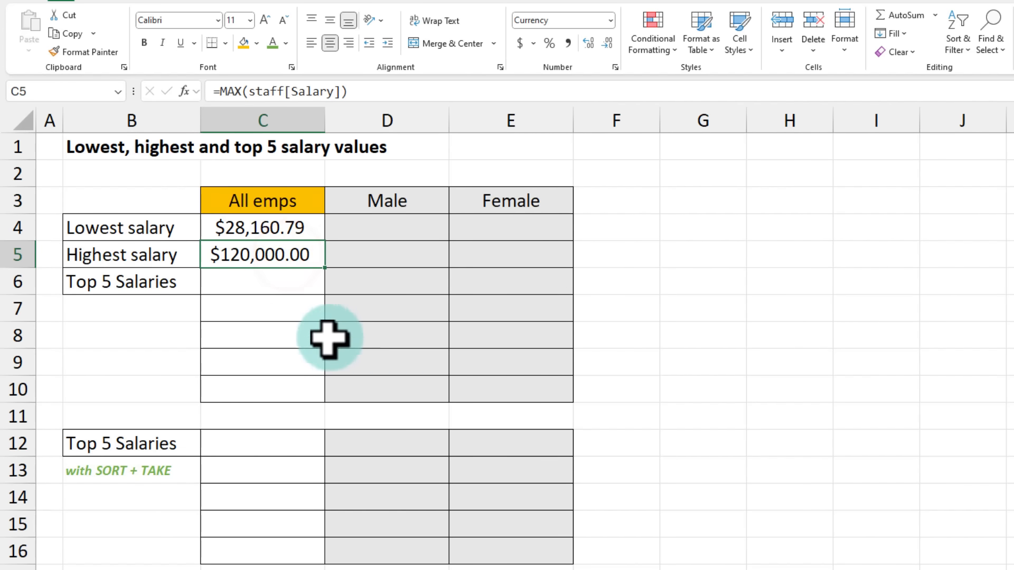
Calculate the largest salary for all employees in C6 with =LARGE(staff[Salary],1).
key(Down)
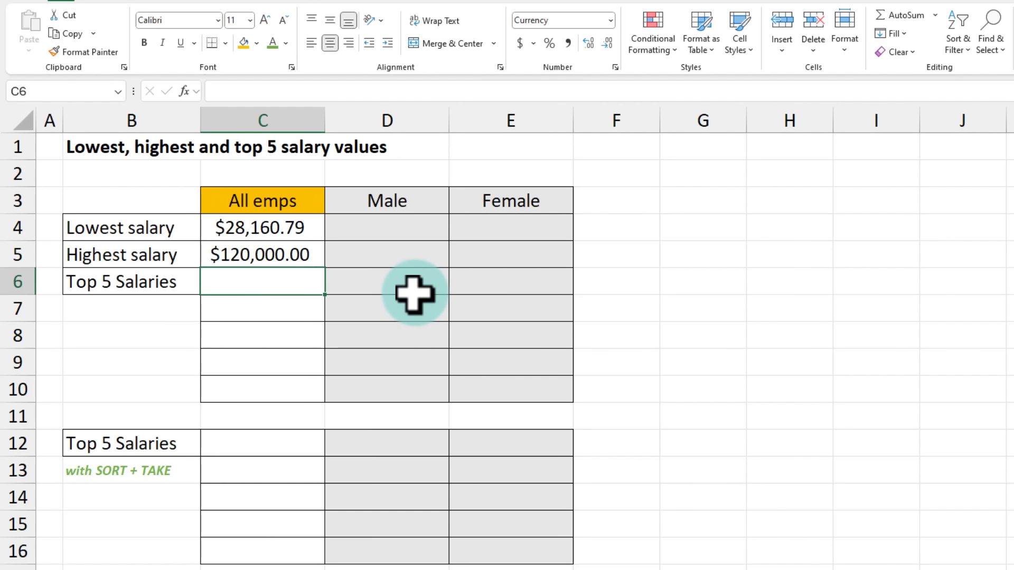
text(=)
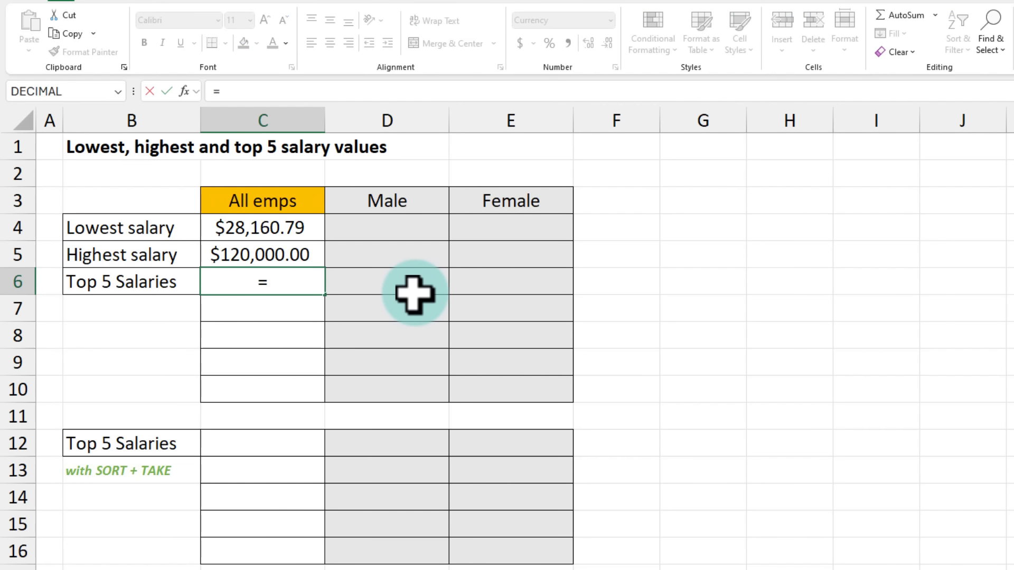
text(lar)
key(Tab)
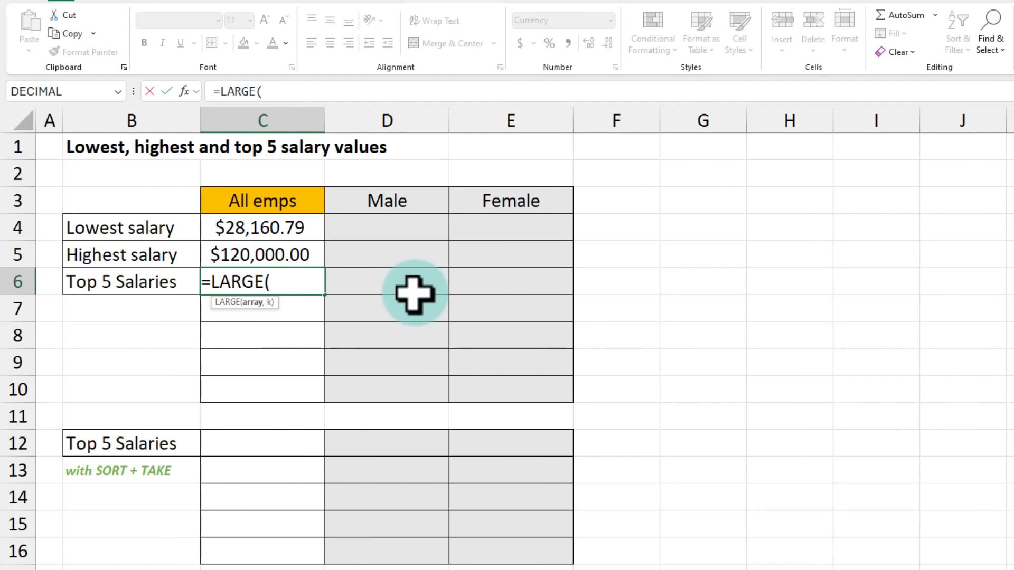
text(staff)
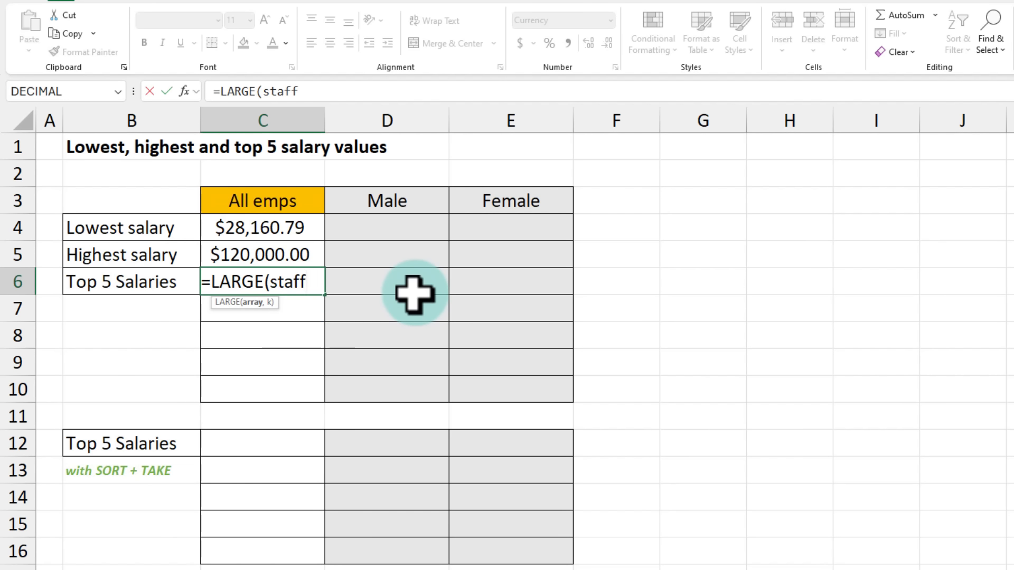
text([sa)
key(Tab)
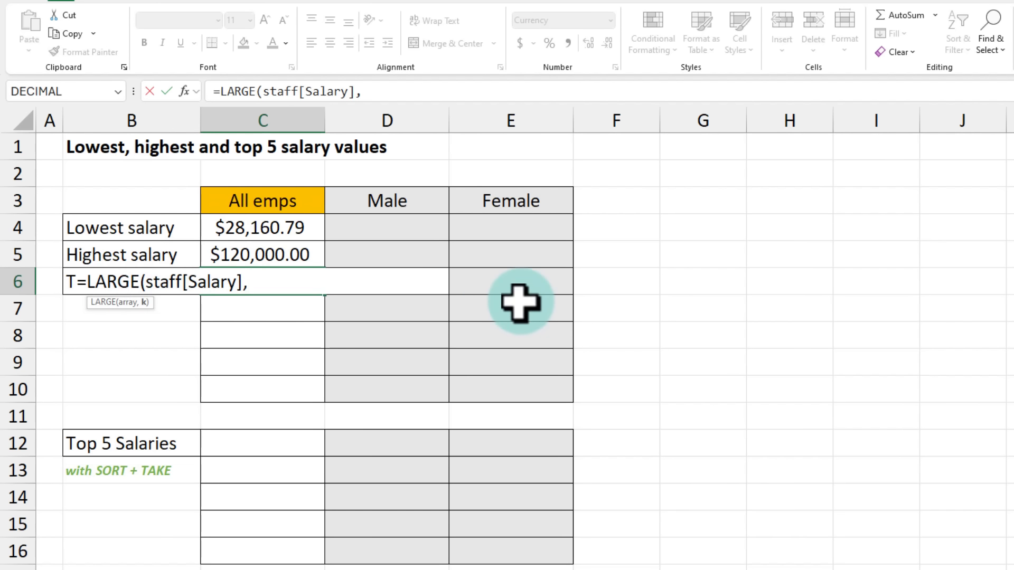
key(ctrl+Return)
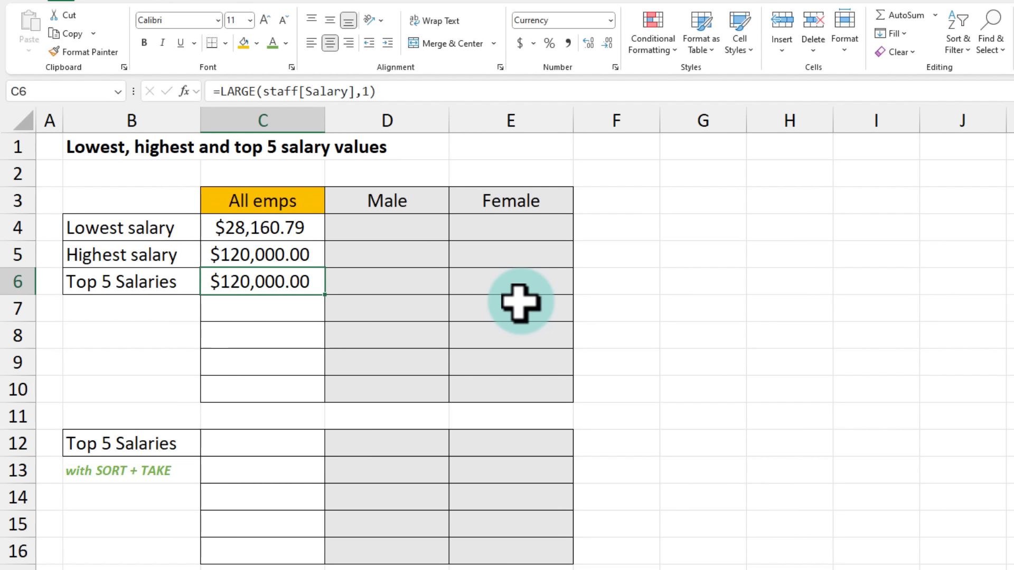
Calculate the second-largest salary for all employees in C7 with =LARGE(staff[Salary],2).
click(304, 309)
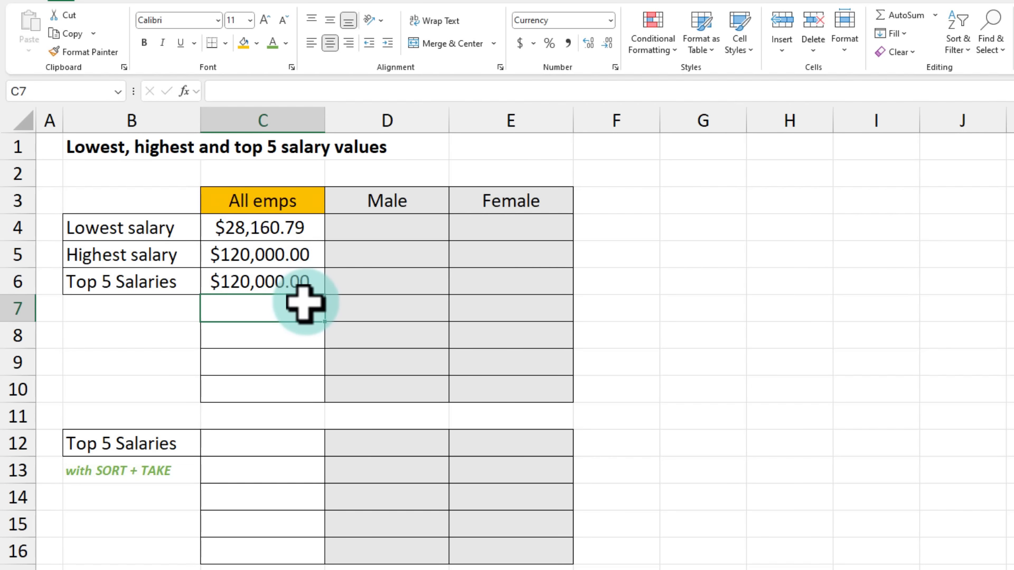
key(ctrl+d)
text(=LARGE(sta)
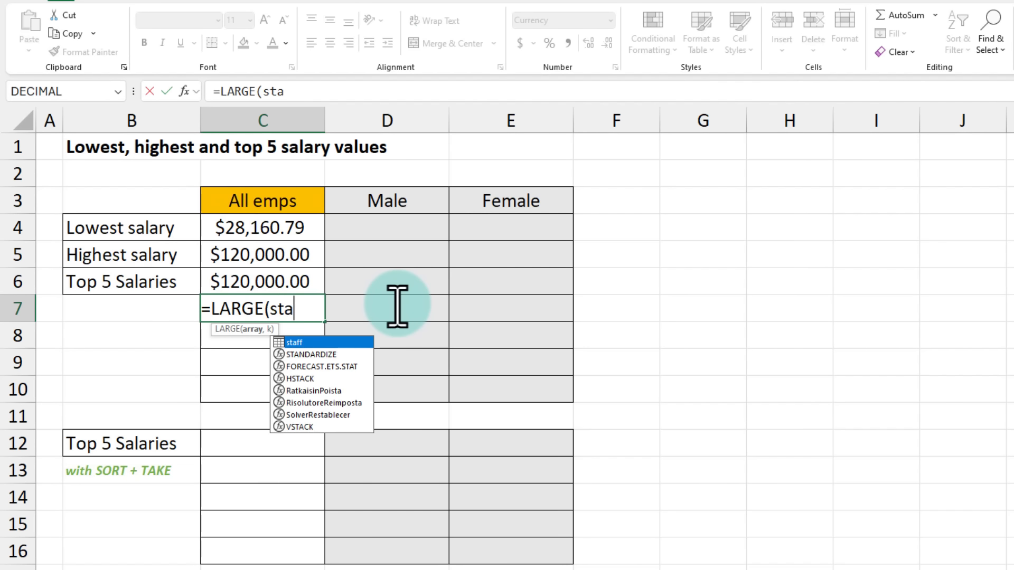
text(ff[sa)
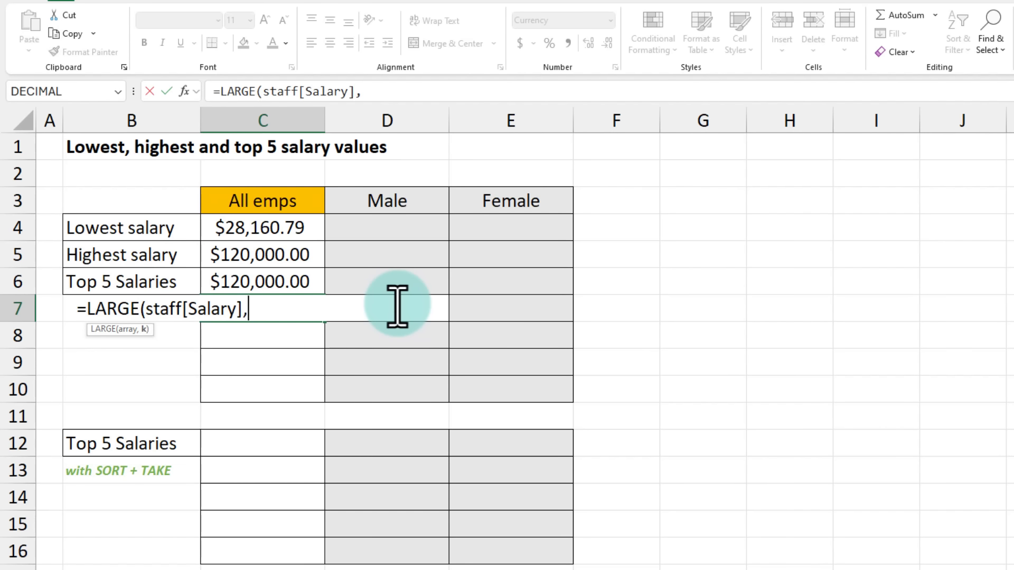
text())
key(ctrl+Return)
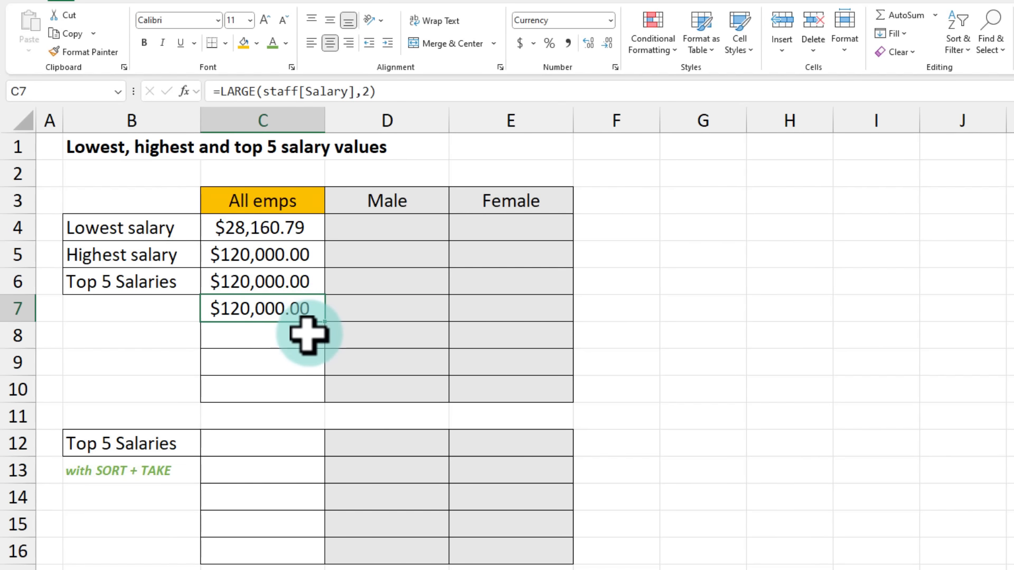
drag(298, 346, 296, 401)
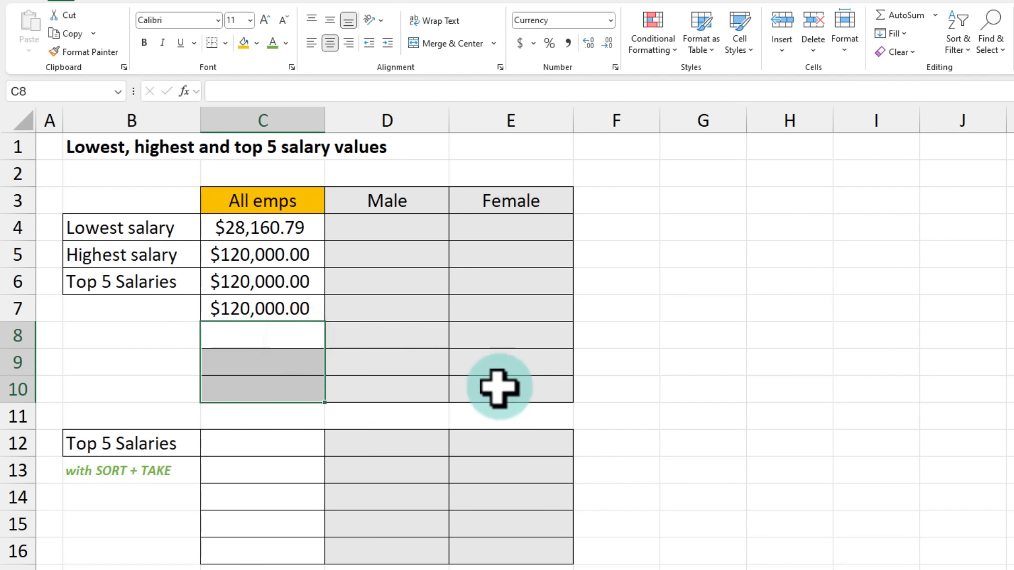
click(744, 375)
drag(263, 283, 269, 361)
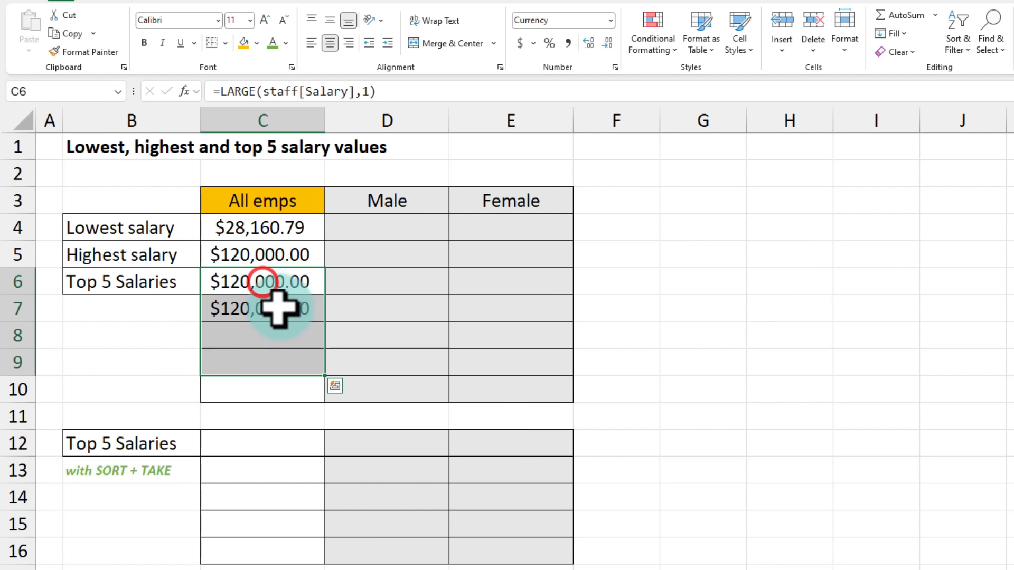
click(280, 304)
Enter the helper rank numbers 1 to 5 down cells G6:G10.
click(724, 281)
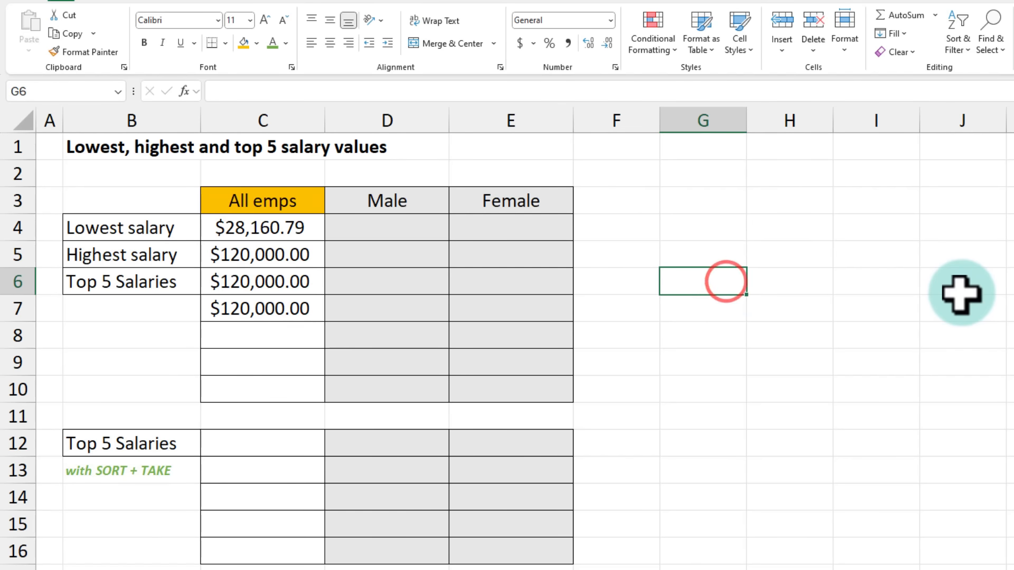
text(1)
key(Return)
text(2)
key(Return)
text(3)
key(Return)
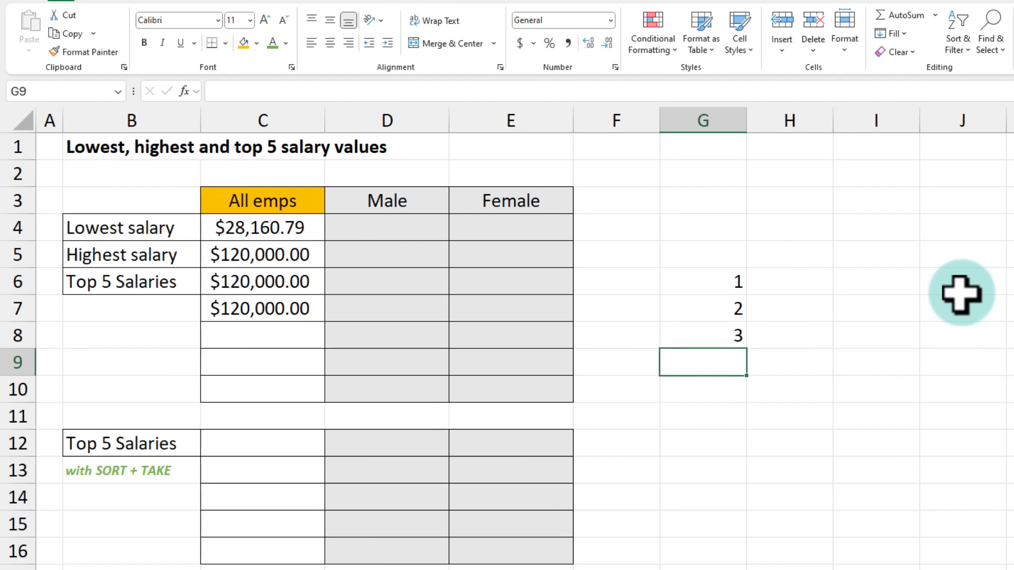
text(4)
key(Return)
text(5)
key(Return)
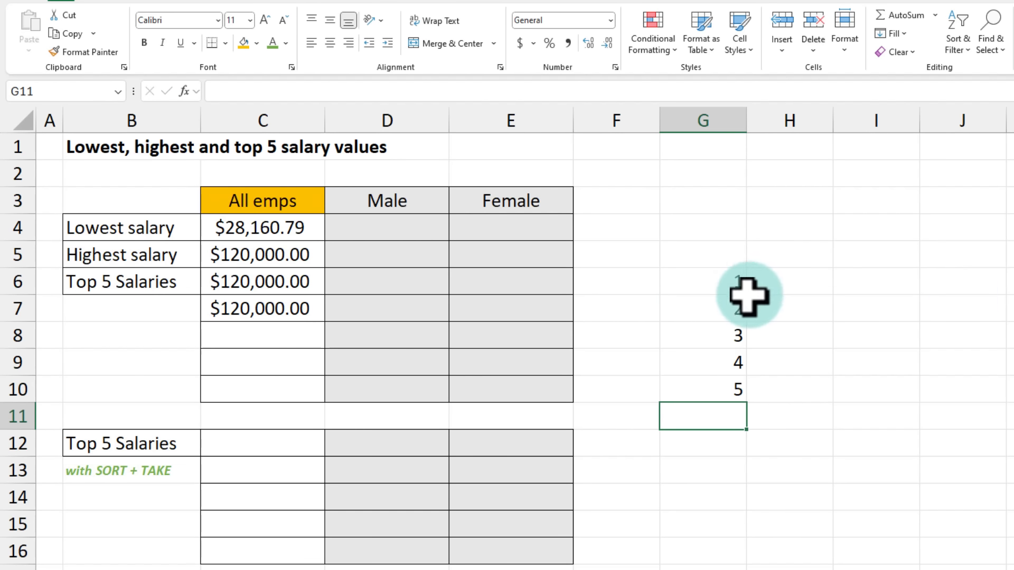
Replace the fixed rank in C6's LARGE formula with a reference to G6, giving =LARGE(staff[Salary],G6).
click(277, 281)
double_click(281, 290)
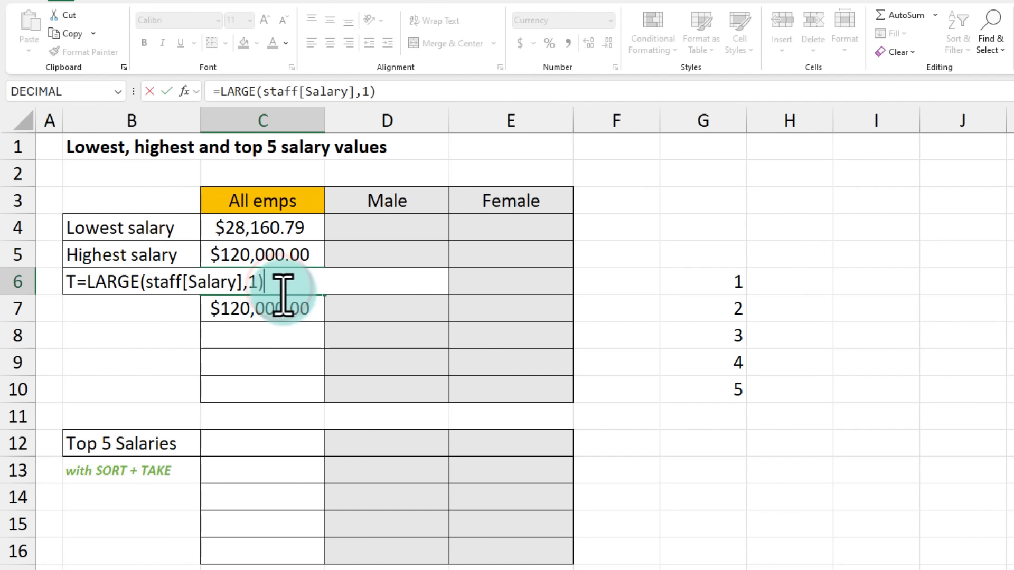
click(732, 280)
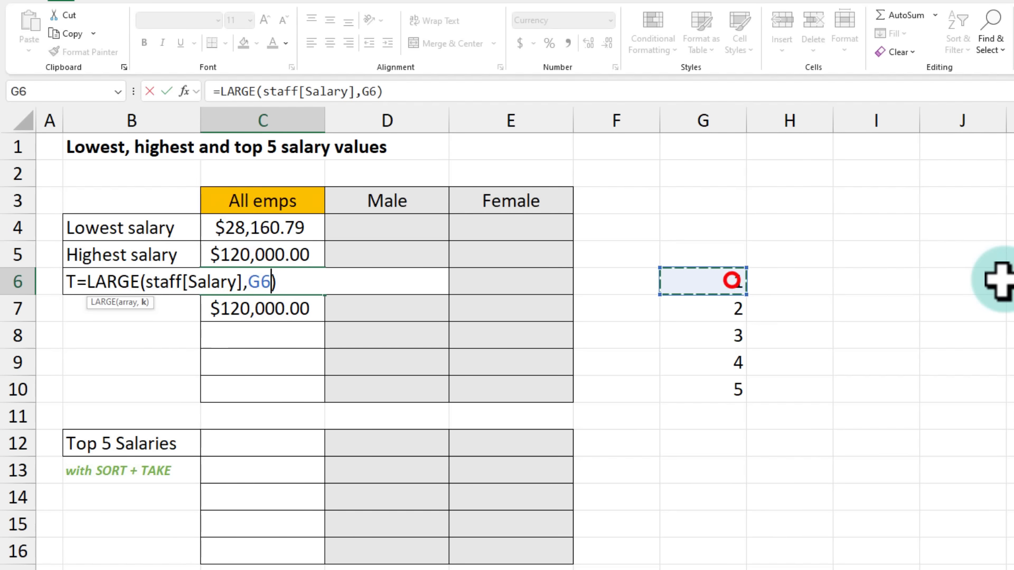
key(ctrl+Return)
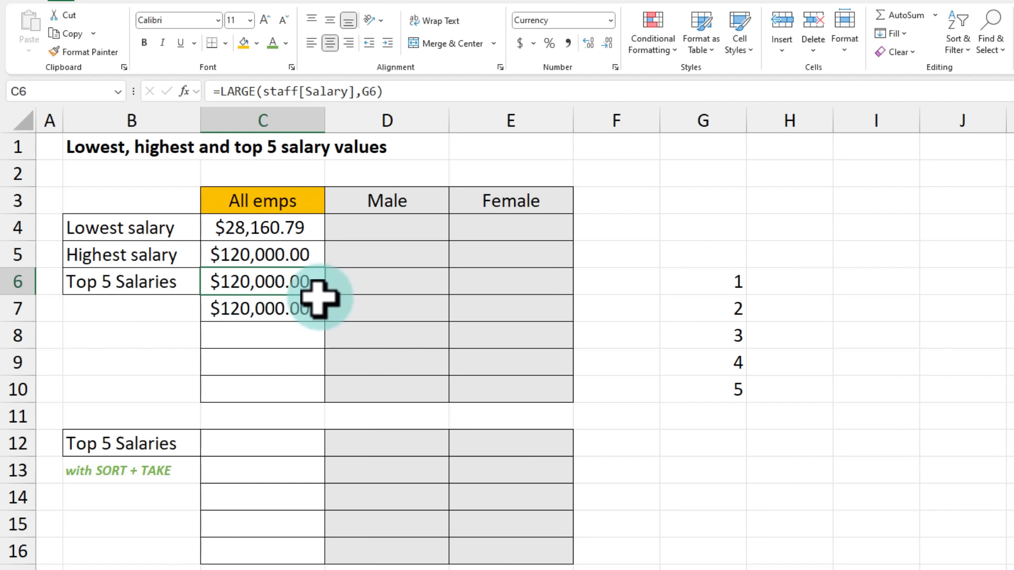
Fill the LARGE formula from C6 down through C10 to list the top five salaries for all employees.
drag(327, 295, 317, 397)
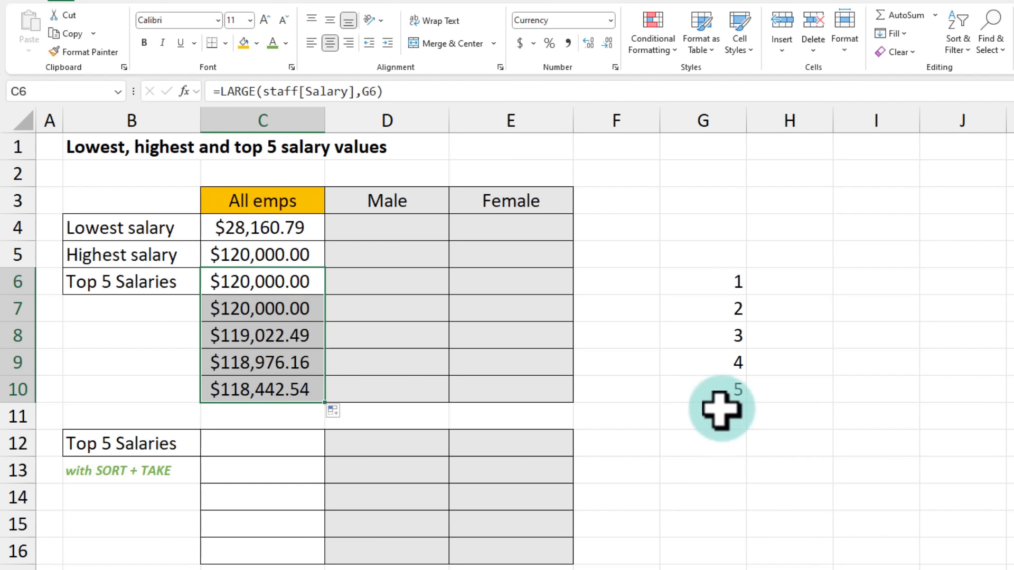
click(288, 359)
click(274, 389)
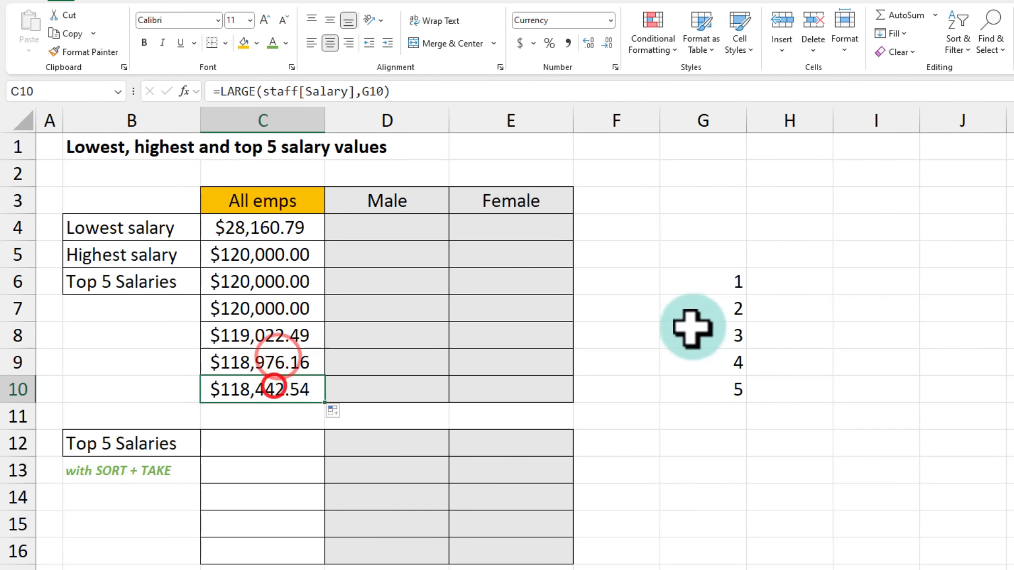
Hide column G, which holds the helper rank numbers 1 to 5.
click(717, 287)
drag(717, 287, 716, 393)
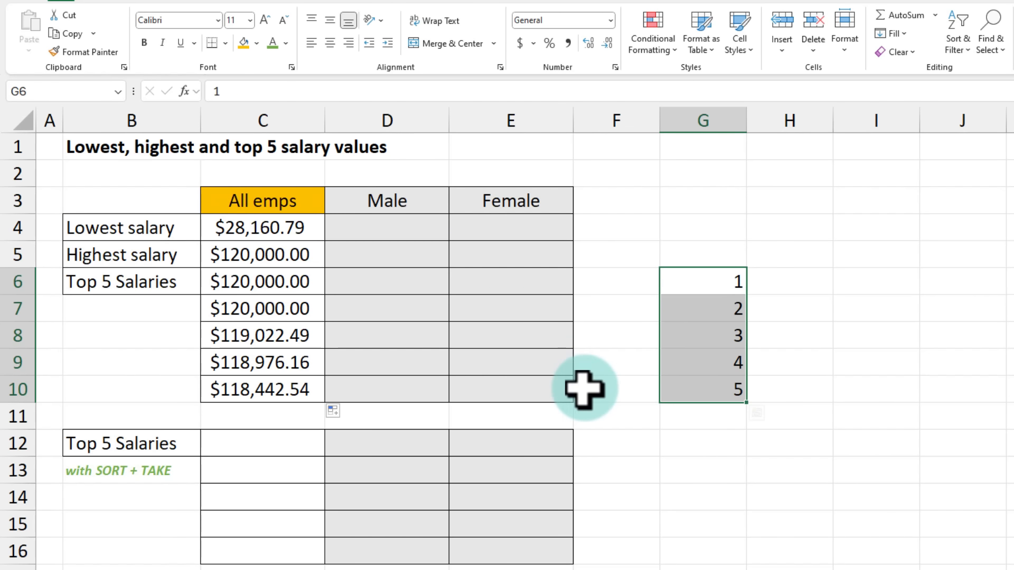
click(876, 267)
right_click(714, 120)
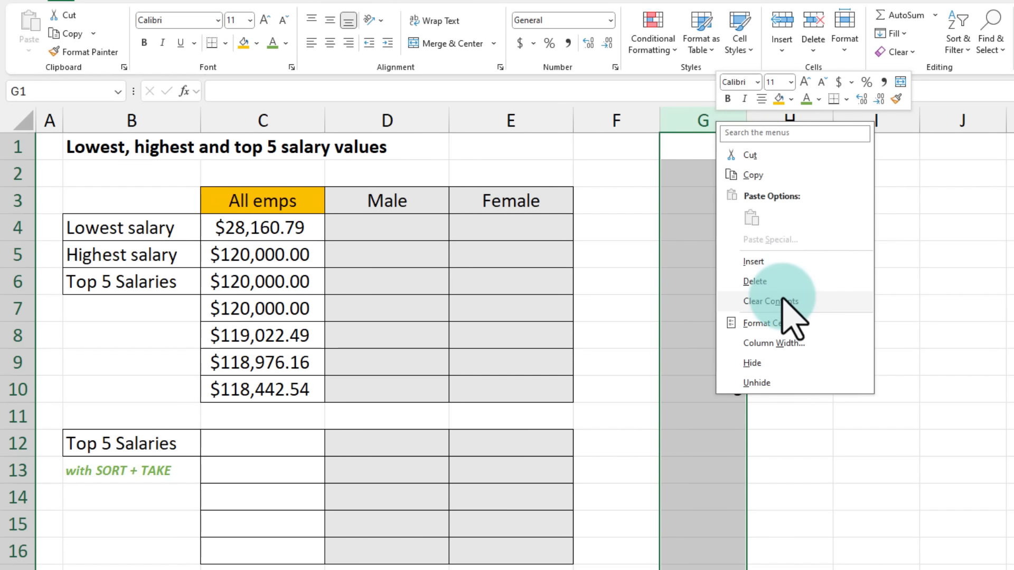
click(766, 363)
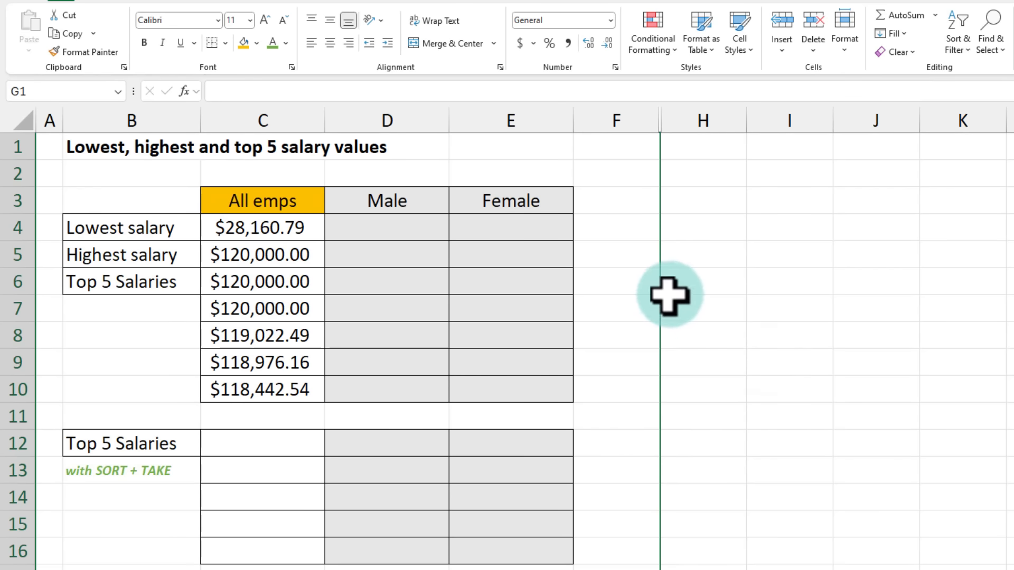
drag(262, 281, 261, 387)
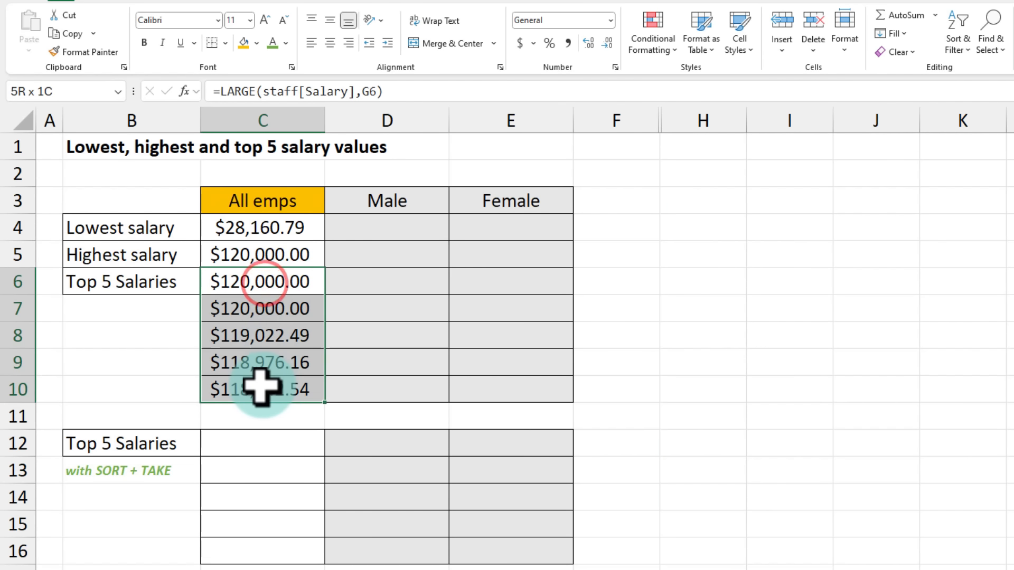
click(669, 279)
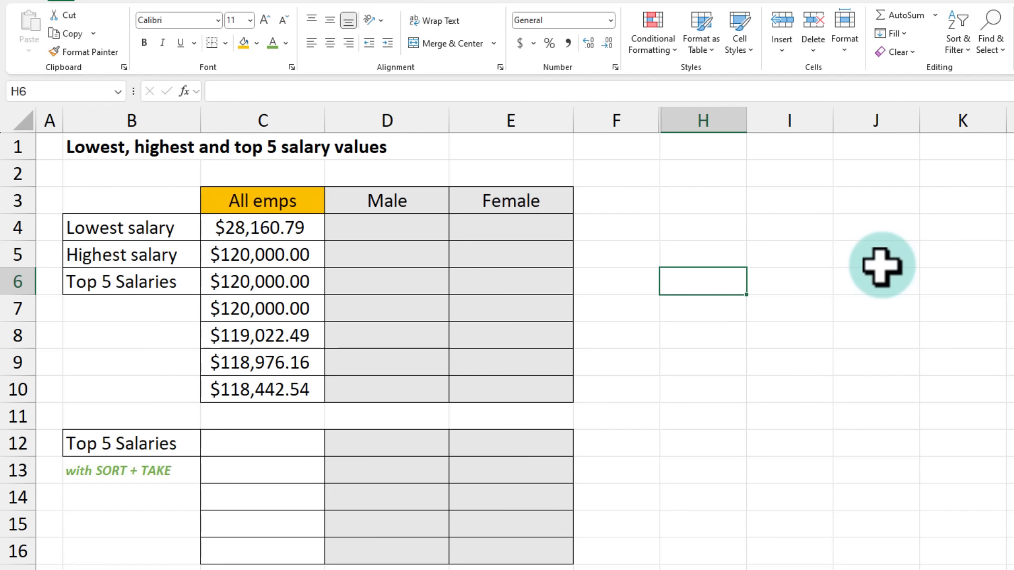
drag(271, 229, 289, 397)
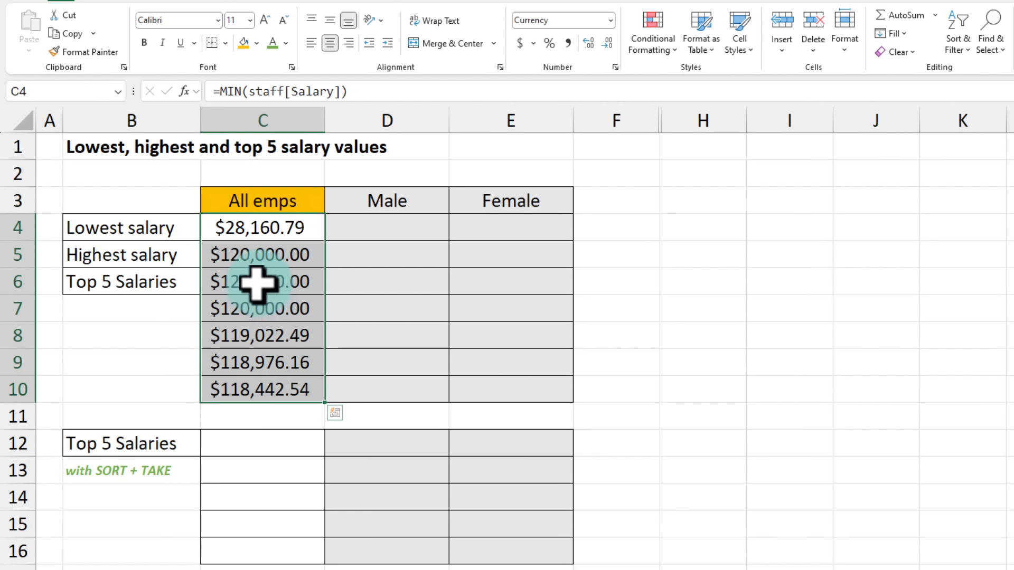
drag(260, 283, 275, 394)
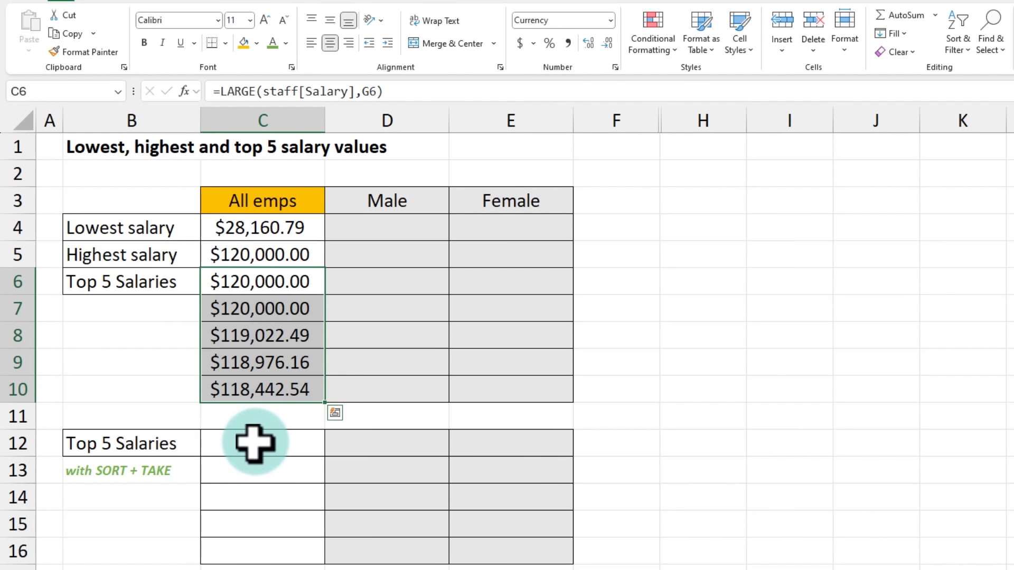
Enter the formula =SORT(staff[Salary]) in C12, the first cell of the second Top 5 Salaries block.
drag(259, 449, 265, 550)
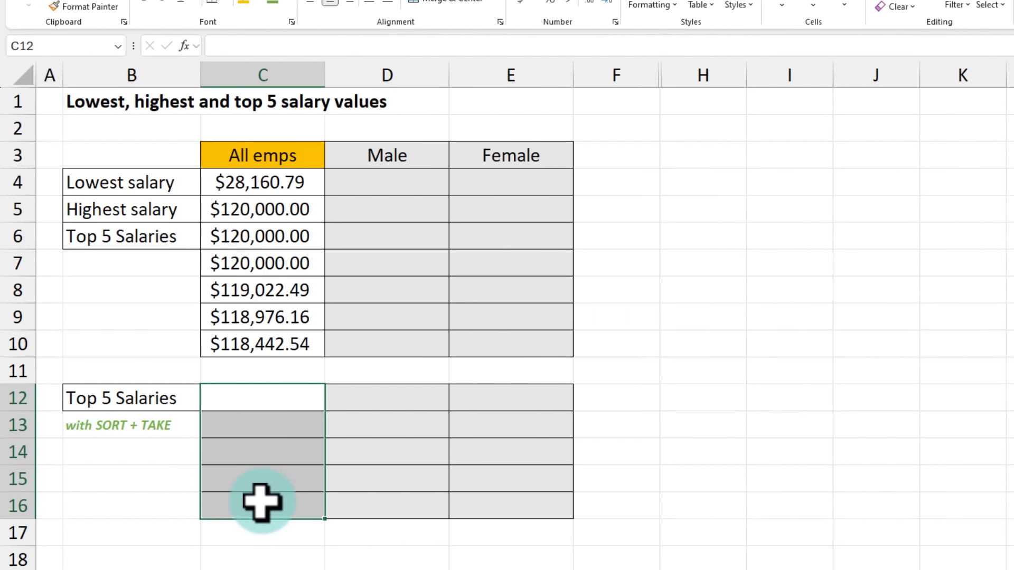
click(257, 394)
text(=)
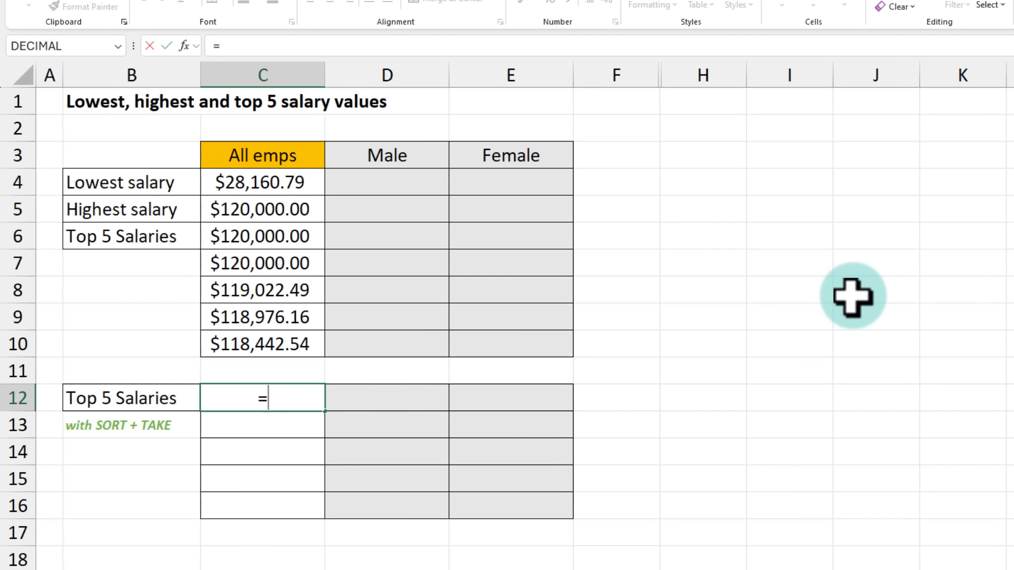
text(sor)
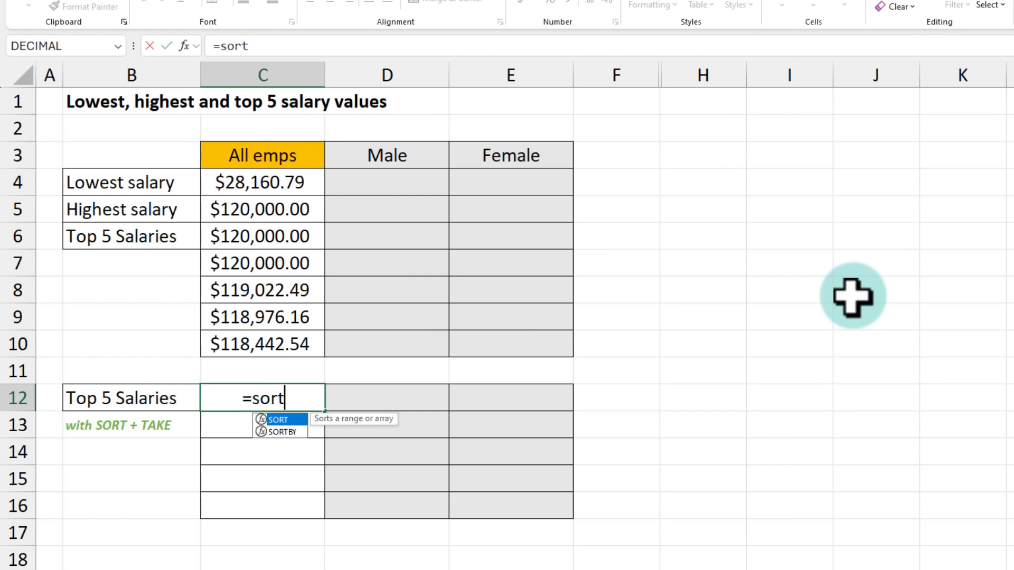
text(t)
key(Tab)
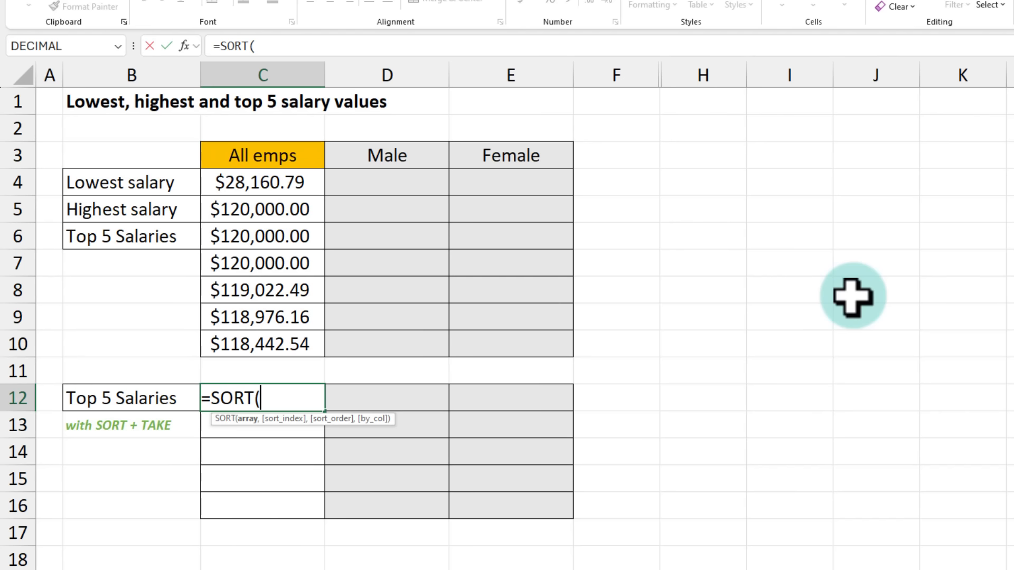
text(st)
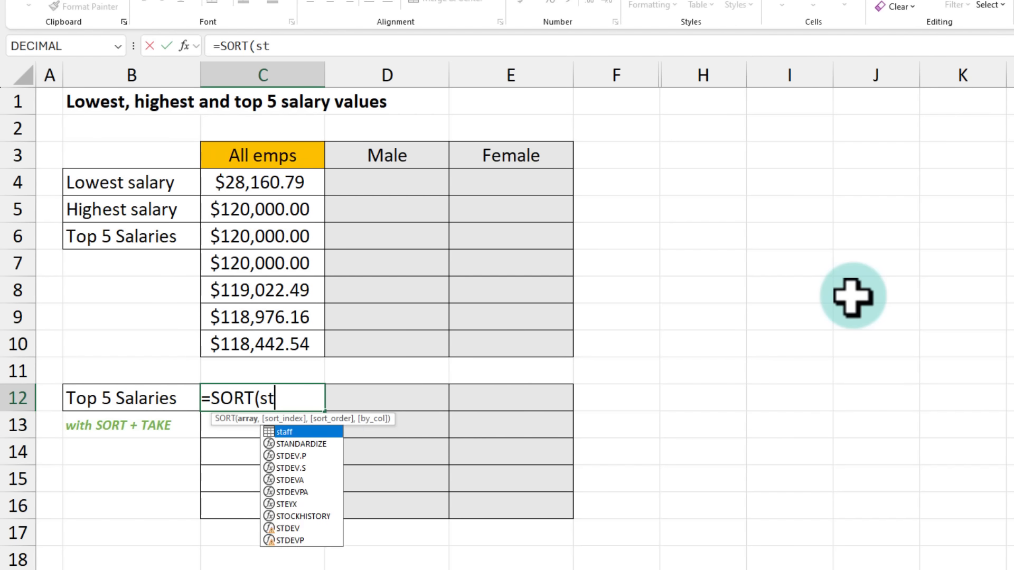
text(aff[s)
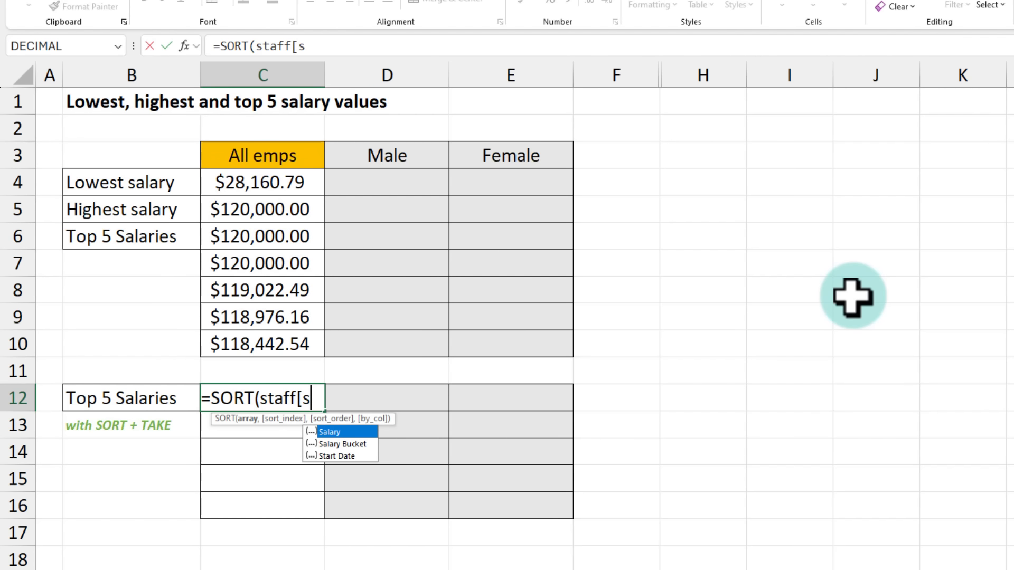
key(Tab)
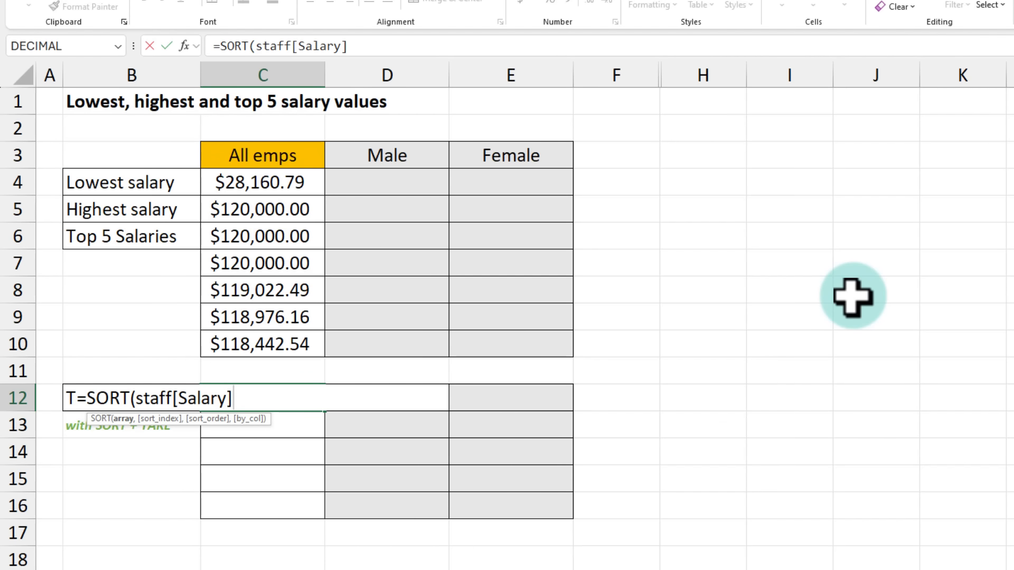
text())
key(ctrl+Return)
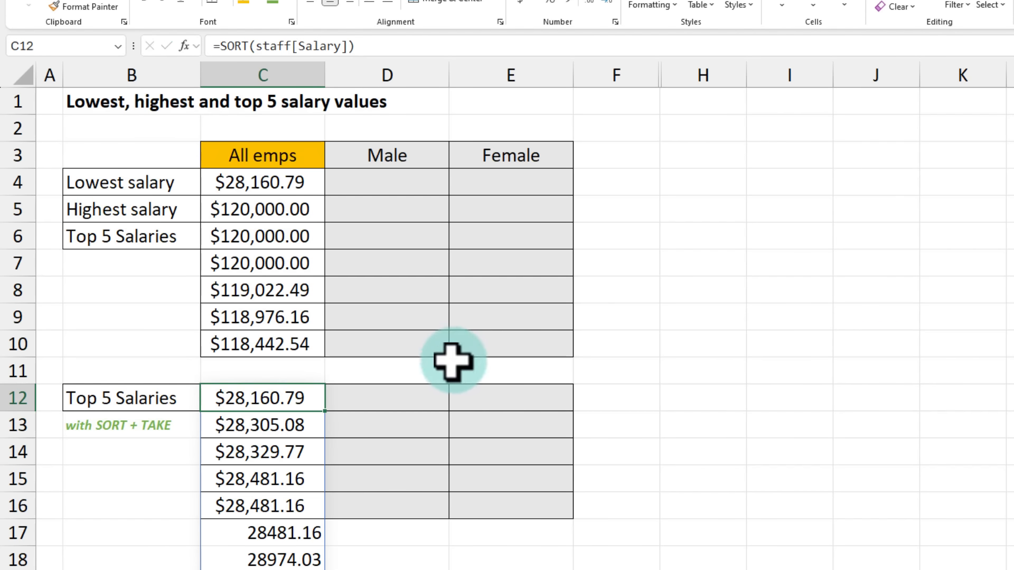
Examine the sorted salary list spilling from C12 down to its last value to check the sort order.
scroll(453, 363, down, 4)
scroll(380, 357, up, 2)
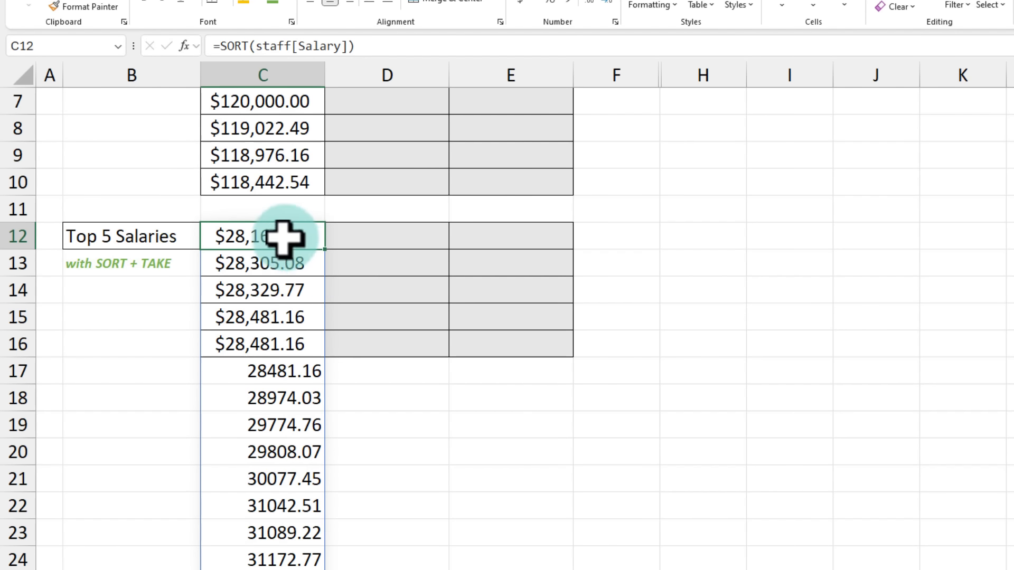
drag(281, 233, 284, 331)
click(294, 234)
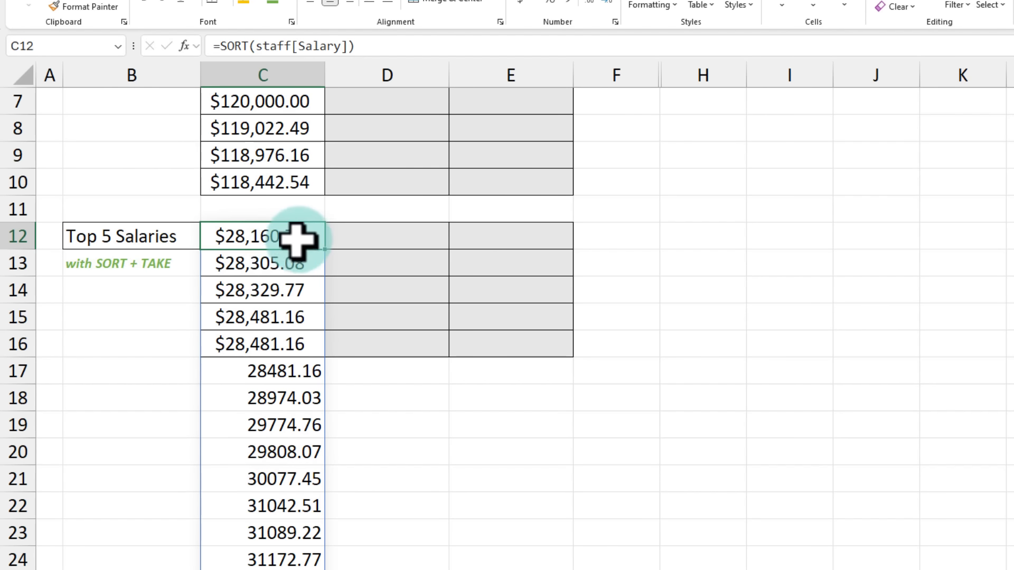
scroll(280, 316, down, 20)
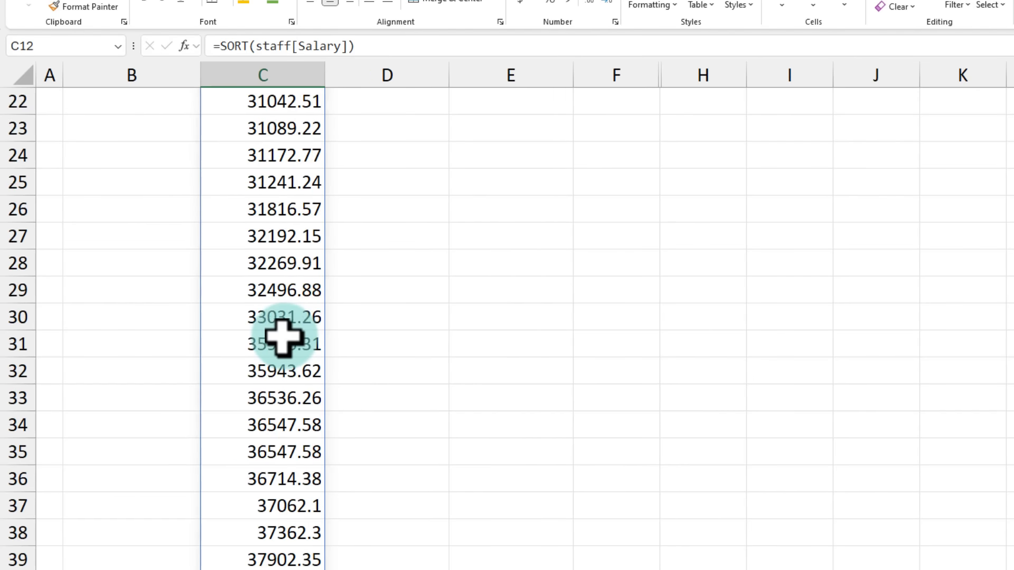
scroll(283, 338, down, 20)
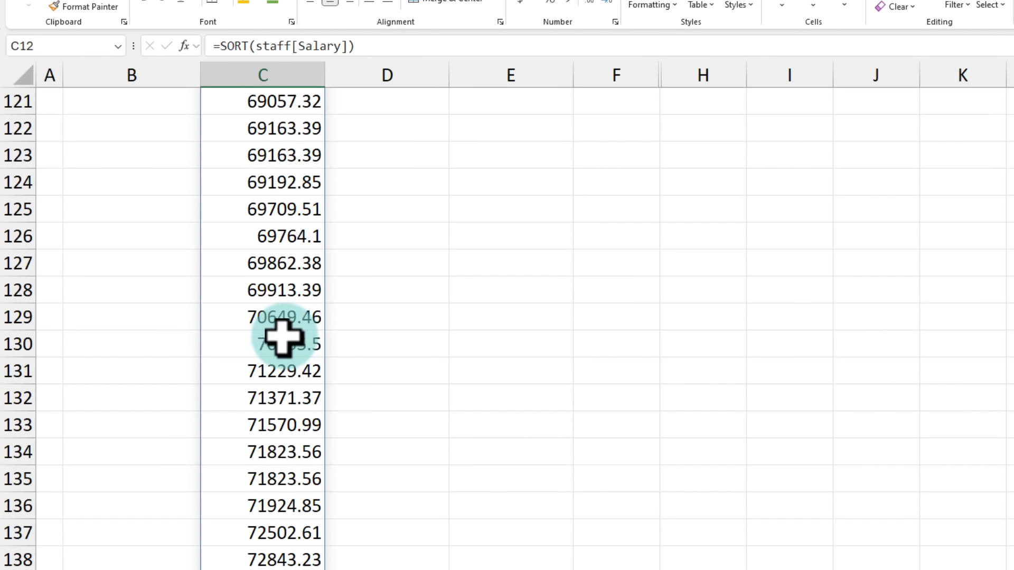
scroll(283, 338, down, 20)
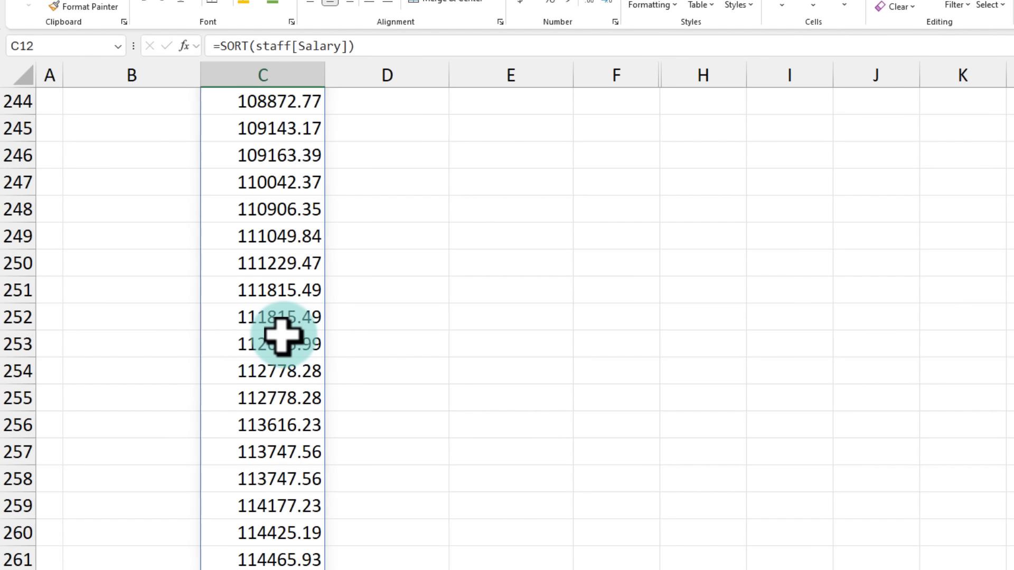
scroll(281, 312, up, 1)
click(279, 268)
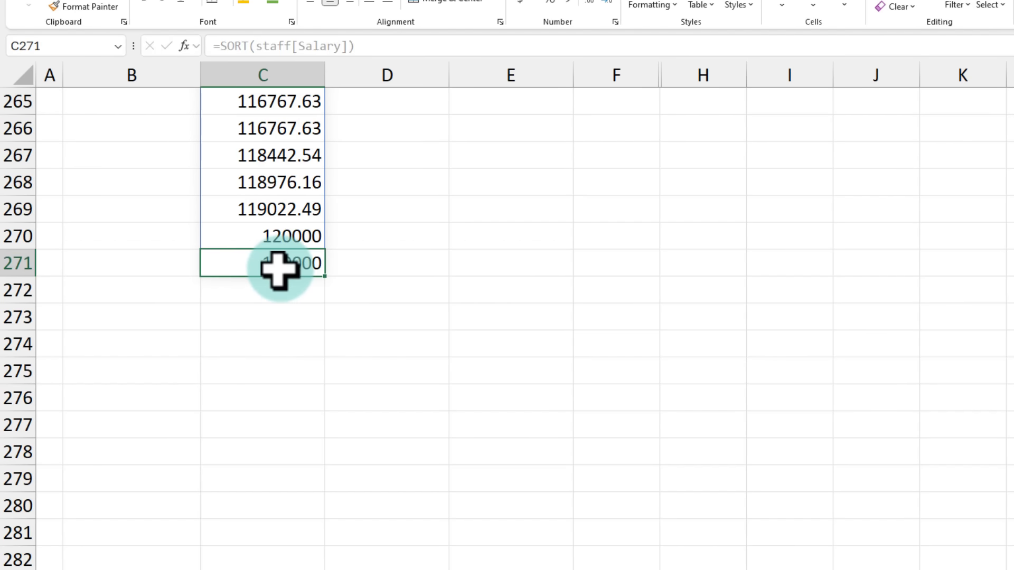
Change the C12 formula to =SORT(staff[Salary],,-1) so the salaries are sorted in descending order.
scroll(317, 248, up, 7)
key(ctrl+Up)
key(F2)
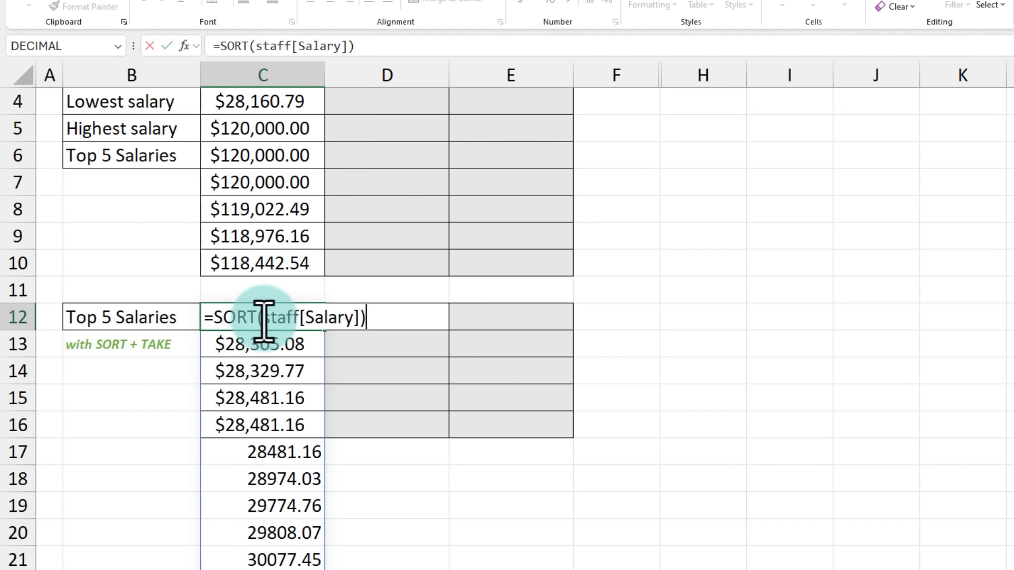
click(362, 317)
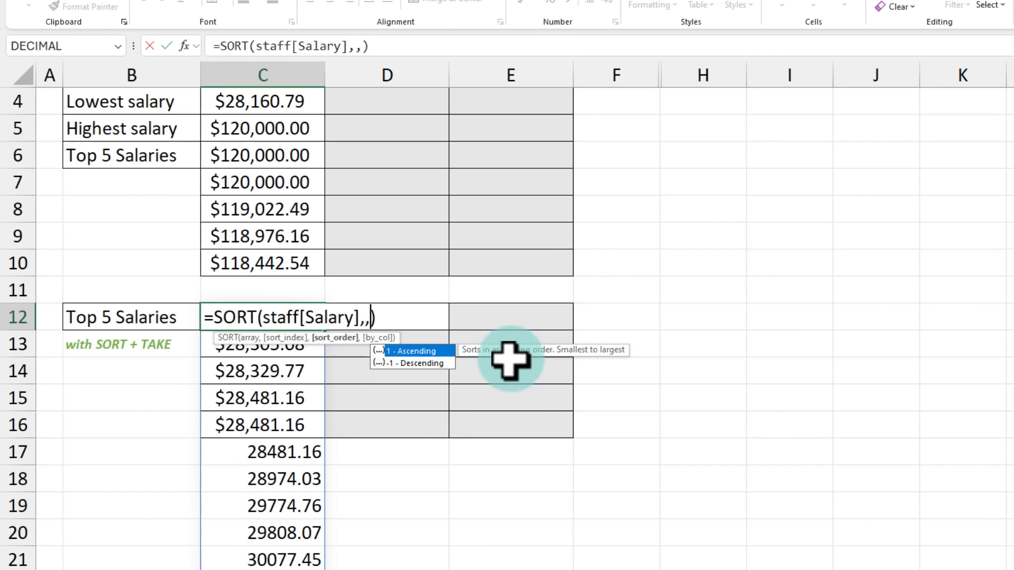
key(ctrl+Return)
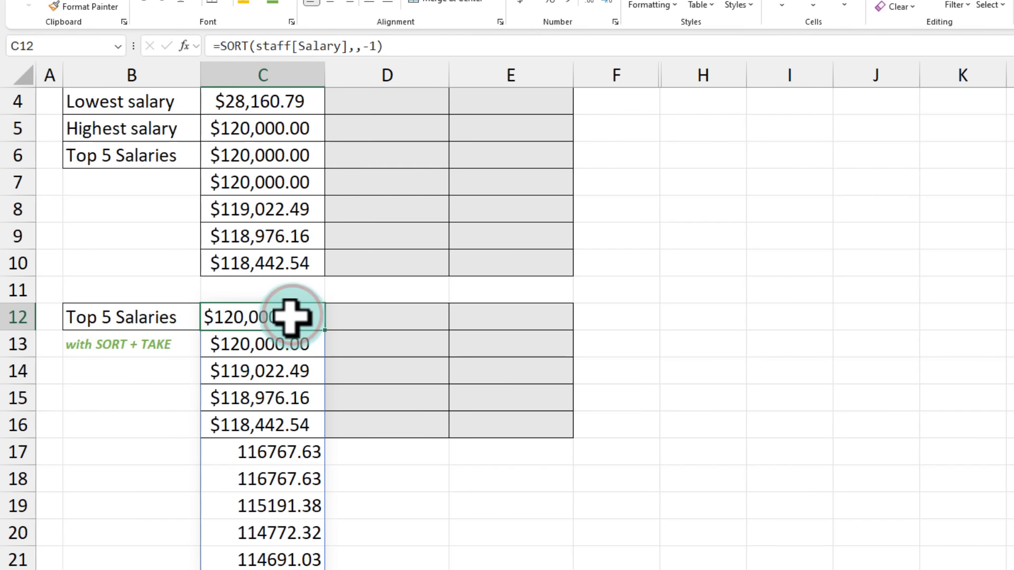
drag(291, 317, 291, 422)
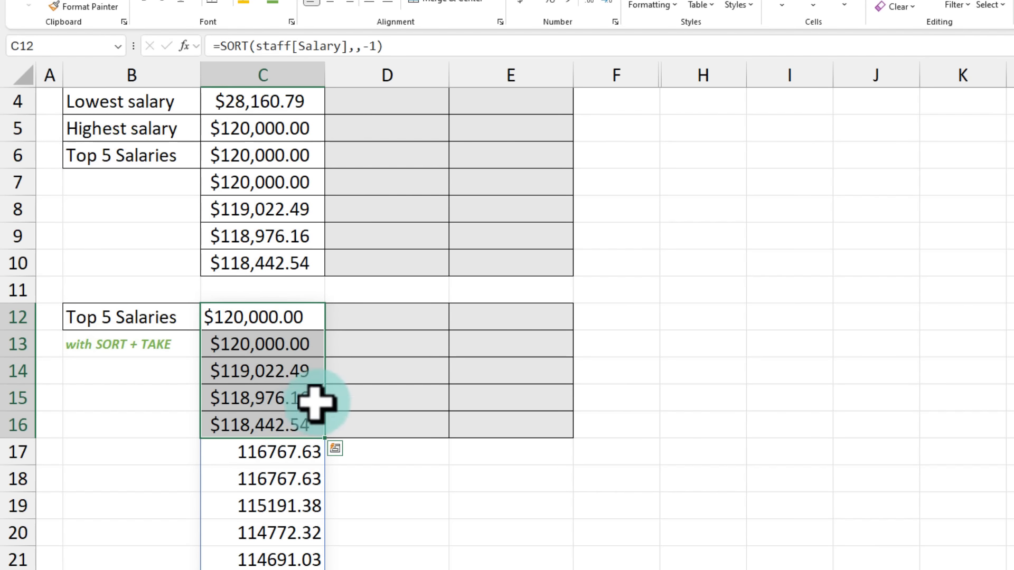
click(280, 319)
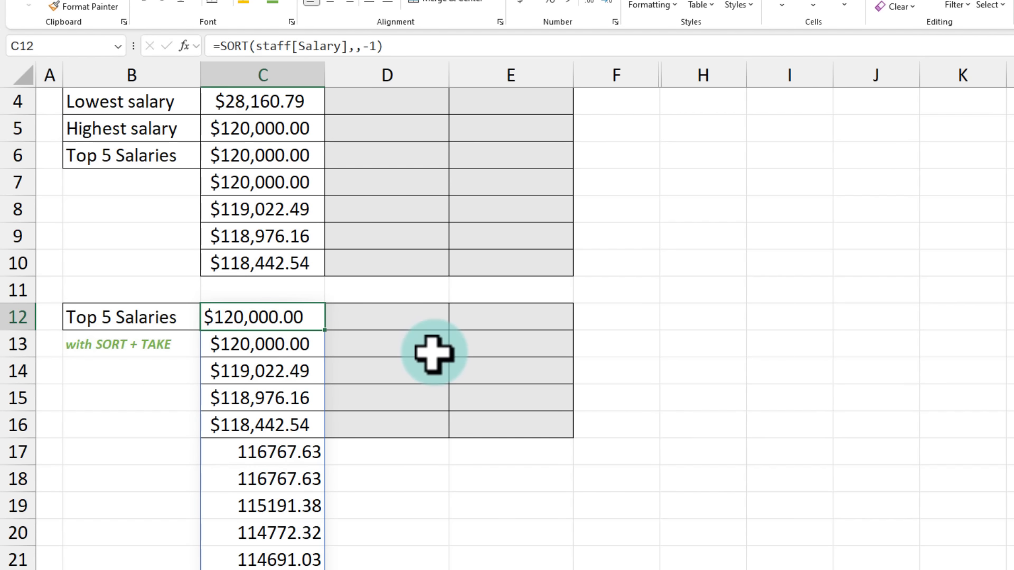
drag(201, 302, 316, 436)
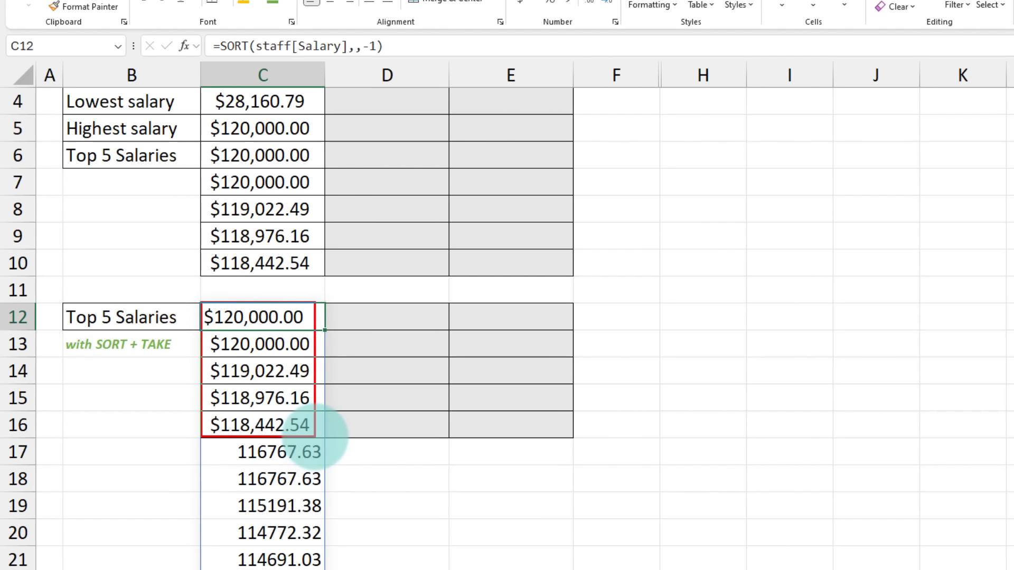
Wrap the C12 formula in TAKE to keep only five rows: =TAKE(SORT(staff[Salary],,-1),5).
double_click(267, 302)
key(Home)
key(Right)
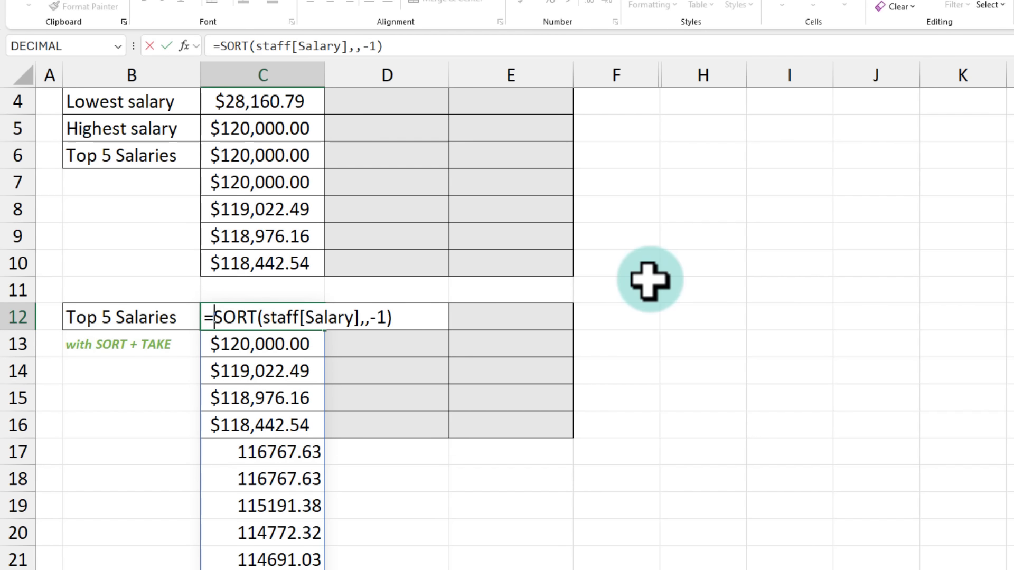
text(TAKE()
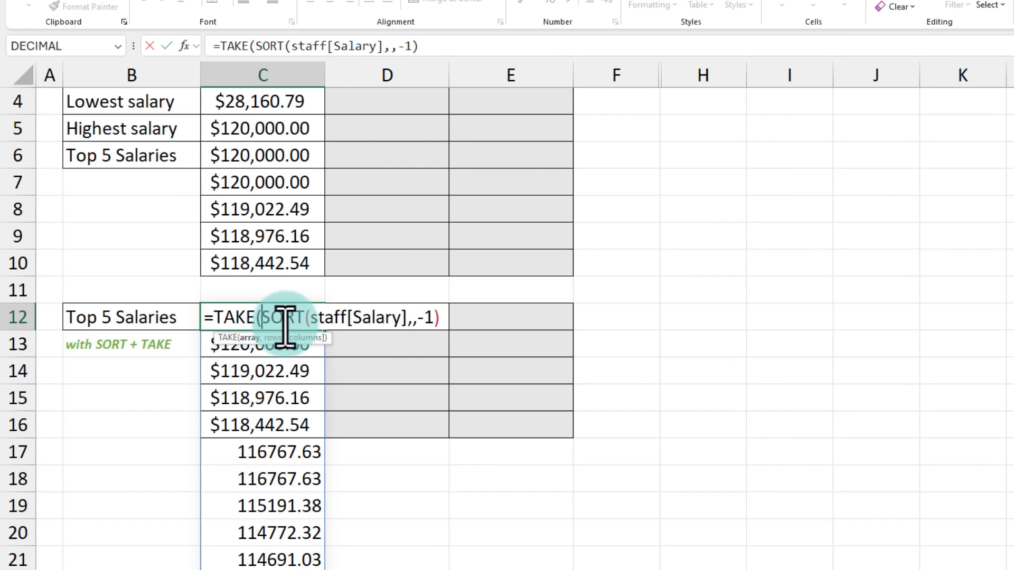
click(263, 315)
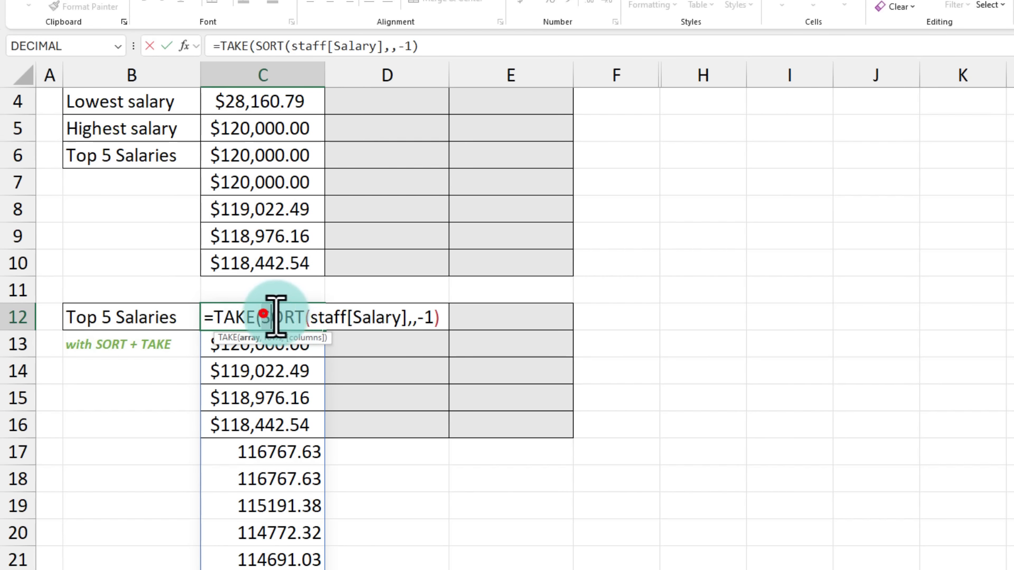
click(442, 319)
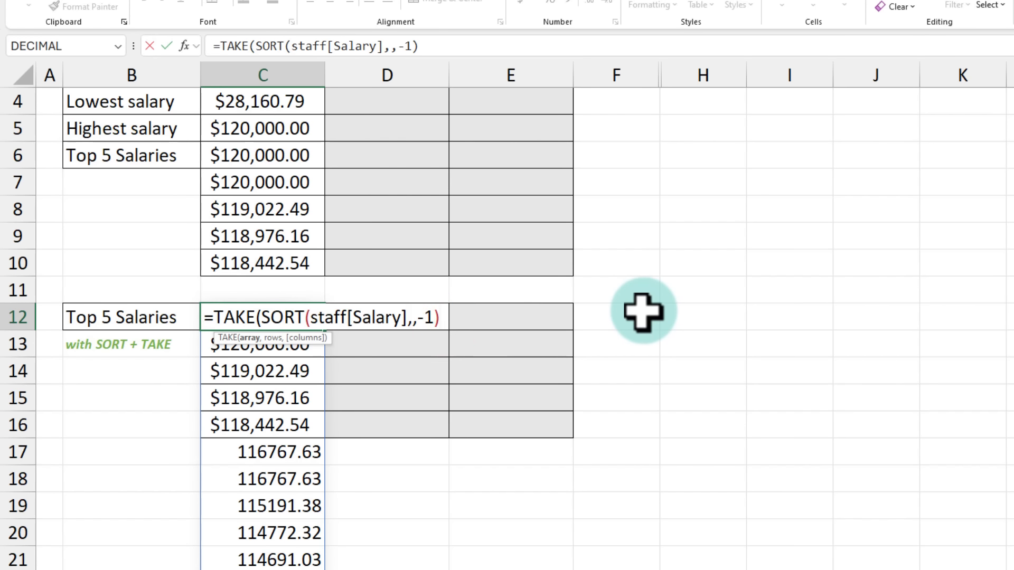
text(,5)
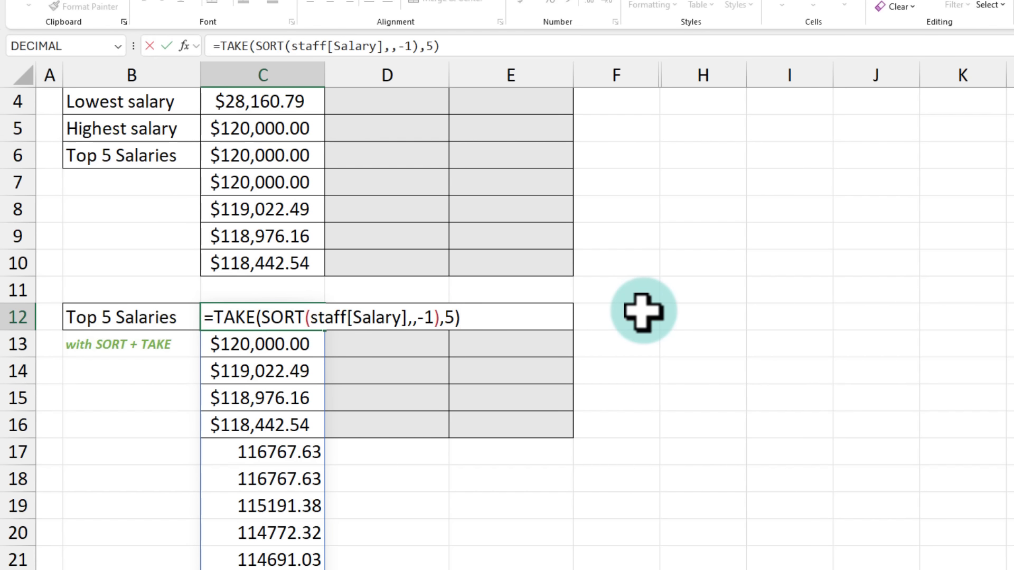
key(ctrl+Return)
drag(255, 318, 272, 430)
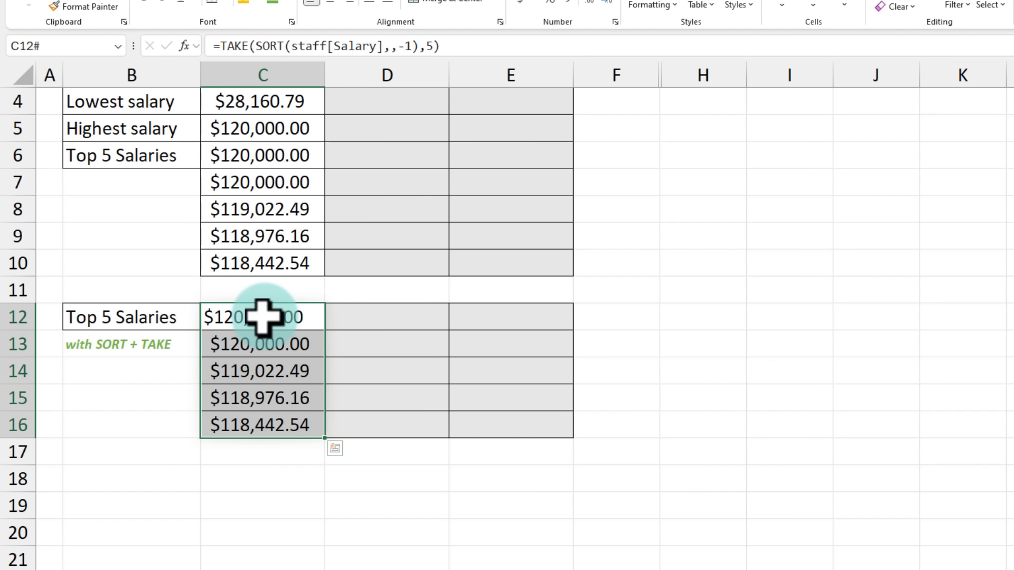
Try a row count of 10 in the C12 TAKE formula and undo that change.
scroll(271, 414, up, 1)
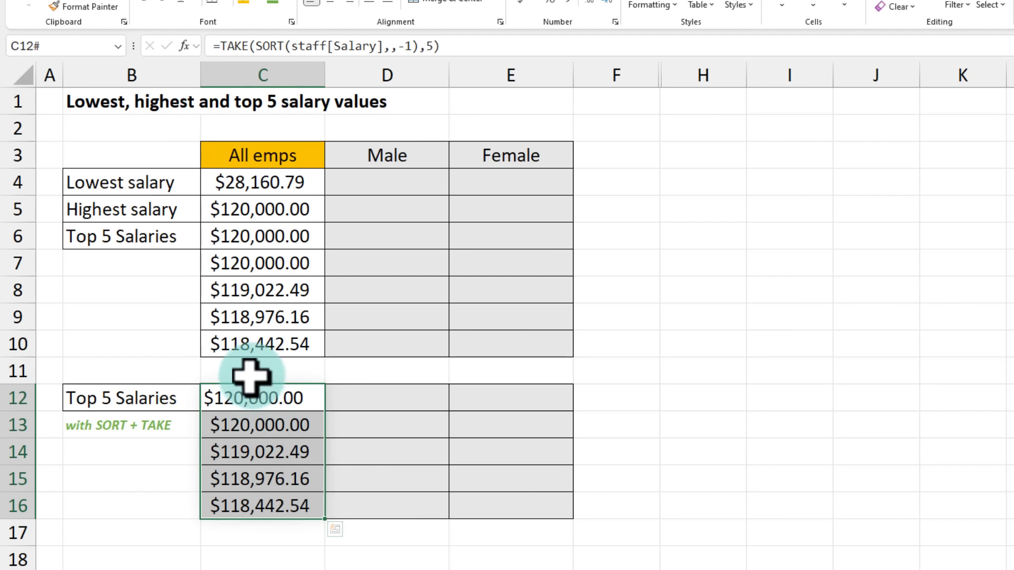
drag(261, 401, 249, 503)
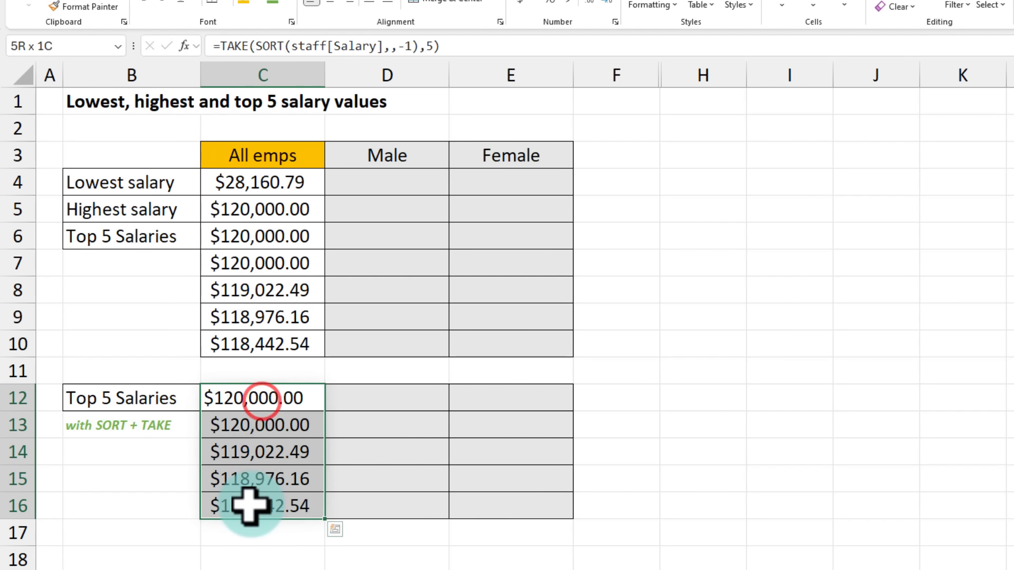
click(264, 402)
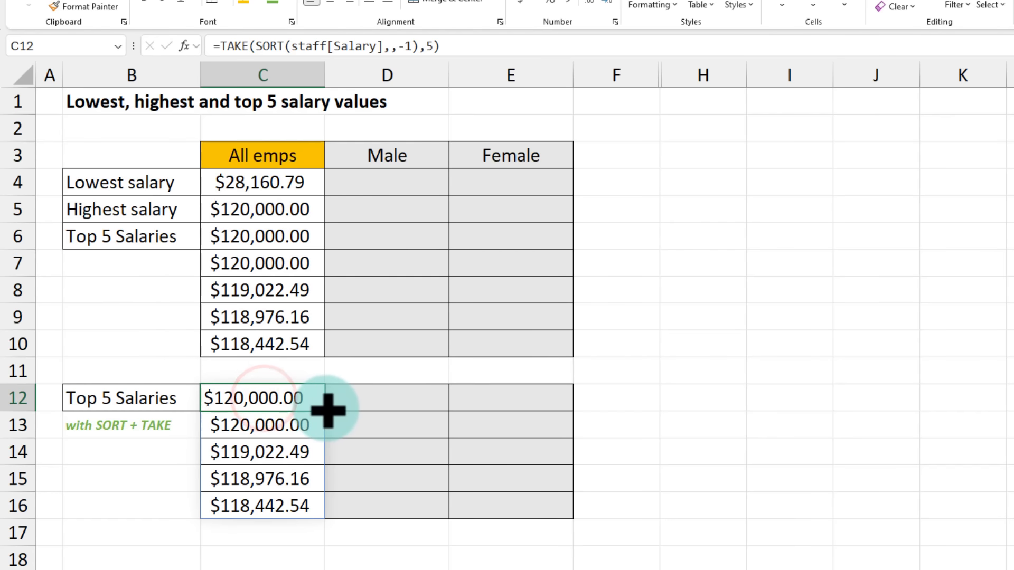
key(F2)
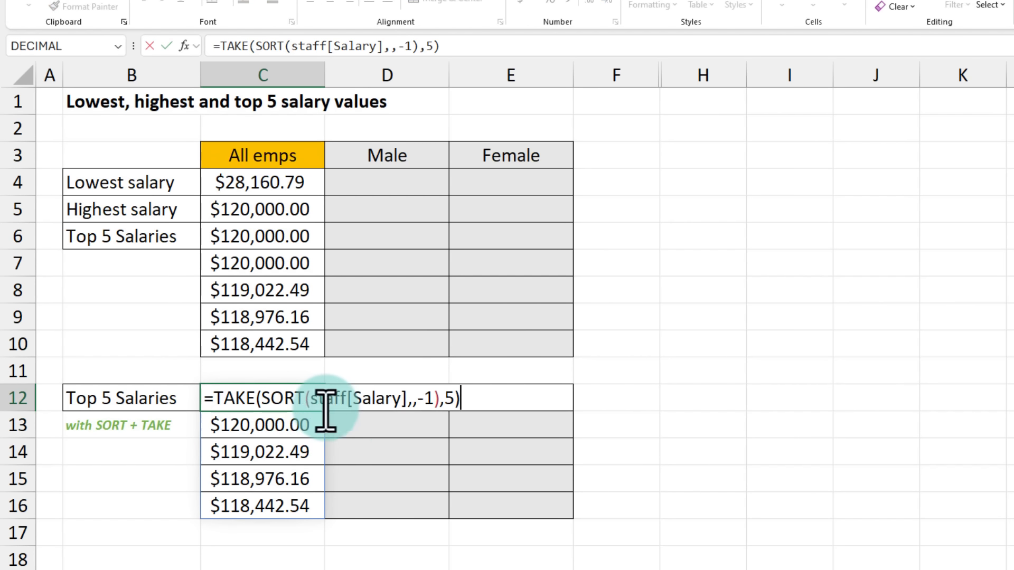
click(454, 399)
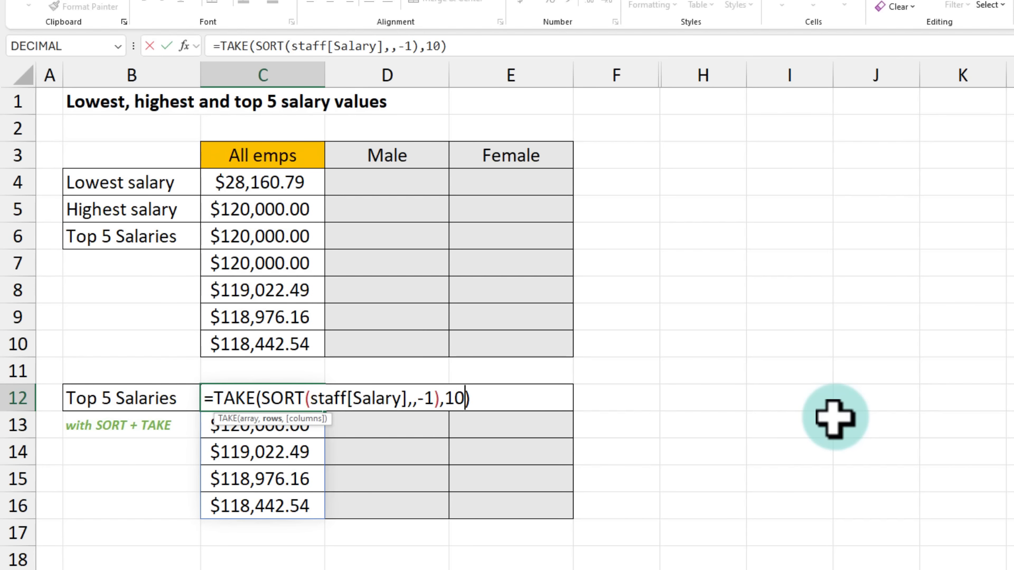
key(ctrl+Return)
key(ctrl+z)
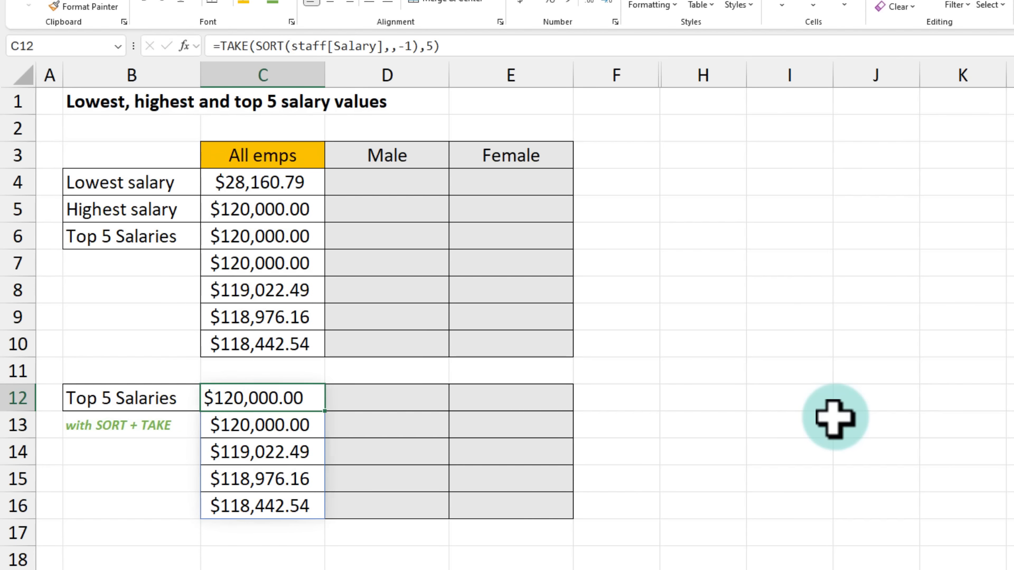
Point the row count in the C12 formula at cell I12: =TAKE(SORT(staff[Salary],,-1),I12).
key(F2)
double_click(450, 399)
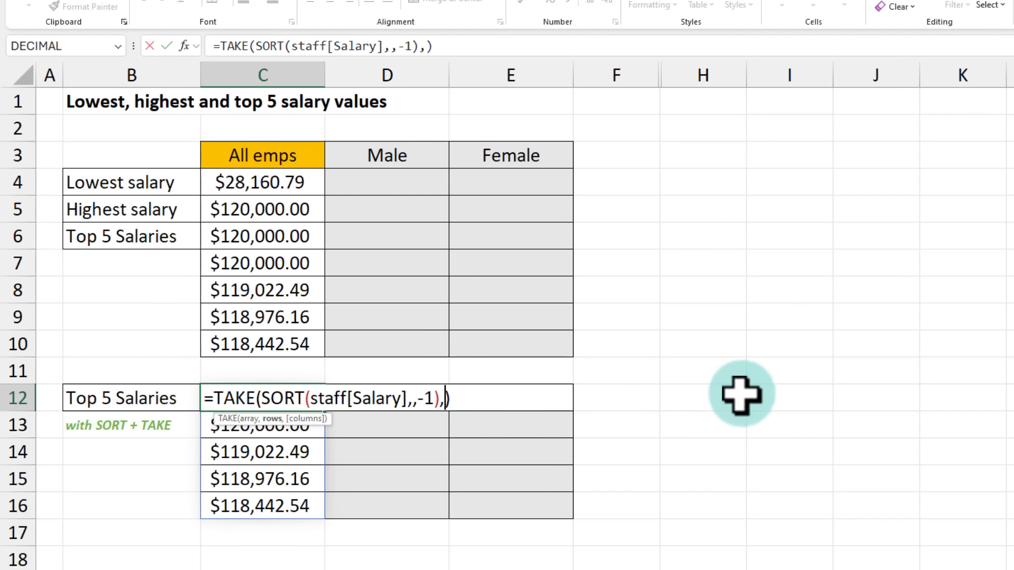
drag(748, 385, 834, 411)
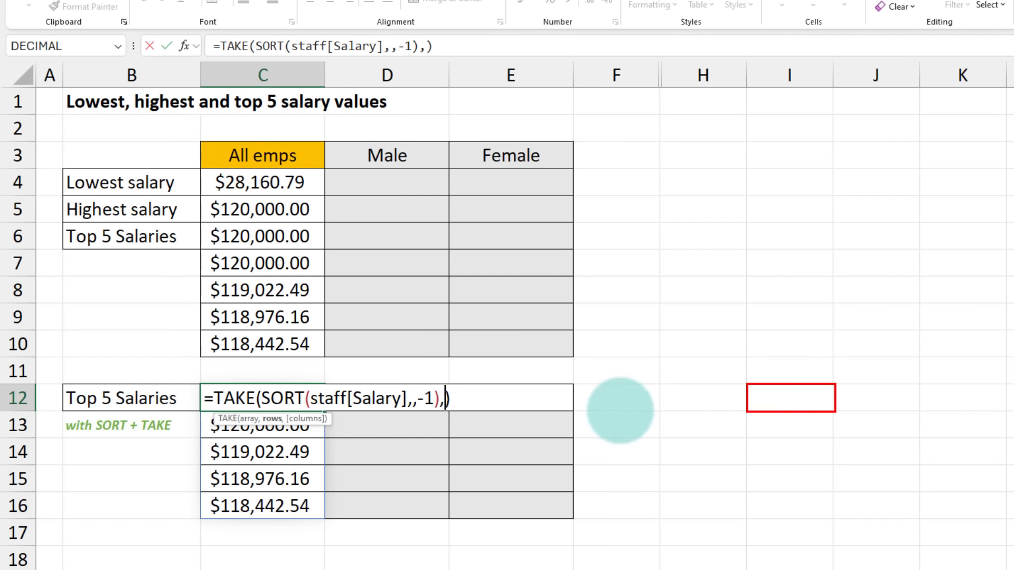
text(I12)
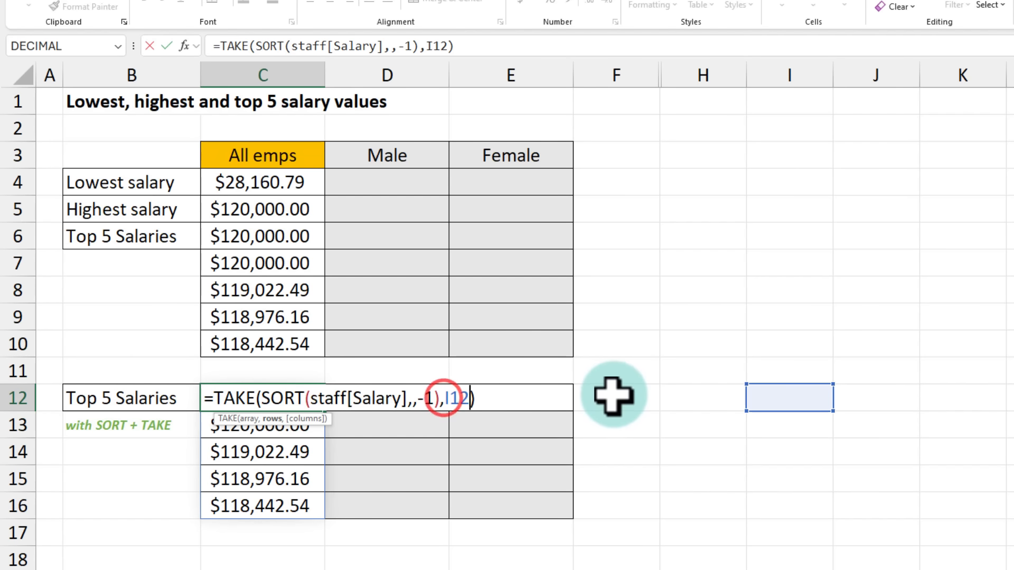
key(Return)
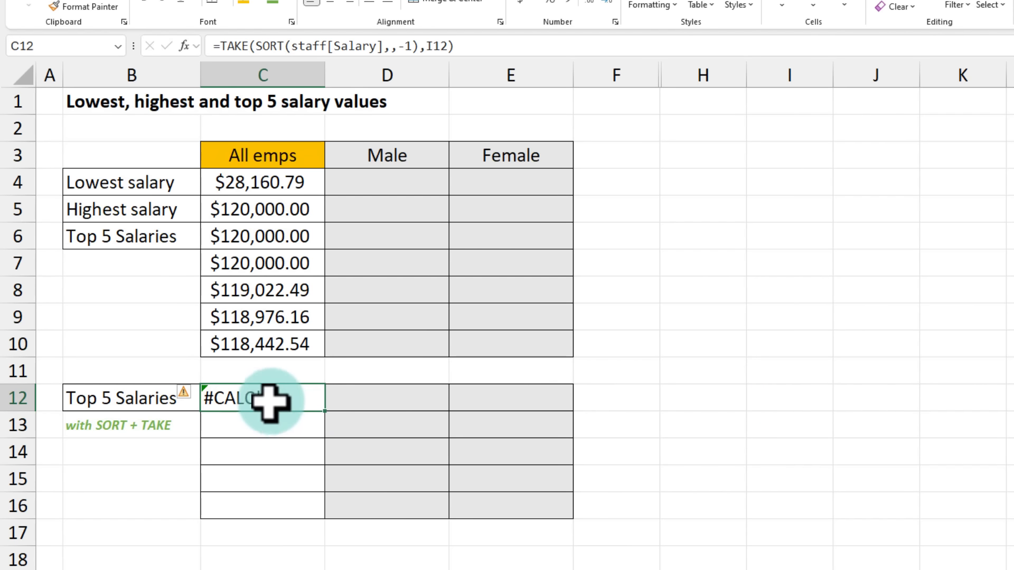
Enter 10 in I12 as the number of salaries for the C12 formula to return.
click(785, 402)
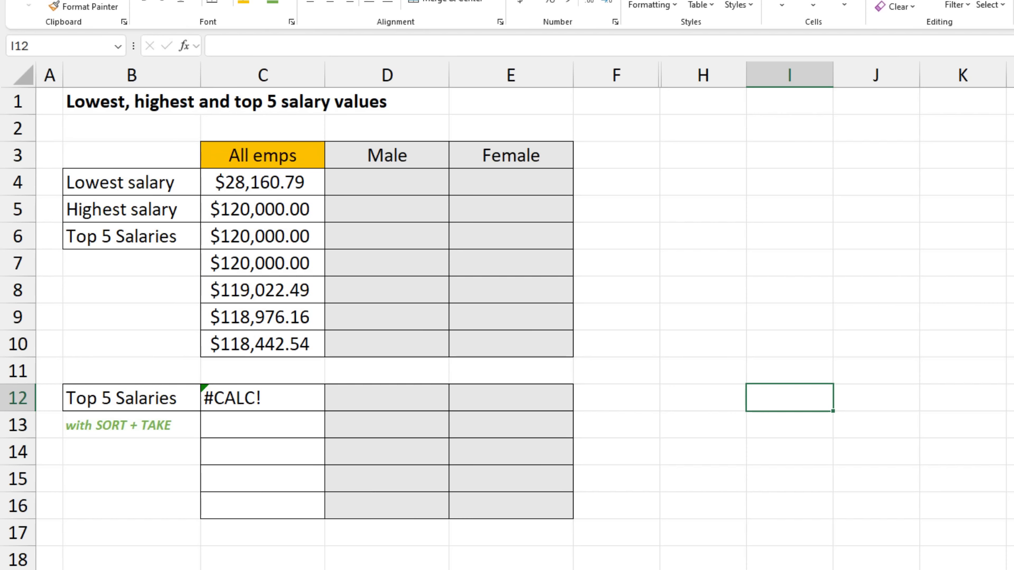
text(10)
key(ctrl+Return)
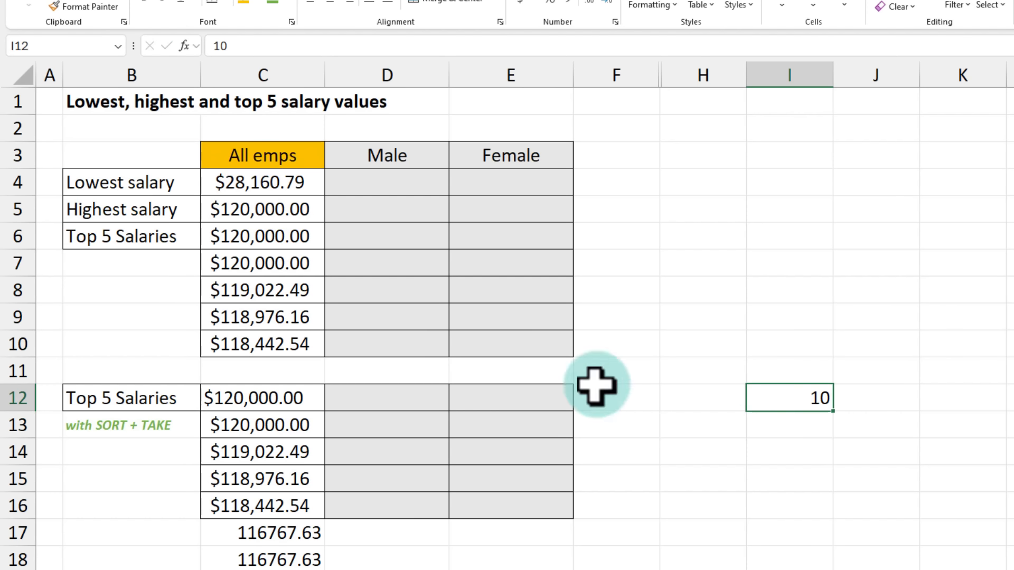
Format the whole spilled salary list in C12:C21 as dollar currency with two decimals.
click(290, 399)
scroll(290, 473, down, 3)
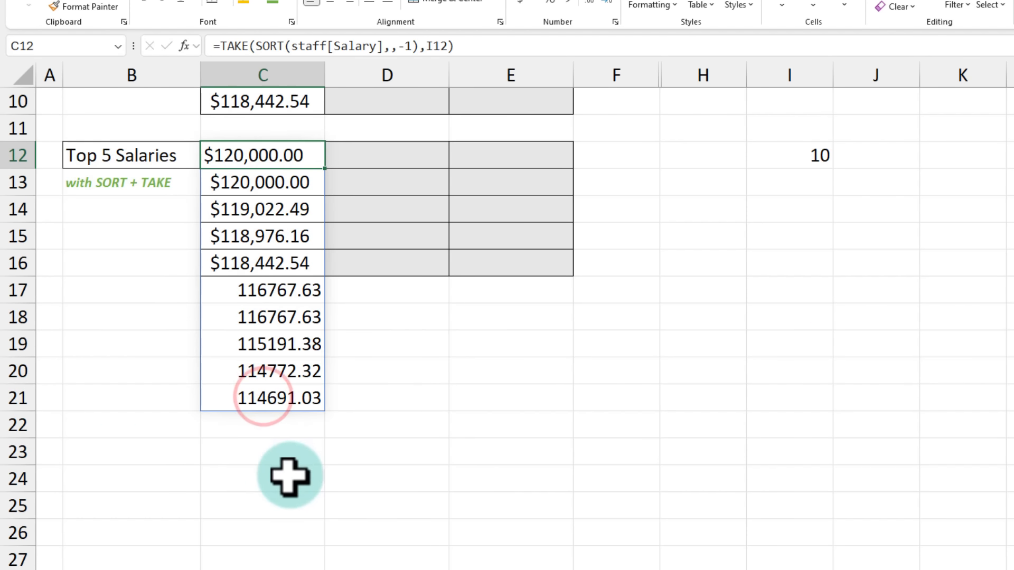
shift+click(267, 407)
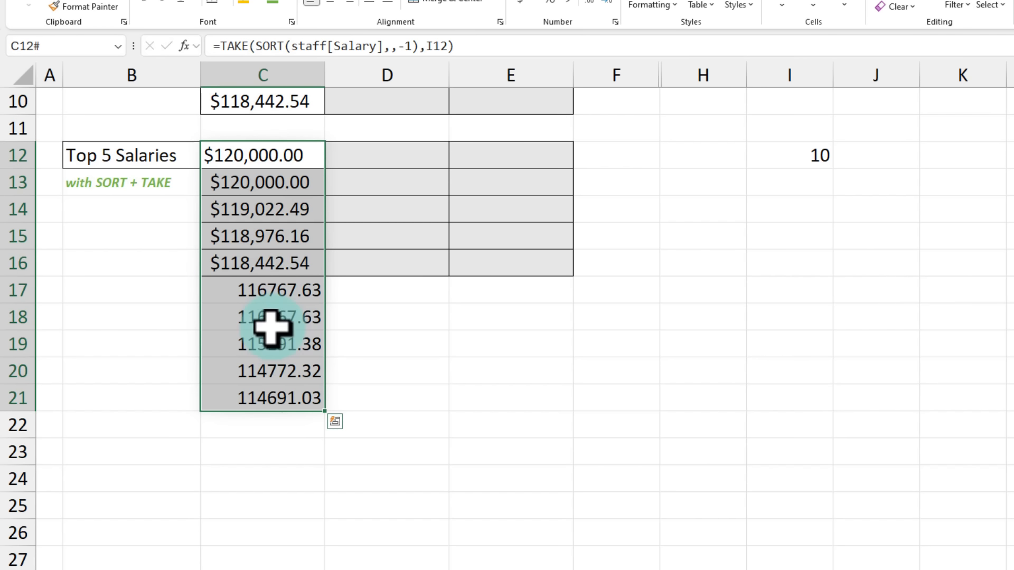
scroll(283, 486, down, 3)
shift+click(268, 496)
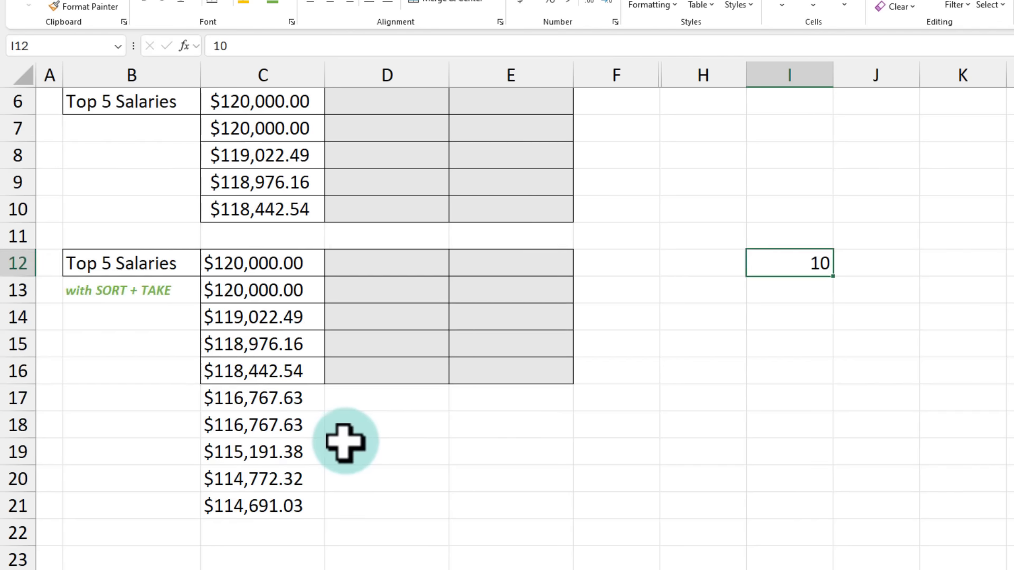
scroll(339, 438, down, 2)
scroll(296, 370, up, 1)
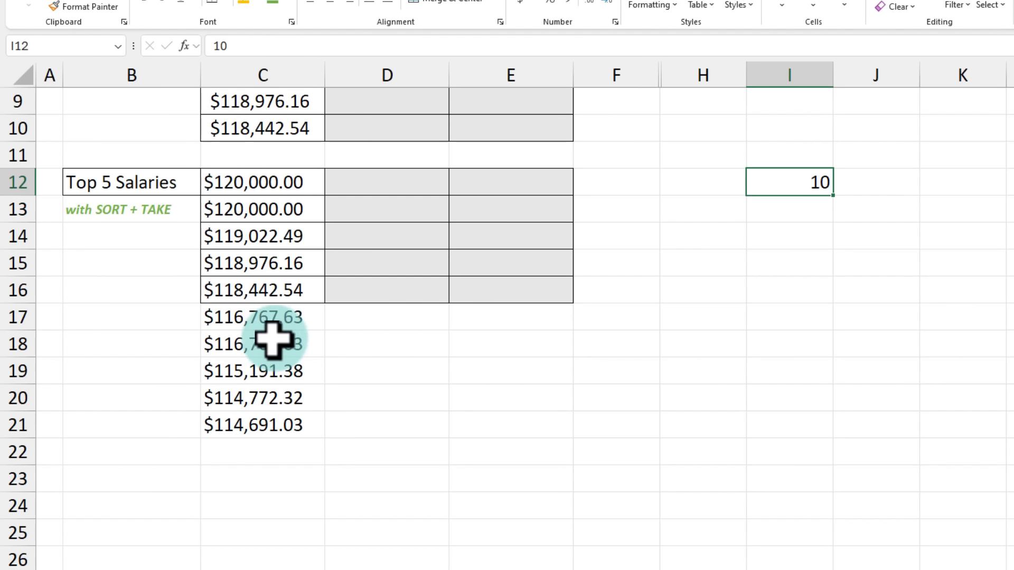
drag(271, 320, 272, 425)
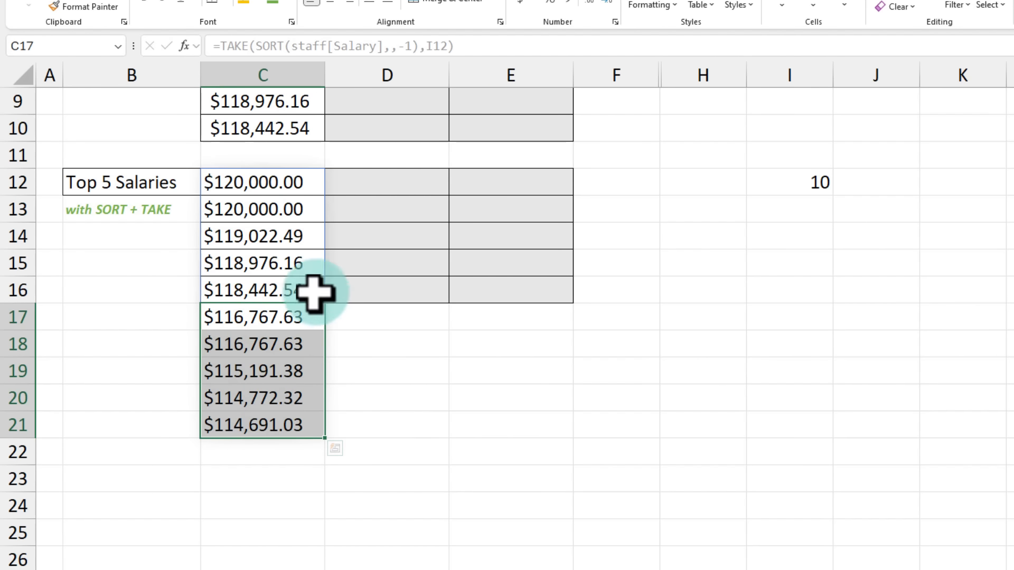
Test the row count in I12 with 5 and finally 8 to resize the spilled salary list.
click(801, 183)
scroll(780, 254, up, 1)
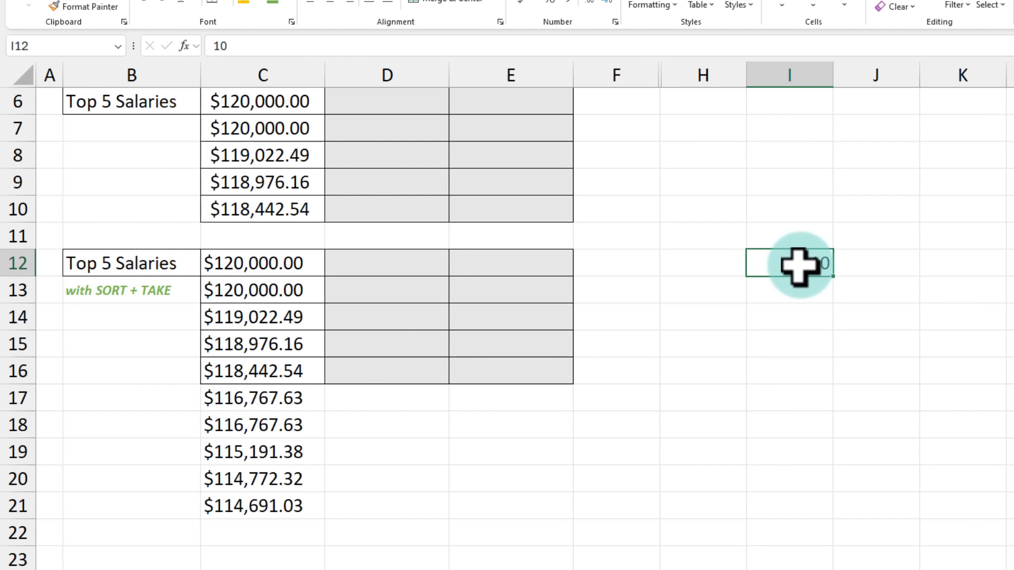
text(5)
key(ctrl+Return)
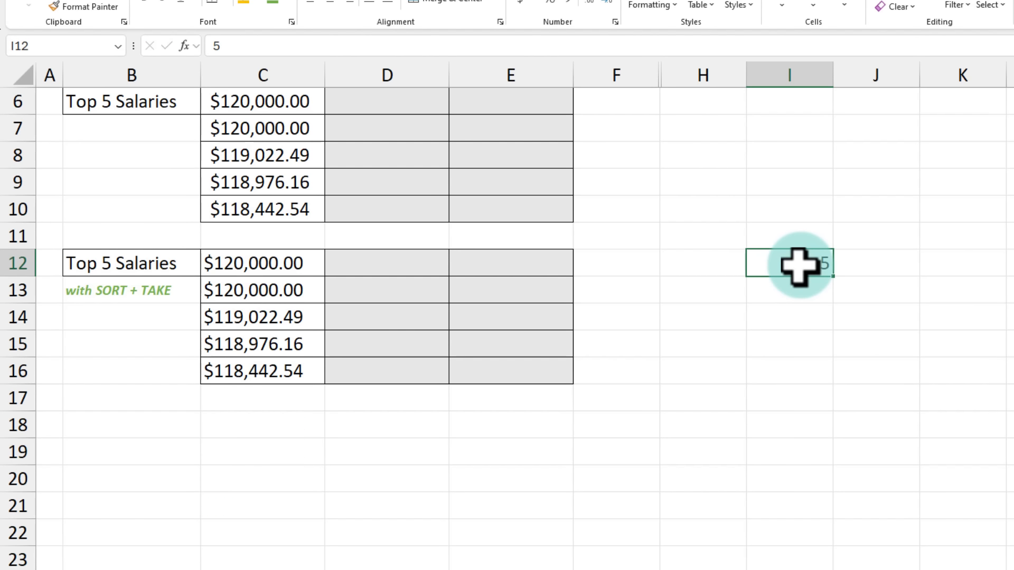
key(ctrl+Return)
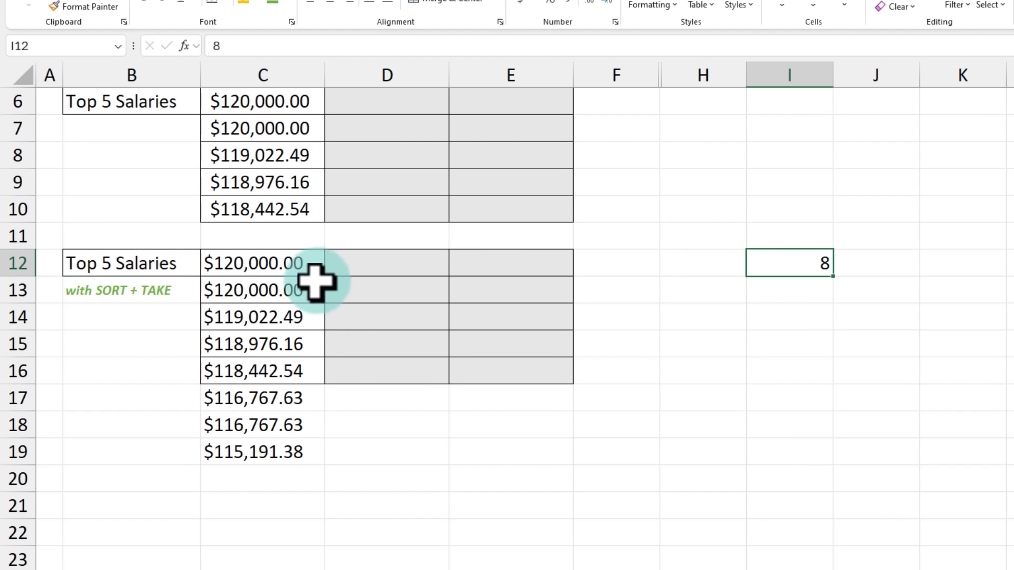
Review the All emps results in both column C blocks and the Male and Female cells D4:E10.
drag(294, 264, 289, 444)
click(479, 453)
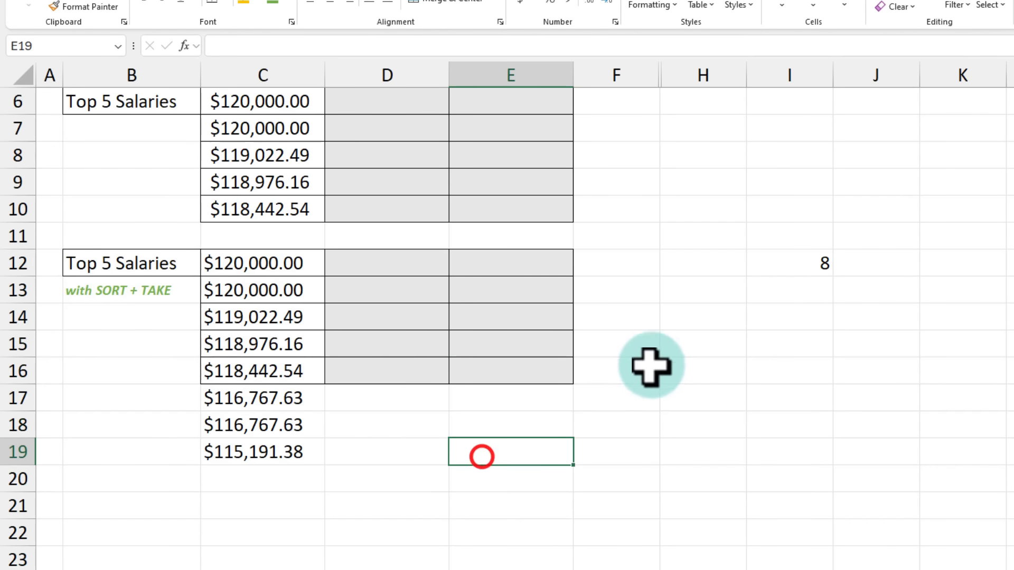
scroll(650, 367, up, 1)
scroll(640, 387, up, 1)
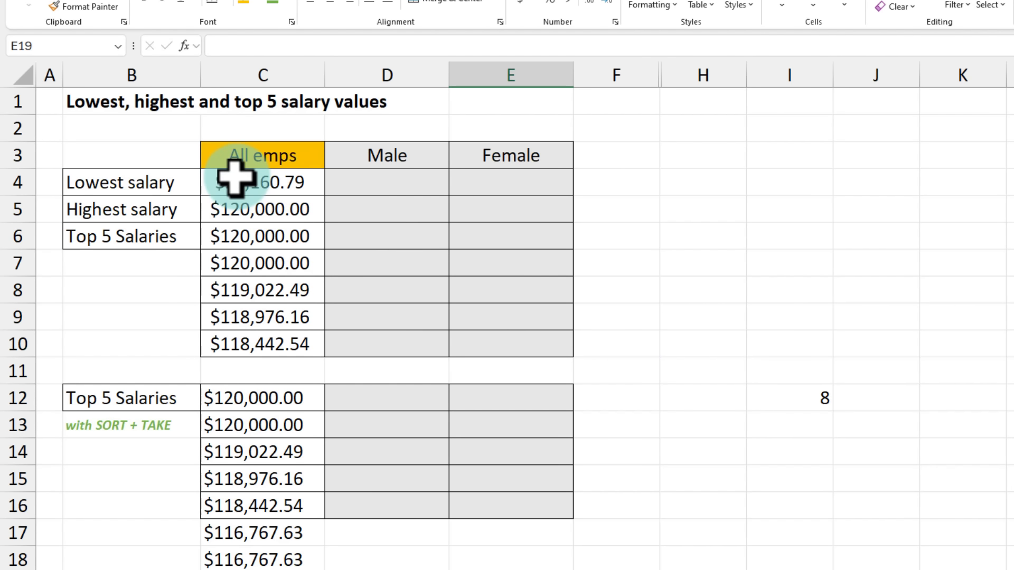
drag(236, 182, 266, 349)
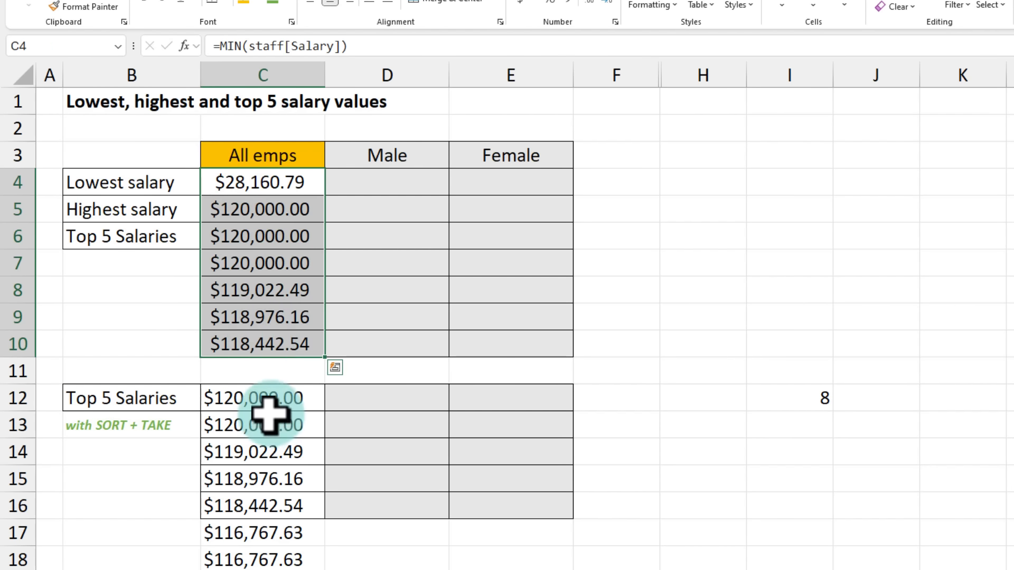
drag(270, 395, 272, 560)
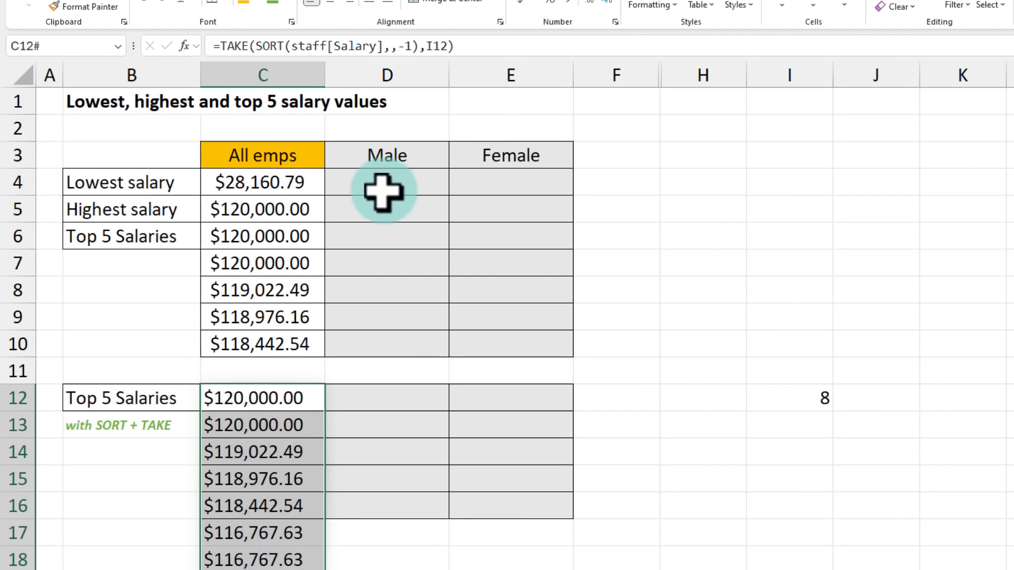
drag(379, 179, 506, 355)
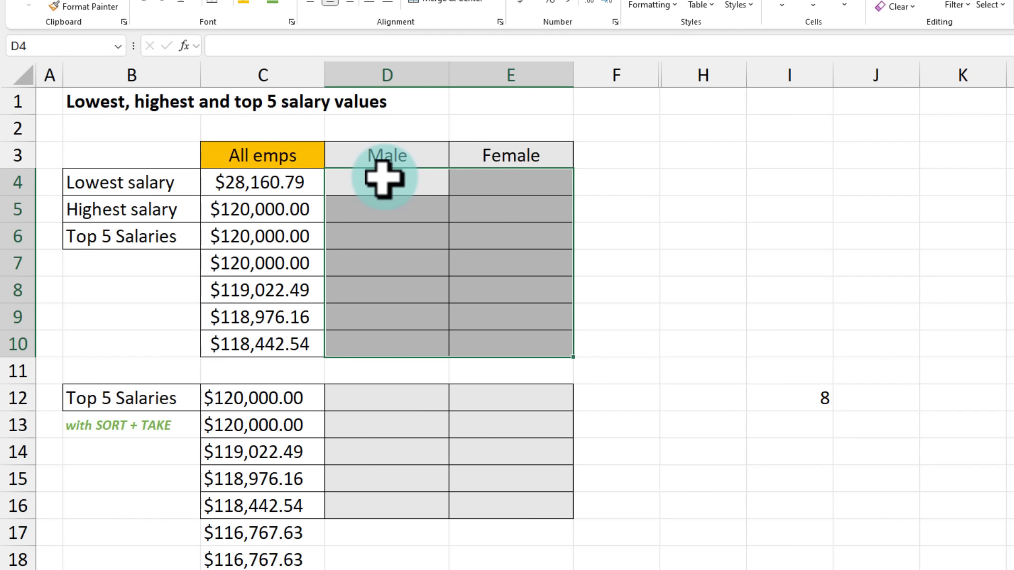
Start a MINIFS formula in D4 with staff[Salary] as the minimum range and staff[Gender] as the criteria range.
click(384, 179)
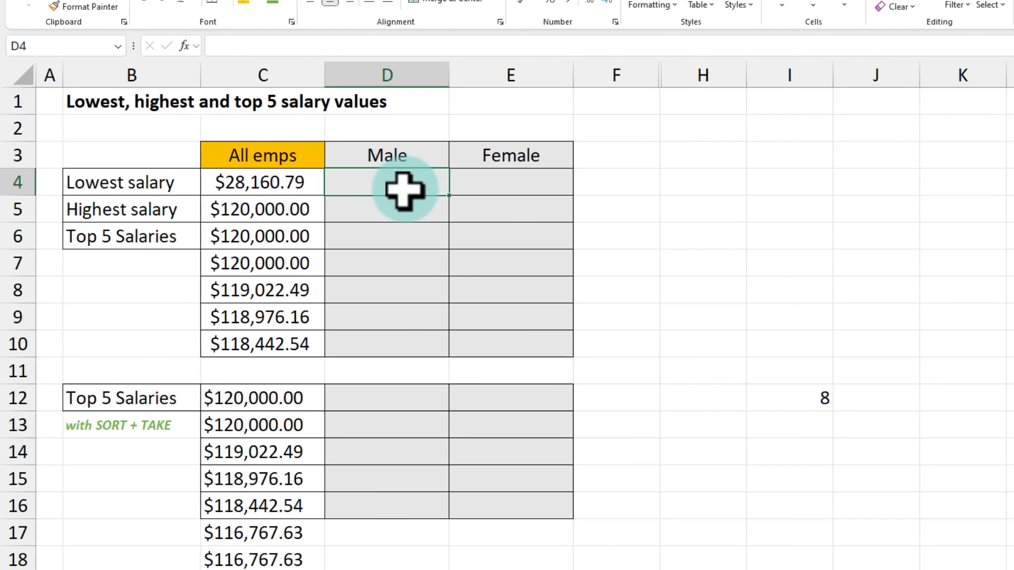
text(=)
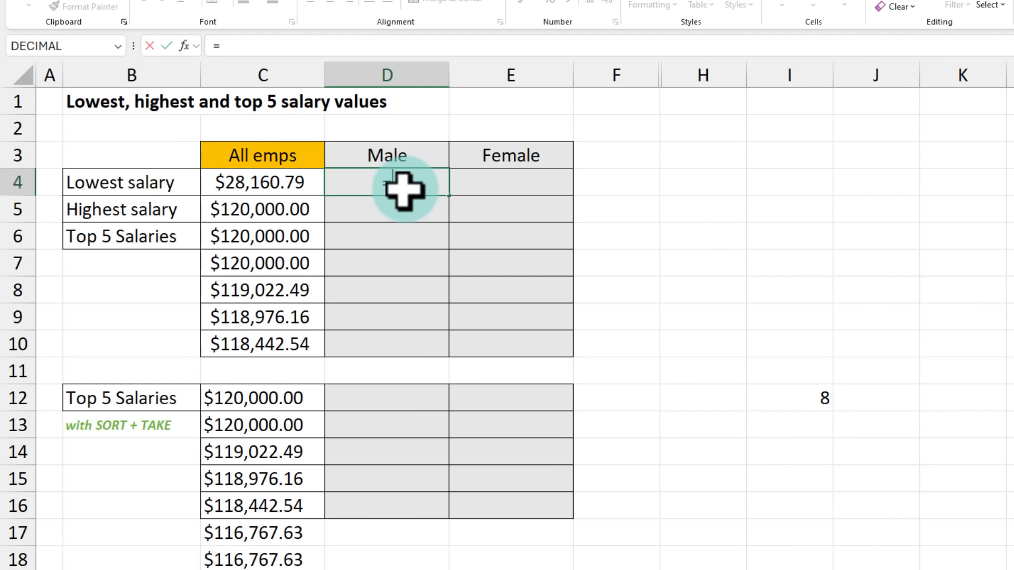
text(MIN)
key(Down)
key(Down)
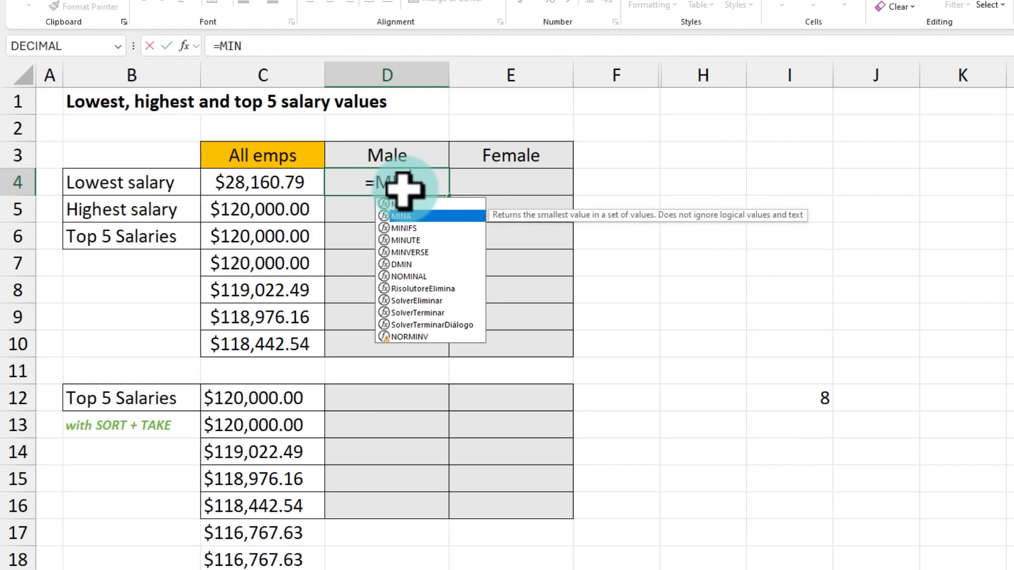
key(Tab)
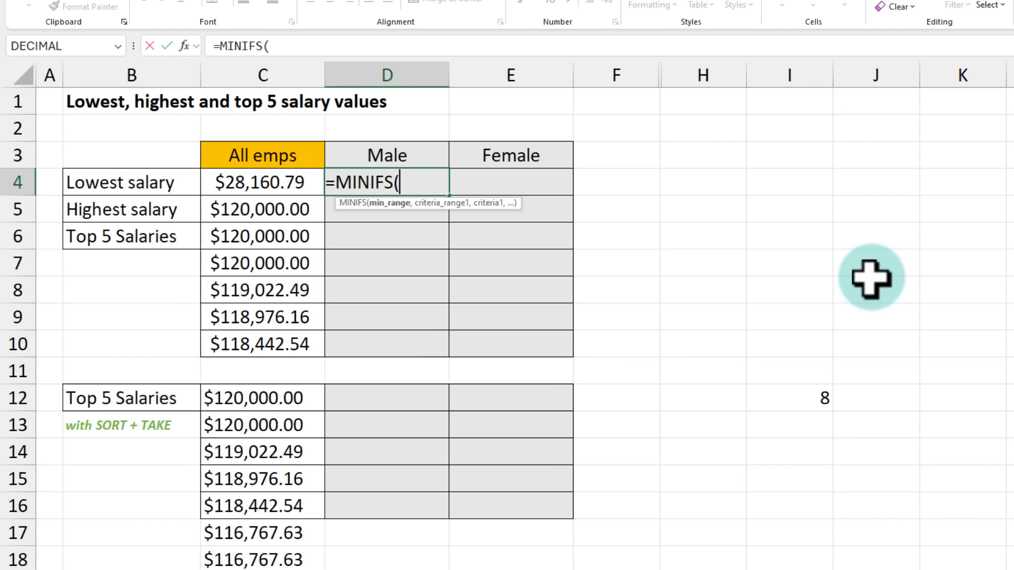
text(staff[)
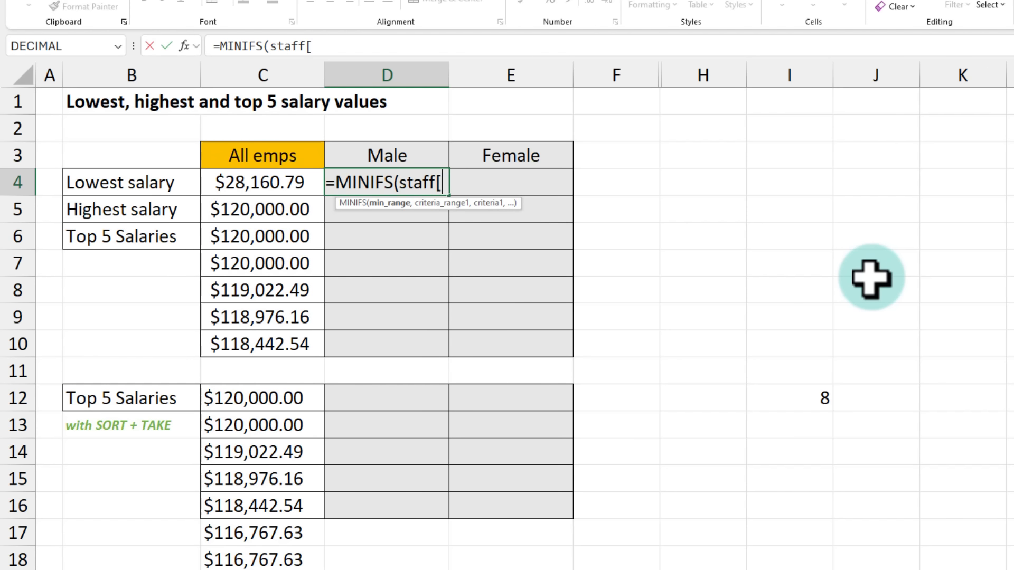
text(Salary], staff)
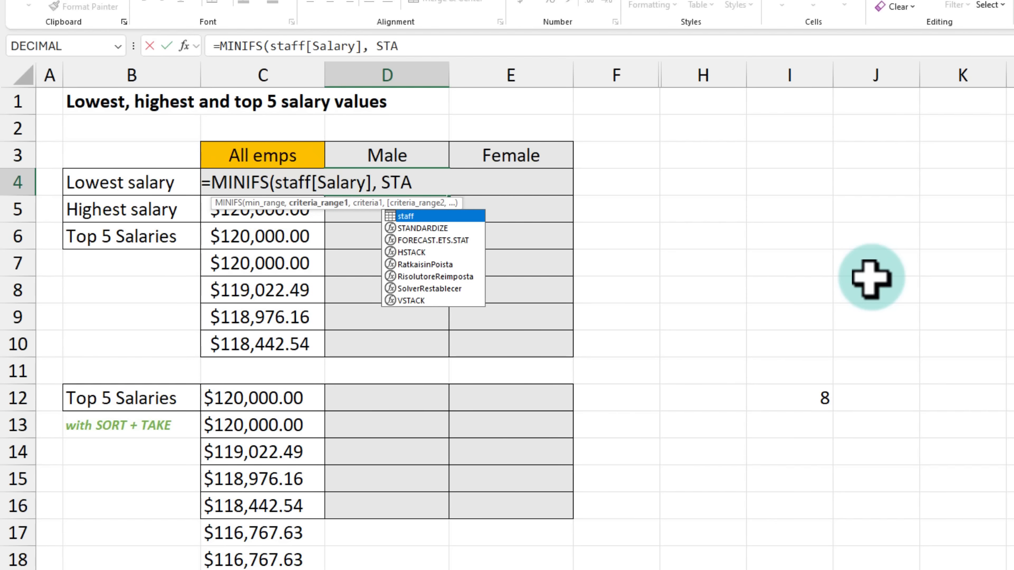
text([G)
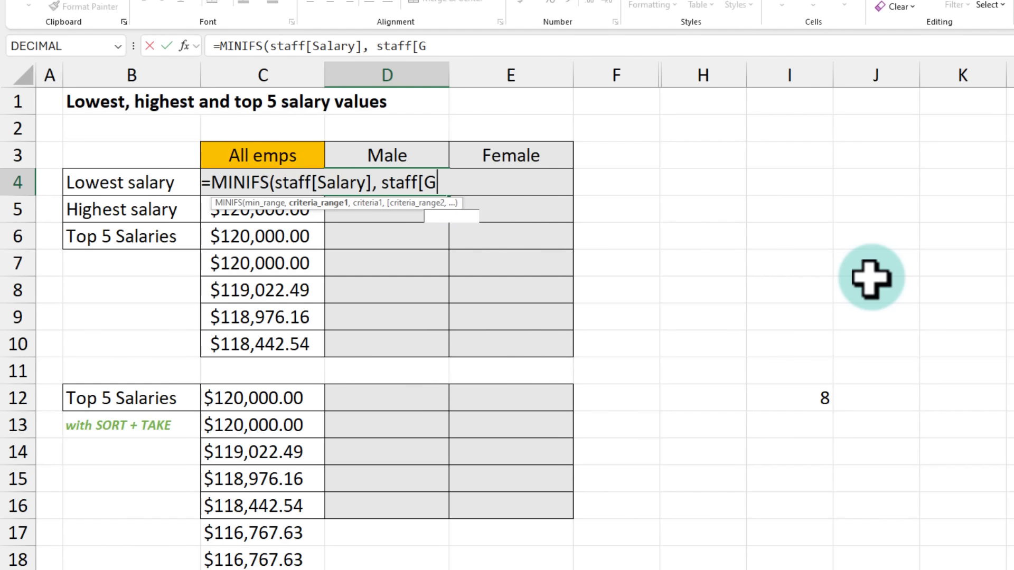
text(ender],)
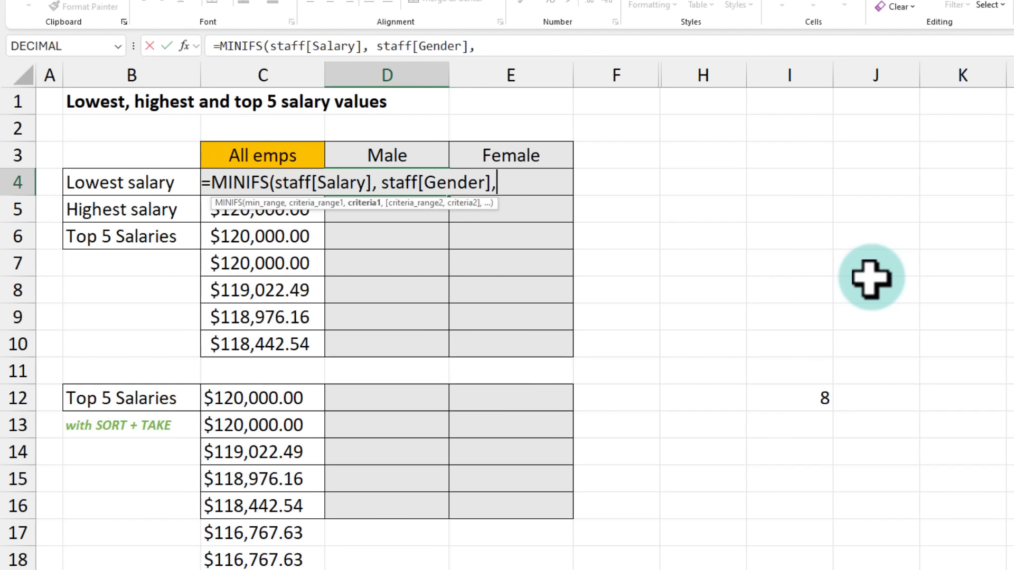
Complete the D4 MINIFS formula with the Male header as its criterion, locking the row as D$3.
click(429, 154)
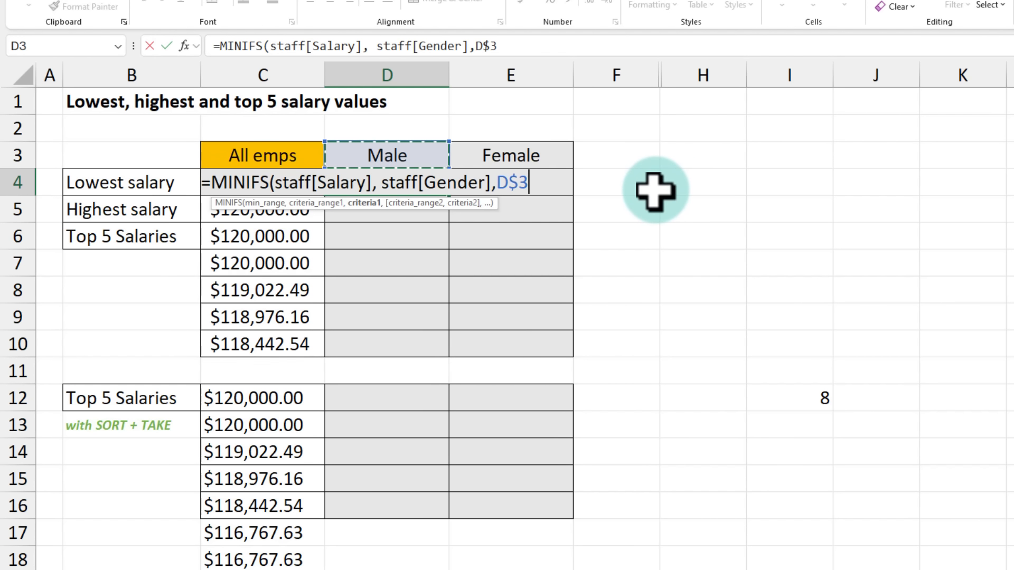
click(512, 183)
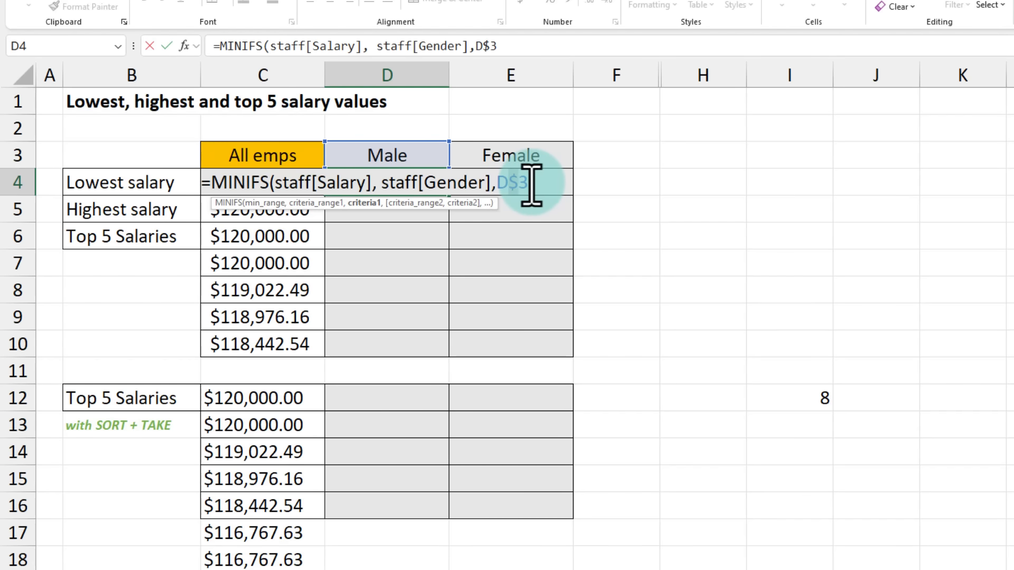
click(531, 182)
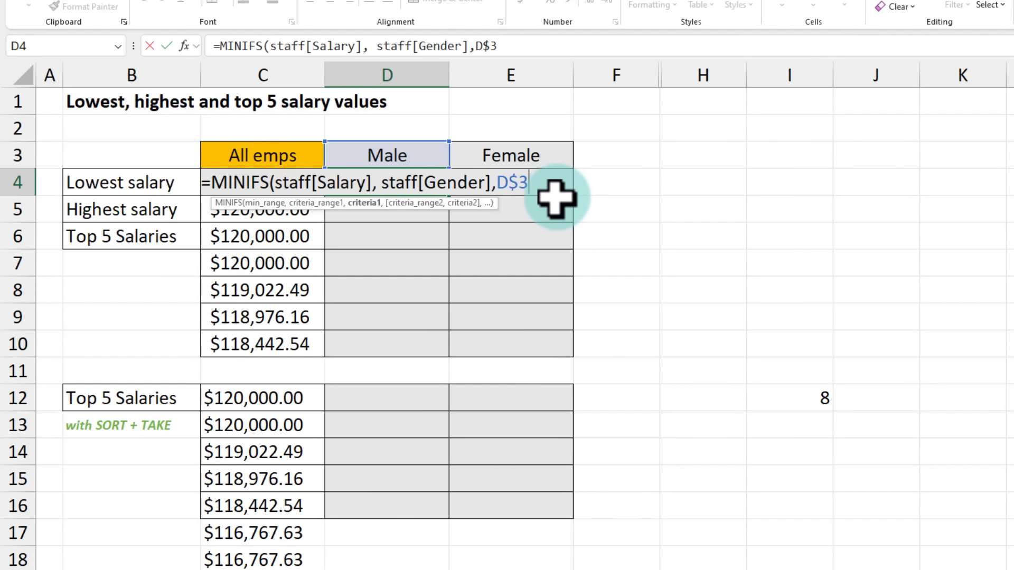
key(F4)
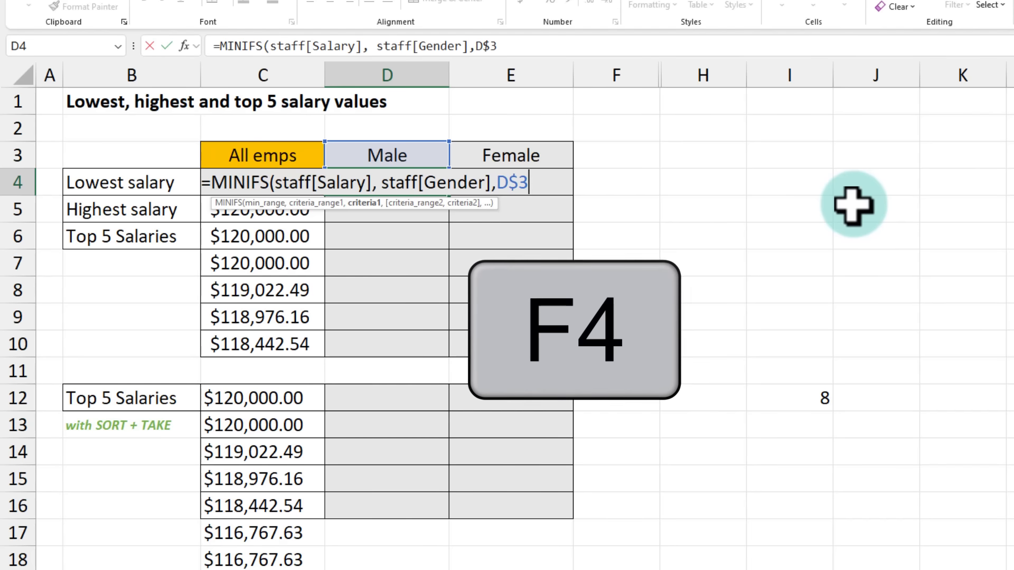
text())
key(ctrl+Return)
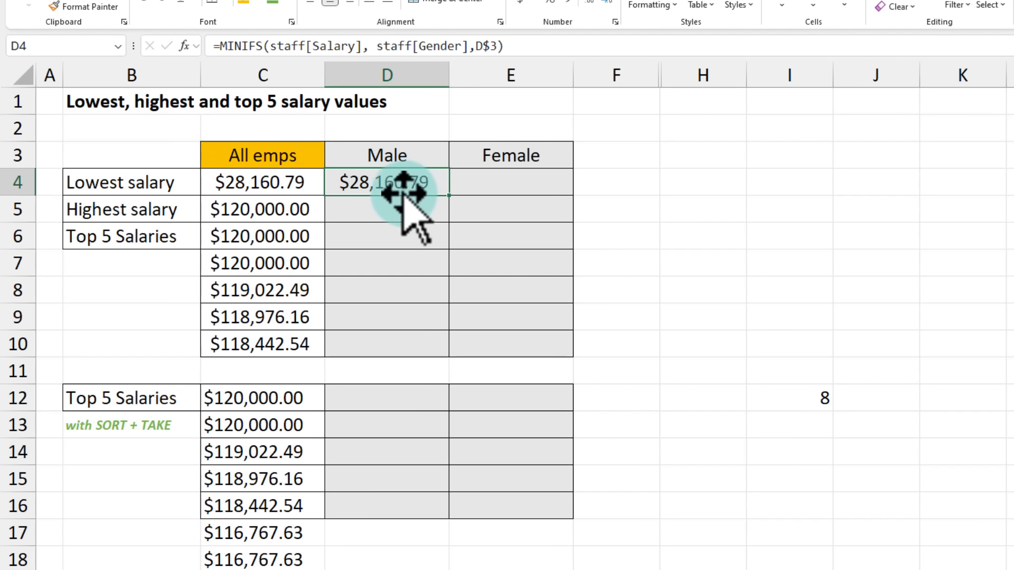
Copy the lowest salary formula from D4 to the Female cell E4.
click(388, 180)
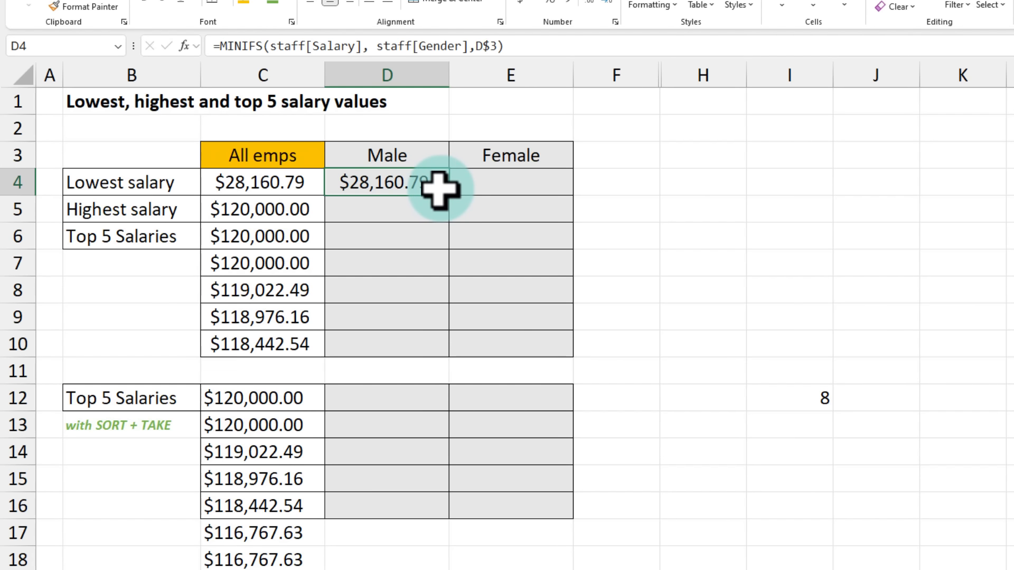
key(ctrl+c)
click(494, 185)
key(ctrl+v)
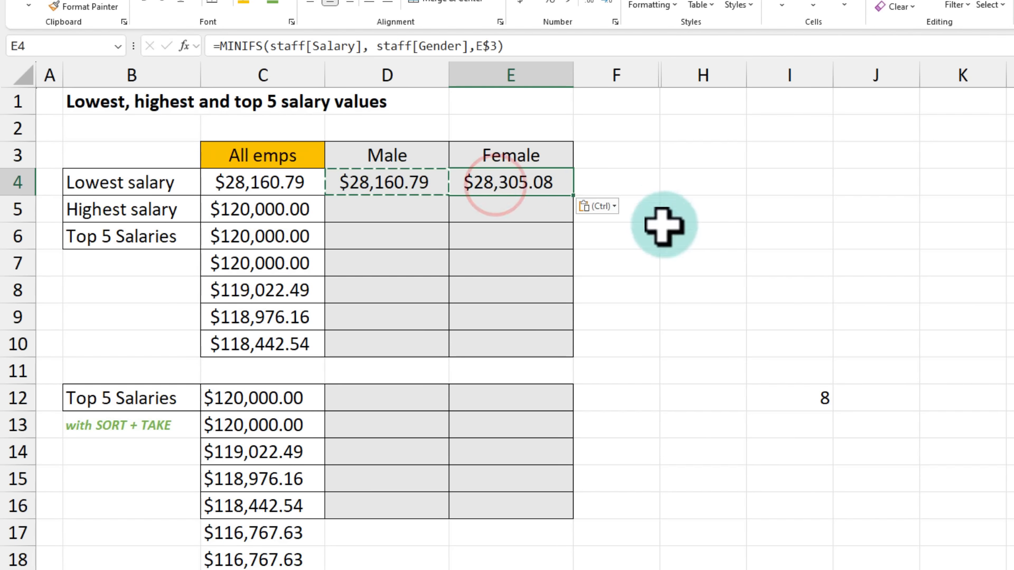
key(Escape)
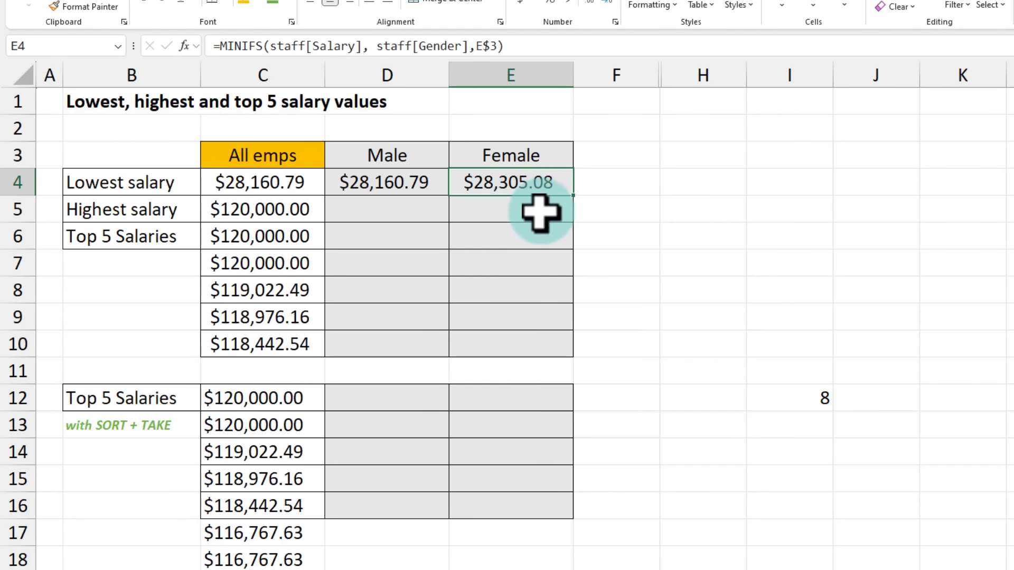
Start a MAXIFS formula in D5 with staff[Salary] as the maximum range and staff[Gender] as the criteria range.
click(515, 190)
key(Down)
key(Left)
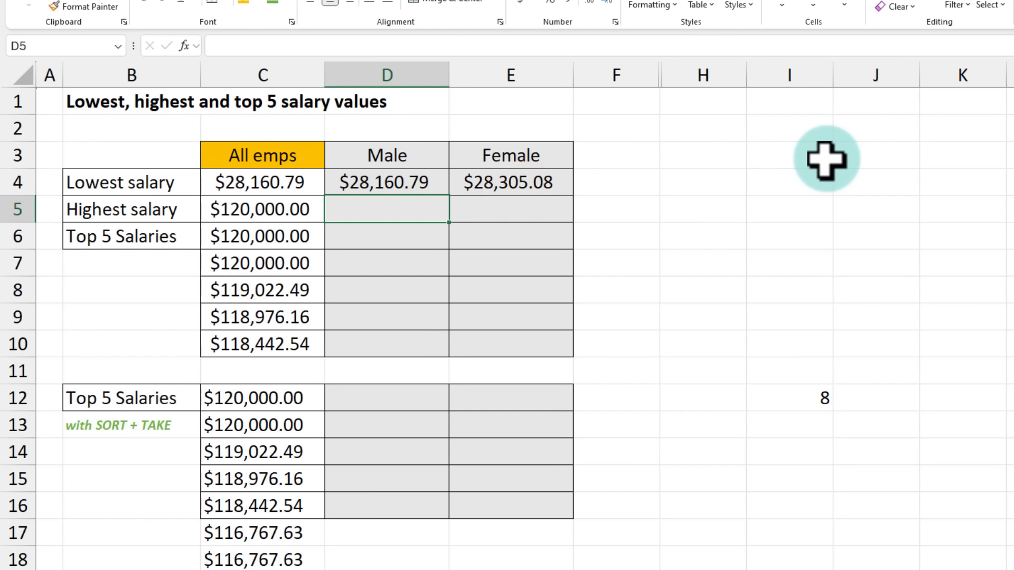
text(=MAX)
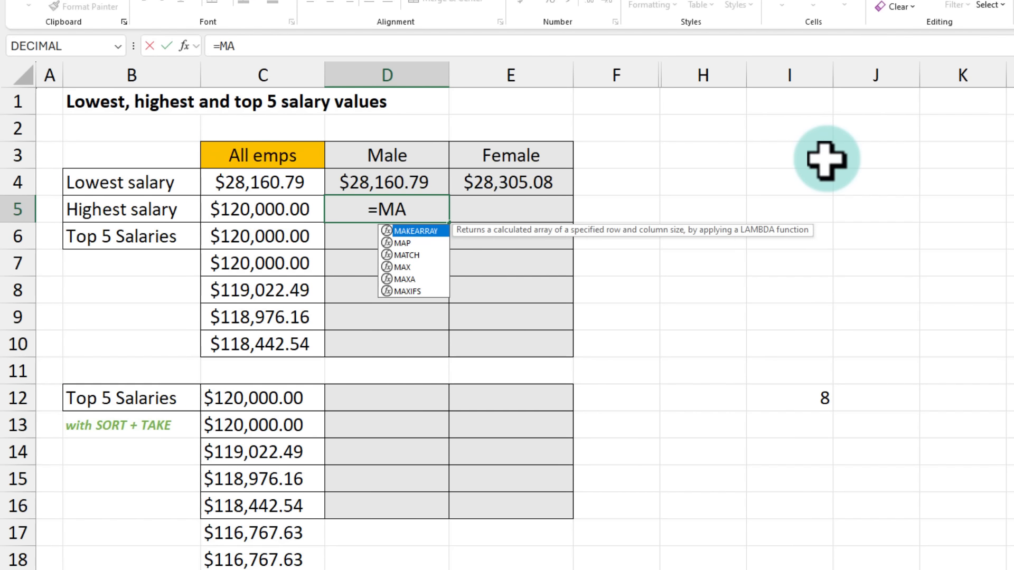
key(Down)
key(Down)
key(Tab)
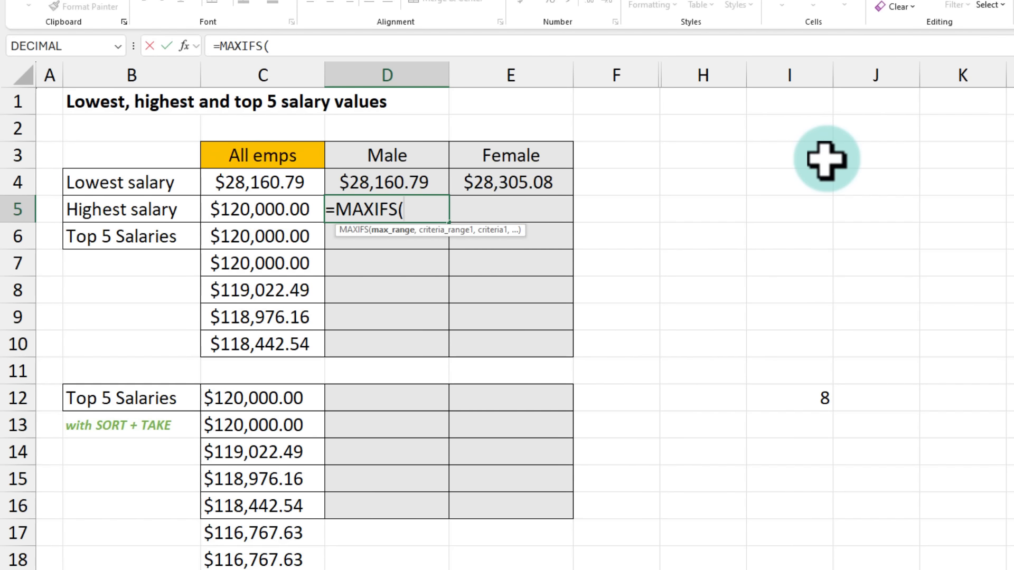
text(staff)
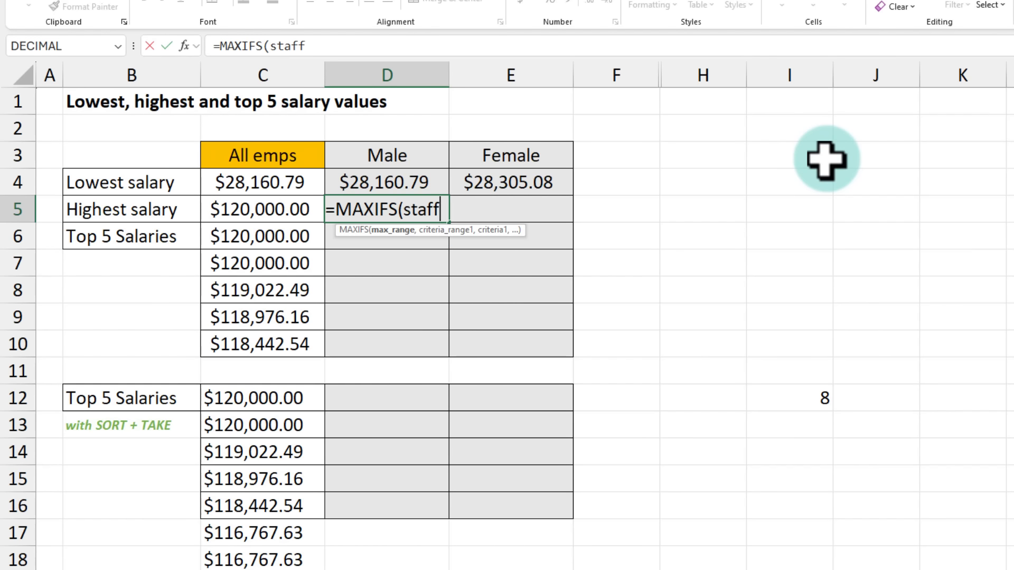
text([SA)
key(Tab)
text(], S)
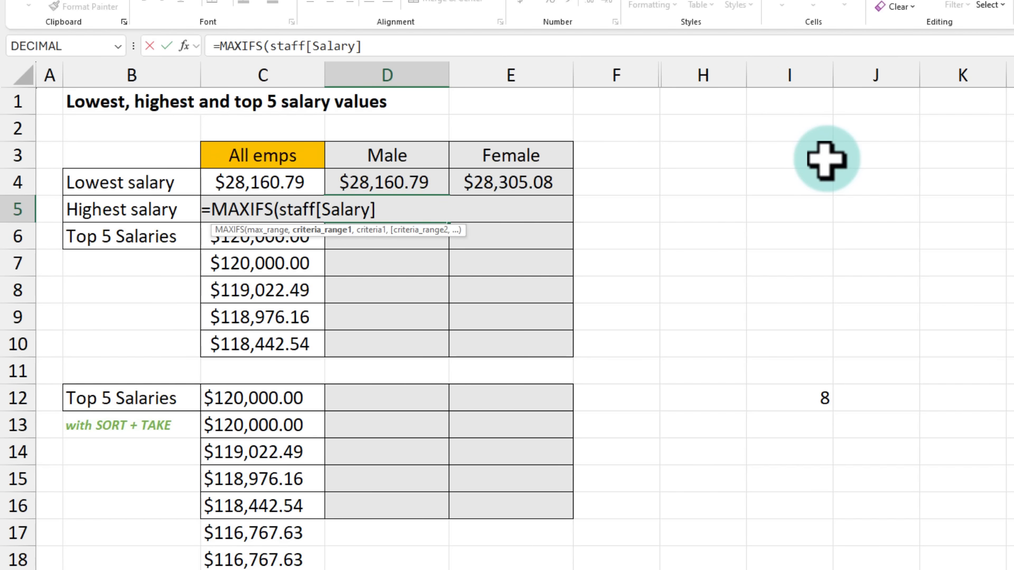
text(TA)
key(Tab)
text([GE)
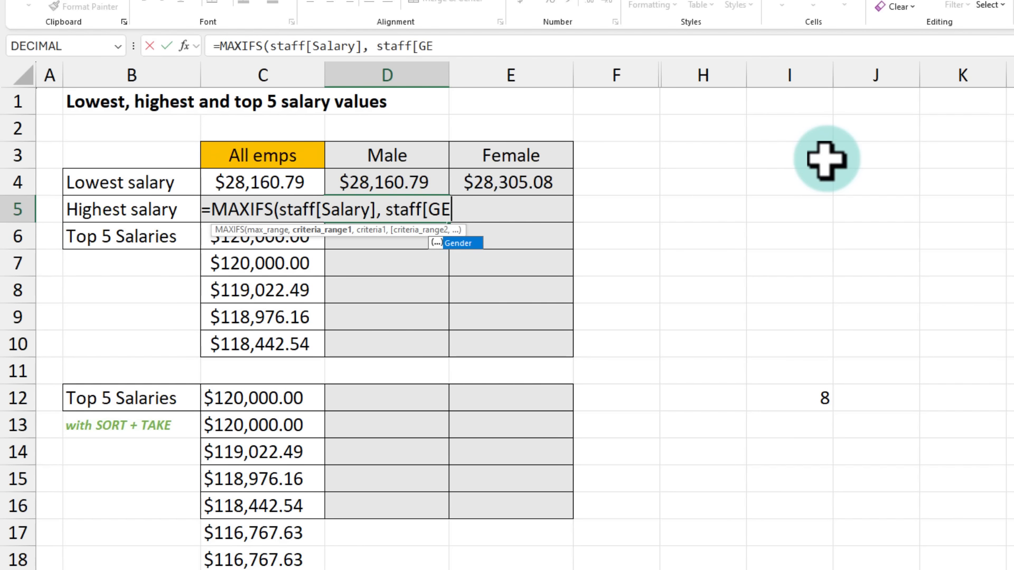
text(],)
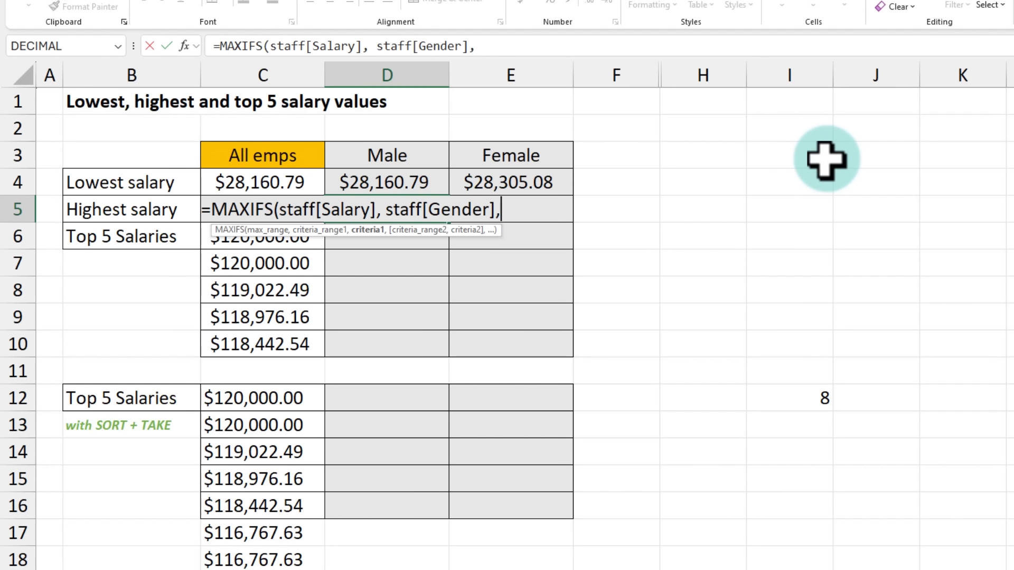
Complete the D5 MAXIFS formula with row-locked criterion D$3 and fill it across to E5.
click(412, 153)
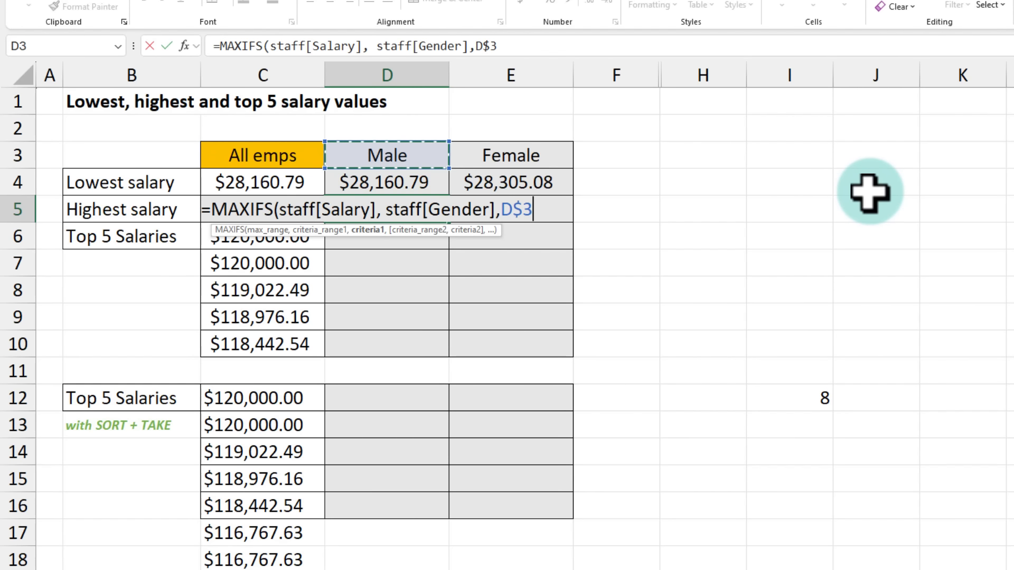
key(ctrl+Return)
click(471, 214)
key(ctrl+r)
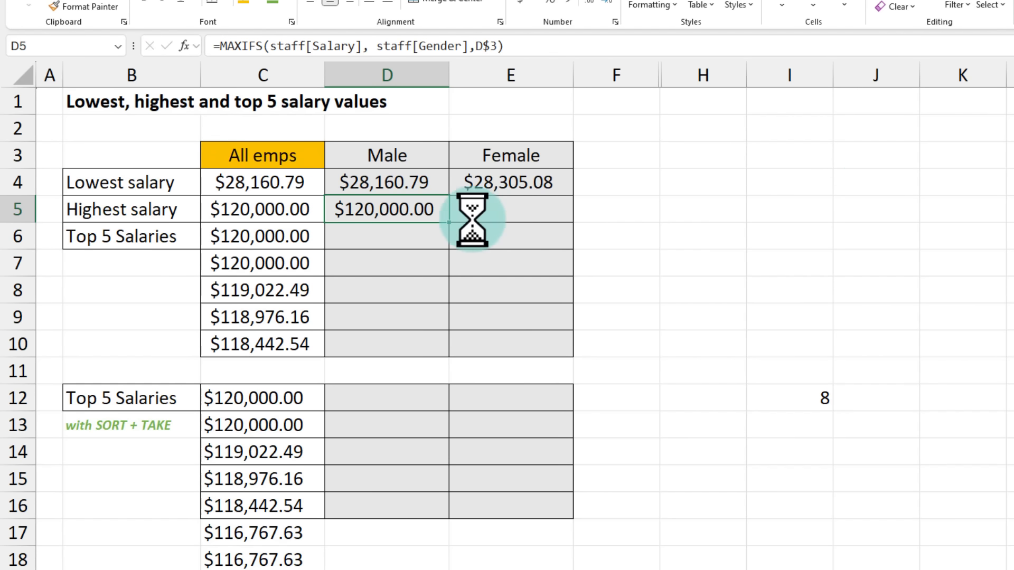
Review the Male and Female lowest and highest salaries, the empty top 5 cells D6:E10 and the gender headers.
drag(382, 182, 507, 171)
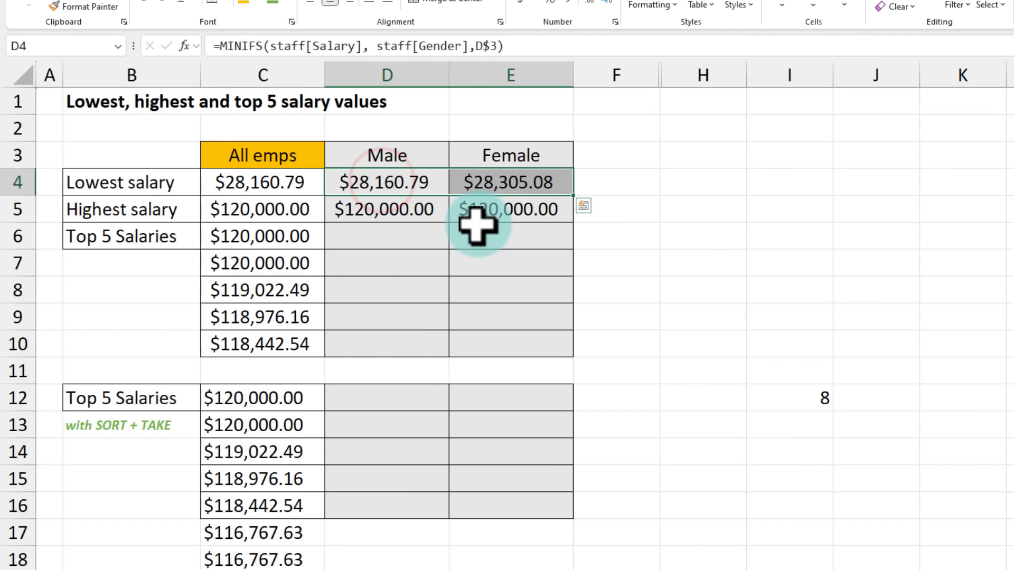
drag(346, 212, 467, 233)
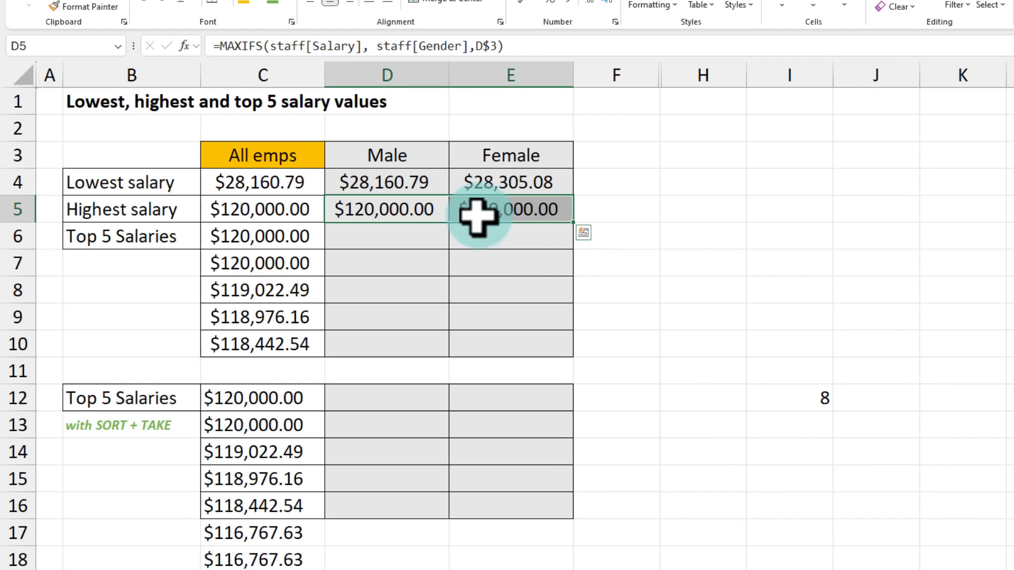
click(388, 212)
click(544, 206)
click(342, 218)
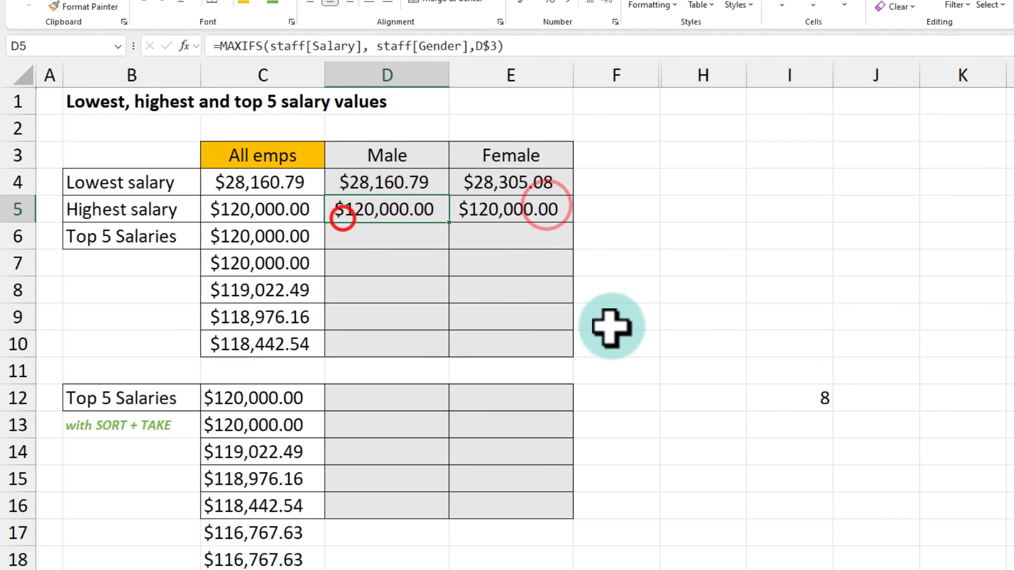
mouse_move(393, 231)
mouse_down()
mouse_move(385, 256)
mouse_move(458, 275)
mouse_move(520, 350)
mouse_up()
key(Up)
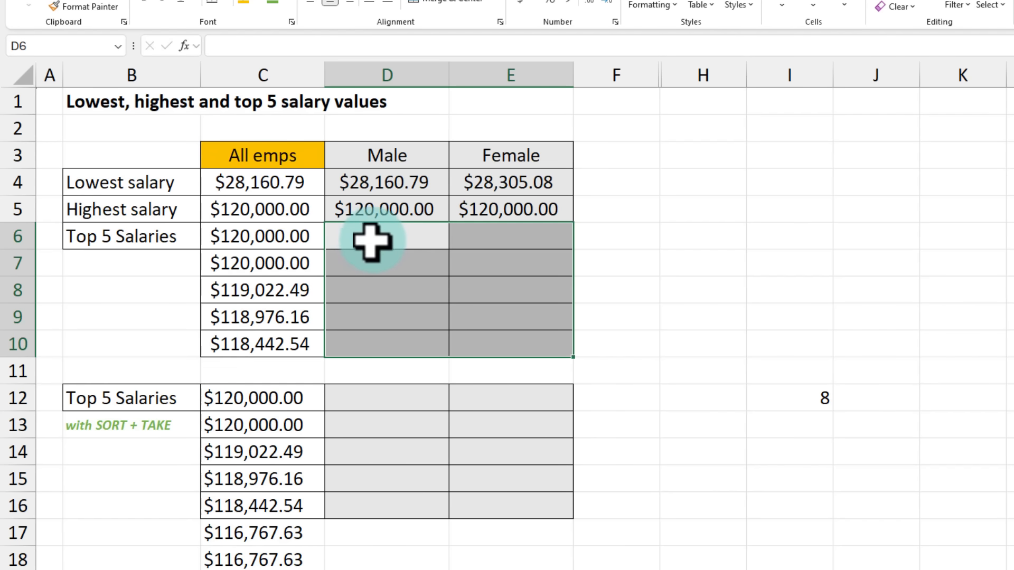
click(397, 153)
click(534, 153)
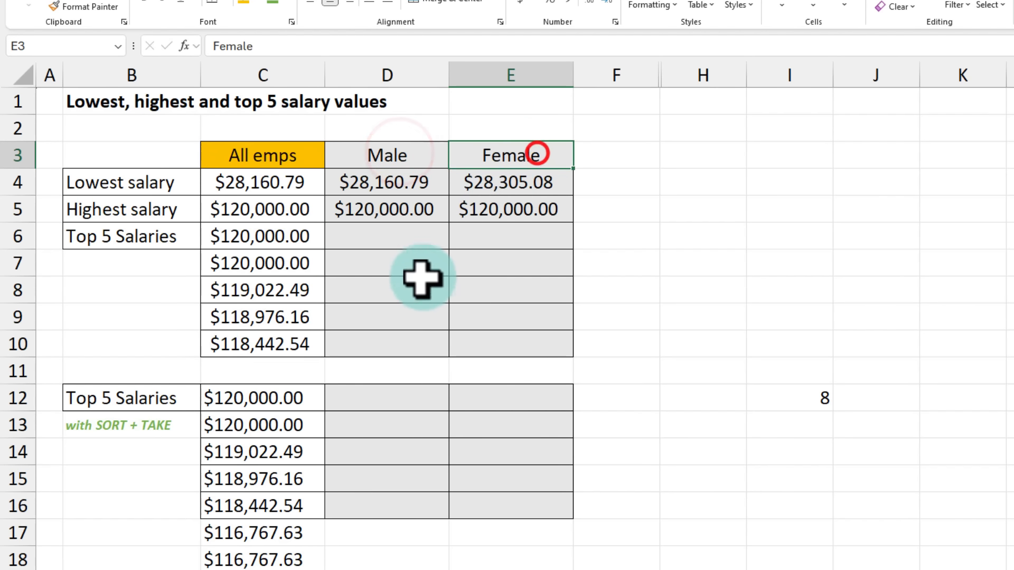
Enter a FILTER formula in D6 that returns staff[Salary] where staff[Gender] equals the row-locked header D$3.
click(385, 239)
key(F2)
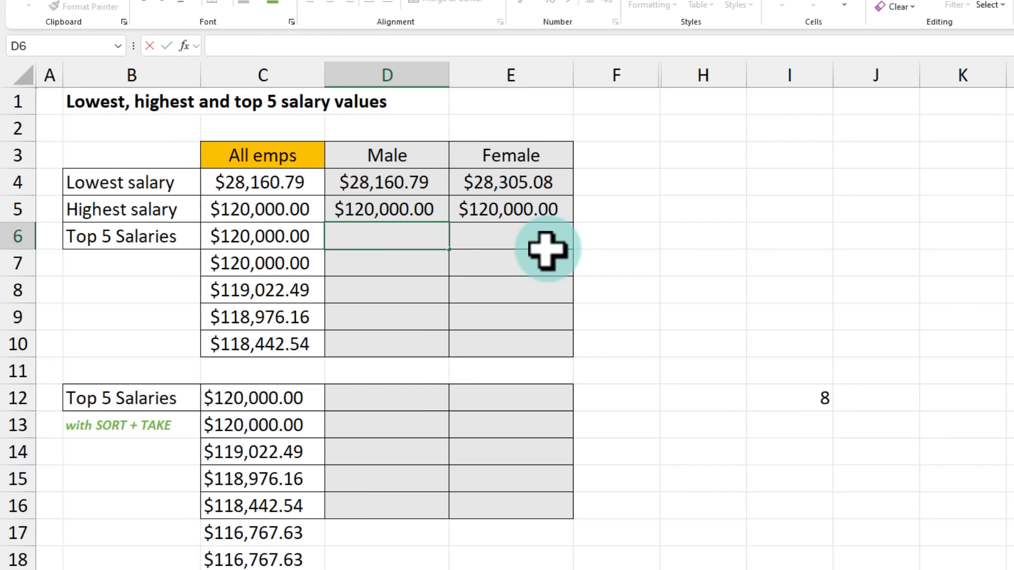
text(=FILTE)
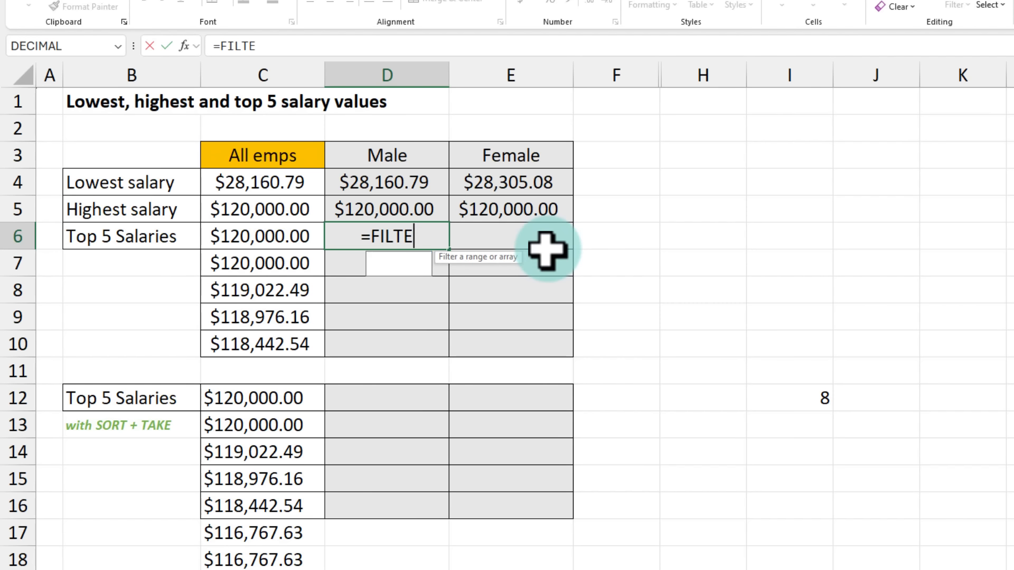
text(R(STAF)
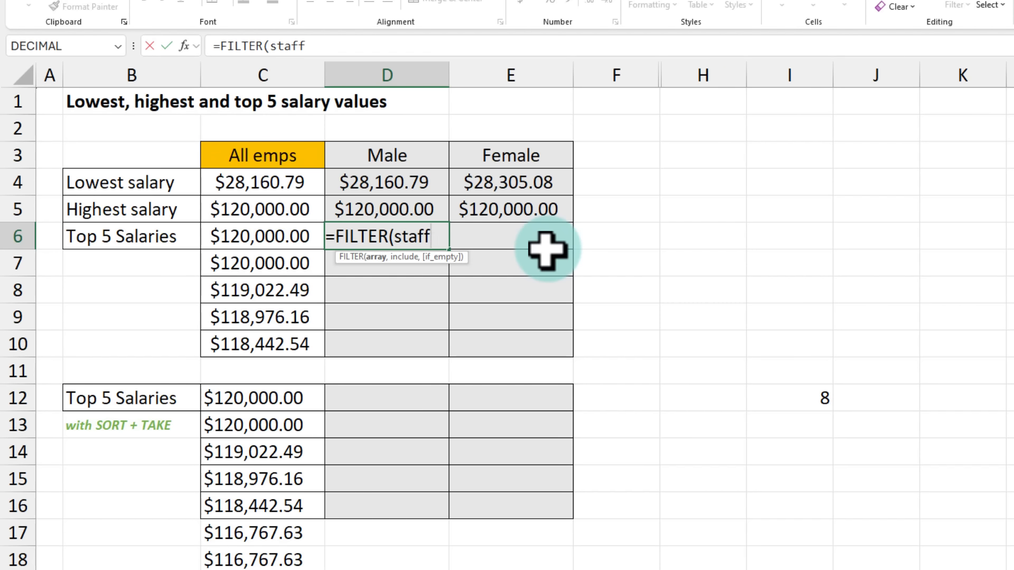
text([sa)
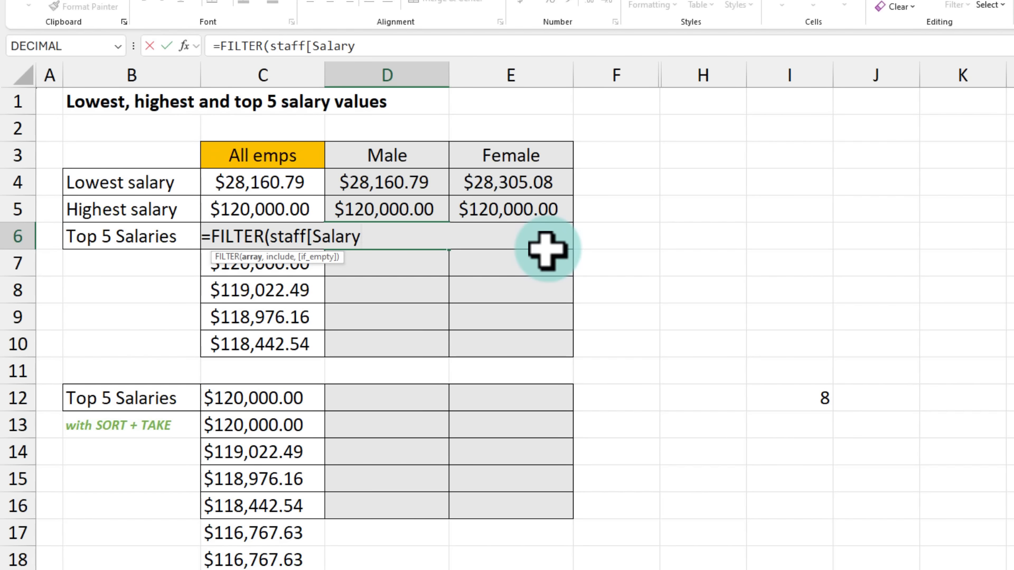
text( staff)
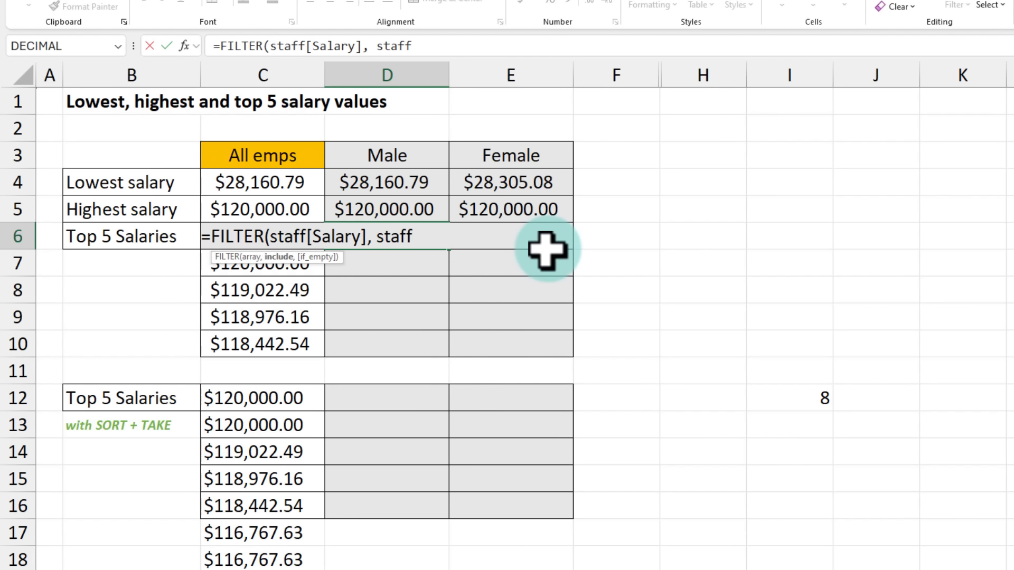
text([ge)
key(Tab)
text(])
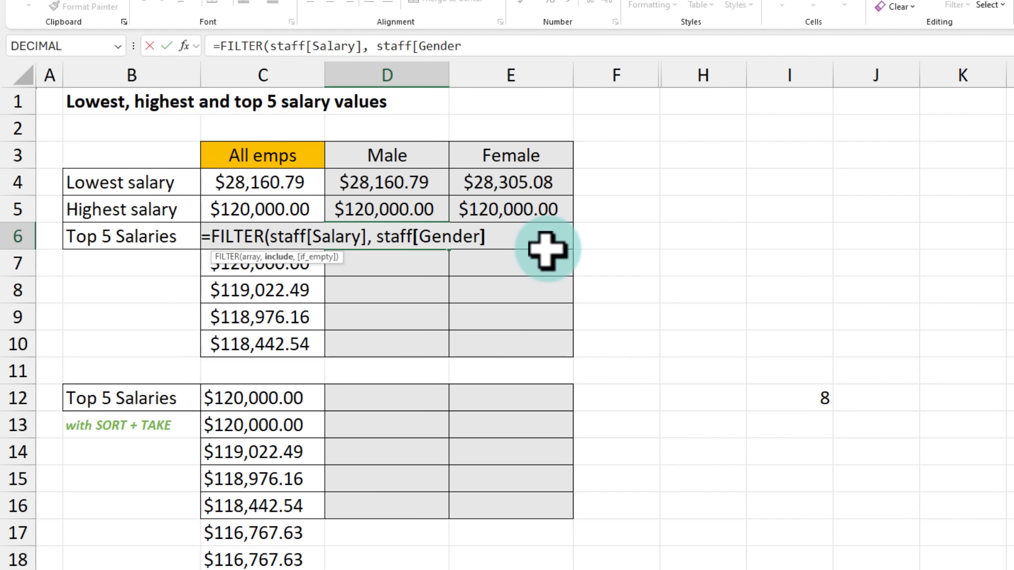
click(409, 160)
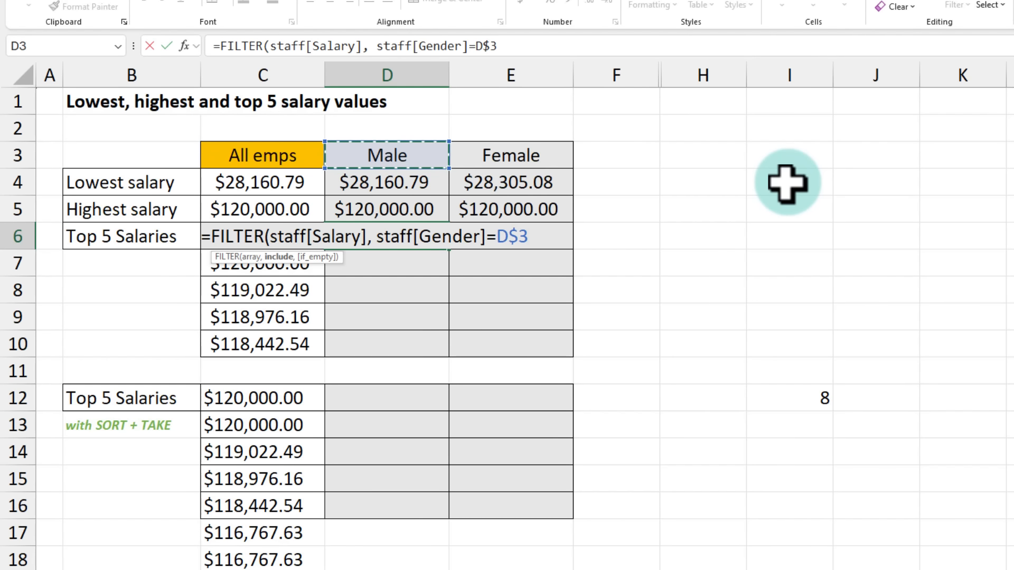
key(Return)
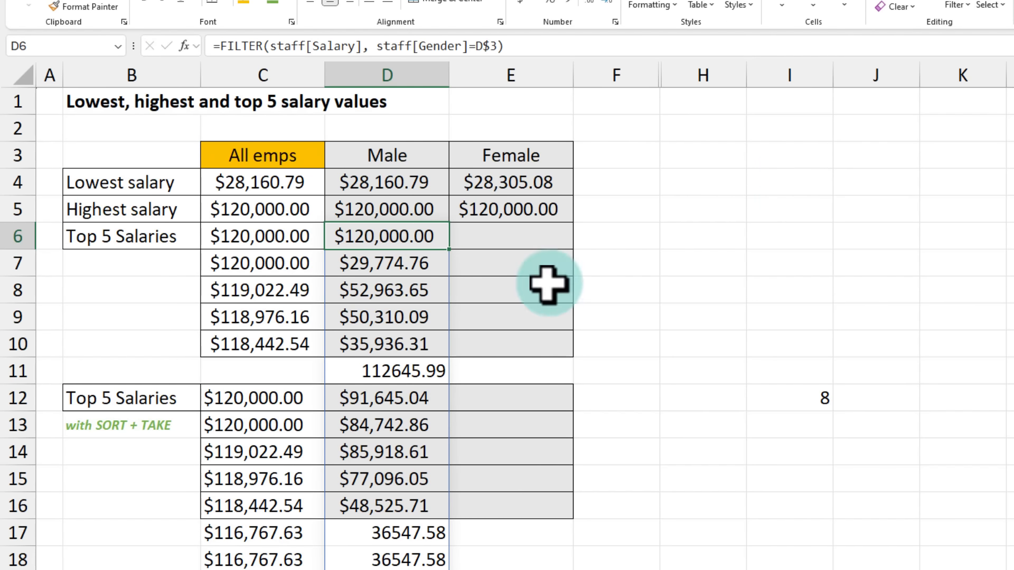
Examine the full list of Male salaries spilled down column D from D6.
drag(401, 236, 423, 498)
scroll(423, 498, down, 19)
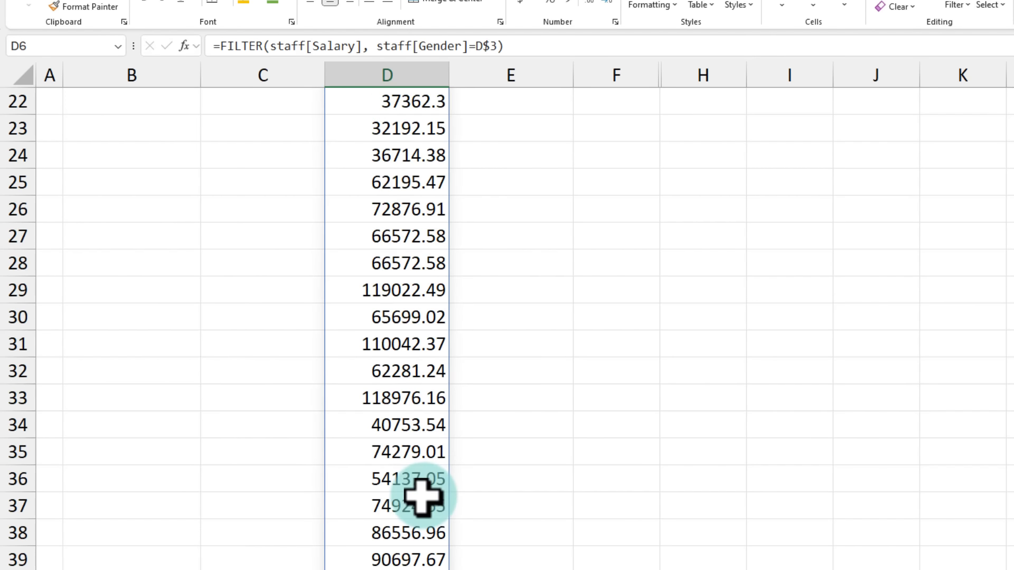
scroll(423, 498, down, 17)
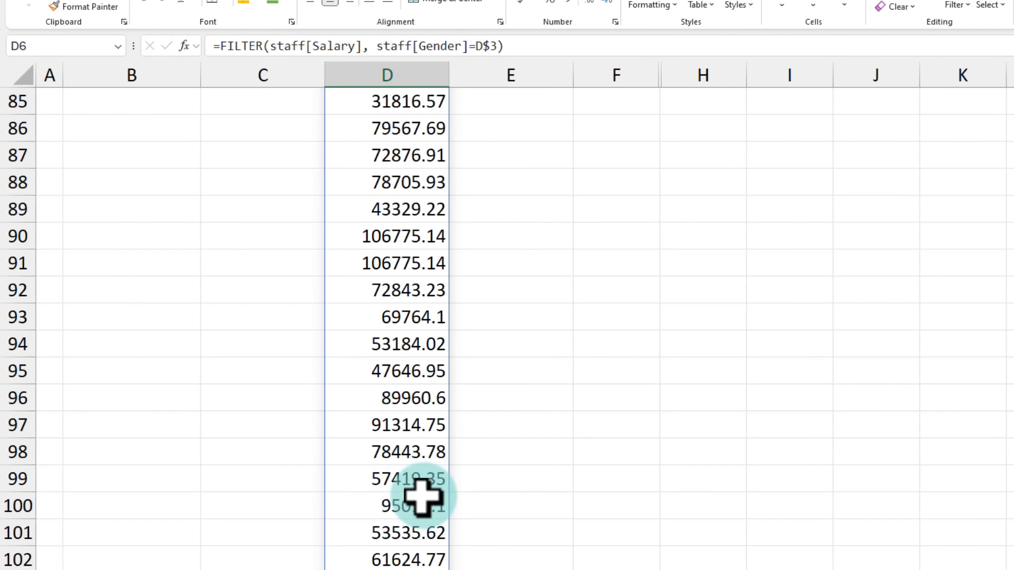
scroll(423, 498, up, 20)
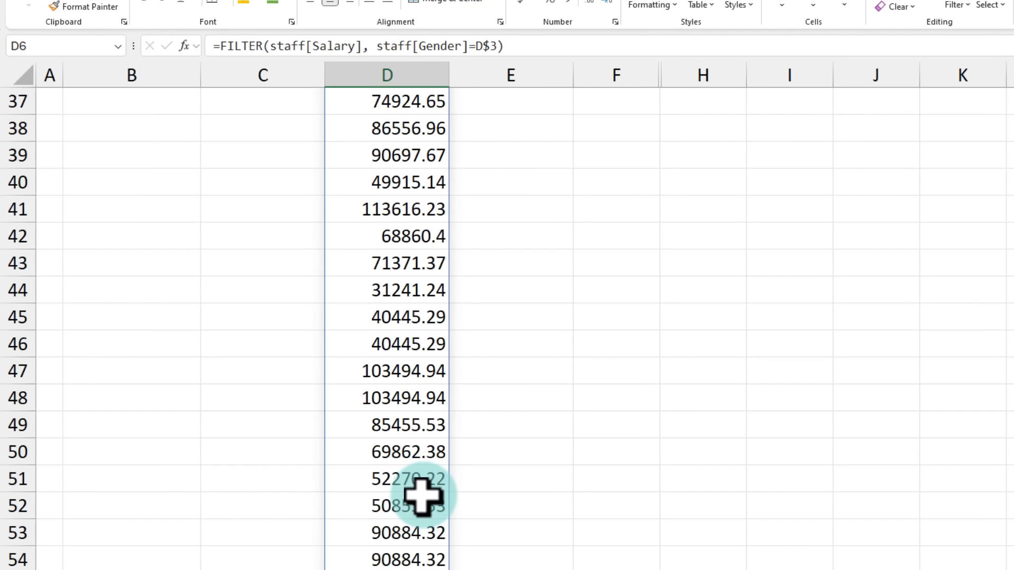
scroll(423, 498, down, 3)
scroll(423, 495, up, 3)
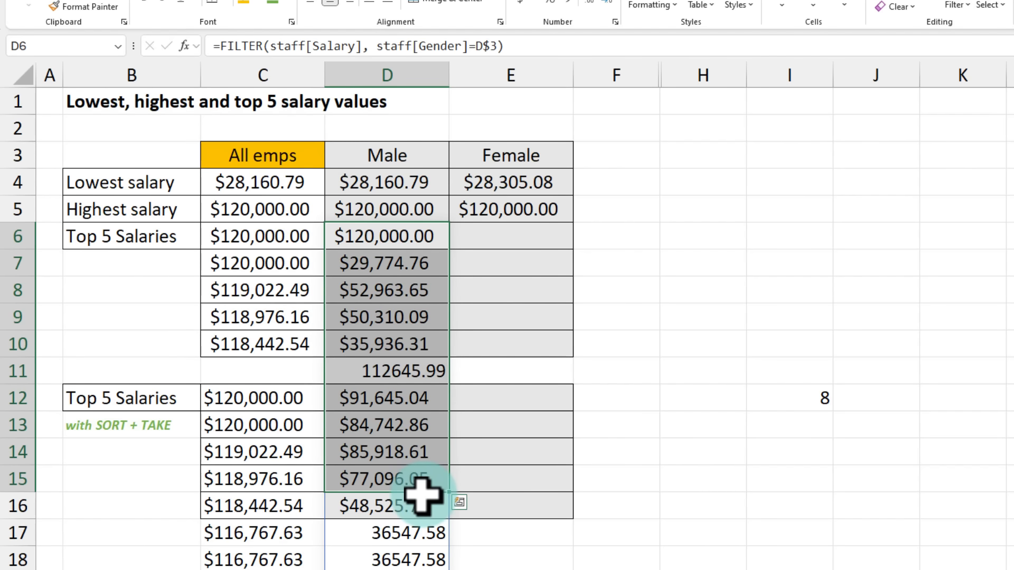
Wrap the D6 FILTER formula in LARGE with G6 as the k argument and fill it down to D10.
double_click(399, 236)
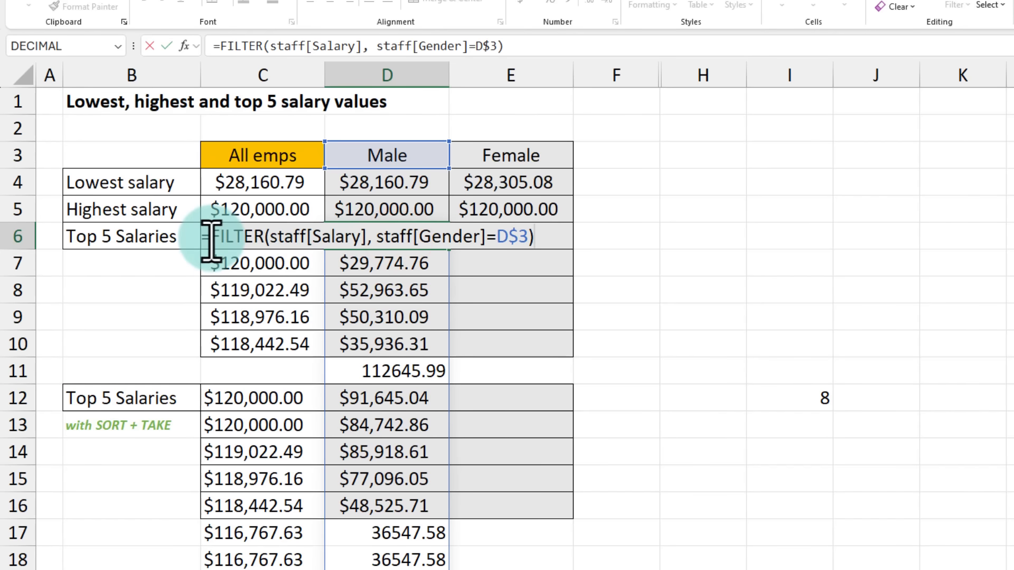
drag(211, 237, 558, 233)
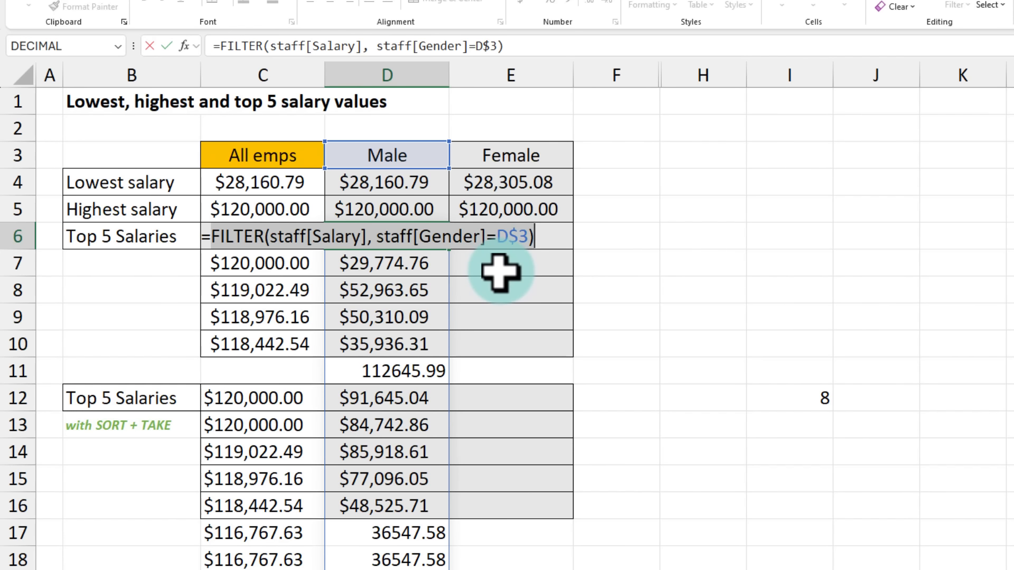
click(210, 236)
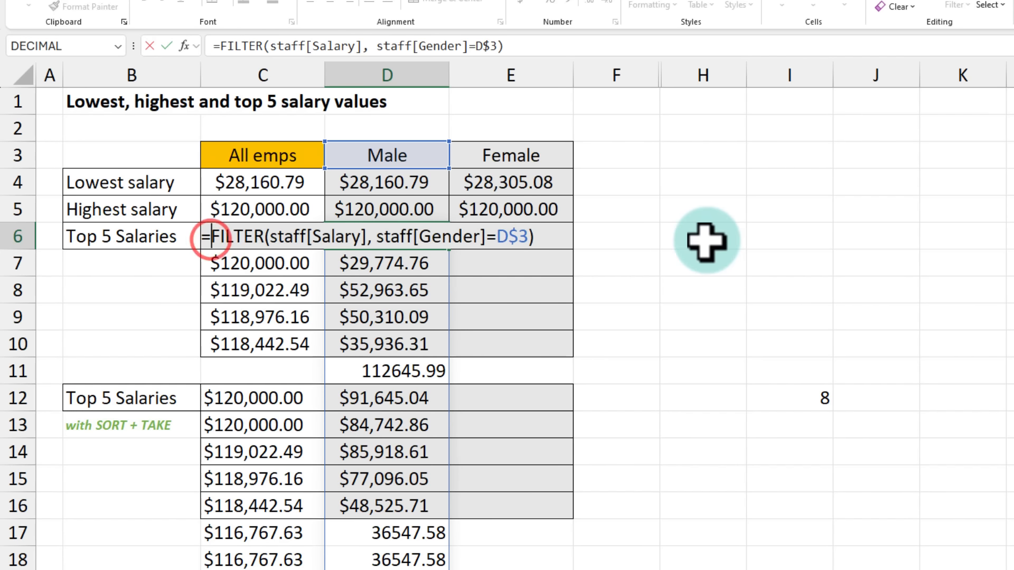
text(large)
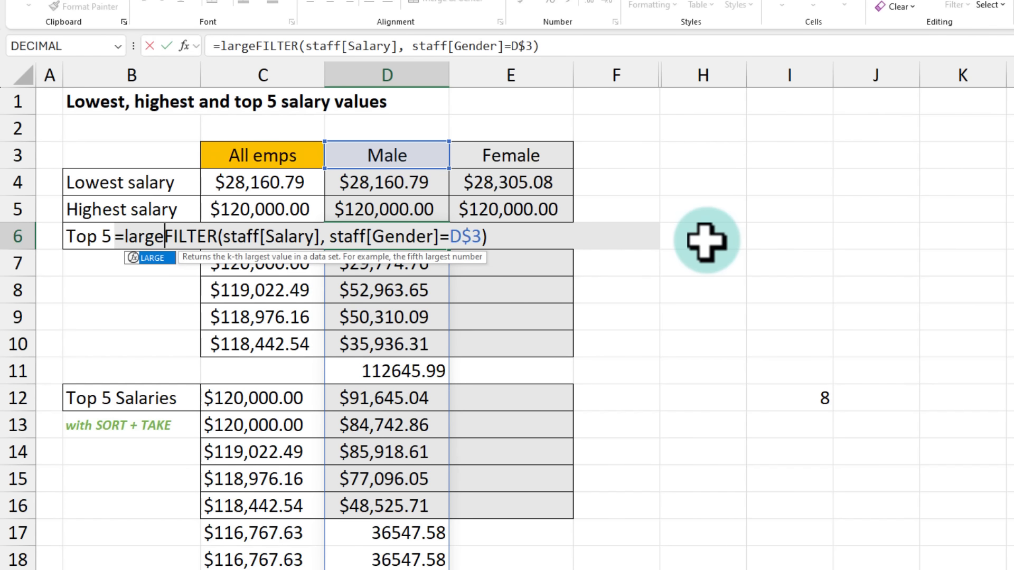
key(Tab)
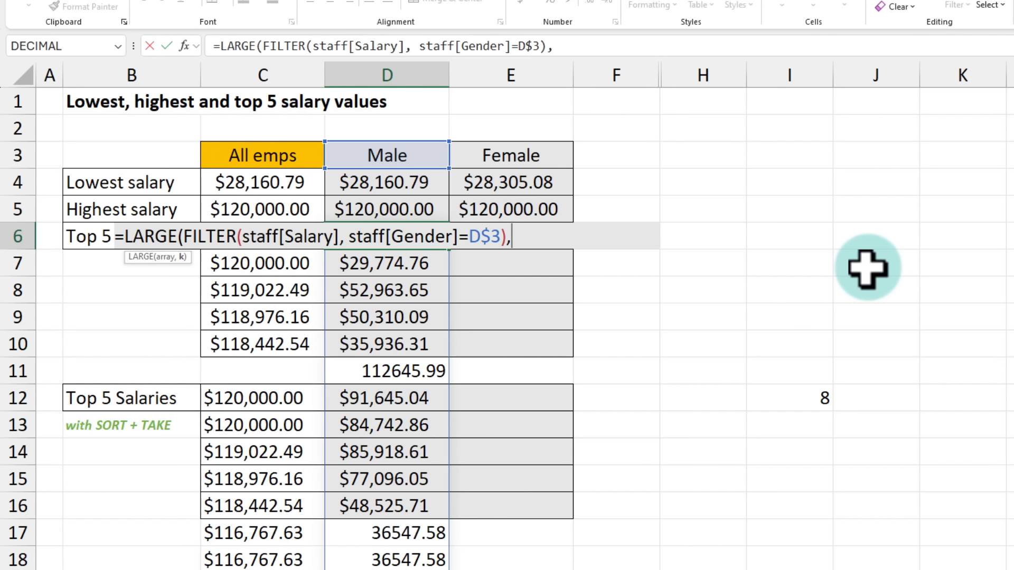
text(g6)
key(ctrl+Return)
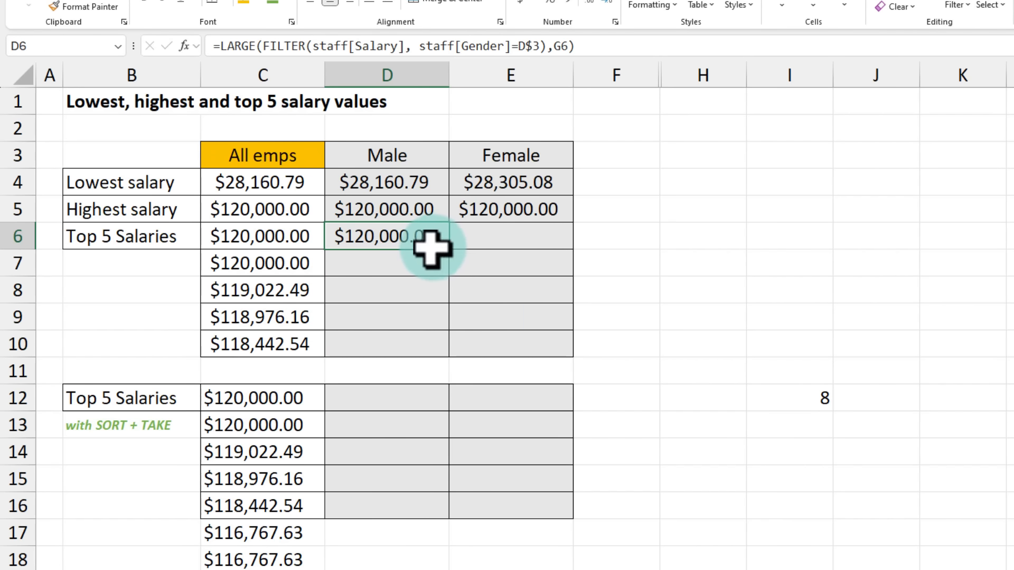
click(428, 239)
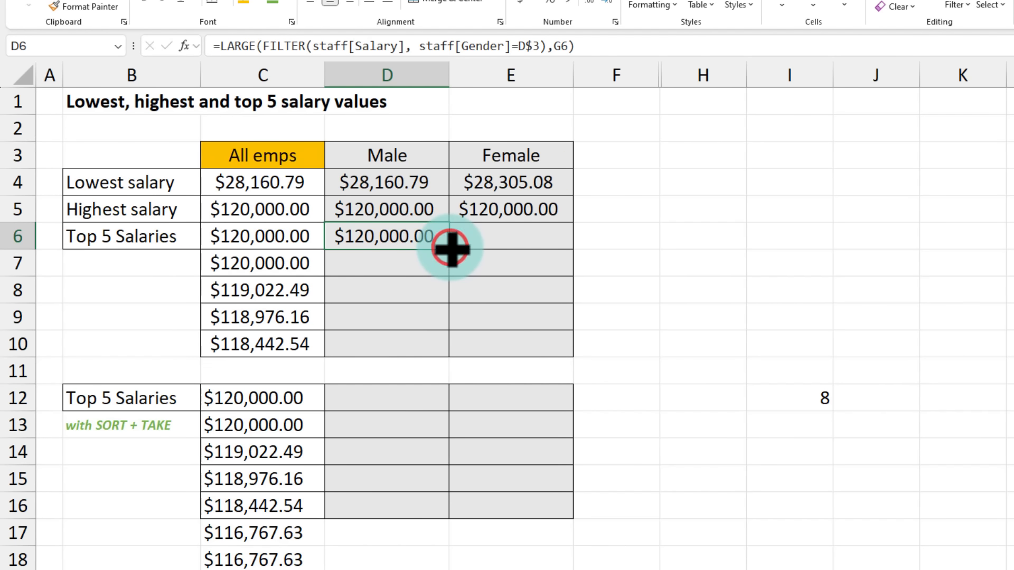
drag(449, 249, 446, 357)
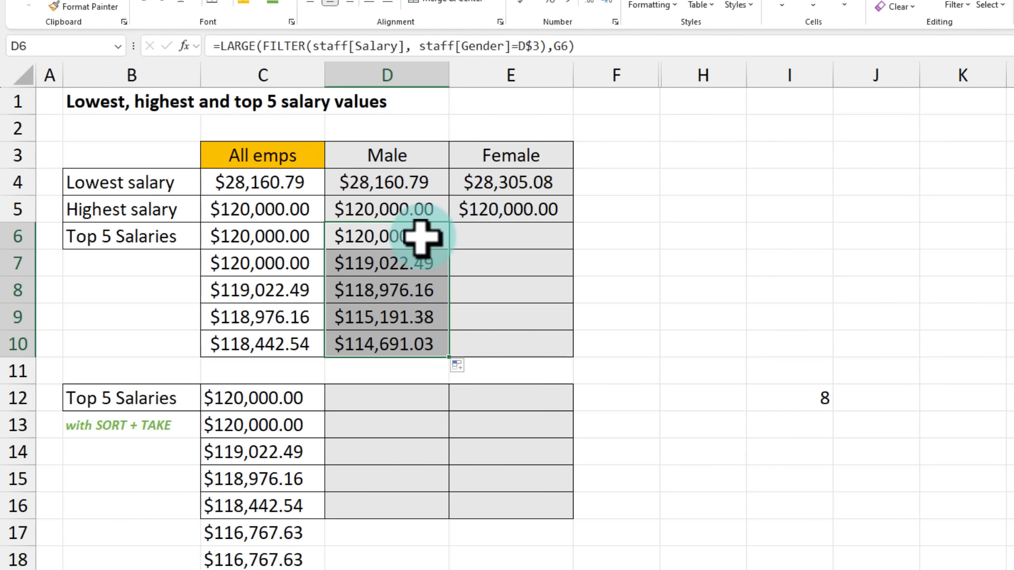
Copy the Male top 5 formulas in D6:D10 to the Female cells E6:E10.
key(ctrl+c)
click(482, 230)
key(ctrl+v)
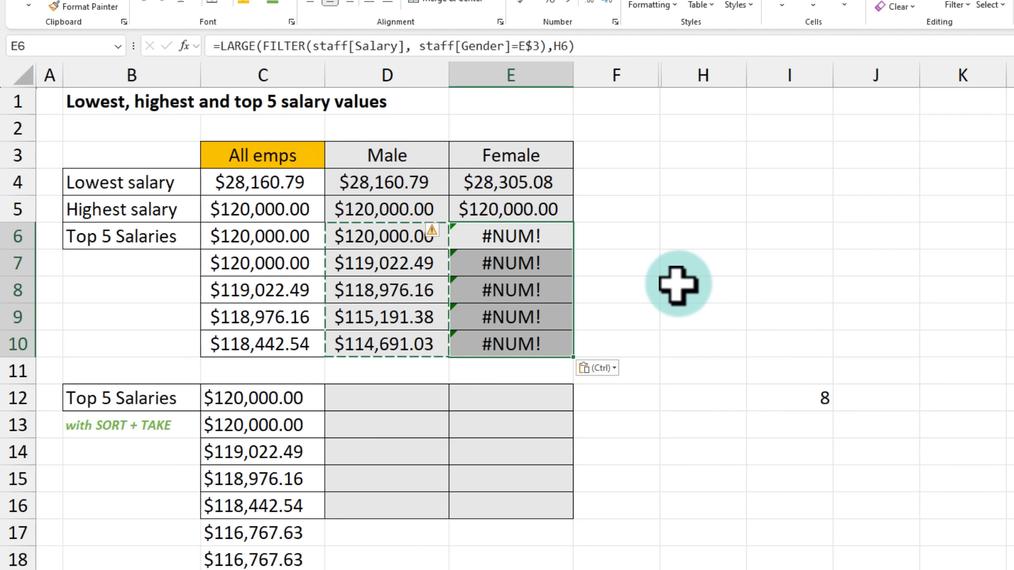
Change the k reference in the E6 LARGE formula to G6 and fill it down to E10.
key(F2)
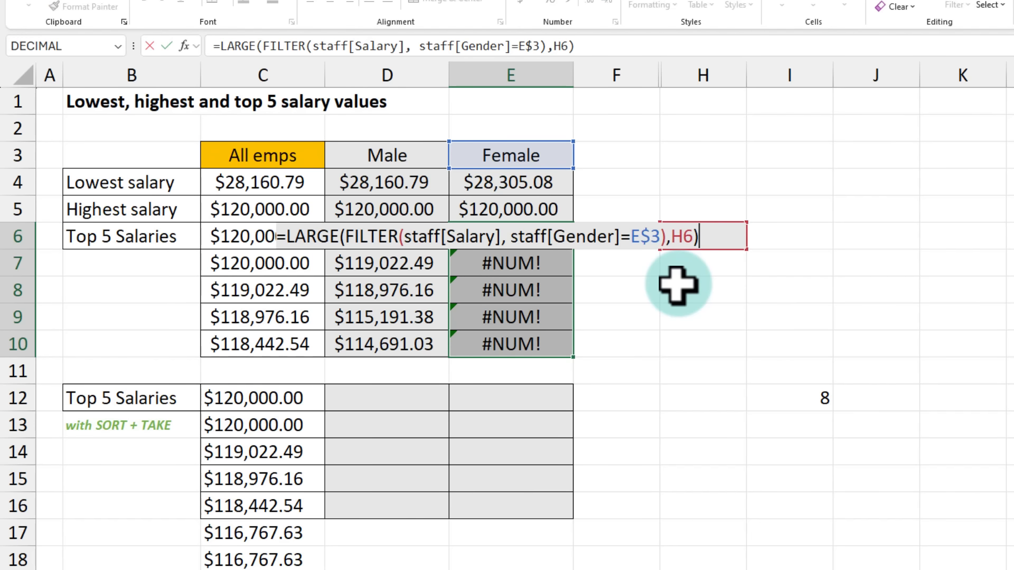
click(675, 232)
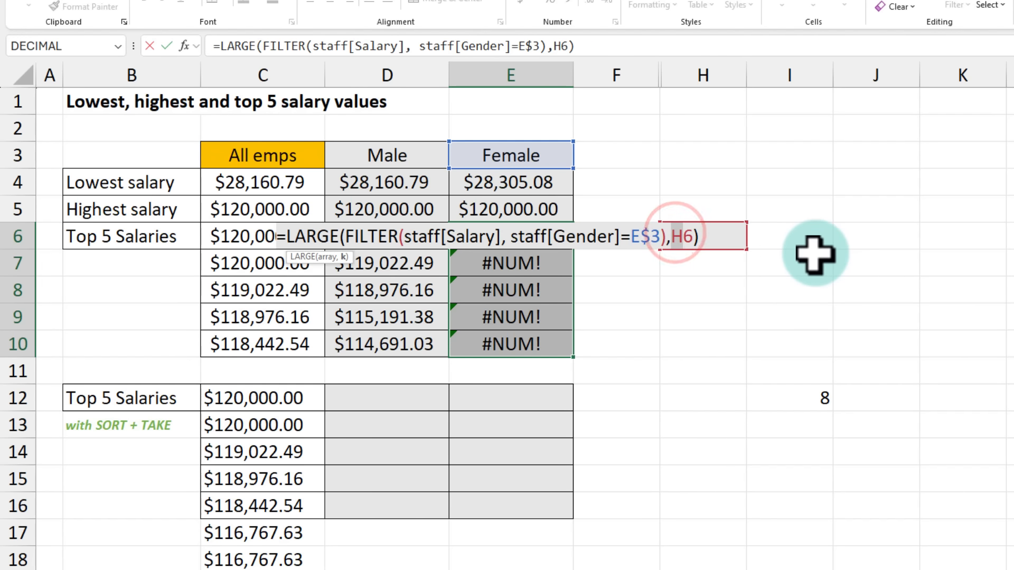
text(g)
key(Return)
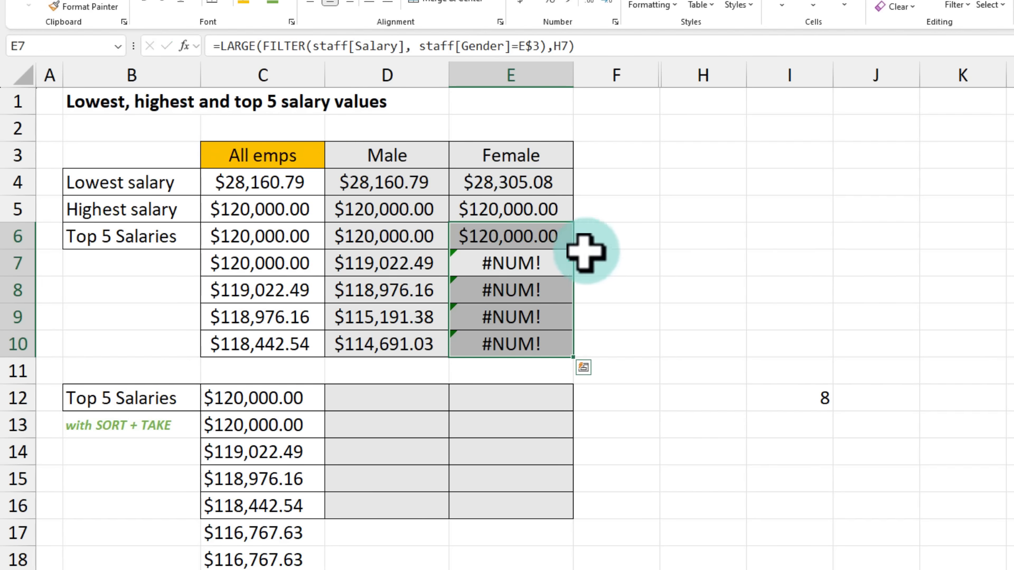
click(554, 238)
drag(573, 249, 577, 350)
Review the Female top 5 formulas in E7:E10 and the combined Male and Female results in D6:E10.
click(489, 259)
click(486, 290)
click(494, 317)
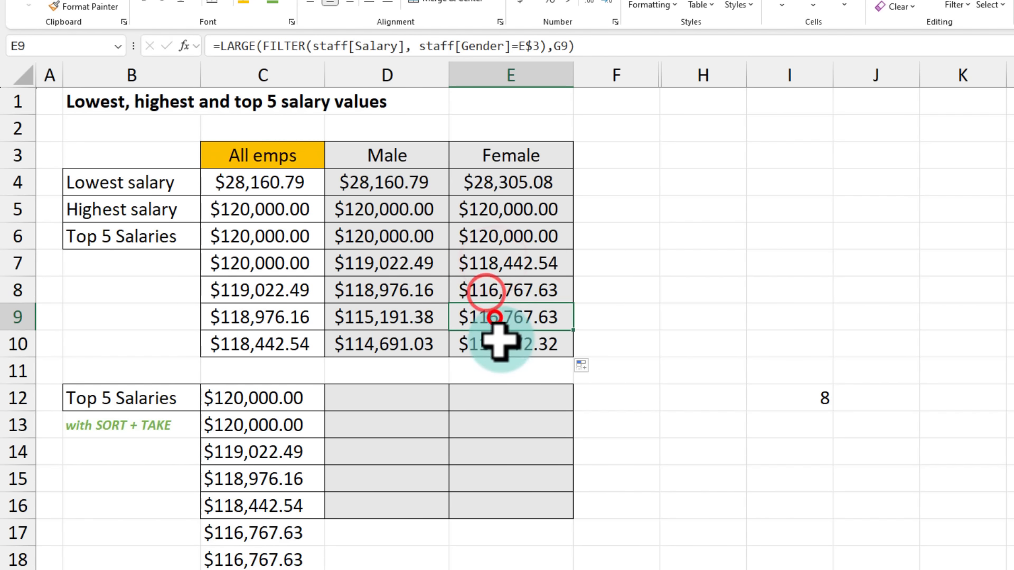
click(500, 337)
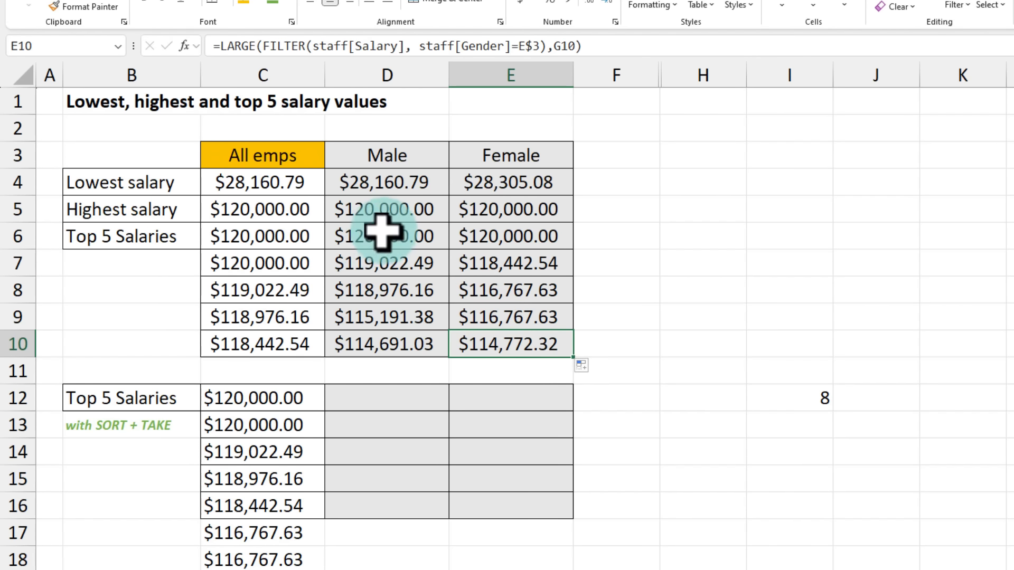
drag(374, 239, 513, 342)
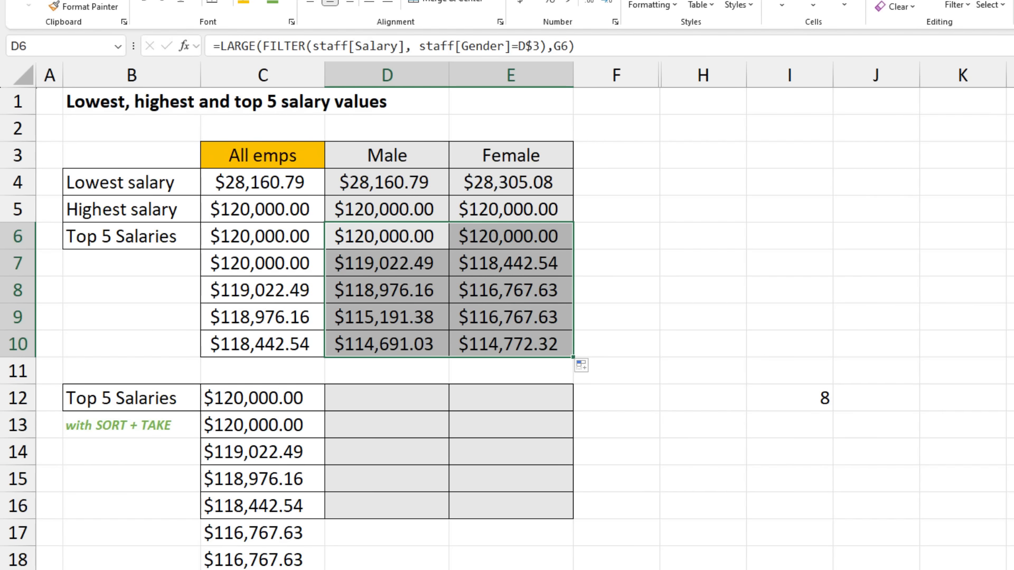
On the staff data sheet, clear the Salary filter and filter the Gender column to Male only.
key(ctrl+Page_Up)
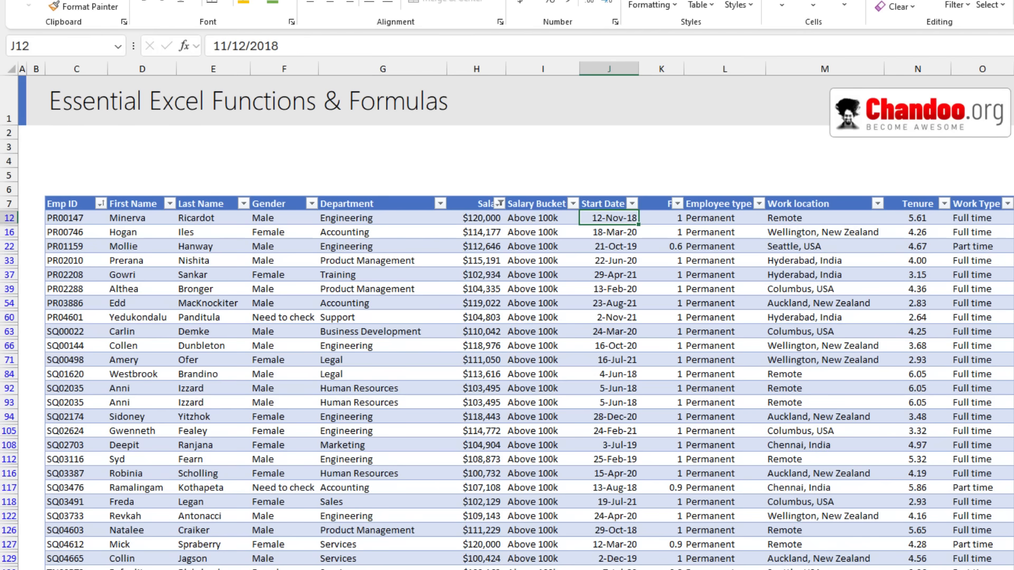
click(497, 203)
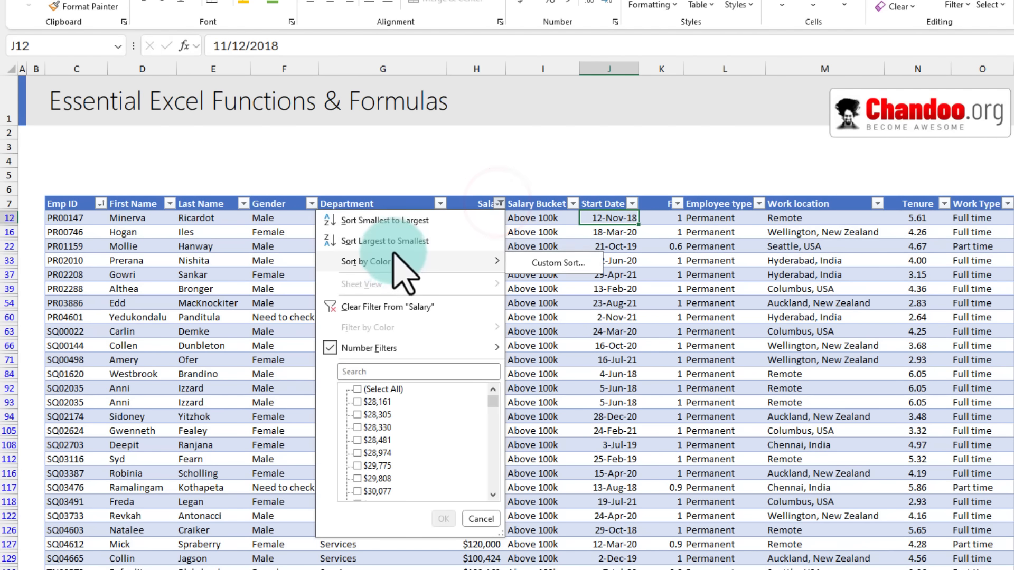
click(372, 306)
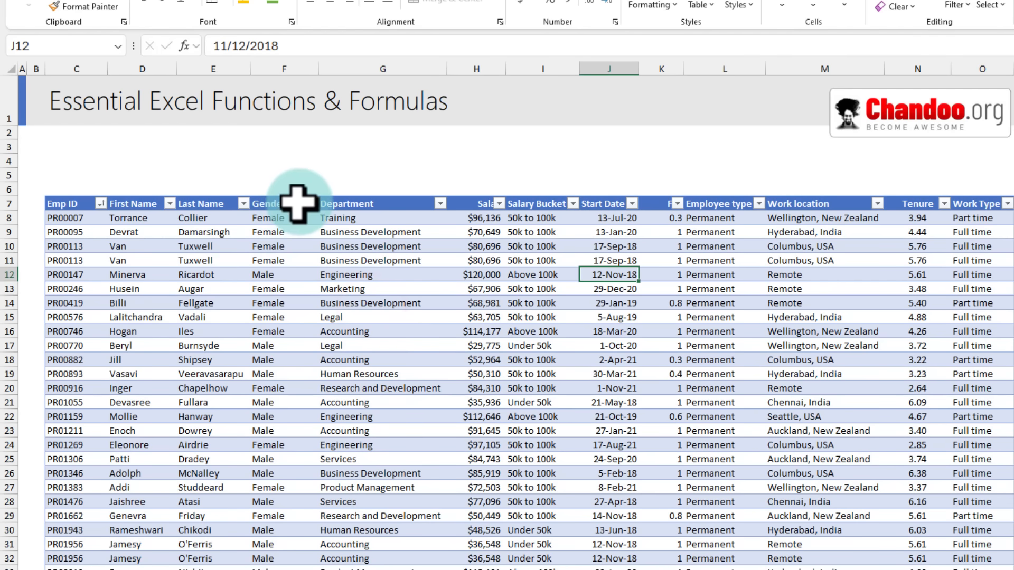
click(312, 204)
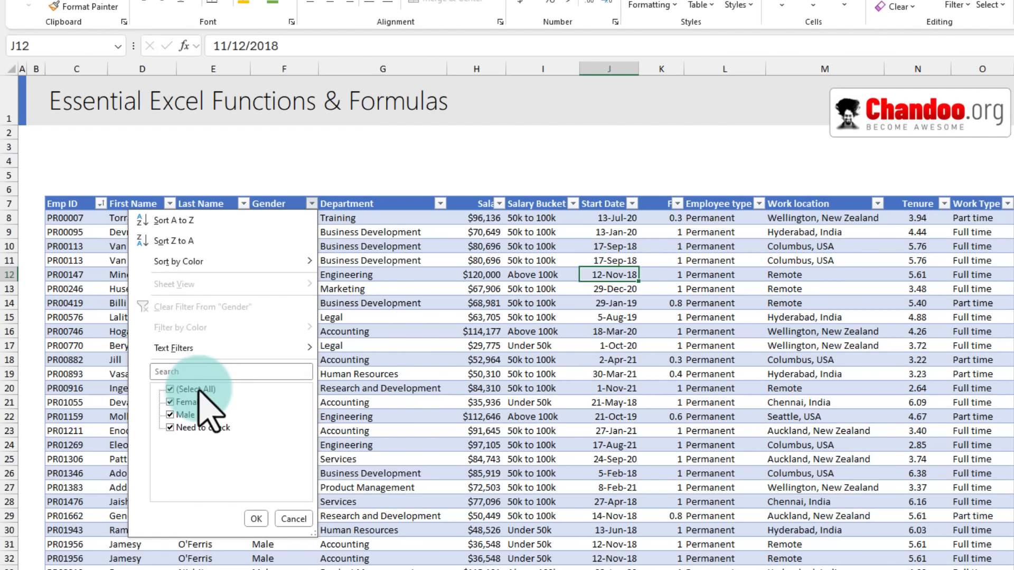
click(182, 389)
click(185, 415)
click(248, 519)
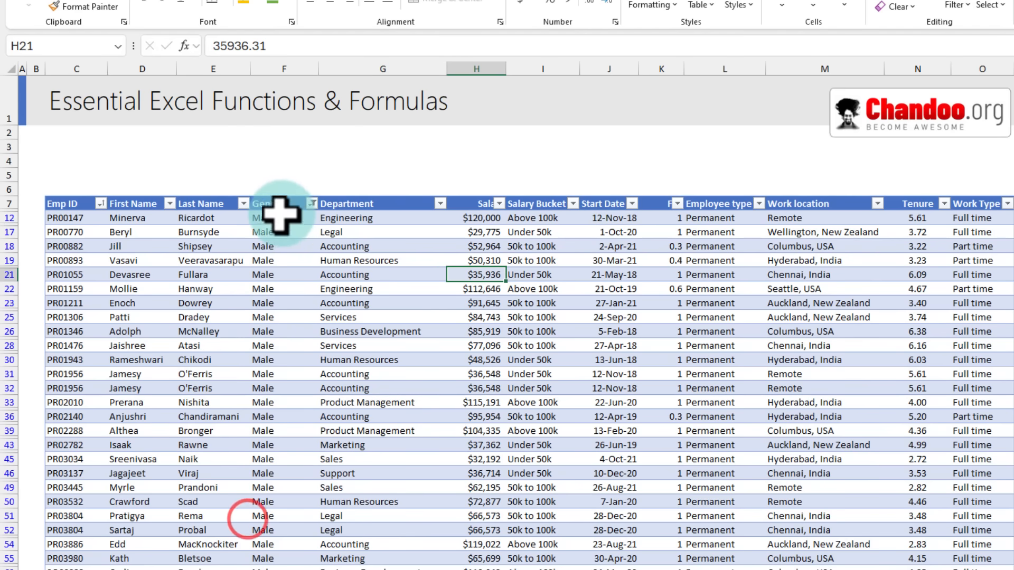
Check the five highest values in the Male-filtered Salary list against the Male top 5 results ending in D10.
click(499, 204)
drag(495, 406, 495, 502)
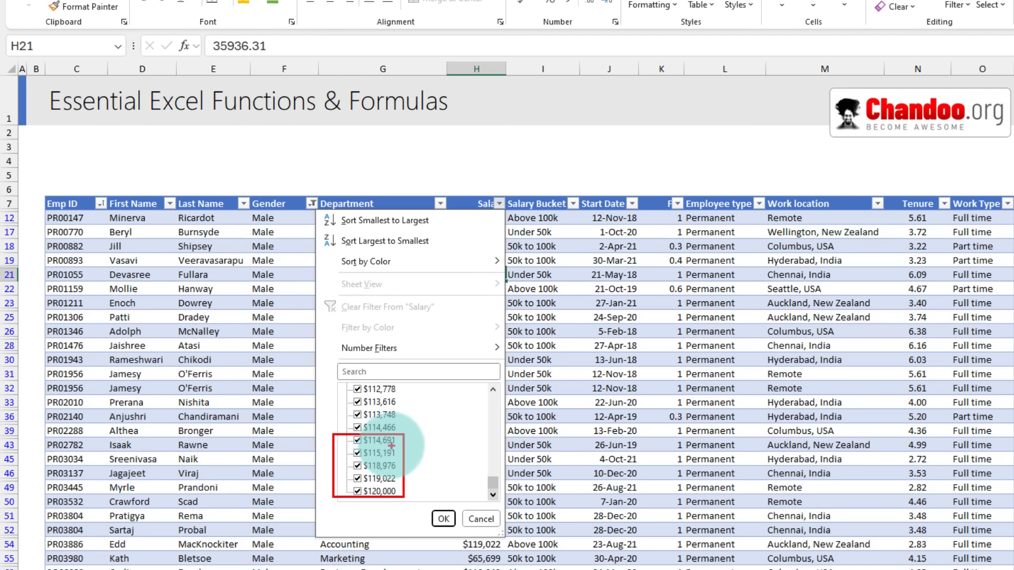
key(Escape)
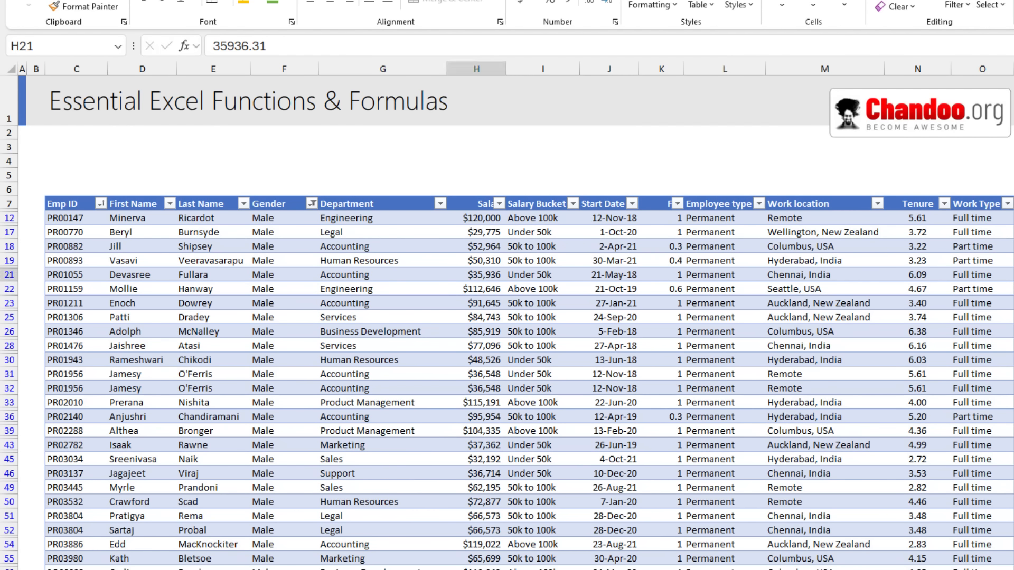
key(ctrl+Page_Down)
click(416, 338)
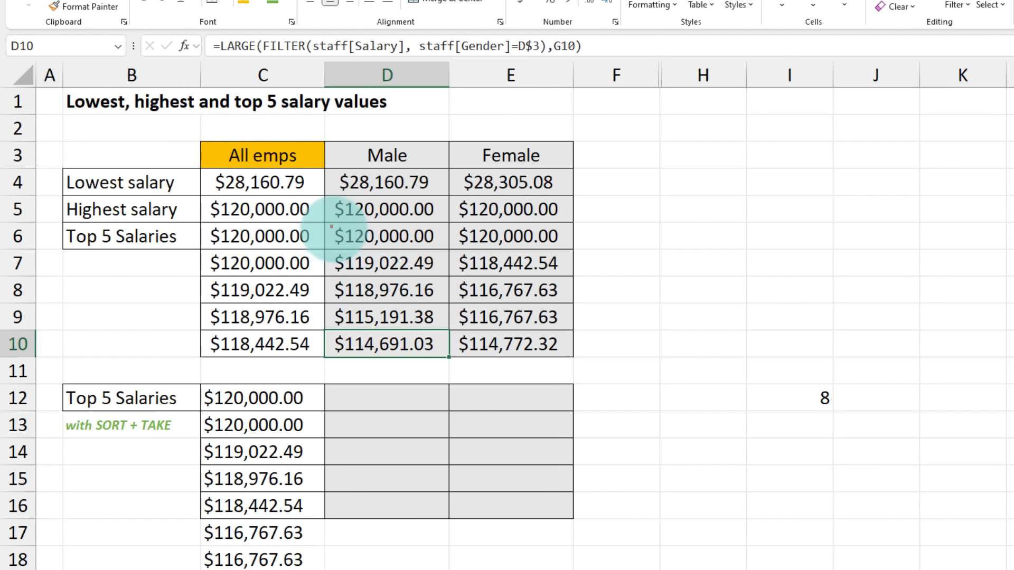
Review the Male top 5 salaries in D6:D10 and the LARGE with FILTER formula in D6.
drag(331, 226, 396, 349)
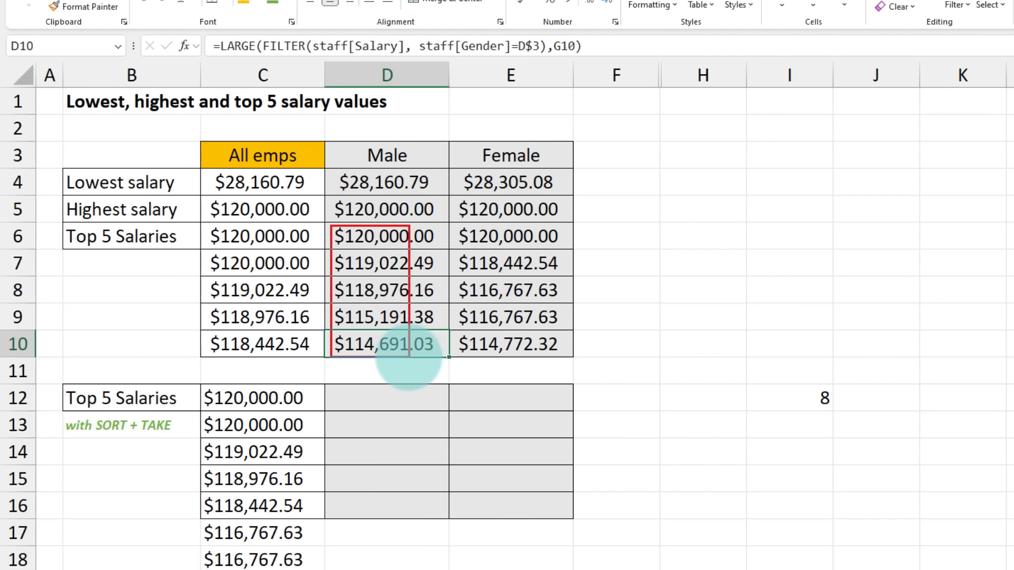
key(Escape)
click(417, 239)
key(F2)
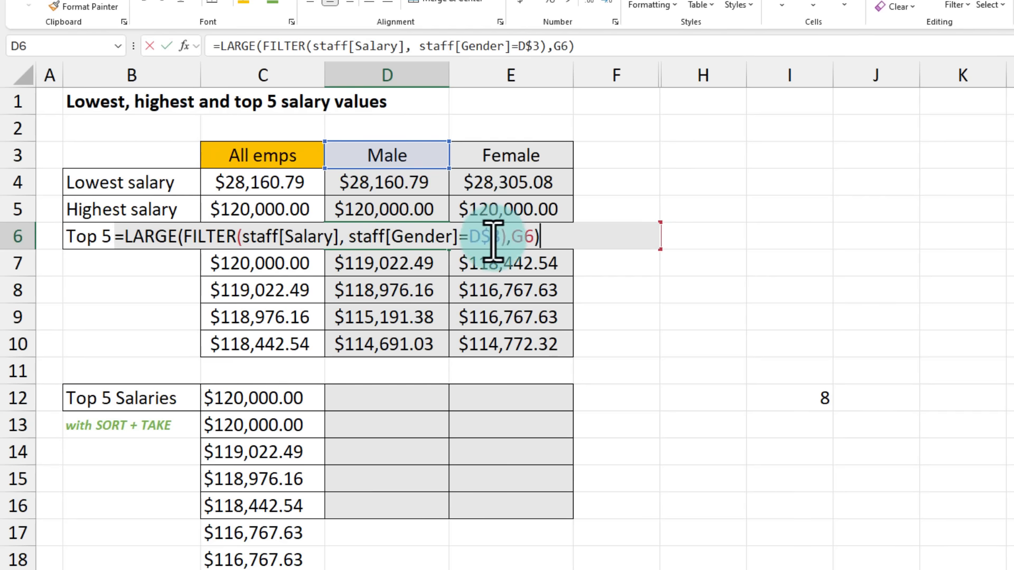
key(Escape)
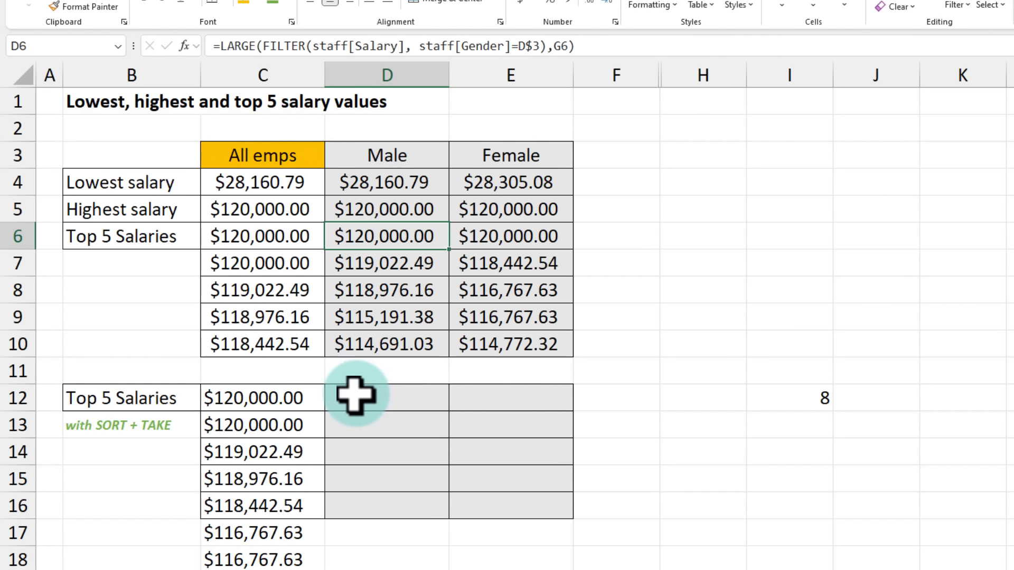
Look over the empty Male and Female cells D12:E16 and the SORT + TAKE result starting in C12.
click(357, 392)
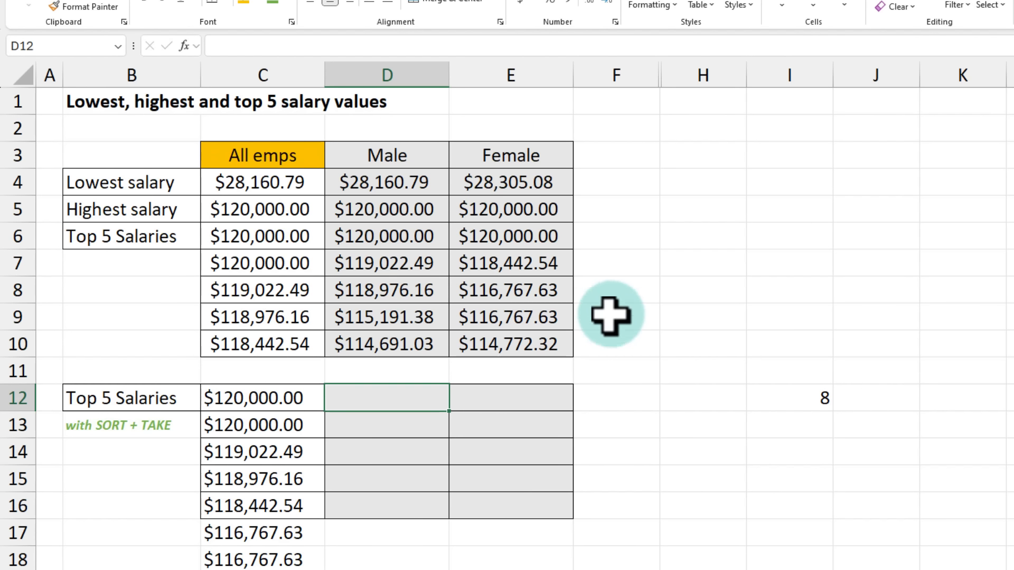
drag(408, 396, 536, 515)
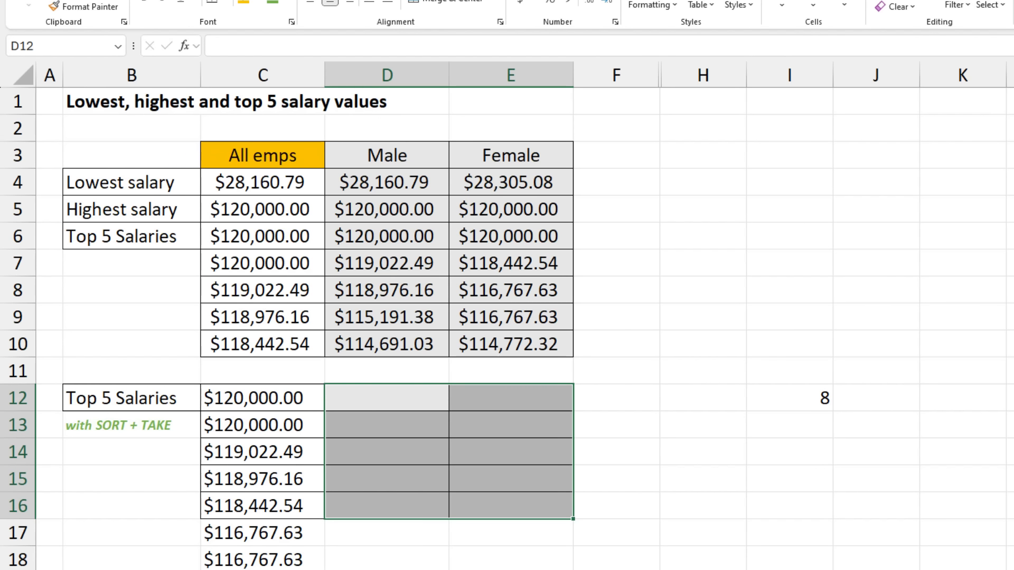
click(225, 389)
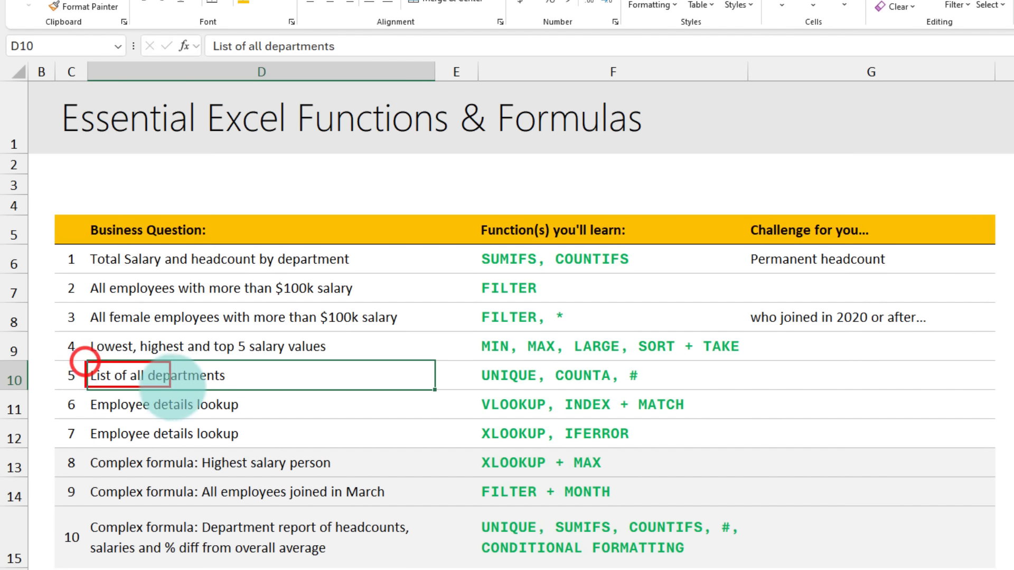
On the business questions sheet, review question 5, List of all departments, and its functions UNIQUE, COUNTA and #.
mouse_move(85, 362)
mouse_down()
mouse_move(233, 385)
mouse_move(400, 296)
mouse_move(371, 270)
mouse_up()
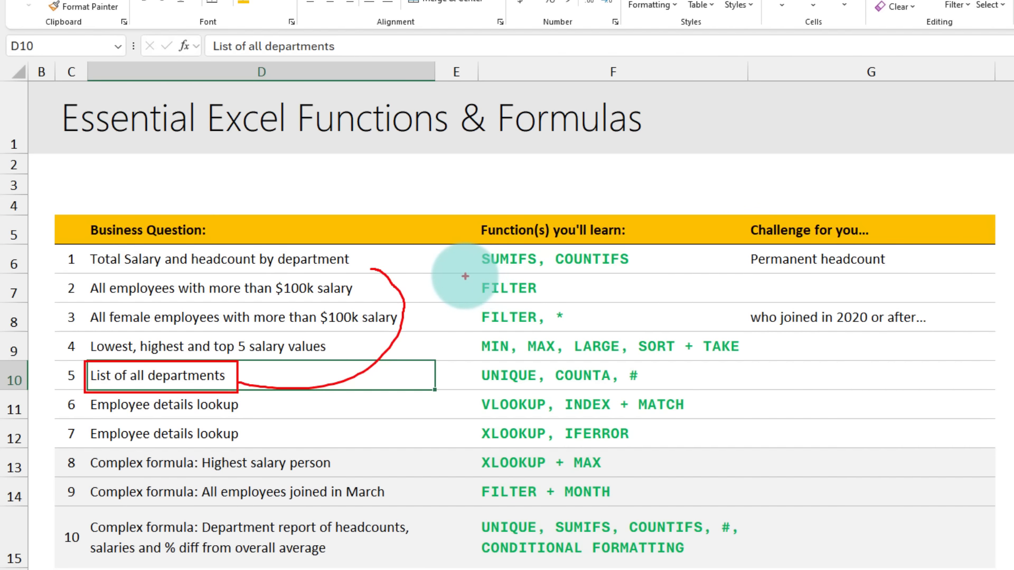
key(Escape)
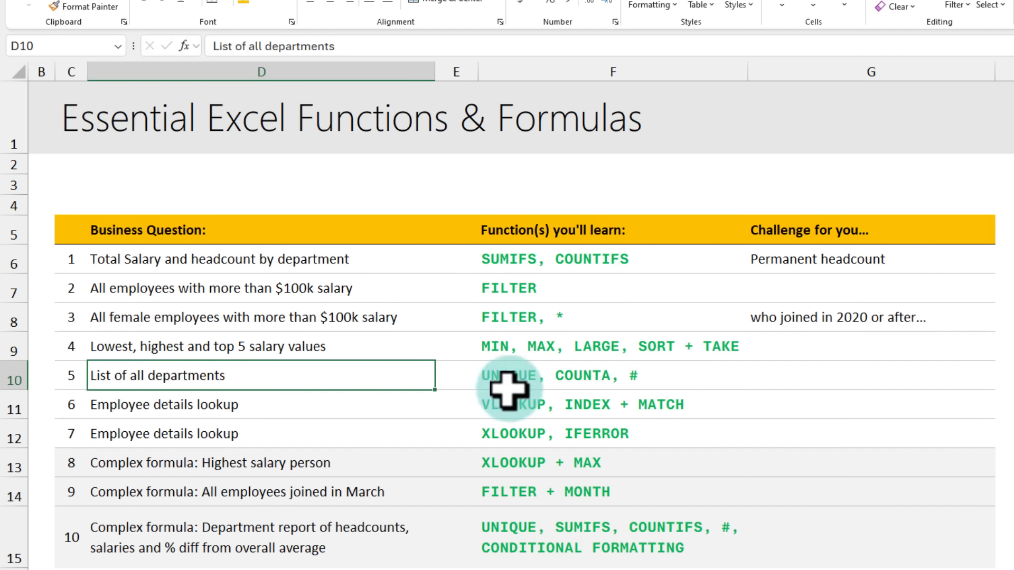
click(525, 380)
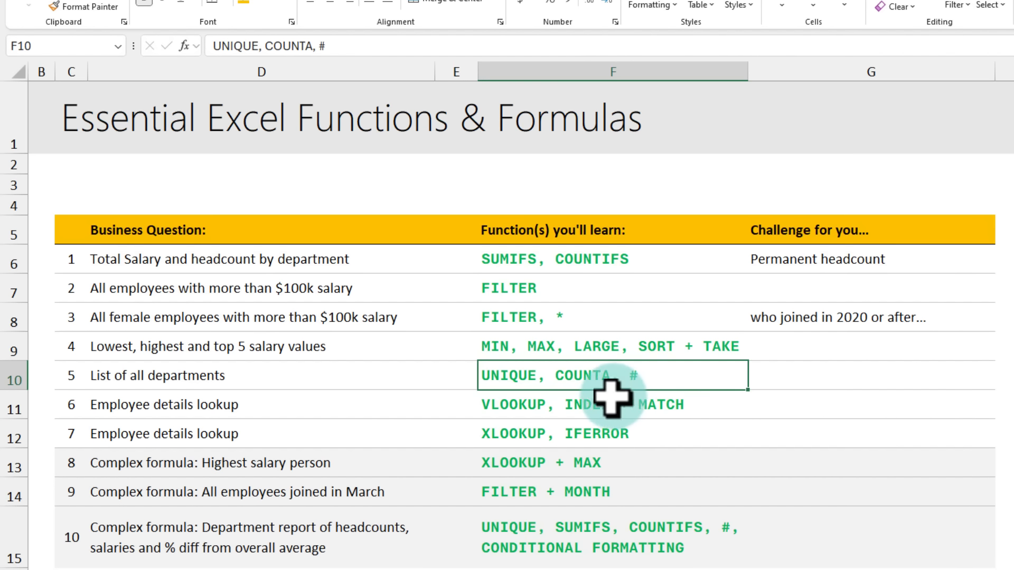
On the department list sheet, enter =UNIQUE(staff[Department]) in B4 below the Department heading.
key(ctrl+Page_Down)
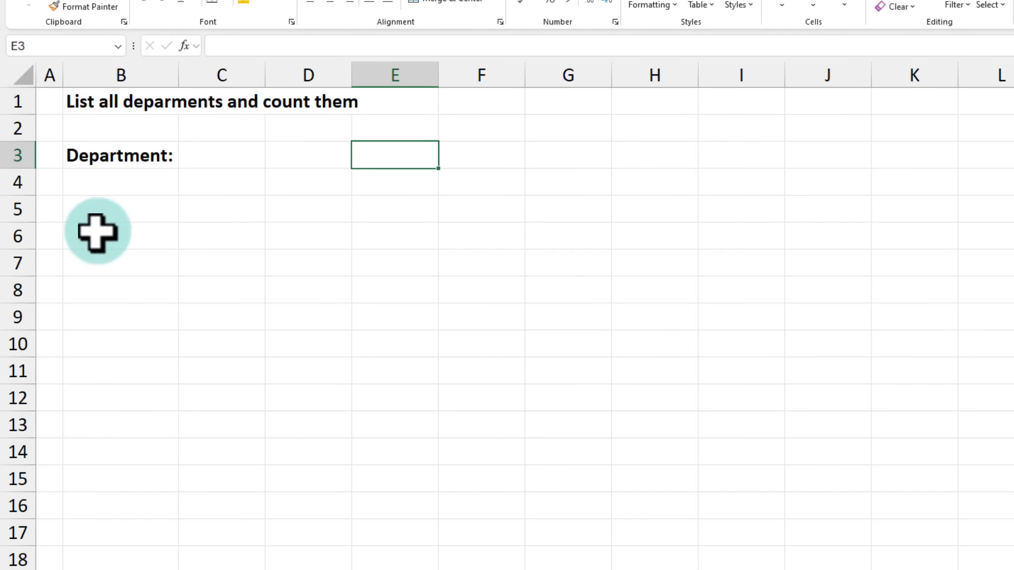
click(114, 182)
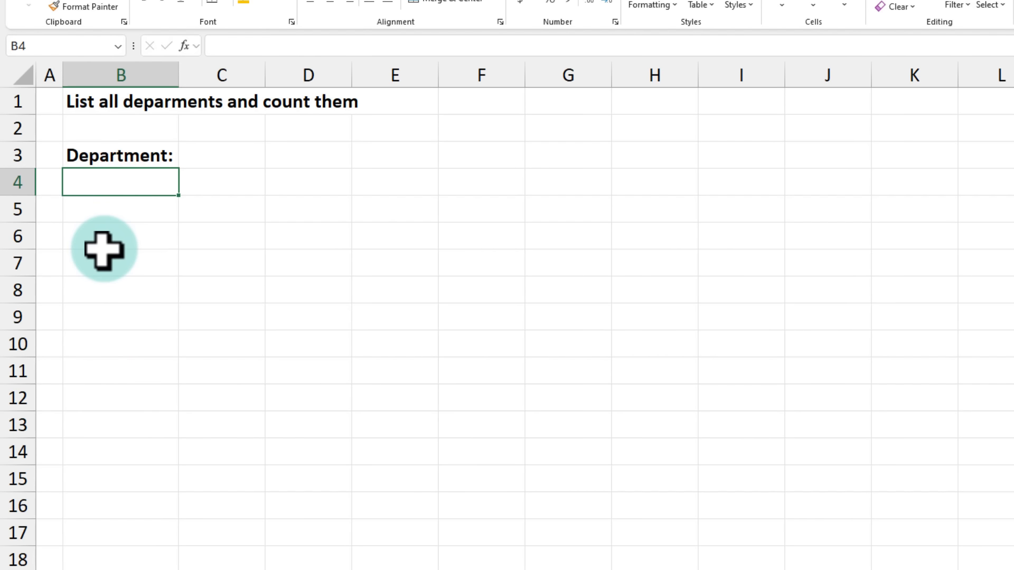
drag(111, 183, 141, 510)
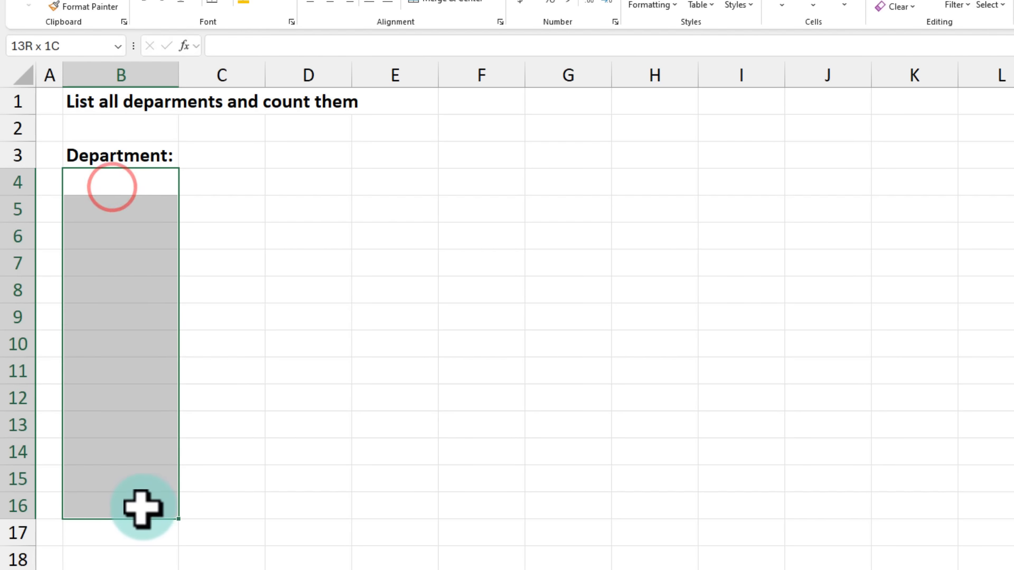
click(122, 186)
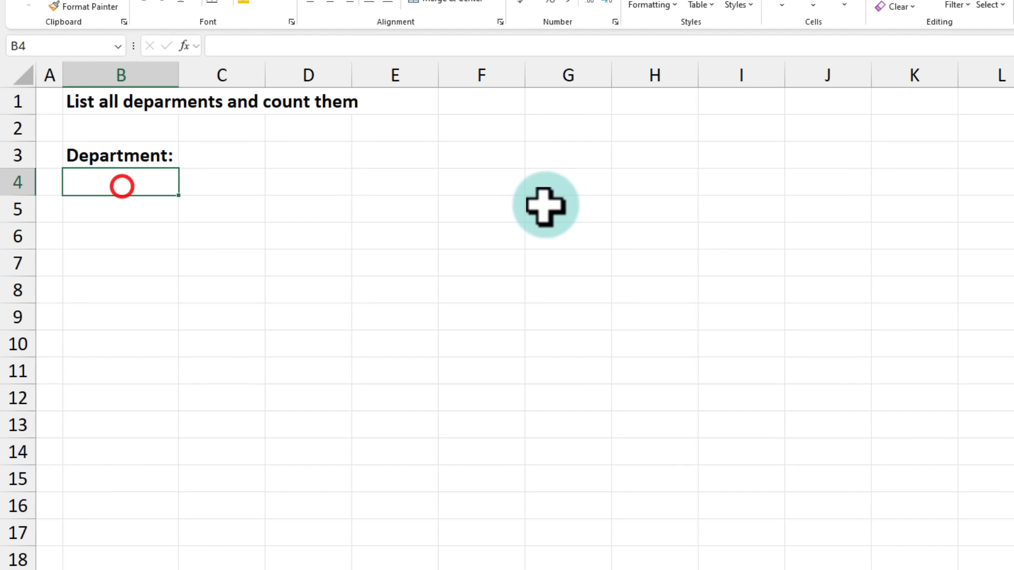
text(=U)
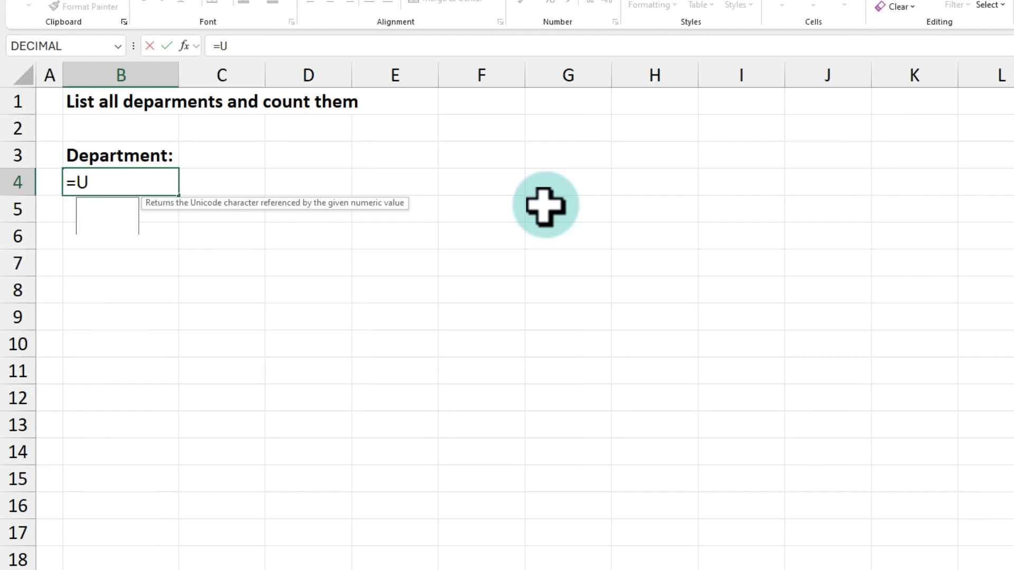
text(NI)
key(Down)
key(Down)
key(Tab)
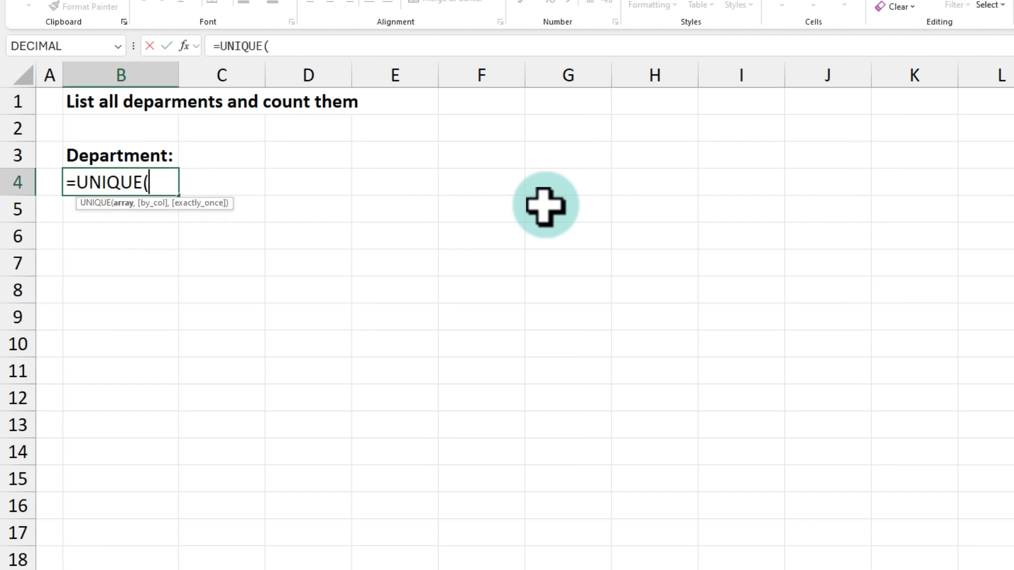
text(STA)
key(Tab)
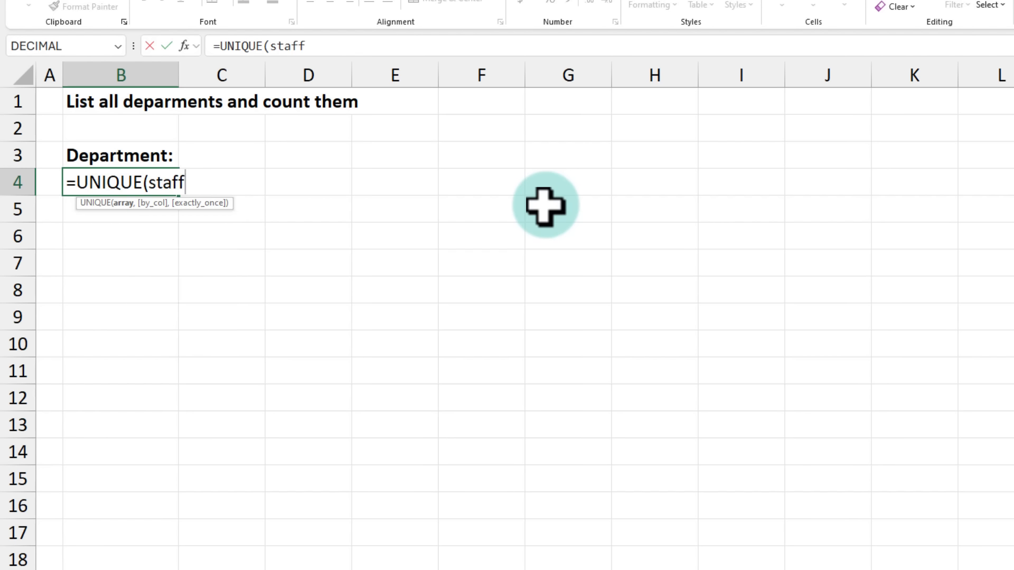
text([Department)
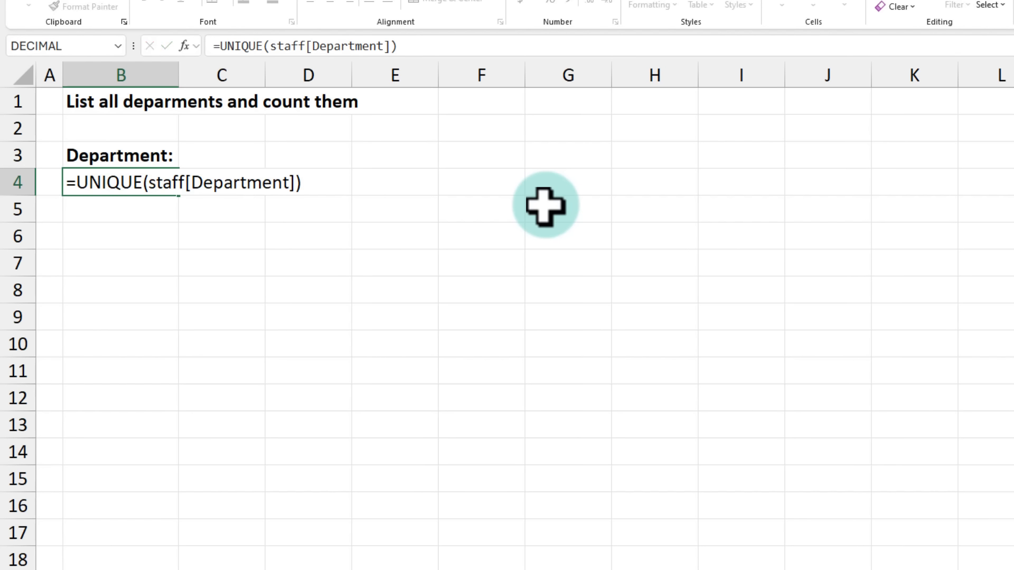
key(ctrl+Return)
Review the department names spilled below B4 and the UNIQUE formula that produces them.
drag(137, 183, 141, 478)
key(F2)
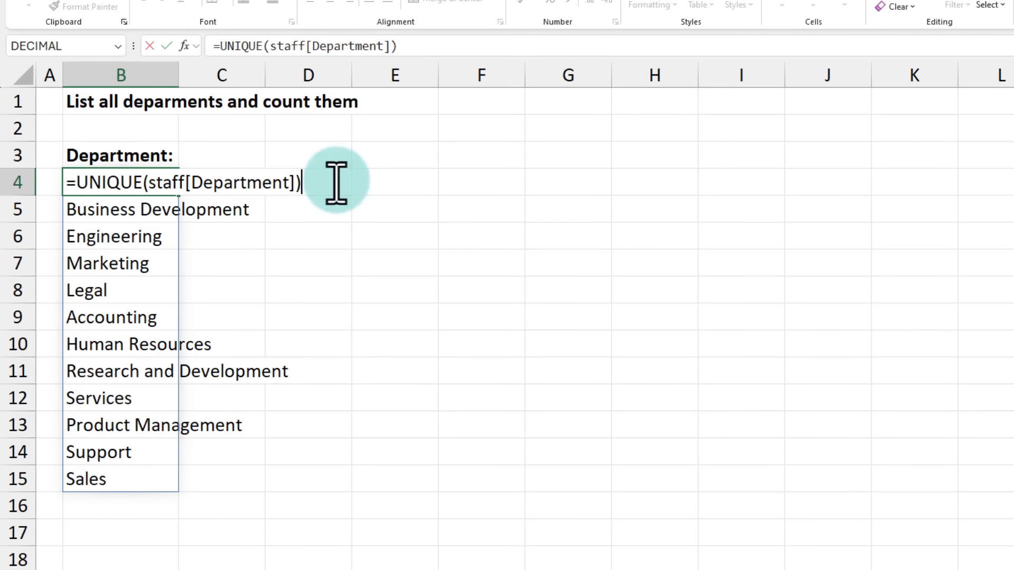
key(Escape)
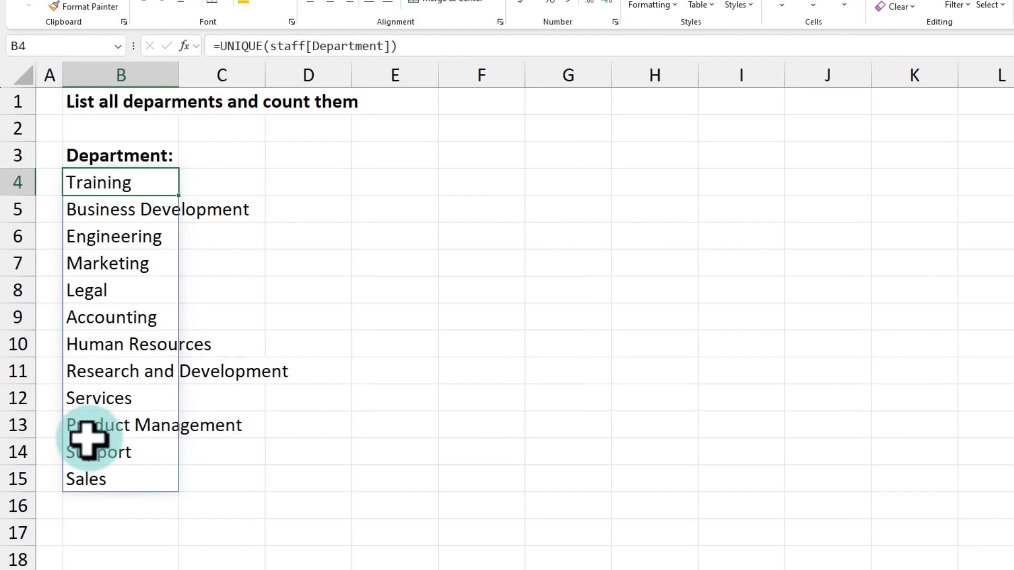
click(184, 466)
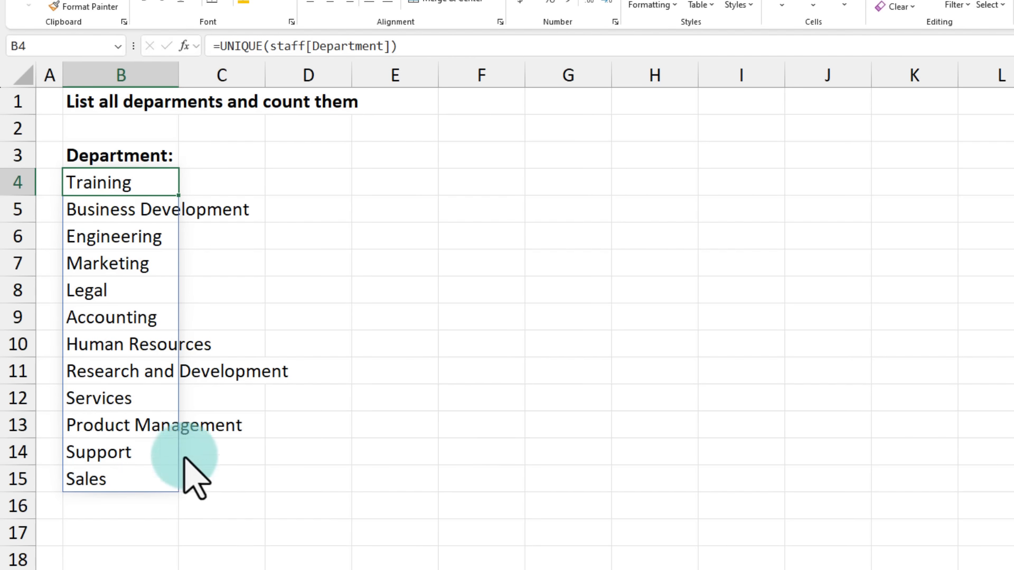
Compare the order of departments in the staff table's Department column with the first entries of the UNIQUE list.
key(ctrl+Page_Up)
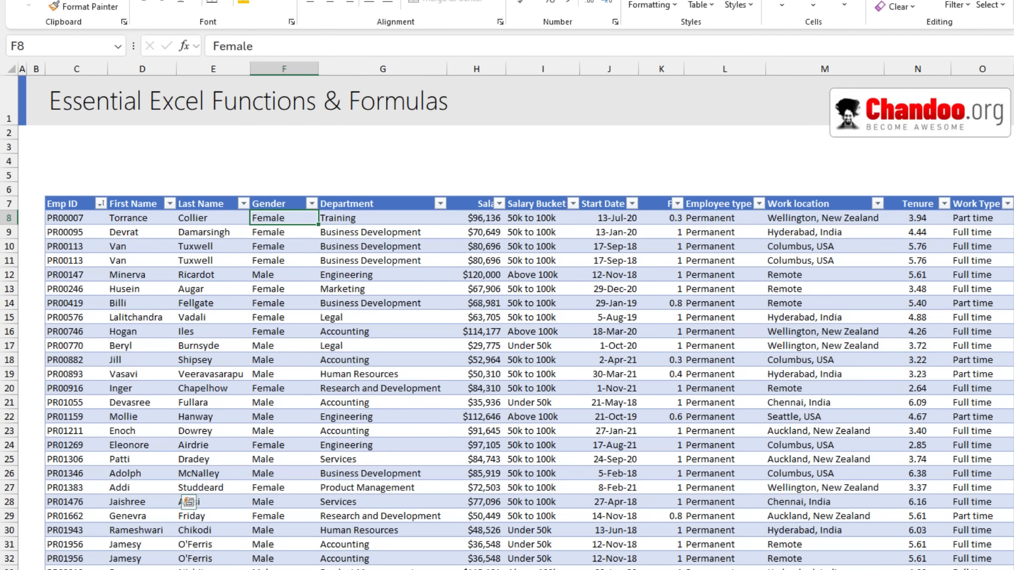
click(366, 218)
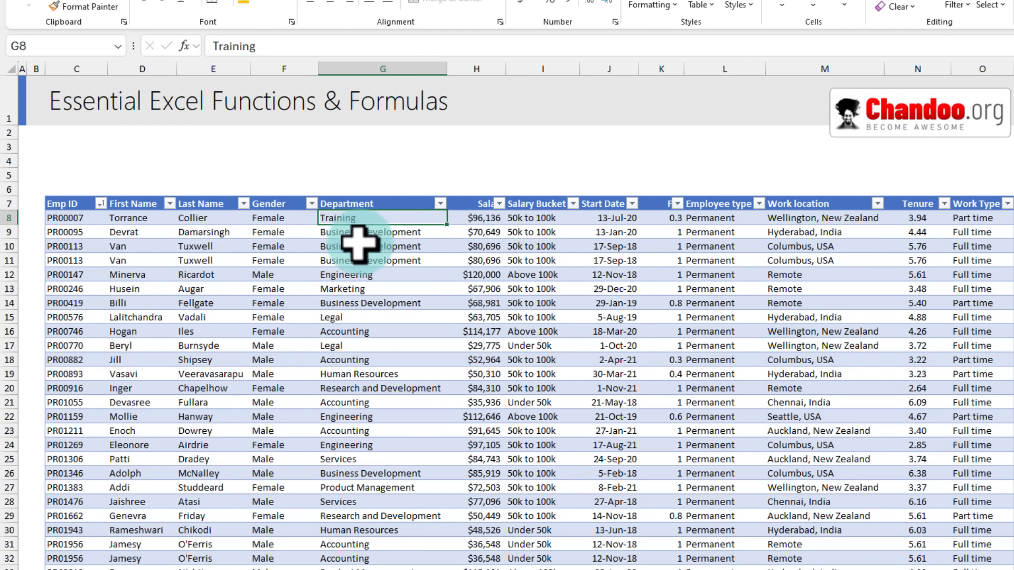
click(367, 232)
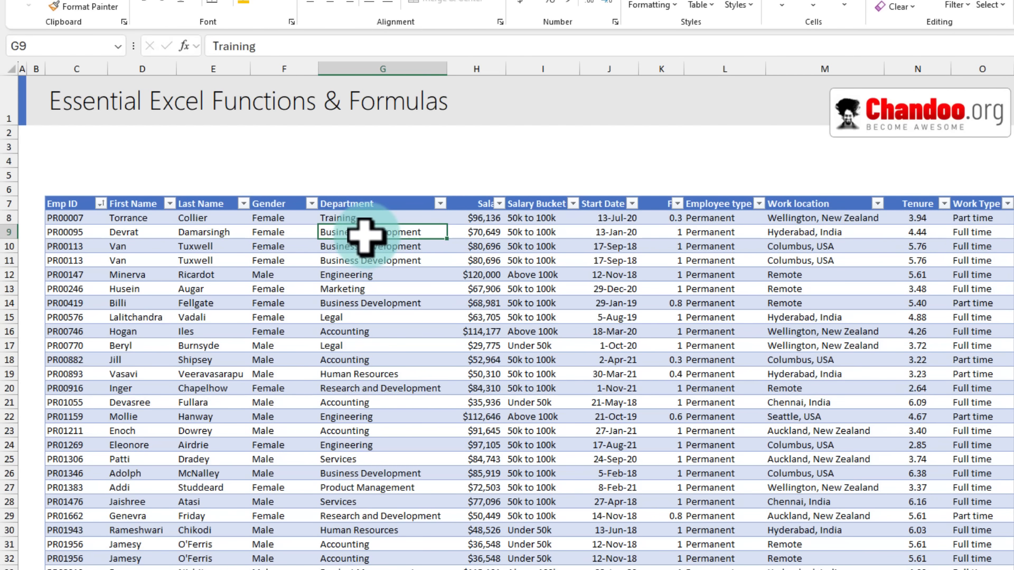
click(365, 275)
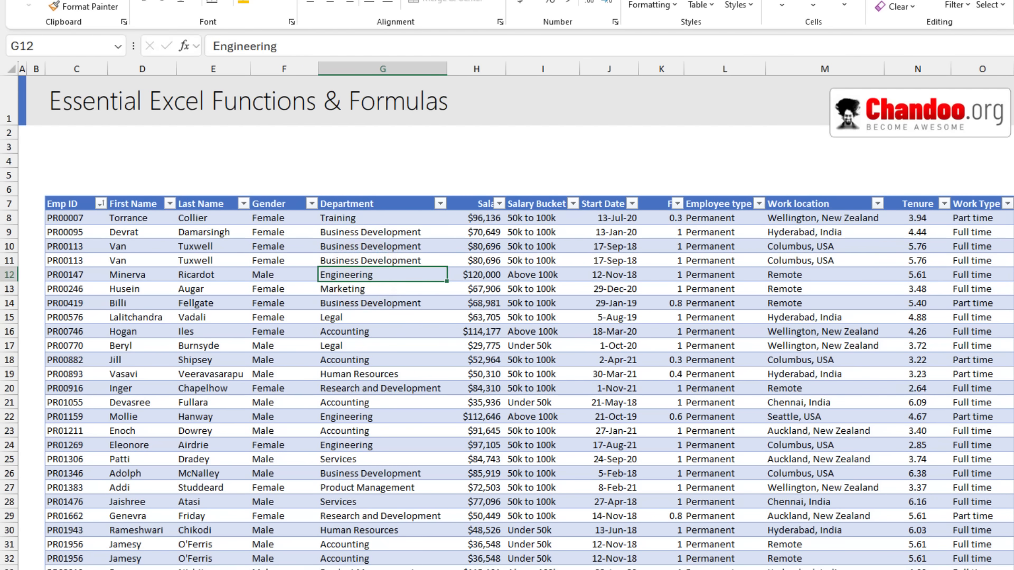
key(ctrl+Page_Down)
drag(145, 183, 147, 236)
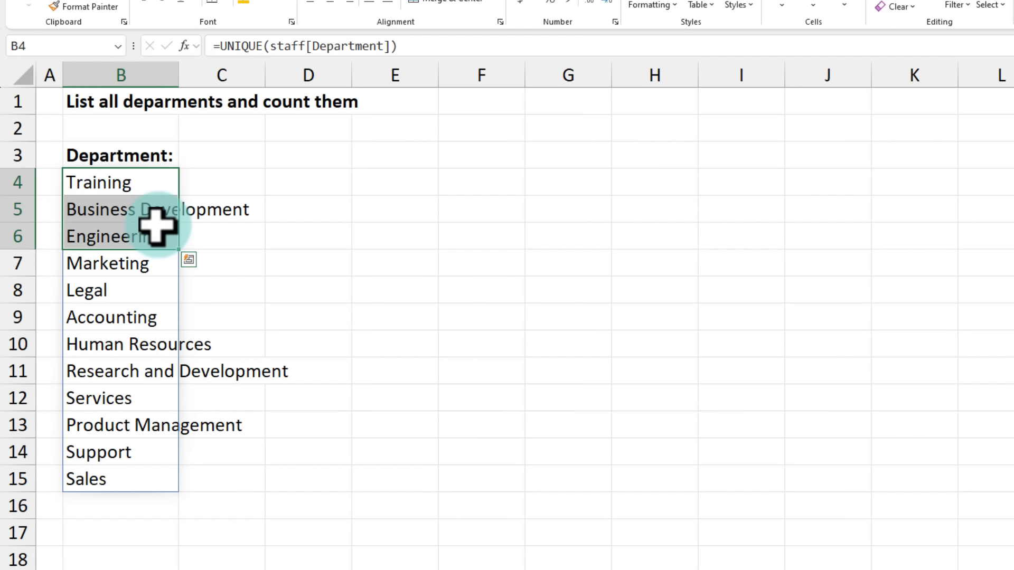
Wrap the B4 formula in SORT so it reads =SORT(UNIQUE(staff[Department])).
click(139, 184)
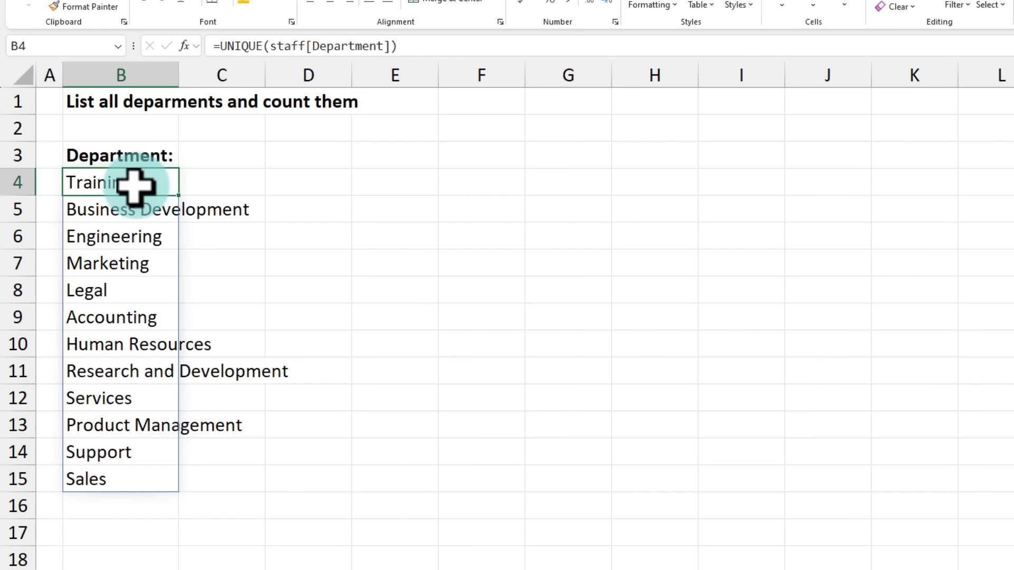
double_click(130, 182)
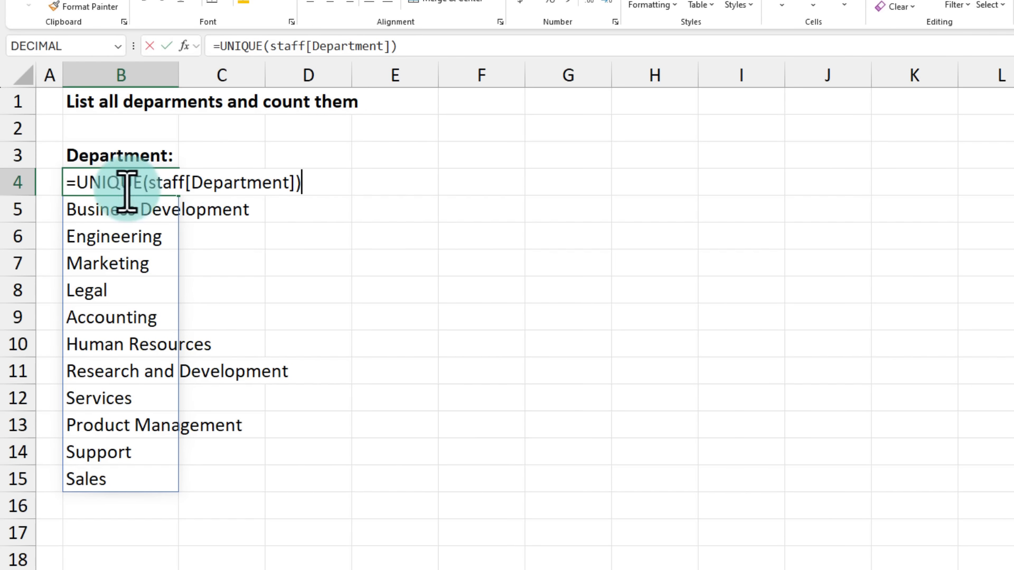
click(78, 181)
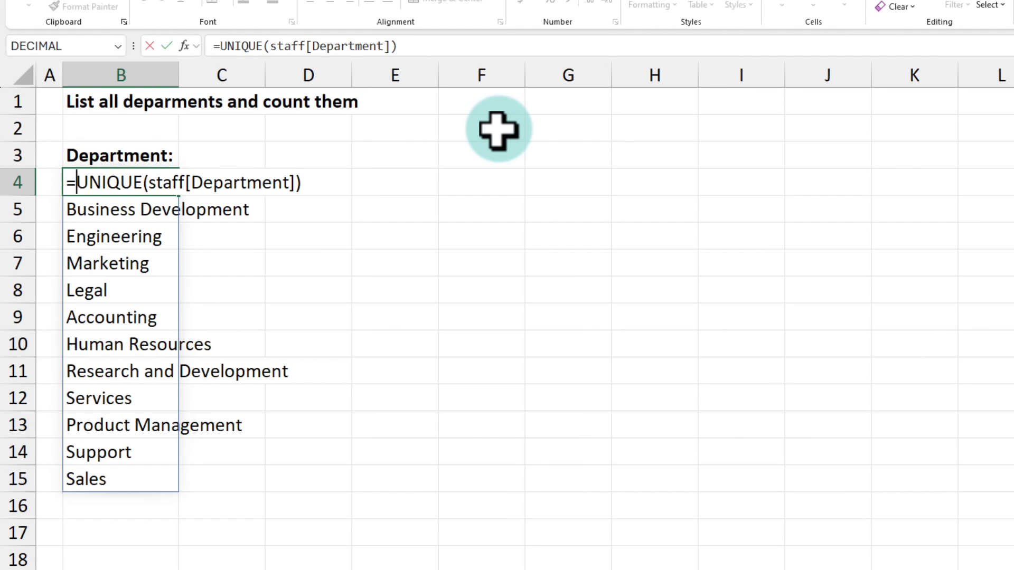
text(SORT()
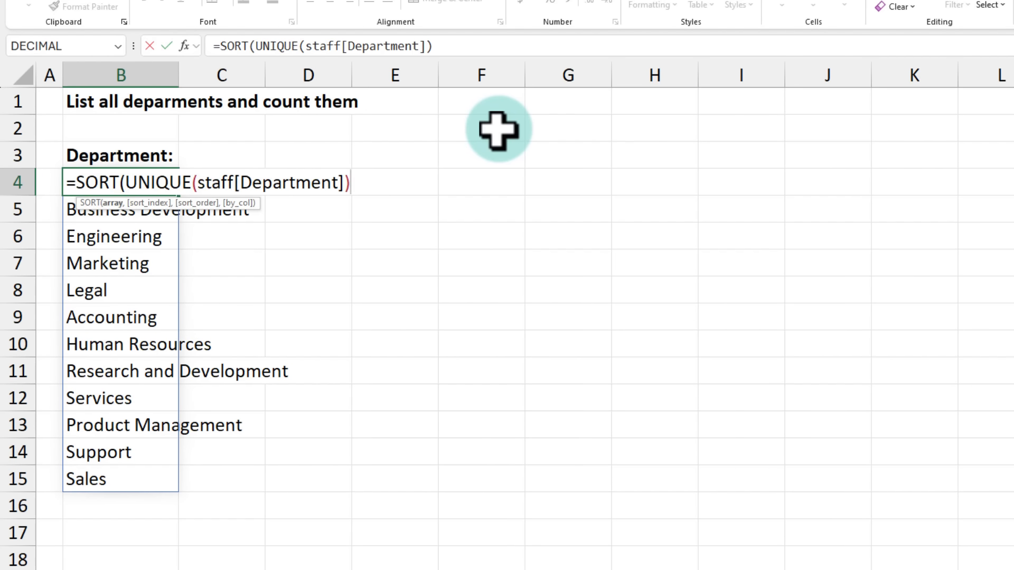
key(ctrl+Return)
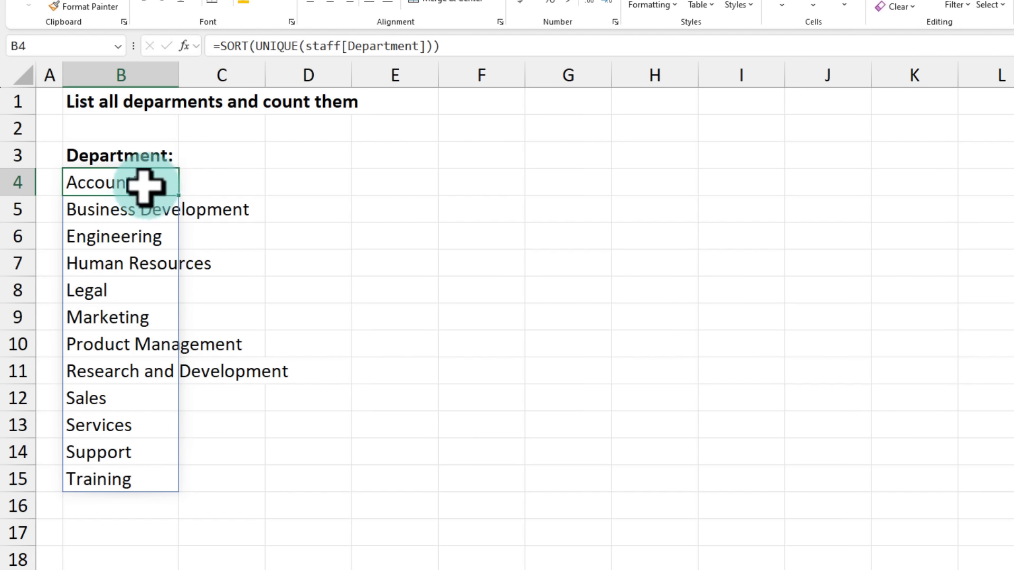
Examine the sorted department list in B4:B15, from its first entry to its last.
click(113, 479)
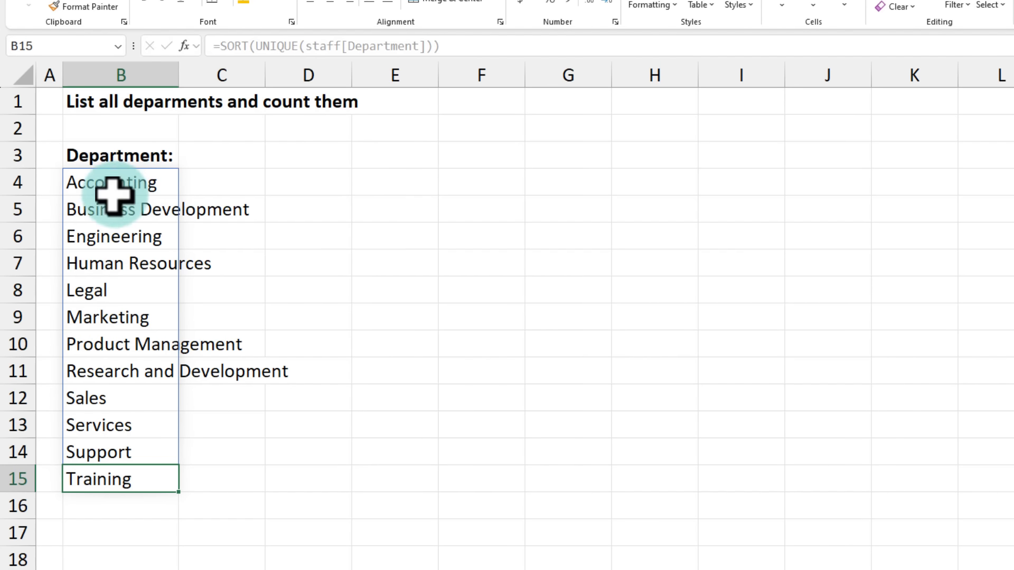
drag(122, 176, 117, 478)
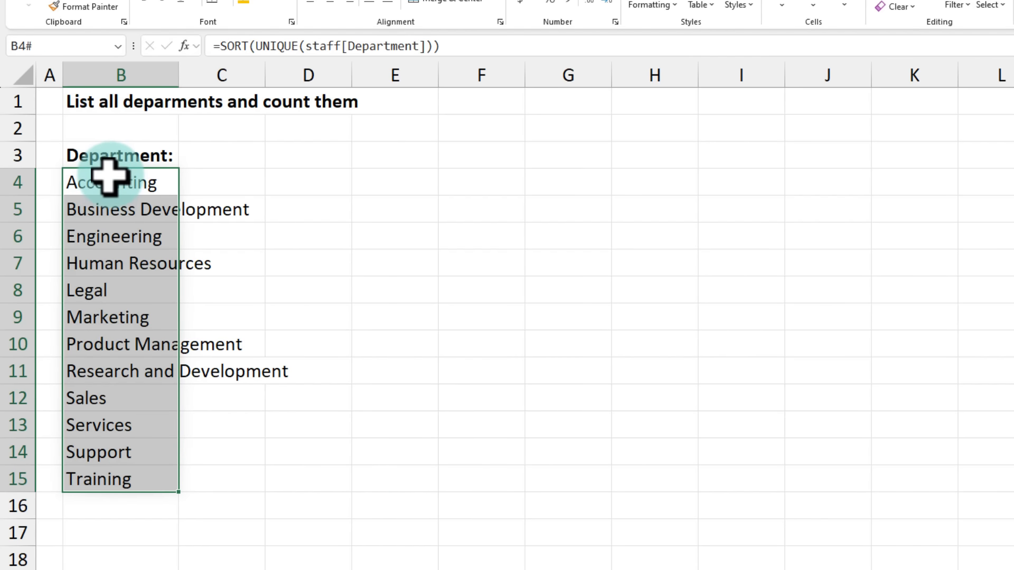
drag(108, 173, 119, 480)
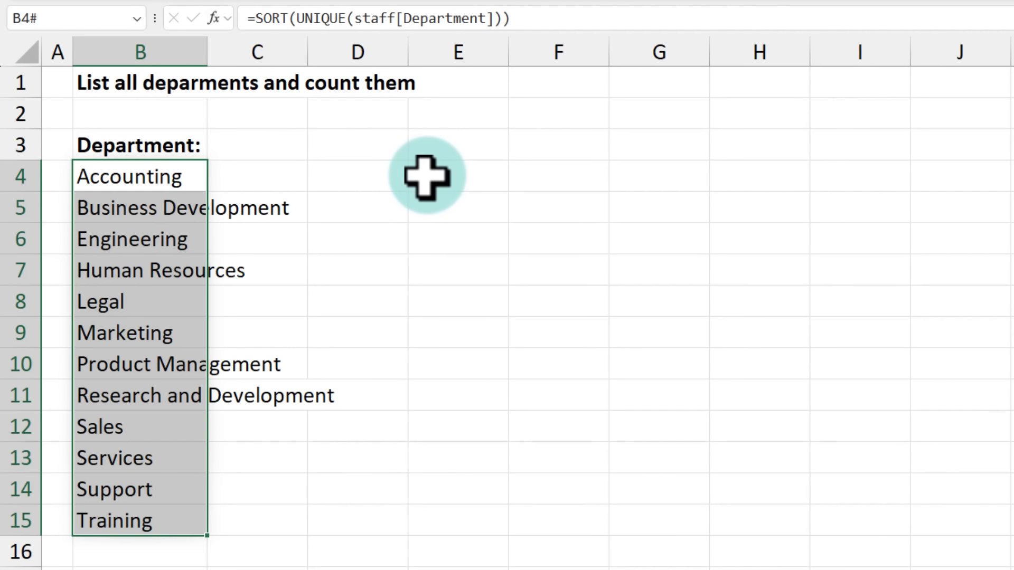
Label E3 "Count:" and count the spilled department list in F3 with =COUNTA(B4#).
click(458, 148)
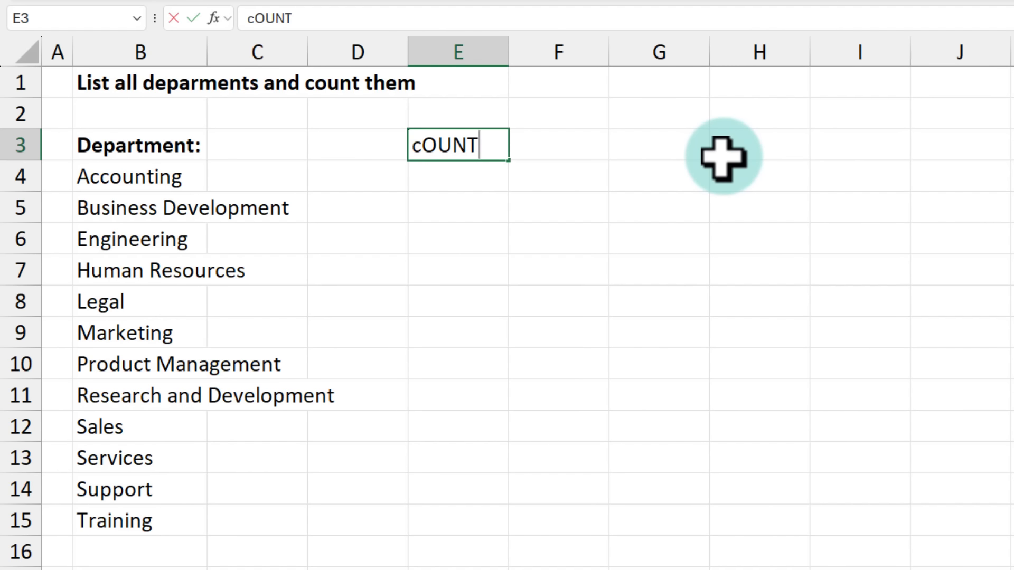
key(Tab)
text(=)
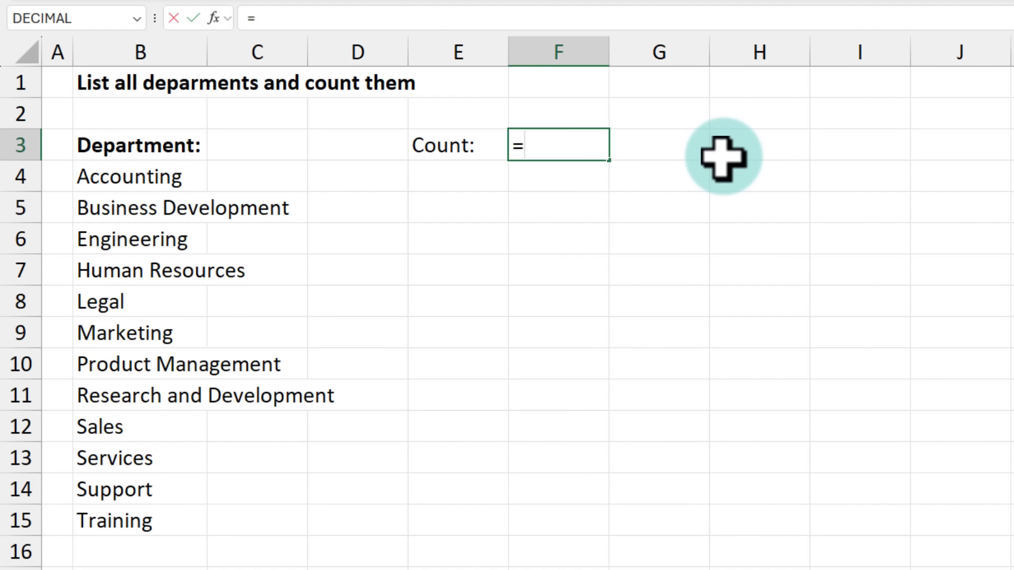
text(counta)
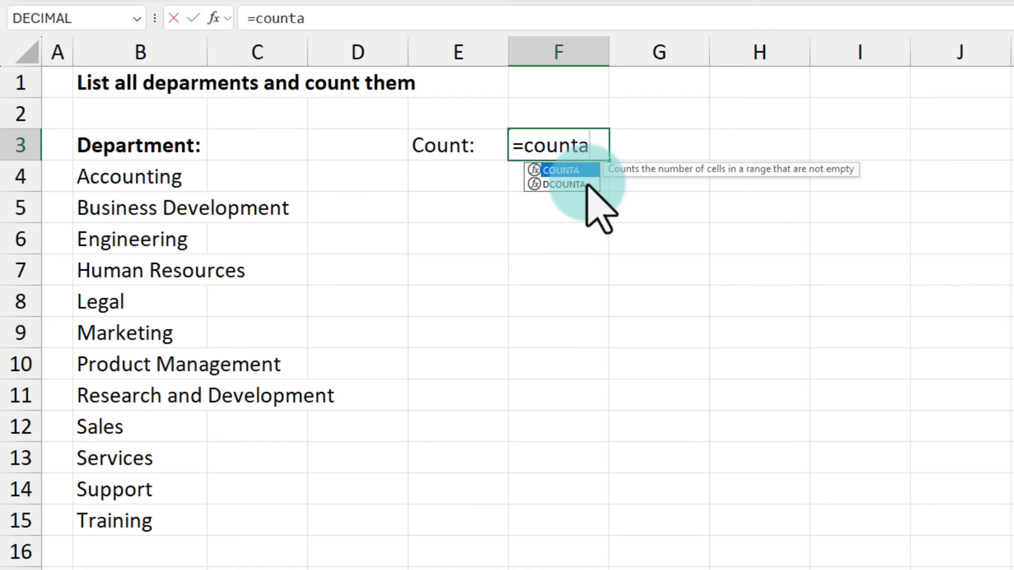
text(()
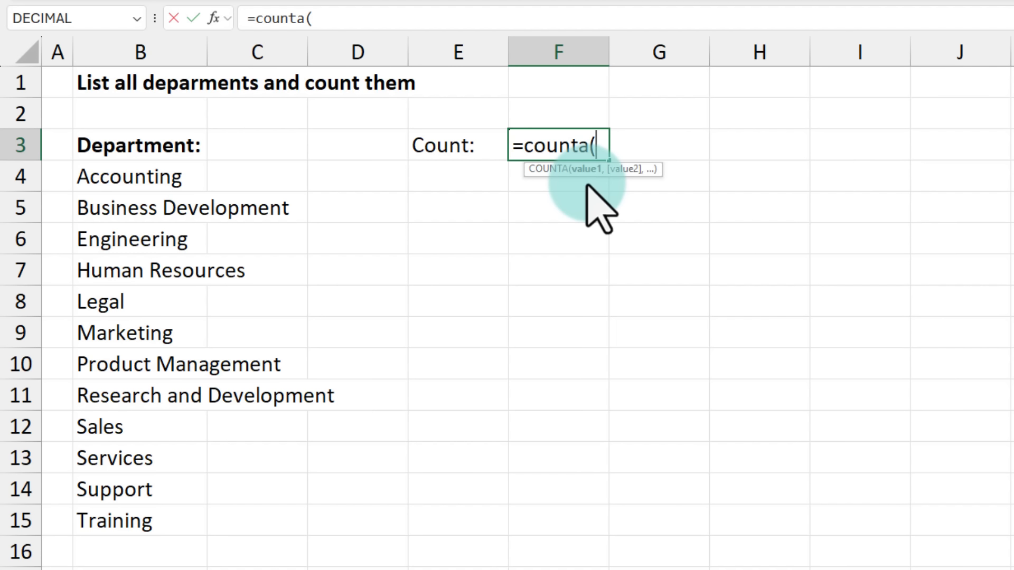
click(144, 177)
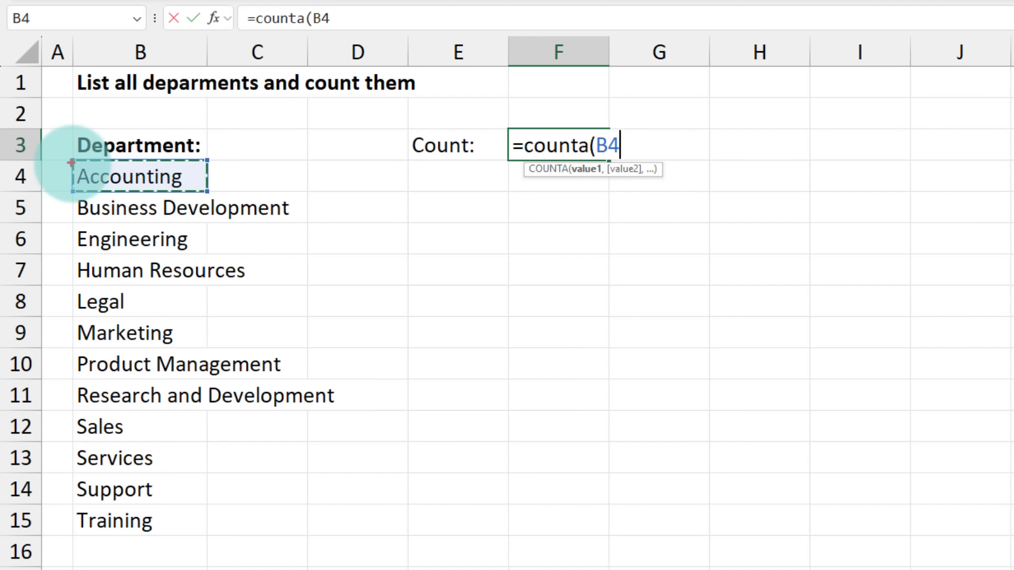
drag(220, 180, 216, 527)
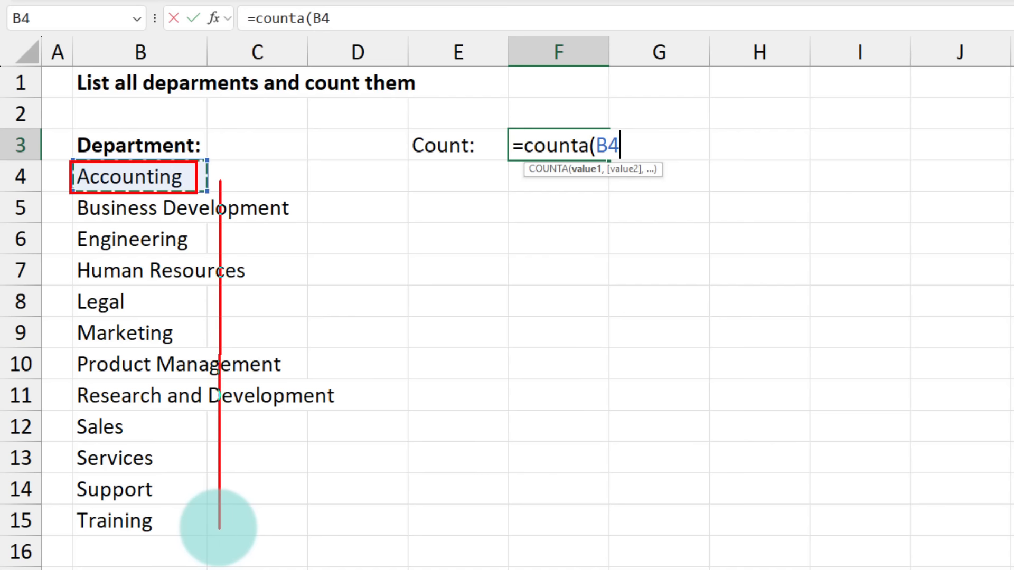
drag(219, 528, 217, 569)
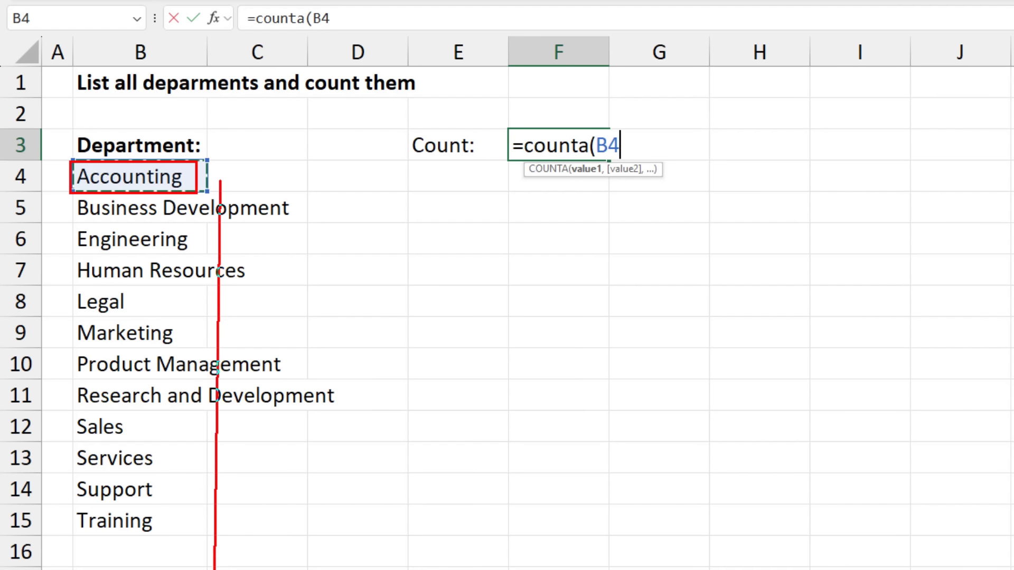
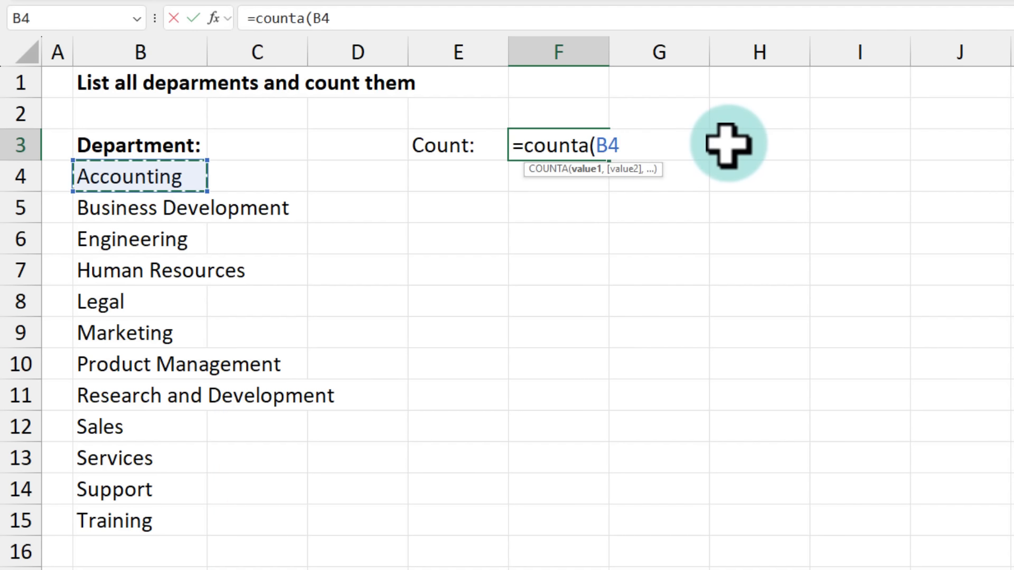
text(#)
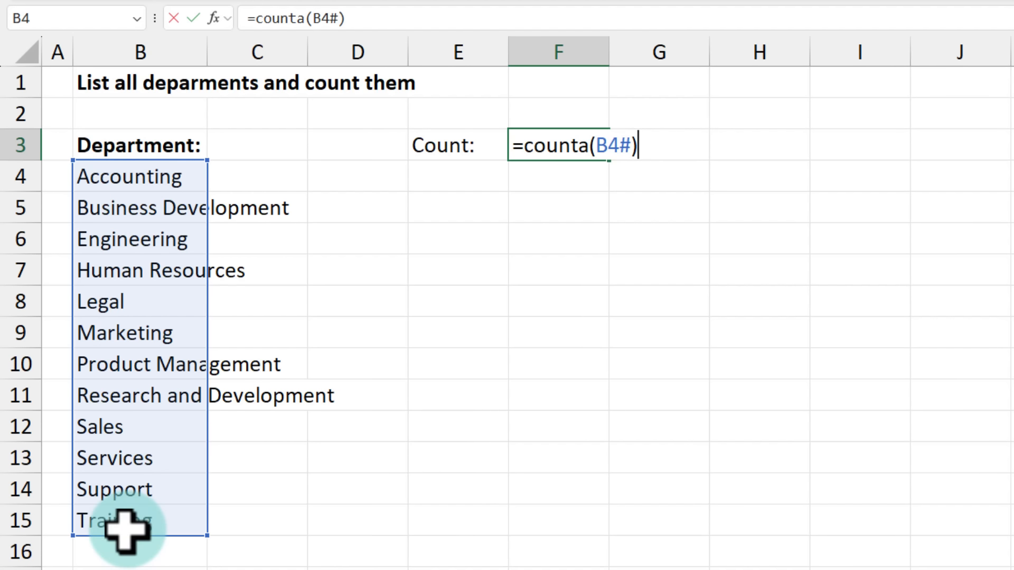
key(ctrl+Return)
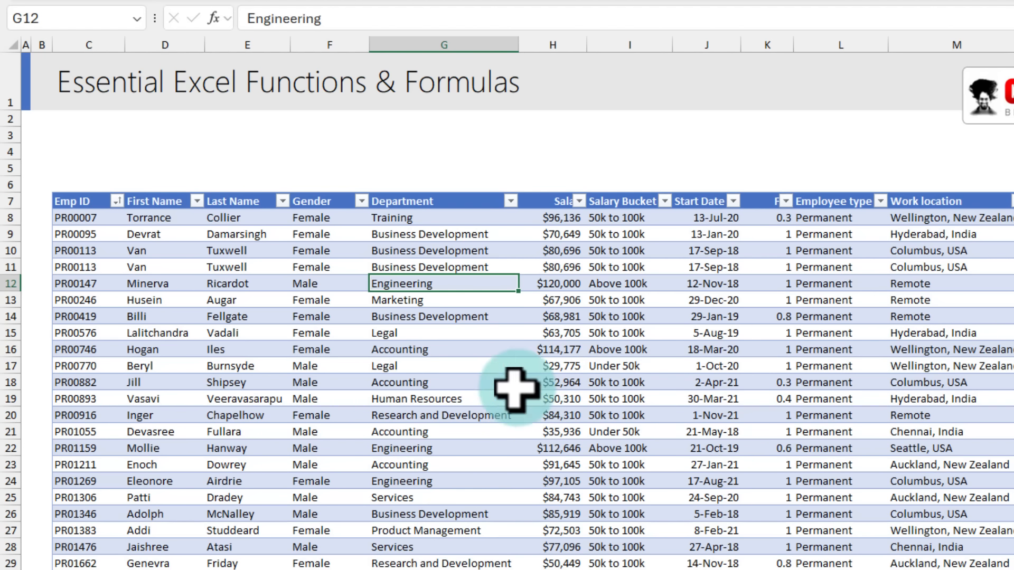
Change the department in G10:G11 of the staff table to Business Growth.
key(Up)
key(Up)
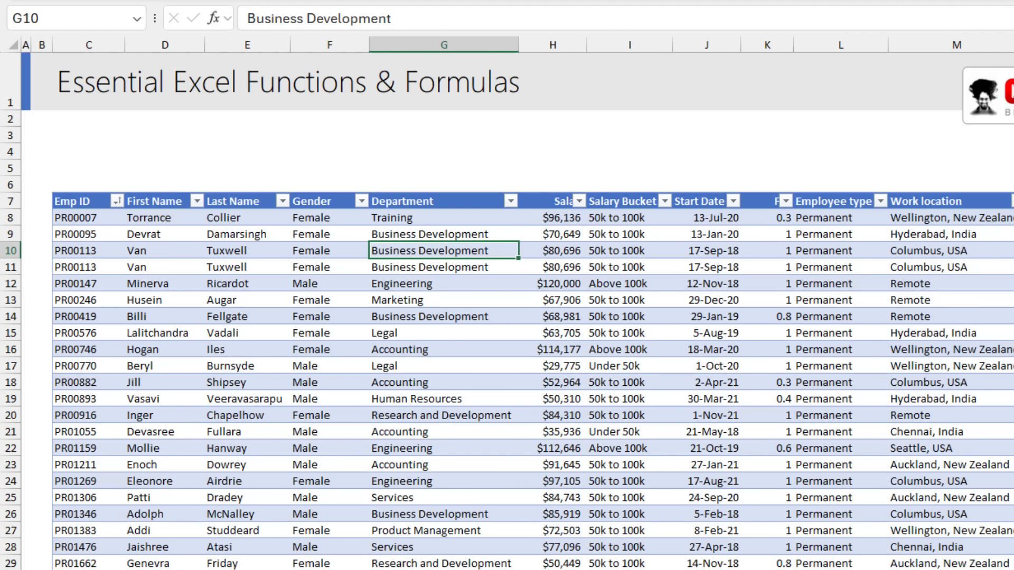
key(shift+Down)
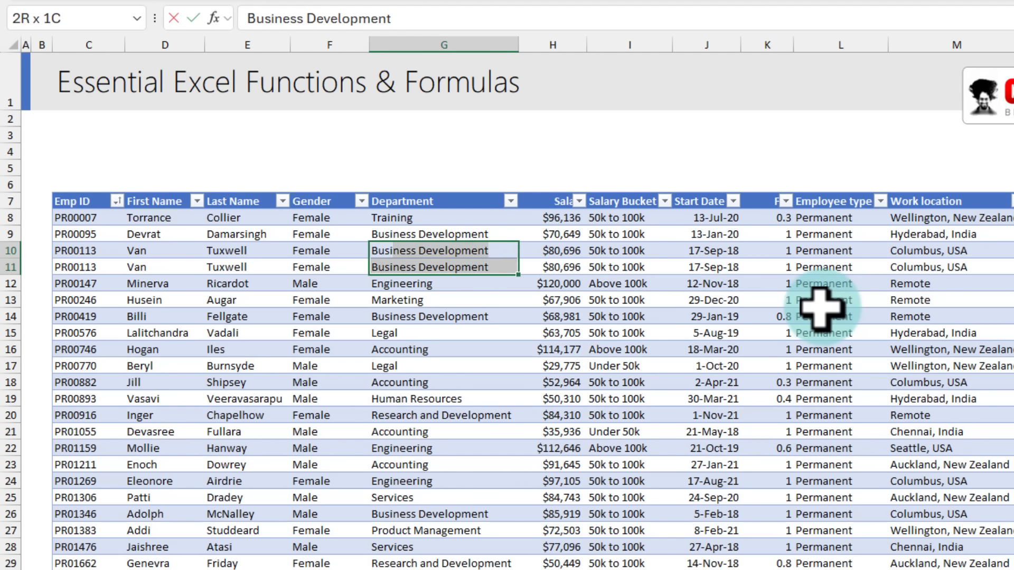
text(Busines)
key(BackSpace)
text(ess Growth)
key(ctrl+Return)
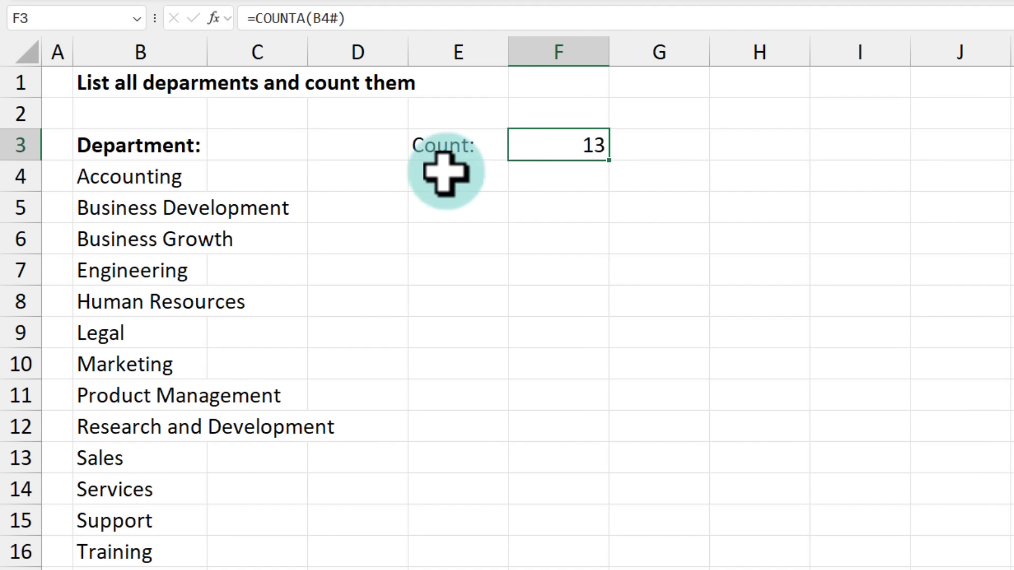
Check the Business Growth entry in the department list and the spill range referenced by the COUNTA formula in F3.
click(108, 233)
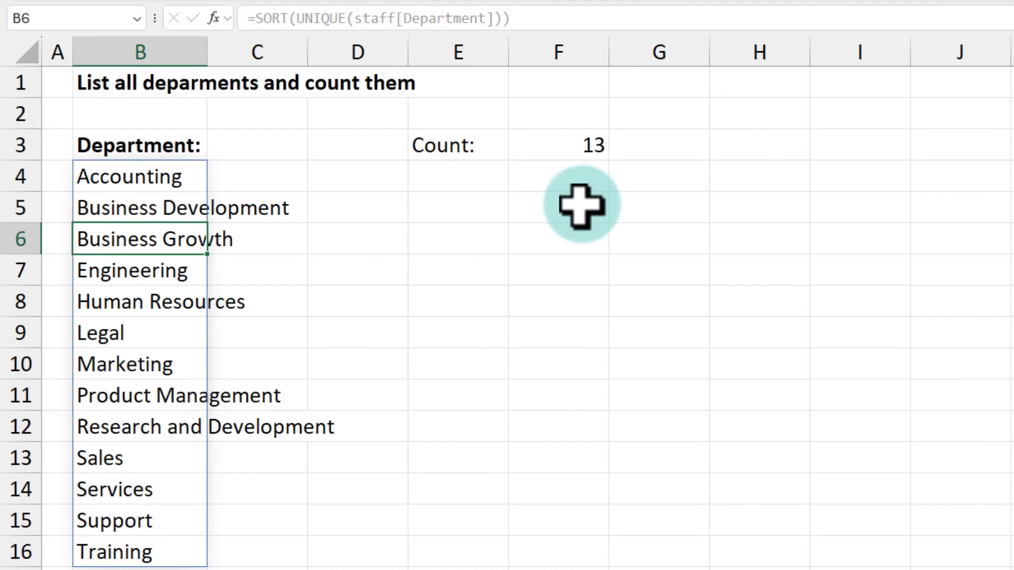
click(603, 140)
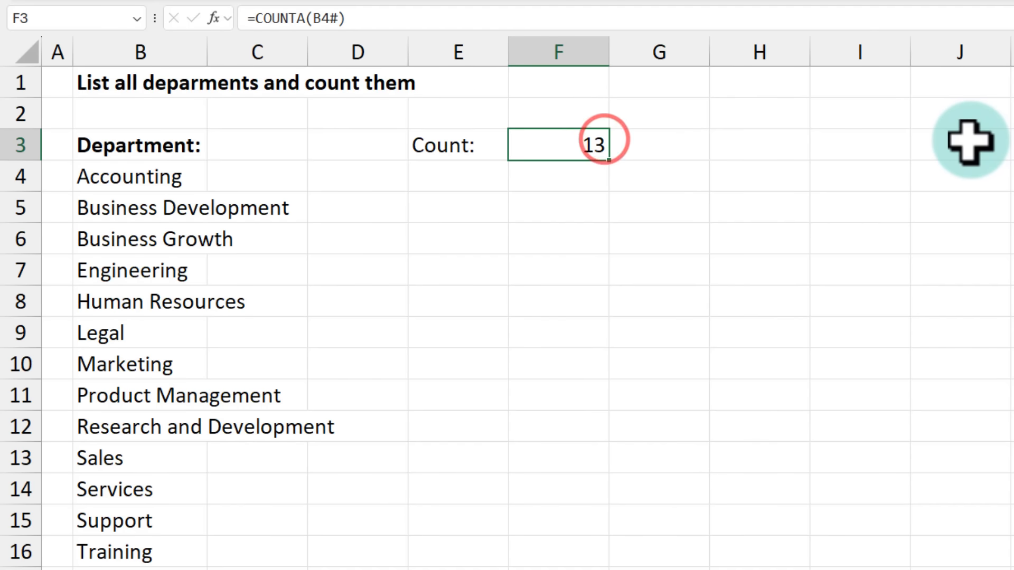
key(F2)
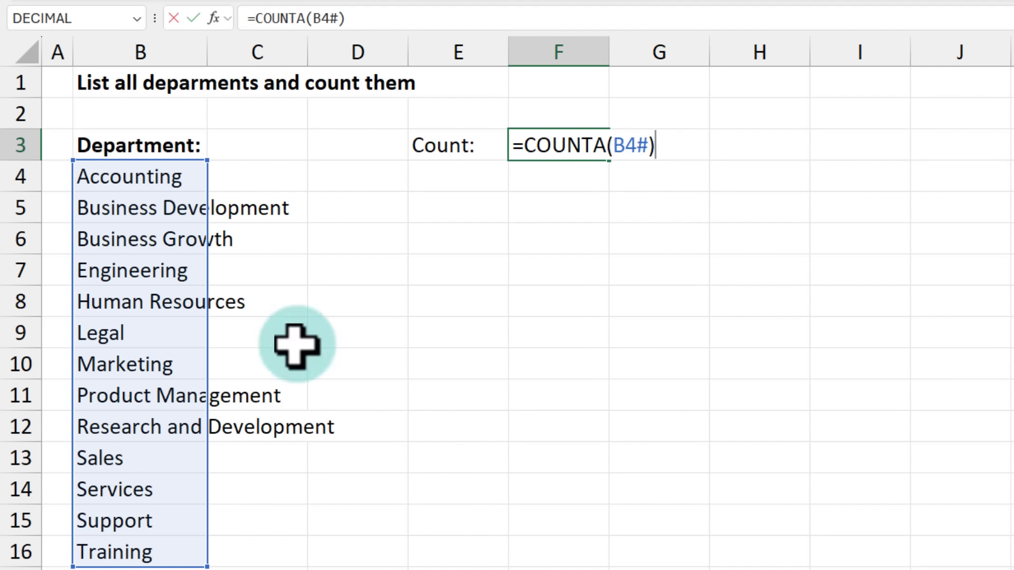
key(Escape)
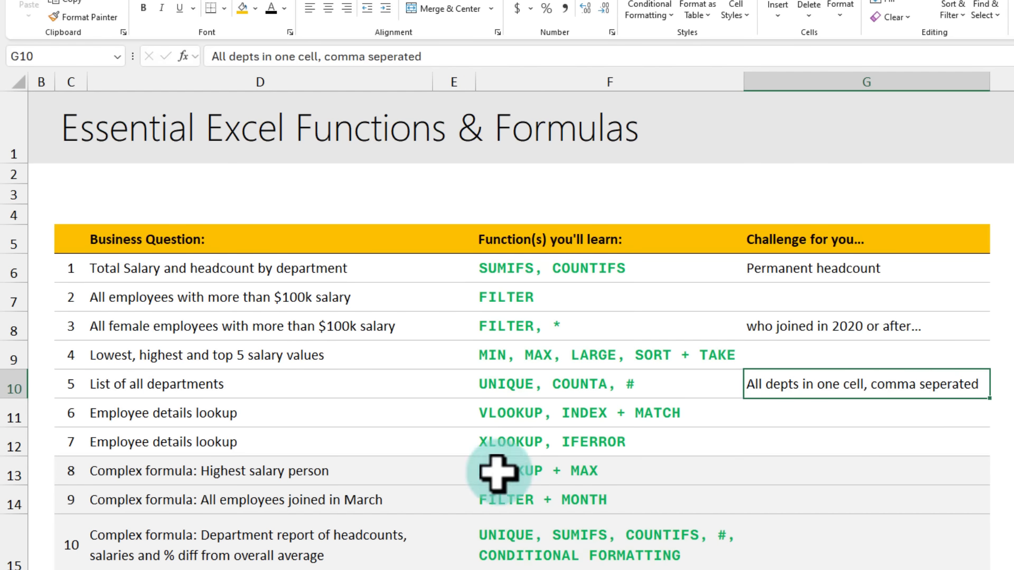
Review the two Employee details lookup questions in D11:D12 and the lookup functions listed for them.
click(359, 417)
drag(305, 412, 299, 441)
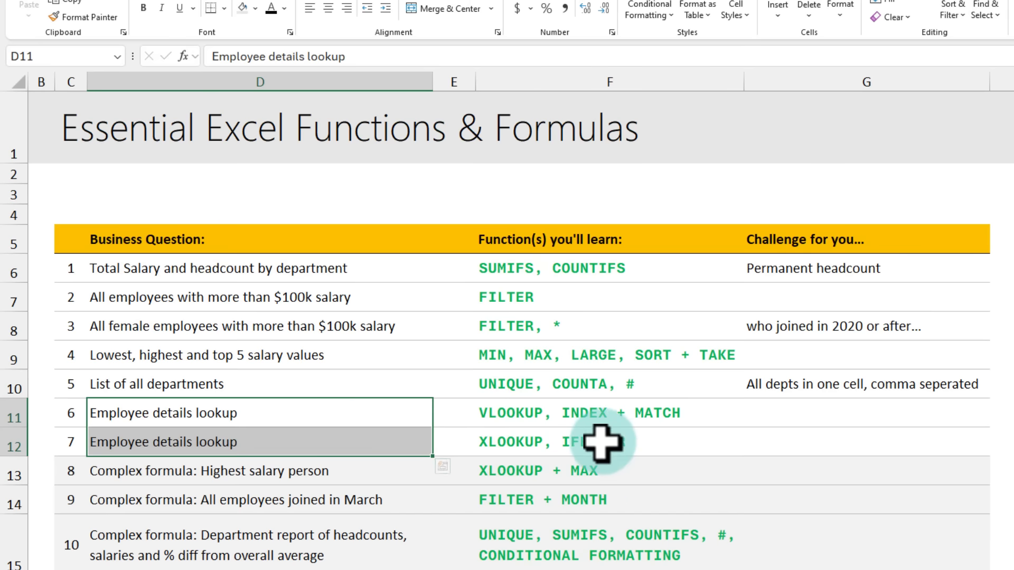
drag(512, 414, 624, 444)
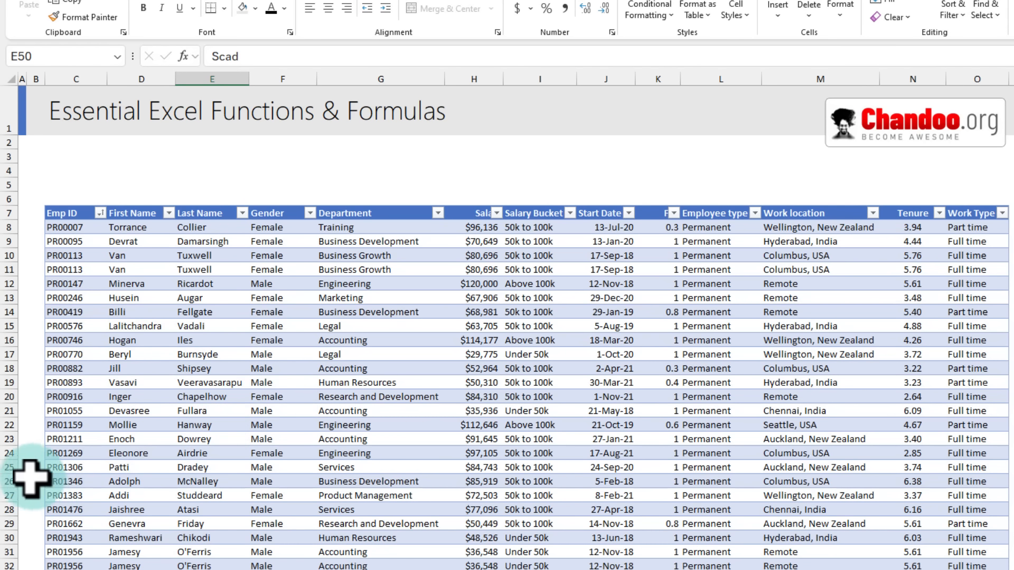
Filter the staff table's Emp ID column to the IDs matching the search text 130.
click(54, 467)
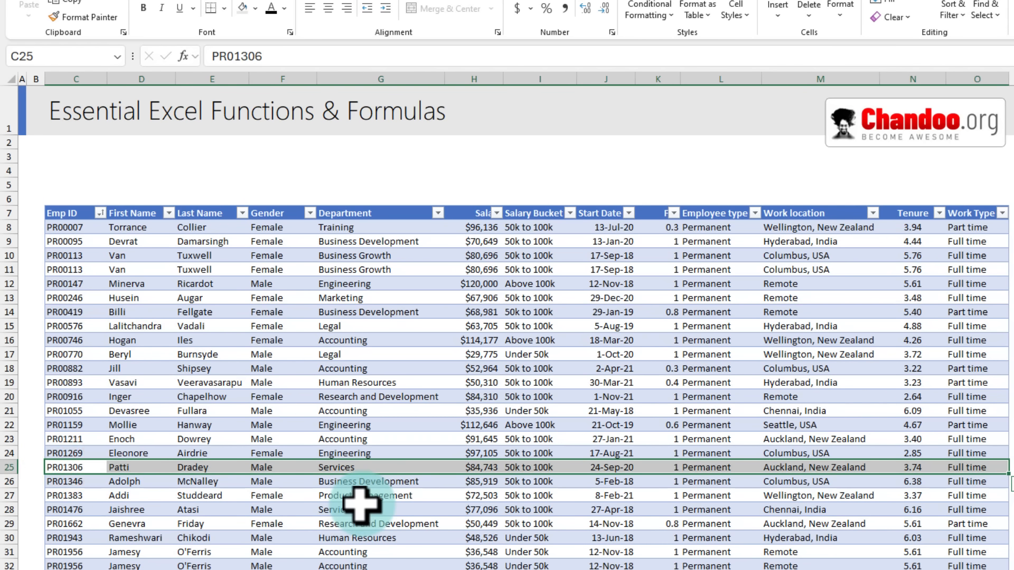
click(66, 467)
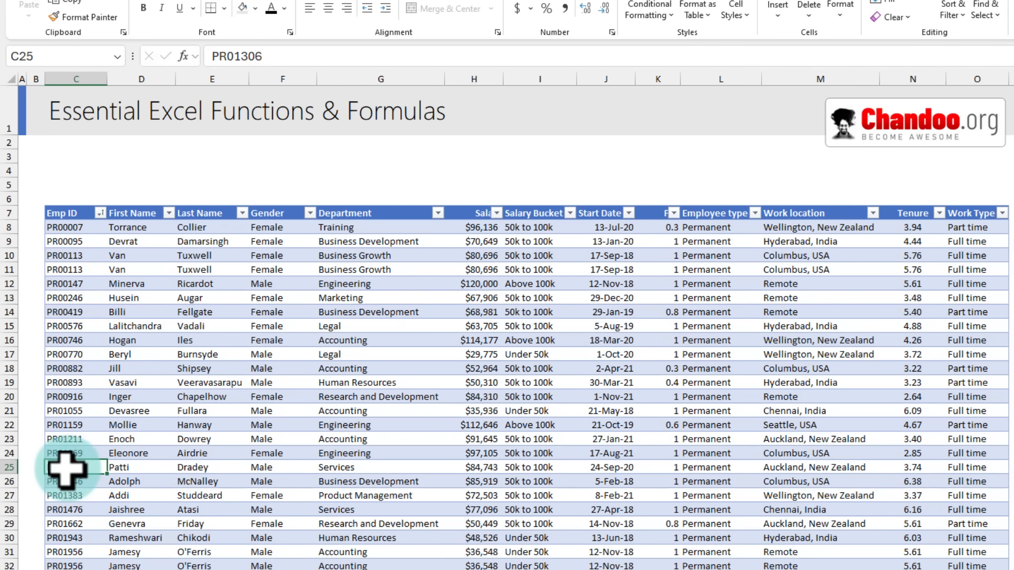
click(103, 213)
click(94, 379)
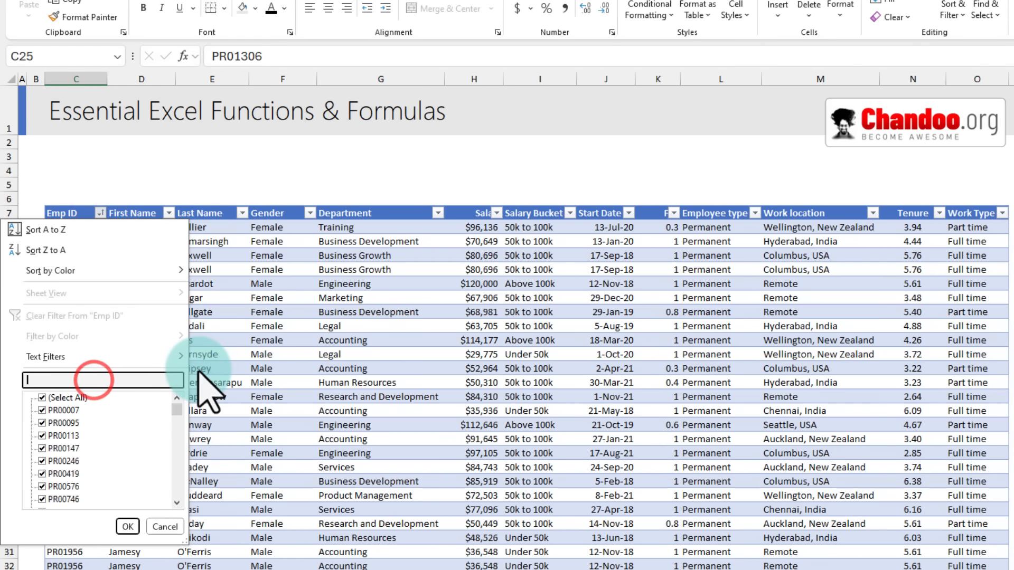
text(130)
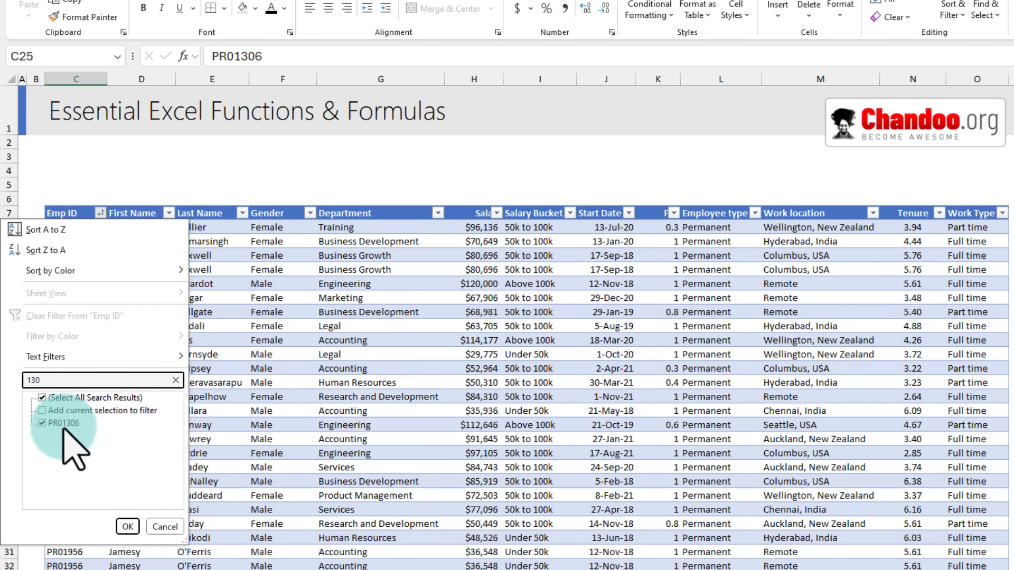
click(128, 527)
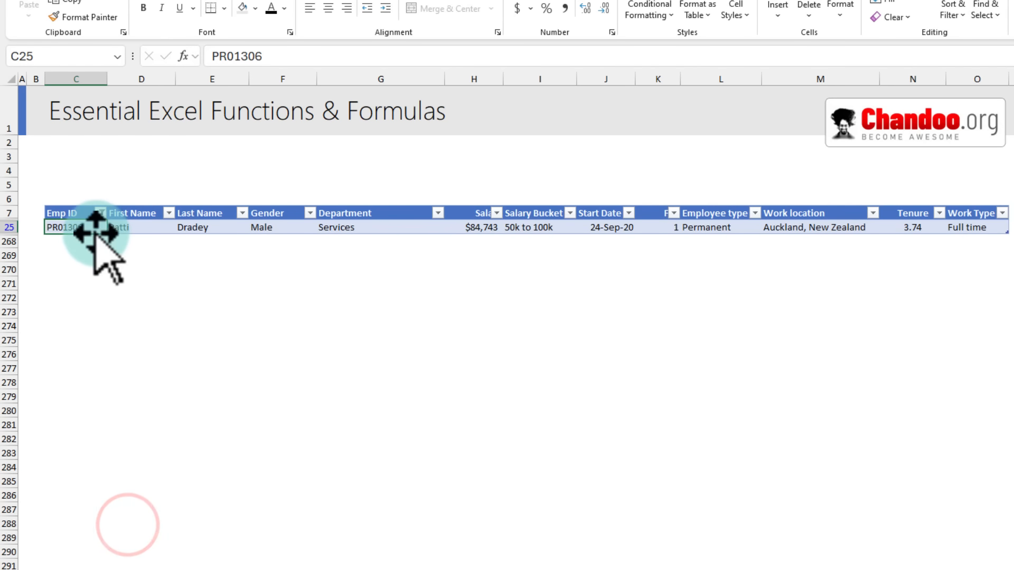
Review the filtered employee's details and salary in row 25, and clear the Emp ID filter.
drag(89, 231, 968, 226)
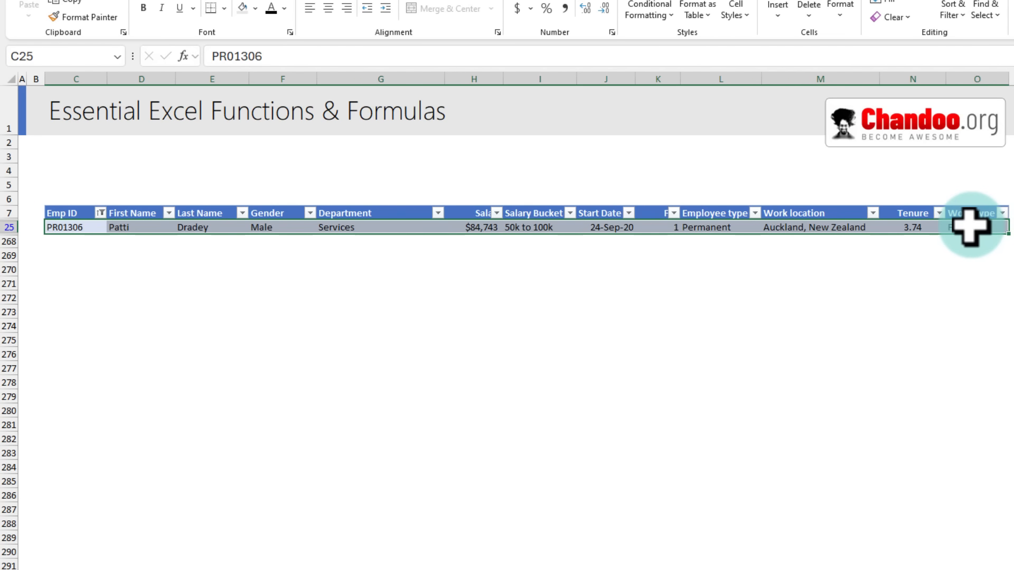
click(460, 230)
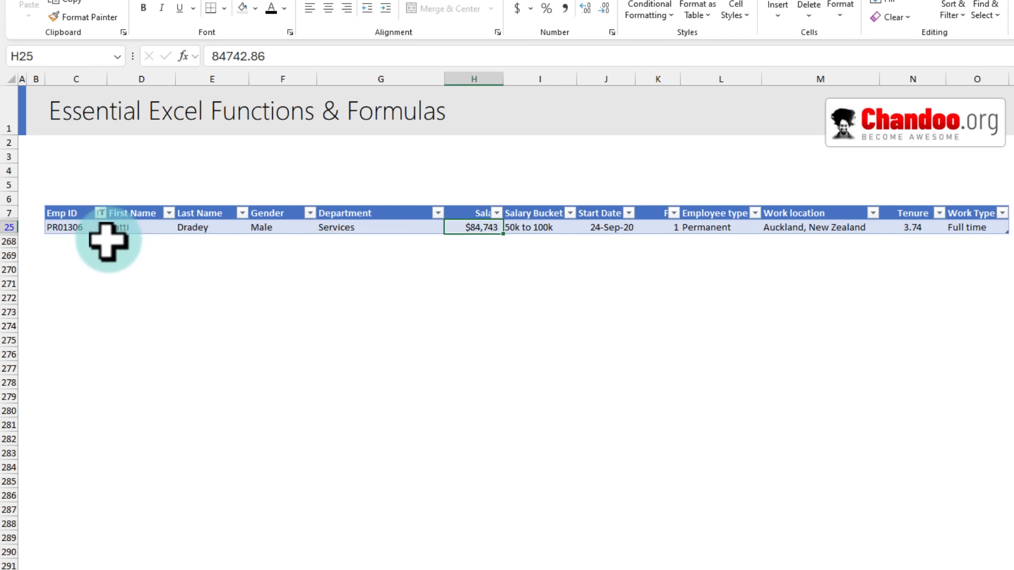
click(101, 213)
click(79, 316)
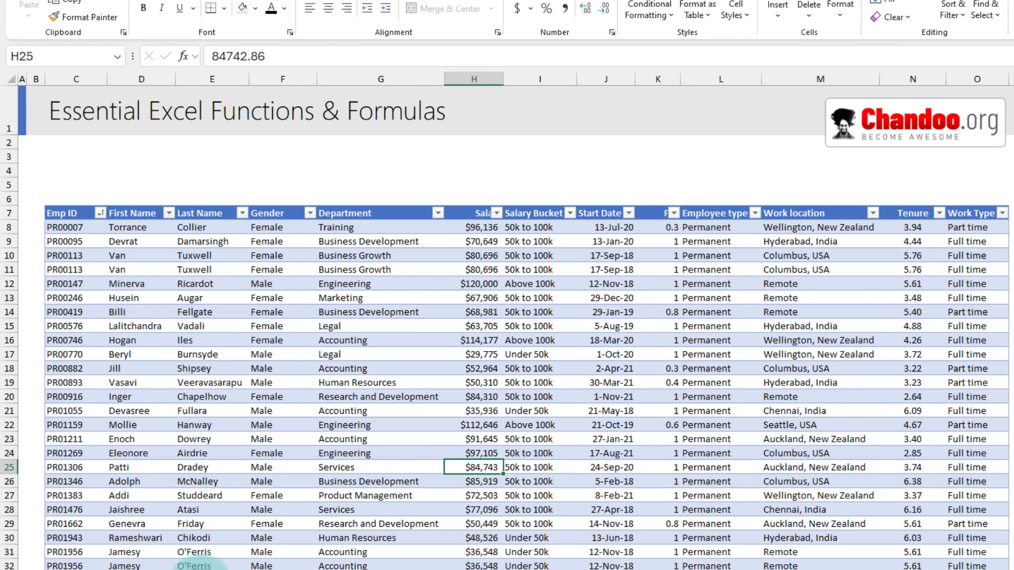
Examine the Employee Lookup sheet: the Employee ID input, the result cells C6:C9 and the lookup by last name in row 17.
key(ctrl+Page_Down)
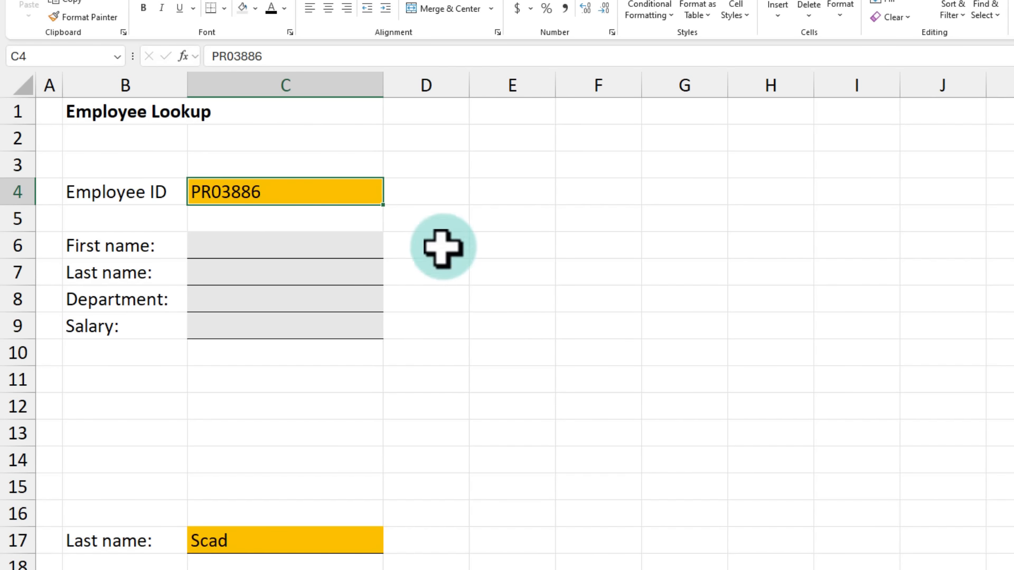
click(259, 199)
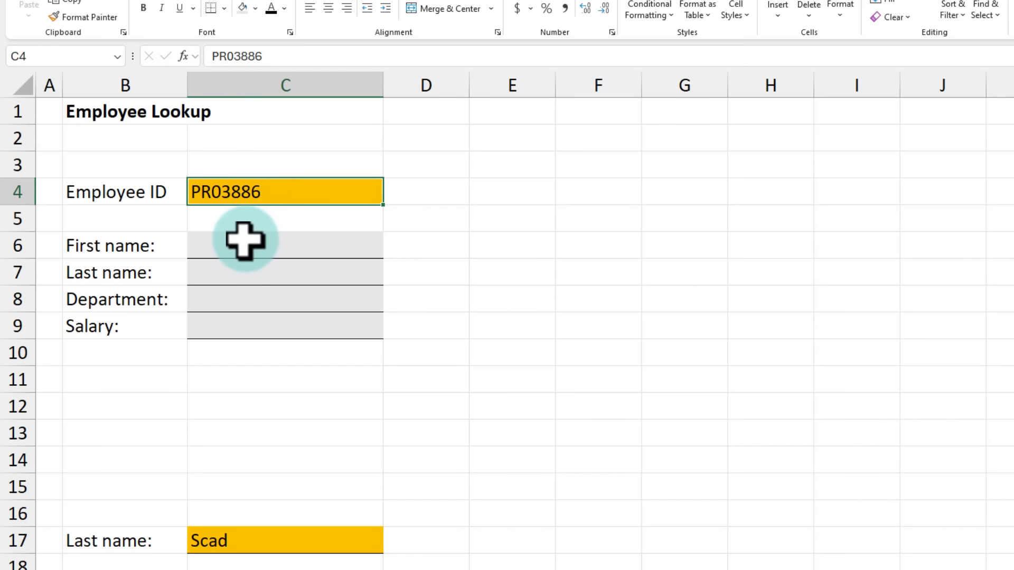
drag(243, 238, 243, 334)
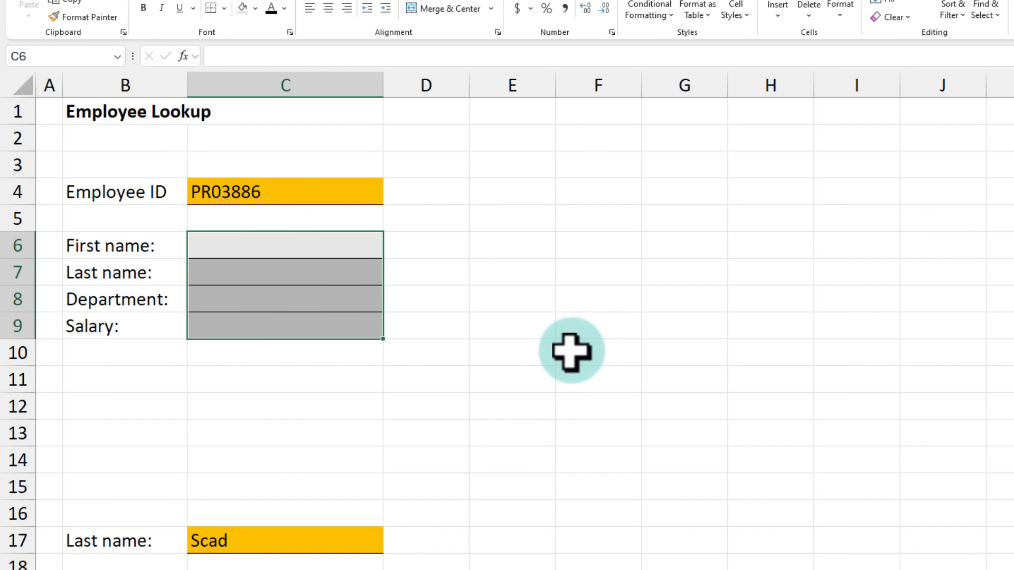
click(243, 193)
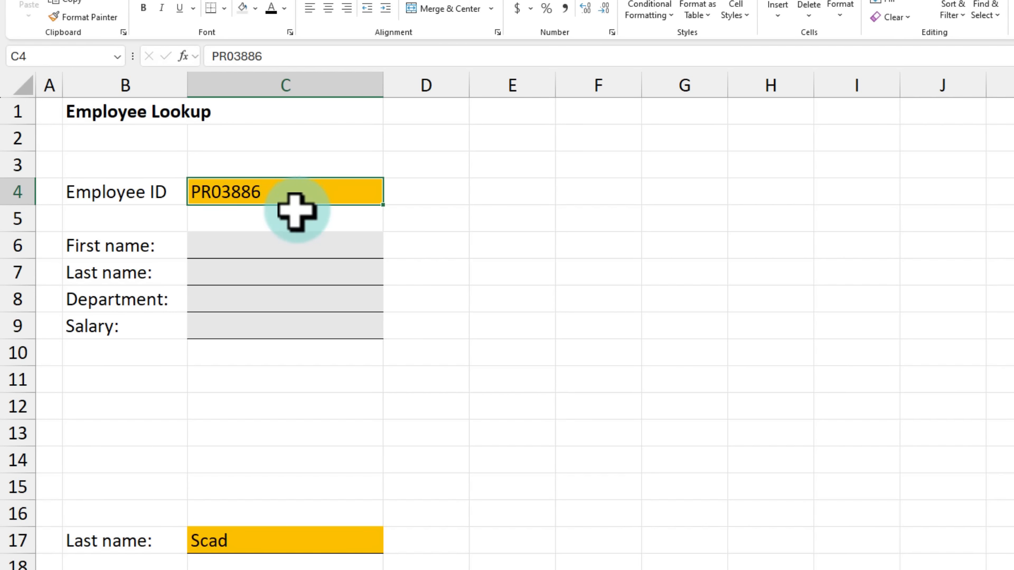
drag(261, 242, 287, 332)
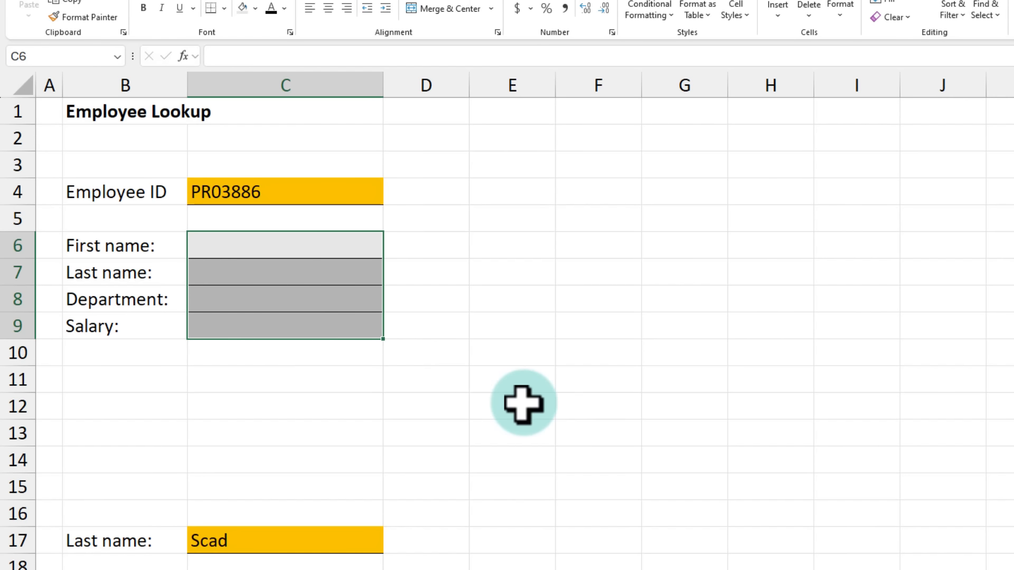
scroll(522, 403, down, 2)
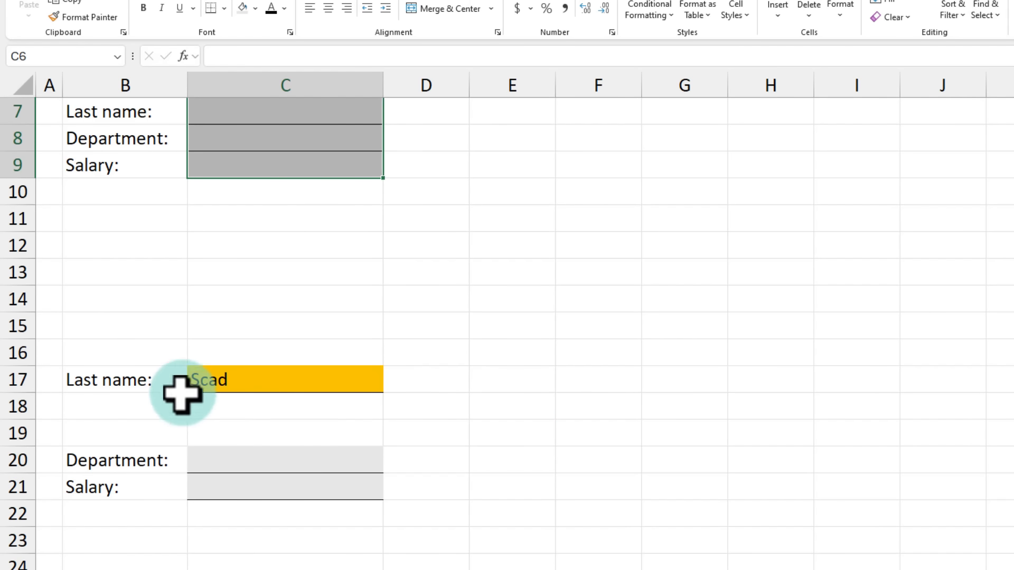
click(126, 379)
drag(126, 380, 267, 385)
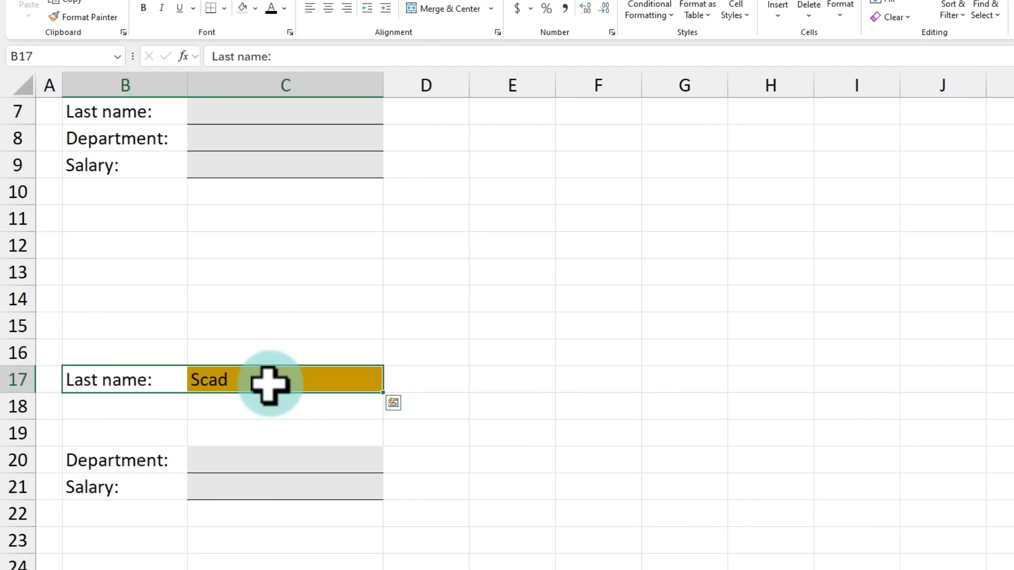
scroll(271, 382, up, 2)
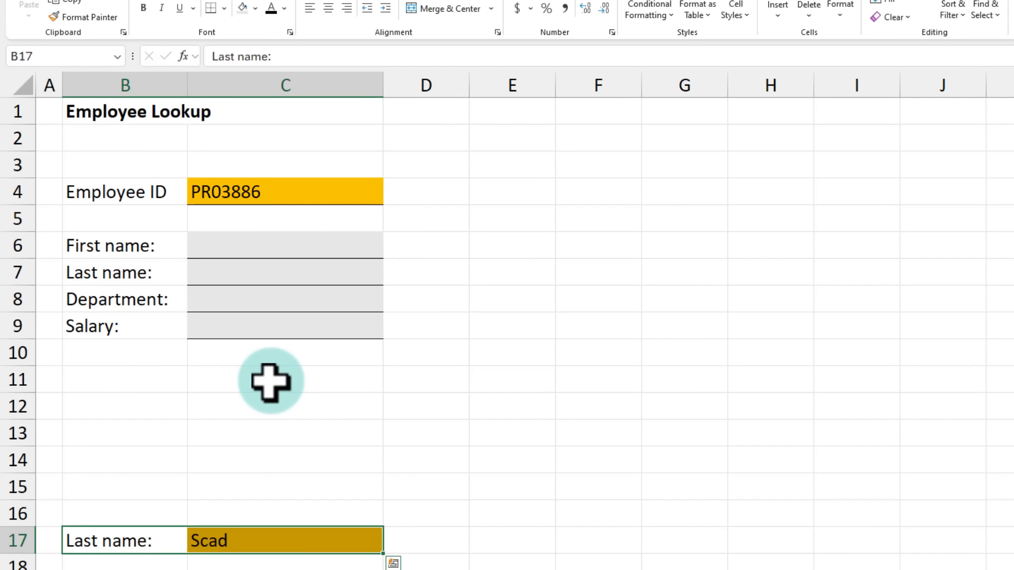
Review the first-name result cell C6 on the lookup sheet and the Emp ID column of the staff table on the Data sheet.
click(261, 243)
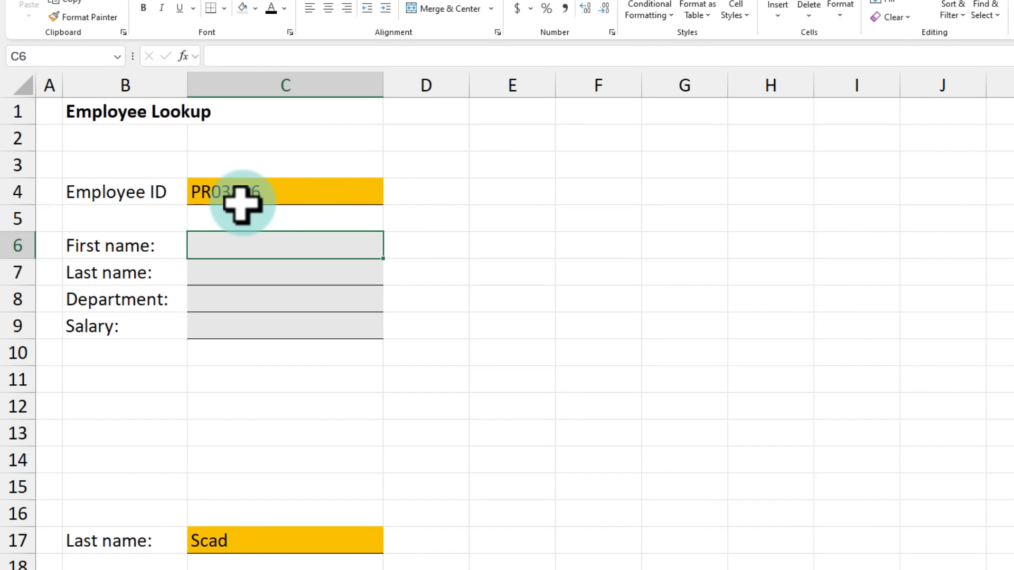
drag(560, 153, 581, 407)
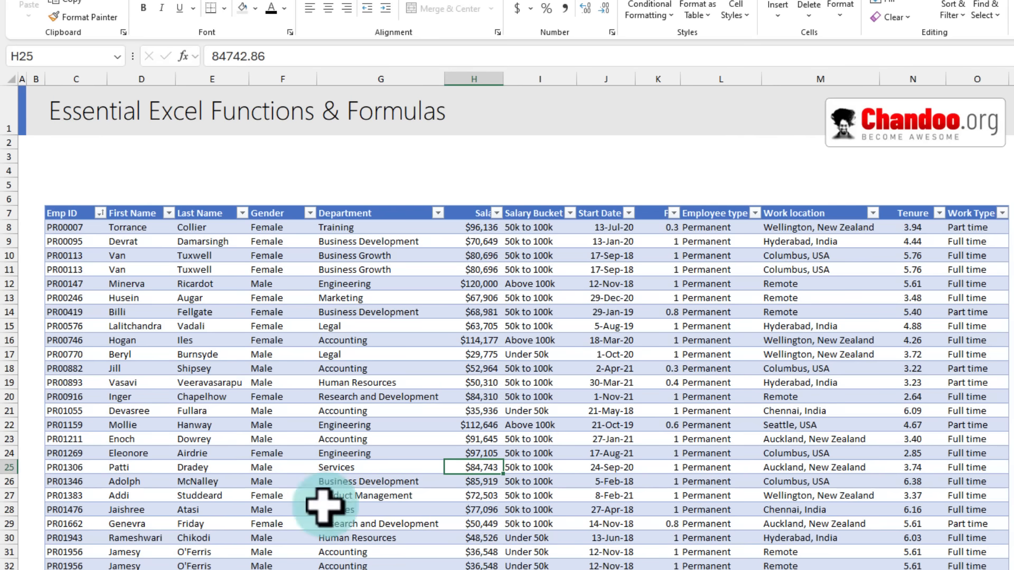
click(79, 228)
drag(85, 295, 68, 544)
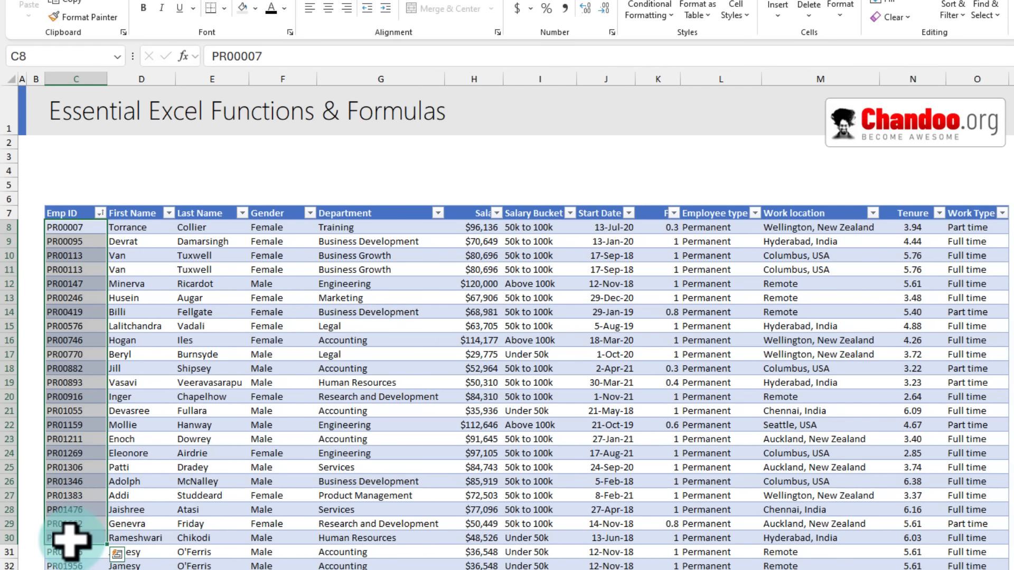
drag(68, 538, 611, 531)
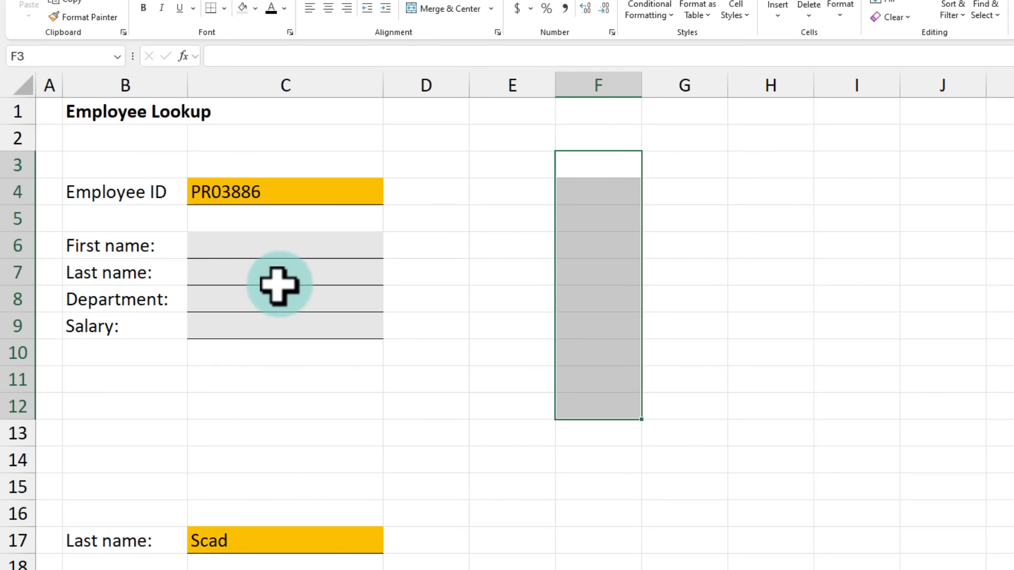
Begin a VLOOKUP formula in C6 with C4 as the lookup value and staff as the table array.
click(268, 246)
text(=)
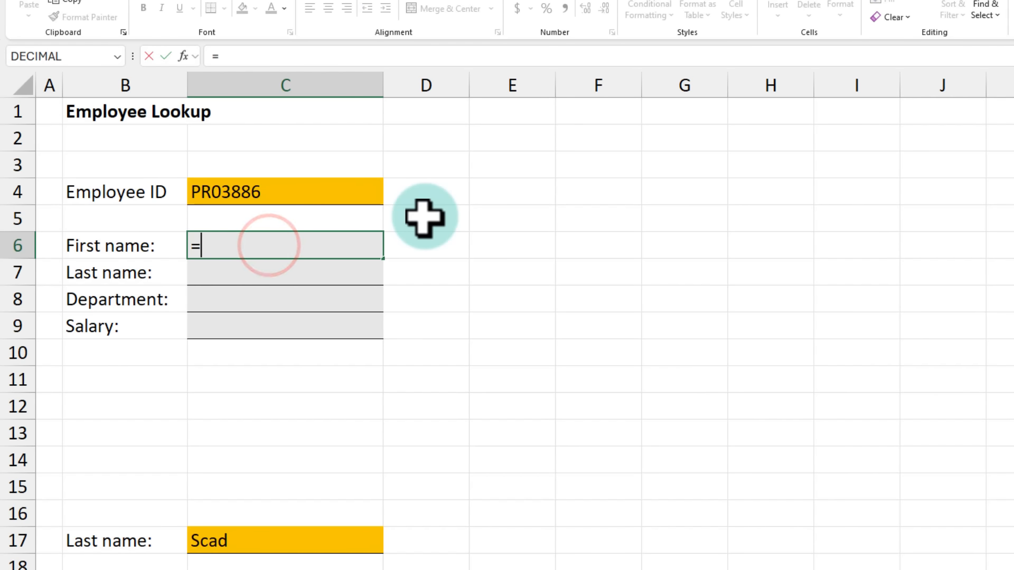
text(vl)
key(Tab)
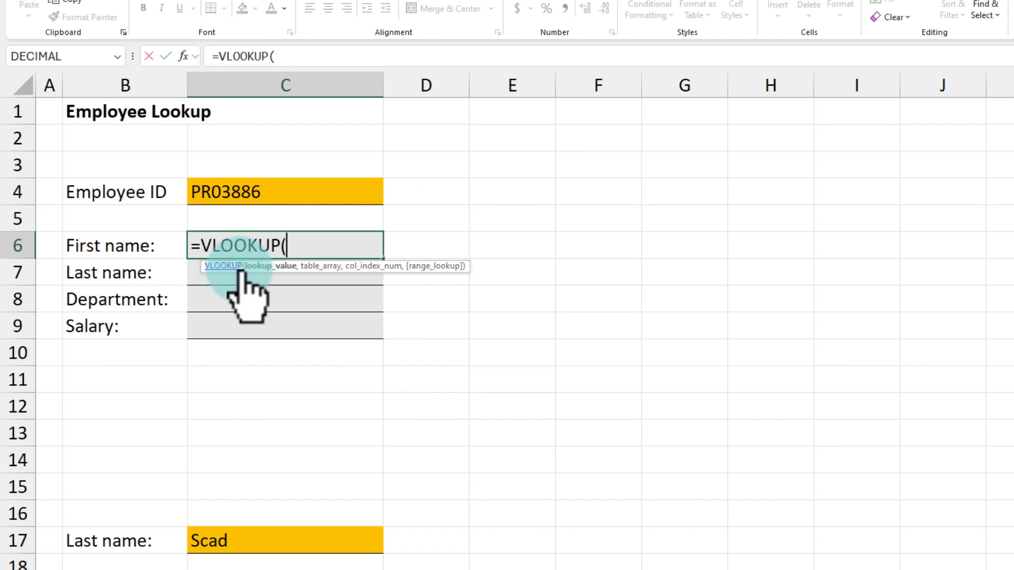
click(247, 192)
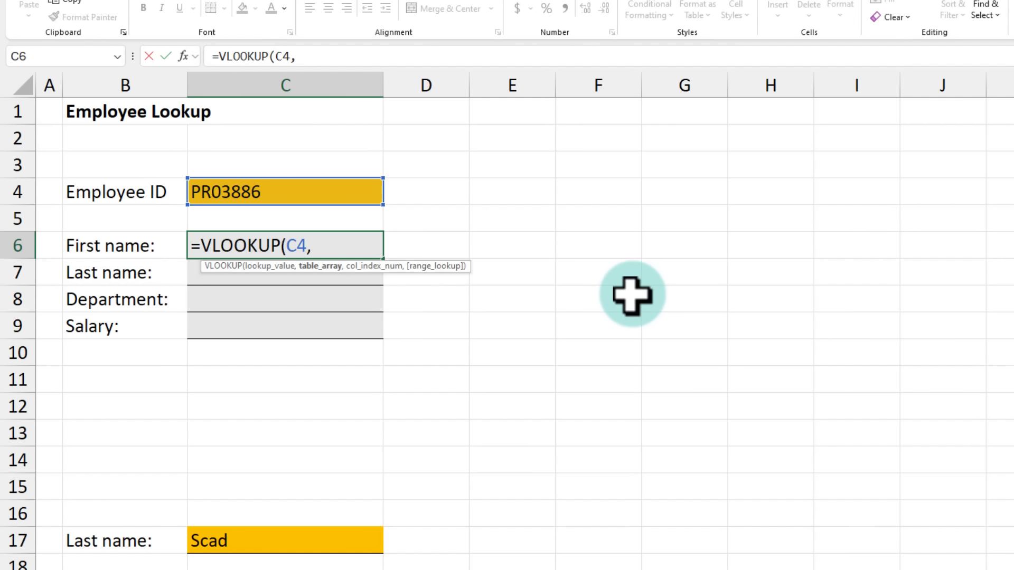
text(,staff,)
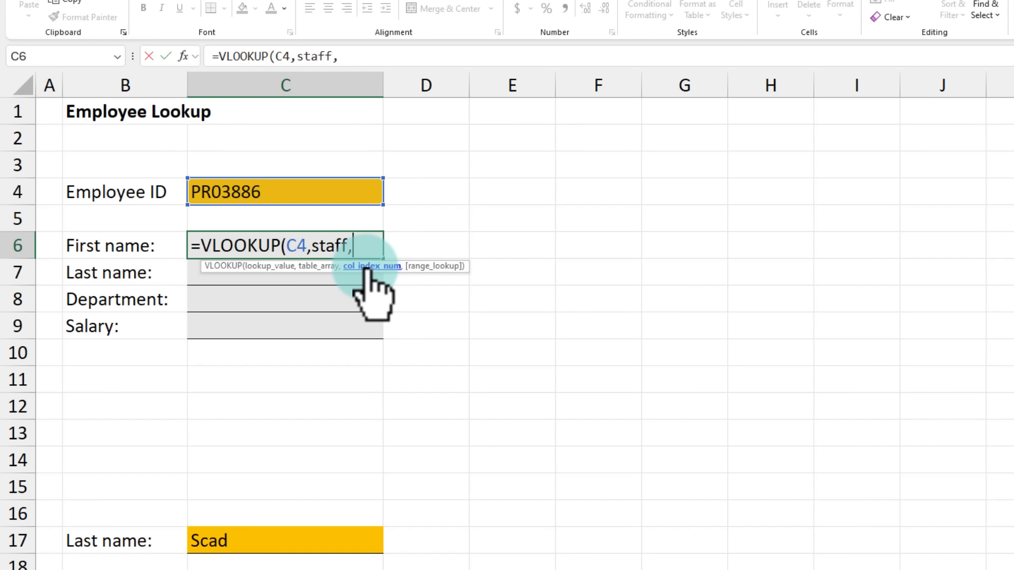
Number the staff table's columns from Emp ID to Department on the Data sheet to identify First Name's column index.
click(280, 569)
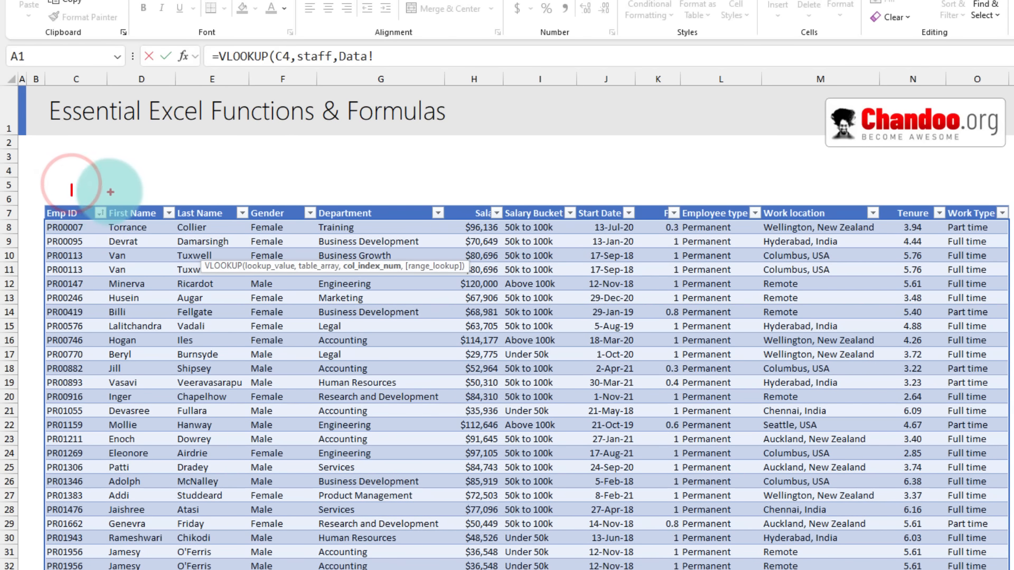
drag(113, 187, 189, 198)
mouse_move(272, 181)
mouse_down()
mouse_move(335, 196)
mouse_move(348, 183)
mouse_up()
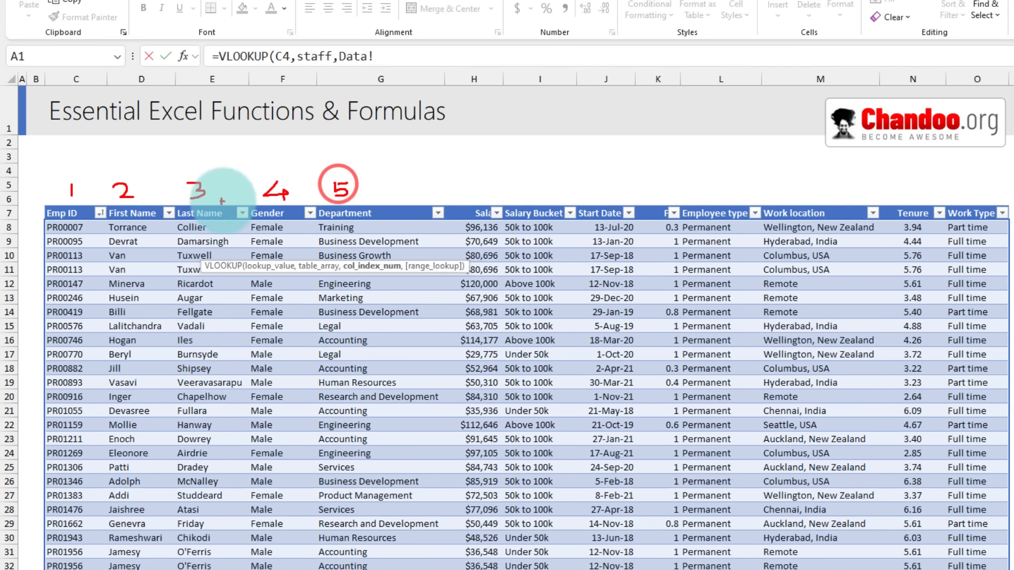
drag(140, 178, 132, 173)
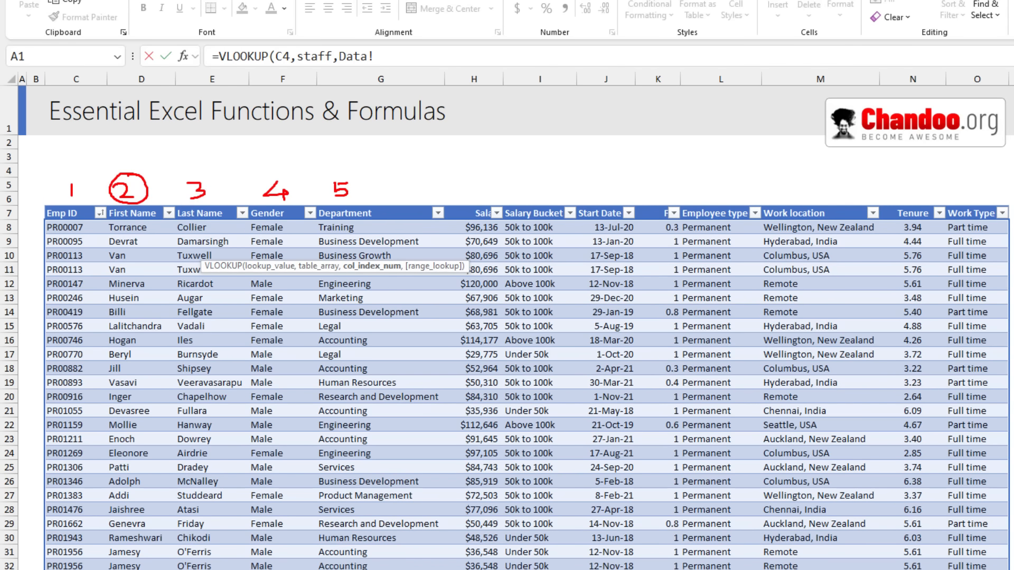
click(343, 569)
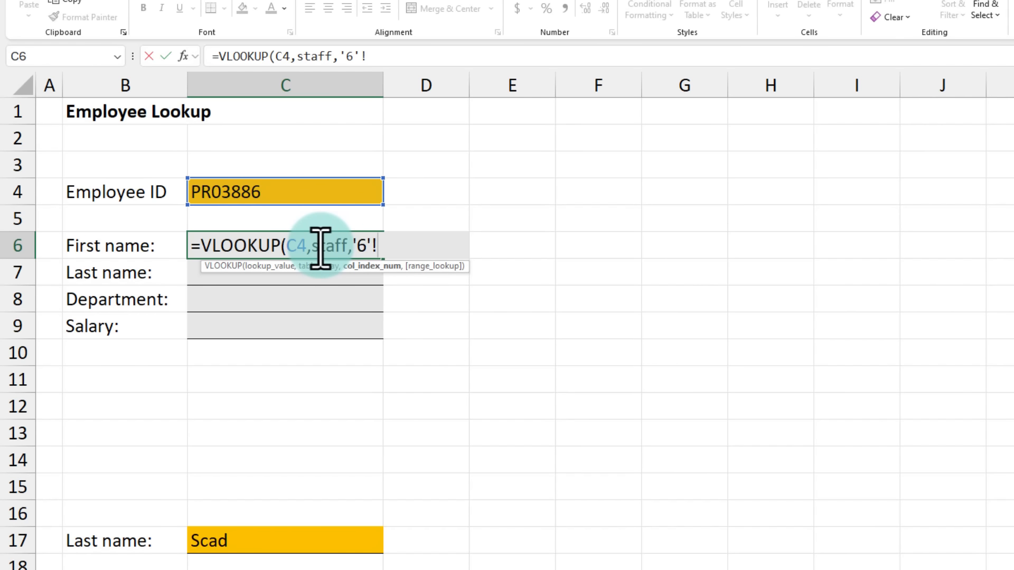
Complete the first-name formula in C6 as =VLOOKUP(C4,staff,2,FALSE).
double_click(359, 246)
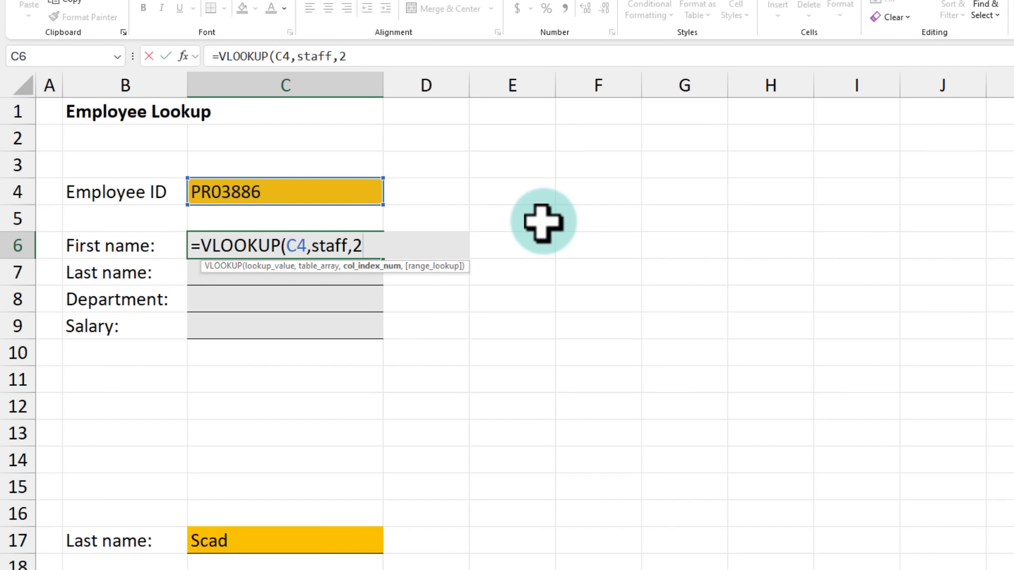
text(,)
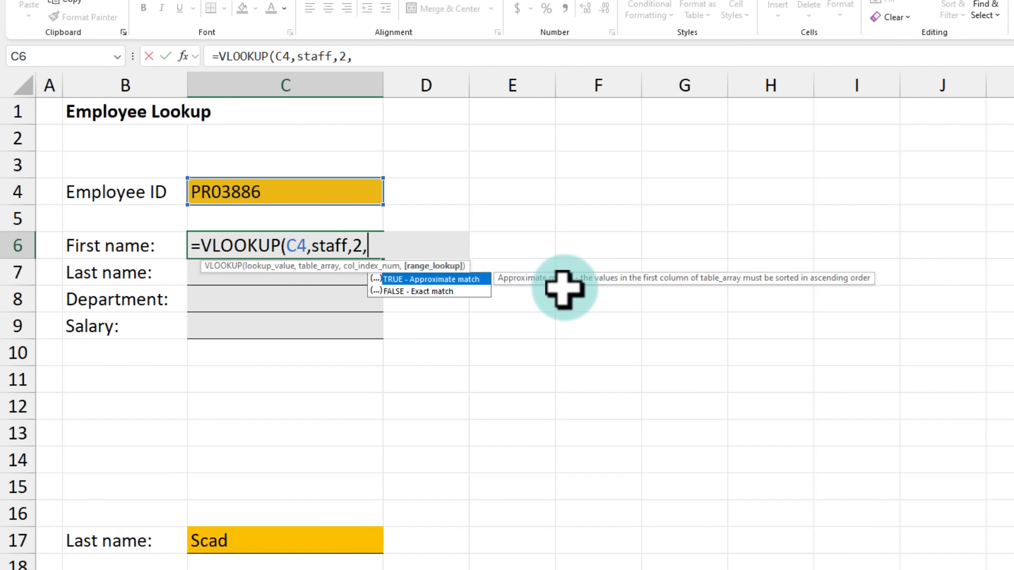
text(ALSE))
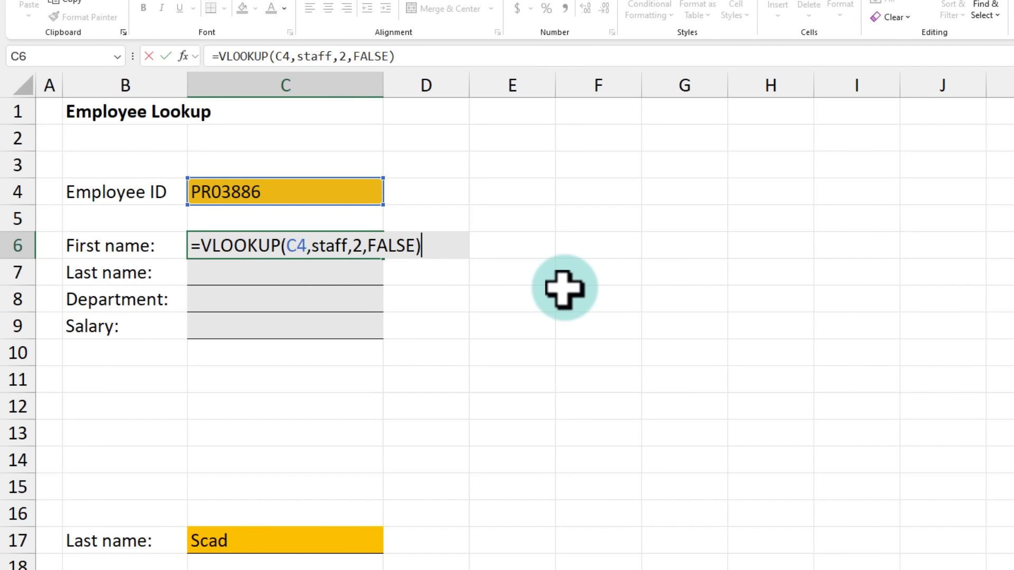
key(ctrl+Return)
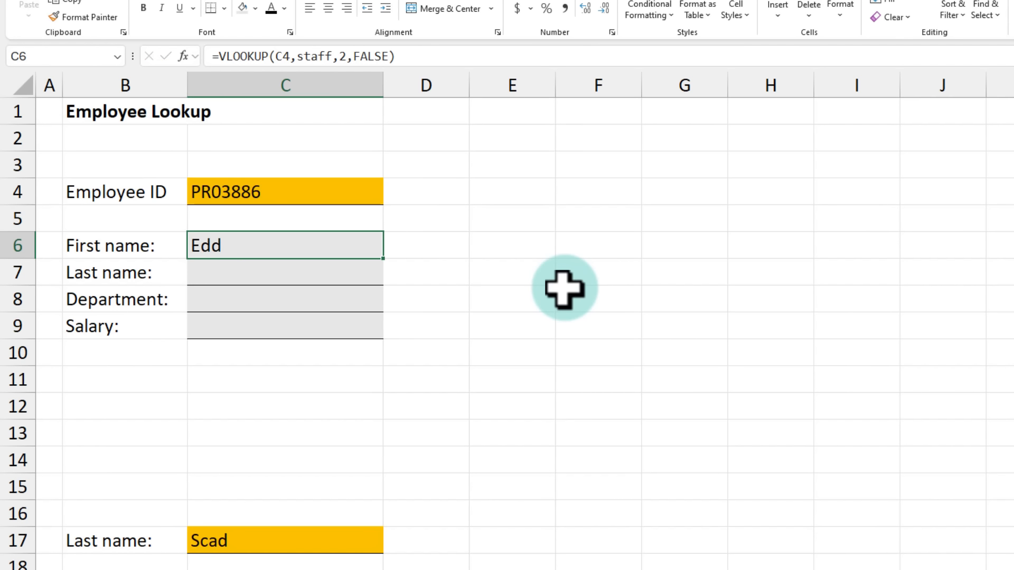
Check the C6 result against row 54 of the staff table, examining its name, department and salary cells.
click(224, 192)
click(230, 246)
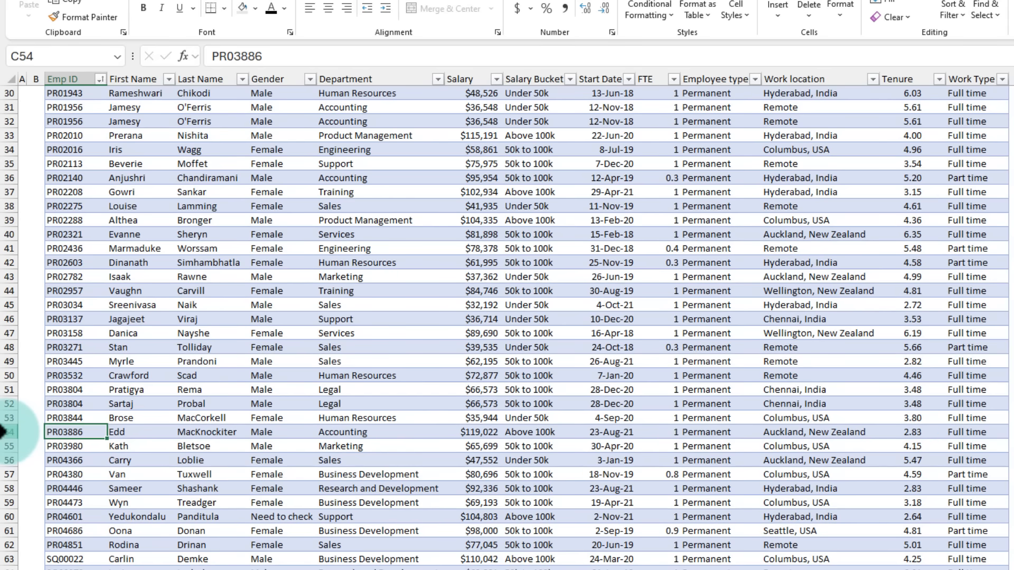
click(11, 430)
click(111, 431)
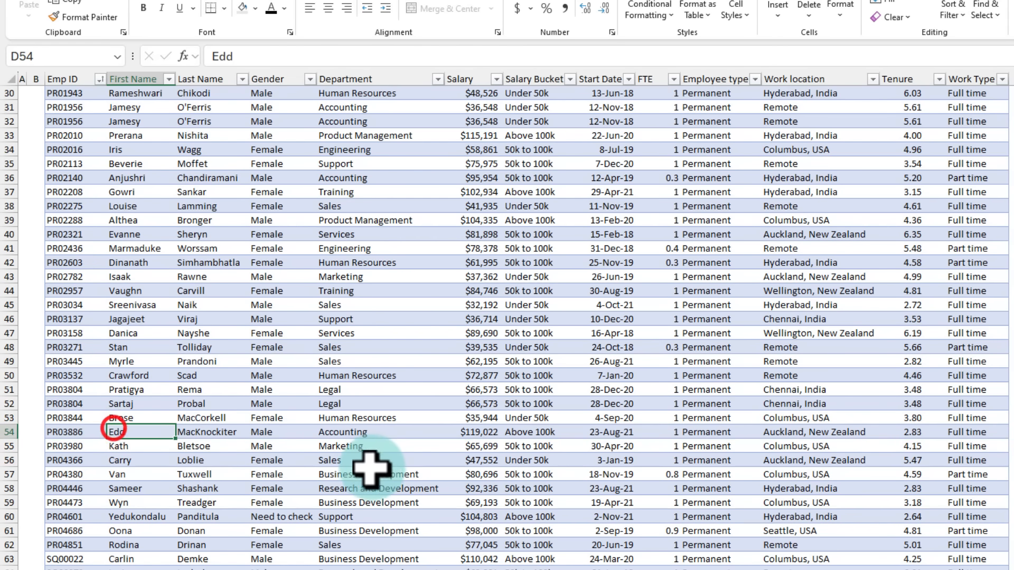
click(220, 432)
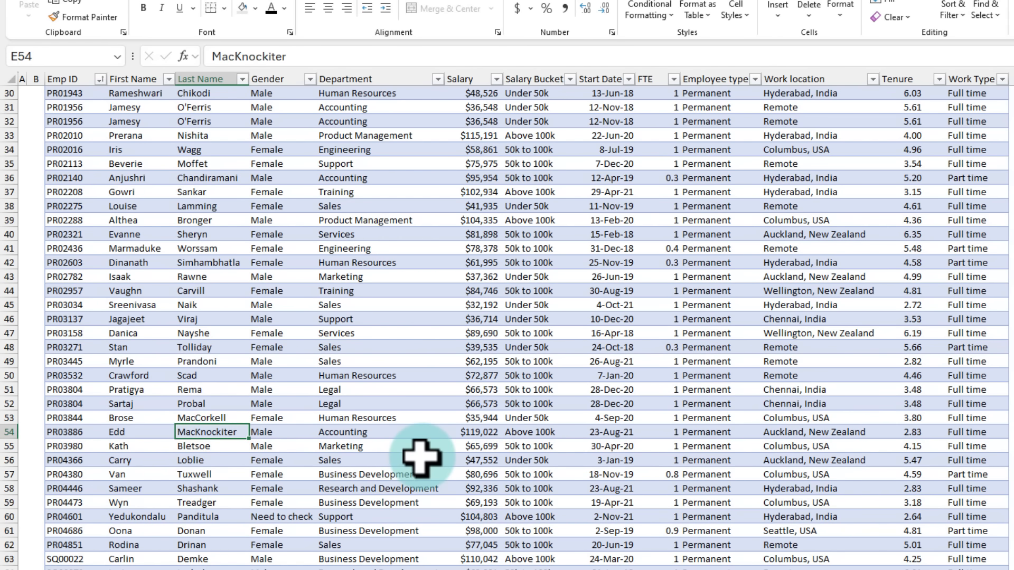
click(461, 433)
click(328, 432)
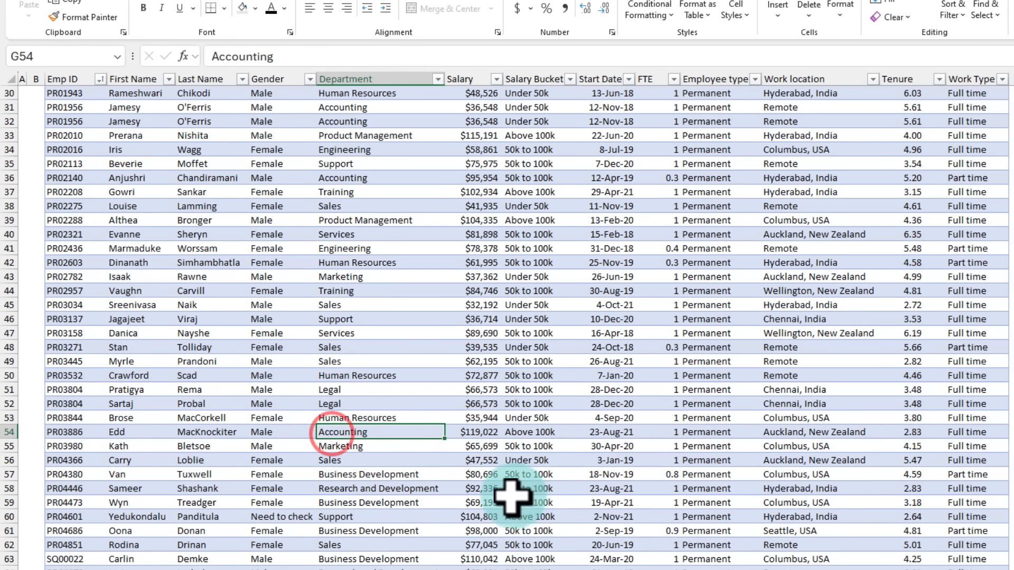
click(188, 431)
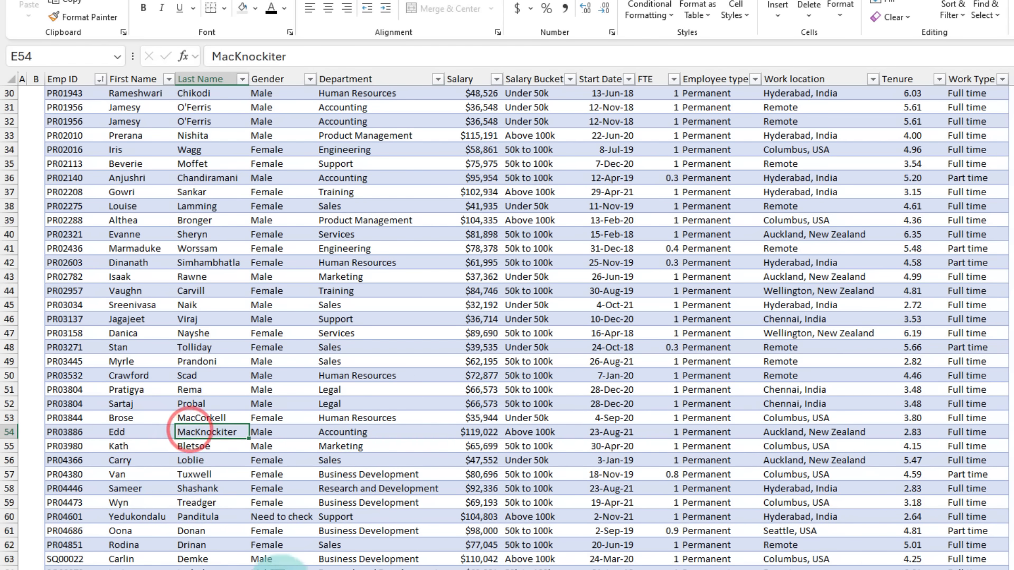
click(119, 432)
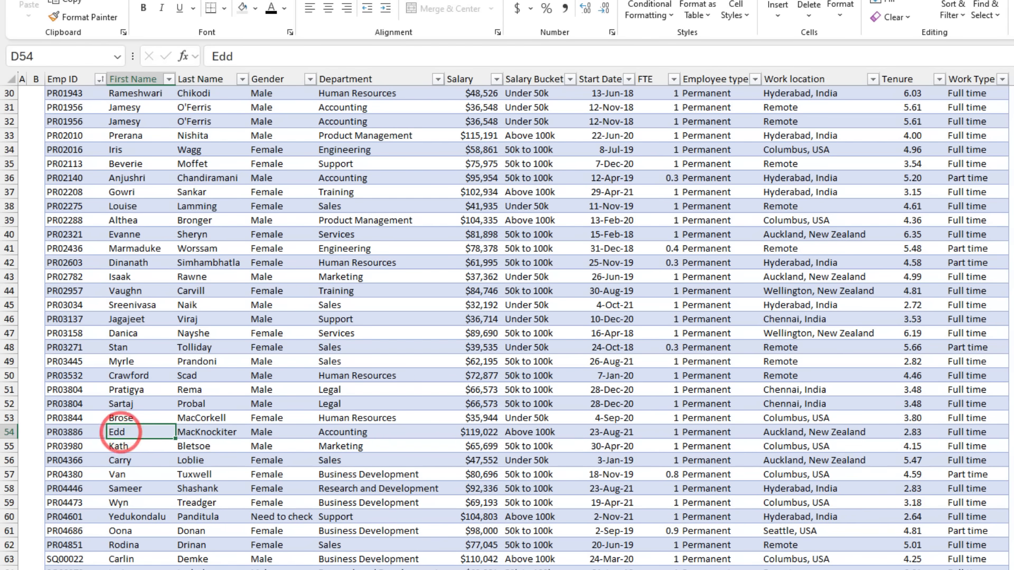
Copy the C6 formula text into C7 and set its column index to 3 to look up the last name.
key(ctrl+Page_Down)
click(223, 270)
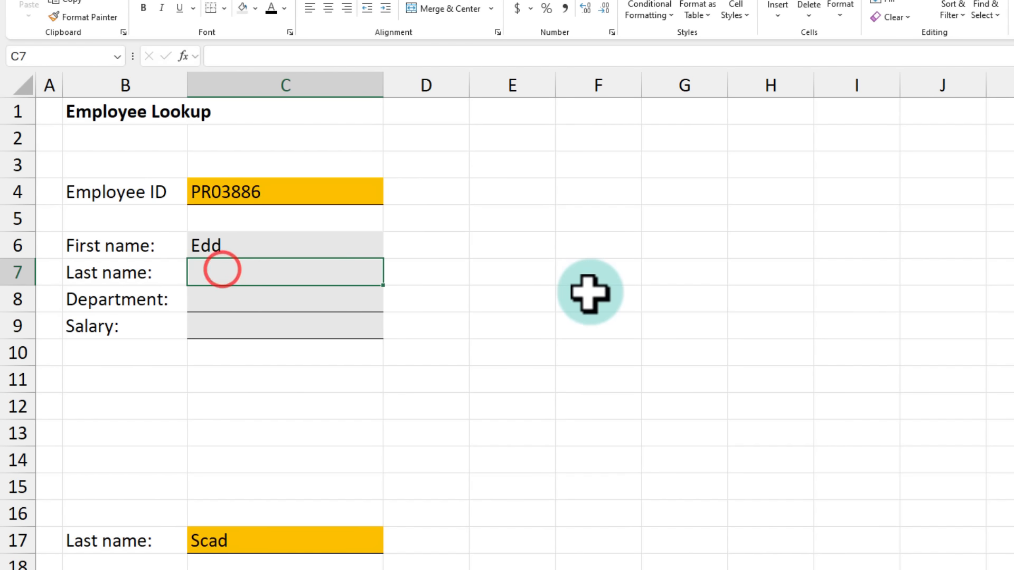
key(Up)
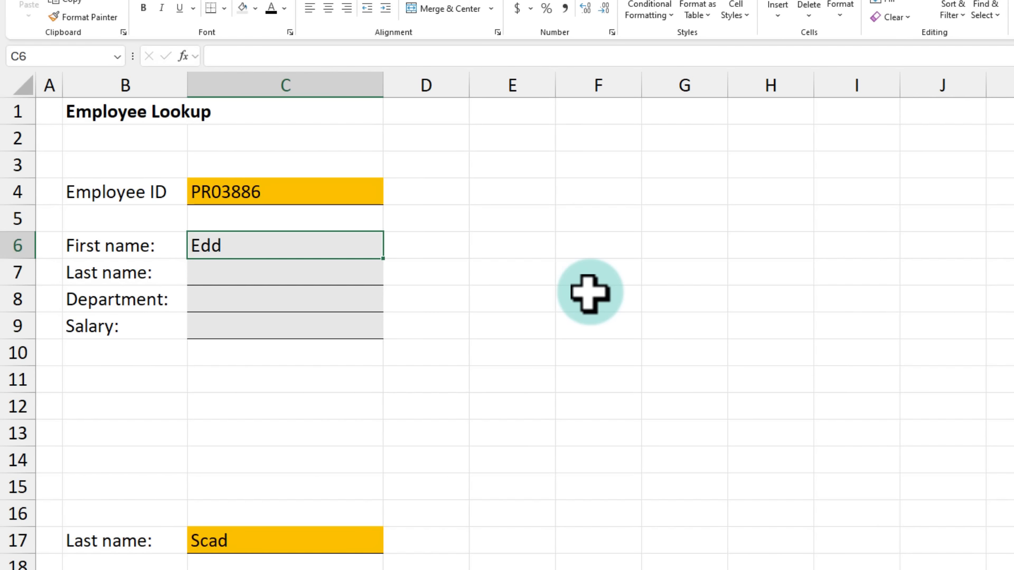
key(F2)
key(Home)
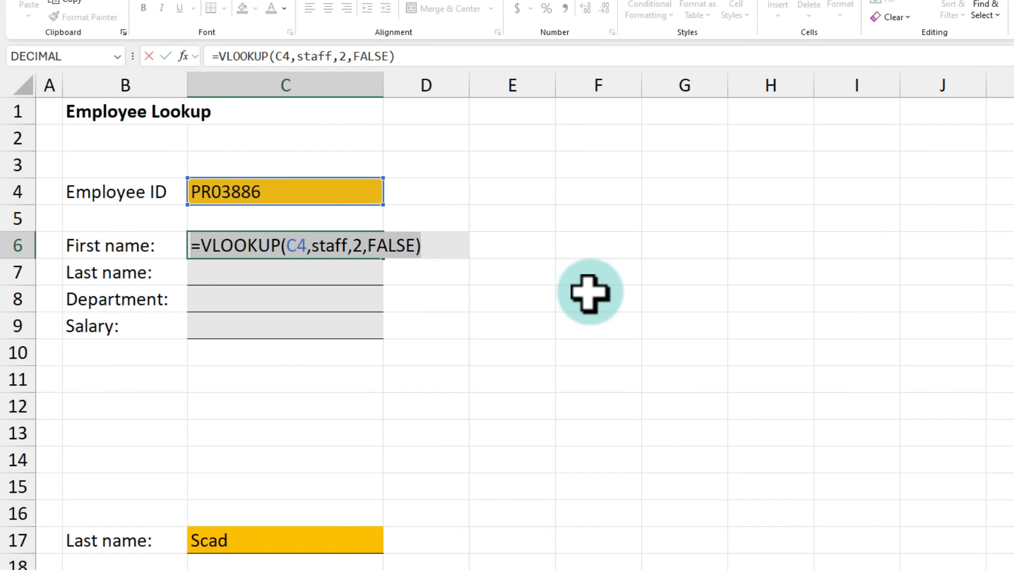
key(Return)
key(F2)
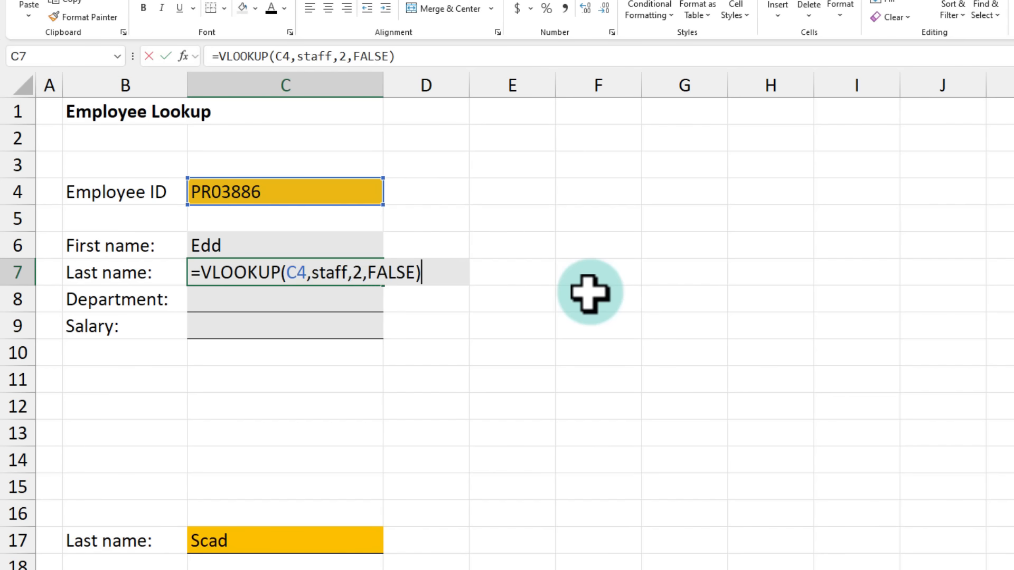
double_click(355, 273)
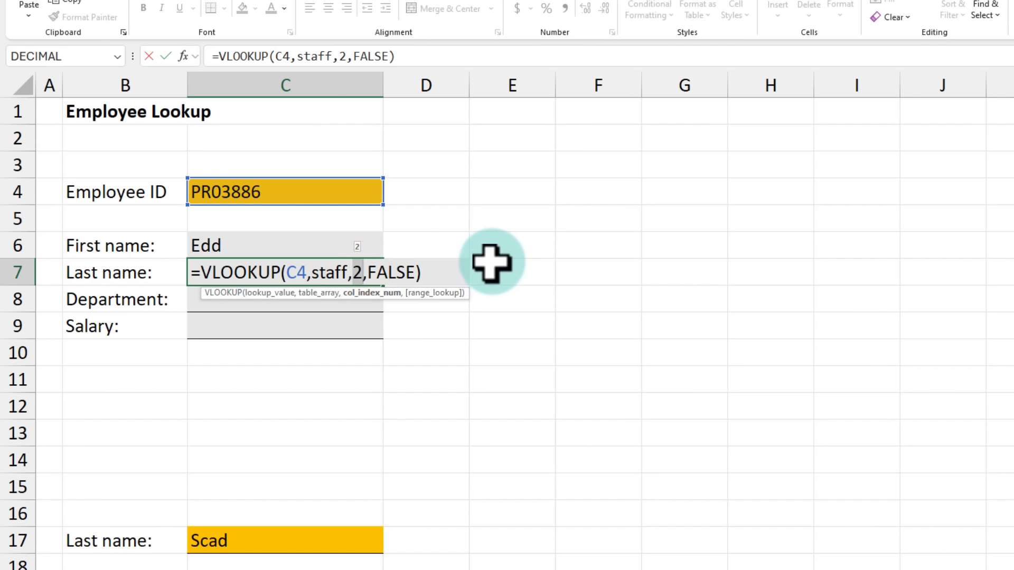
text(3)
key(Return)
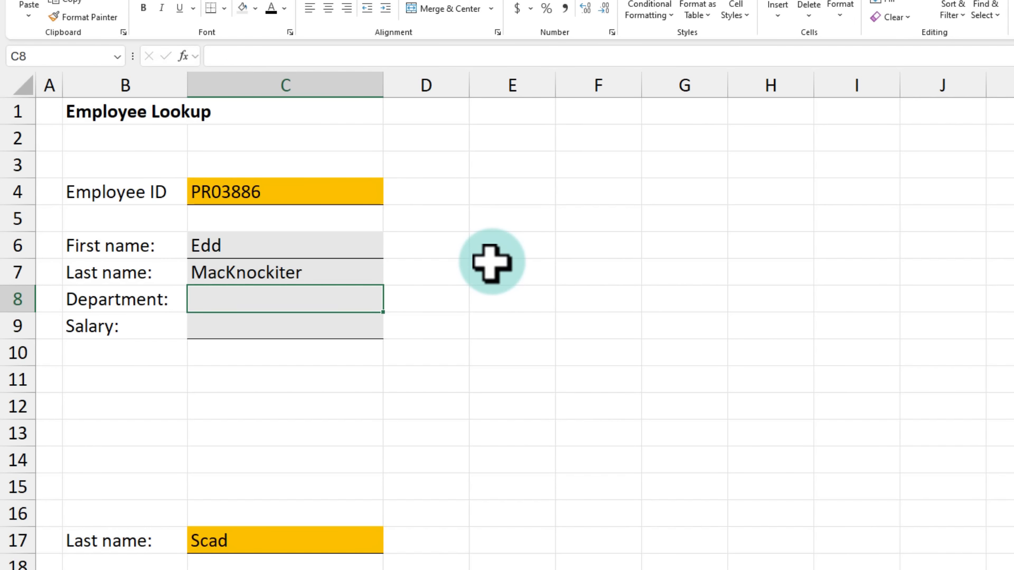
Enter the department lookup in C8 by reusing the copied formula with column index 5: =VLOOKUP(C4,staff,5,FALSE).
key(ctrl+d)
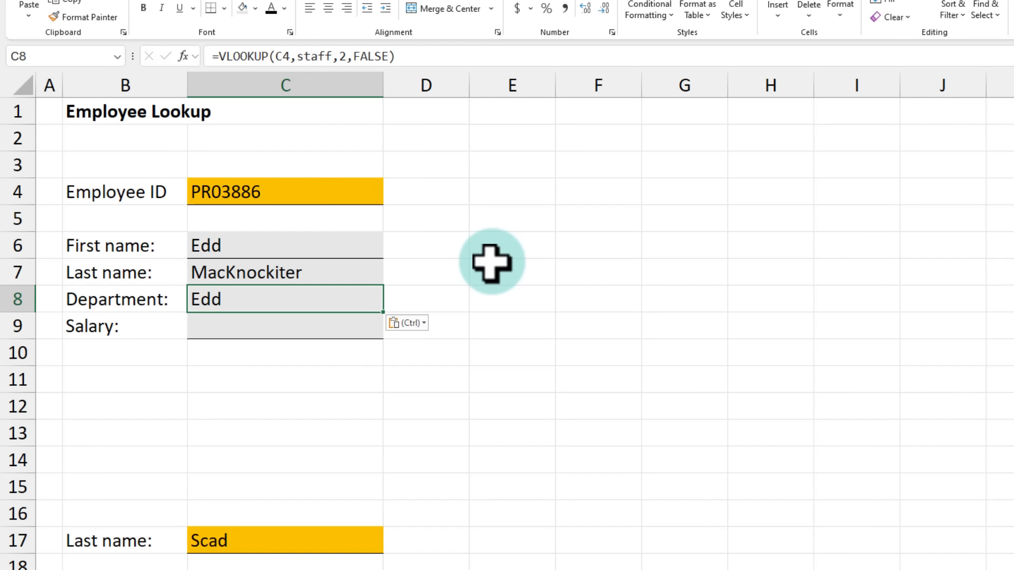
key(F2)
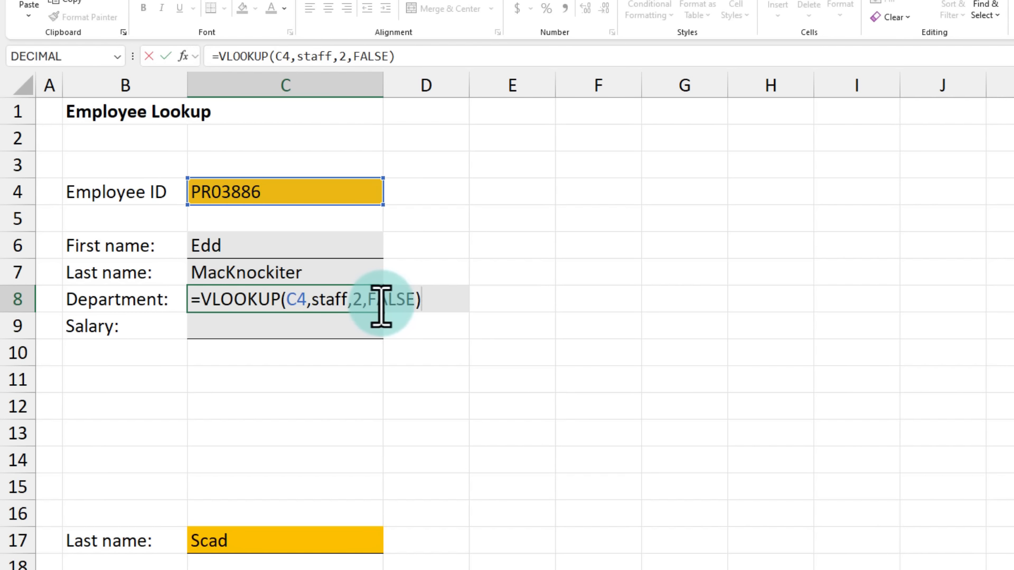
double_click(357, 300)
text(5)
key(ctrl+Return)
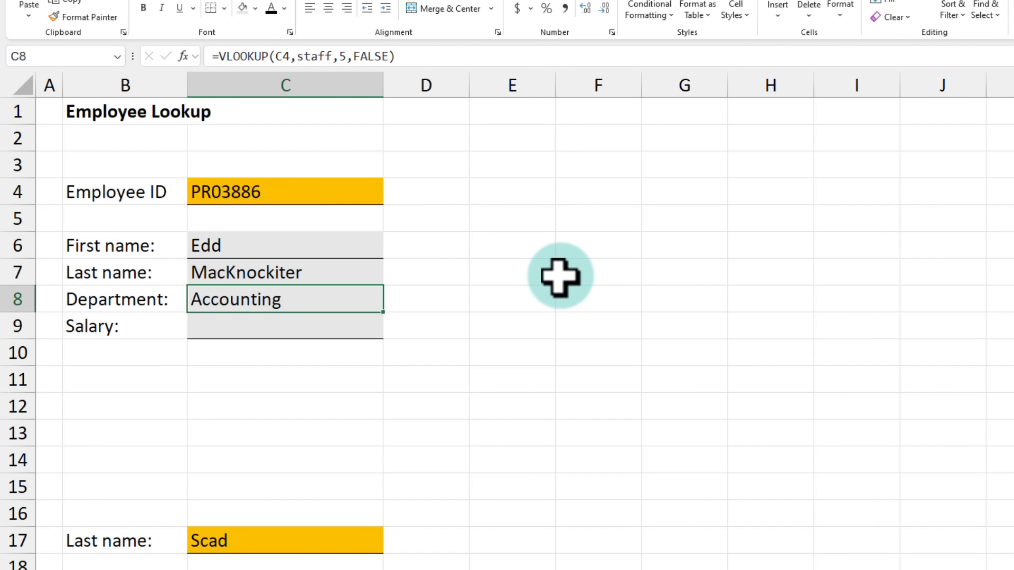
Enter the salary lookup in C9 by reusing the copied formula with column index 6: =VLOOKUP(C4,staff,6,FALSE).
key(Down)
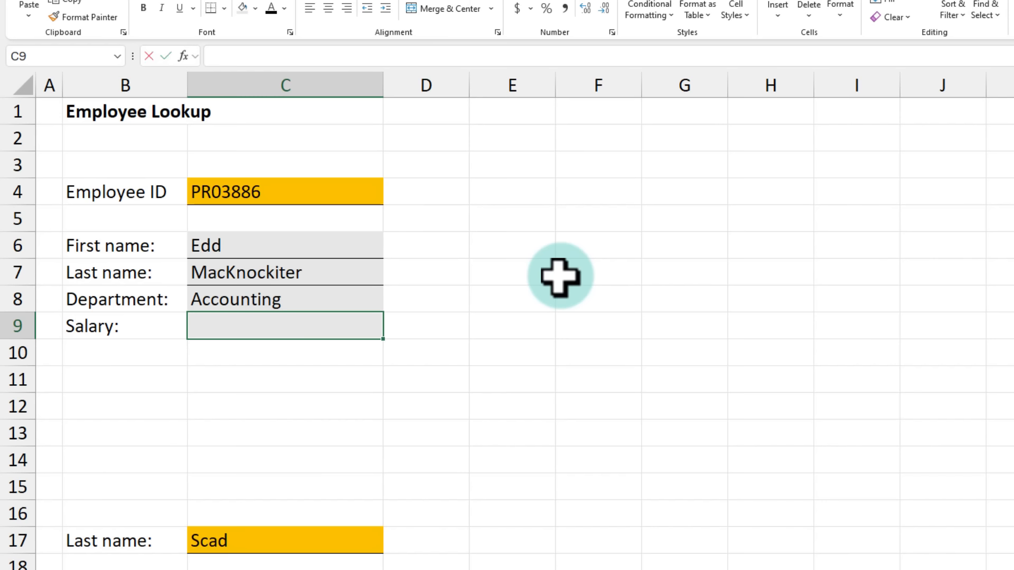
key(F2)
text(=VLOOKUP(C4,staff,2,FALSE))
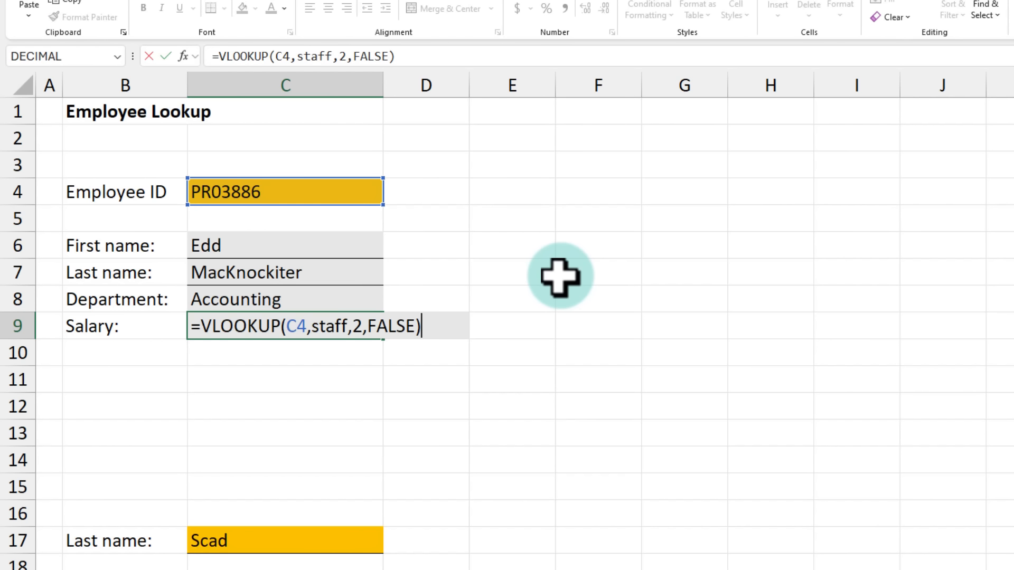
double_click(358, 326)
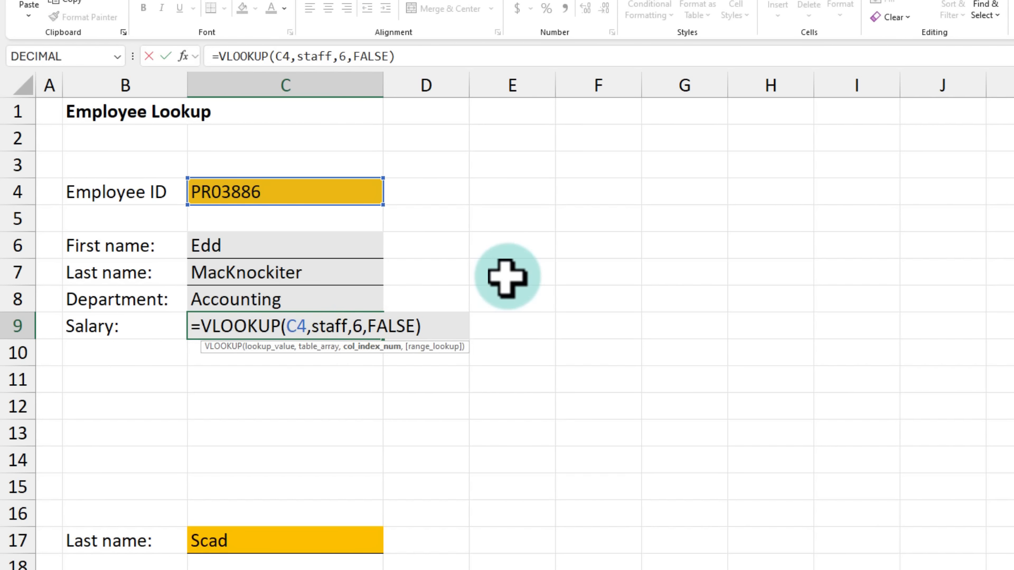
key(ctrl+Return)
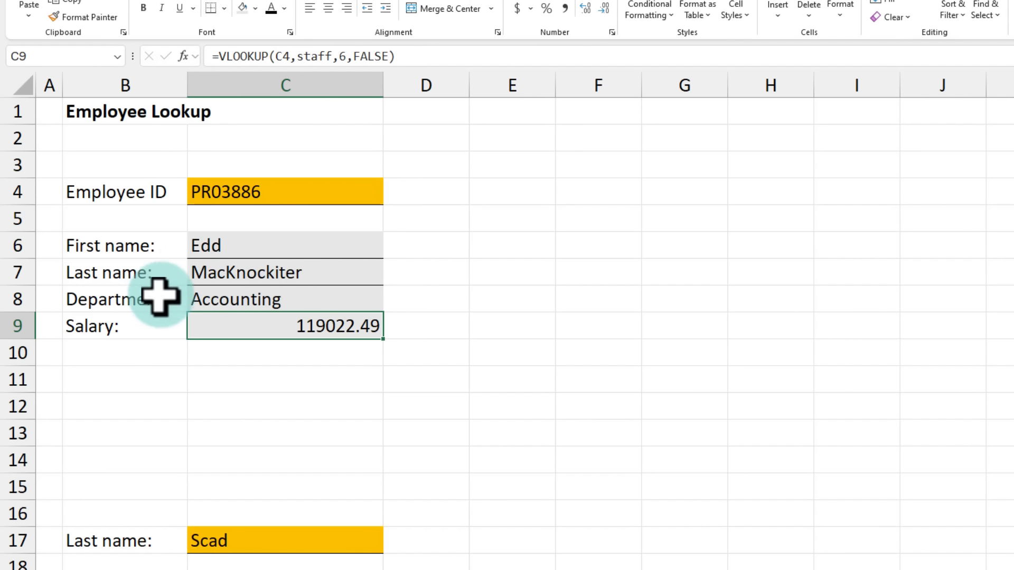
click(310, 244)
click(299, 274)
click(280, 306)
click(307, 328)
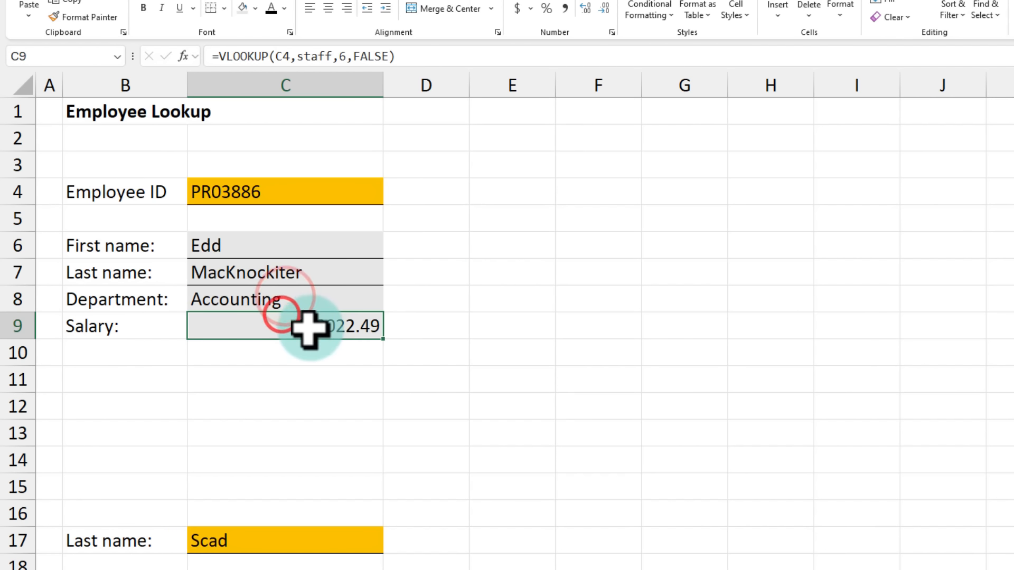
click(47, 243)
drag(47, 272, 45, 328)
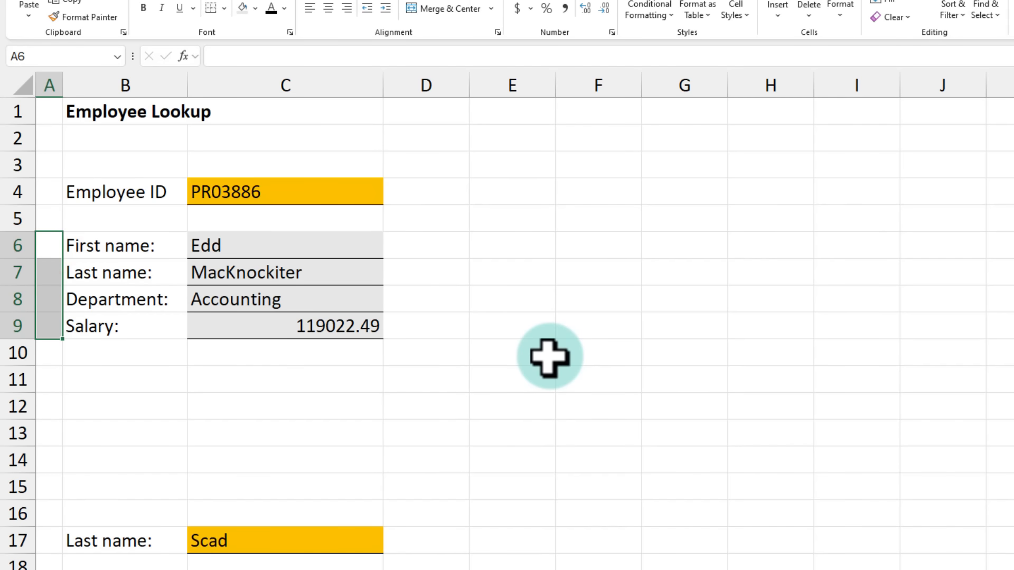
drag(530, 243, 535, 328)
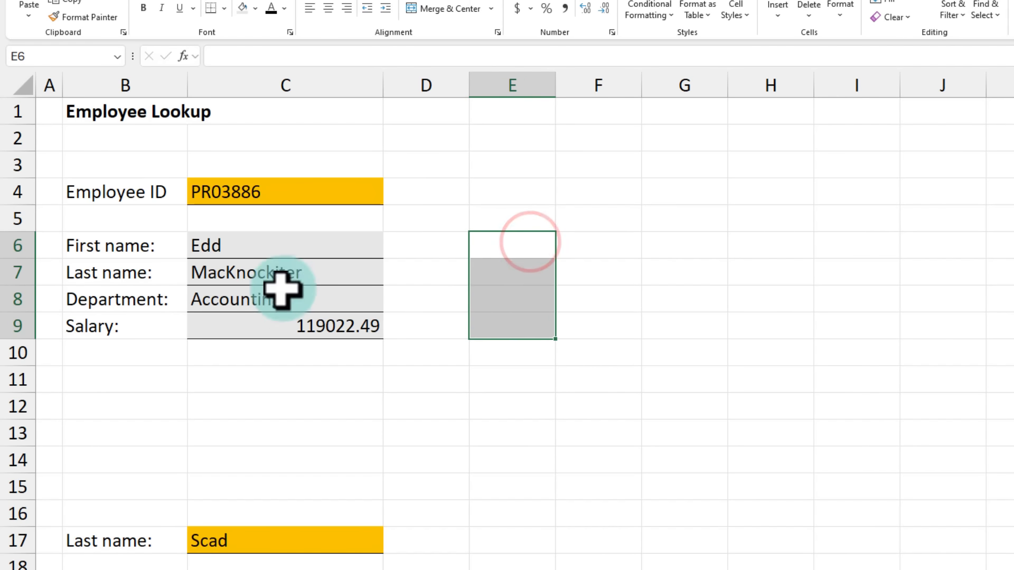
Enter the lookup column numbers 2, 3, 5 and 6 in cells A6 to A9 beside the field labels.
click(50, 245)
text(2)
key(Return)
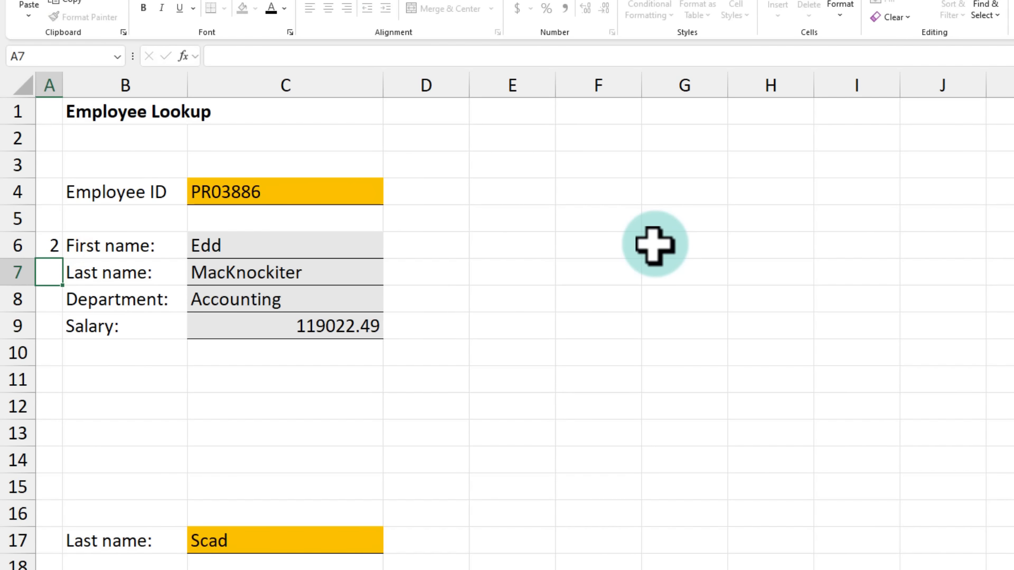
text(3)
key(Return)
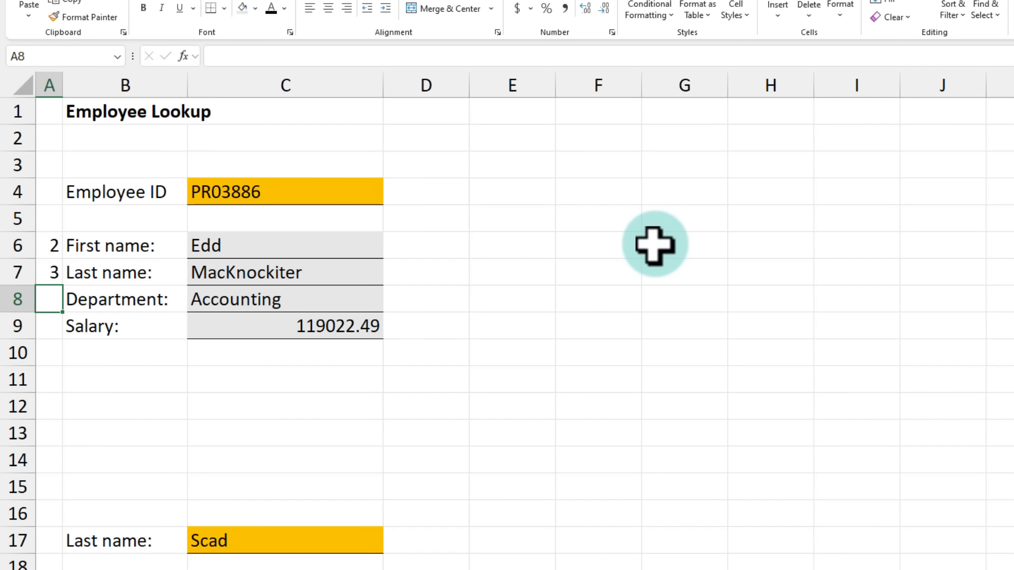
text(5)
key(Return)
text(6)
key(Return)
key(Up)
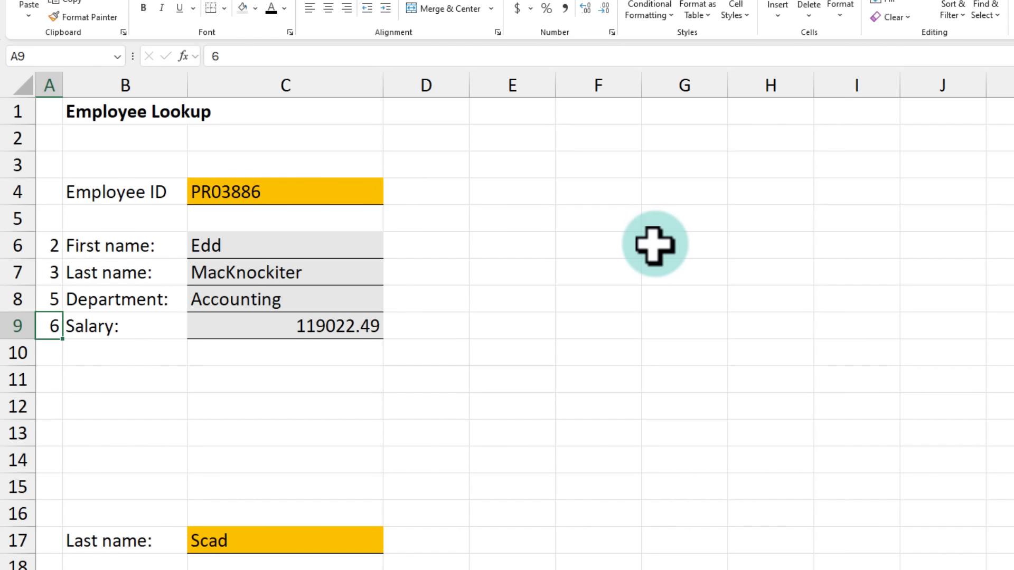
Change the font colour of the column numbers in A6:A9 to grey.
shift+click(49, 246)
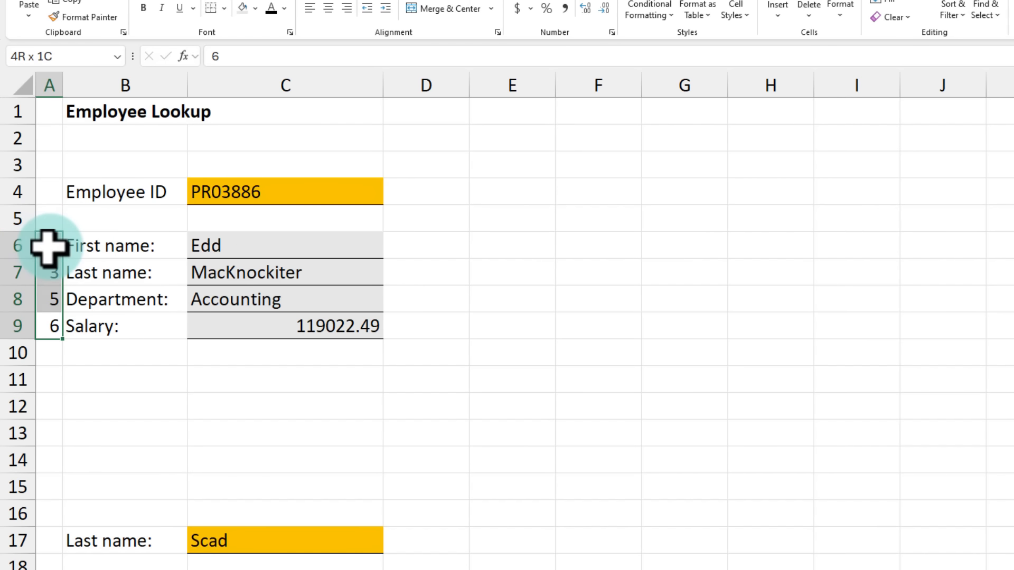
click(283, 8)
click(282, 113)
click(513, 325)
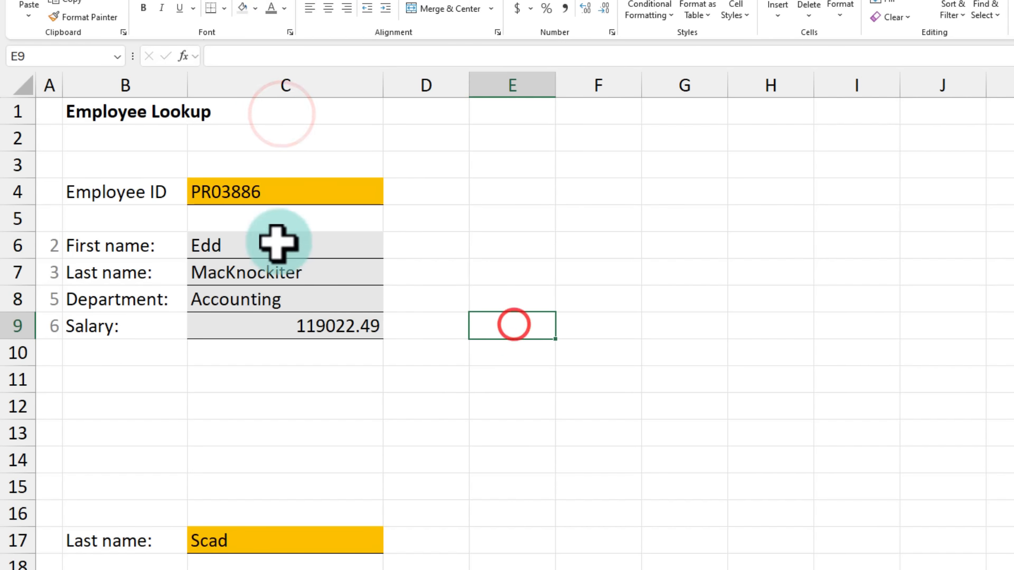
Replace the hard-coded column index in the C6 VLOOKUP formula with a reference to A6.
click(292, 247)
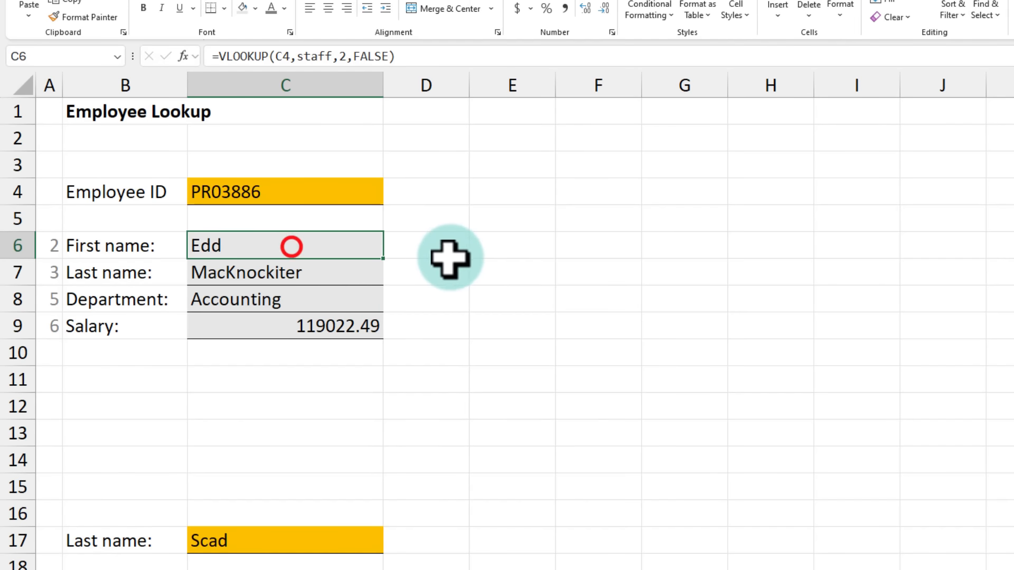
key(F2)
double_click(357, 245)
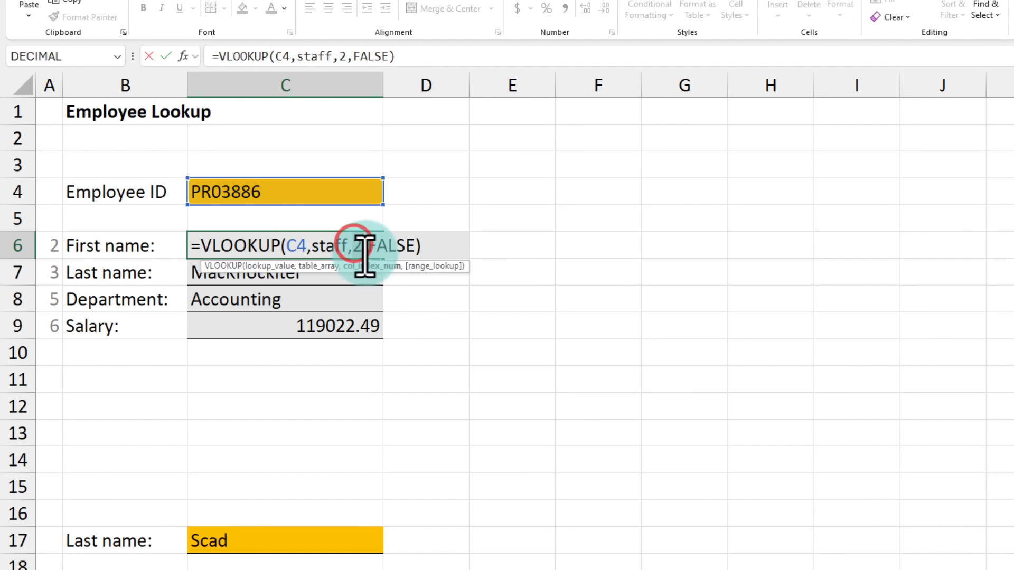
click(49, 246)
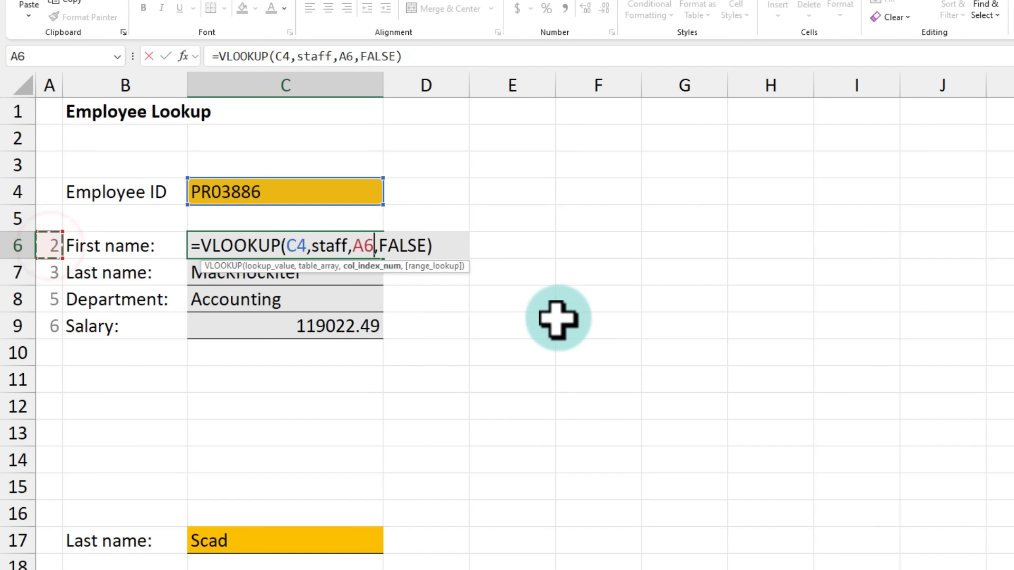
Make the lookup value an absolute reference, giving =VLOOKUP($C$4,staff,A6,FALSE) in C6, and fill the formula down to C9.
click(298, 244)
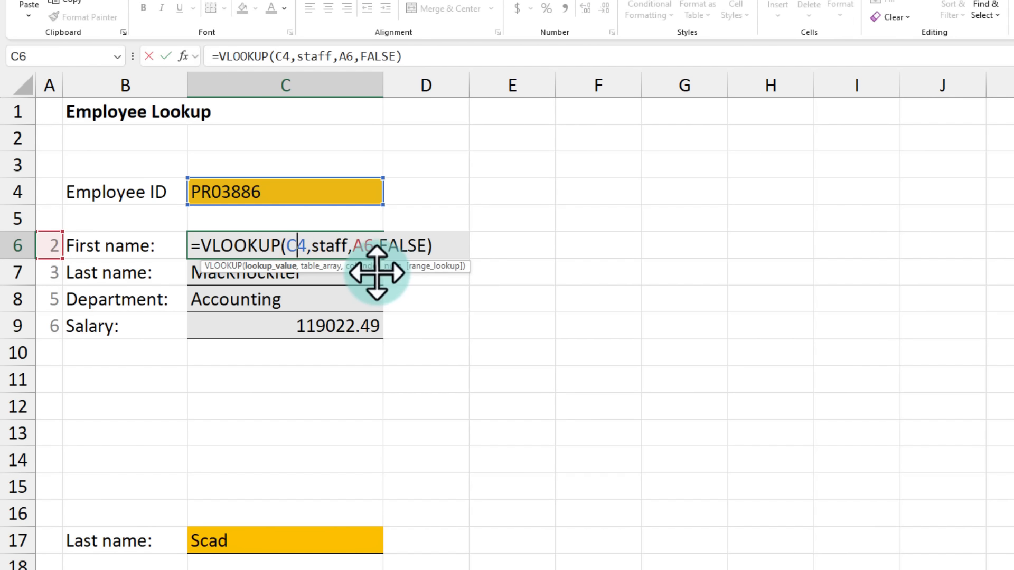
key(F4)
key(F4)
key(F4)
key(F4)
key(F4)
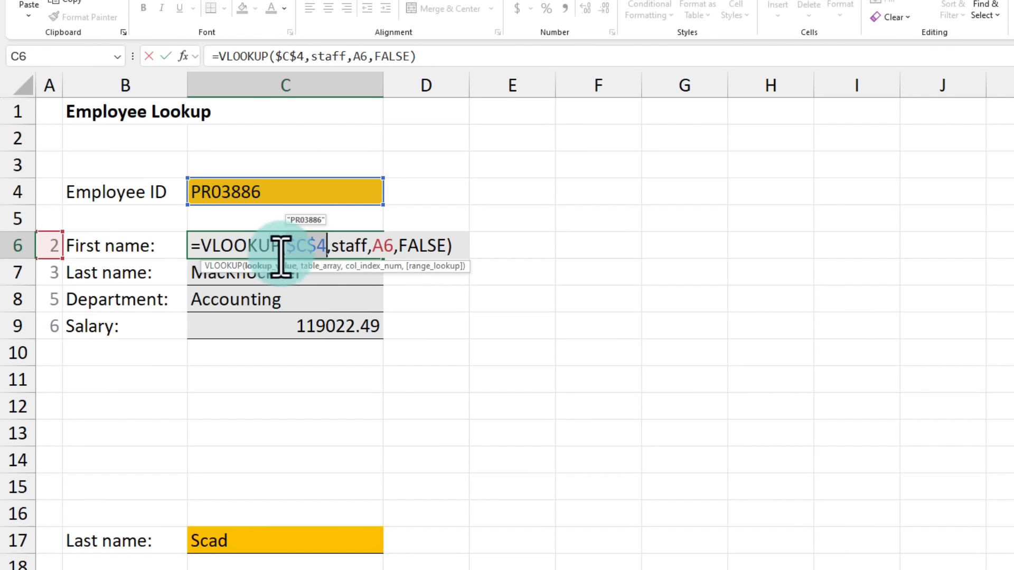
key(ctrl+Return)
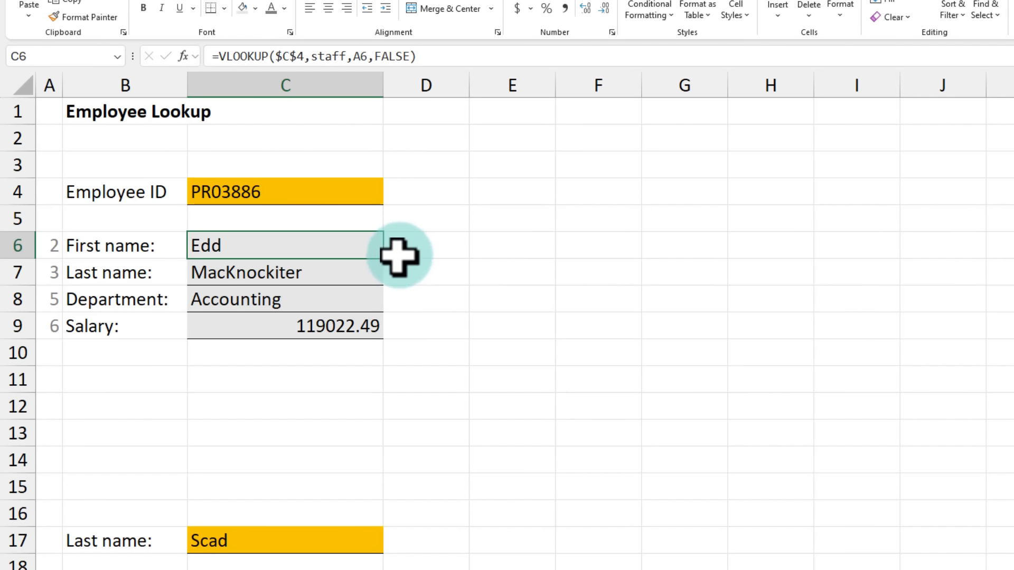
drag(383, 257, 383, 335)
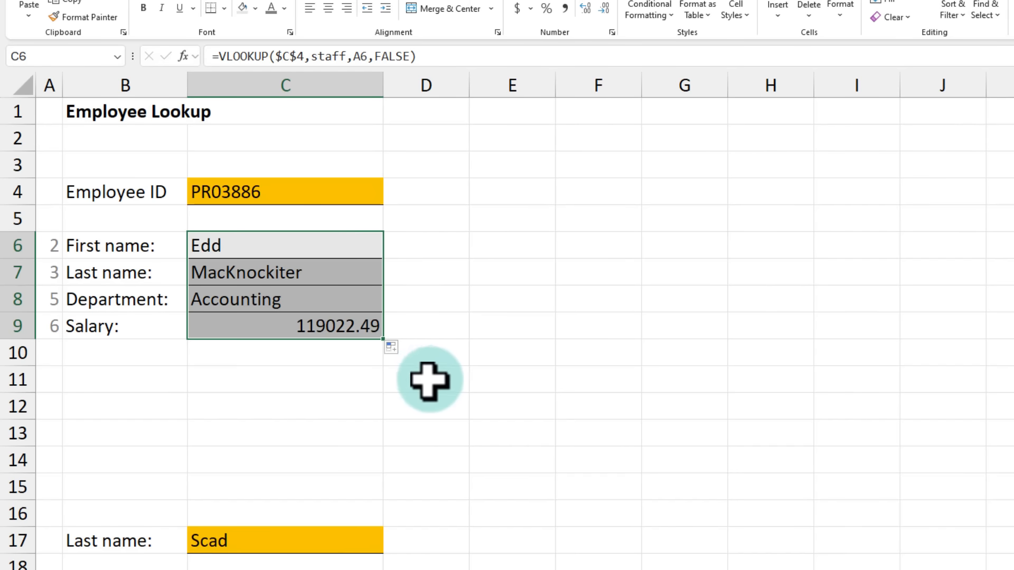
Set the column number beside Salary in A9 to 4 to test the linked lookup.
click(138, 326)
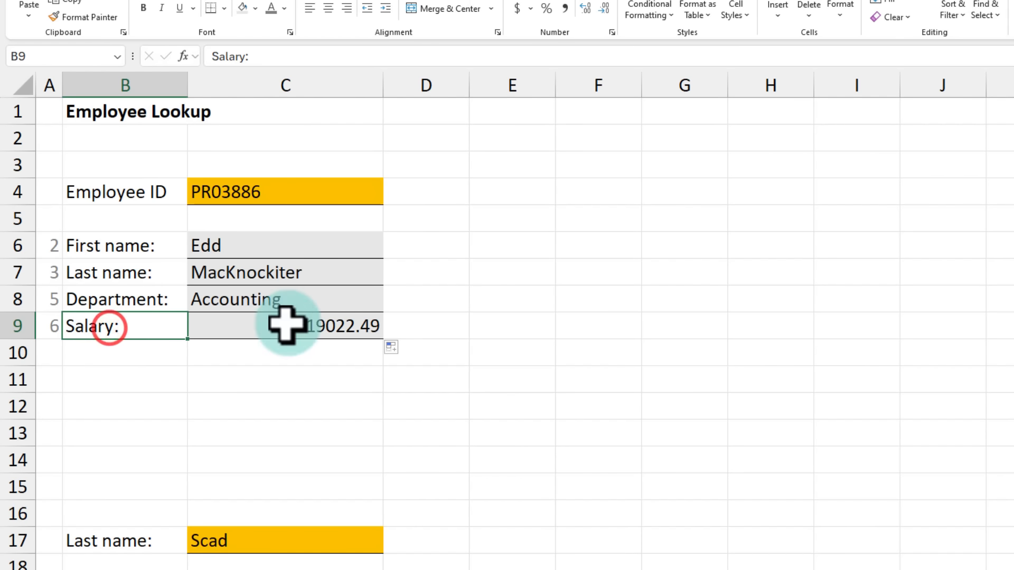
click(50, 325)
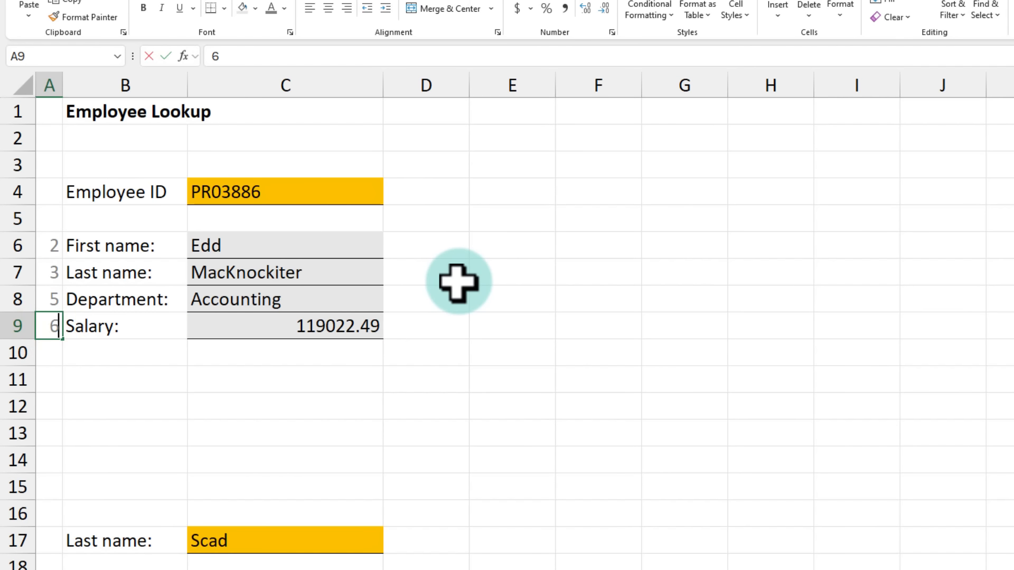
key(BackSpace)
text(4)
key(Tab)
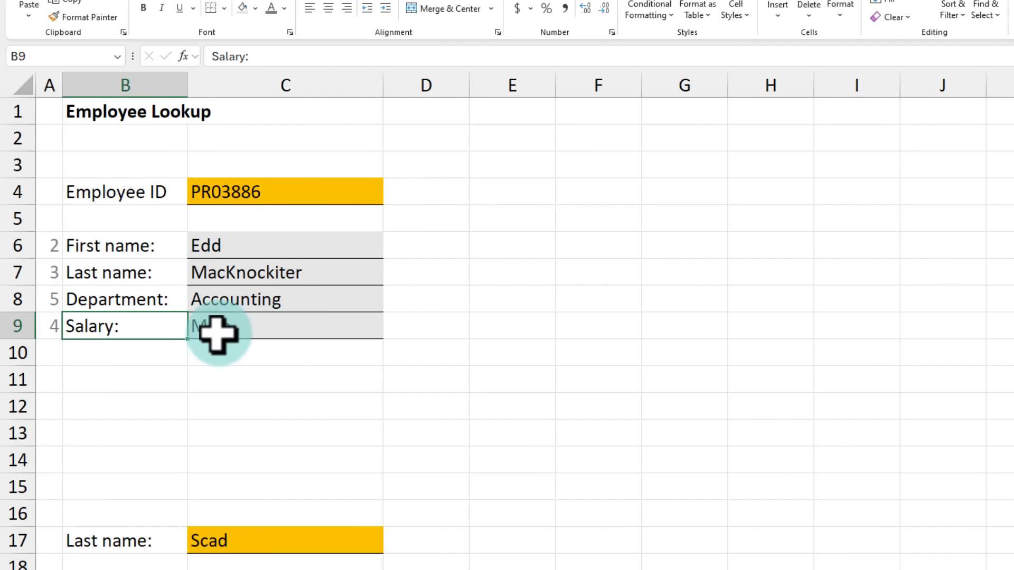
Set the column number beside Salary in A9 back to 6.
click(114, 326)
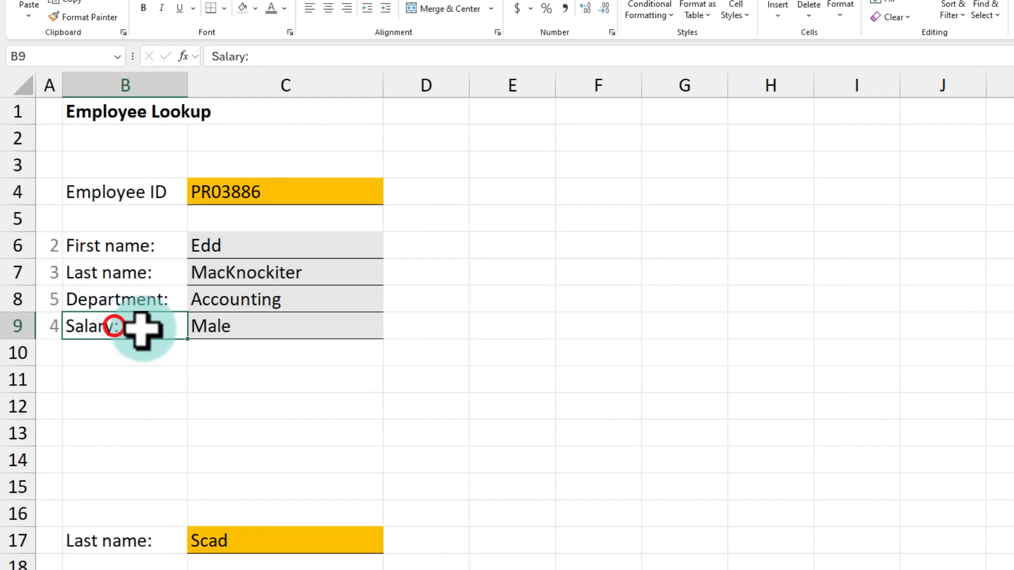
click(56, 327)
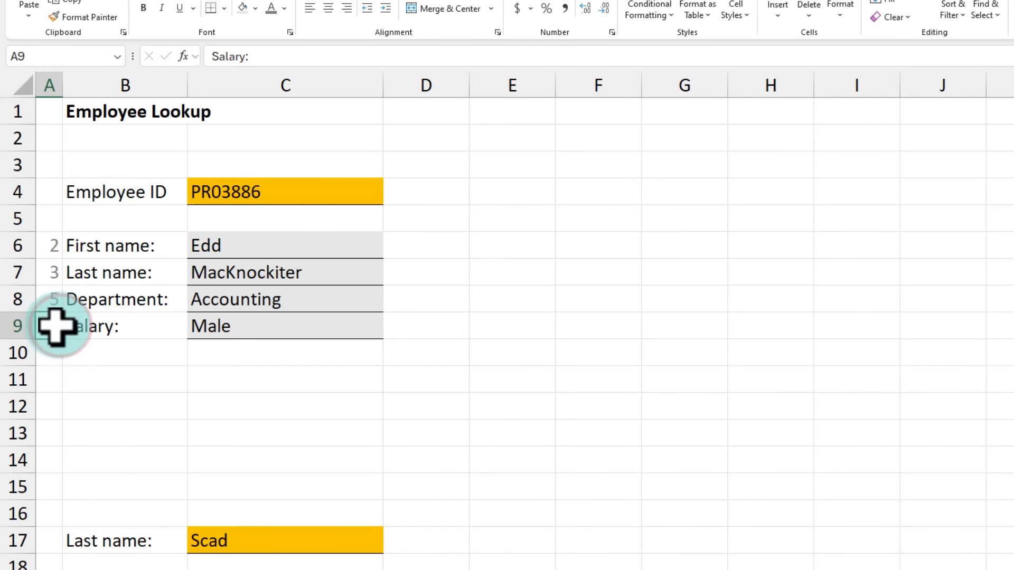
text(6)
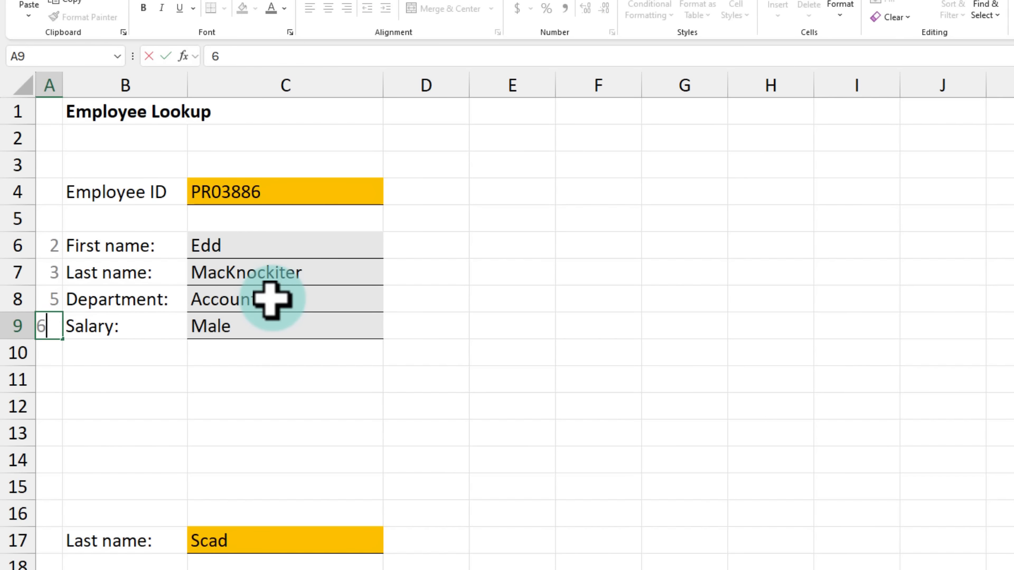
key(ctrl+Return)
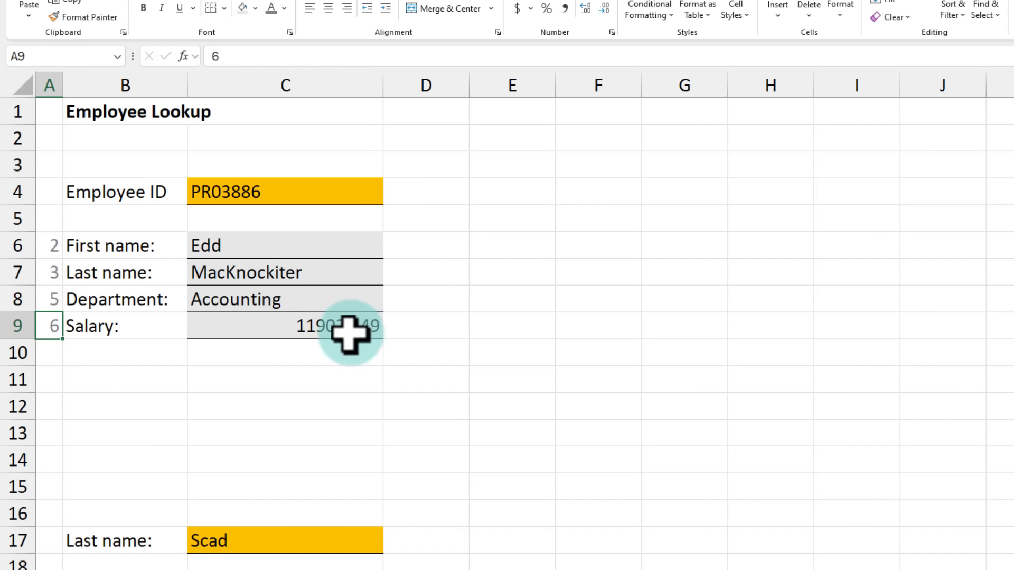
click(252, 191)
click(251, 243)
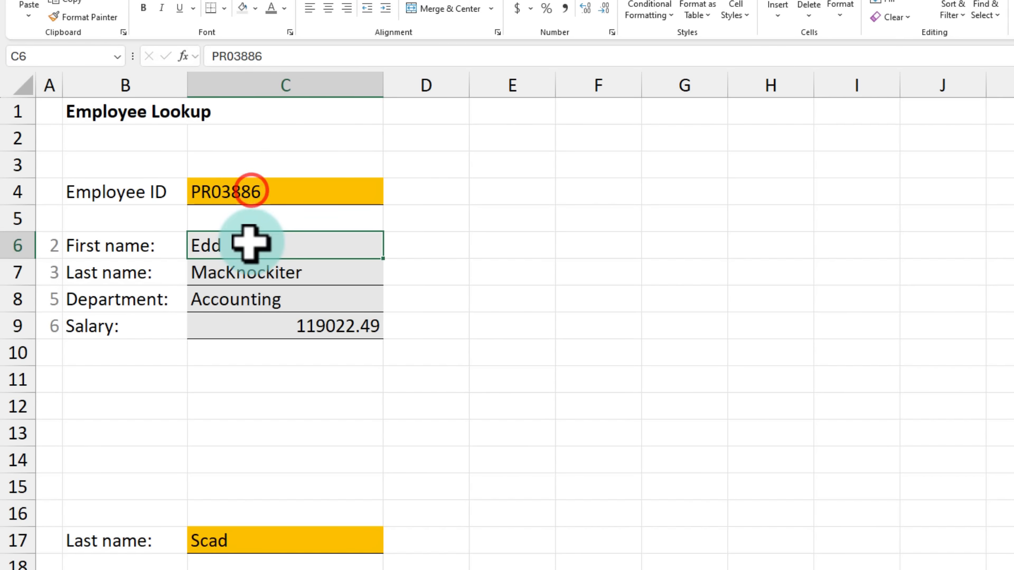
key(F2)
key(Escape)
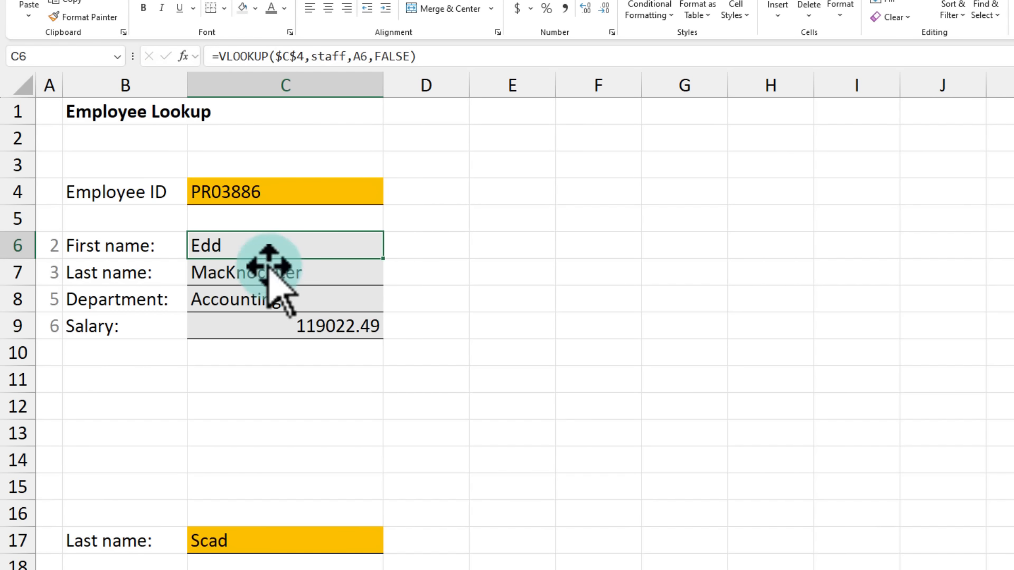
Change the last digit of the employee ID in C4 to 7 to test the lookups with another ID.
click(301, 192)
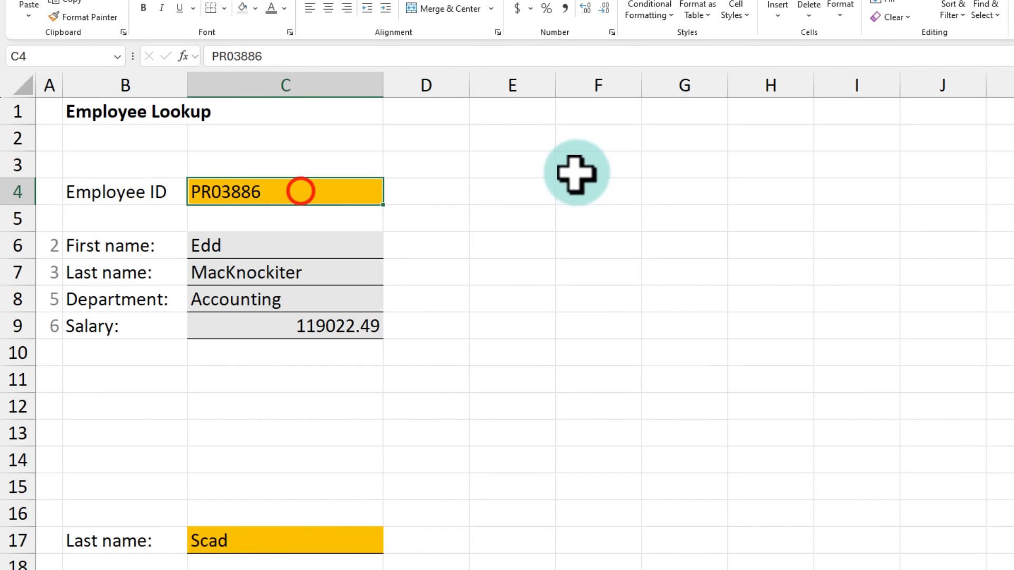
key(BackSpace)
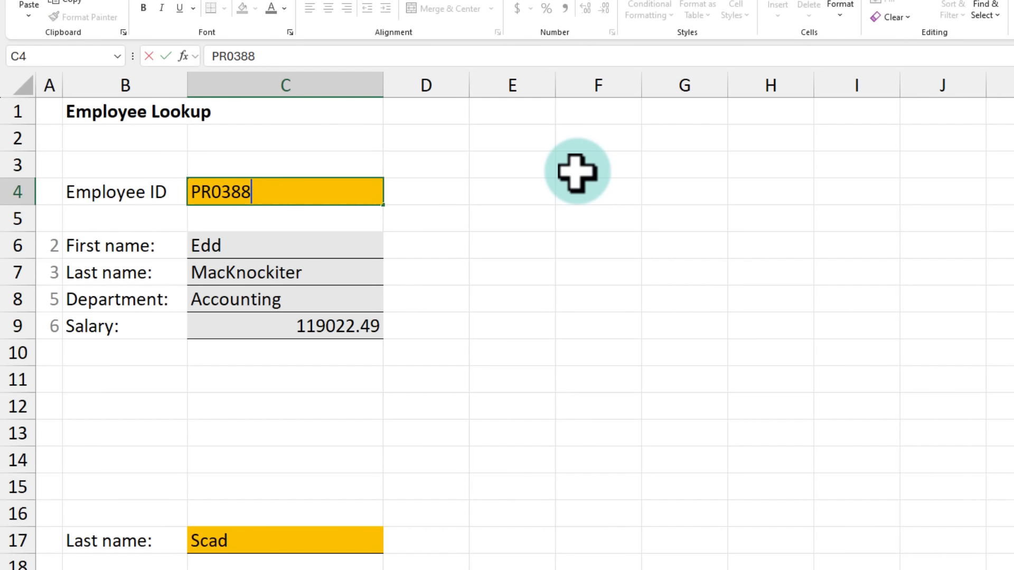
text(7)
key(ctrl+Return)
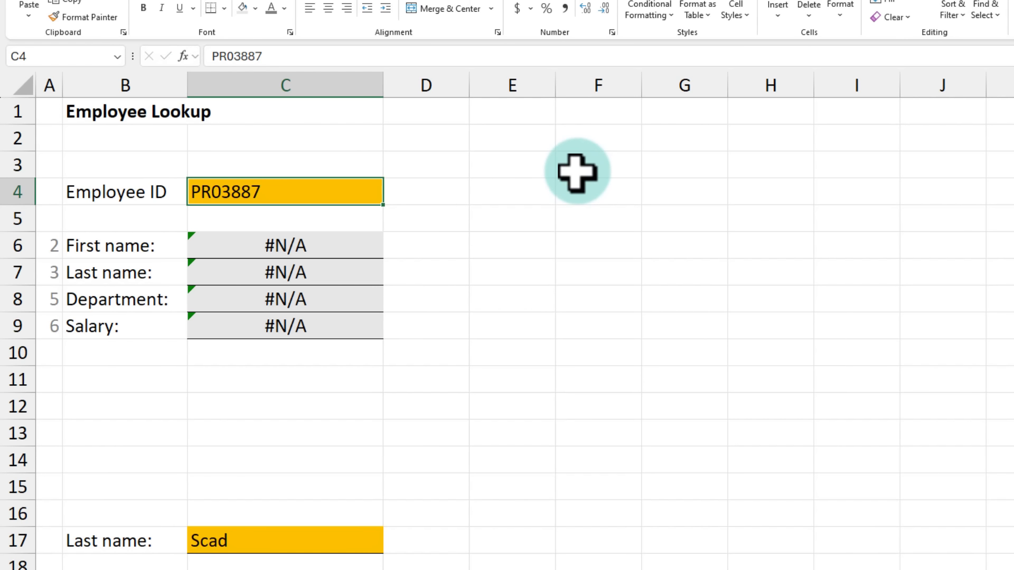
Begin wrapping the VLOOKUP in C6 in an error-handling function by inserting IF directly after the equals sign.
drag(312, 242, 299, 327)
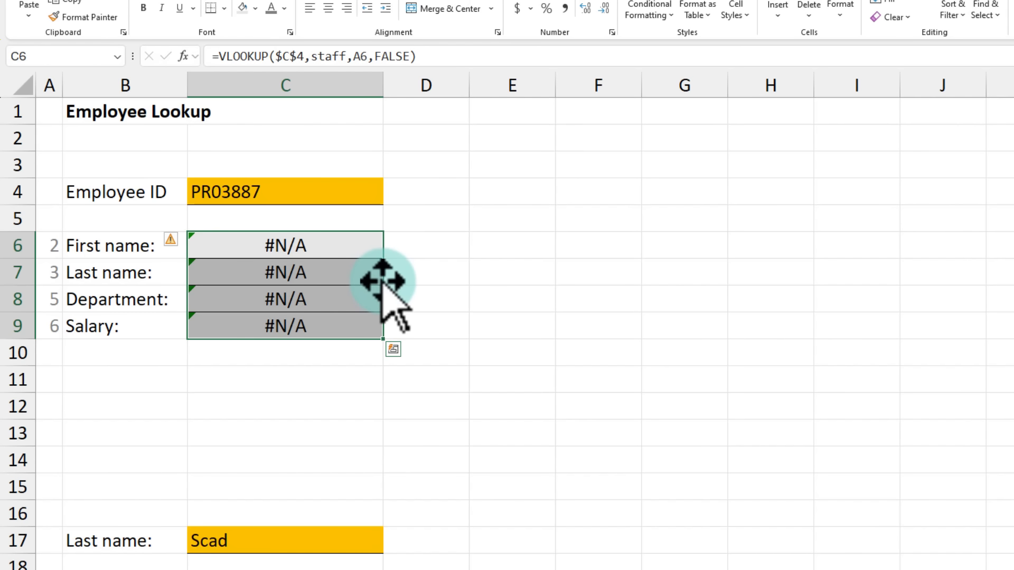
click(337, 241)
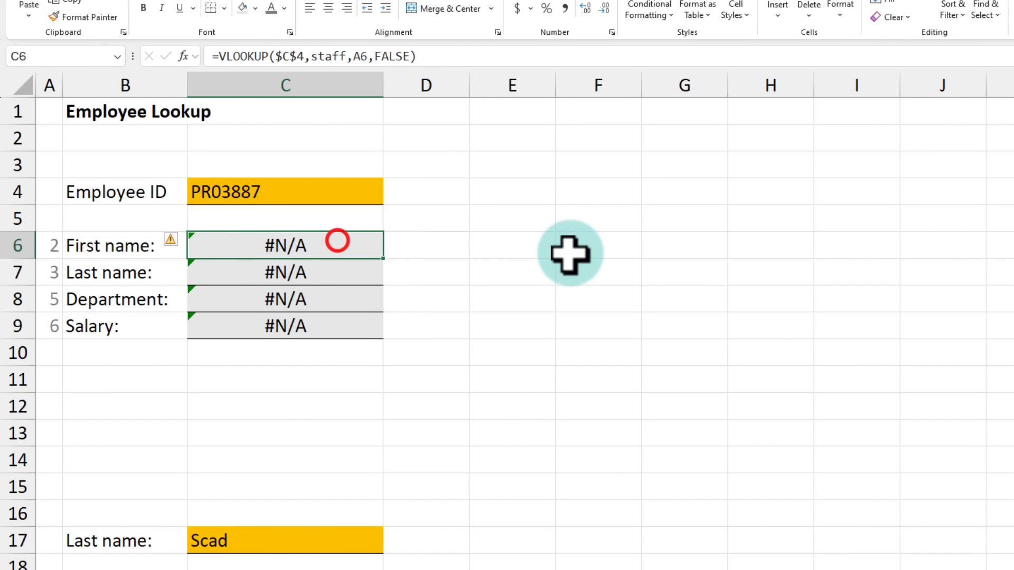
key(F2)
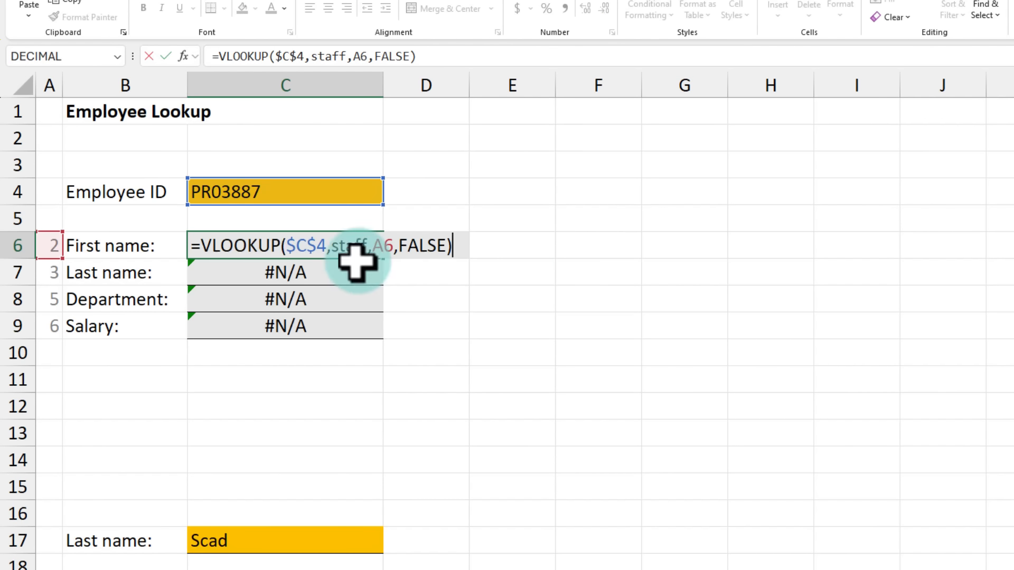
click(198, 245)
text(IF)
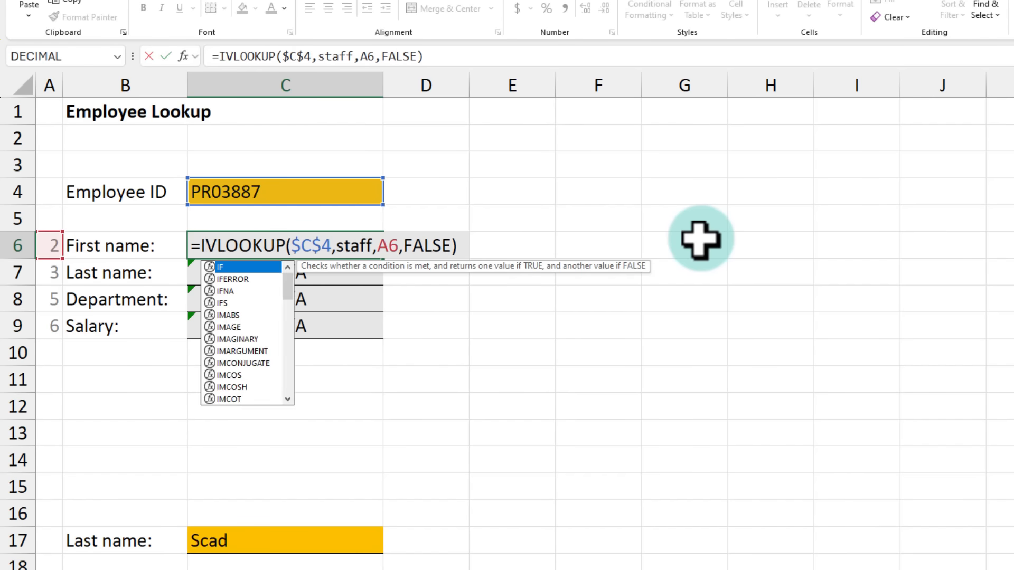
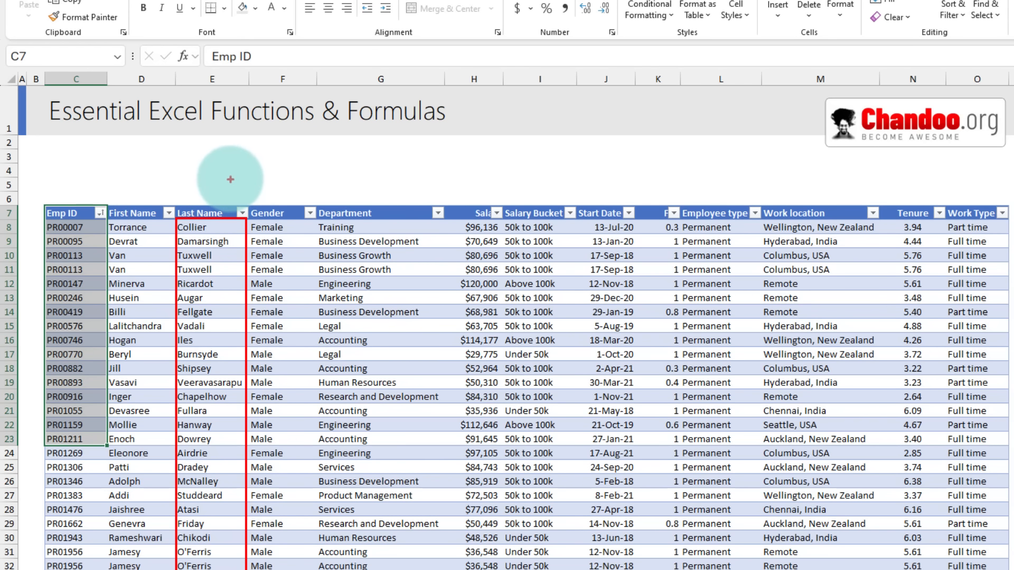
mouse_move(225, 168)
mouse_down()
mouse_move(236, 181)
mouse_move(220, 184)
mouse_move(277, 174)
mouse_up()
drag(297, 176, 299, 176)
mouse_move(320, 174)
mouse_down()
mouse_move(321, 192)
mouse_move(332, 191)
mouse_up()
drag(336, 177, 348, 189)
drag(354, 177, 356, 194)
drag(353, 176, 356, 187)
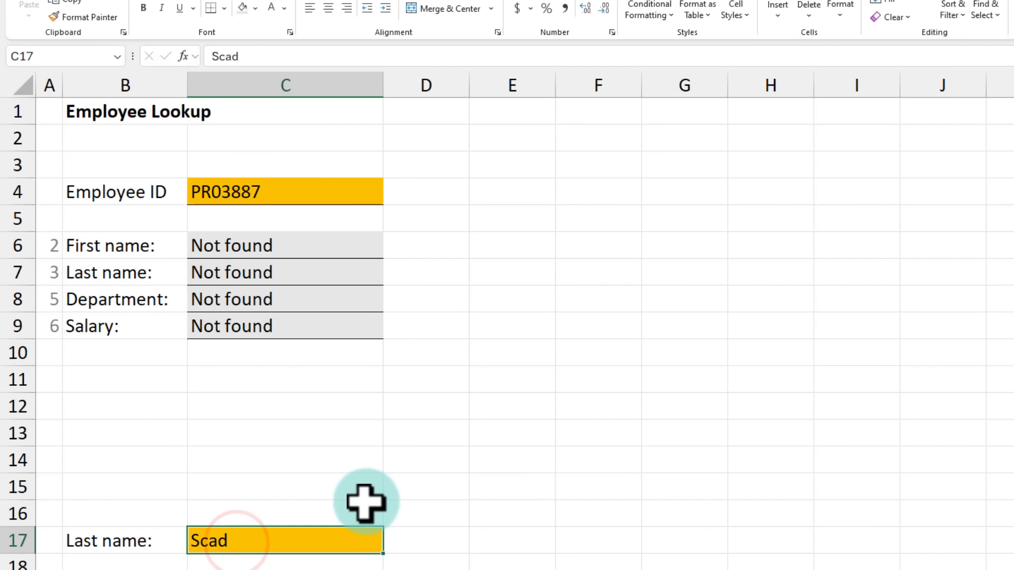
Review the Employee ID, Department and Salary result fields in rows 20 to 22 and the last name input in C17.
scroll(366, 502, down, 3)
drag(158, 379, 256, 384)
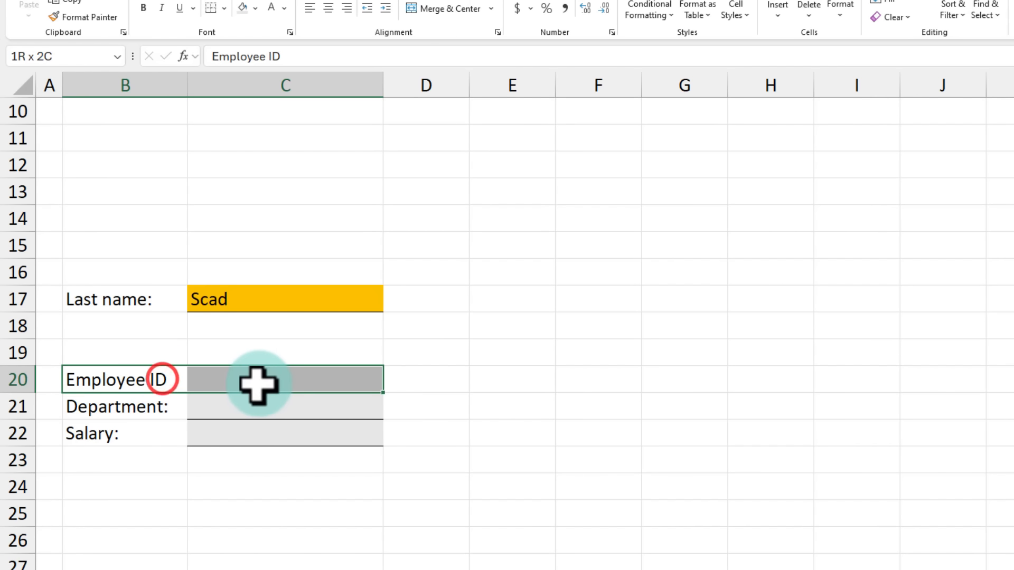
drag(151, 407, 271, 407)
drag(158, 434, 271, 435)
click(256, 379)
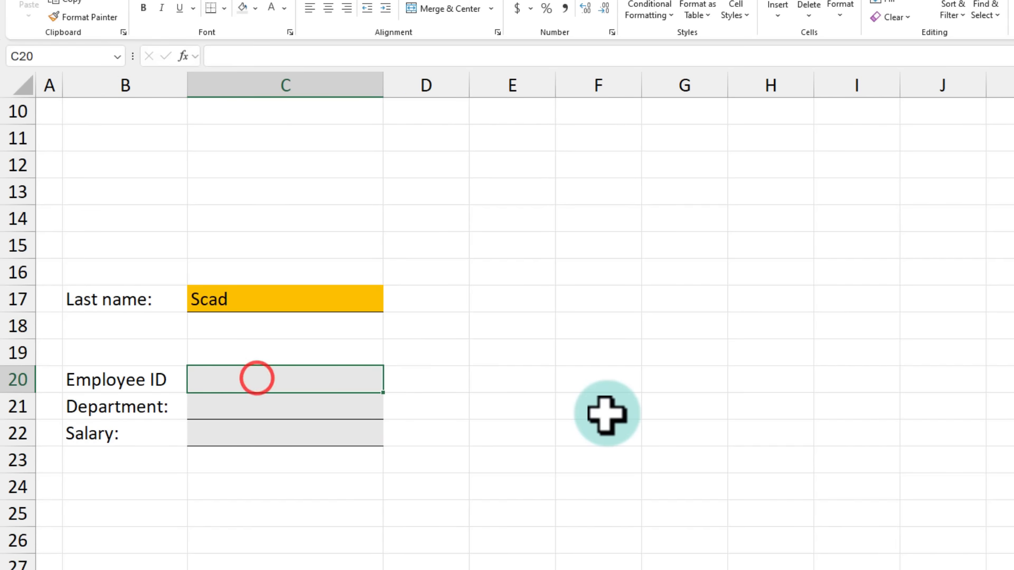
click(273, 298)
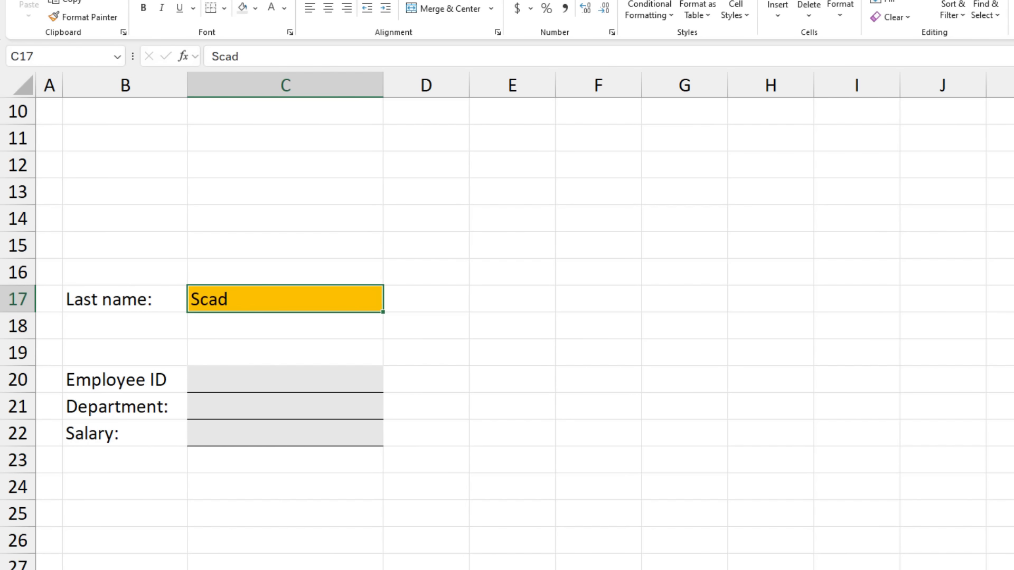
Examine the staff table to locate the last name from C17 in the Last Name column, and return to the lookup sheet.
key(ctrl+Page_Up)
click(217, 228)
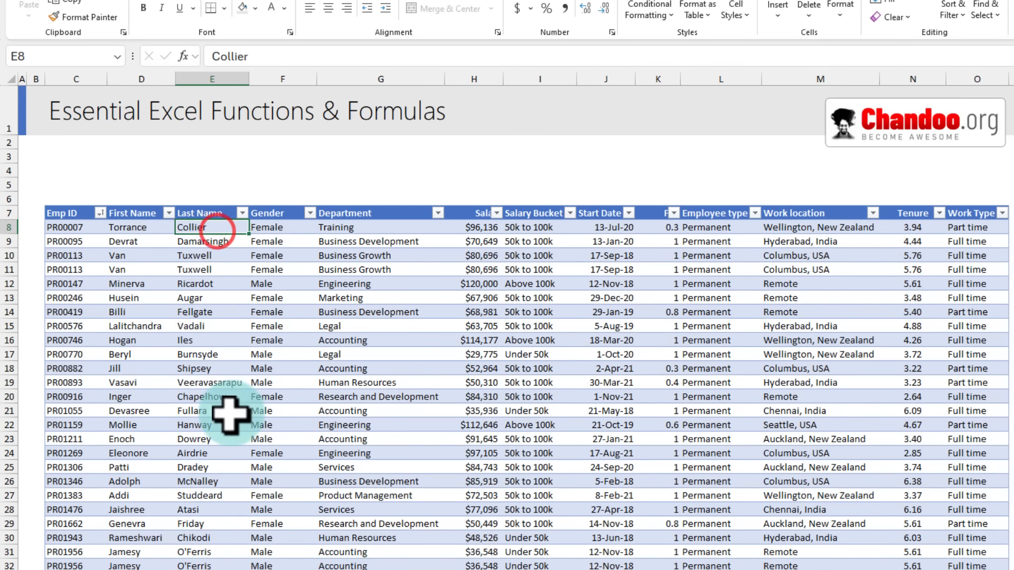
scroll(230, 414, down, 5)
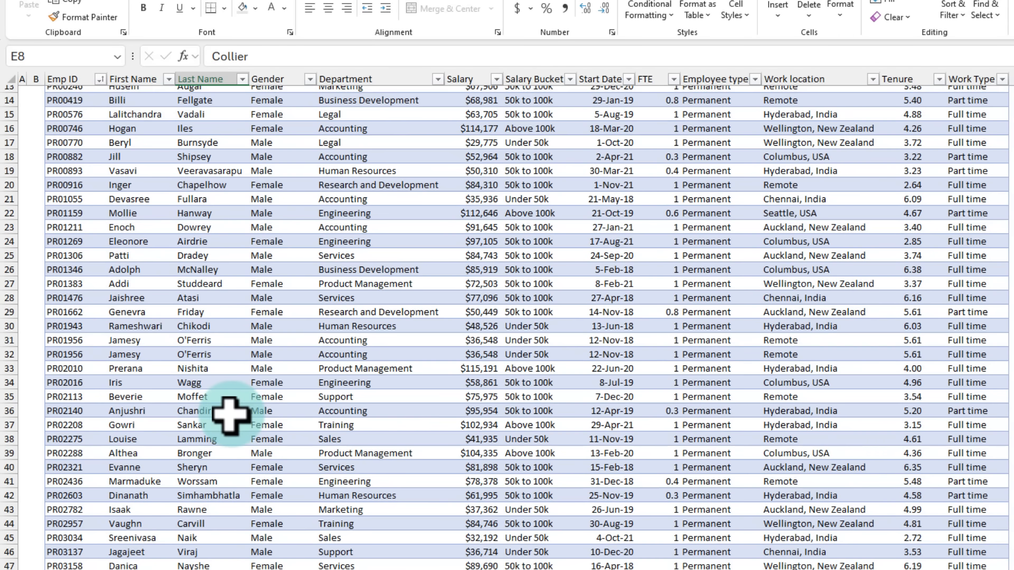
scroll(230, 415, up, 5)
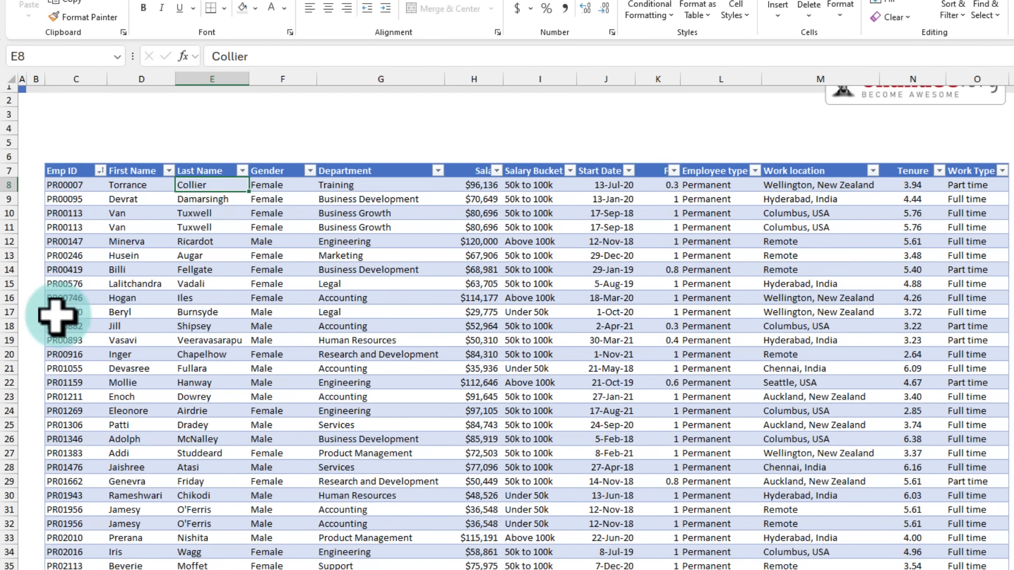
scroll(56, 315, down, 10)
click(209, 347)
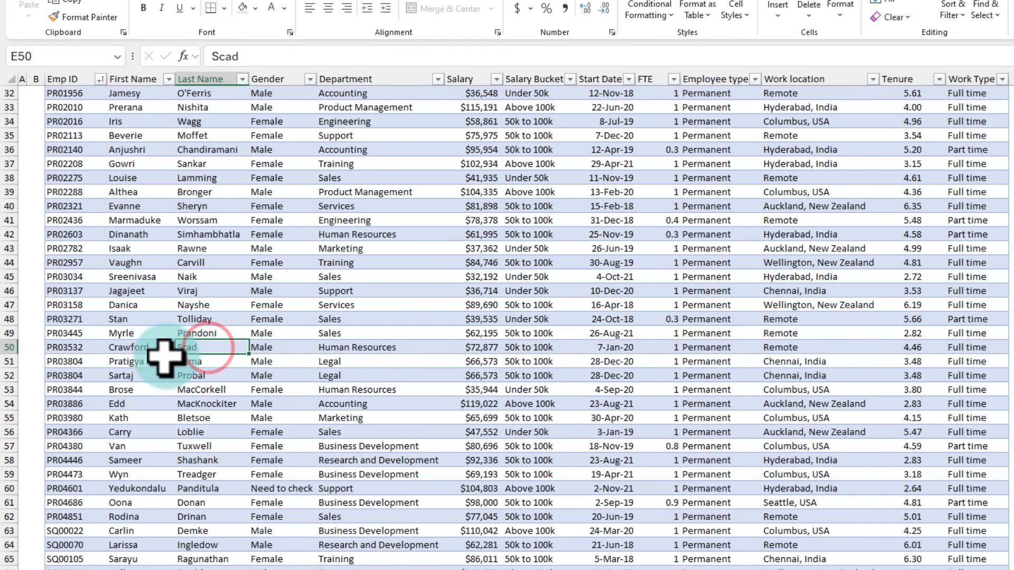
scroll(208, 347, up, 4)
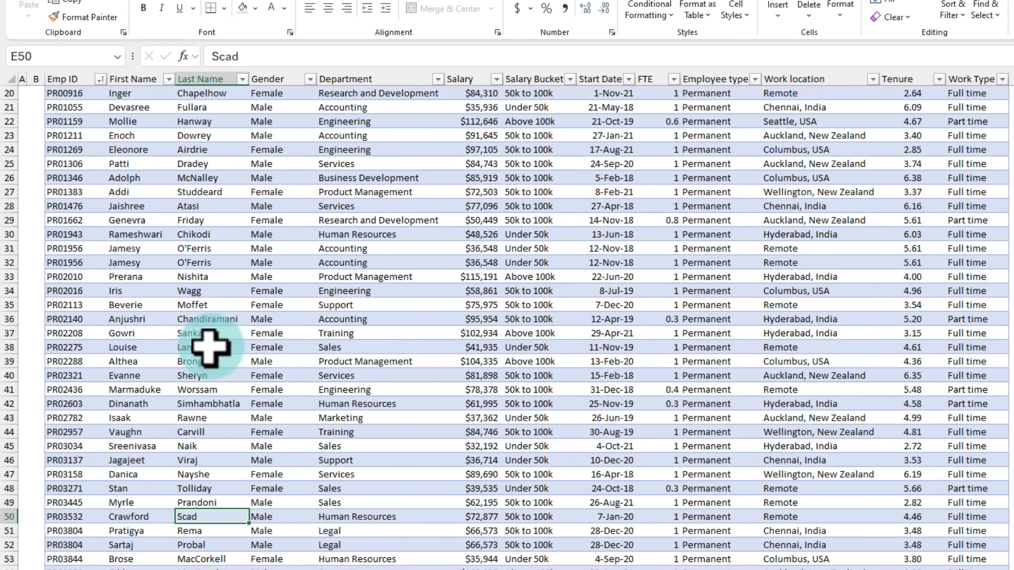
scroll(209, 347, down, 1)
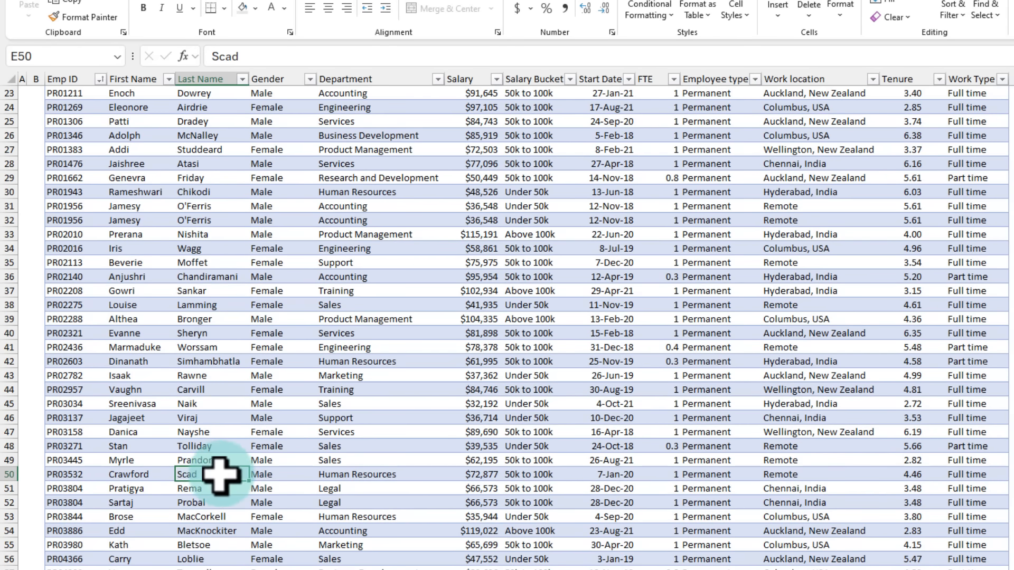
scroll(236, 338, up, 7)
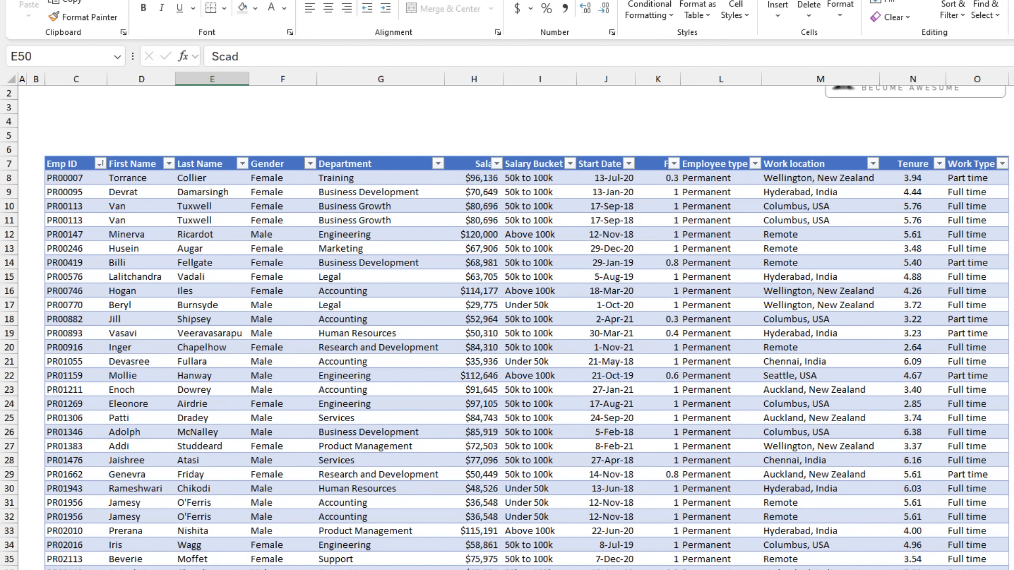
click(274, 569)
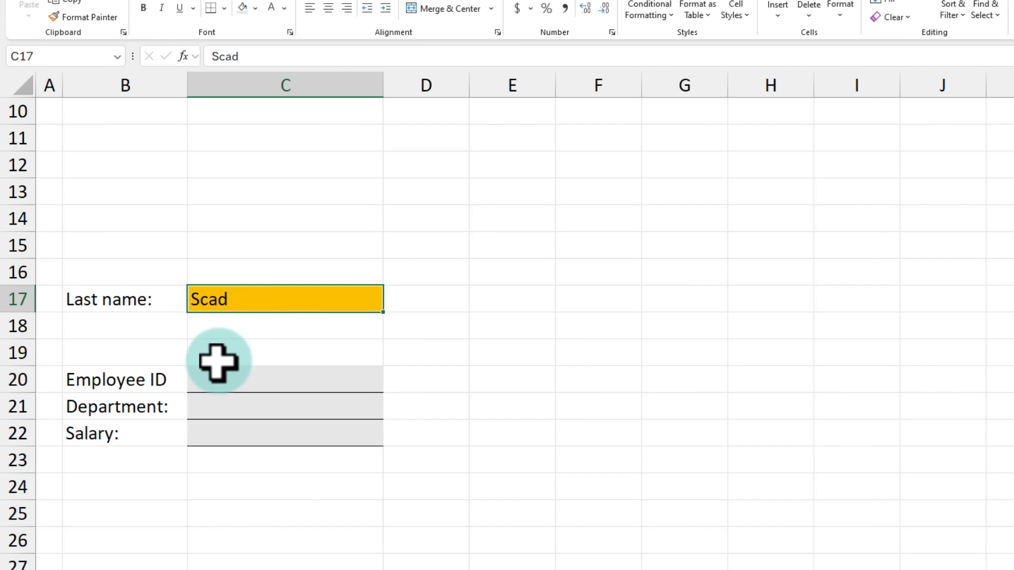
Enter =MATCH(C17,staff[Last Name],0) in C18 to find the last name's position in the staff table.
click(232, 333)
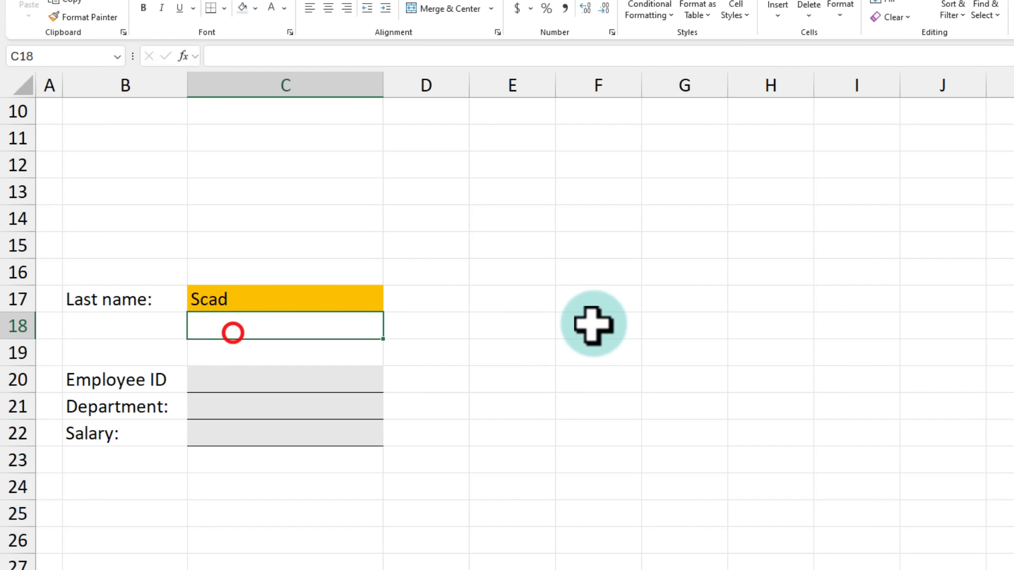
text(=MATCH()
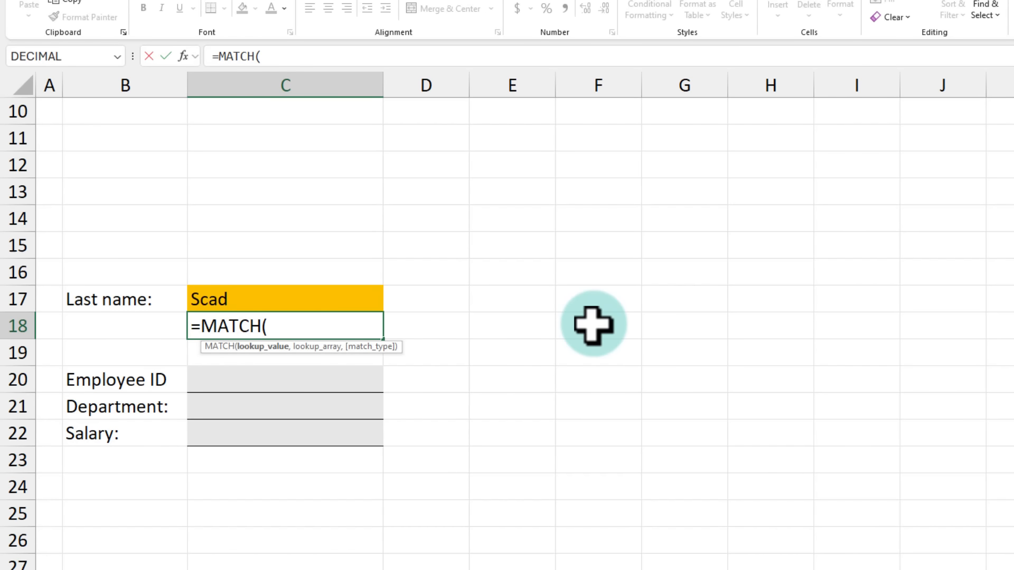
key(Up)
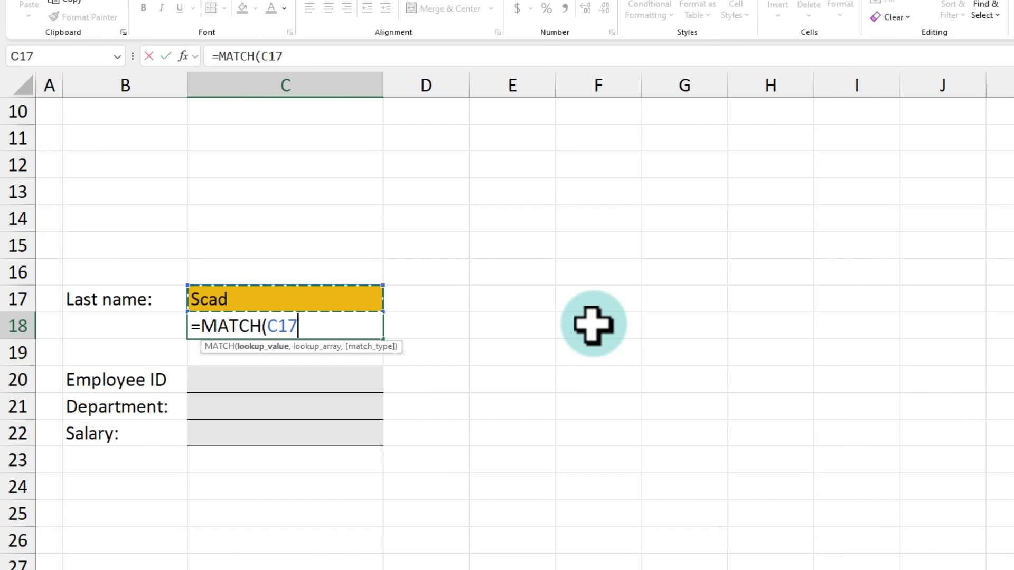
text(,staf)
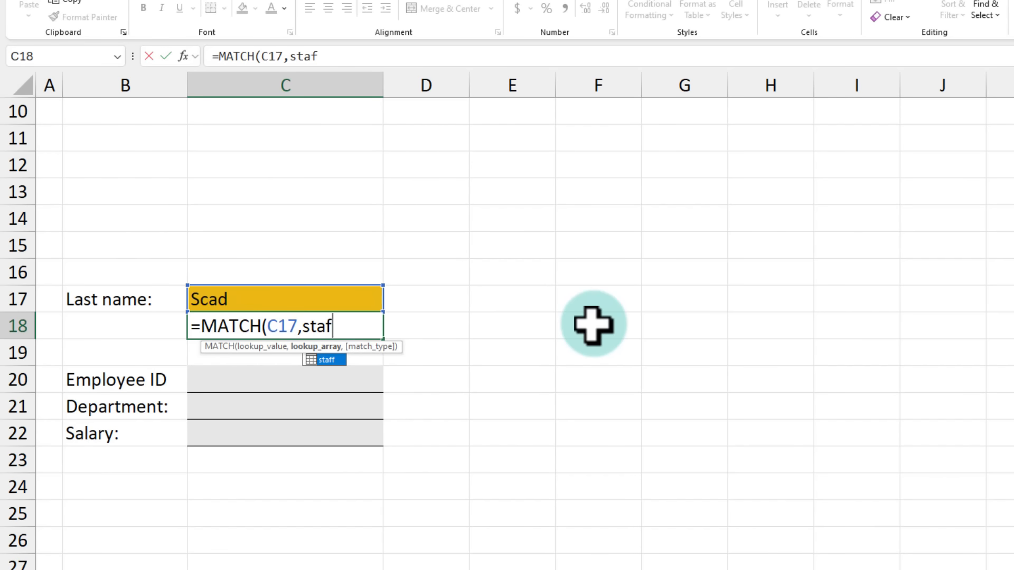
text(f[)
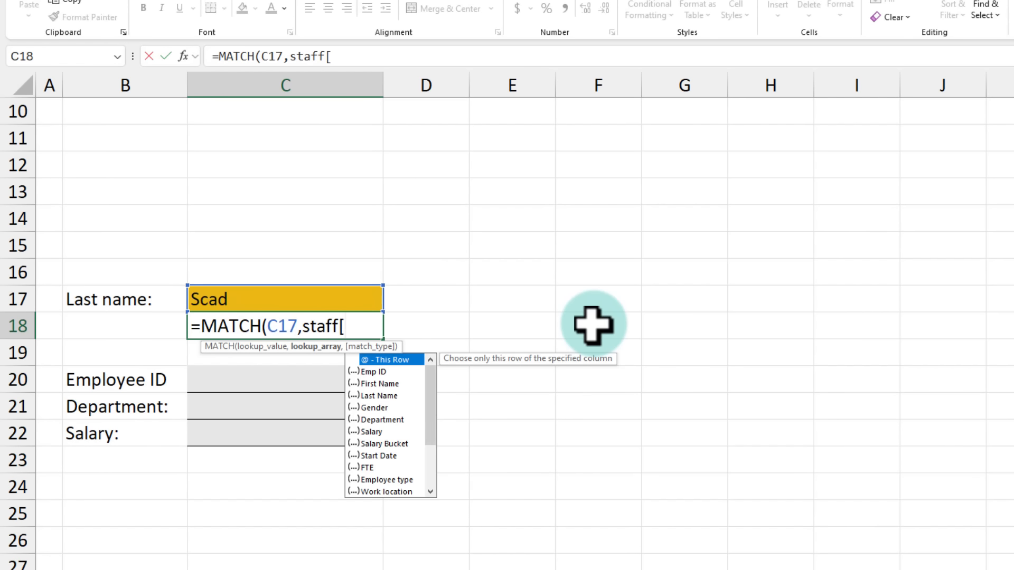
text(la)
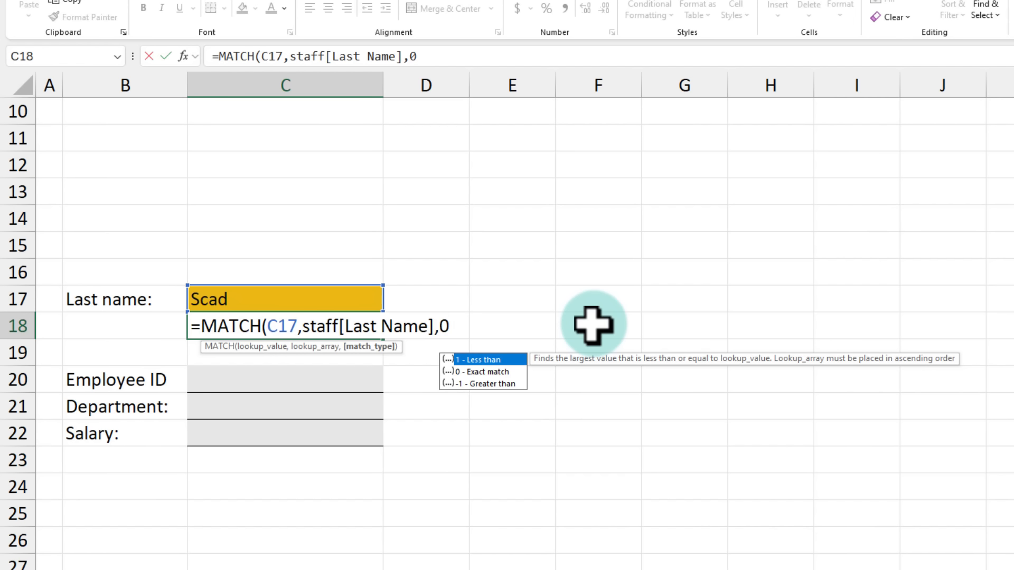
text())
key(ctrl+Return)
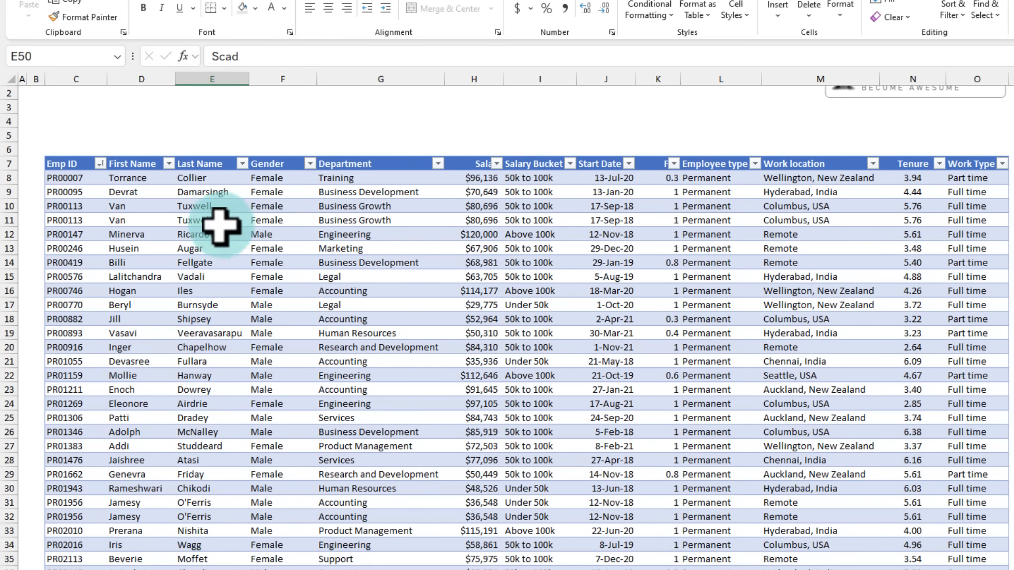
Check the Last Name column of the staff table from its first entry to see how the match position is counted.
drag(225, 178, 209, 562)
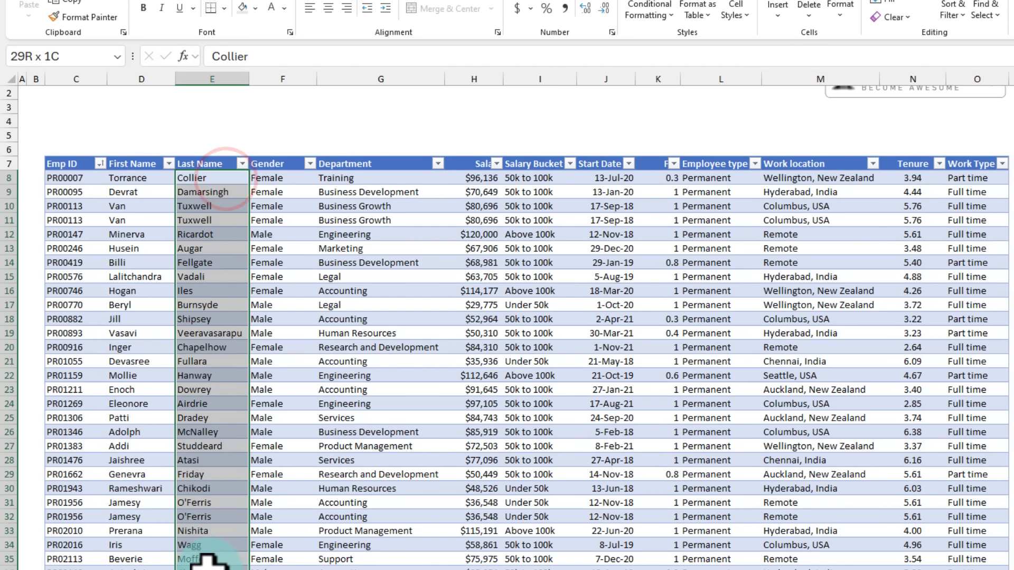
click(224, 179)
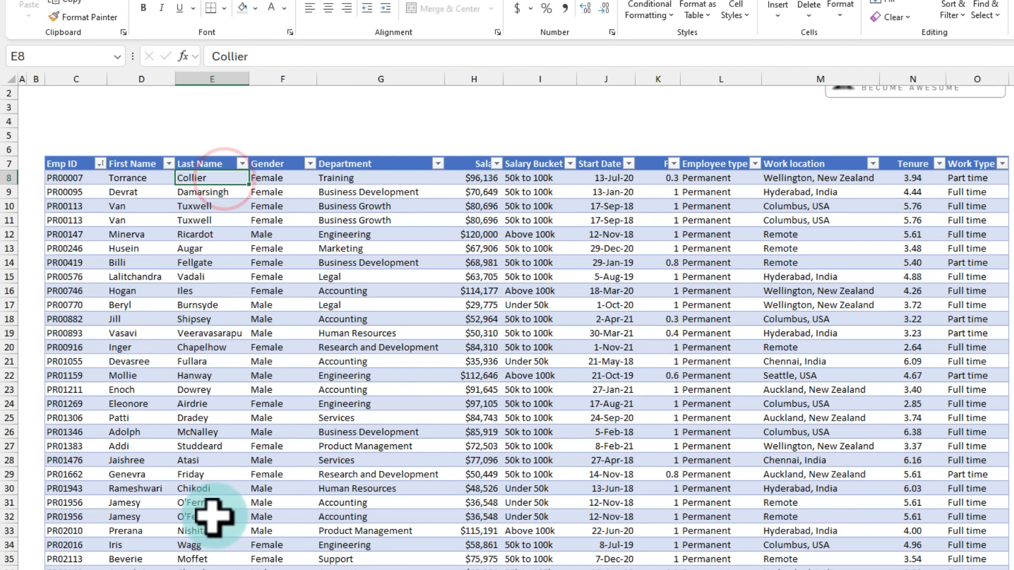
scroll(213, 518, down, 2)
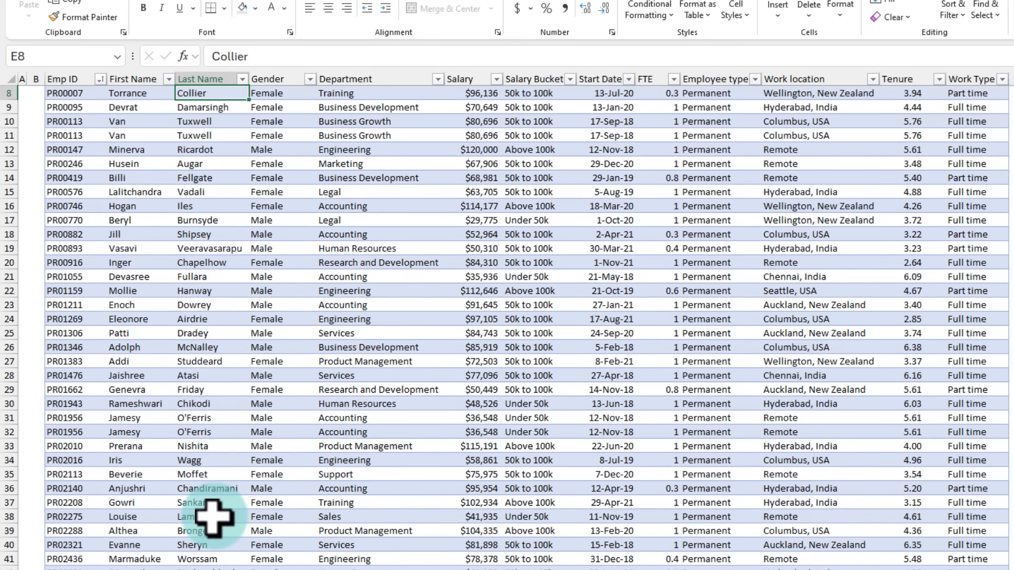
click(267, 569)
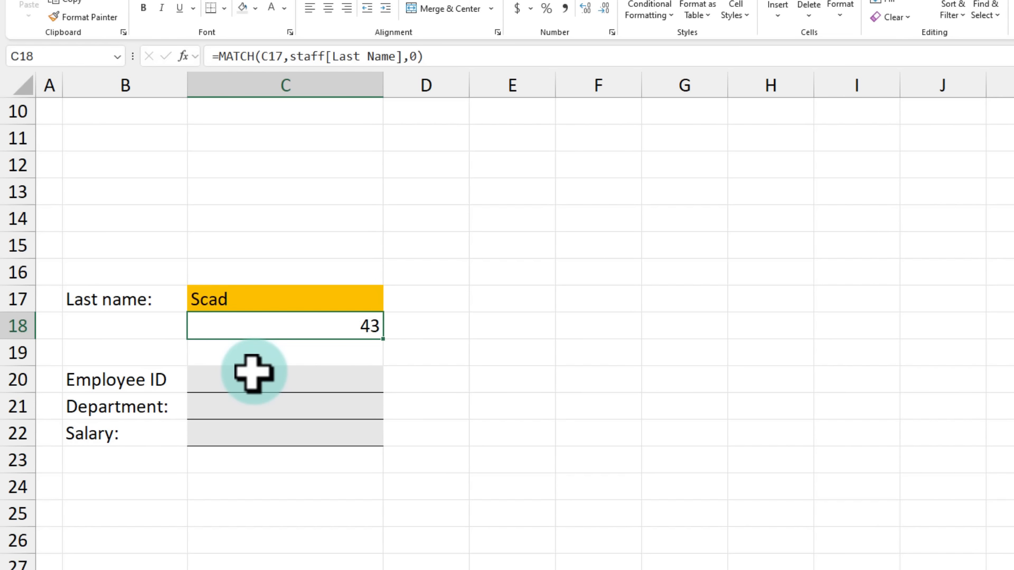
Enter =INDEX(staff[Emp ID],43) in C20 to return the employee ID at that row of the staff table.
click(341, 388)
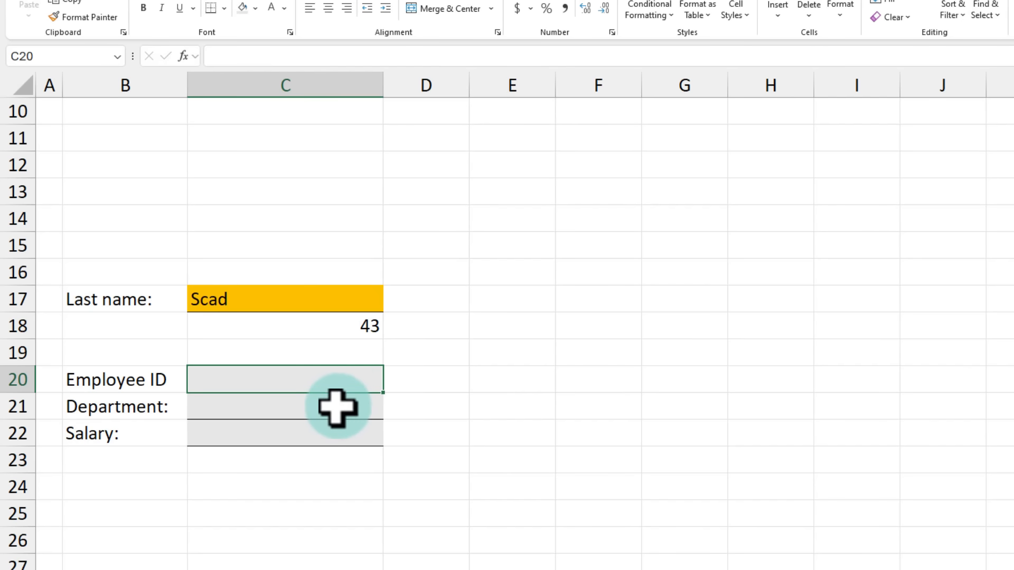
click(313, 410)
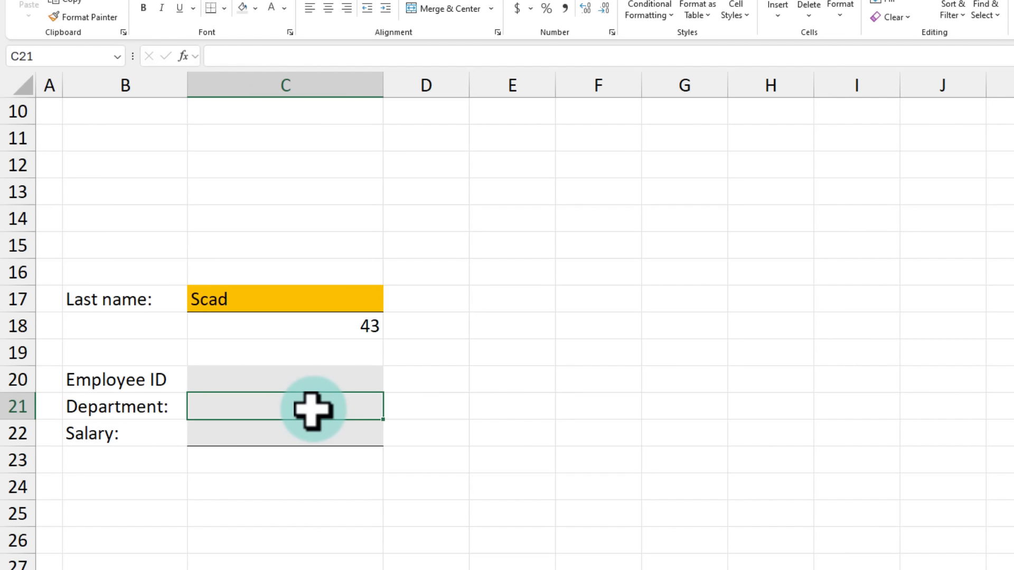
click(319, 379)
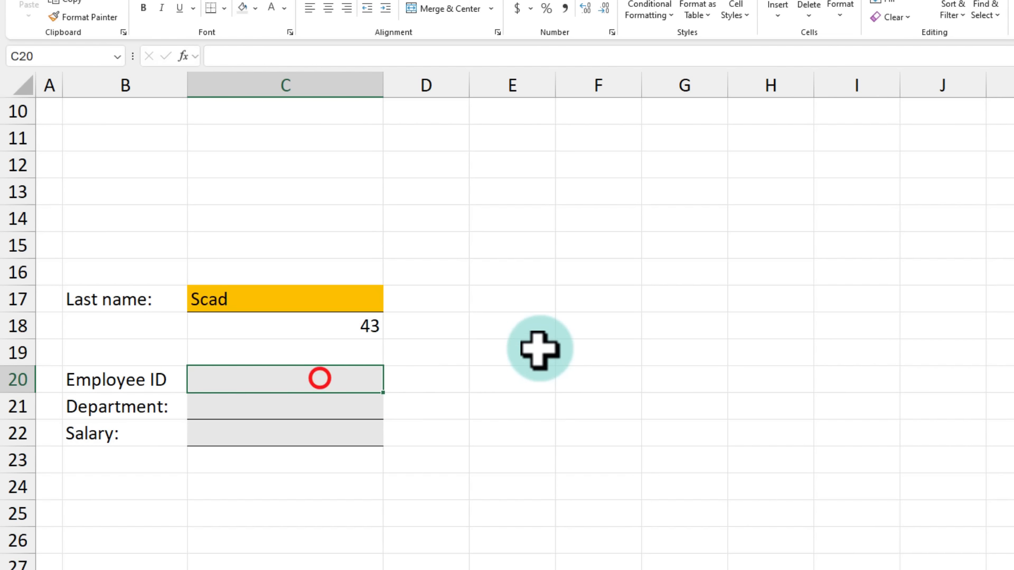
text(=index)
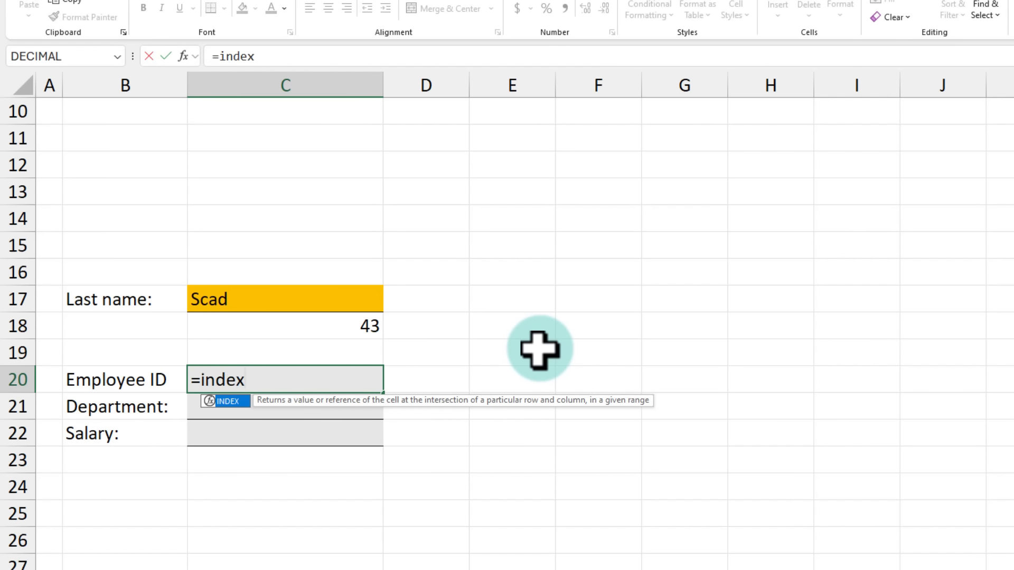
key(Tab)
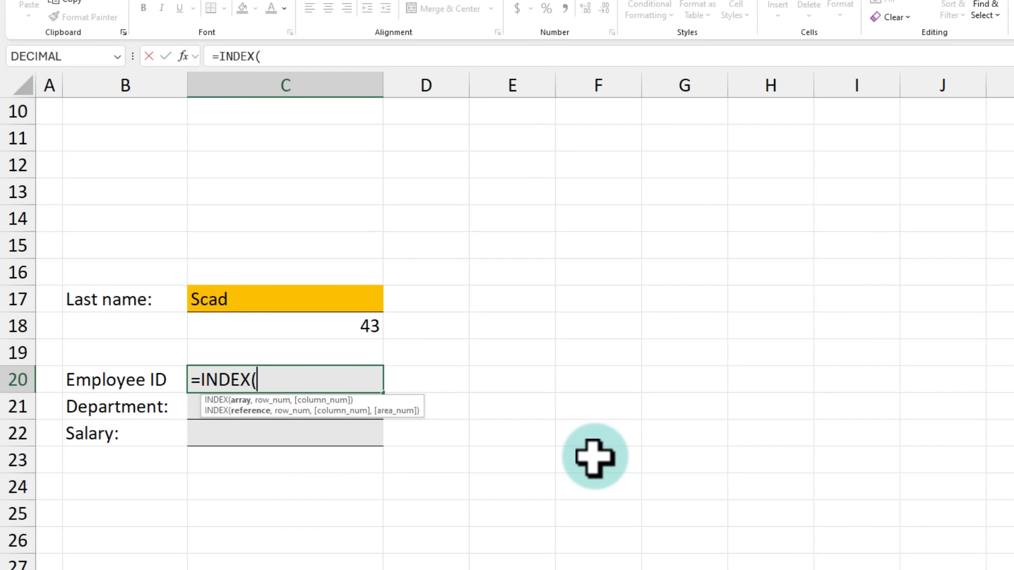
text(sta)
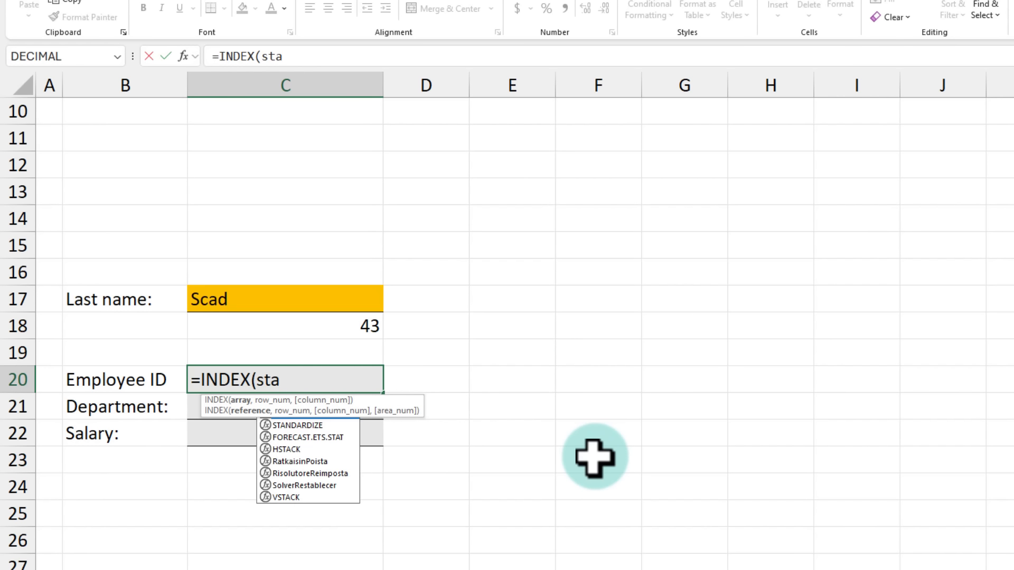
text(ff[)
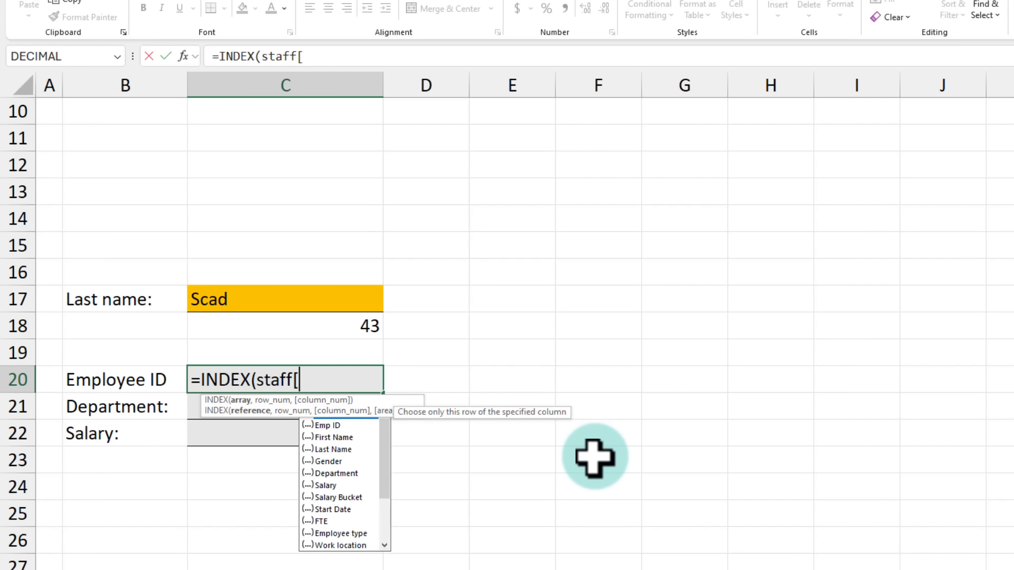
text(e)
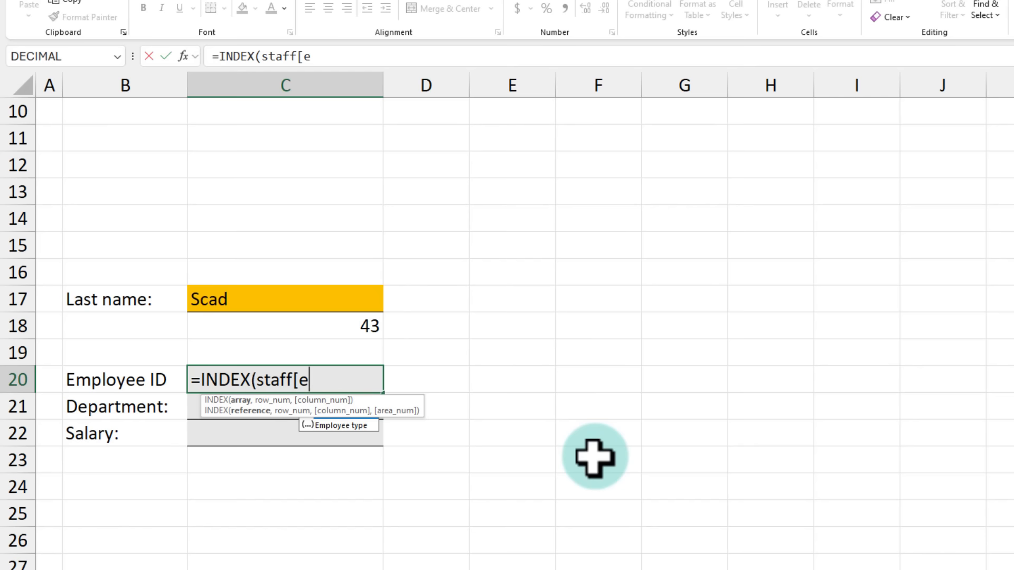
key(Tab)
text(],)
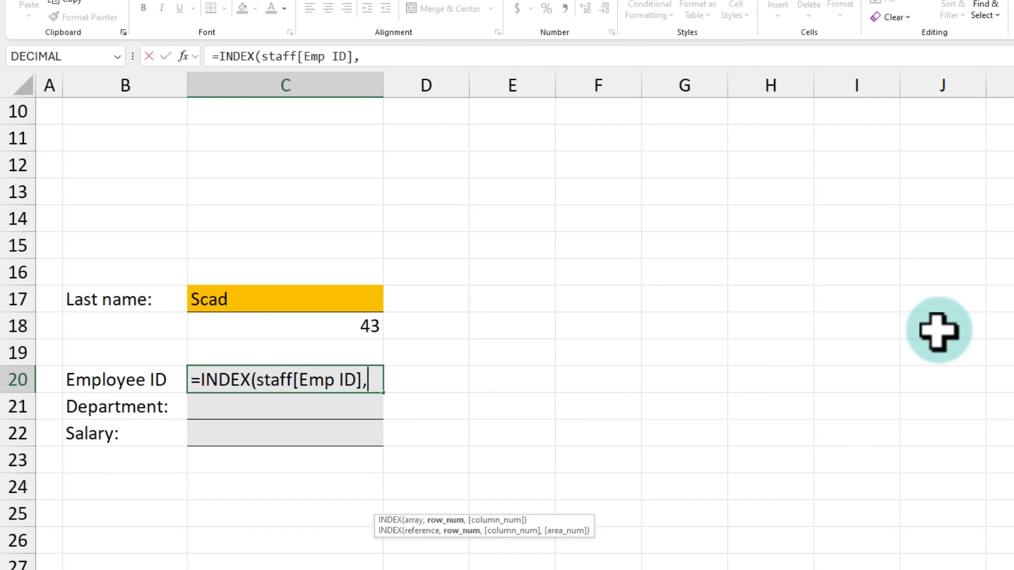
text(43)
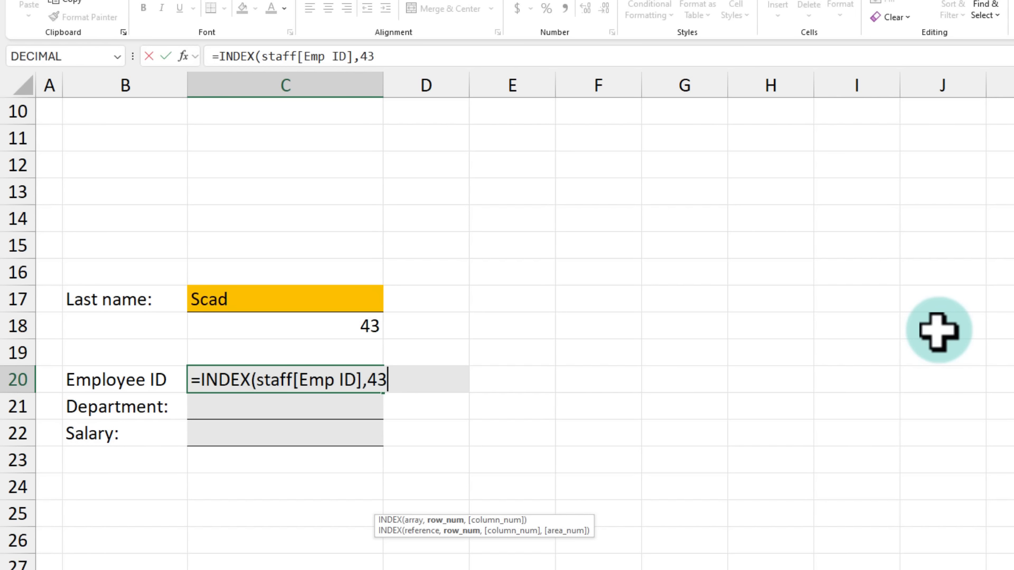
key(ctrl+Return)
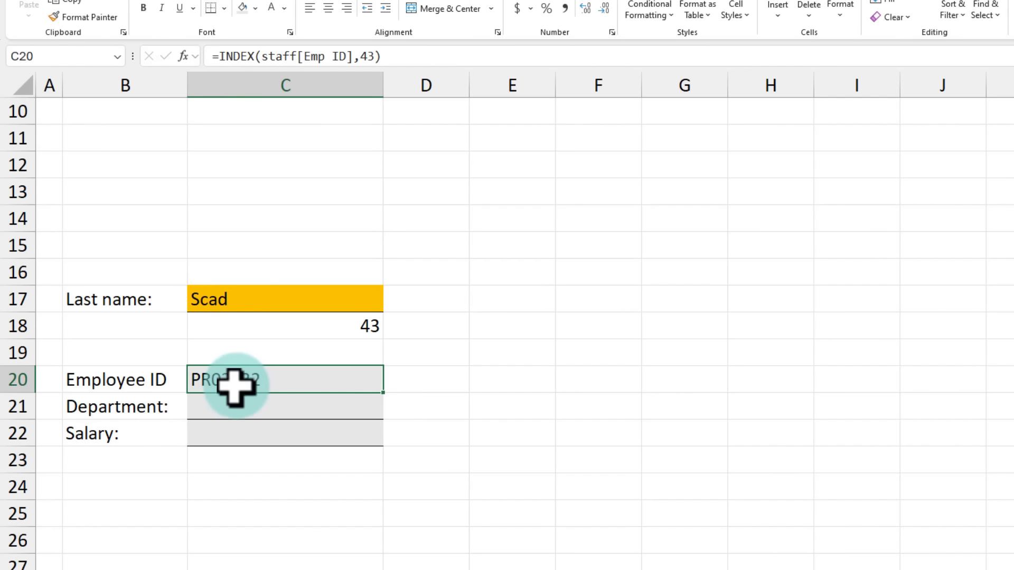
Replace the fixed row number in C20's INDEX formula with a reference to the match position in C18.
double_click(342, 381)
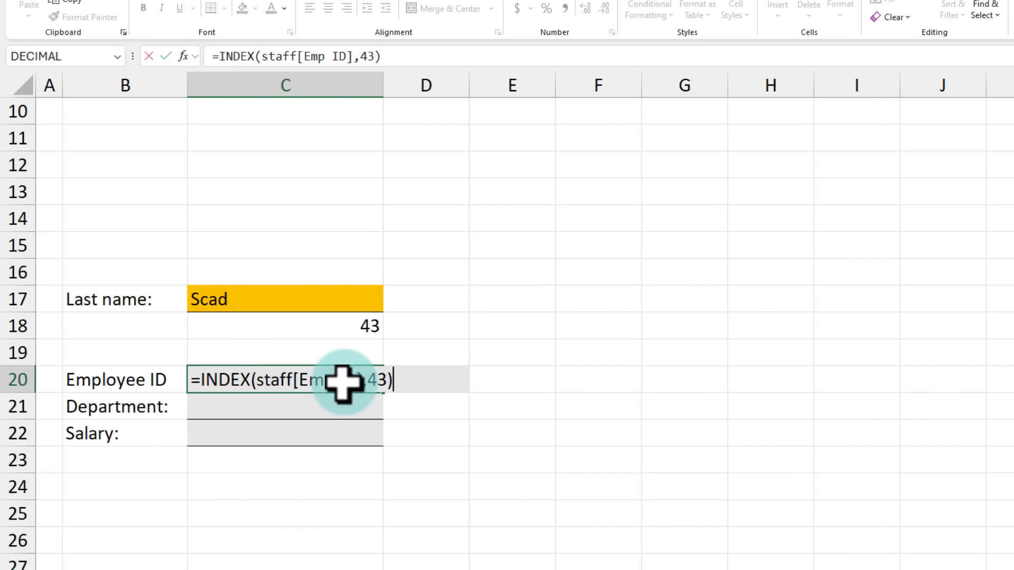
drag(368, 380, 396, 380)
key(BackSpace)
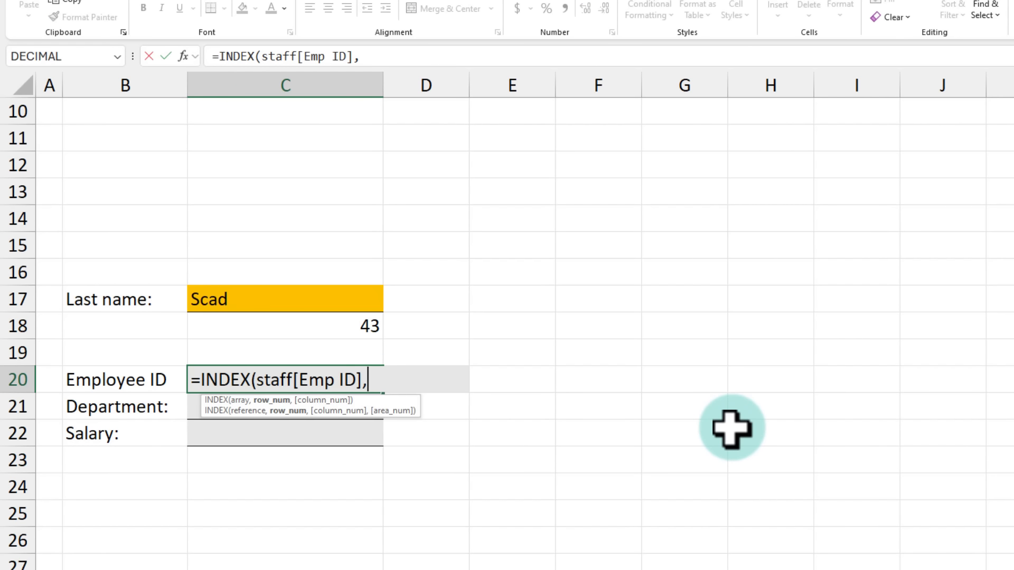
click(366, 327)
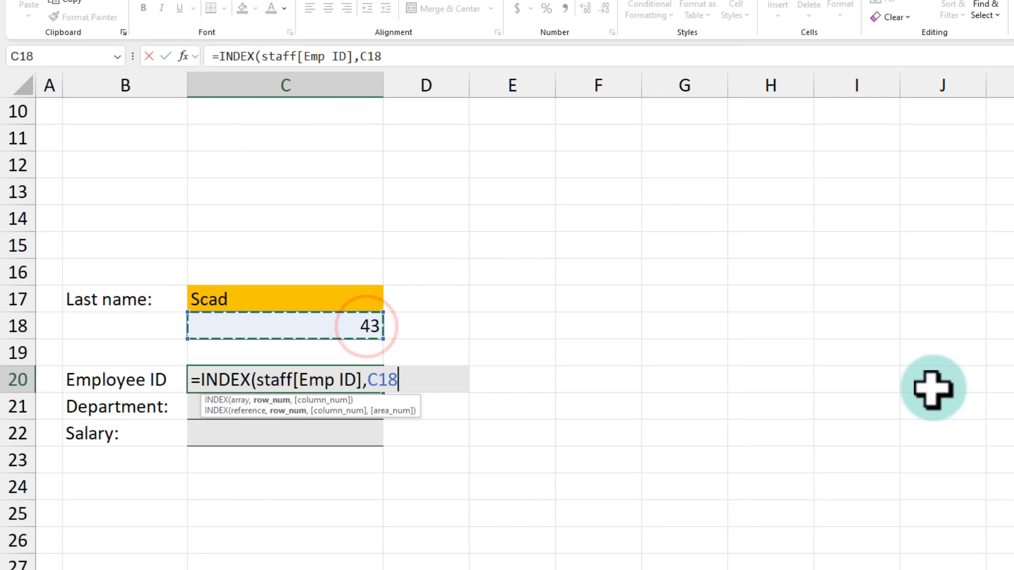
key(ctrl+Return)
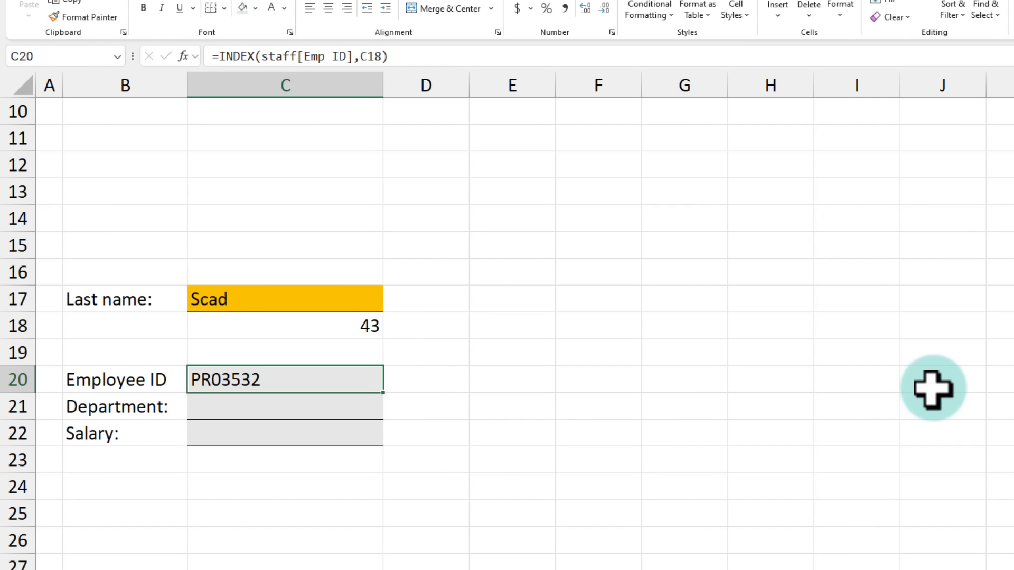
Nest the match inside C20's lookup so the formula reads =INDEX(staff[Emp ID],MATCH(C17,staff[Last Name],0)).
key(F2)
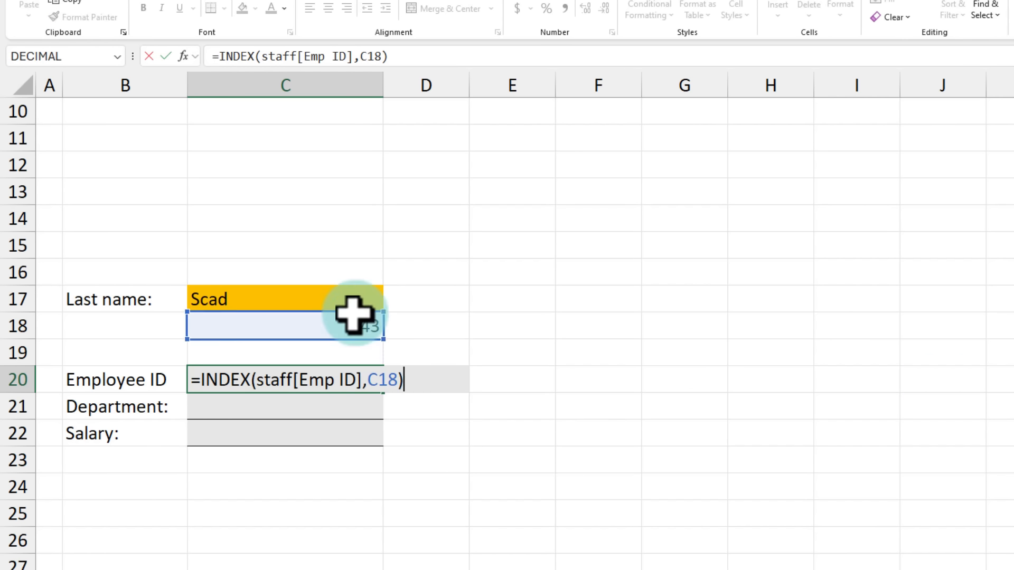
drag(369, 381, 404, 381)
key(BackSpace)
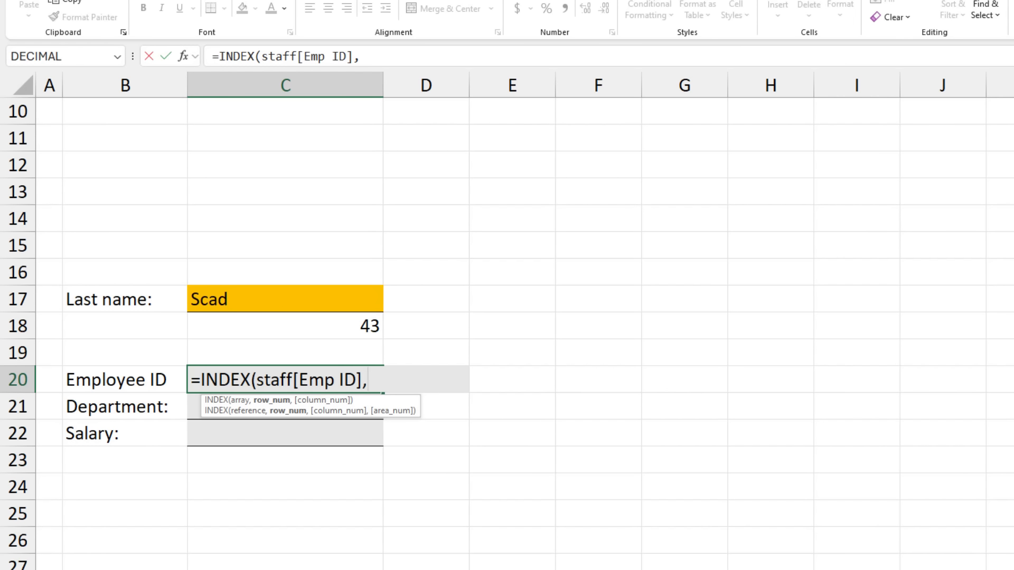
text(matc)
key(Tab)
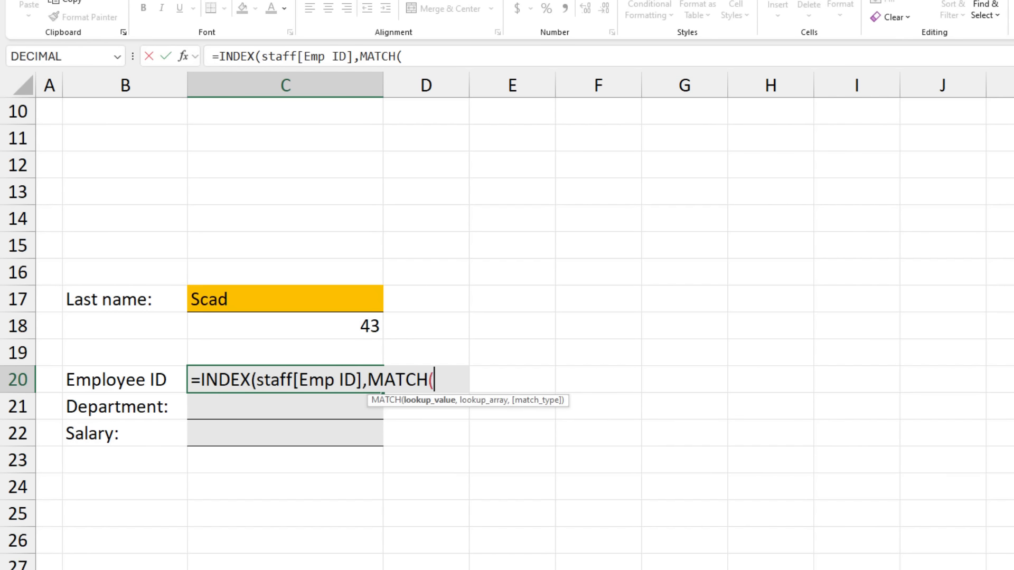
click(293, 299)
text(,staf)
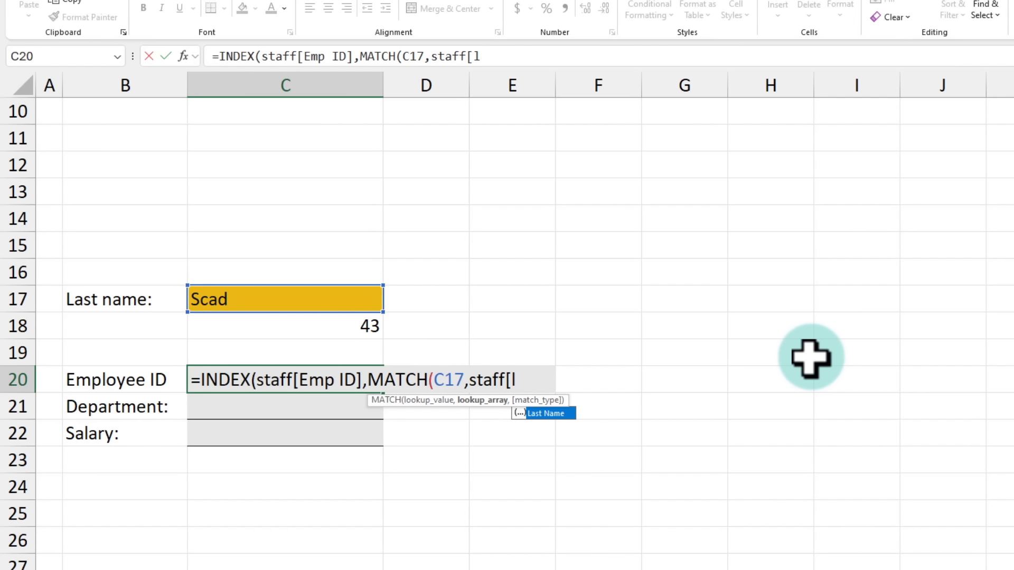
text(f[l)
key(Tab)
text(],)
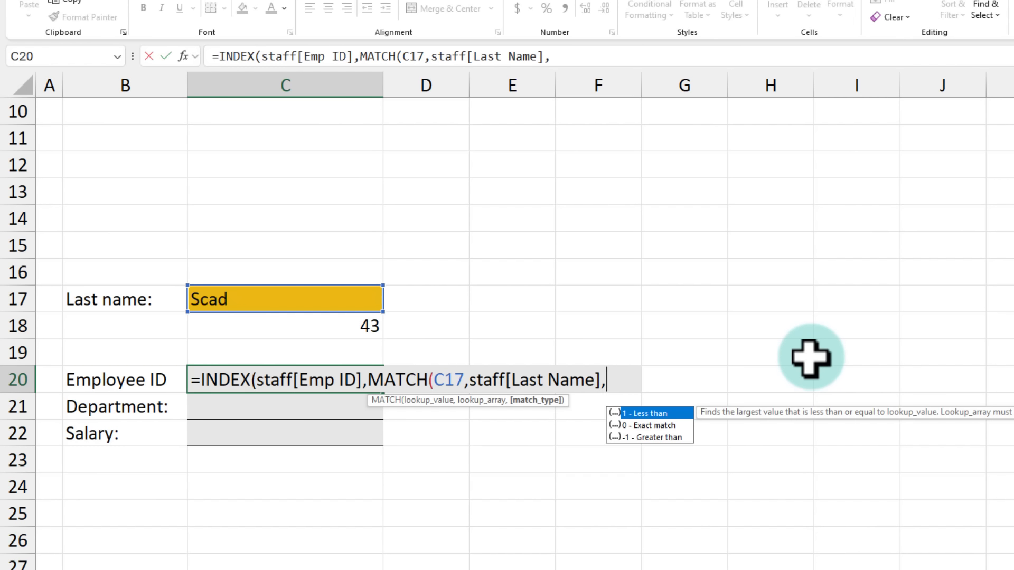
text(0)))
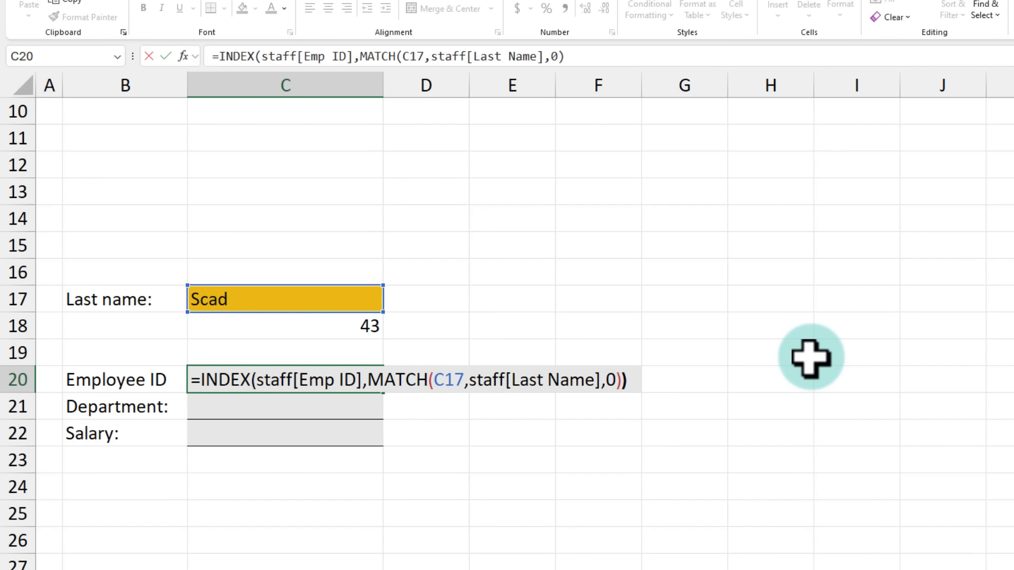
key(ctrl+Return)
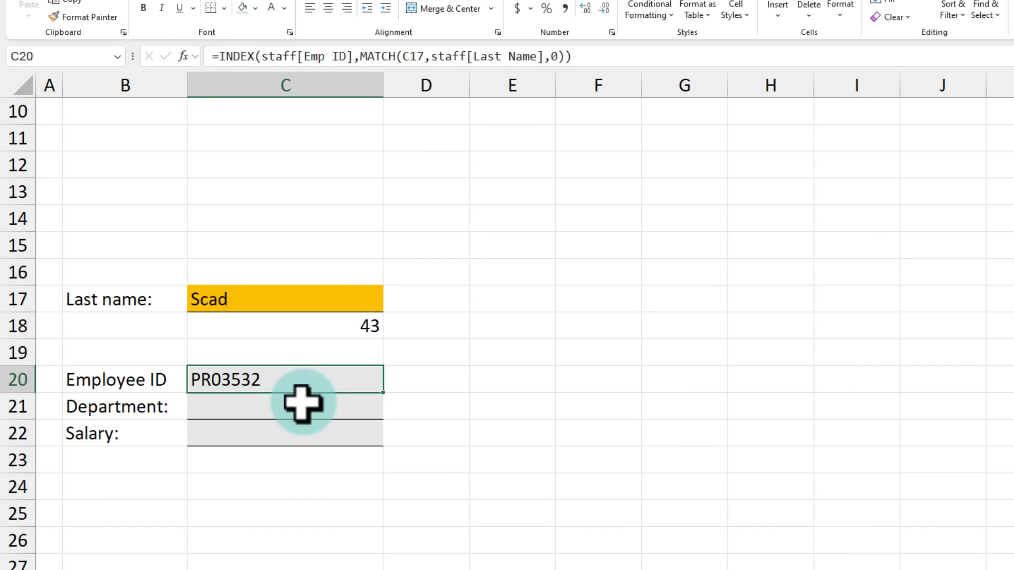
Reuse C20's formula in C21 with the Department column, as =INDEX(staff[Department],MATCH(C17,staff[Last Name],0)).
click(261, 406)
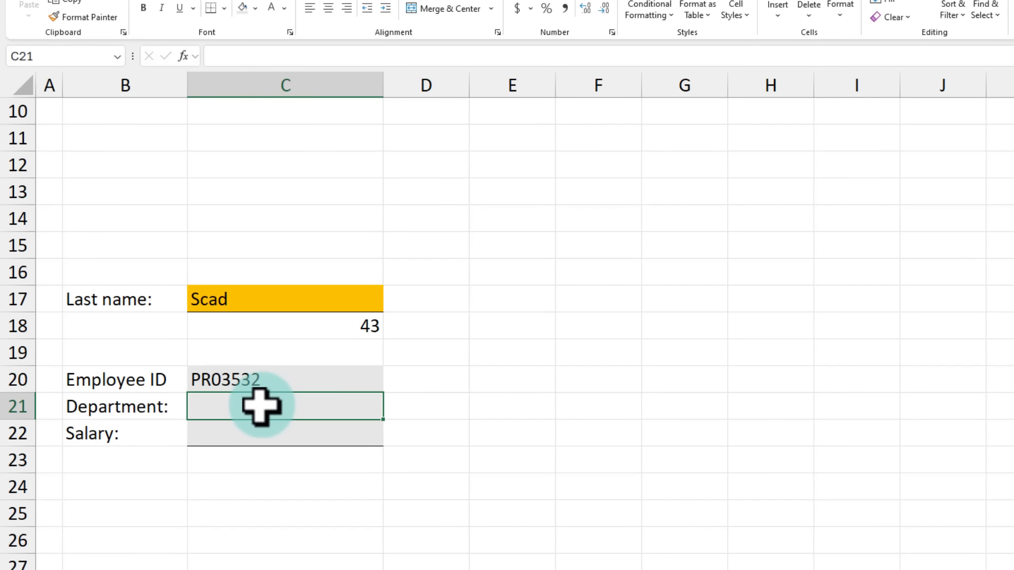
click(296, 379)
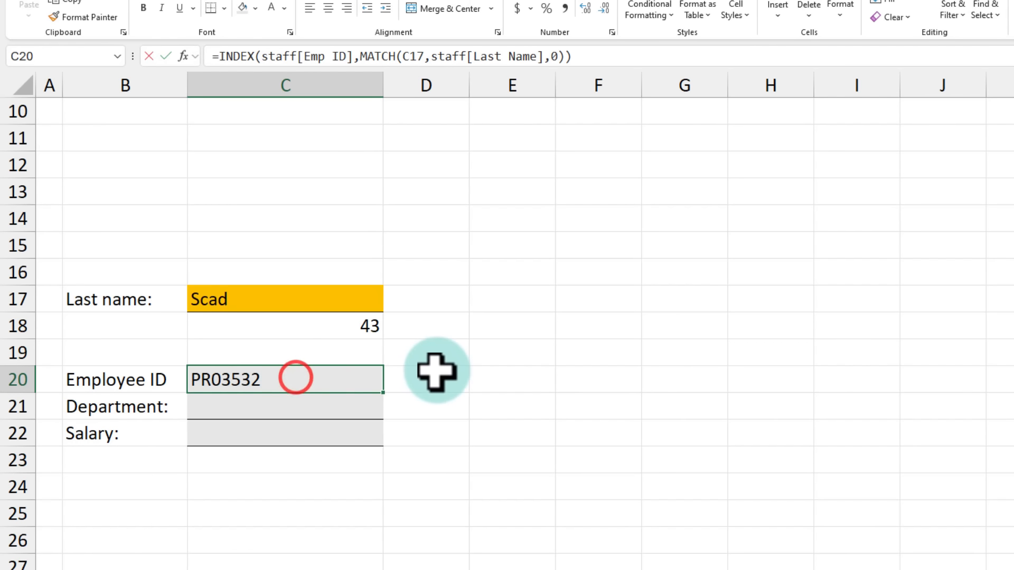
key(F2)
drag(627, 380, 148, 389)
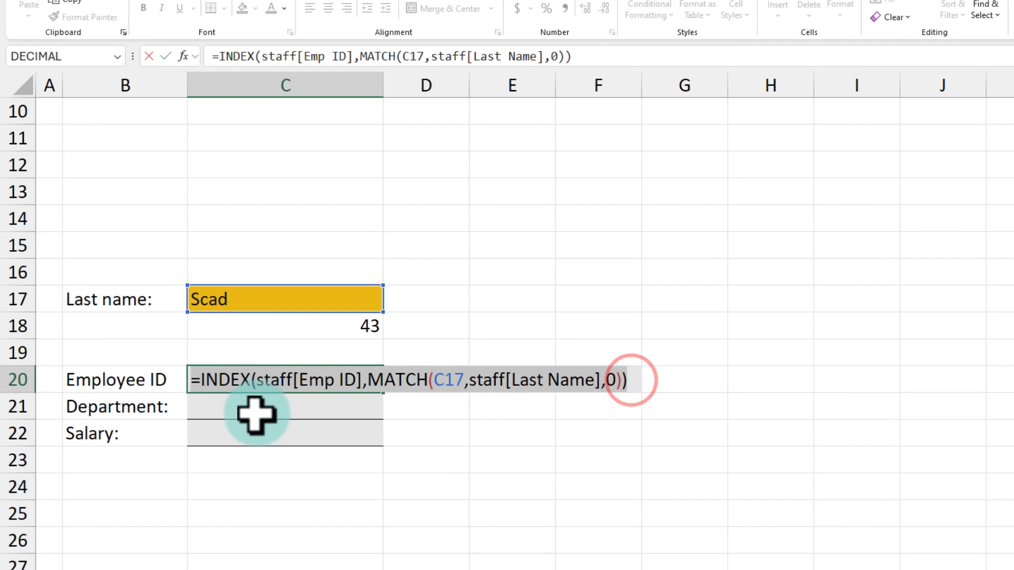
key(ctrl+c)
key(Return)
double_click(281, 408)
key(ctrl+v)
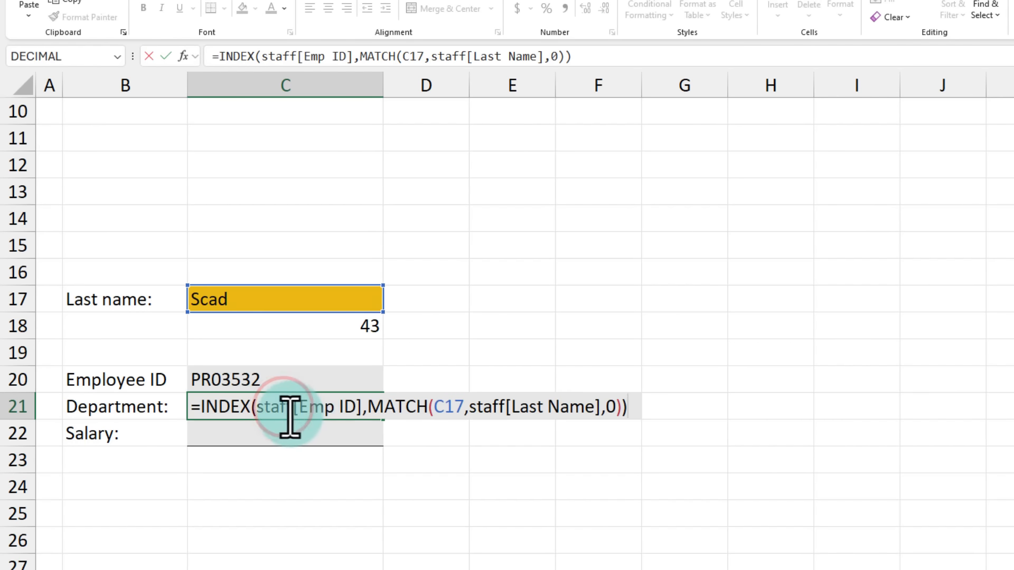
drag(299, 407, 356, 407)
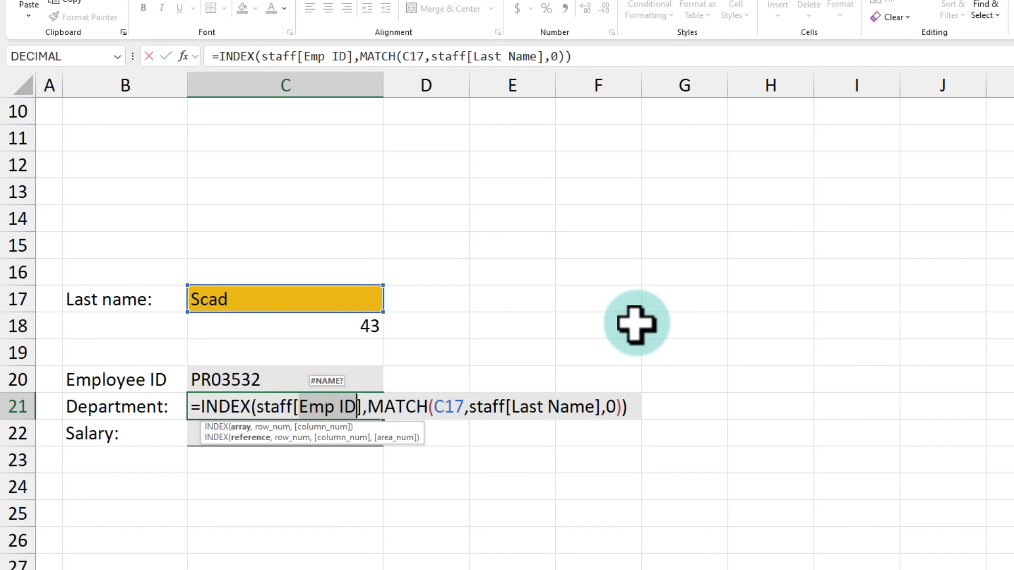
text(de)
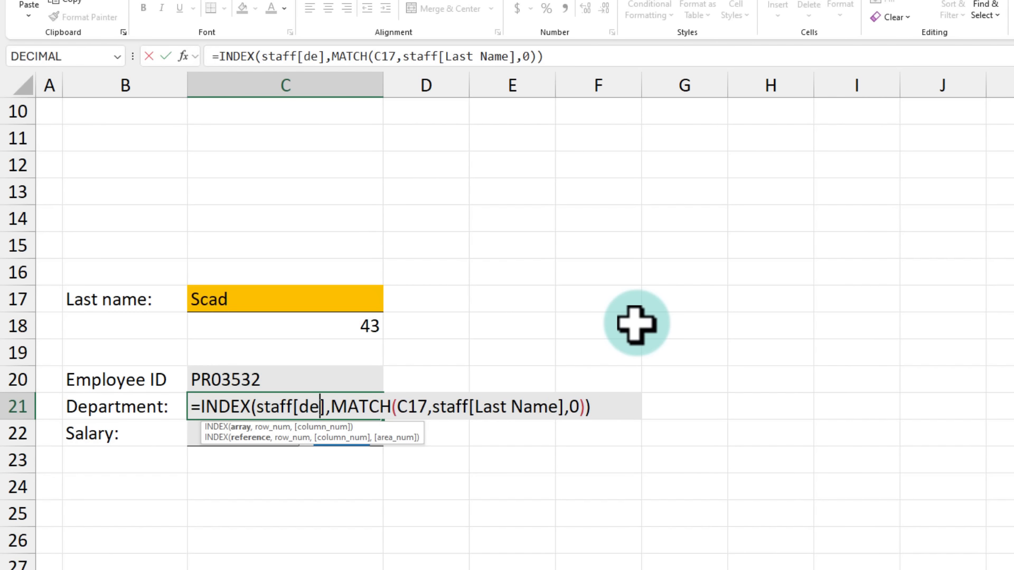
key(Tab)
key(ctrl+Return)
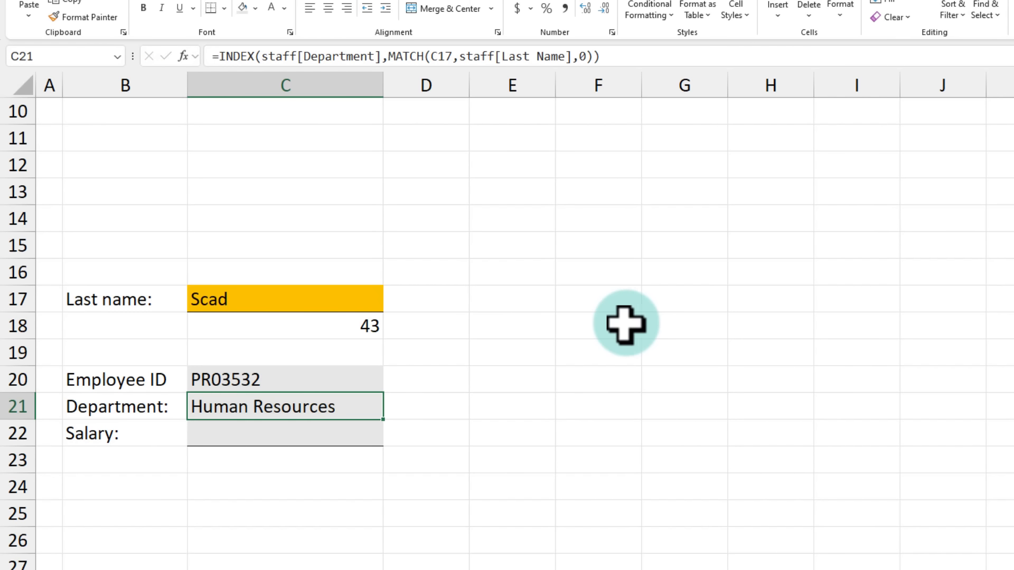
Enter =INDEX(staff[Salary],MATCH(C17,staff[Last Name],0)) in C22, and left-align C20:C22 with the salary formatted as currency.
double_click(310, 442)
key(ctrl+v)
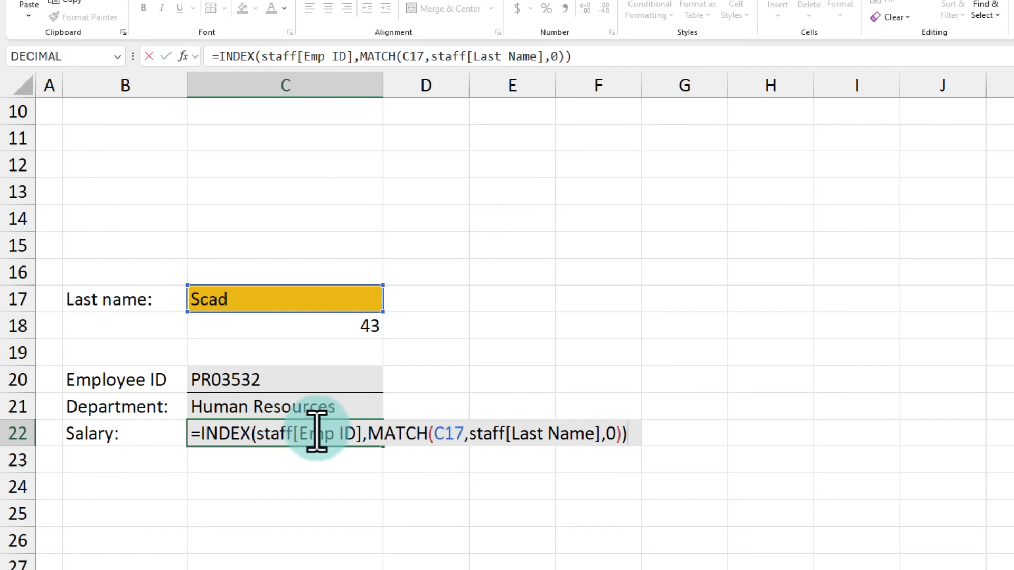
drag(299, 434, 356, 434)
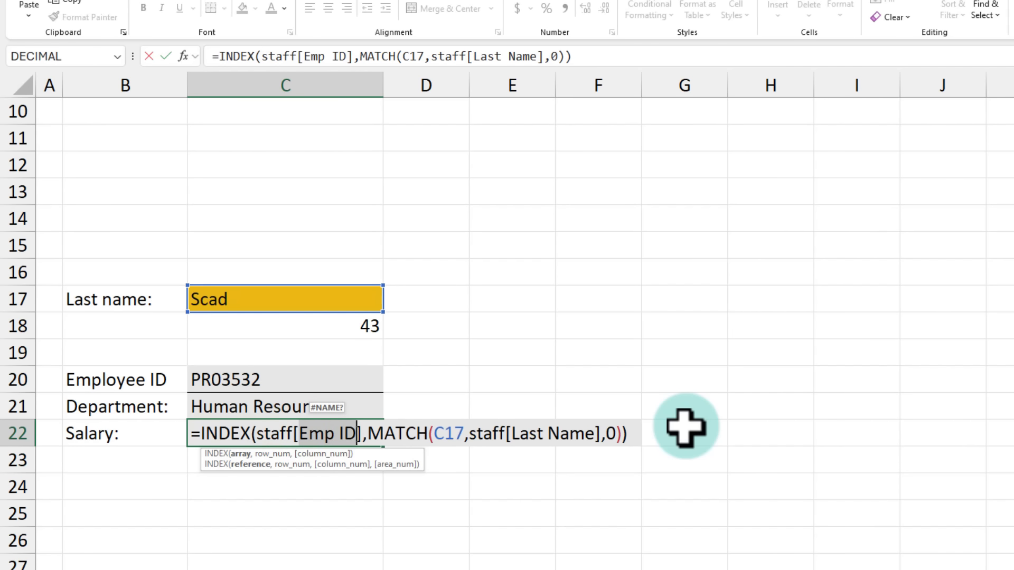
text(sa)
key(Tab)
key(ctrl+Return)
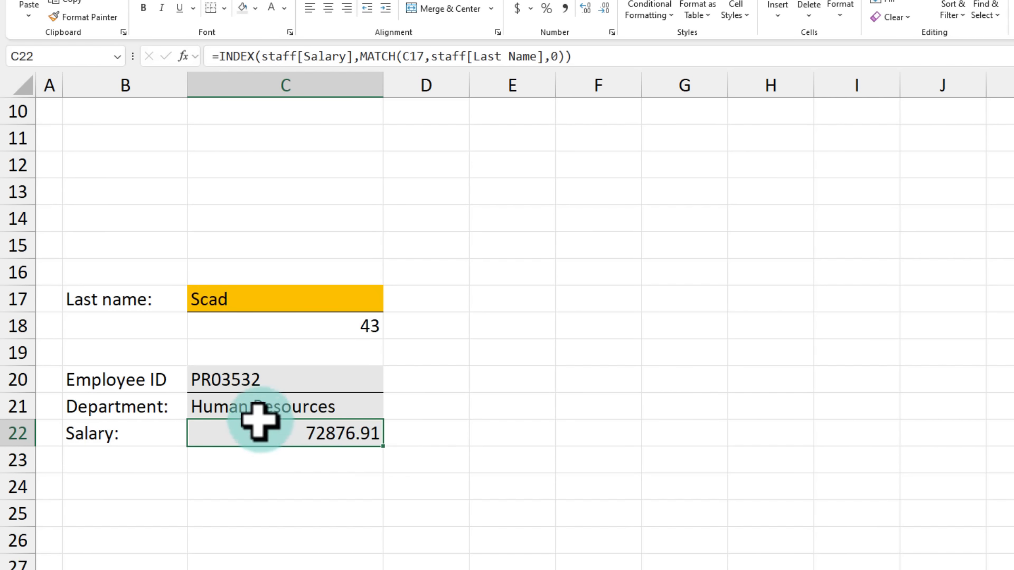
drag(270, 378, 276, 439)
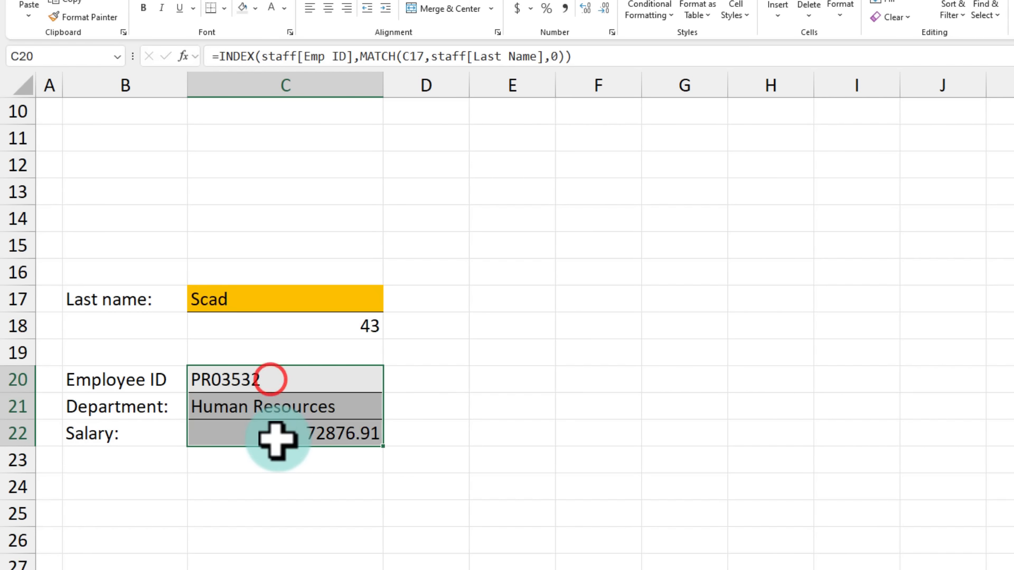
click(447, 229)
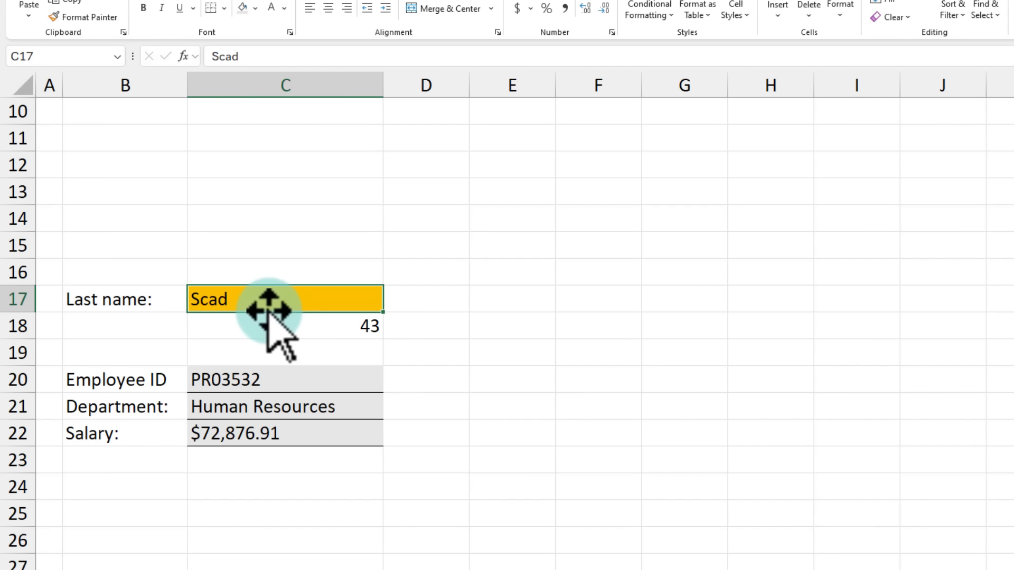
Test the lookup with a last name missing from the staff table in C17, check C20:C22, and undo the entry.
text(Khan)
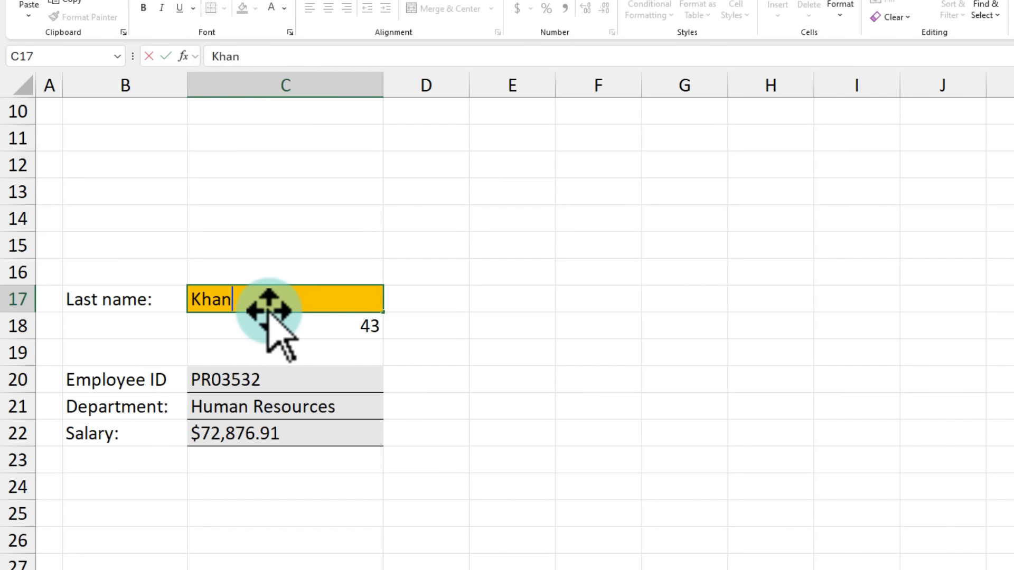
key(ctrl+Return)
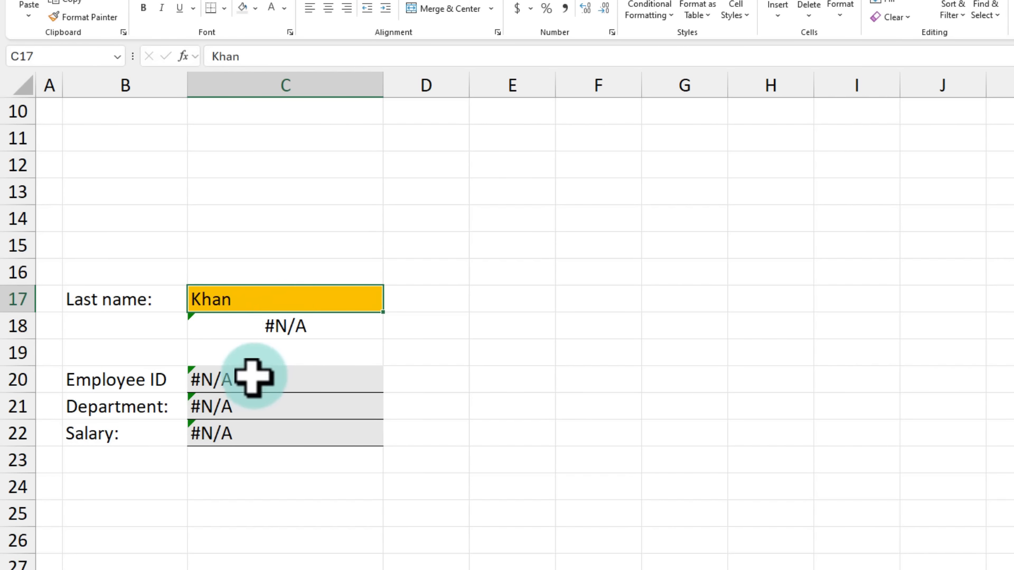
drag(254, 376, 256, 444)
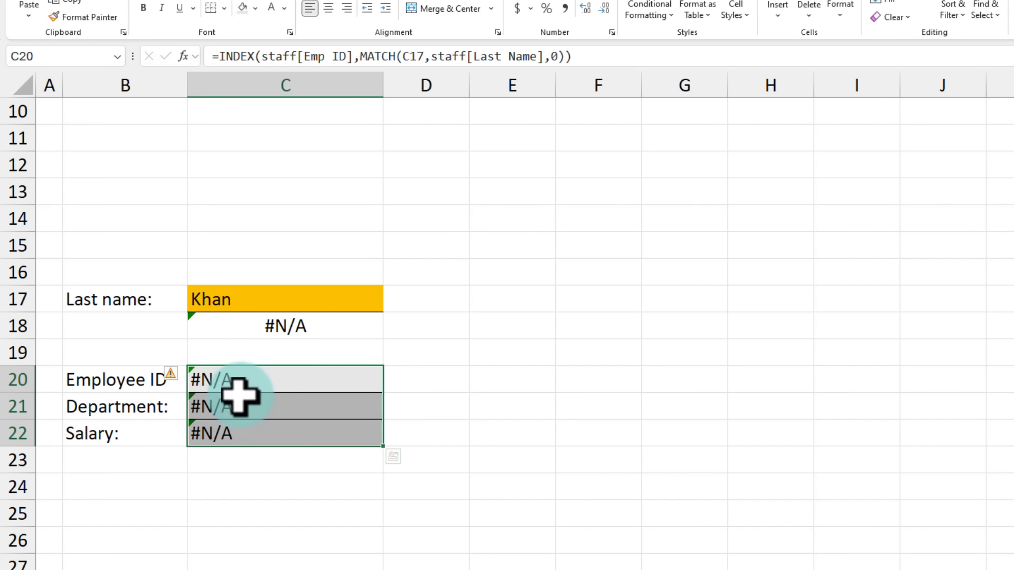
key(ctrl+z)
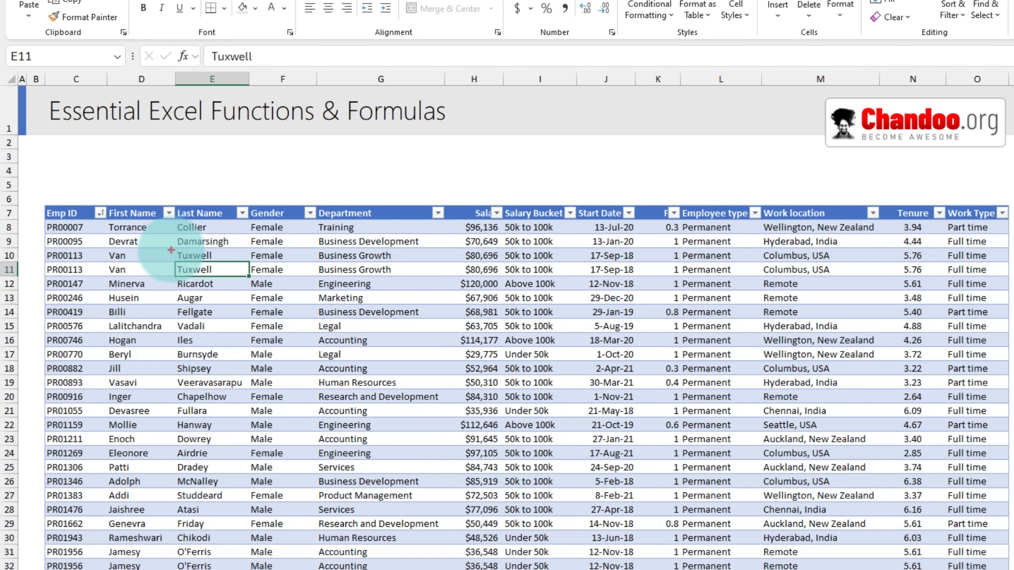
Set the salary in H11, the second of the two duplicate employee records in the staff table, to 85000.
drag(170, 250, 229, 279)
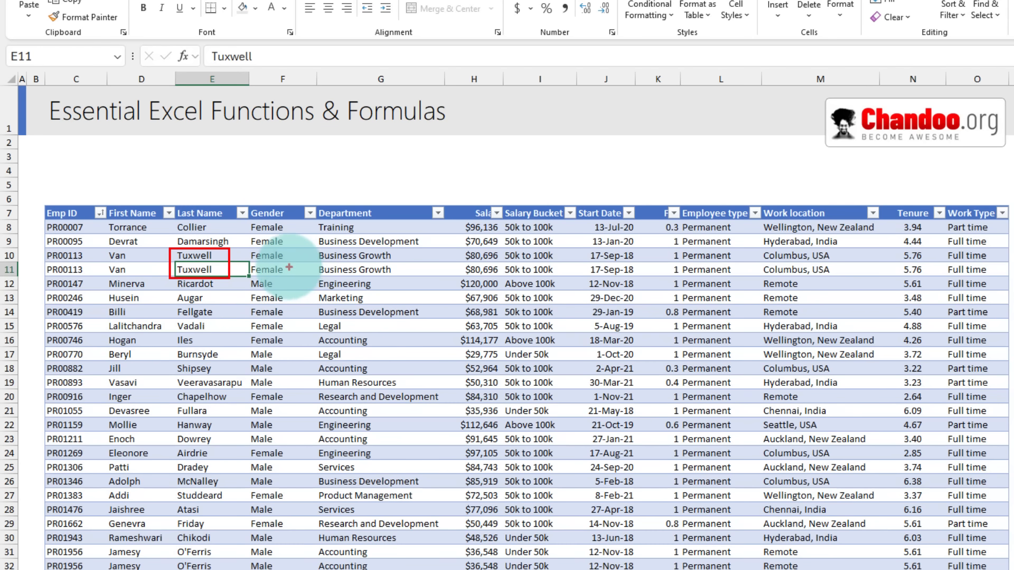
drag(454, 251, 504, 276)
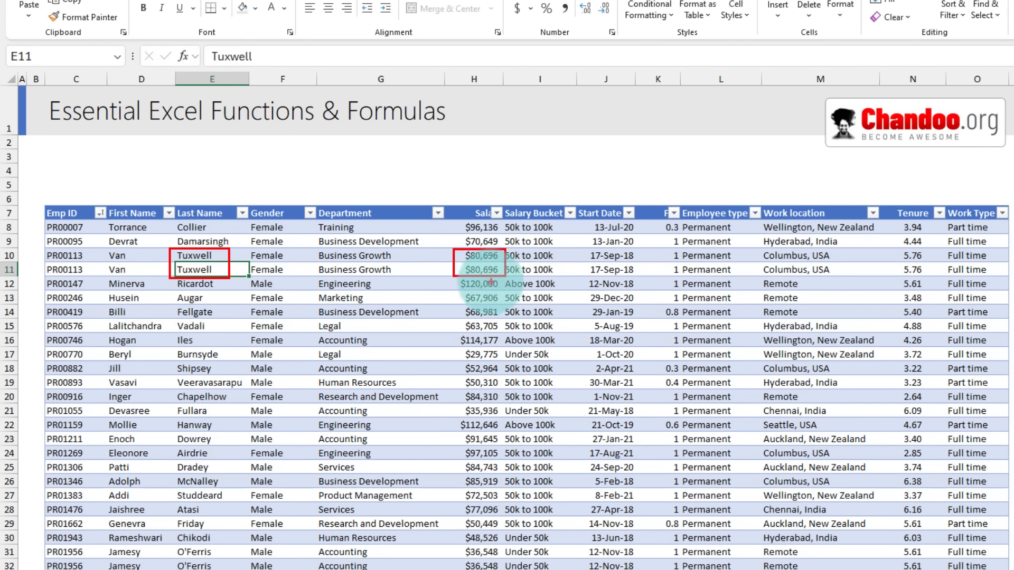
click(486, 270)
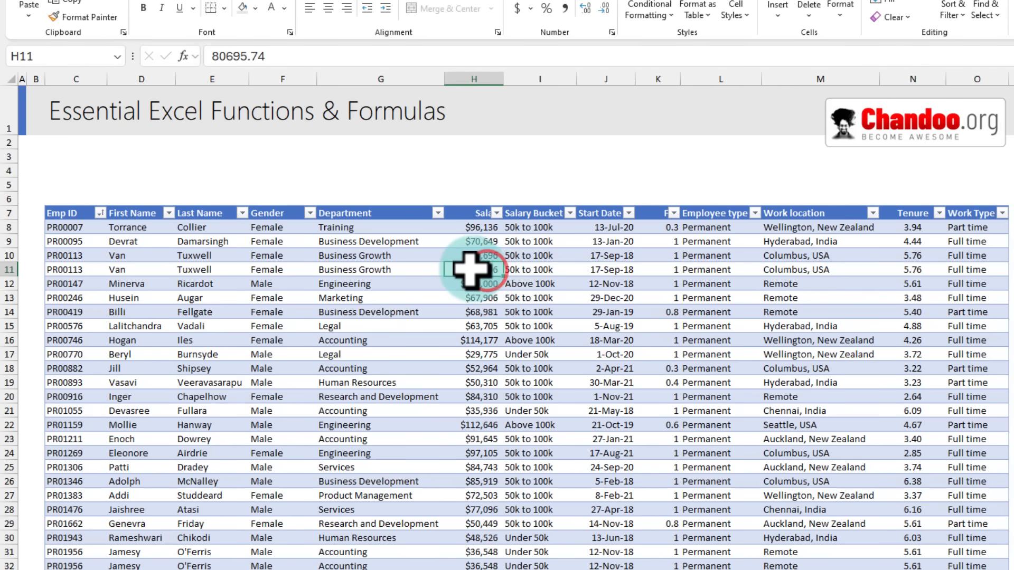
click(12, 270)
click(485, 270)
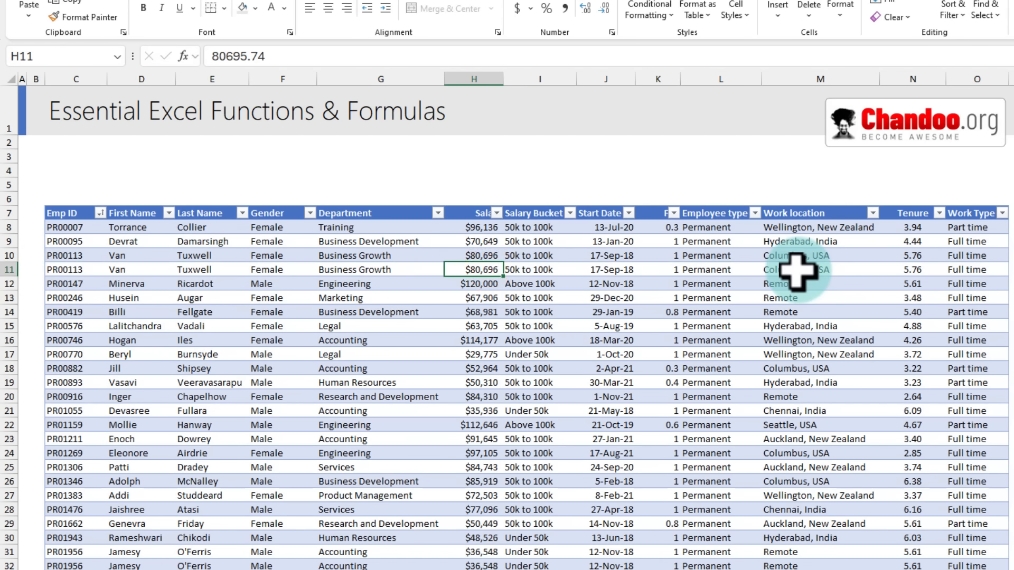
text(85000)
key(ctrl+Return)
drag(475, 255, 522, 275)
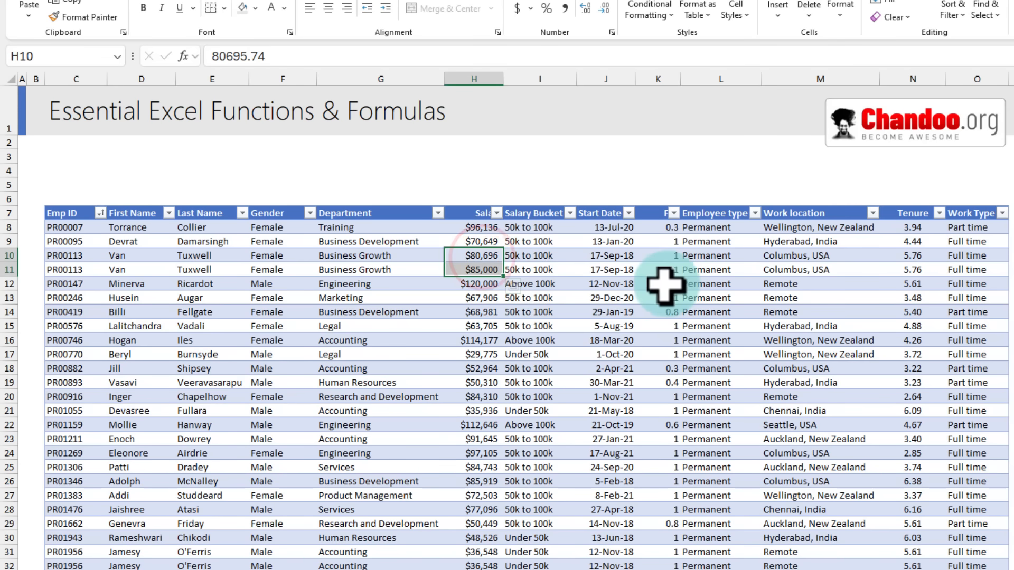
Test the lookup by entering the duplicate records' last name in C17, and check the returned details in C20:C22.
click(194, 257)
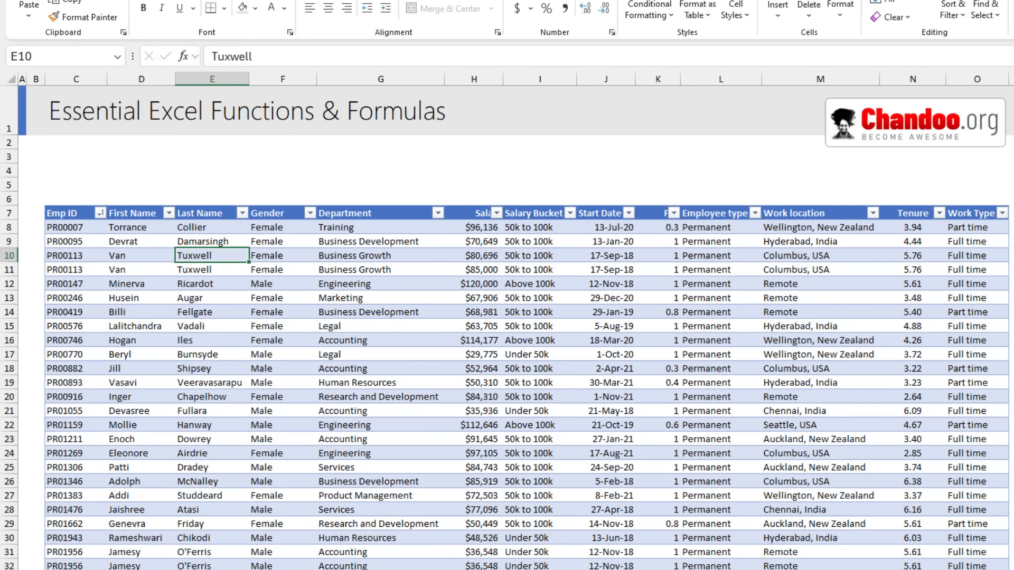
click(268, 304)
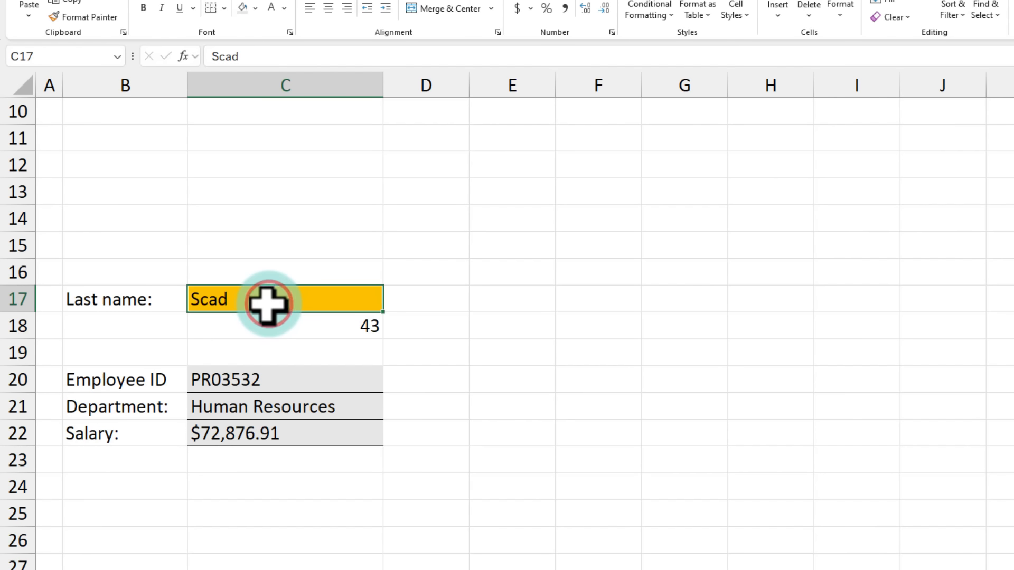
text(T)
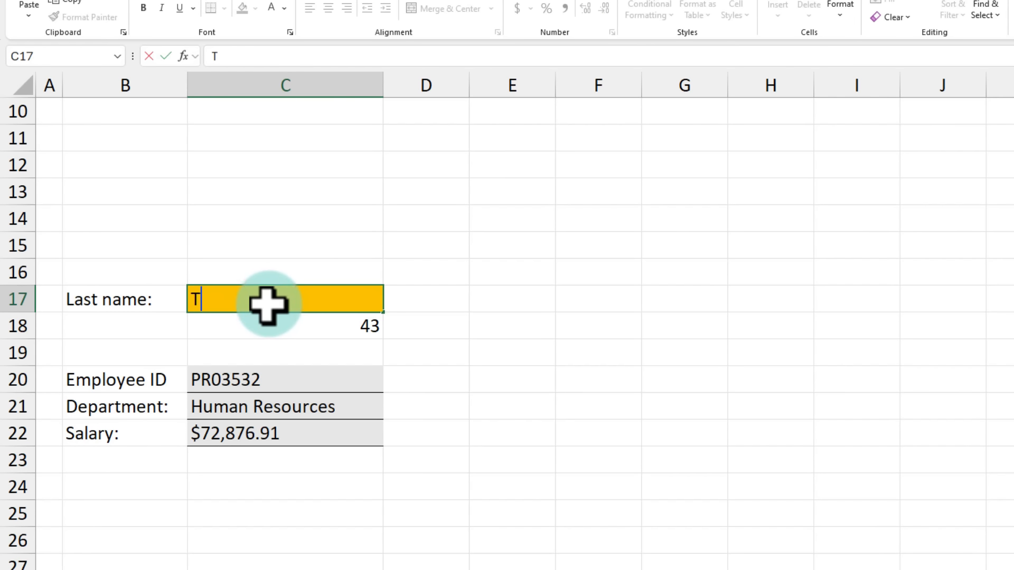
text(uxwell)
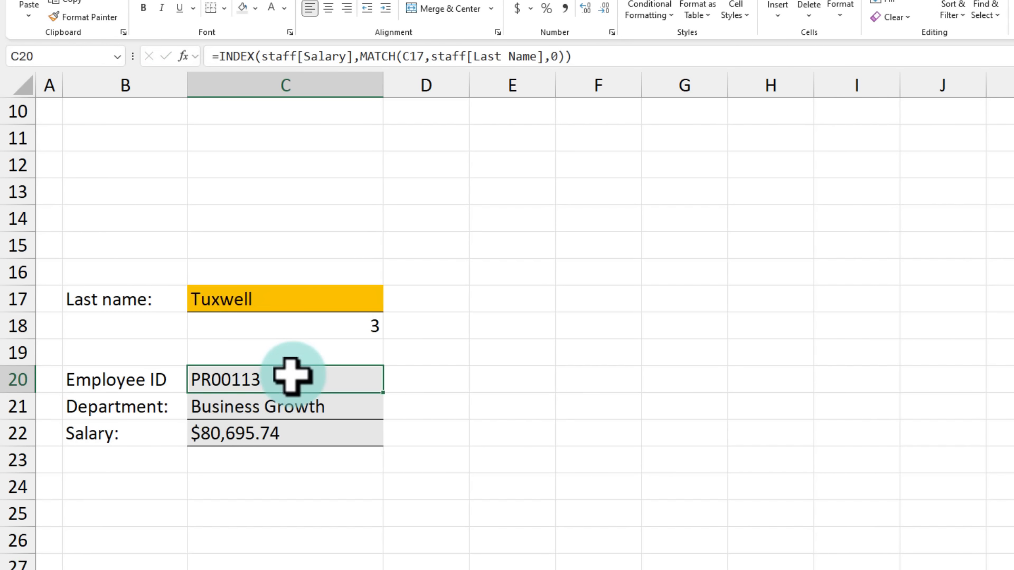
drag(287, 376, 294, 437)
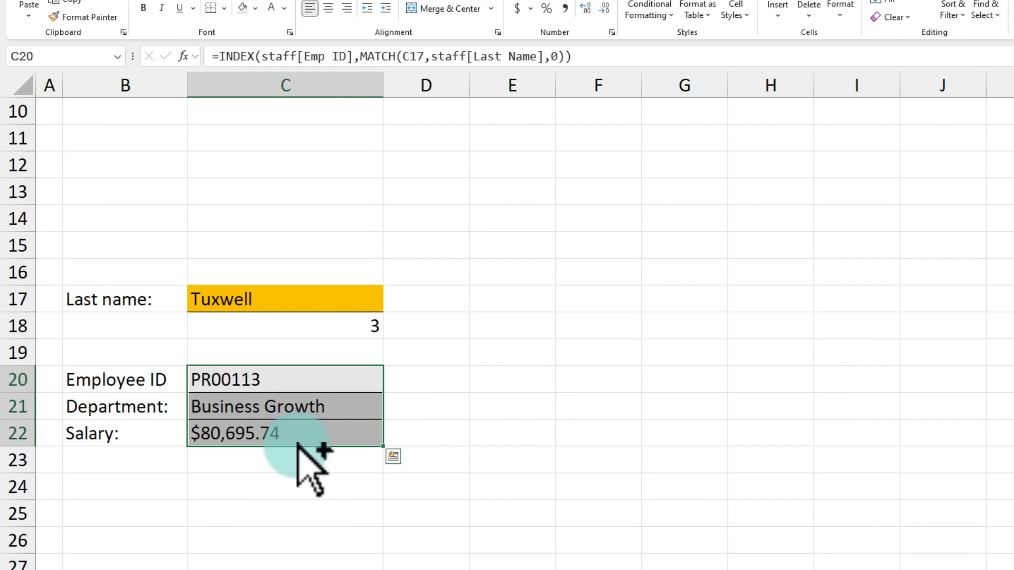
key(ctrl+2)
drag(188, 422, 283, 444)
key(Escape)
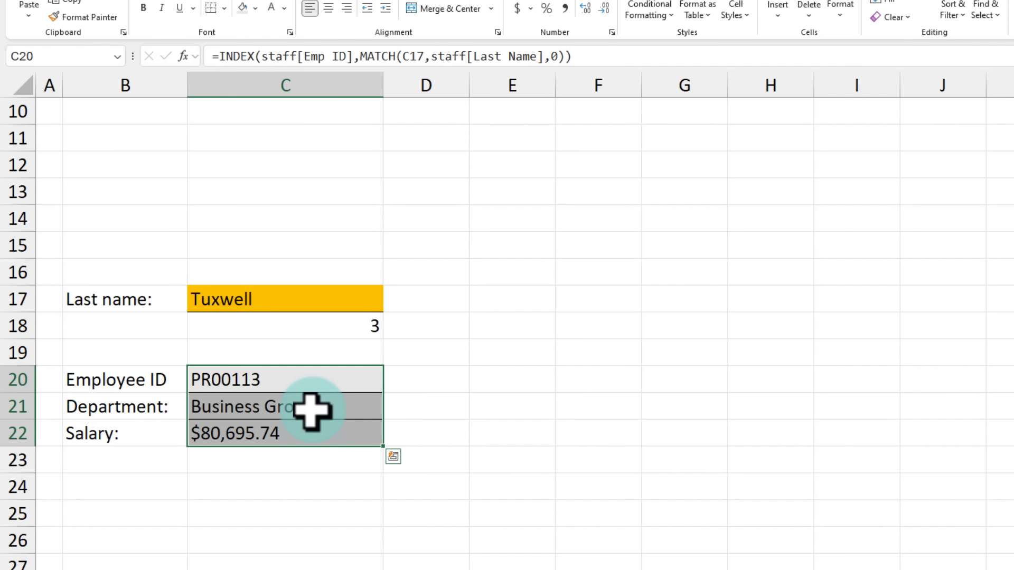
click(489, 297)
click(277, 290)
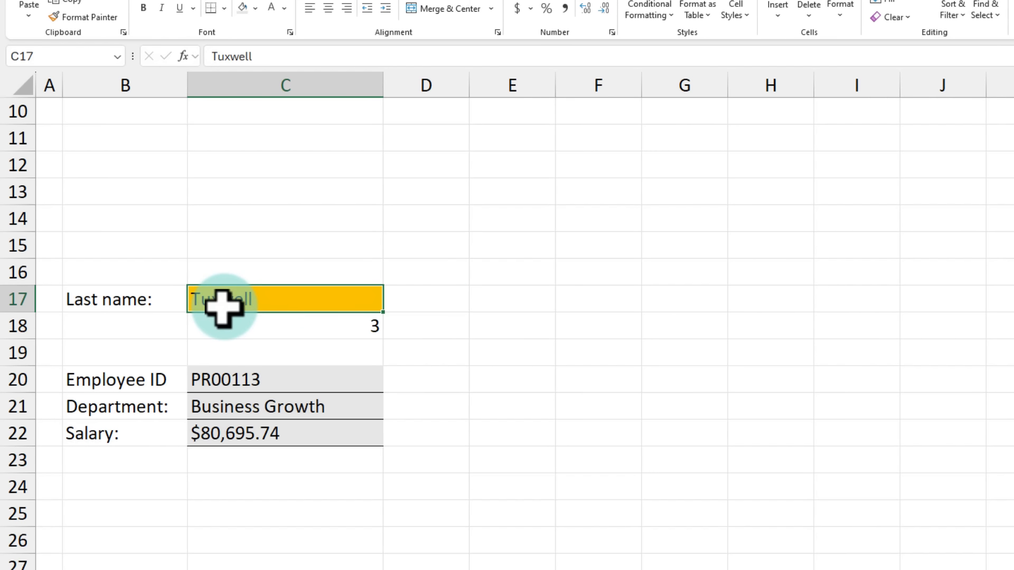
drag(274, 380, 277, 429)
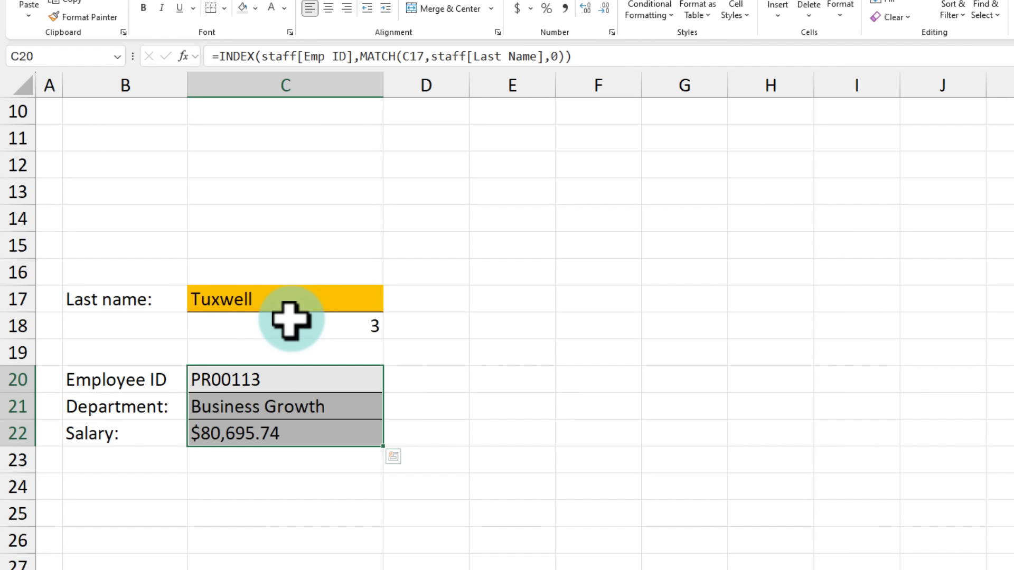
click(295, 275)
click(293, 301)
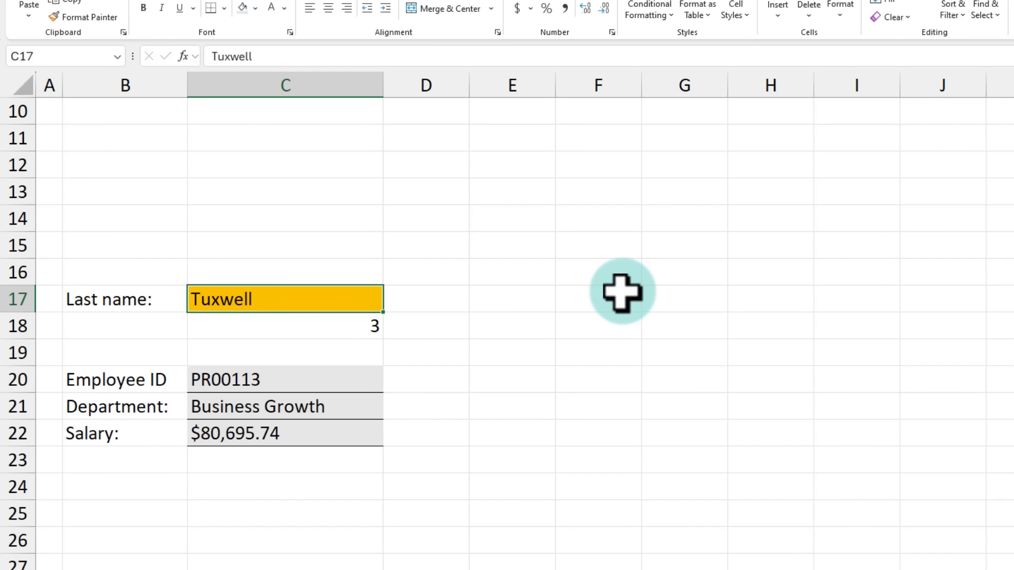
scroll(308, 458, down, 1)
scroll(306, 458, up, 1)
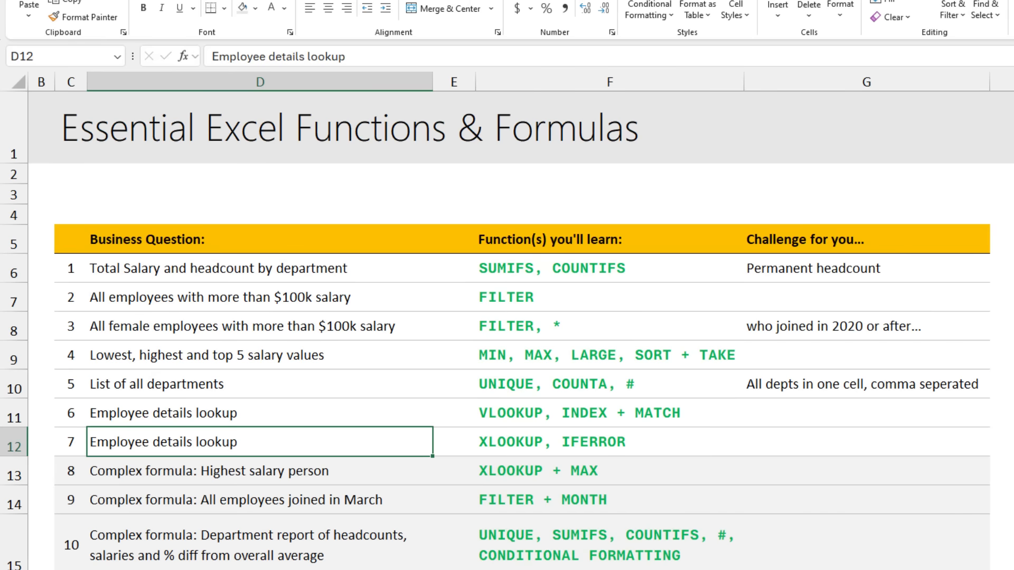
Review the functions listed in F11:F12 for the two employee details lookup questions.
click(510, 443)
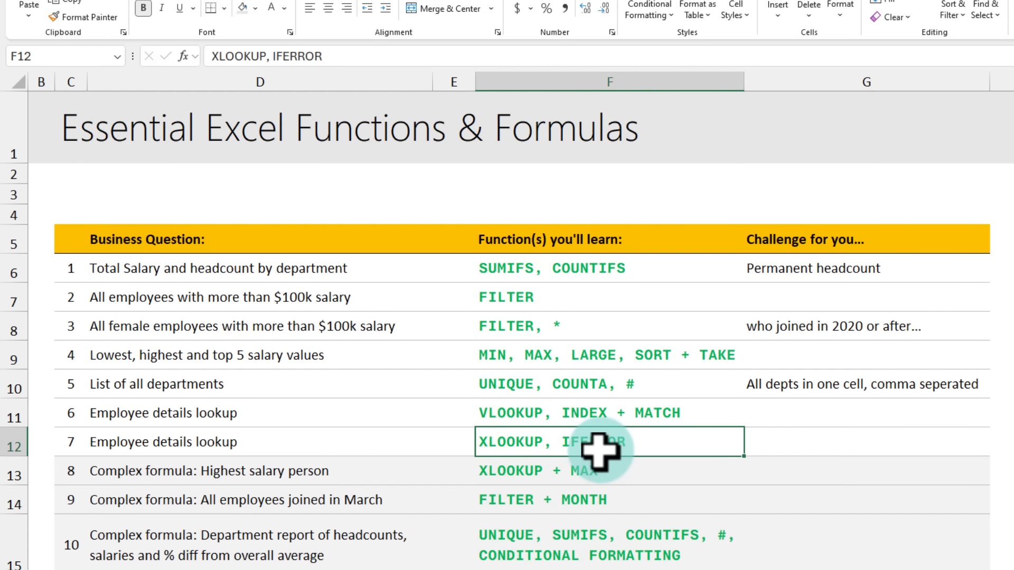
click(515, 416)
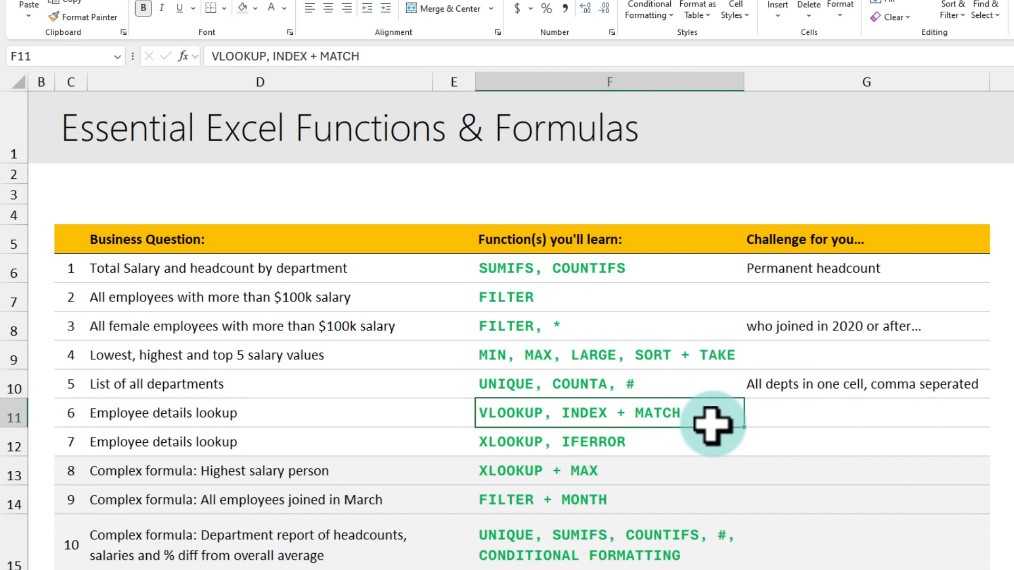
click(514, 441)
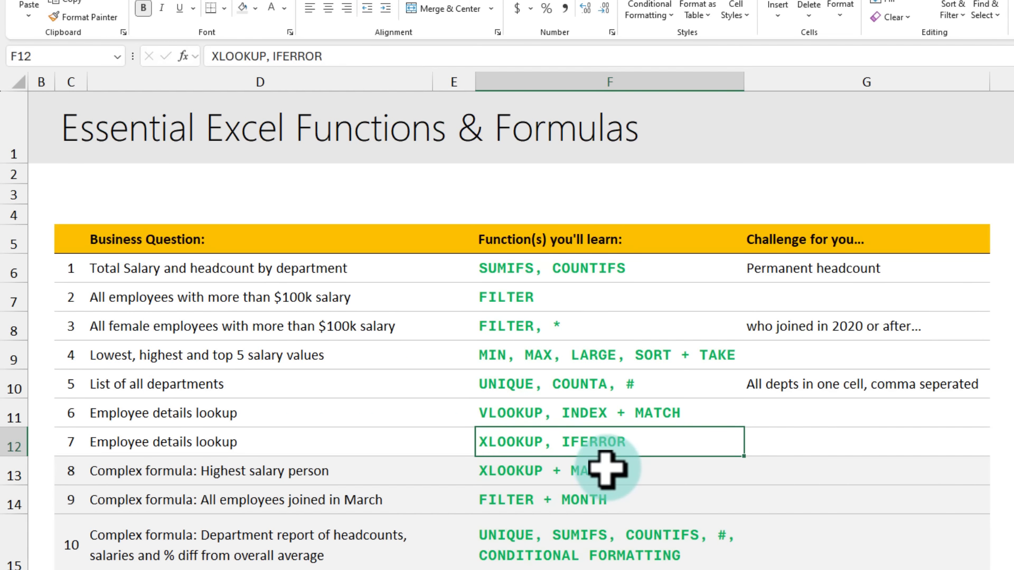
drag(525, 414, 639, 446)
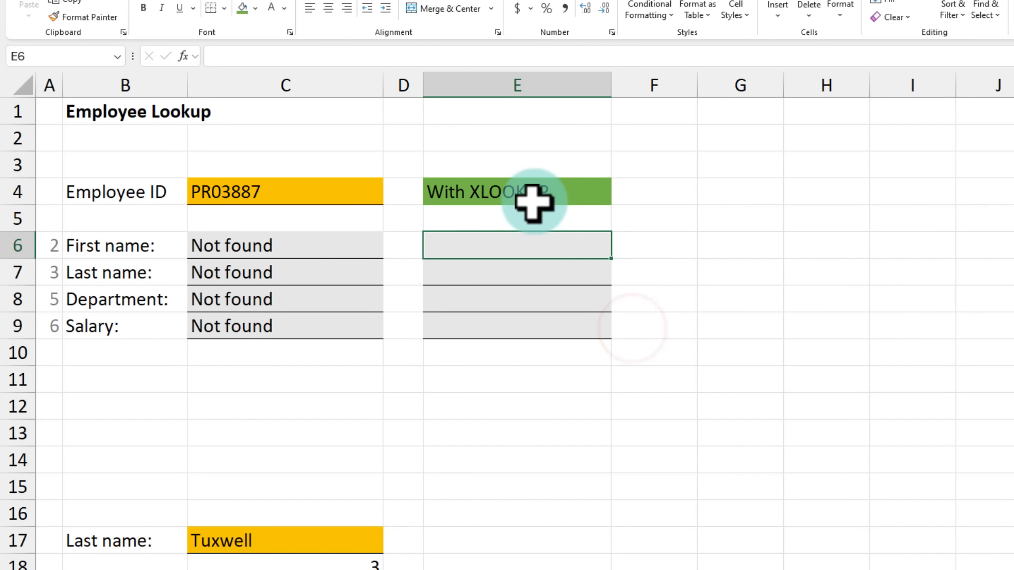
Change the last digit of the employee ID in C4 of the Employee Lookup sheet to 6.
click(528, 191)
drag(512, 240, 516, 319)
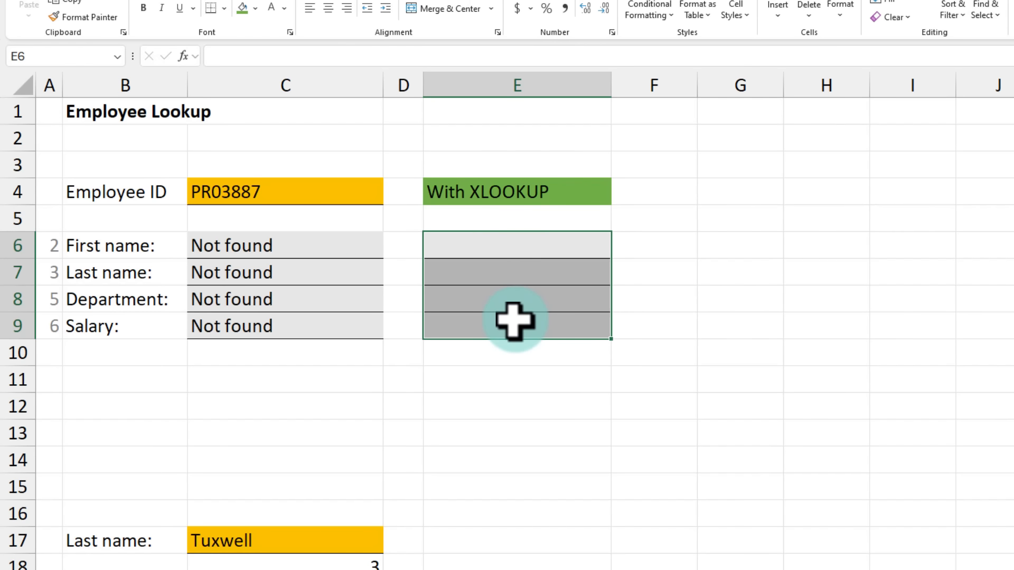
click(263, 190)
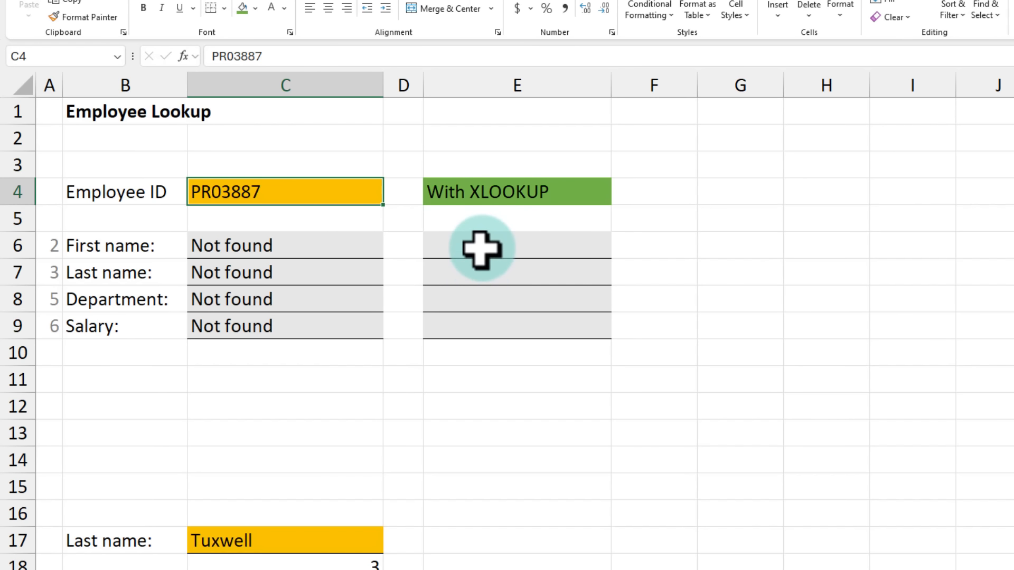
drag(481, 247, 499, 334)
double_click(279, 188)
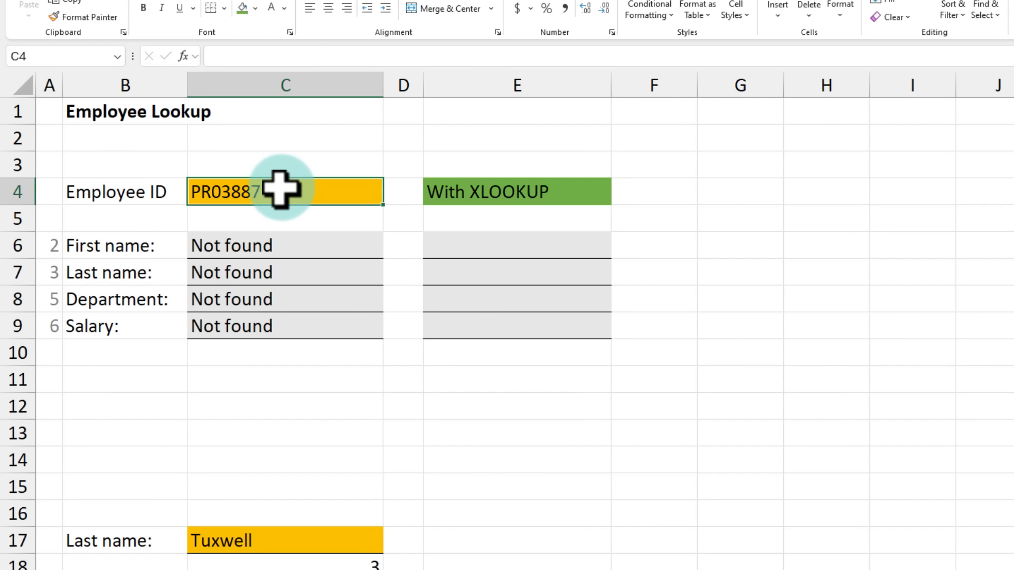
text(6)
key(ctrl+Return)
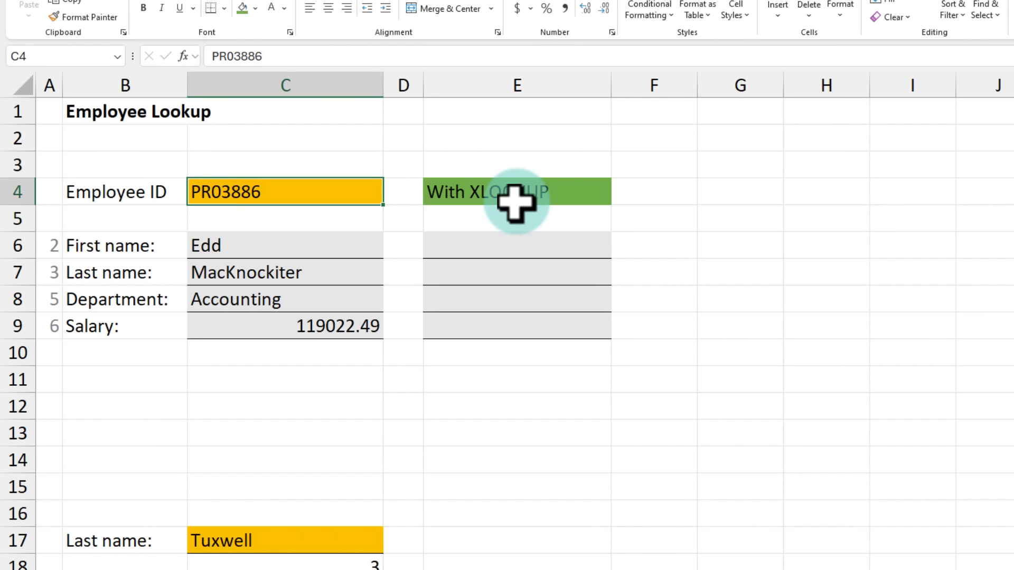
Build an XLOOKUP formula in E6 that finds C4 in staff[Emp ID] and returns the staff table's First Name column.
drag(578, 247, 581, 332)
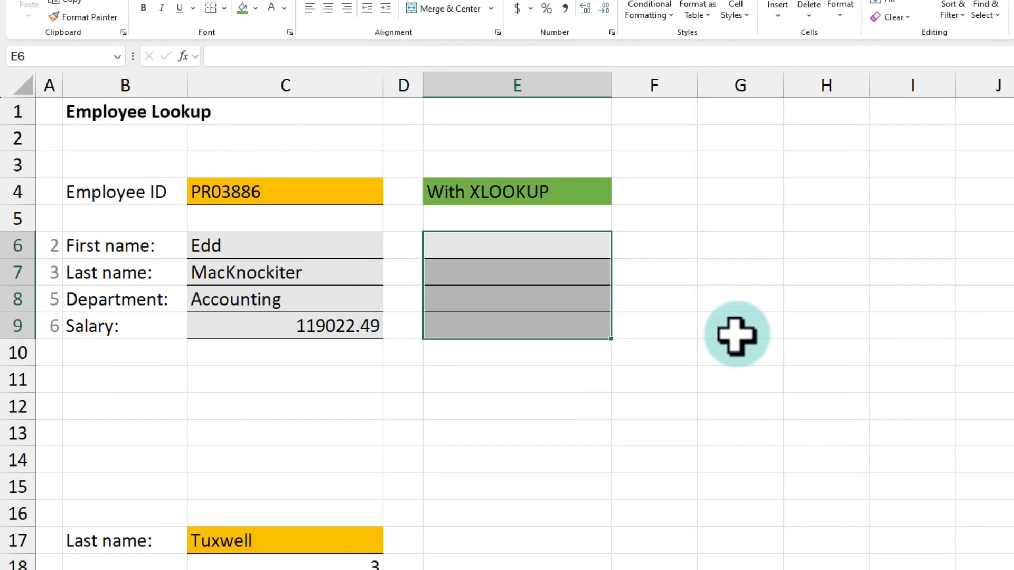
key(Up)
key(Down)
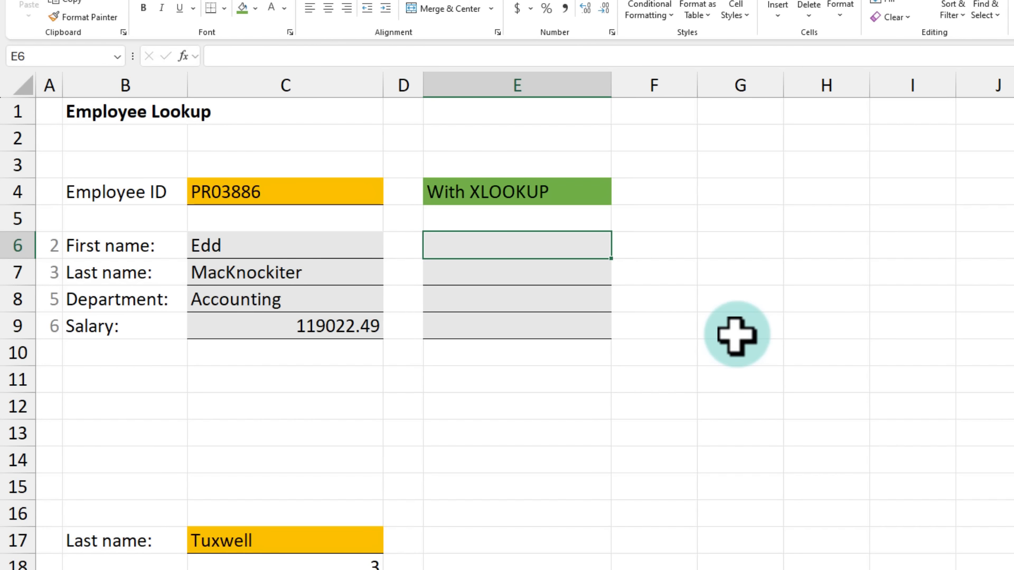
text(=xl)
key(Tab)
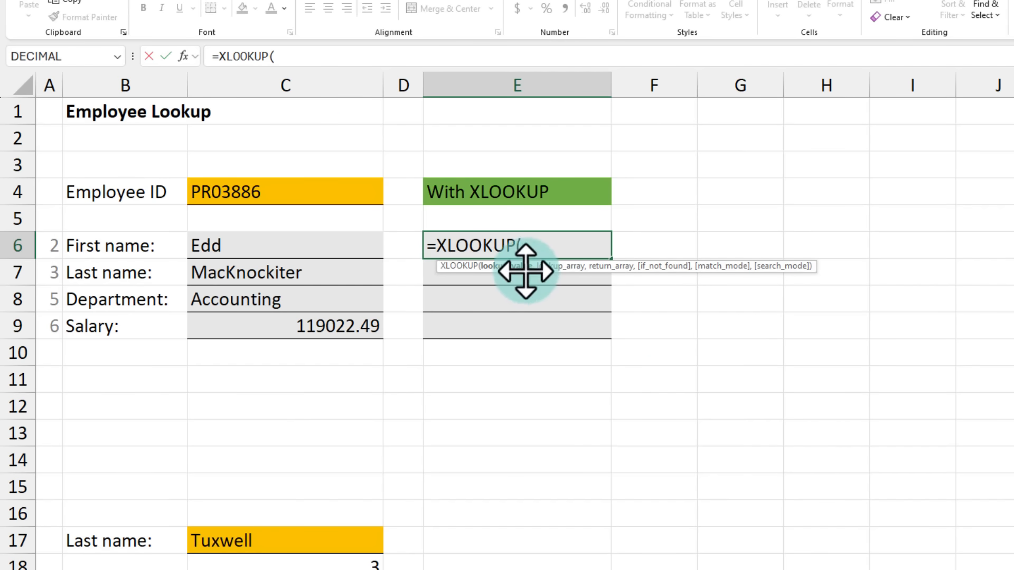
click(257, 197)
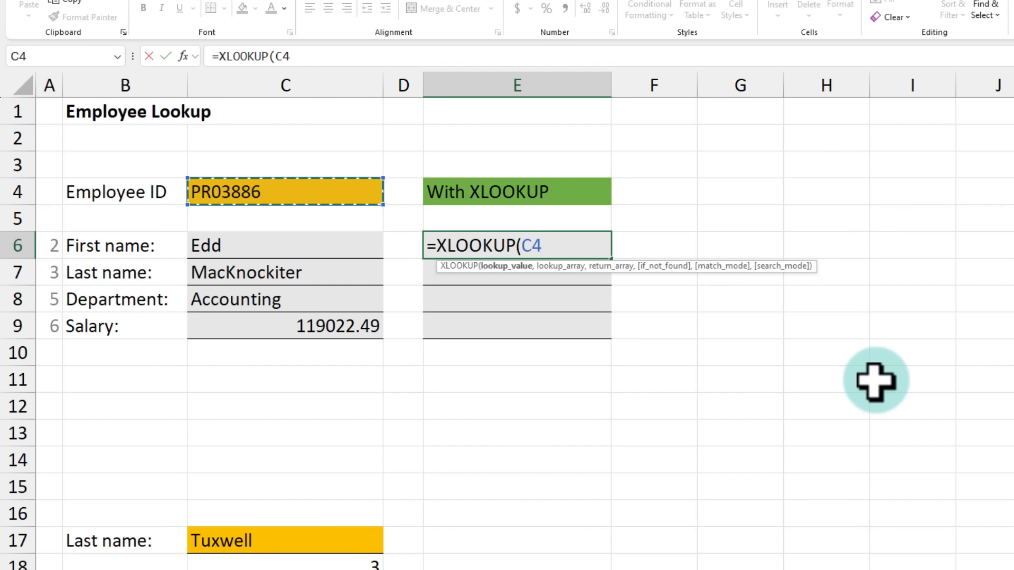
text(,)
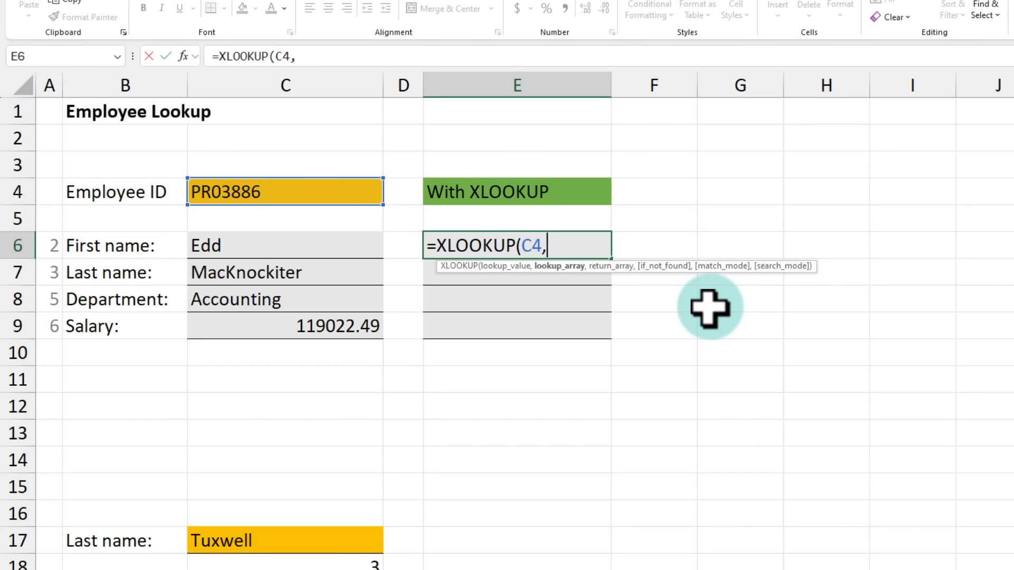
text(staff)
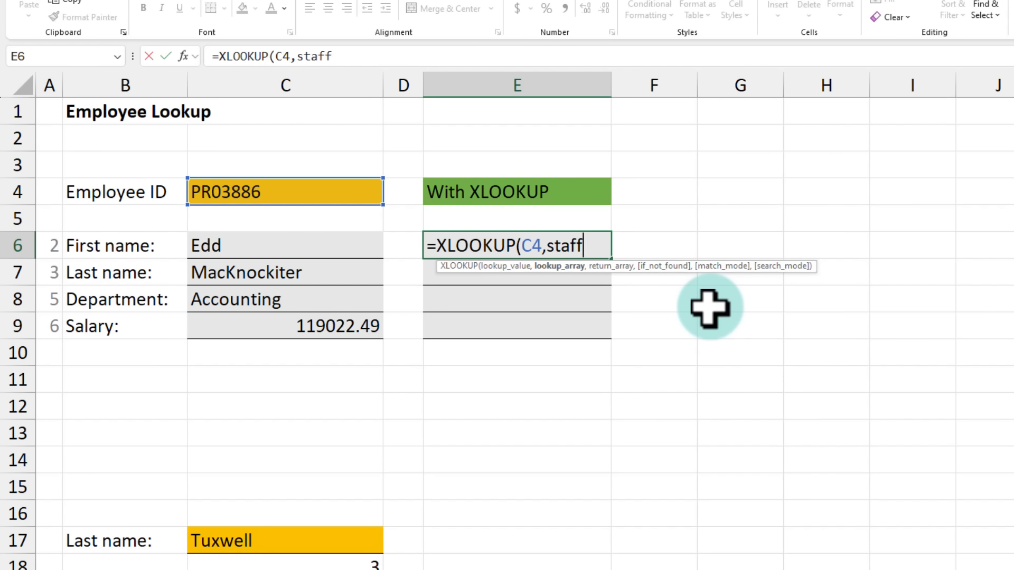
text([e)
key(Tab)
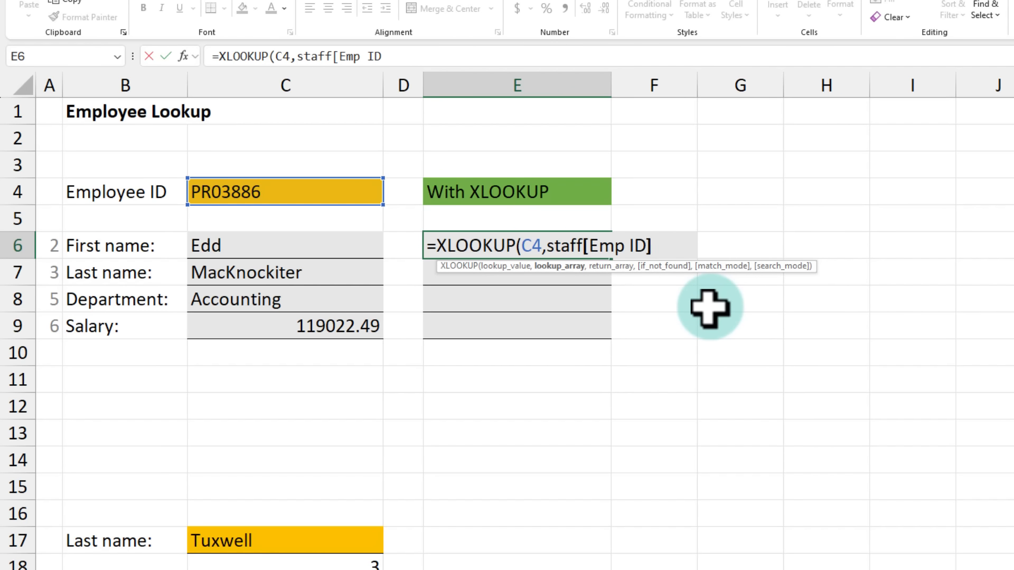
text(,)
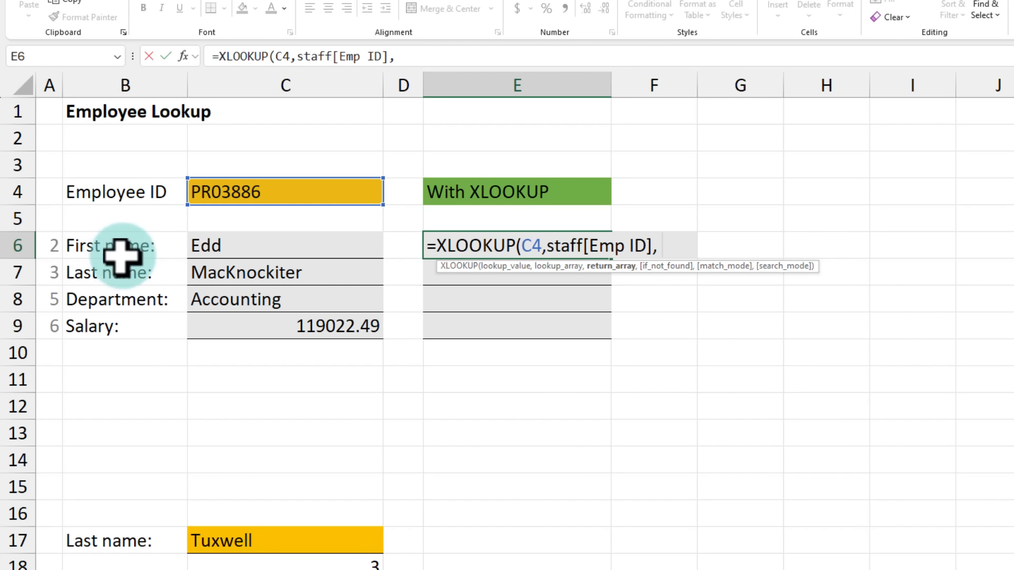
text(s)
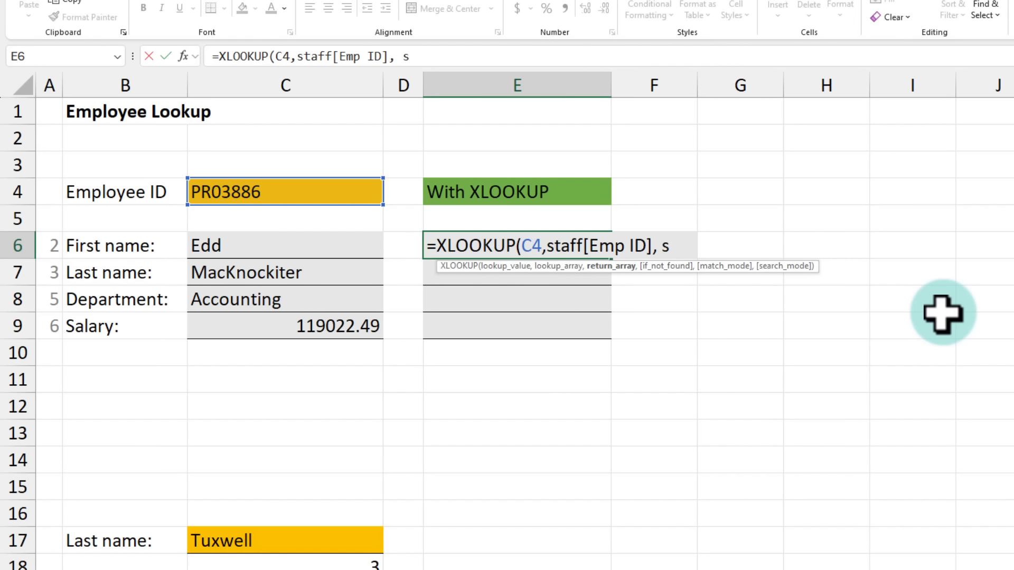
text(taff)
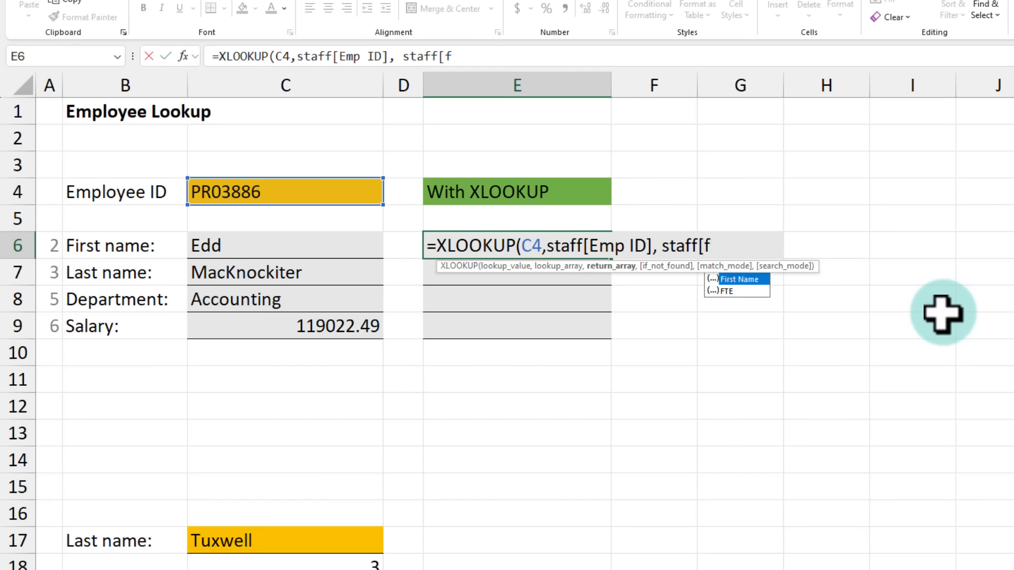
Complete the XLOOKUP formula in E6 with staff[First Name] as the return array and enter it.
text([f)
key(Tab)
text())
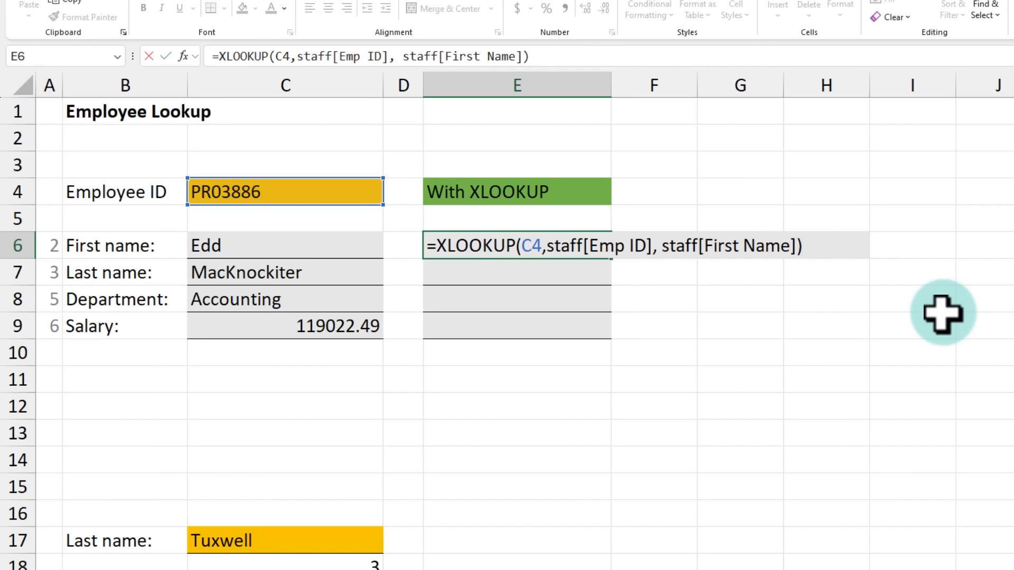
key(BackSpace)
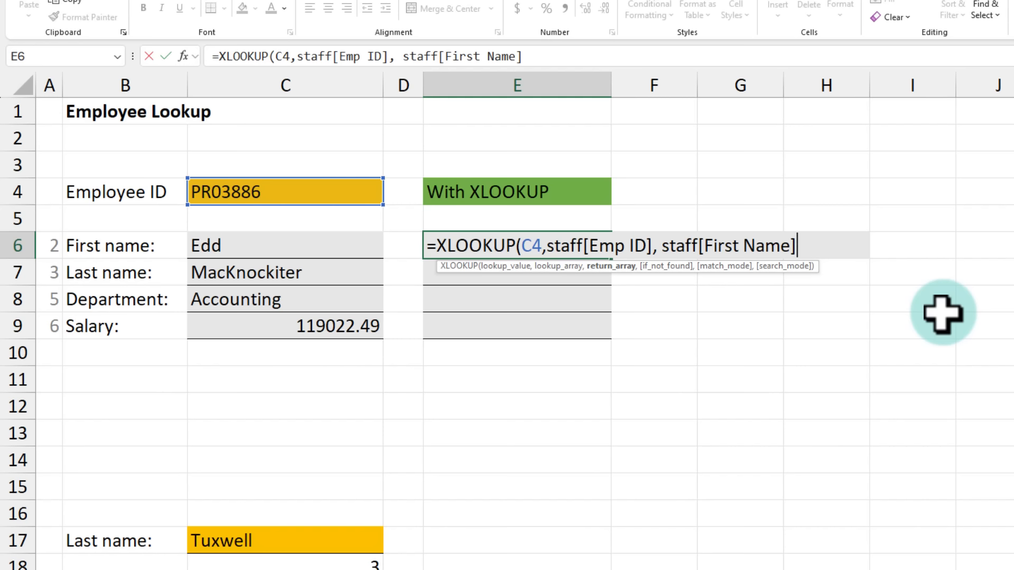
text())
key(ctrl+Return)
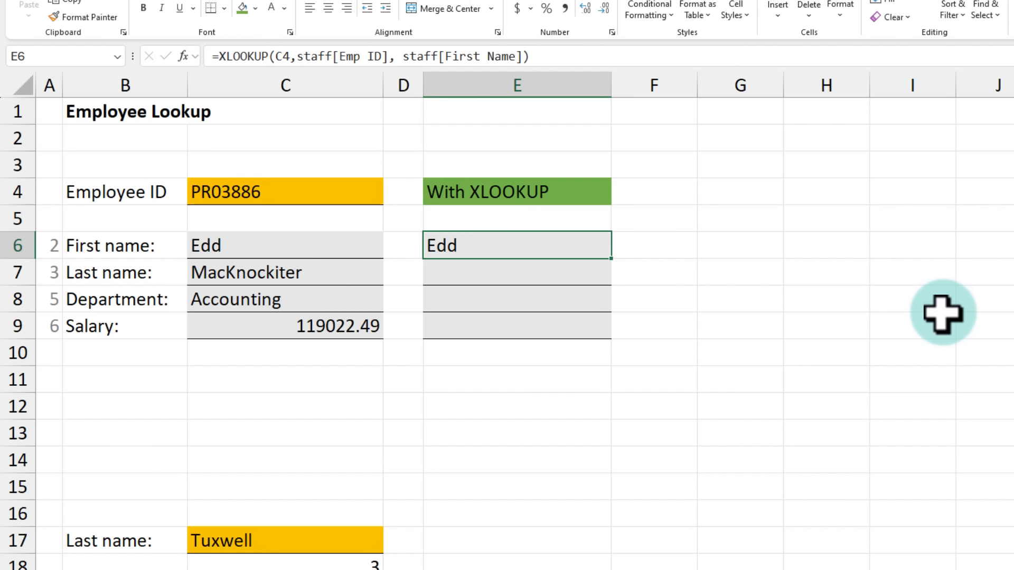
Compare the first name result in E6 with C6 and review the XLOOKUP formula behind it.
click(300, 252)
click(459, 240)
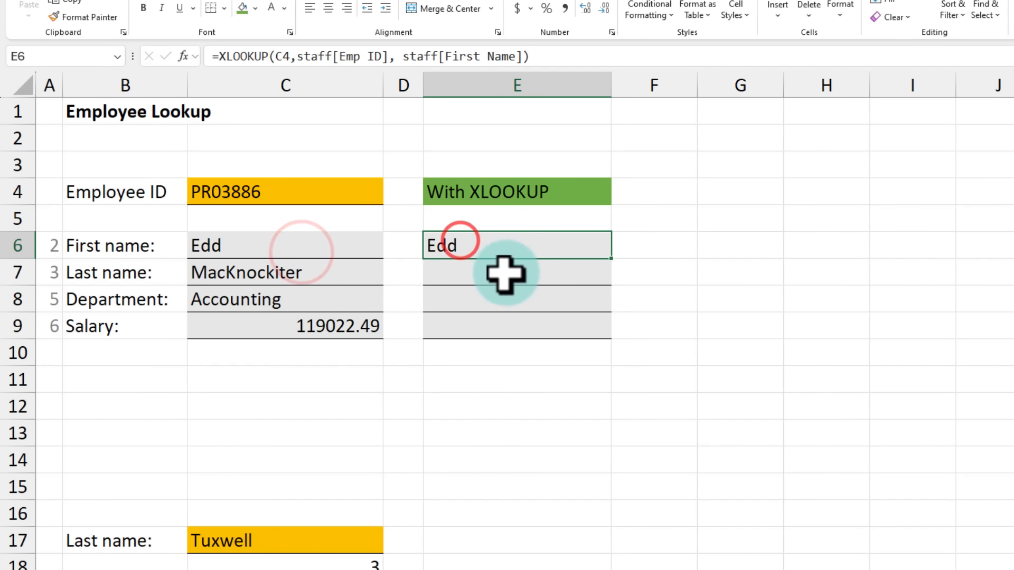
double_click(525, 245)
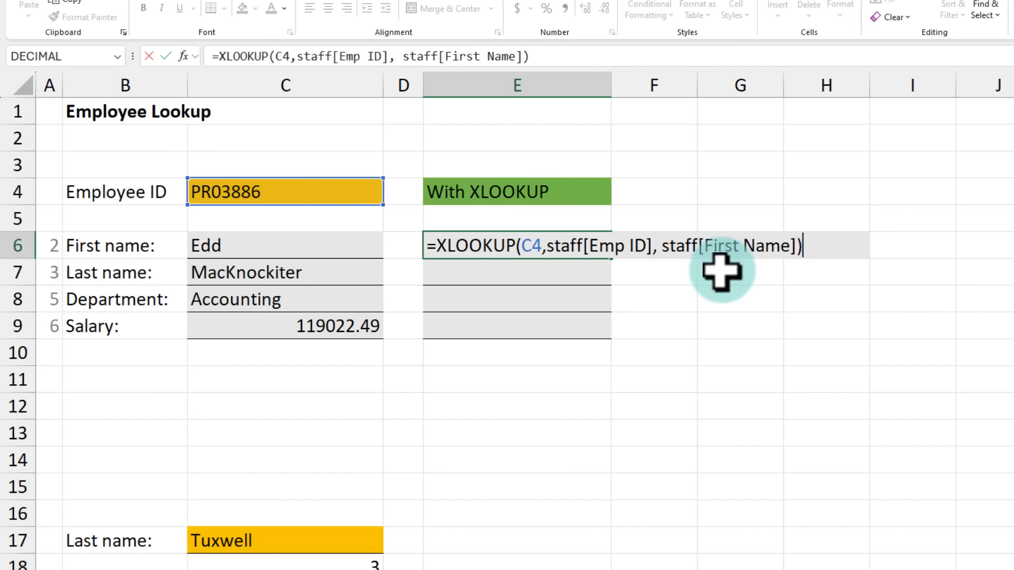
click(602, 267)
mouse_move(510, 267)
mouse_down()
mouse_move(514, 324)
mouse_move(510, 272)
mouse_up()
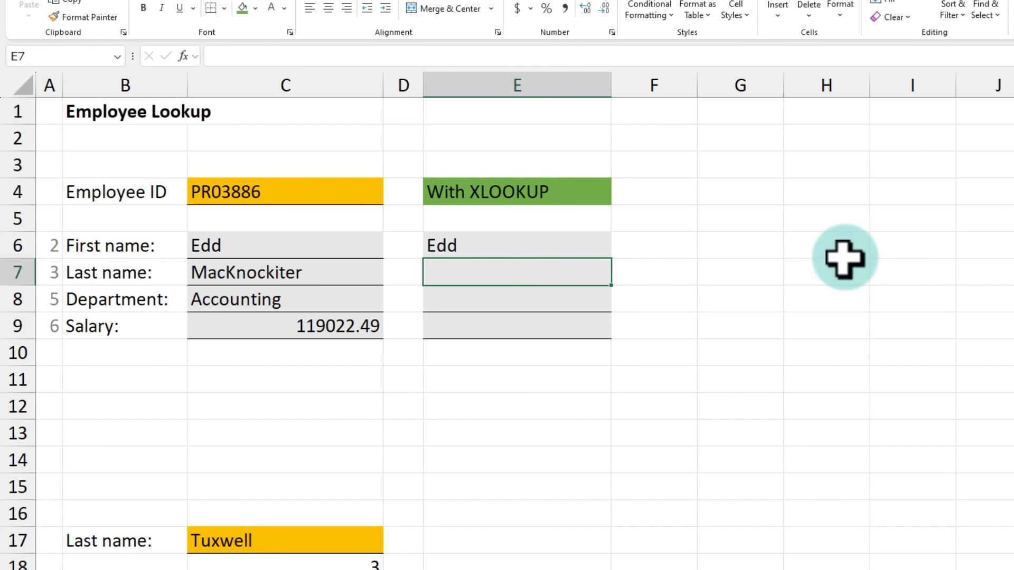
Copy the XLOOKUP formula text from E6 into E7 and change its return column to Last Name.
double_click(602, 246)
drag(807, 244, 395, 247)
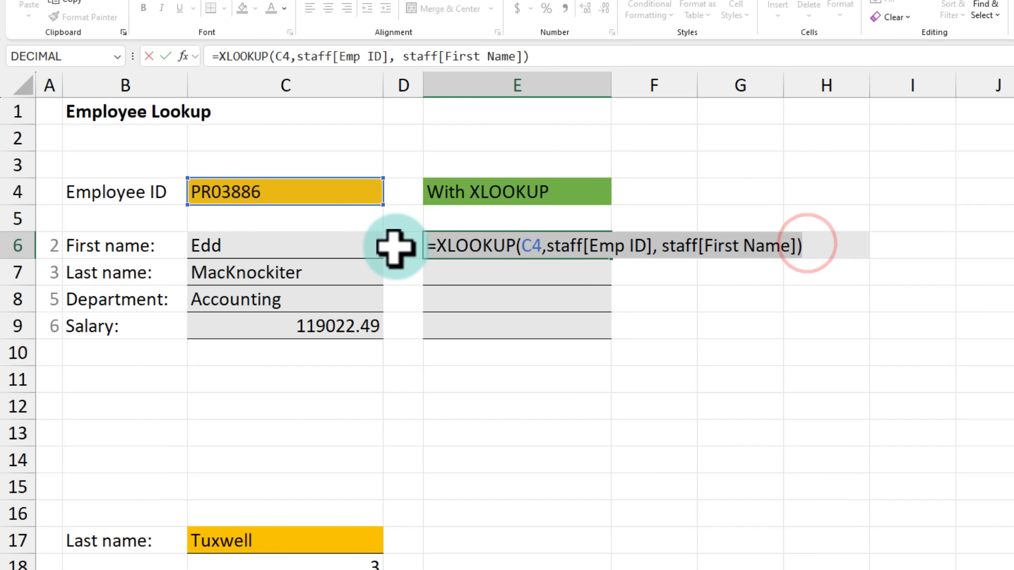
key(ctrl+c)
key(Return)
double_click(459, 275)
key(ctrl+v)
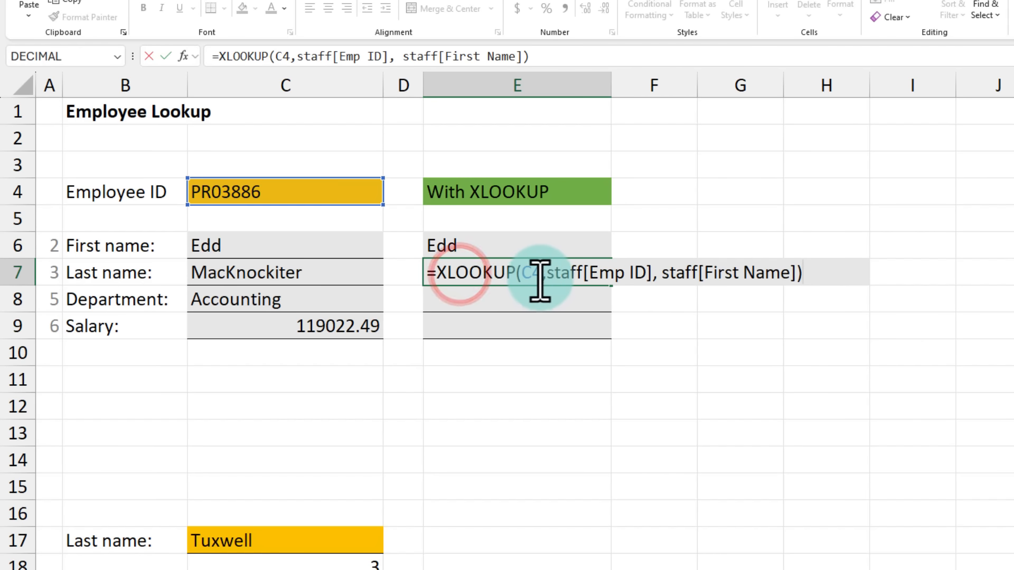
drag(705, 274, 792, 273)
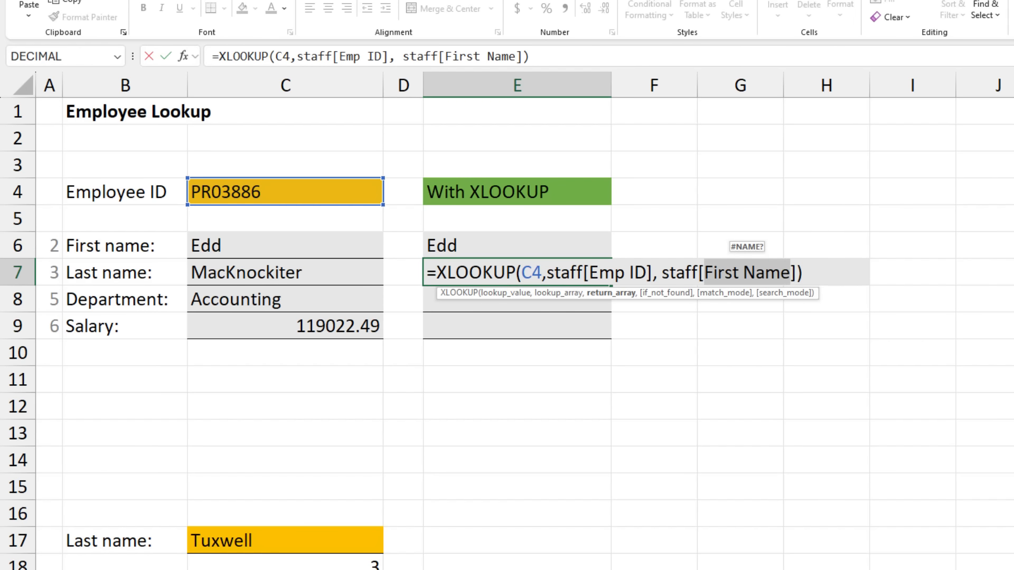
text(las)
key(Tab)
key(ctrl+Return)
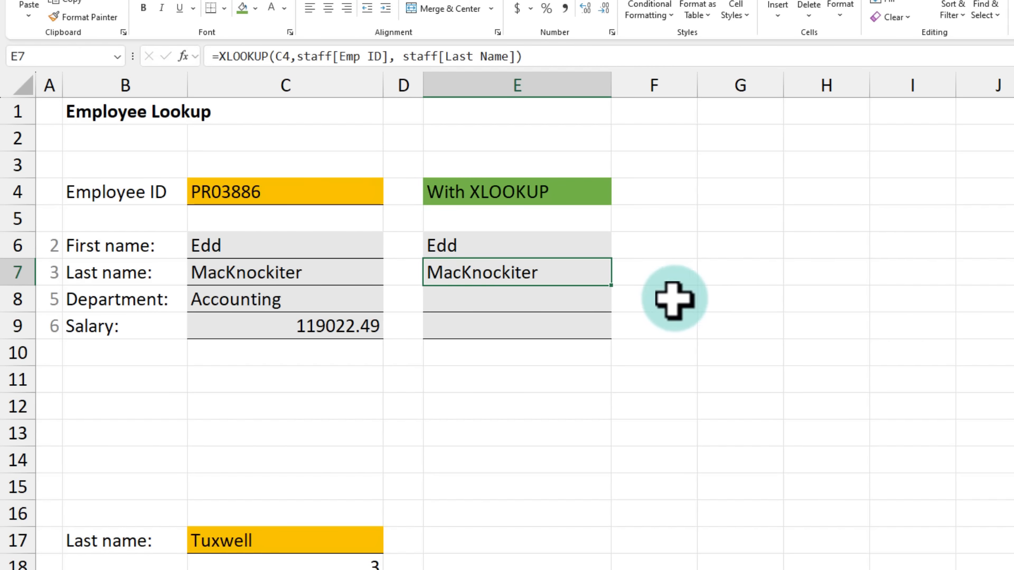
Paste the XLOOKUP formula into E8 and change its return column to Department.
key(Down)
key(F2)
key(ctrl+v)
drag(706, 299, 788, 299)
text(d)
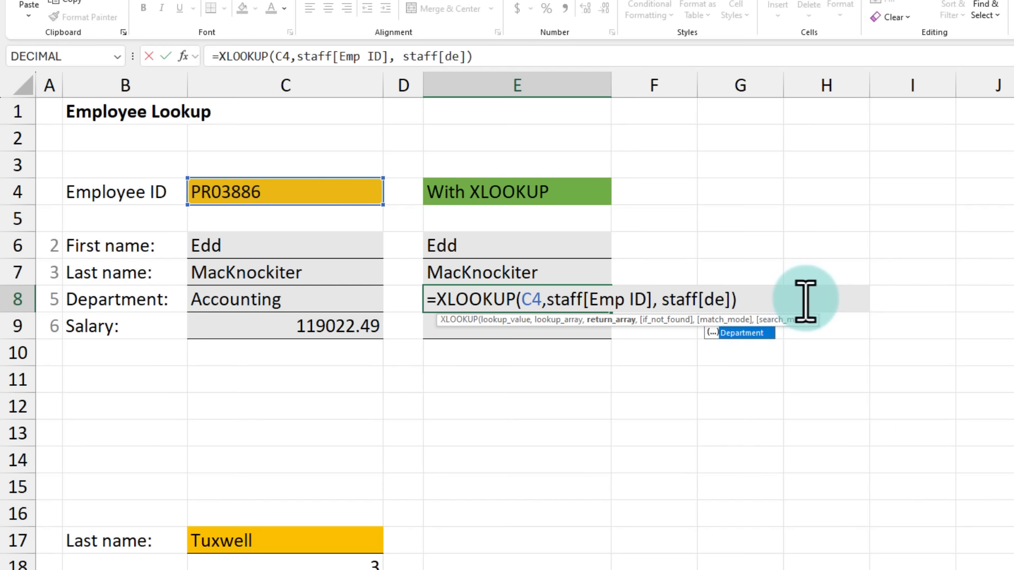
key(Tab)
key(Return)
Paste the XLOOKUP formula into E9 and change its return column to Salary.
key(F2)
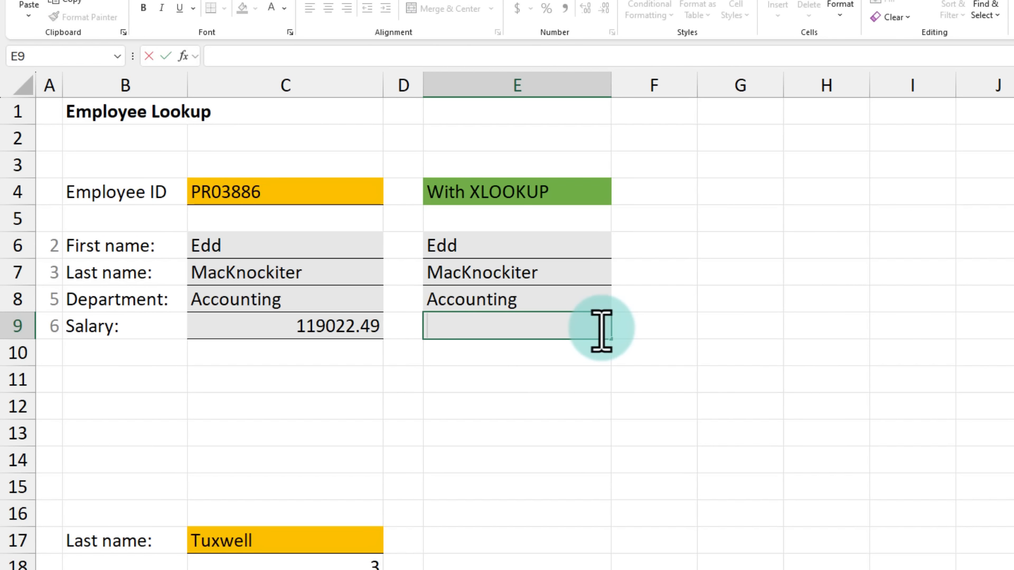
key(ctrl+v)
drag(708, 326, 786, 326)
text(Salary)
key(ctrl+Return)
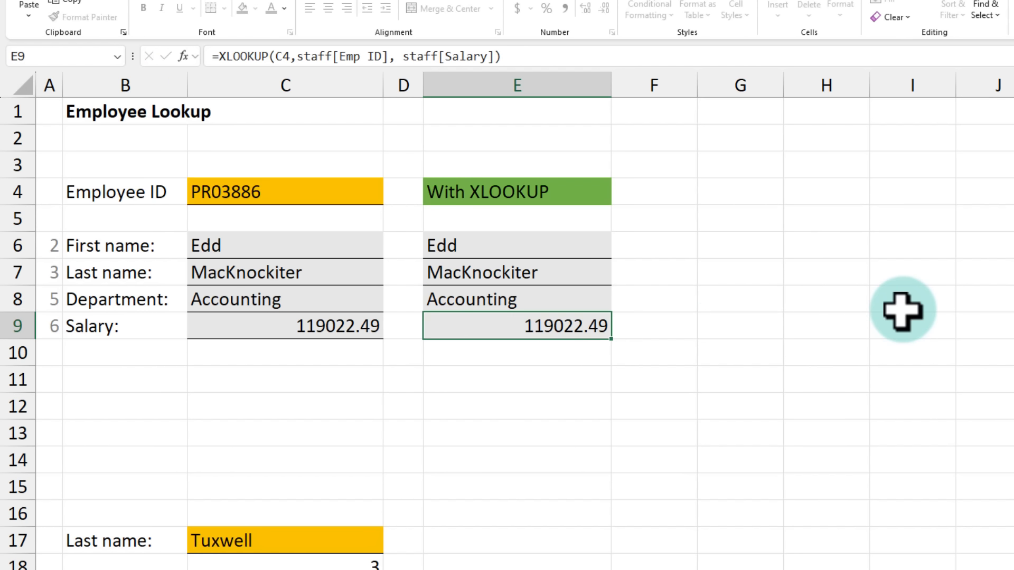
Select the XLOOKUP results in E6:E9 and test them by changing the last digit of the employee ID in C4 to 7.
click(452, 245)
drag(461, 331, 463, 324)
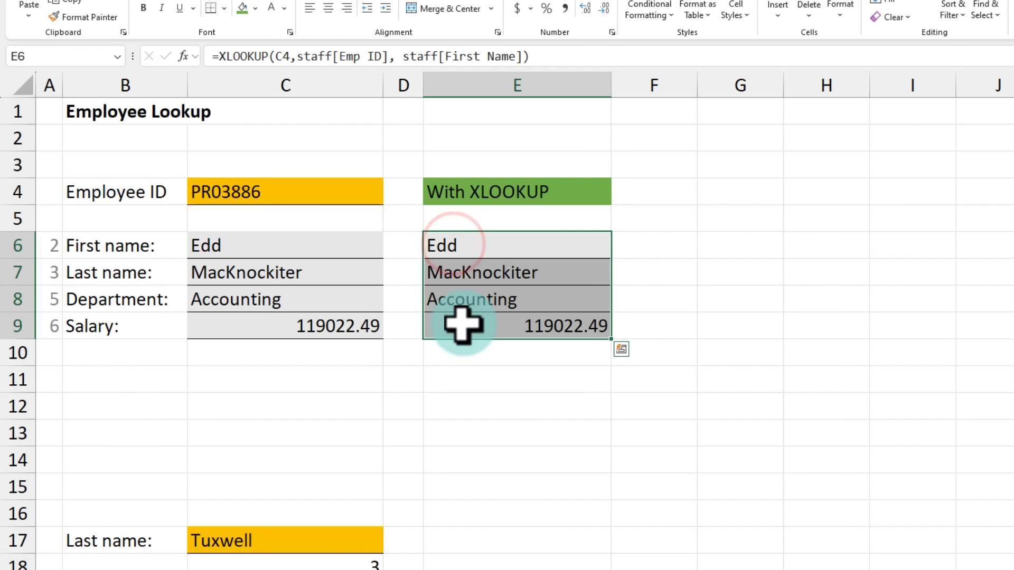
double_click(302, 193)
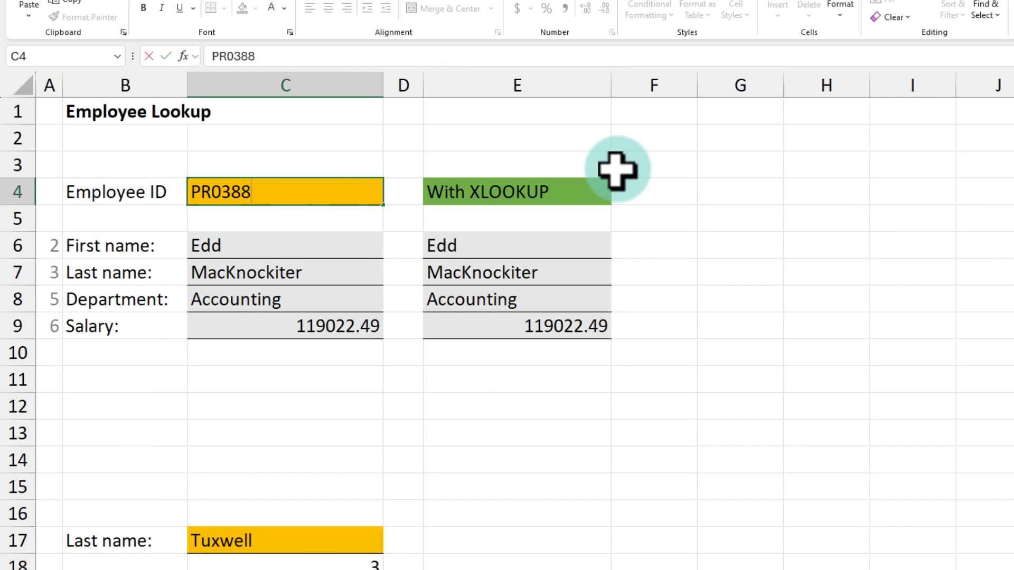
text(7)
key(ctrl+Return)
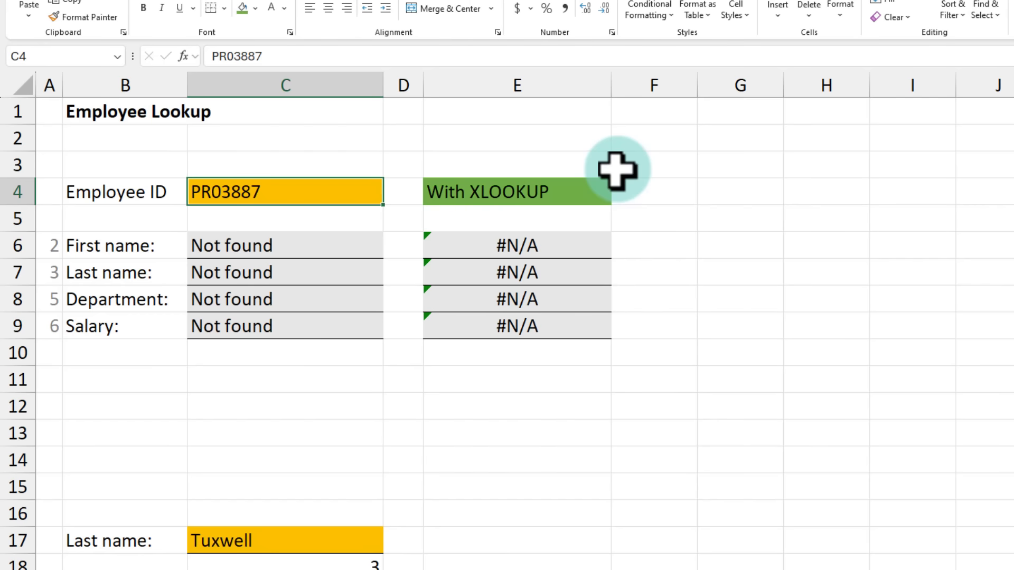
Inspect the IFERROR handling in the VLOOKUP formula in C6 and compare C6:C9 with the XLOOKUP cells E6:E9.
drag(292, 248, 299, 330)
double_click(290, 248)
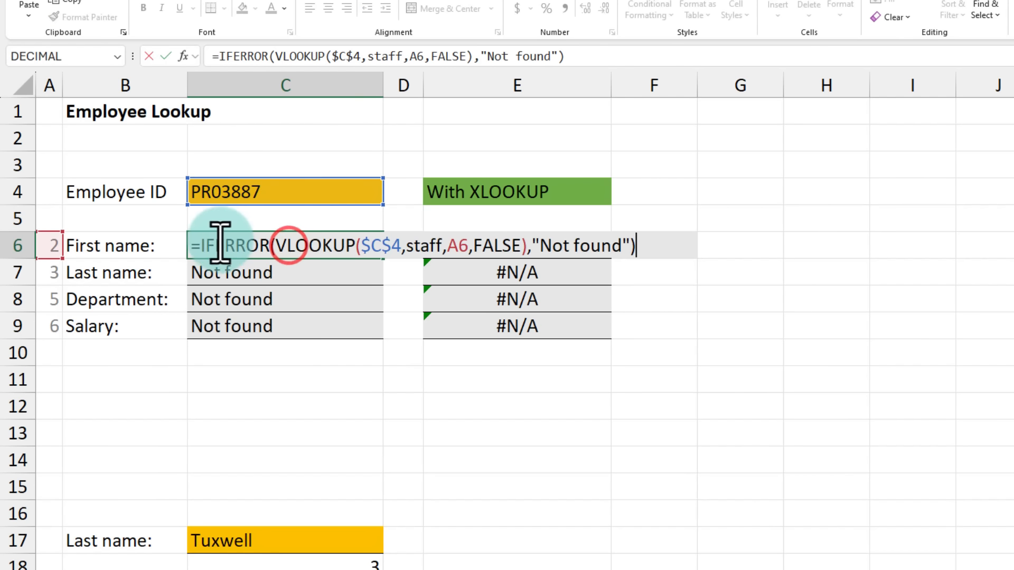
key(Escape)
drag(579, 249, 584, 321)
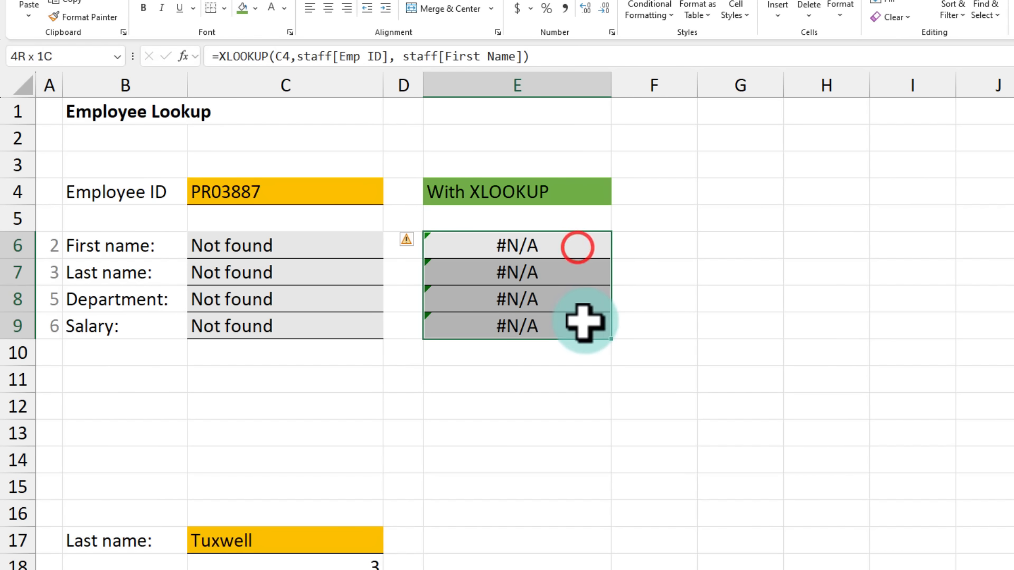
Add "Not found" as the if_not_found argument of the XLOOKUP formula in E6, and select E7:E9.
click(553, 254)
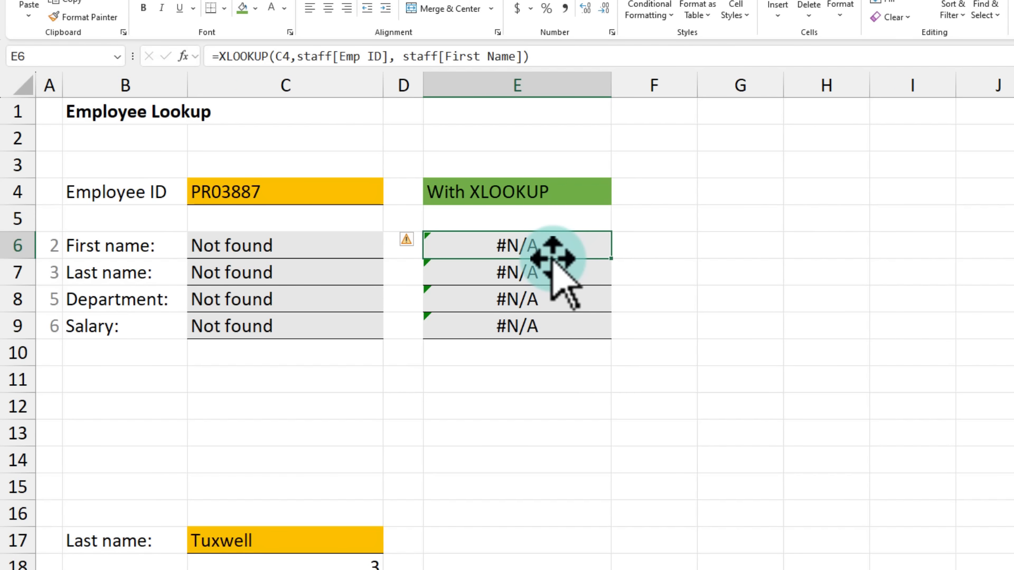
double_click(553, 253)
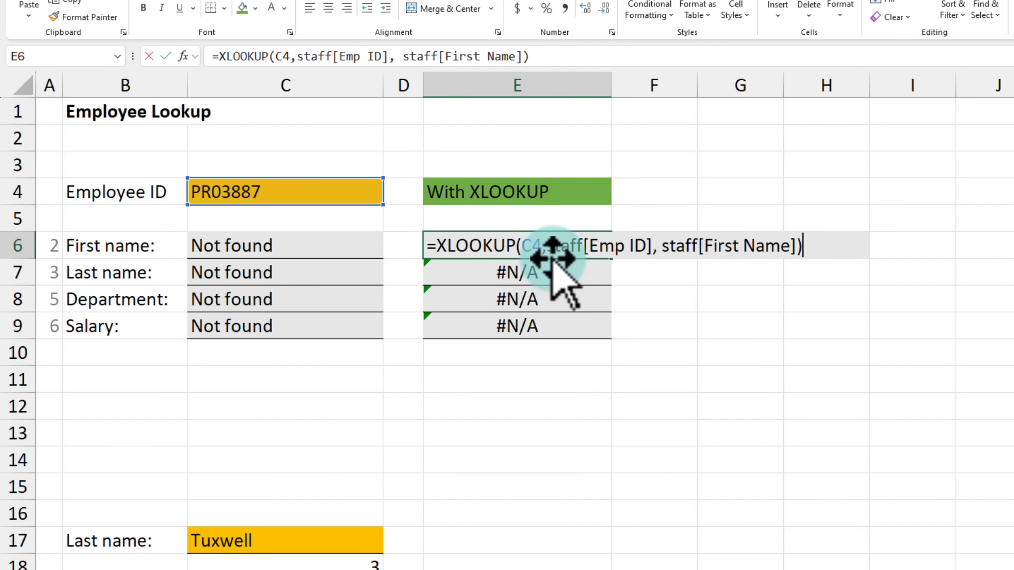
click(798, 246)
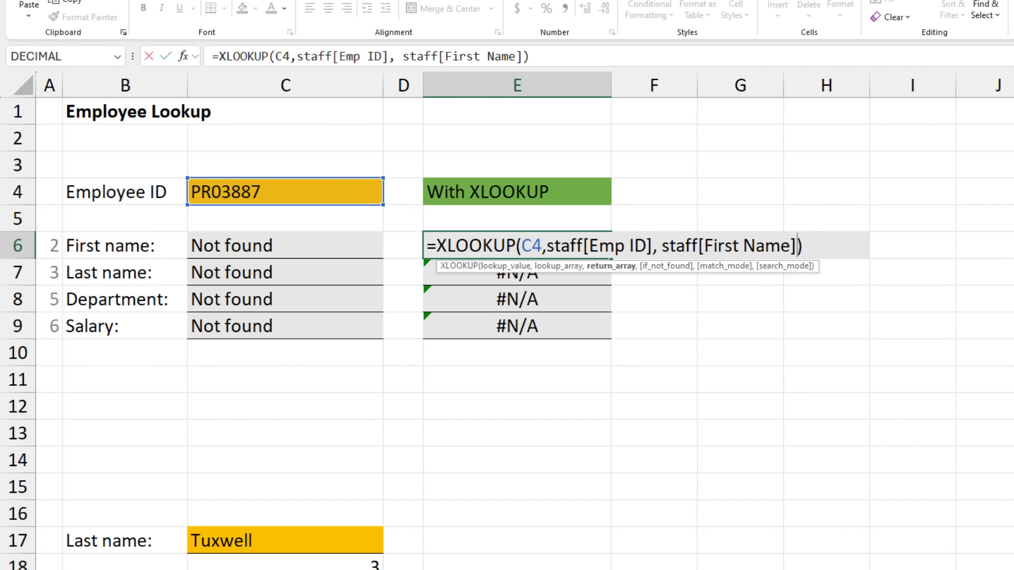
text(,)
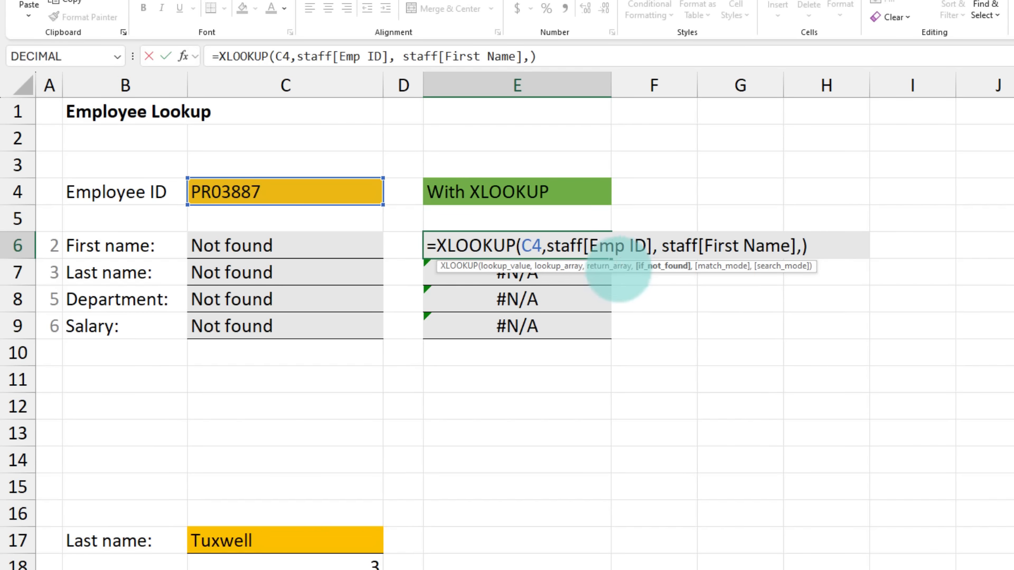
drag(632, 259, 697, 273)
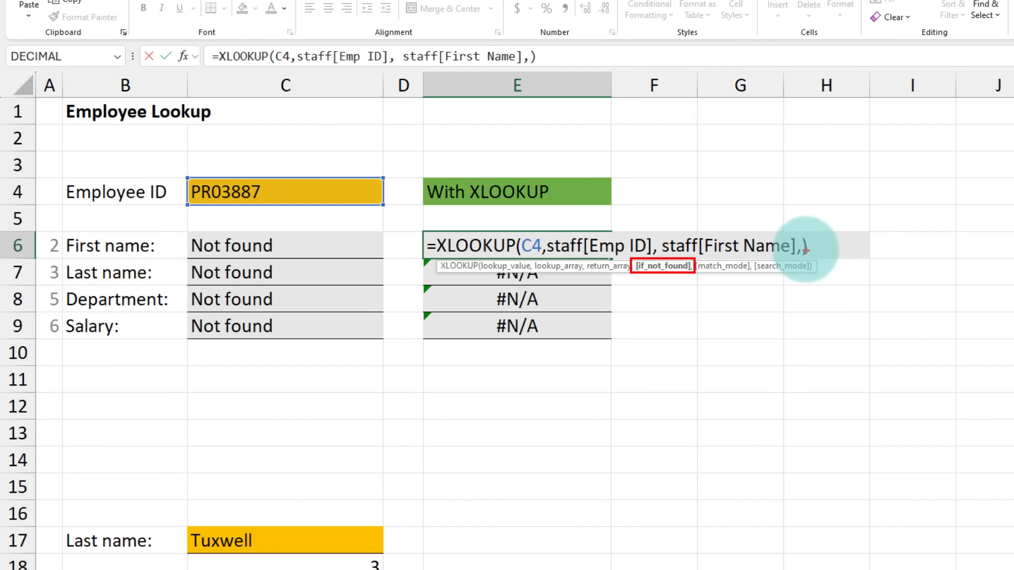
click(802, 244)
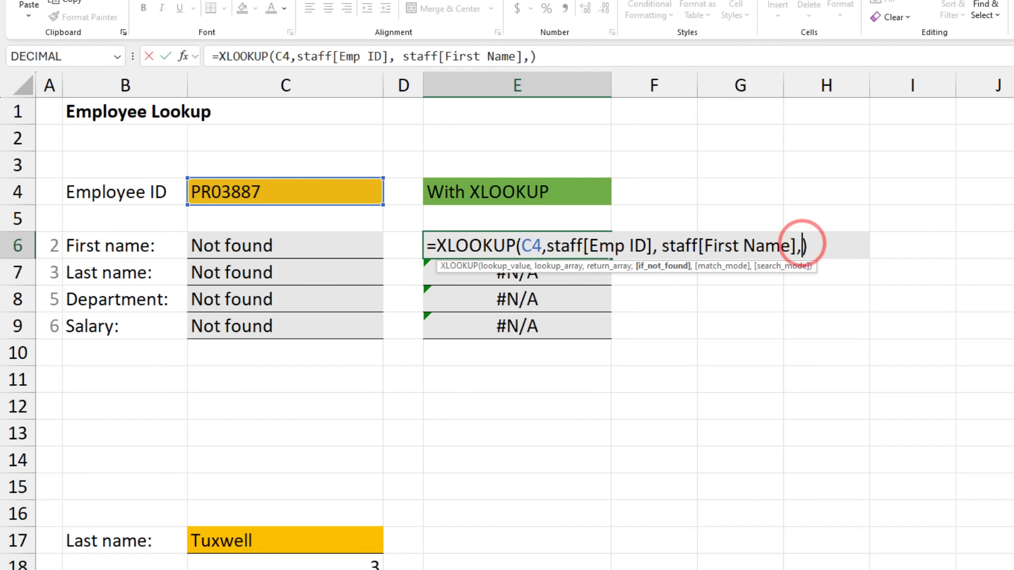
text(und")
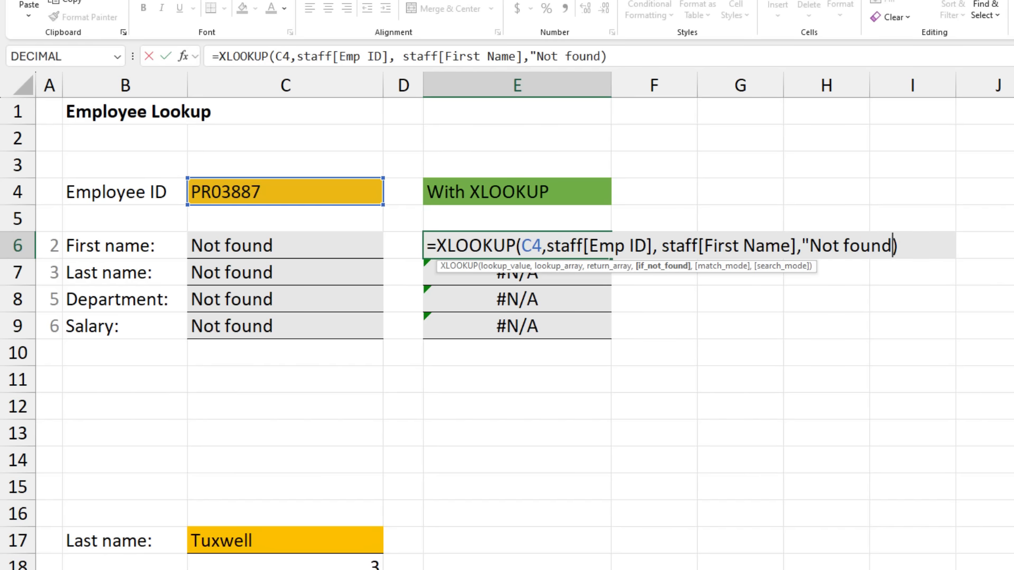
key(ctrl+Return)
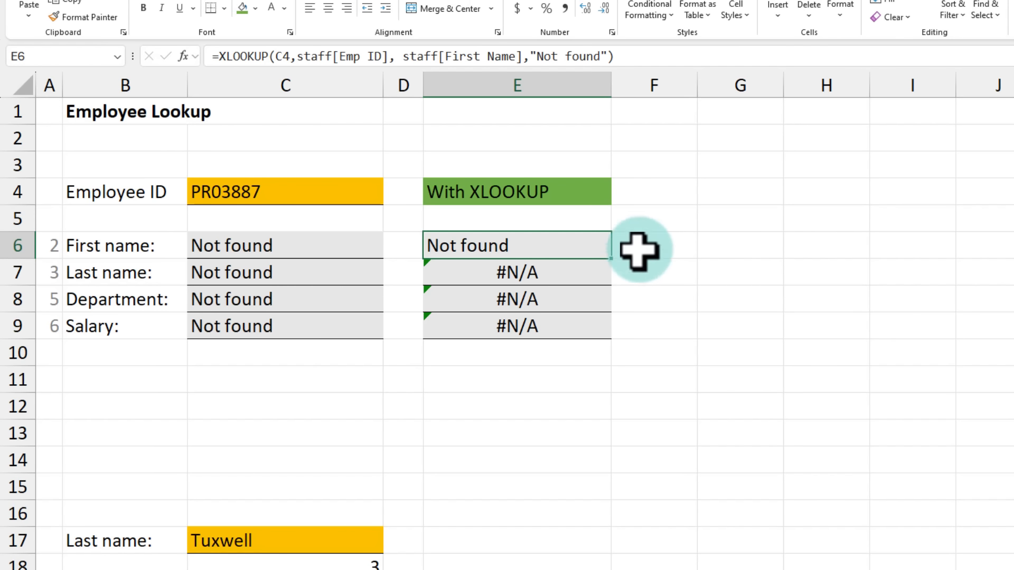
drag(557, 270, 573, 317)
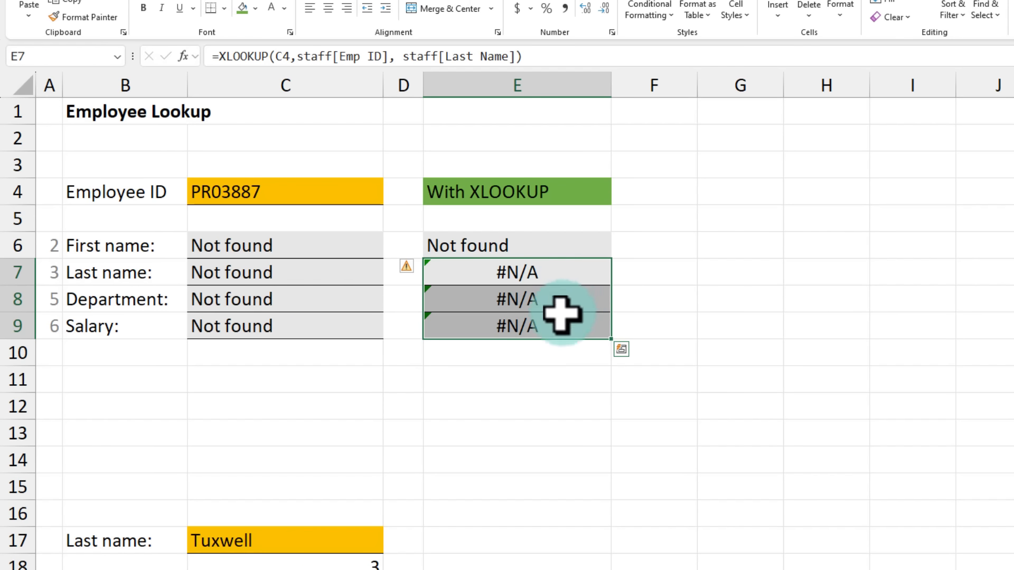
Change the last digit of the employee ID in C4 back to 6 and select the XLOOKUP results in E6:E9.
double_click(333, 188)
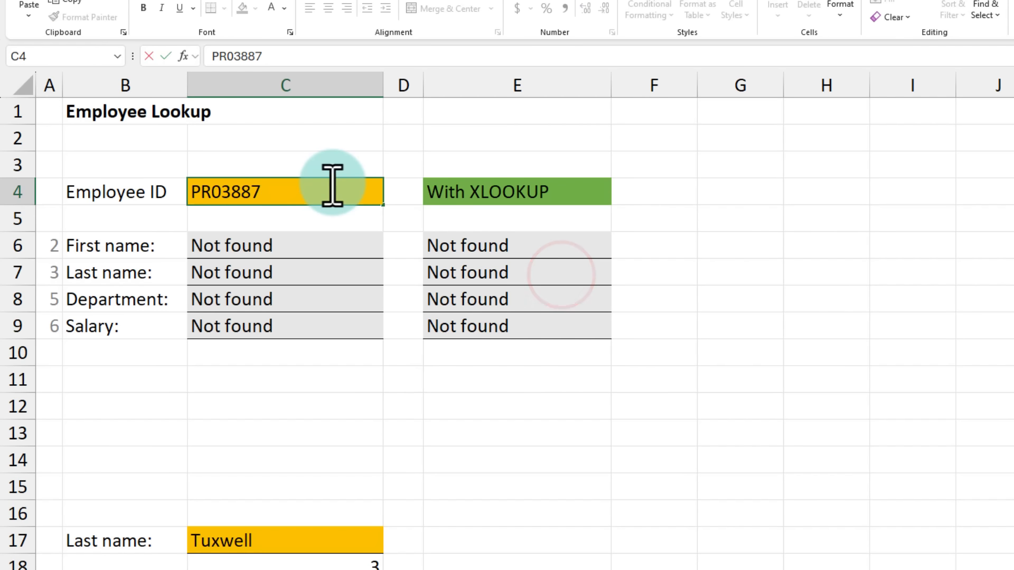
key(ctrl+Return)
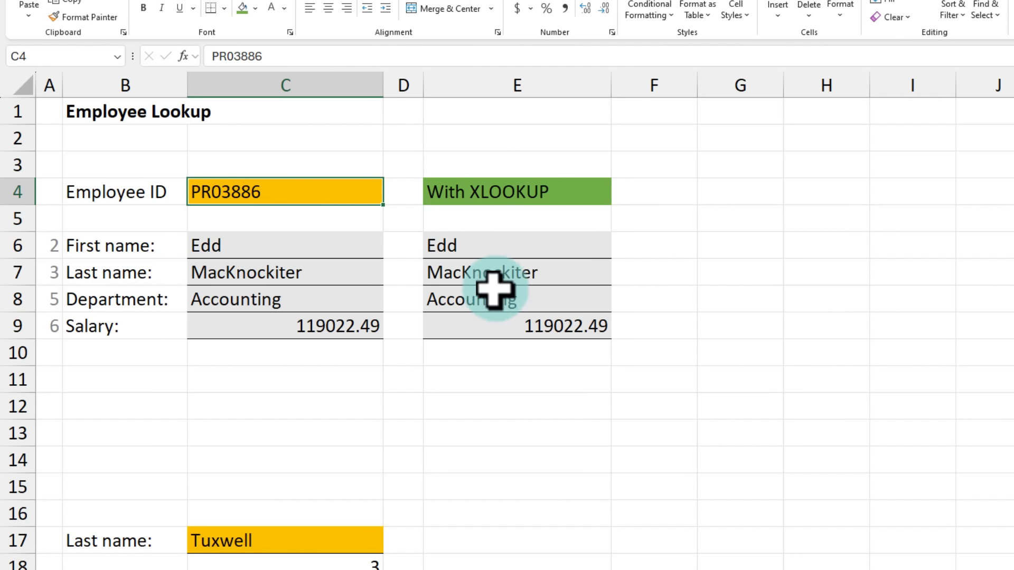
drag(511, 250, 515, 330)
Review the separate lookup and return arrays, staff[Emp ID] and staff[First Name], in the XLOOKUP formula in E6.
click(517, 243)
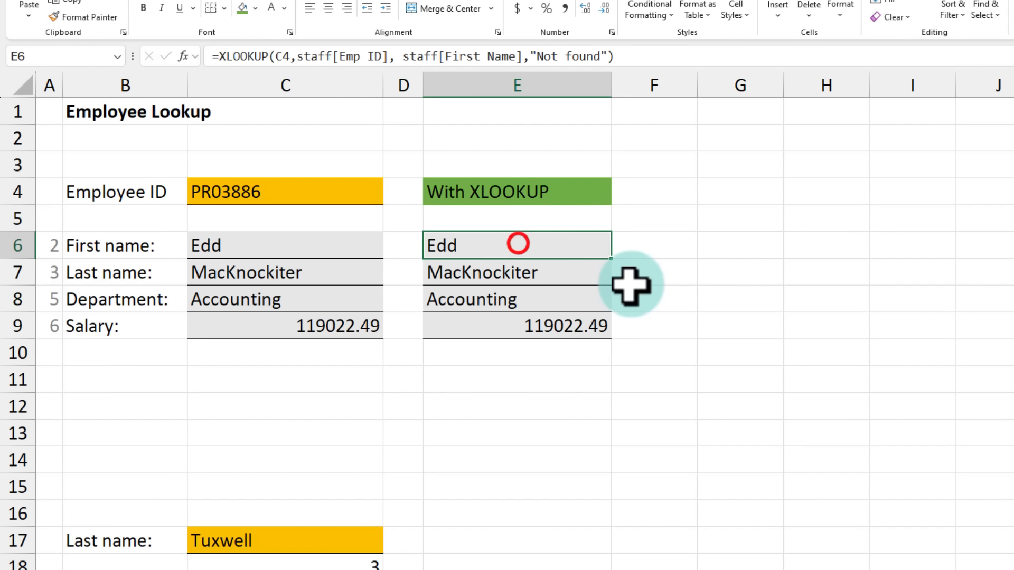
key(F2)
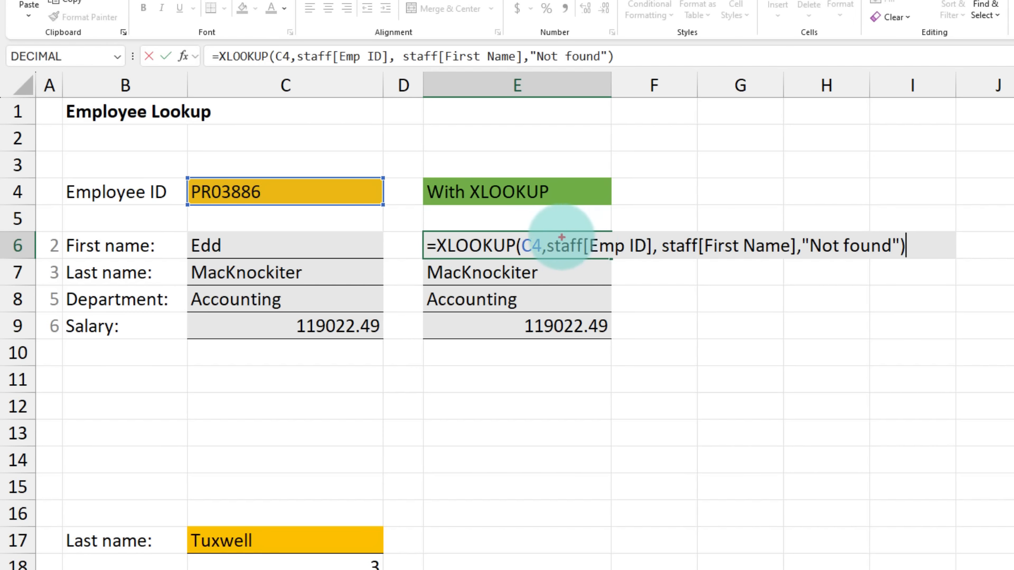
mouse_move(552, 237)
mouse_down()
mouse_move(643, 236)
mouse_move(791, 257)
mouse_up()
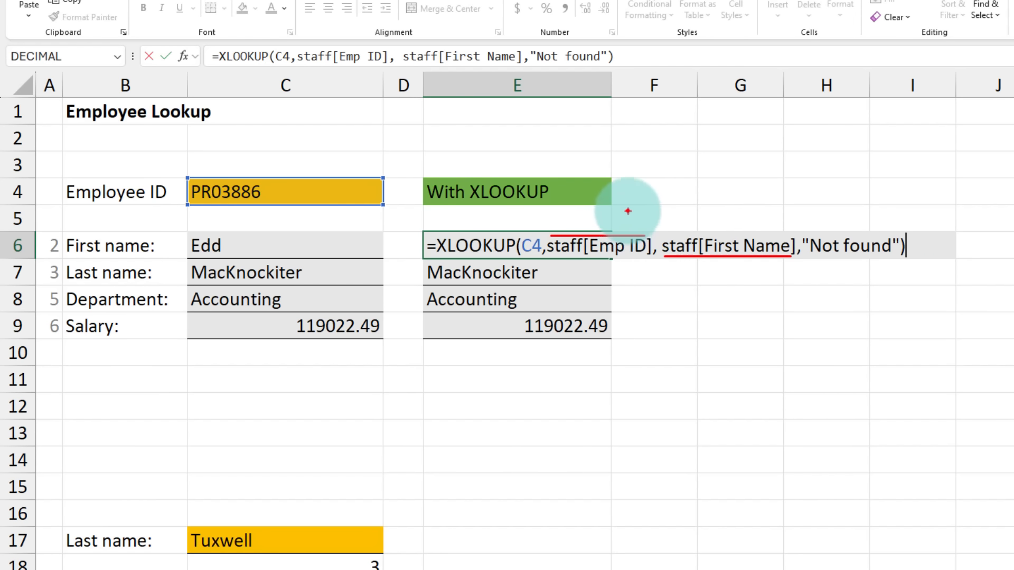
drag(628, 211, 627, 221)
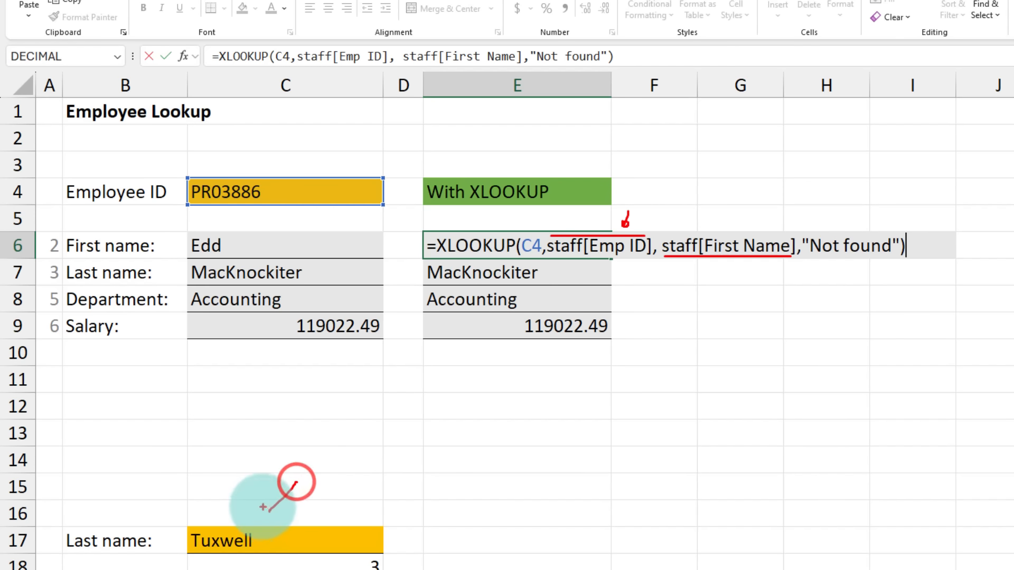
mouse_move(263, 507)
mouse_down()
mouse_move(257, 513)
mouse_move(279, 517)
mouse_up()
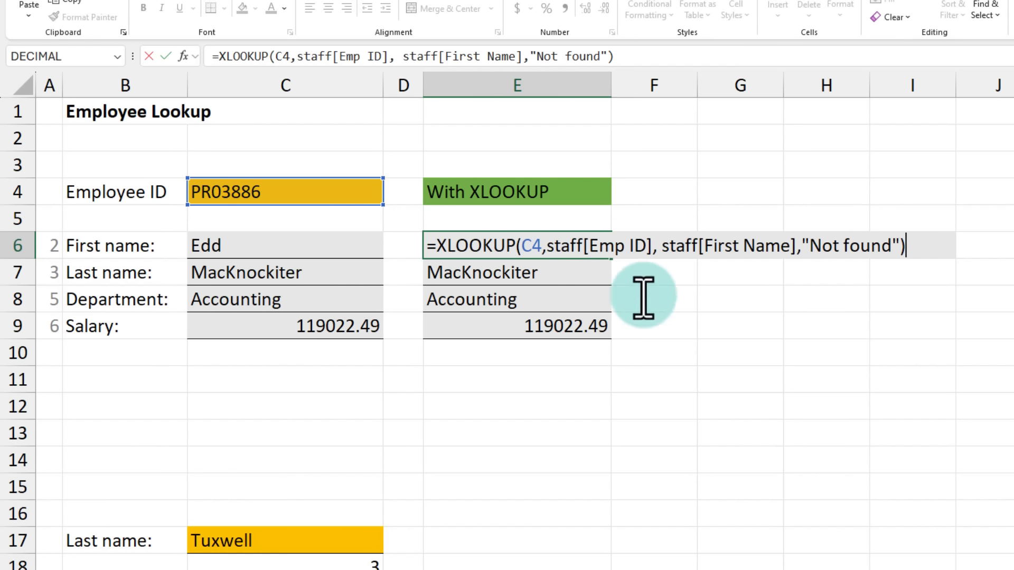
key(Escape)
Start an XLOOKUP formula in E20 with C17 as the lookup value and staff[Last Name] as the lookup array.
scroll(459, 460, down, 2)
drag(459, 460, 460, 519)
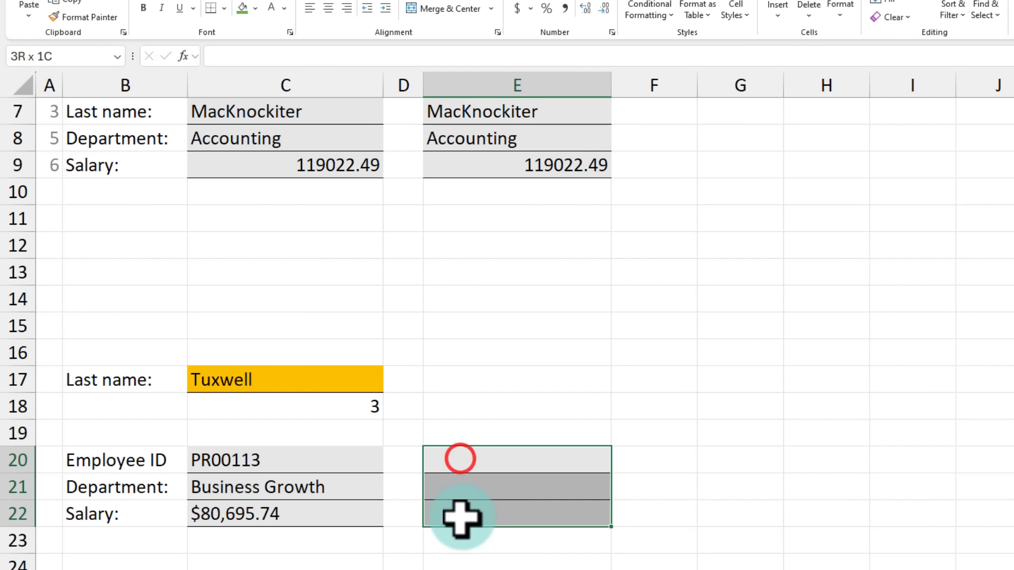
click(483, 460)
text(=XL)
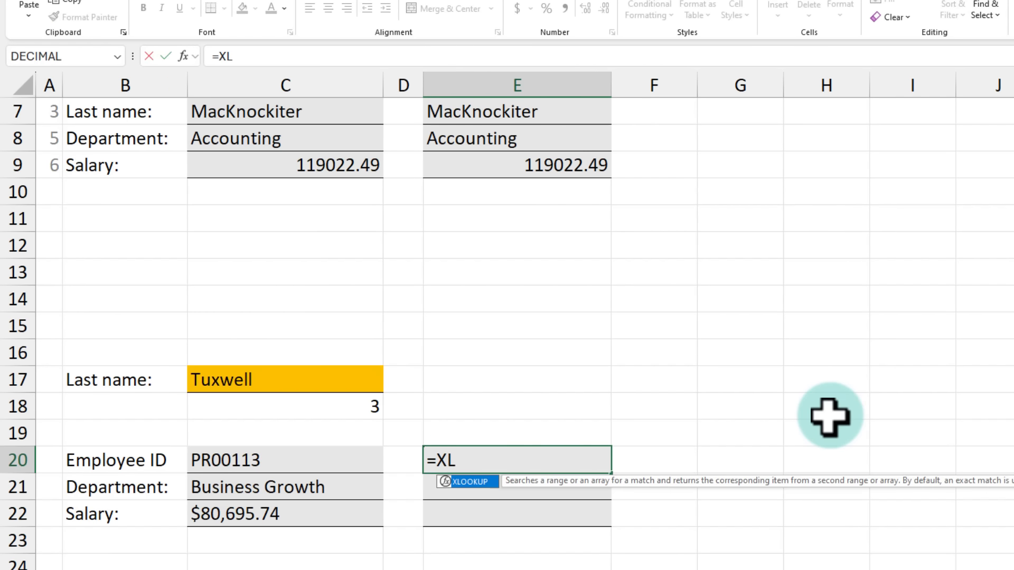
key(Tab)
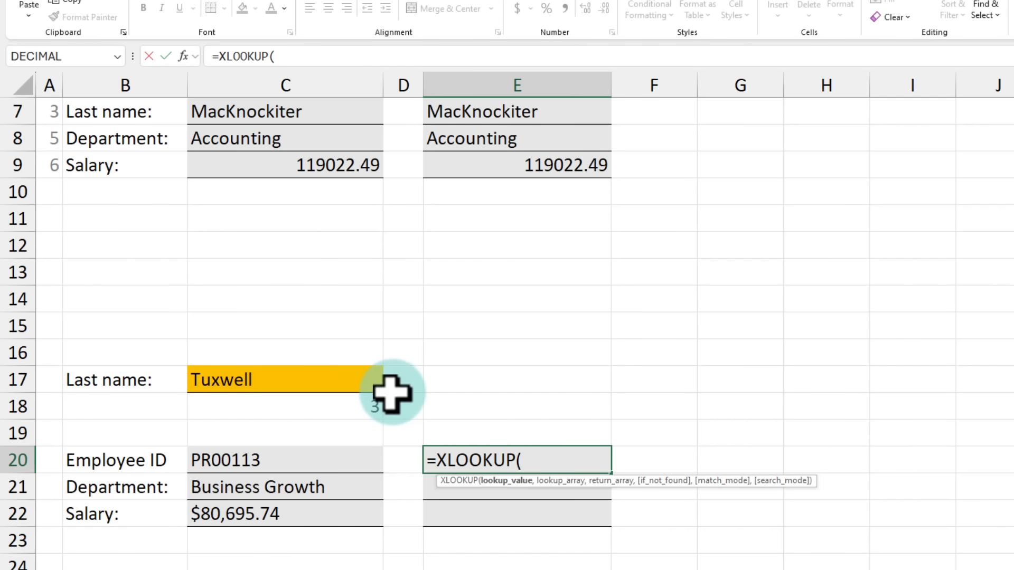
click(361, 387)
text(,)
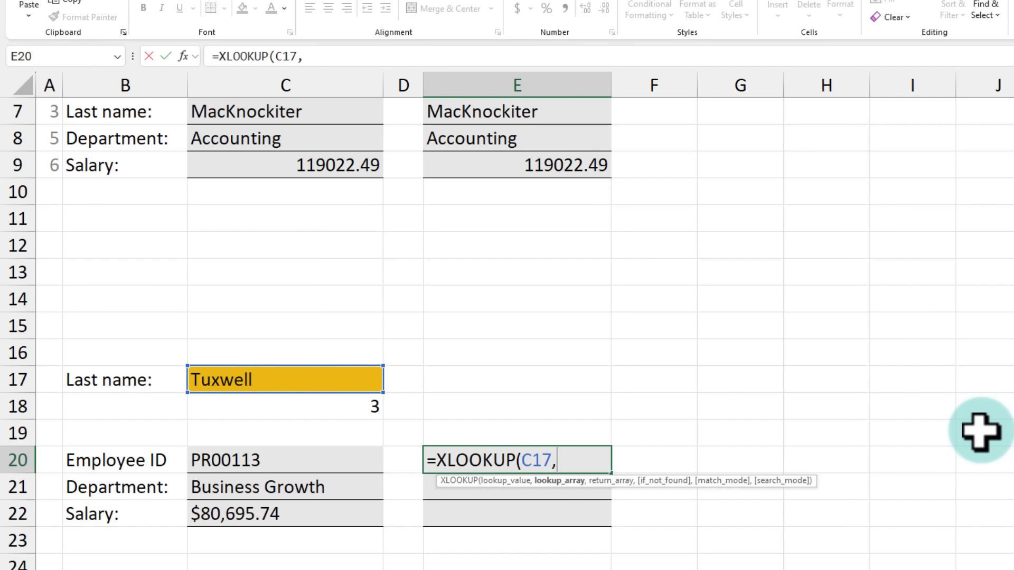
text(STA)
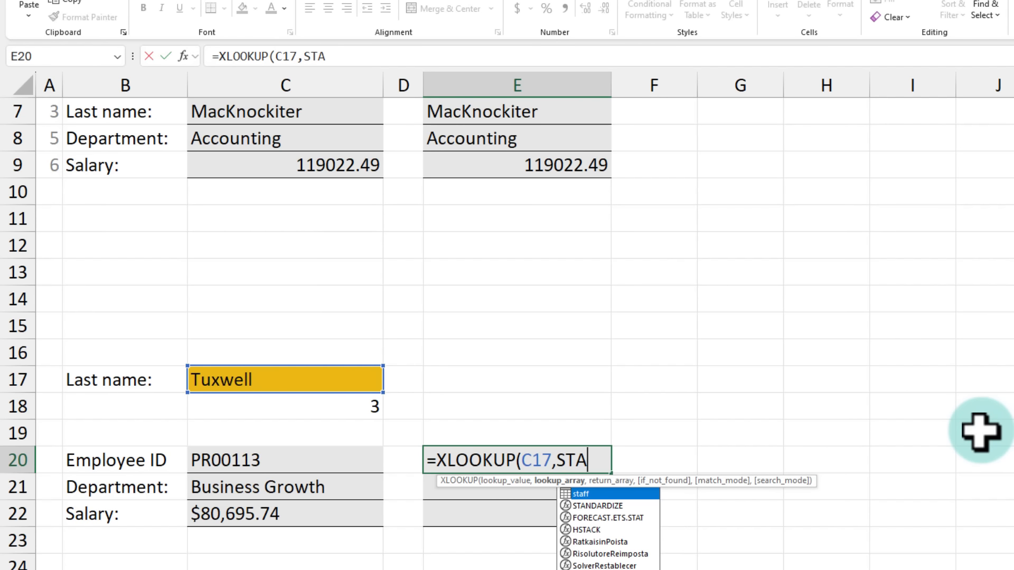
key(Tab)
text([LA)
key(Tab)
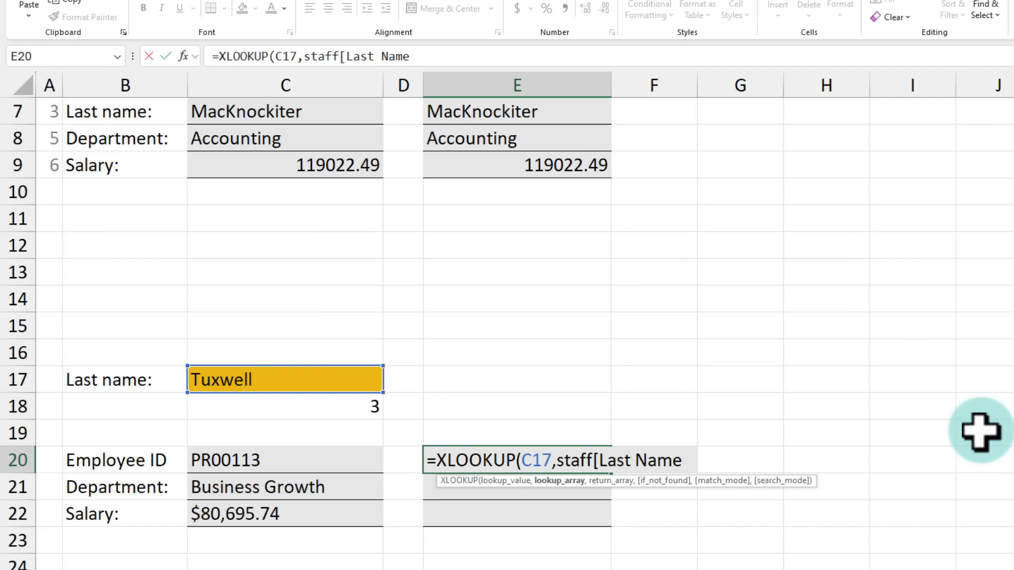
Complete the E20 formula with staff[Emp ID] as the return array and "Not found" as the if_not_found argument.
text(], STAF[)
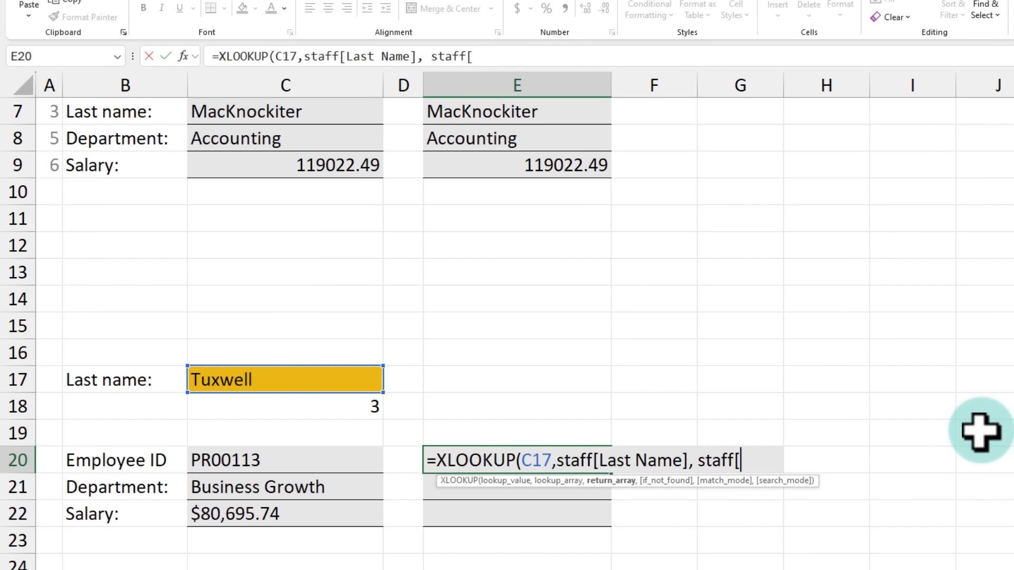
text(EM)
key(Tab)
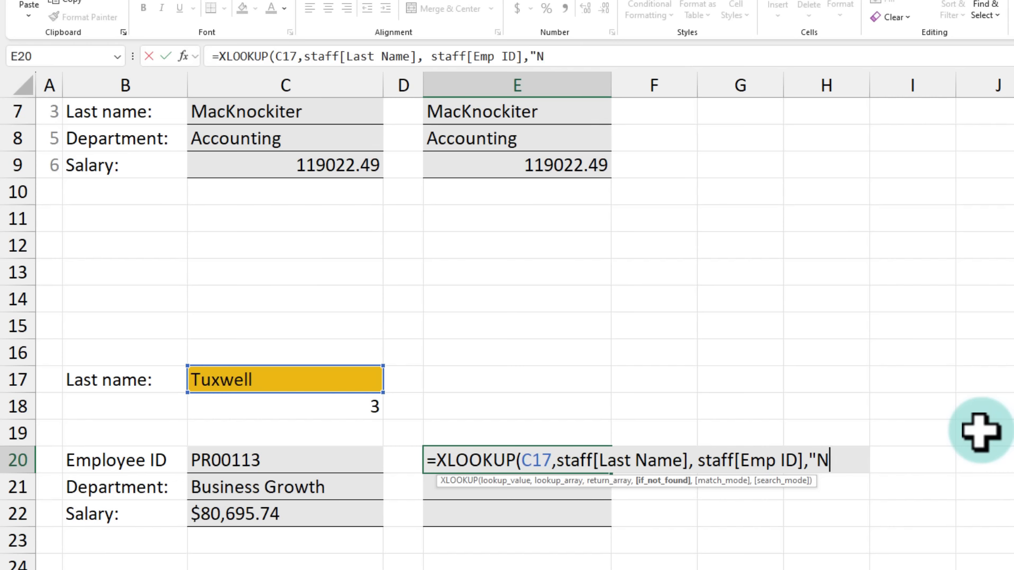
text(],"Not found"))
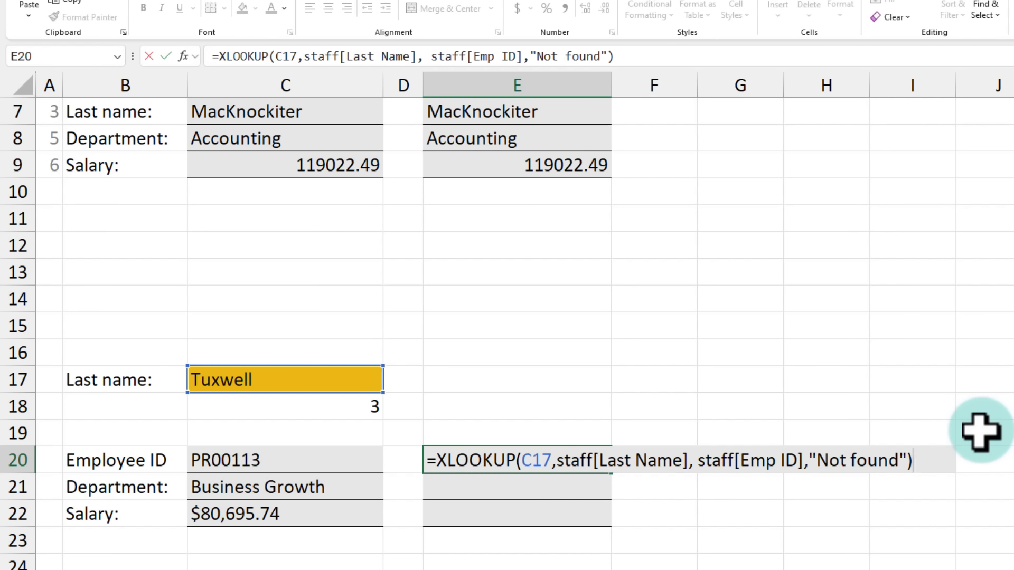
key(ctrl+Return)
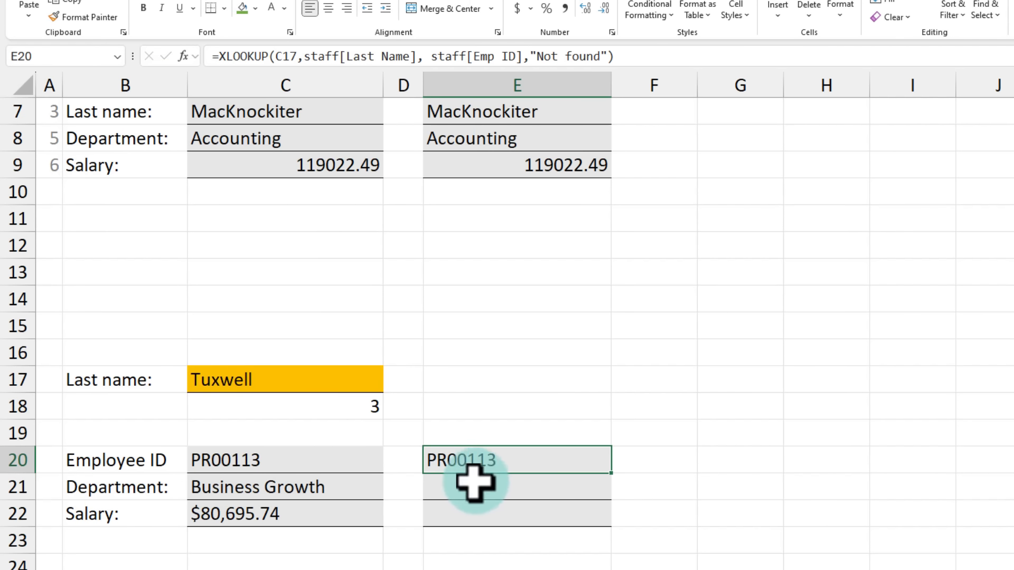
Copy the XLOOKUP formula text from E20 into E21 and E22 with its references kept as they are.
click(580, 486)
drag(493, 490, 493, 509)
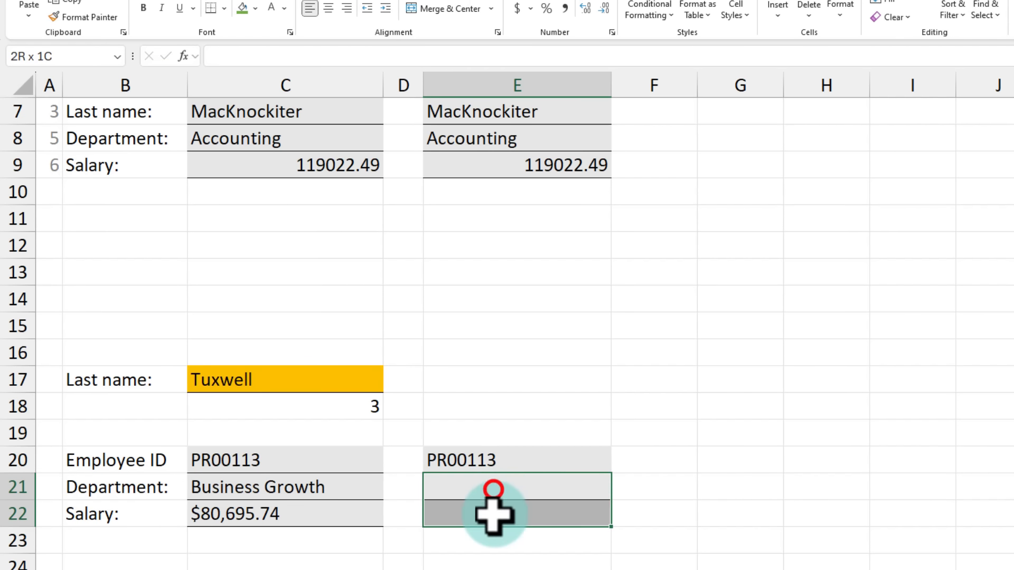
click(496, 490)
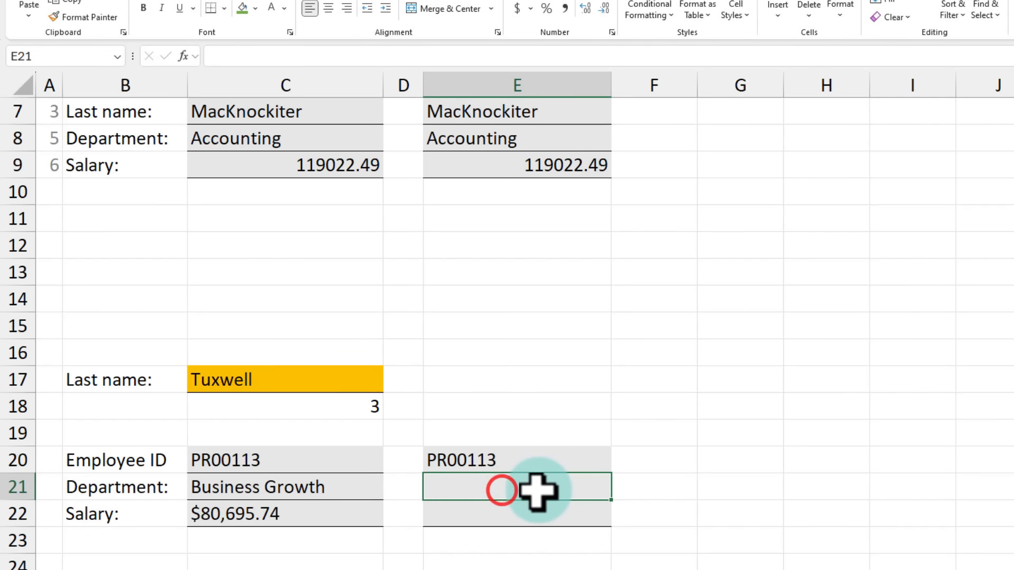
click(499, 462)
double_click(500, 460)
drag(919, 462, 429, 464)
key(ctrl+c)
key(Escape)
double_click(490, 484)
key(ctrl+v)
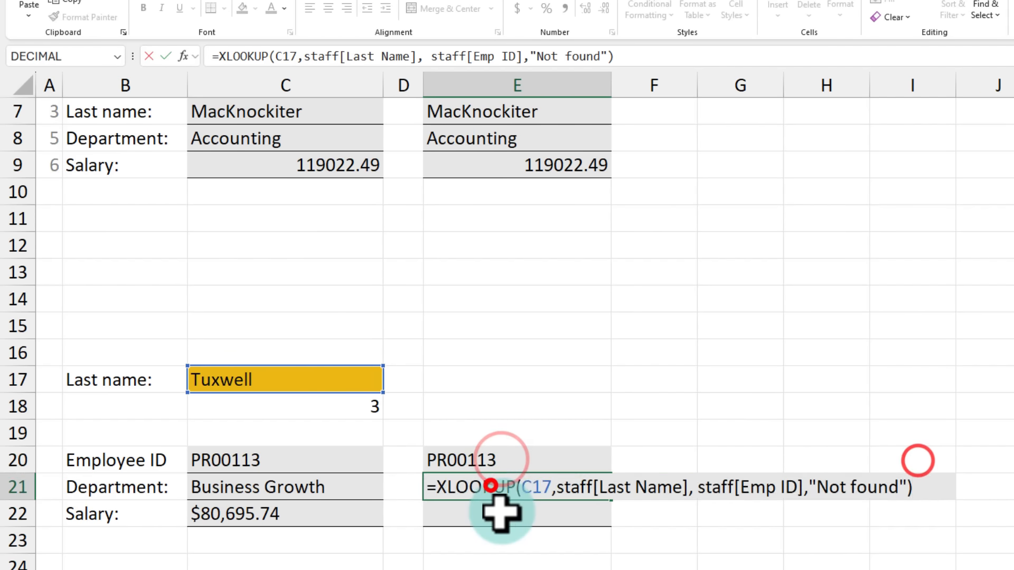
double_click(502, 512)
key(ctrl+v)
Change the return array of the XLOOKUP formula in E21 to staff[Department].
double_click(531, 485)
drag(595, 485, 680, 489)
key(ctrl+Right)
key(ctrl+Right)
key(ctrl+shift+Right)
key(ctrl+shift+Right)
text(Department)
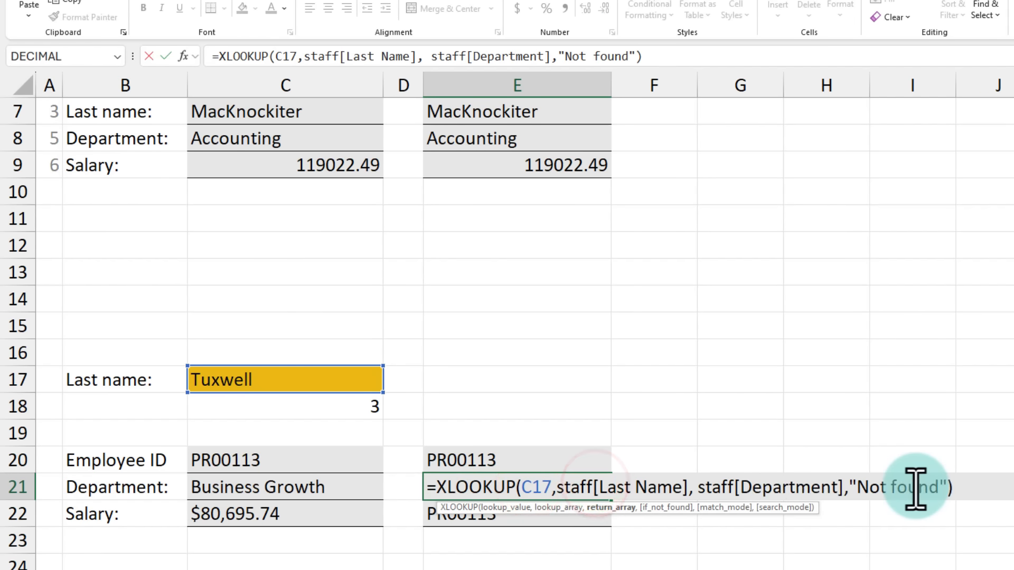
key(Return)
Change the return array of the XLOOKUP formula in E22 to staff[Salary].
key(F2)
drag(740, 516, 799, 515)
text(Salary)
key(ctrl+Return)
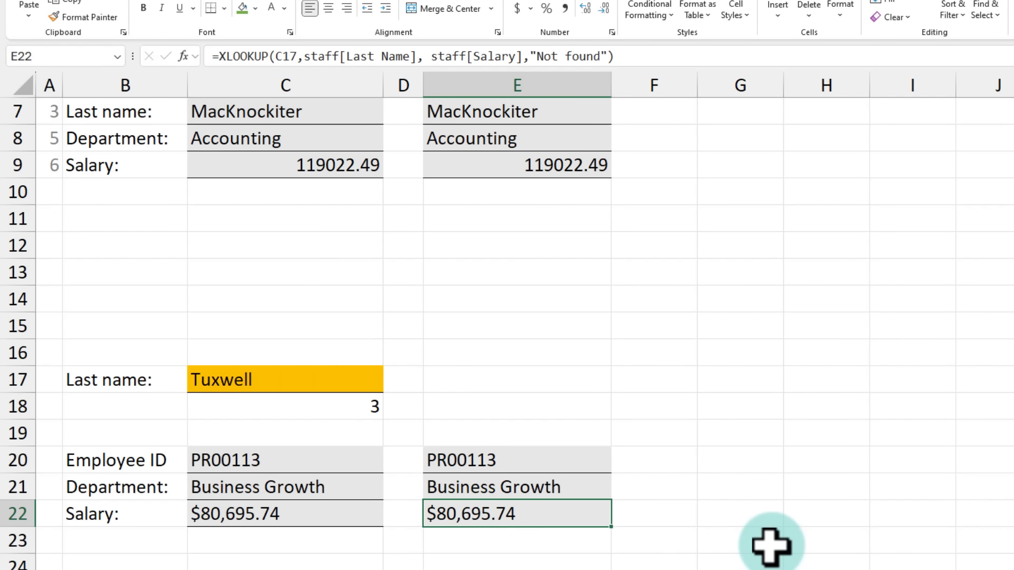
Review the staff[Salary] return array in the E22 formula and the last-name input in C17.
key(F2)
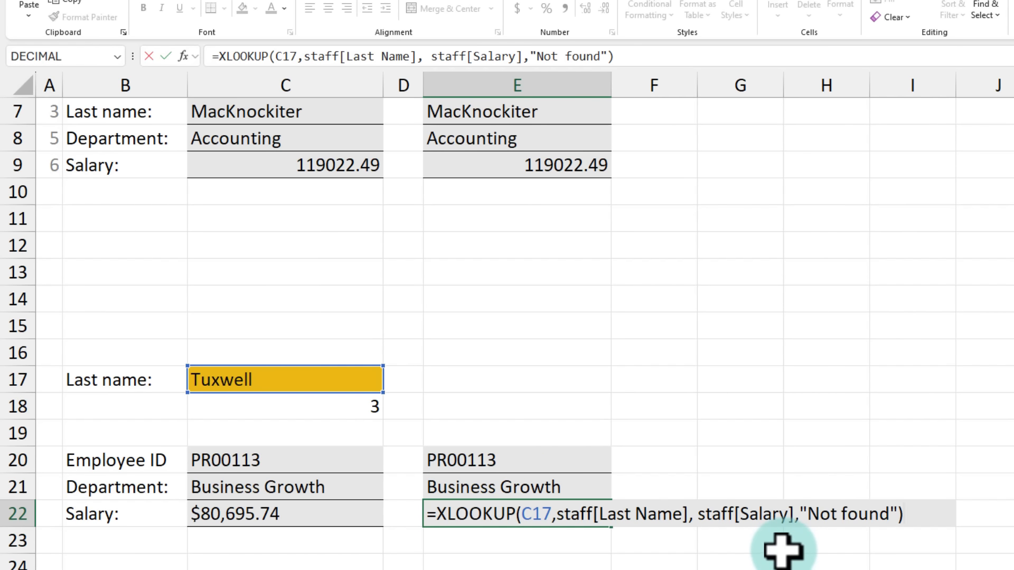
drag(698, 514, 795, 515)
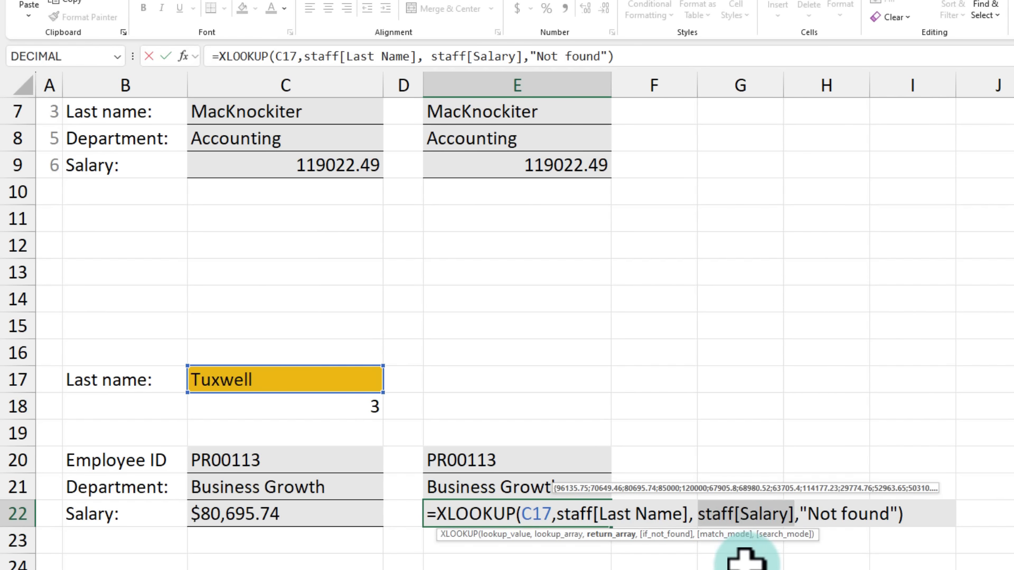
key(Escape)
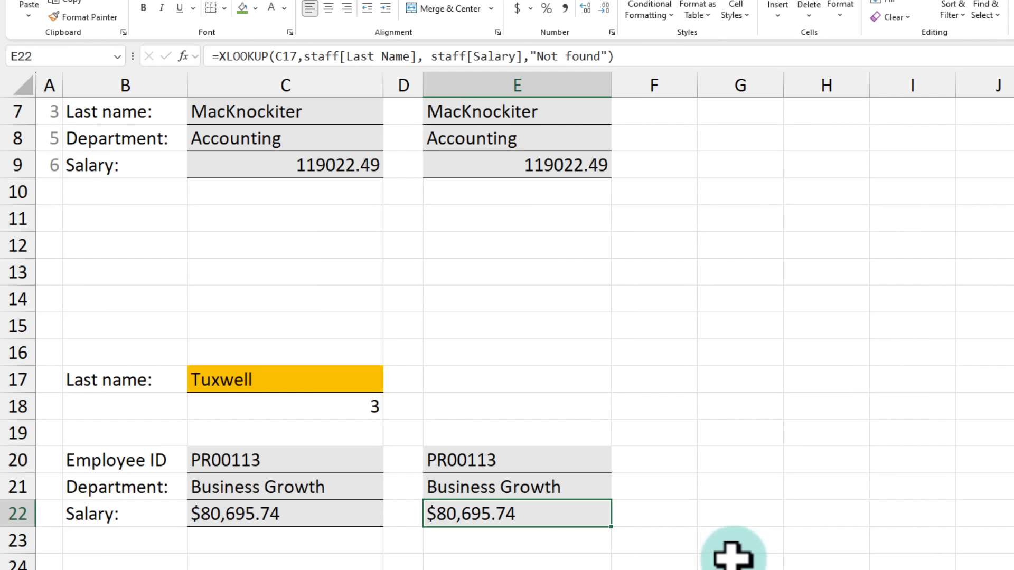
click(219, 379)
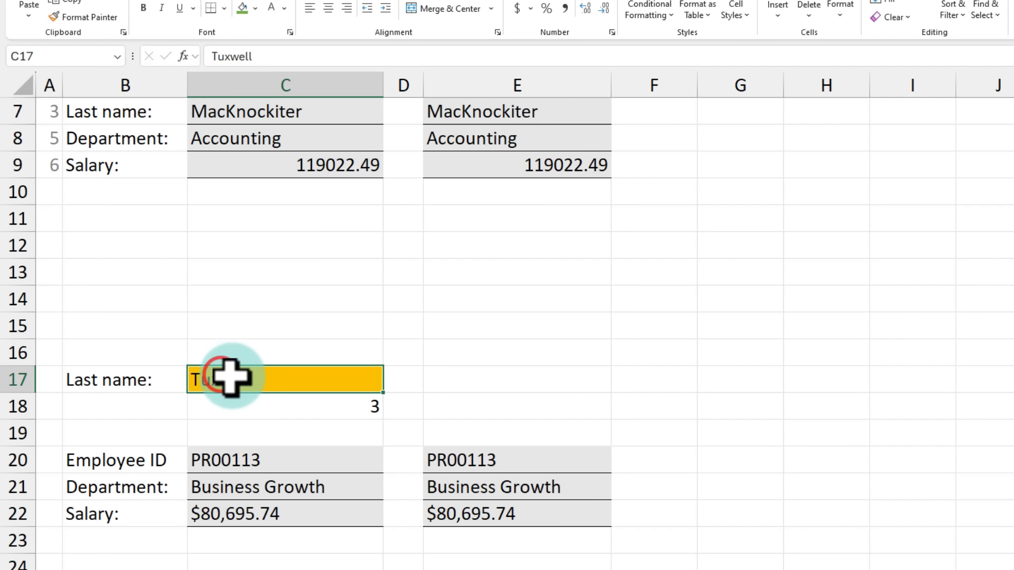
Enter the label "Entire data" in H19, above the area for a full-record lookup.
click(808, 460)
drag(808, 460, 927, 499)
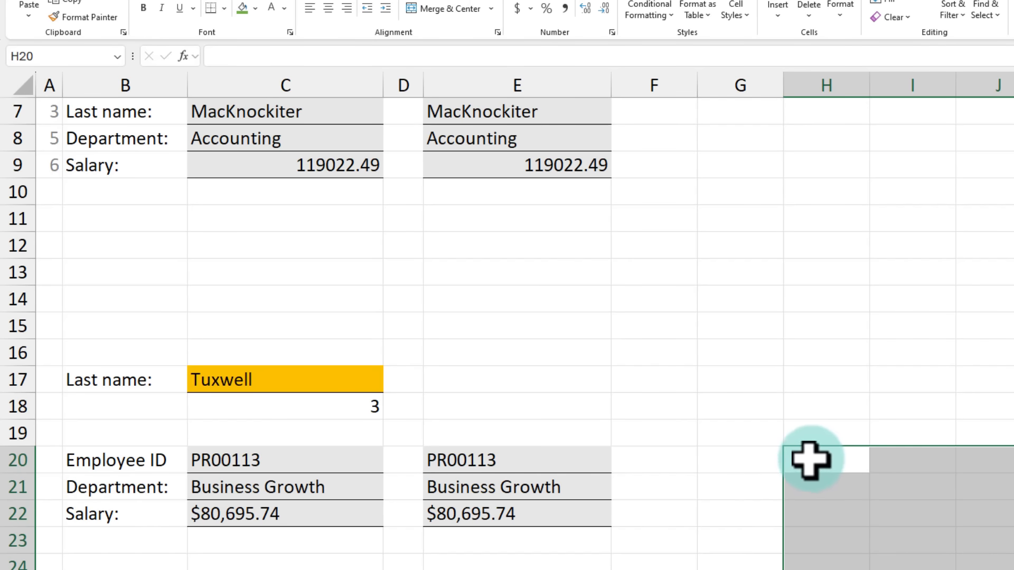
click(828, 456)
click(664, 421)
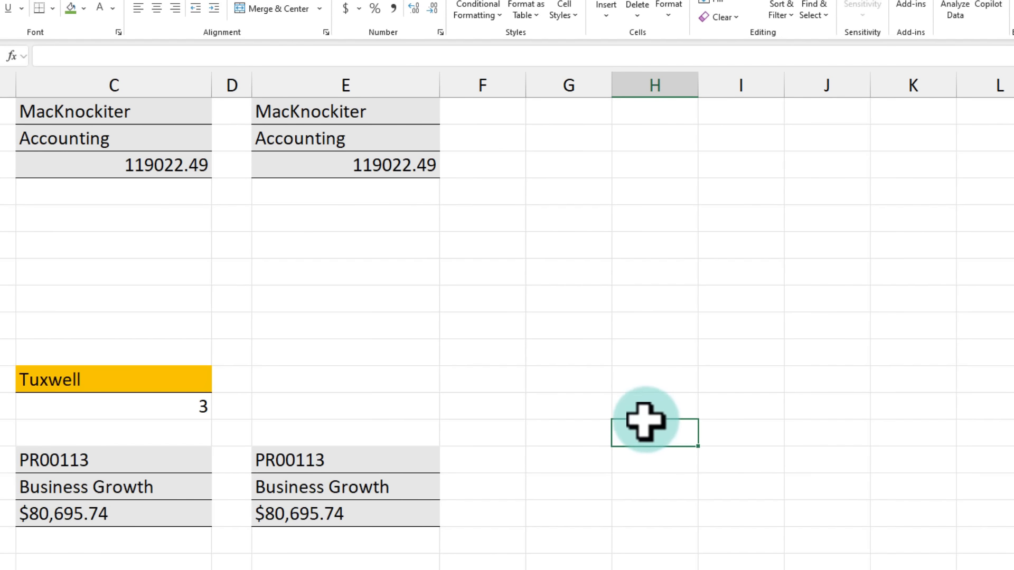
text(Entire d)
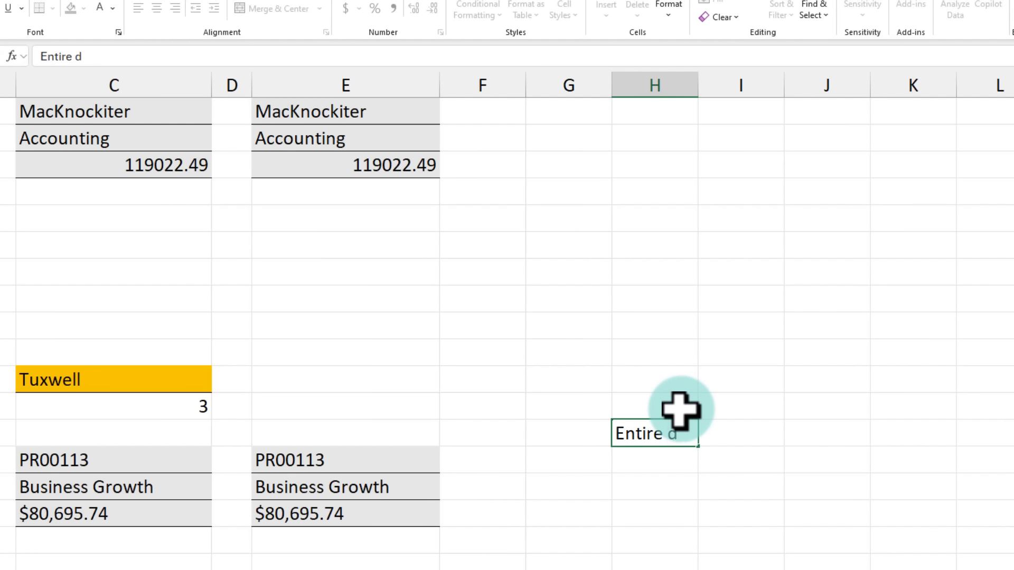
text(ata)
Enter =XLOOKUP(C17,staff[Last Name], staff) in H20 to return the employee's whole record.
text(=x)
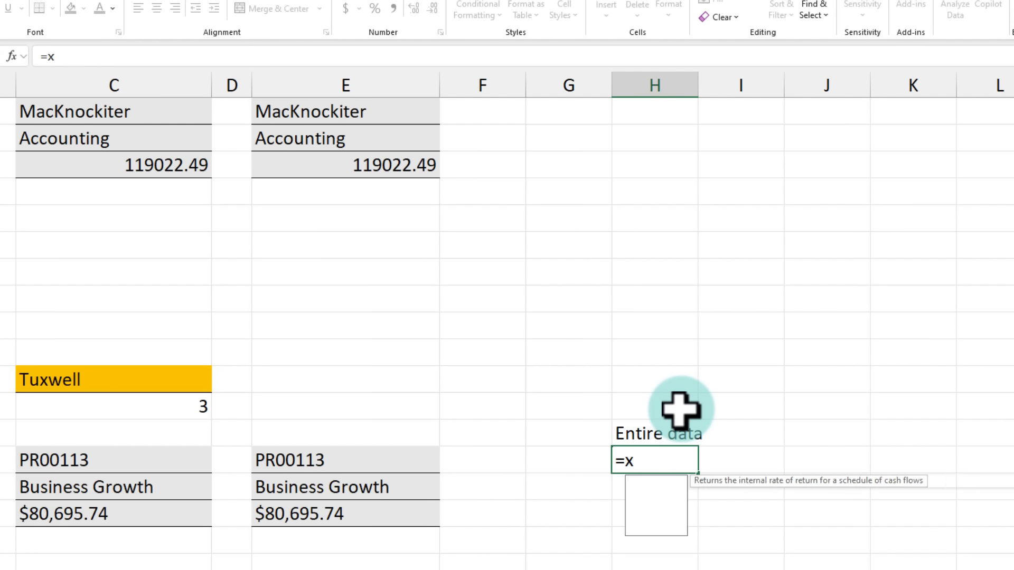
text(l)
key(Tab)
click(151, 379)
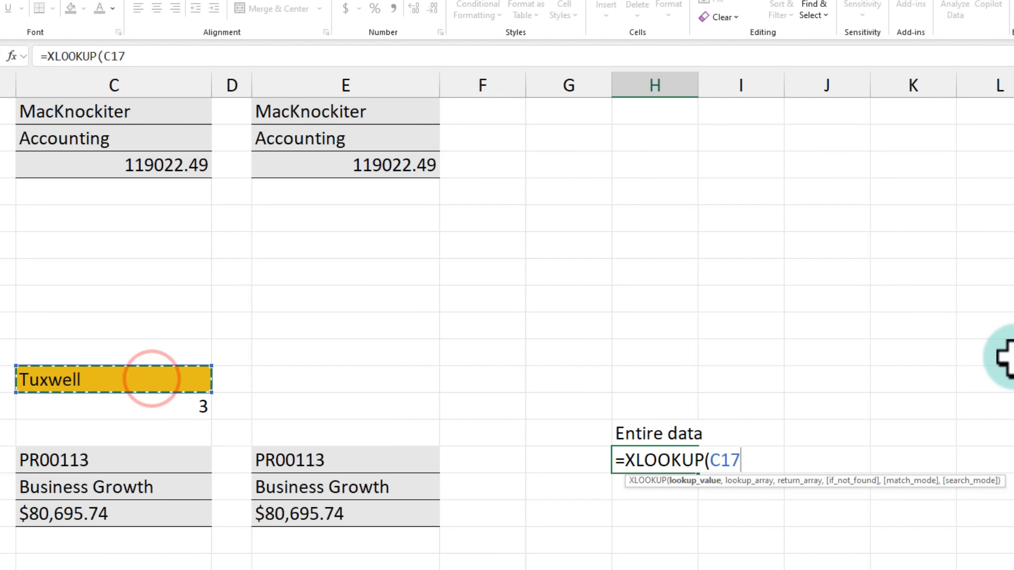
text(,staff[)
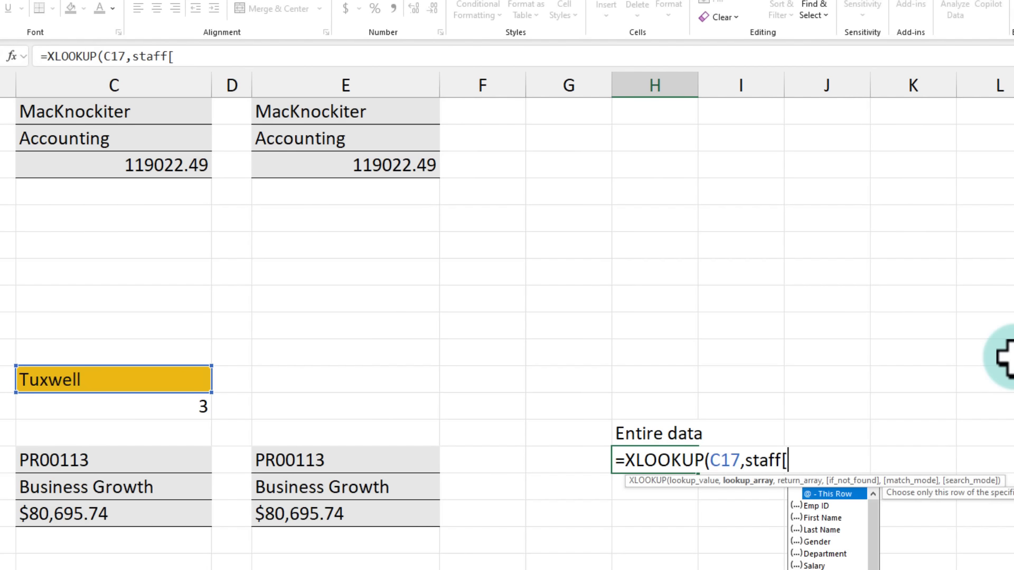
text(las)
key(Tab)
text(])
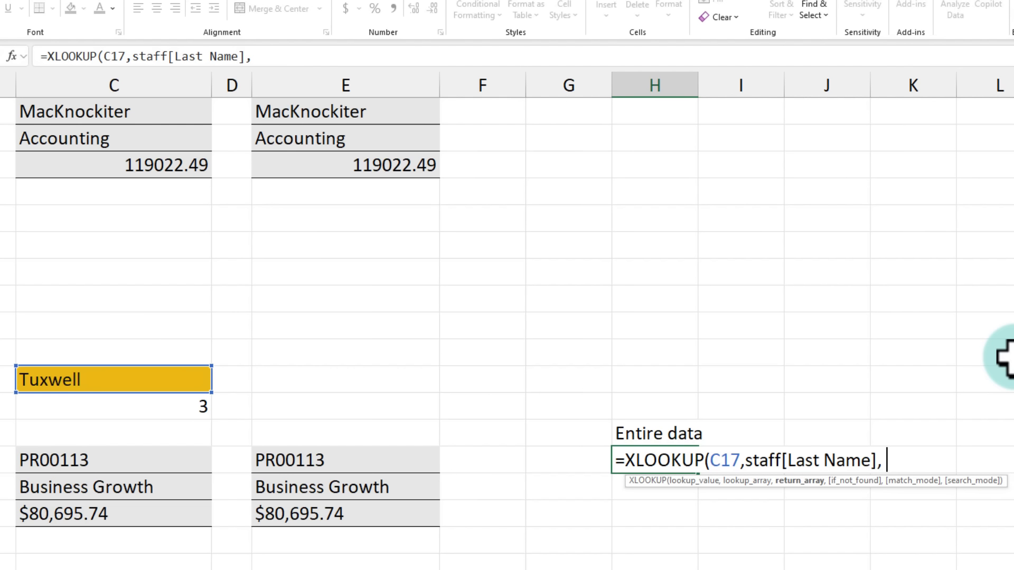
text(, staff)
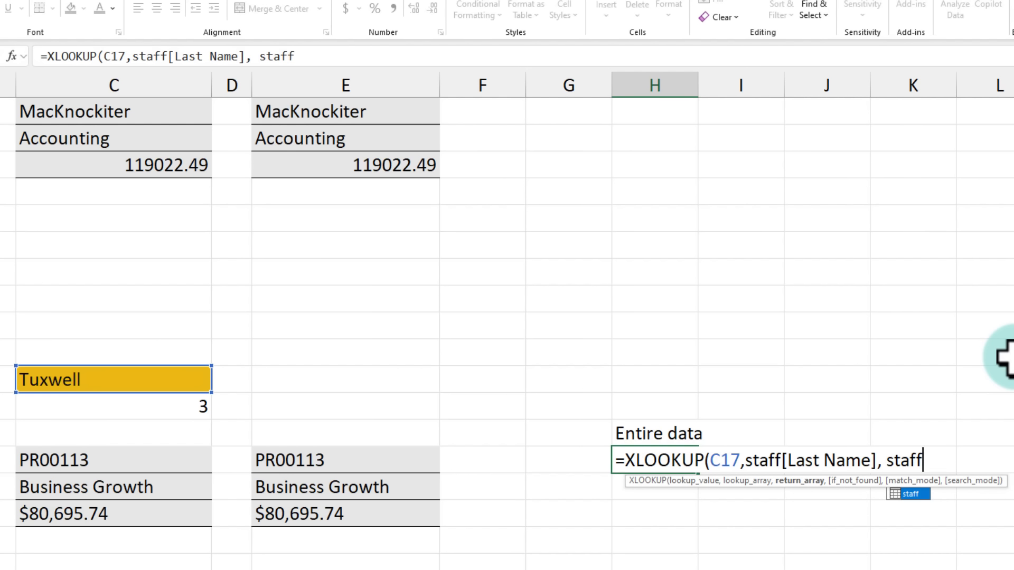
text())
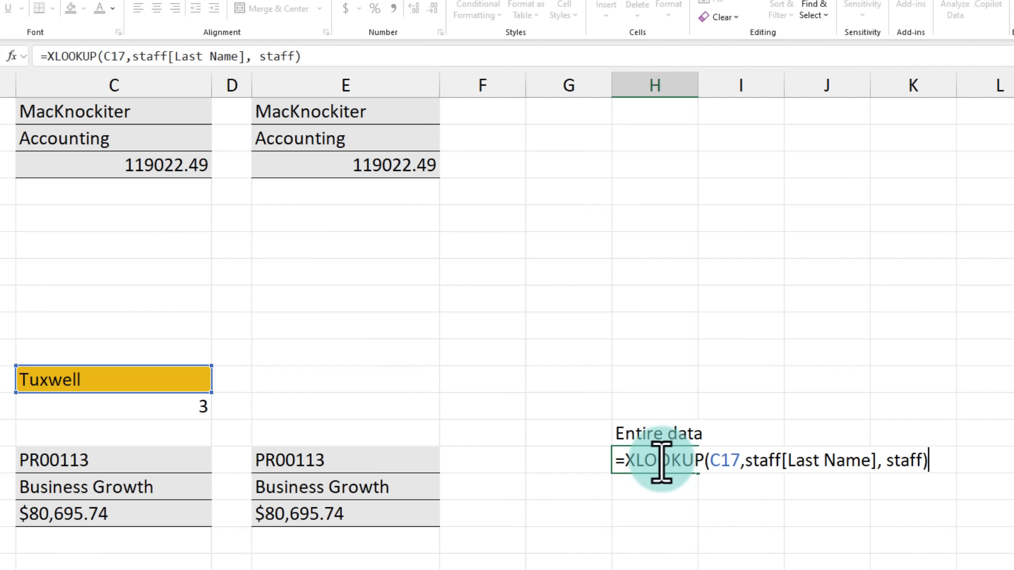
key(ctrl+Return)
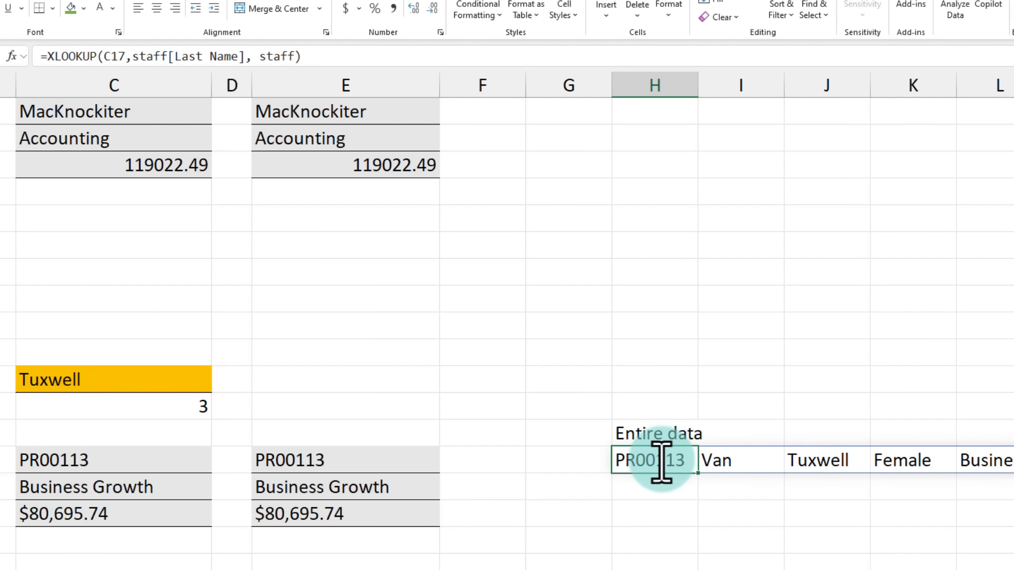
Examine the record spilled across row 20 from H20 and compare it with the matching row of the staff table.
scroll(660, 462, right, 3)
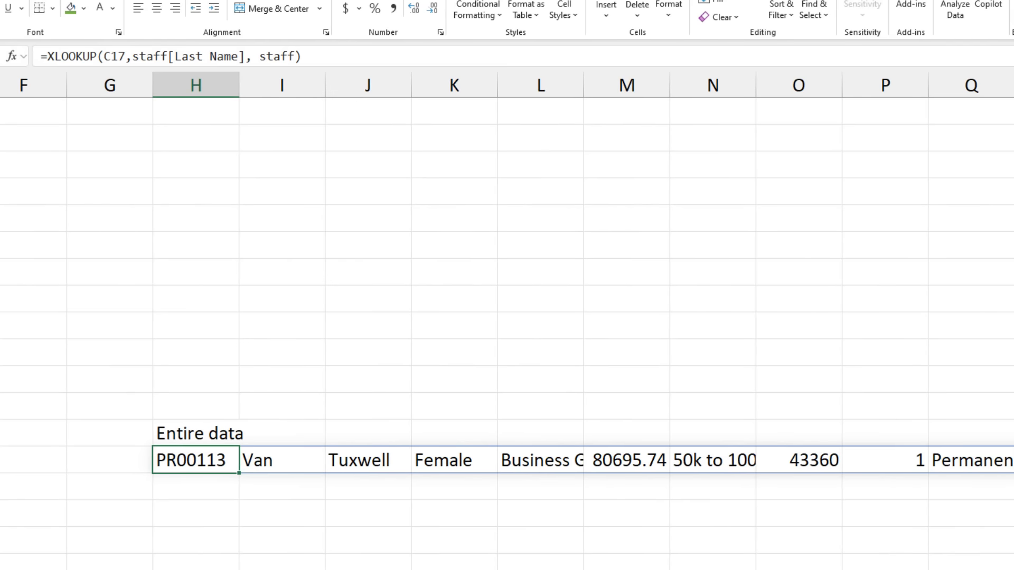
drag(204, 461, 1006, 462)
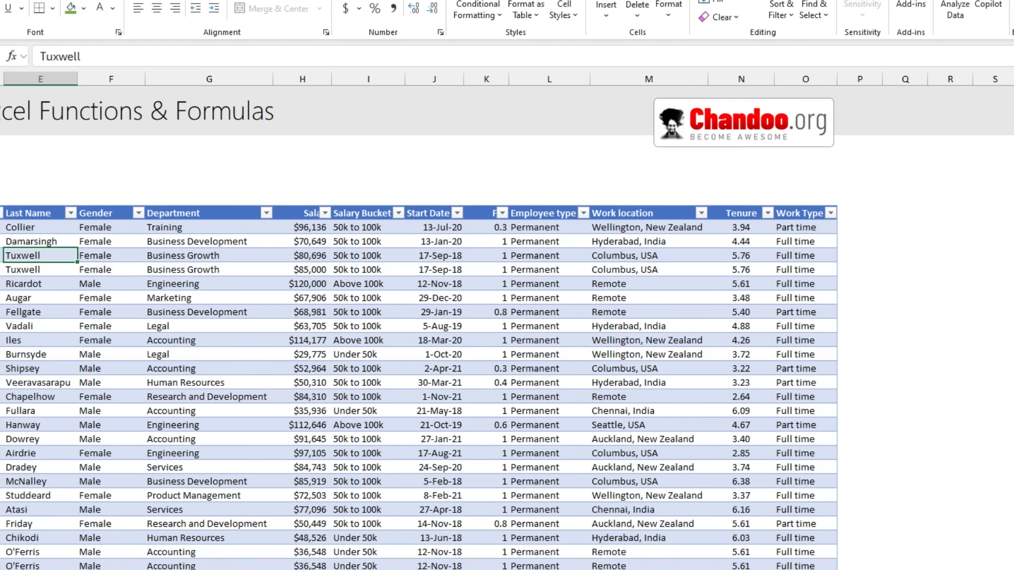
drag(66, 250, 990, 255)
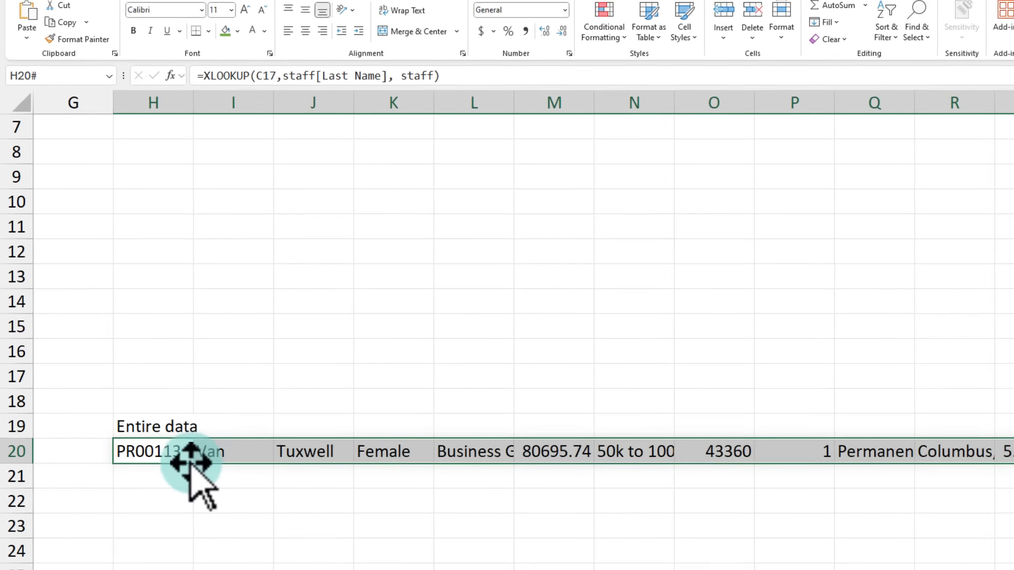
click(157, 450)
drag(199, 450, 1009, 455)
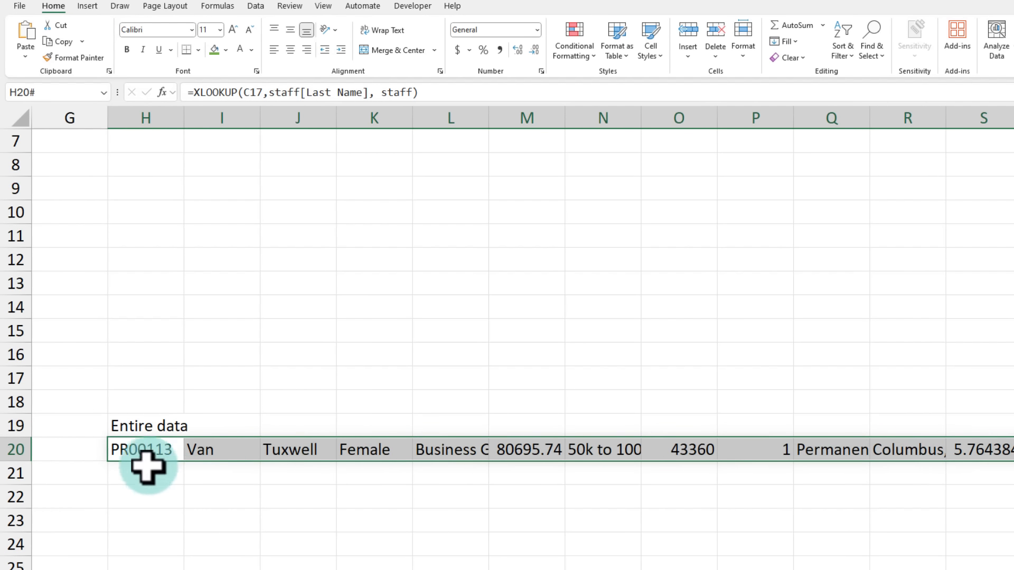
click(140, 450)
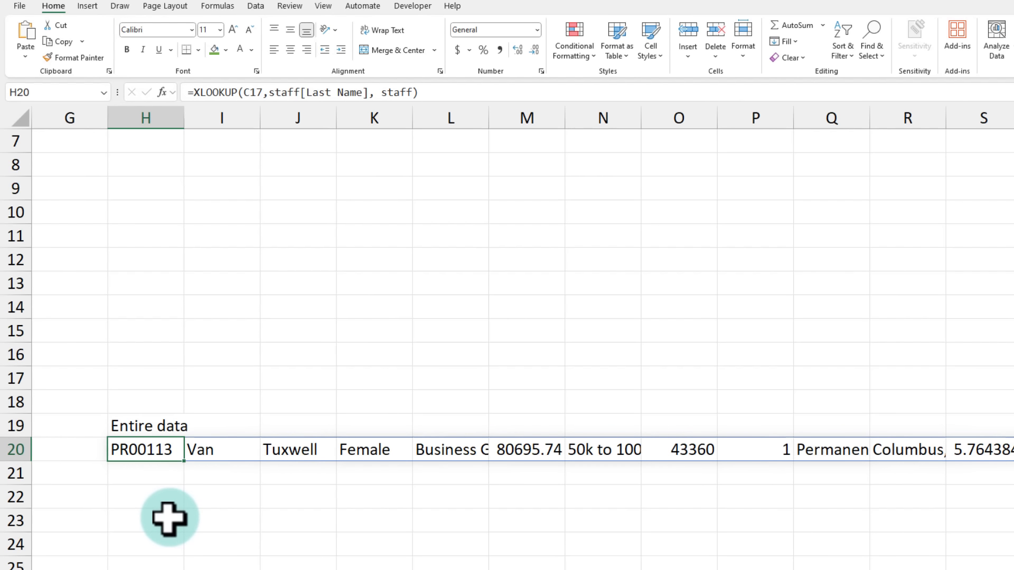
click(156, 507)
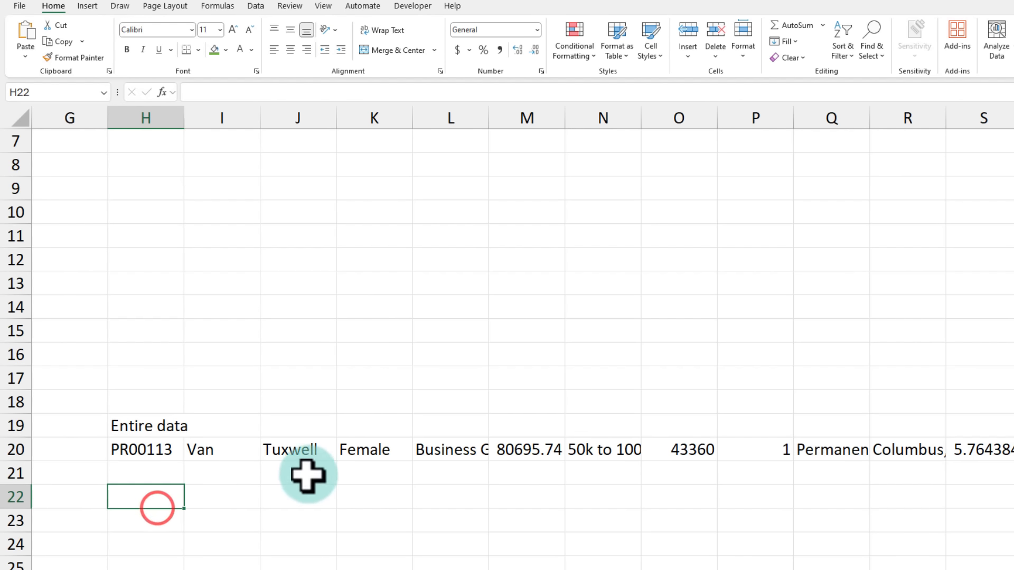
Enter =TRANSPOSE(XLOOKUP(C17,staff[Last Name], staff)) in H22 to return the employee's whole record vertically.
text(=XLOOKUP()
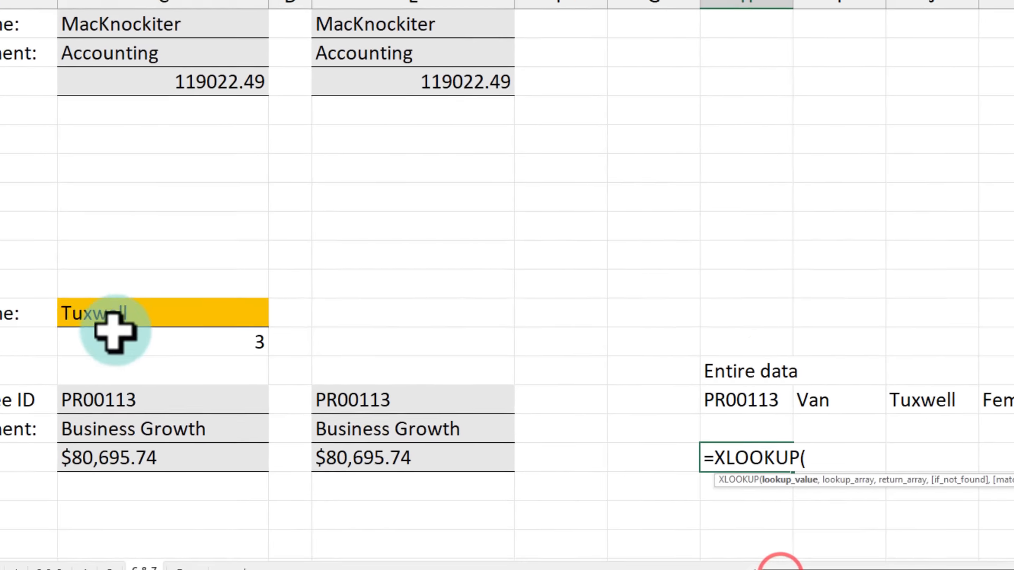
click(204, 303)
text(,staff)
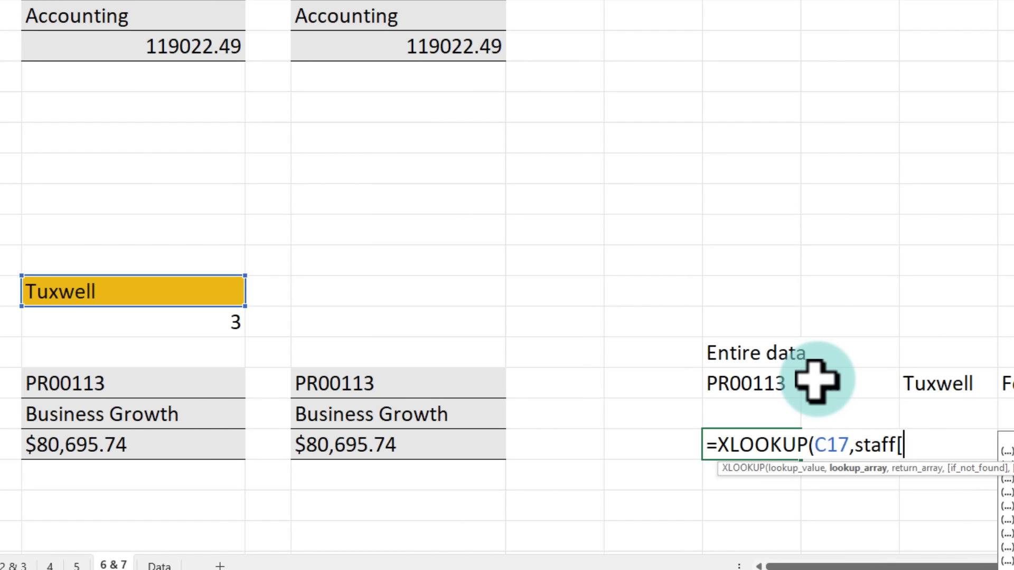
text([l)
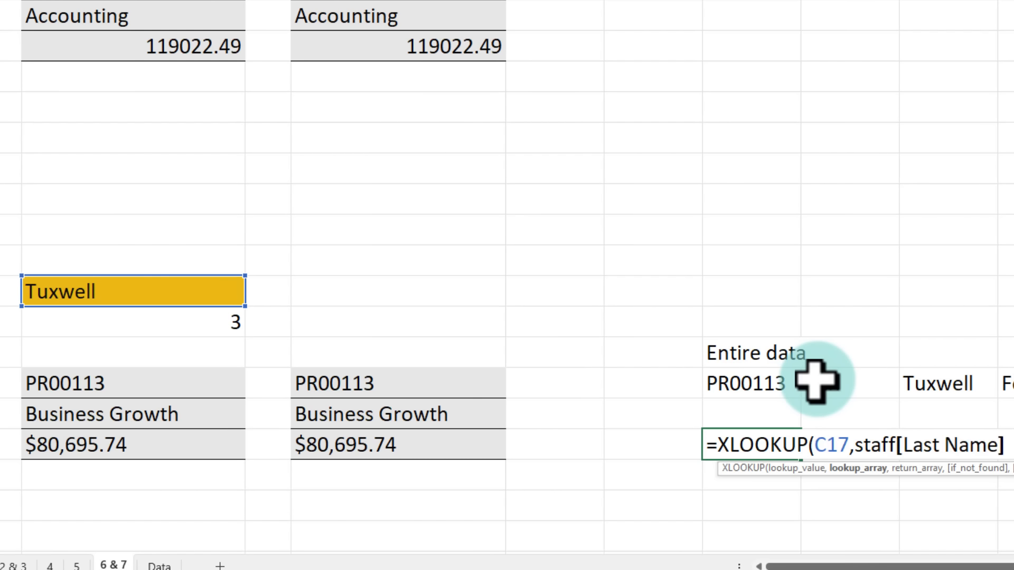
text( staff))
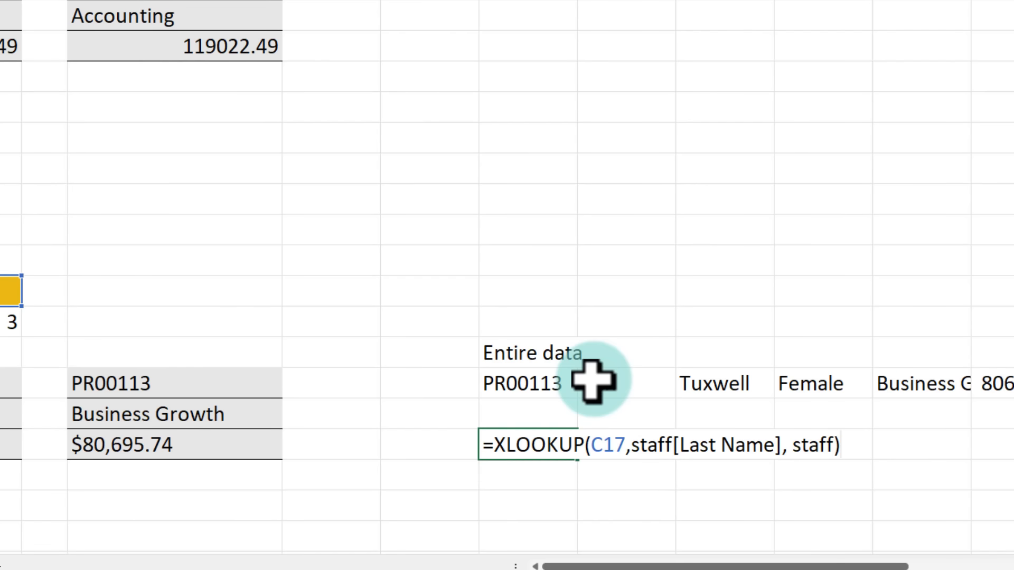
click(492, 445)
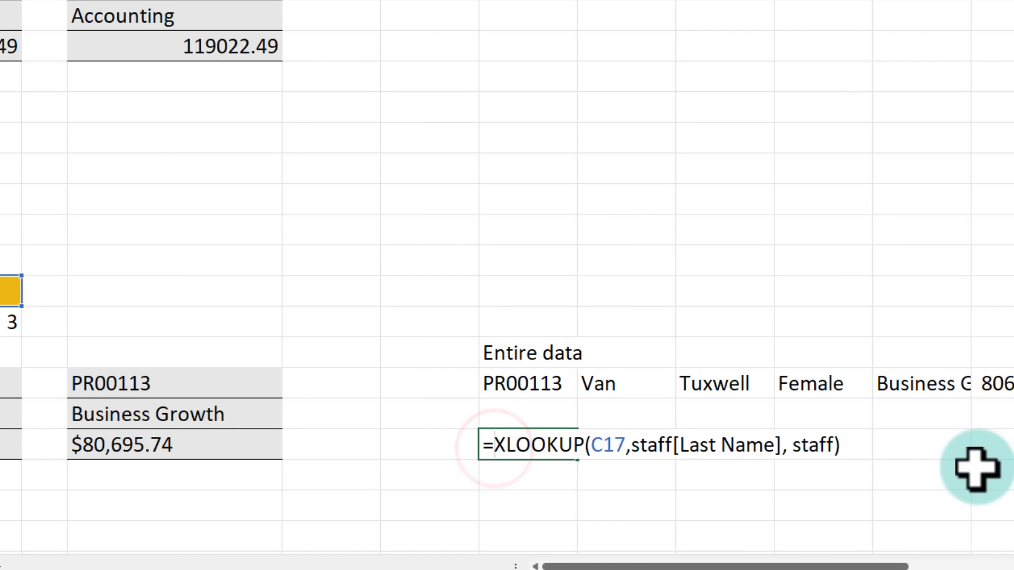
text(tran)
key(Tab)
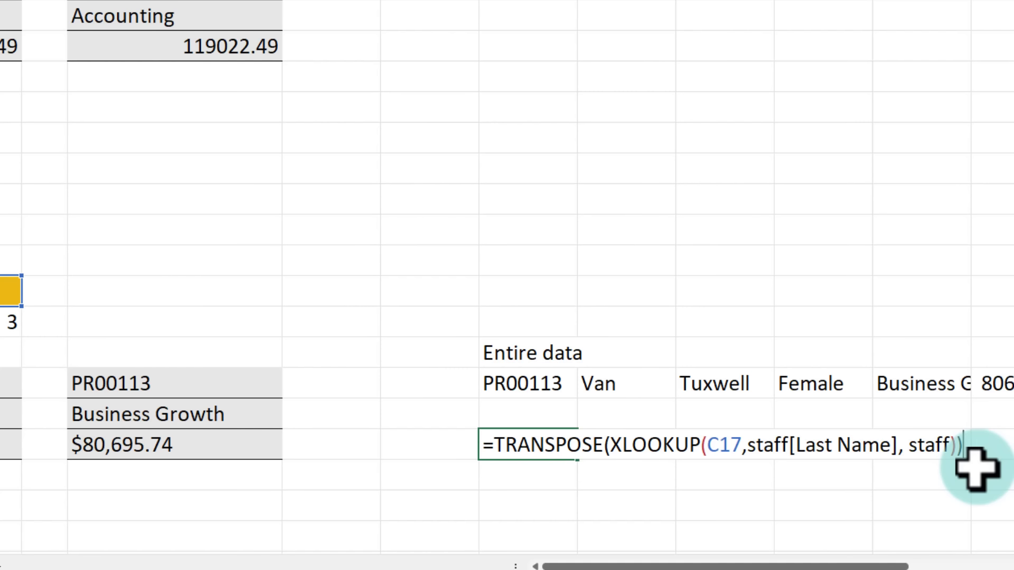
key(Return)
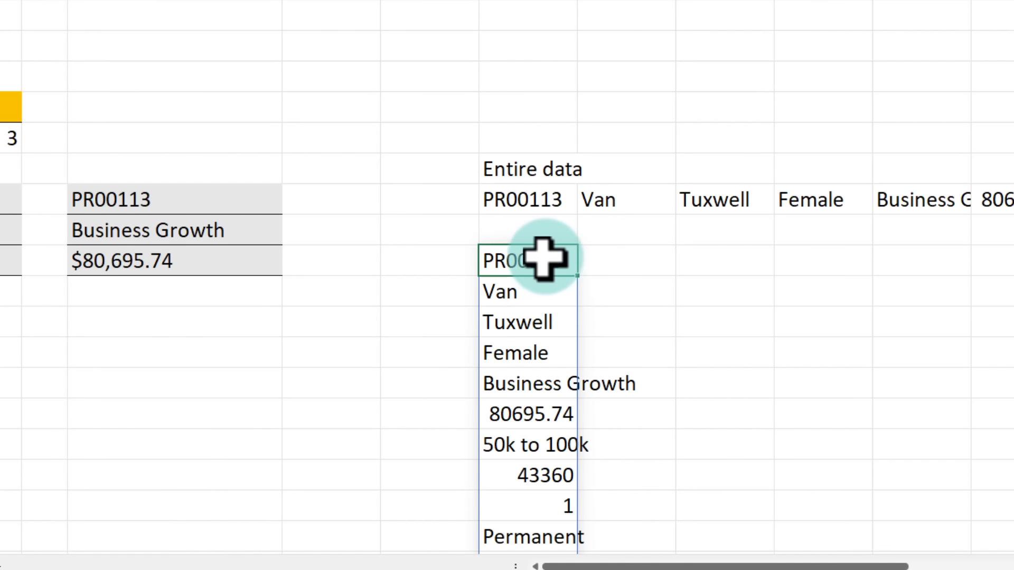
Examine the vertical record spilled down from H22 and compare it with the last-name lookup area.
drag(544, 254, 550, 409)
scroll(552, 443, down, 4)
shift+click(525, 259)
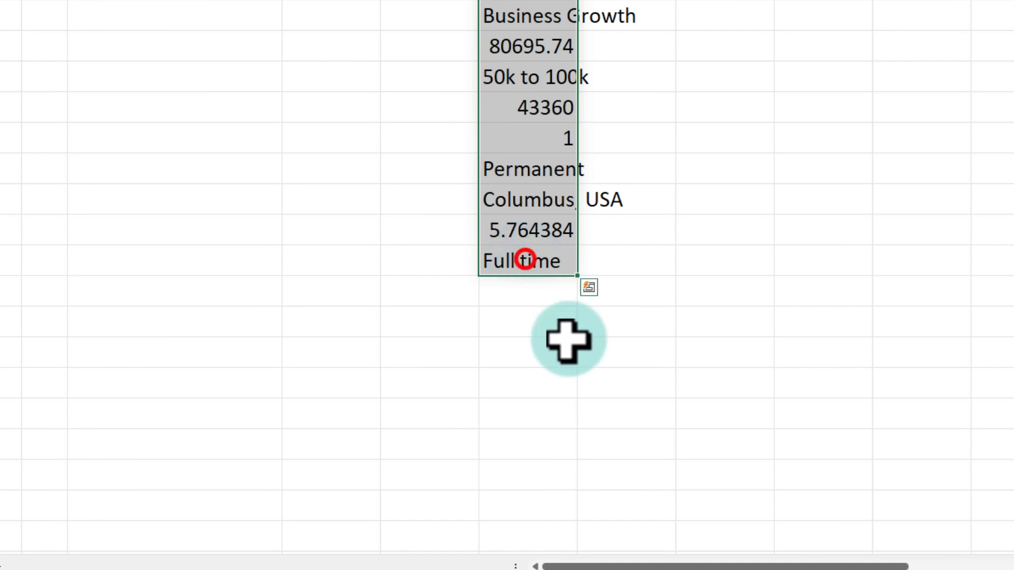
scroll(568, 339, up, 2)
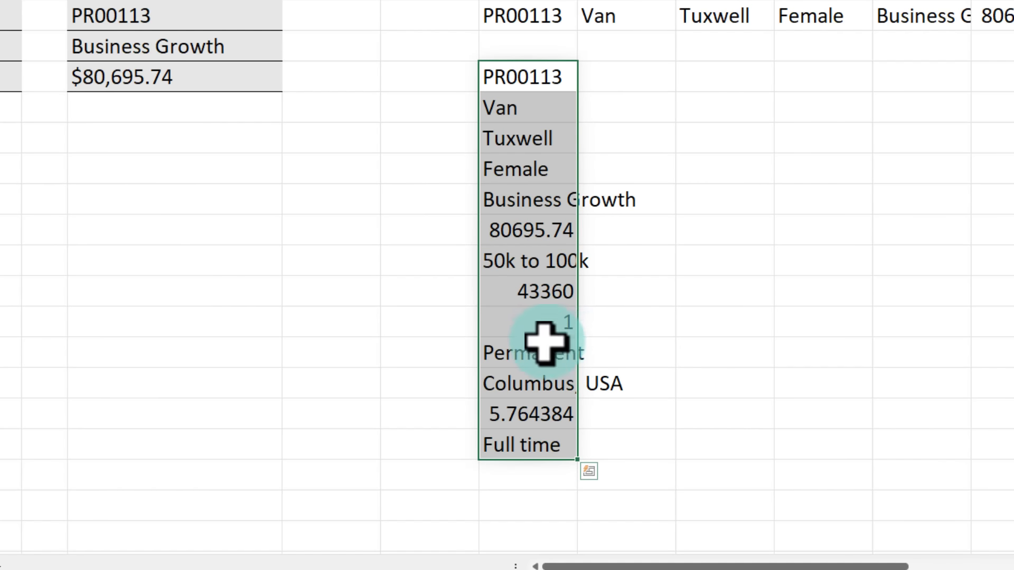
click(521, 70)
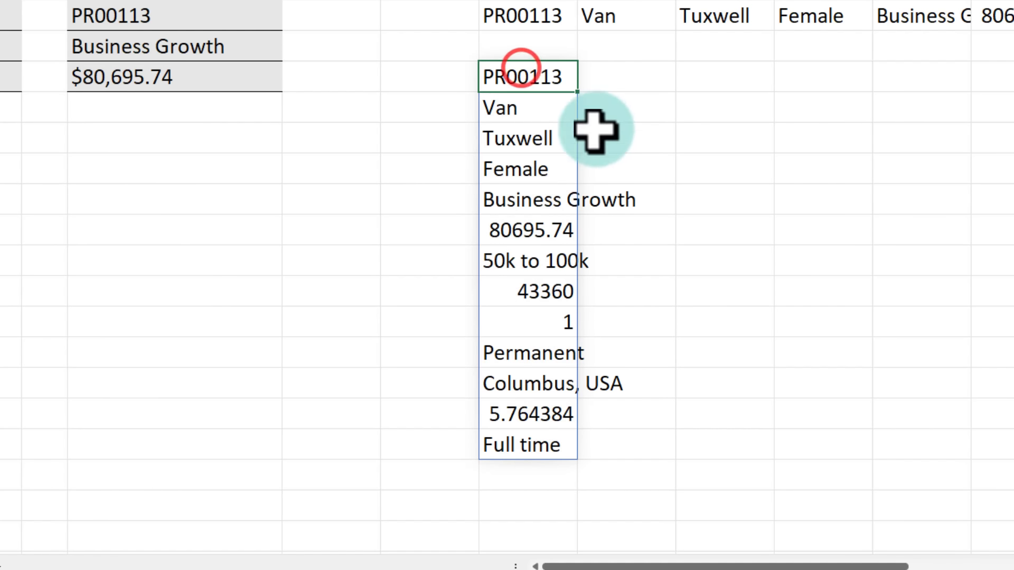
scroll(523, 169, up, 1)
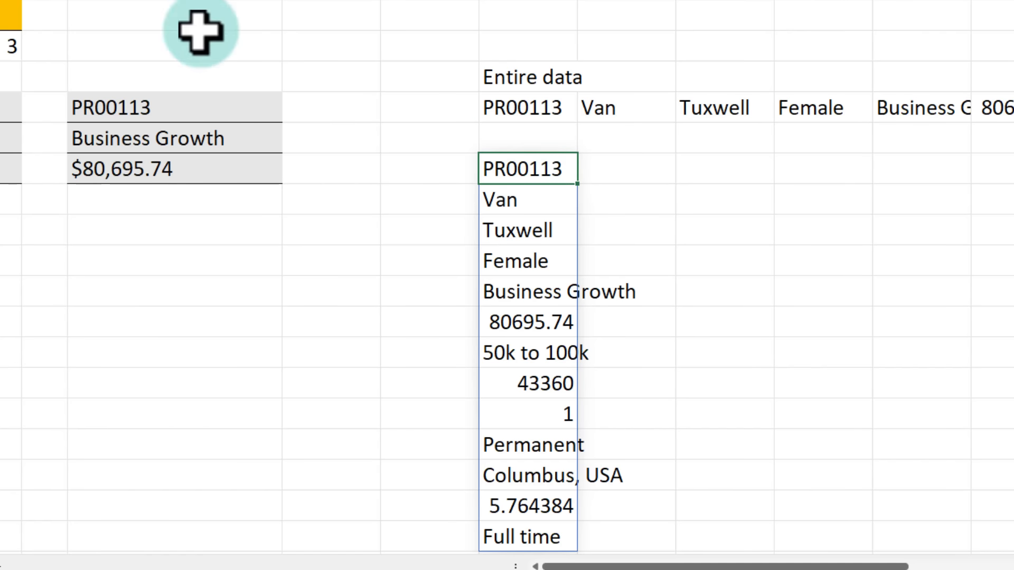
drag(541, 169, 516, 486)
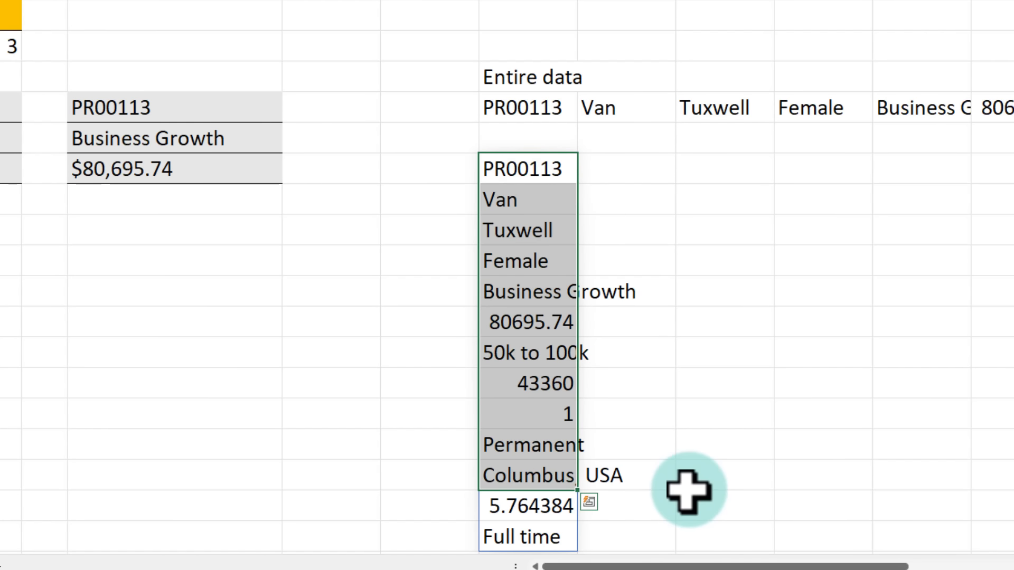
scroll(530, 234, up, 5)
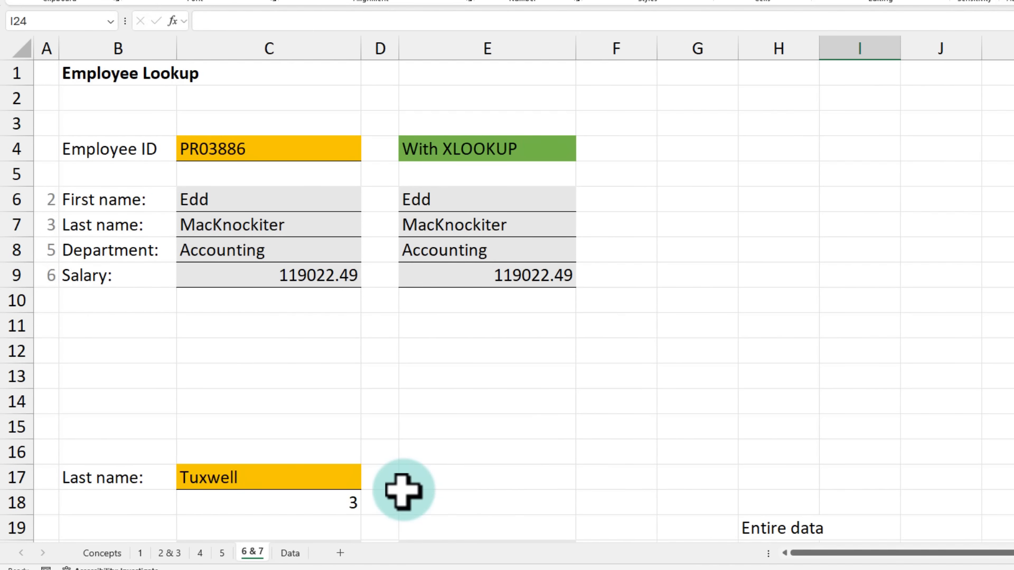
Review the Concepts sheet's salary challenge, the MIN/MAX functions row and business question 8 about the highest salary person.
click(89, 552)
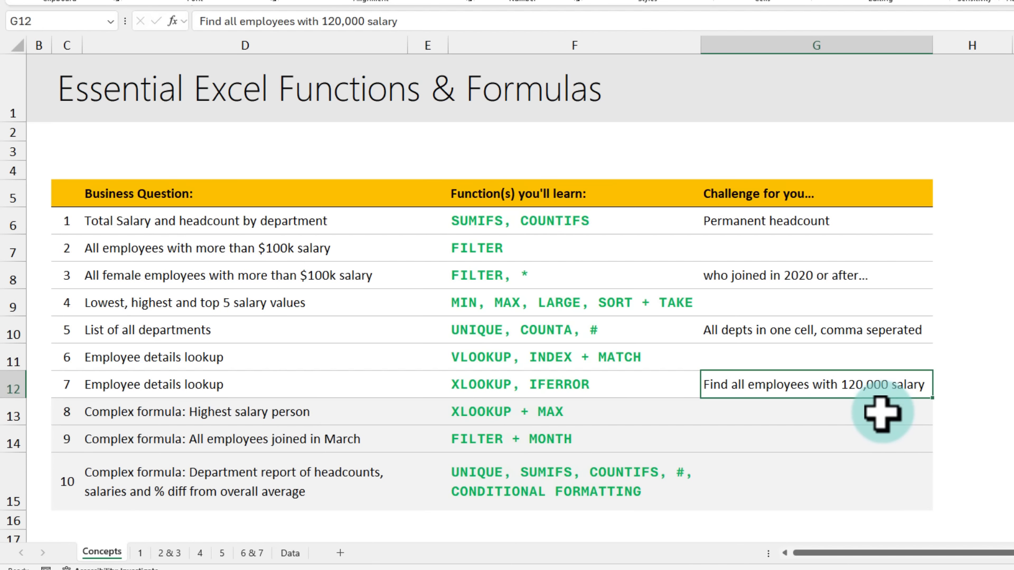
click(338, 412)
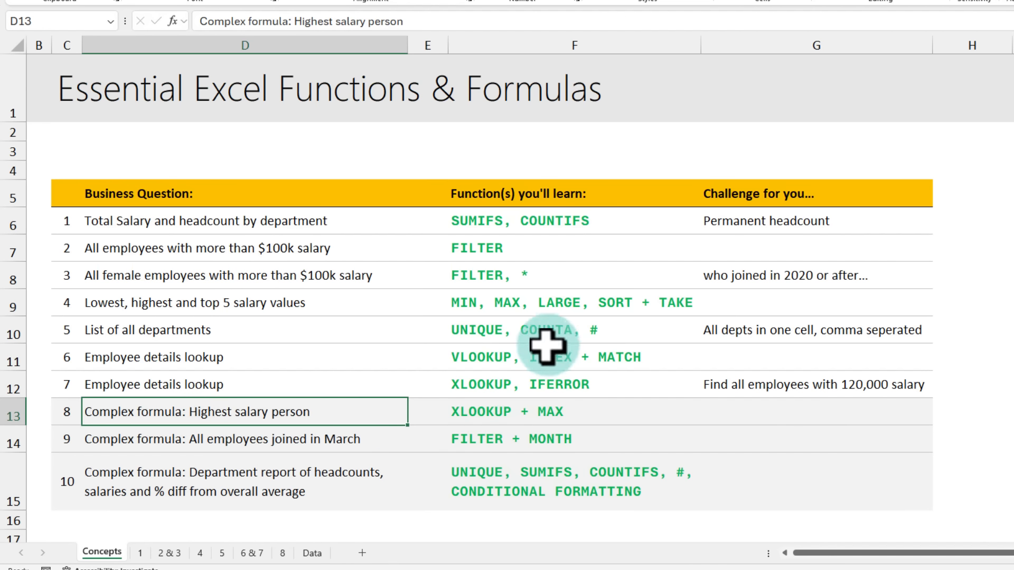
click(498, 302)
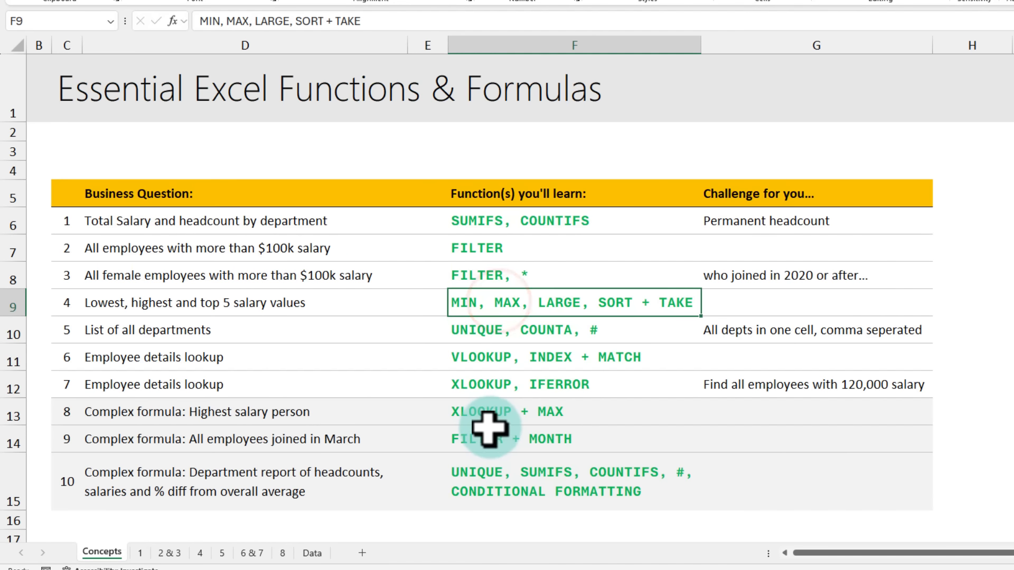
click(242, 417)
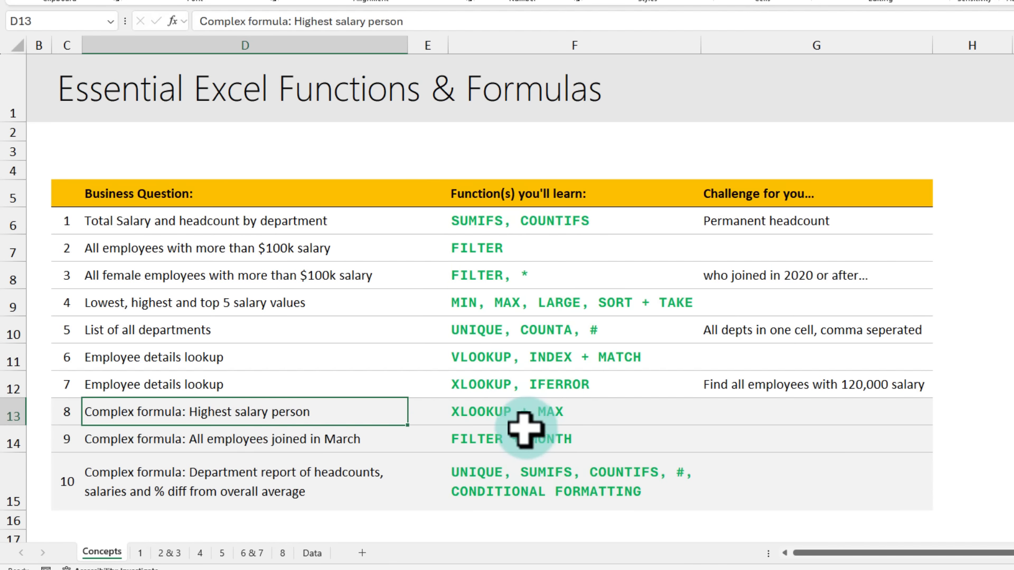
On sheet 8, enter =MAX(staff[Salary]) in C4 beside "One person:".
click(283, 553)
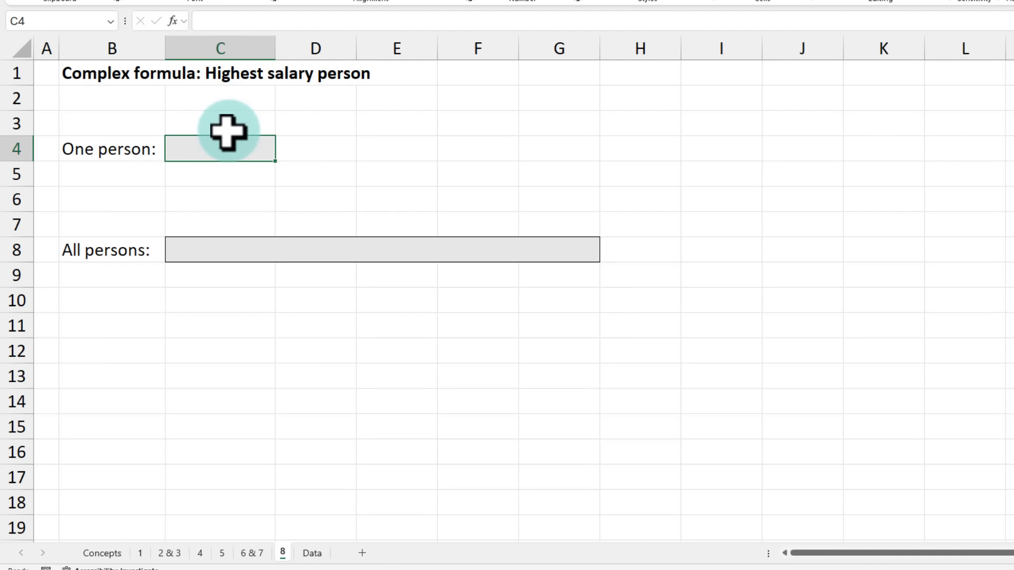
click(219, 243)
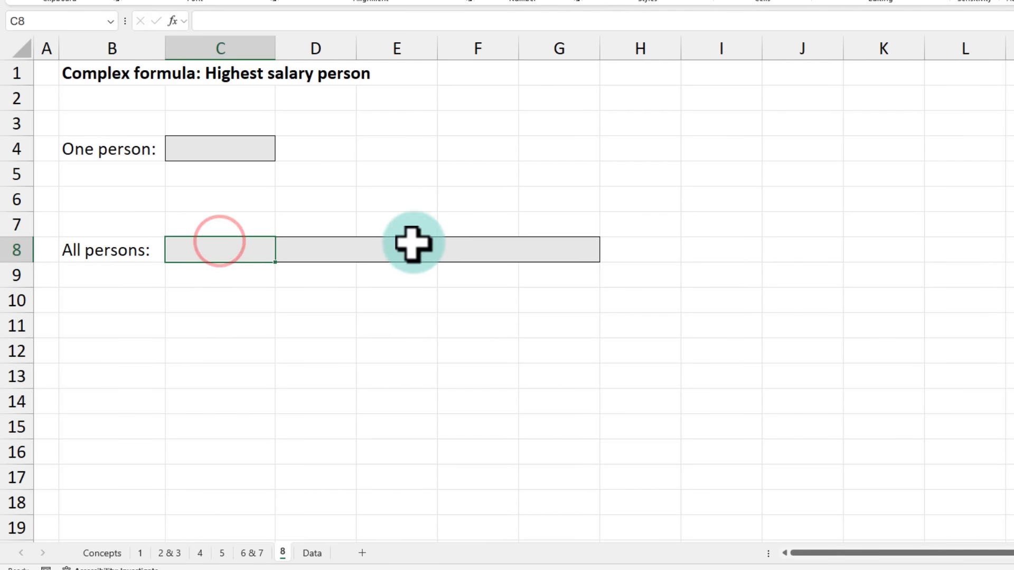
click(206, 154)
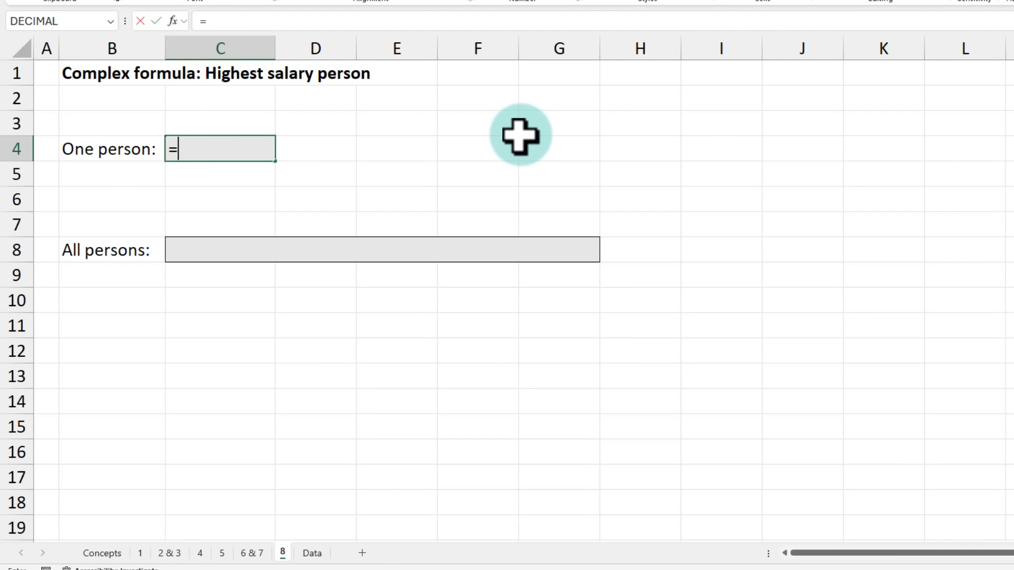
text(=max(staff[Salary)
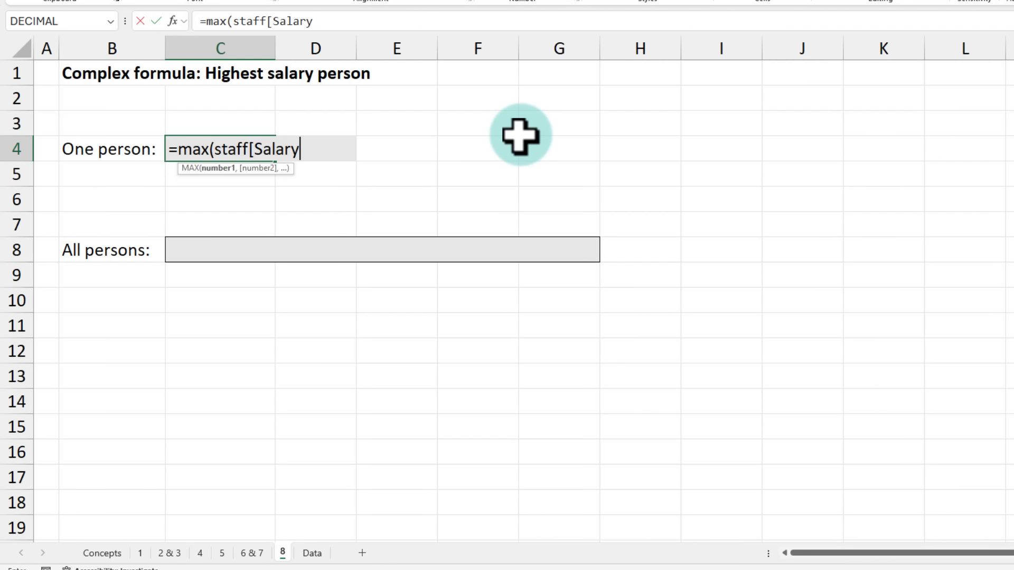
text(]))
key(ctrl+Return)
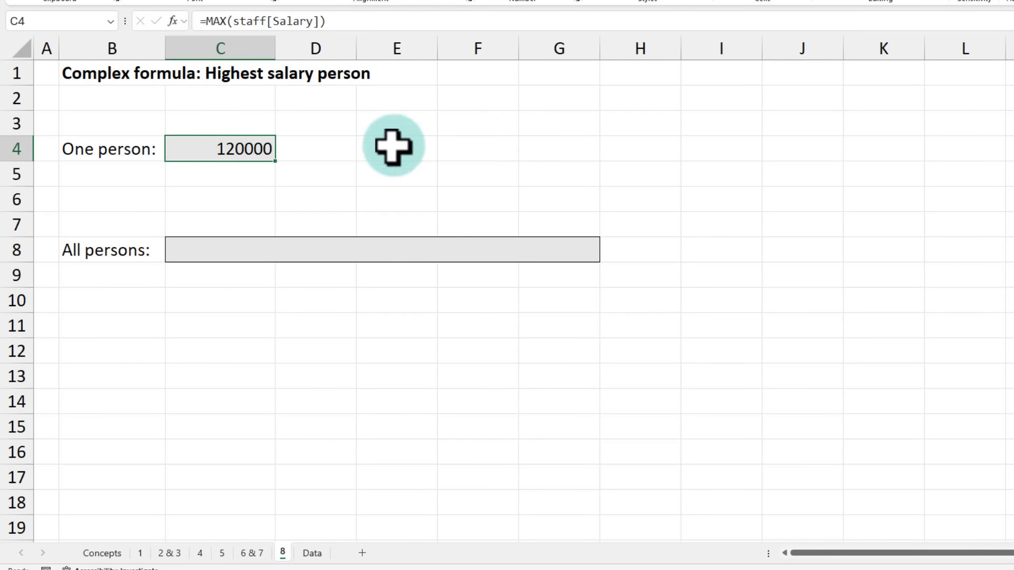
Wrap C4's MAX formula in XLOOKUP as the lookup value, with staff[Salary] as the lookup array.
double_click(247, 159)
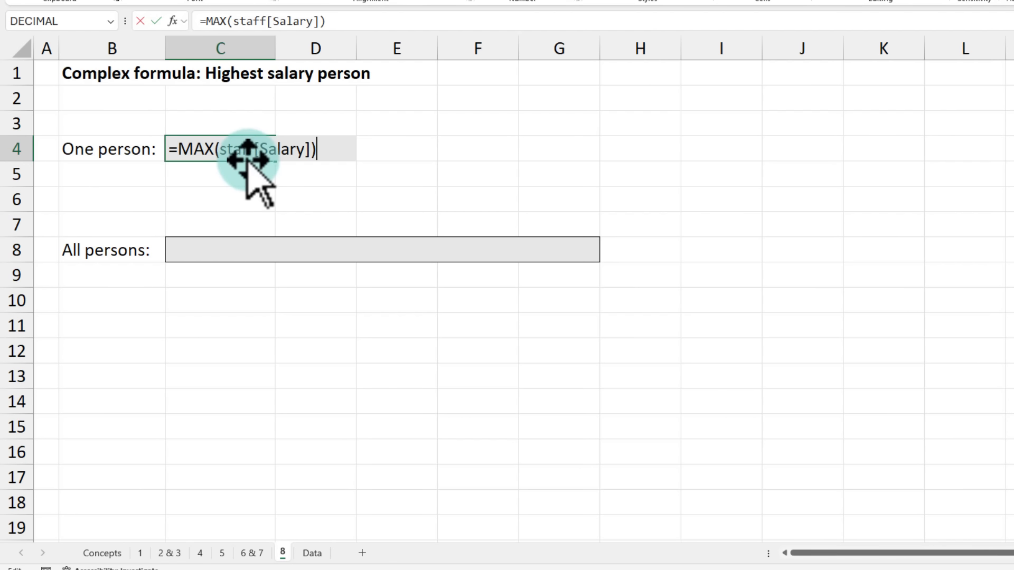
click(178, 149)
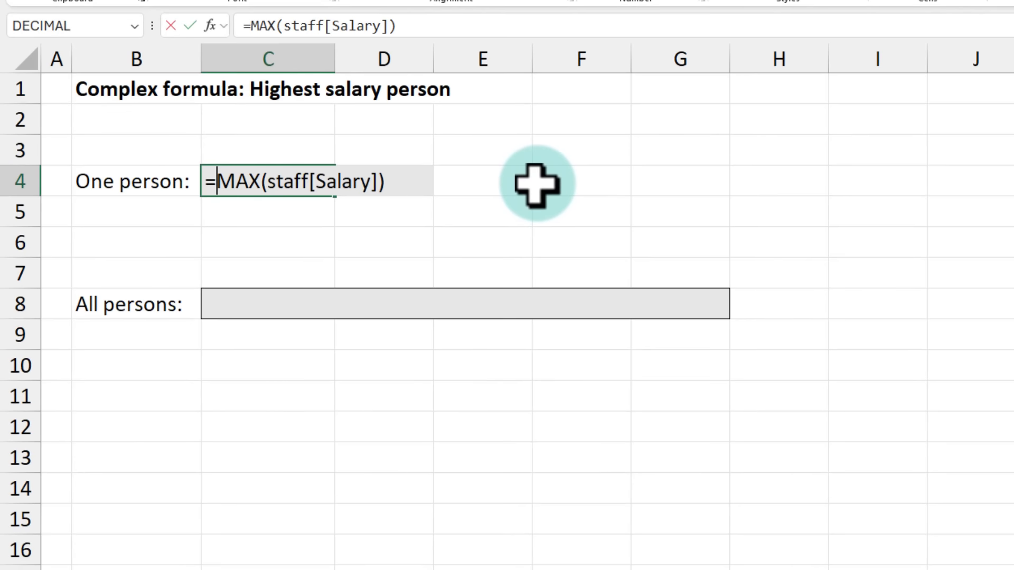
text(xl)
key(Tab)
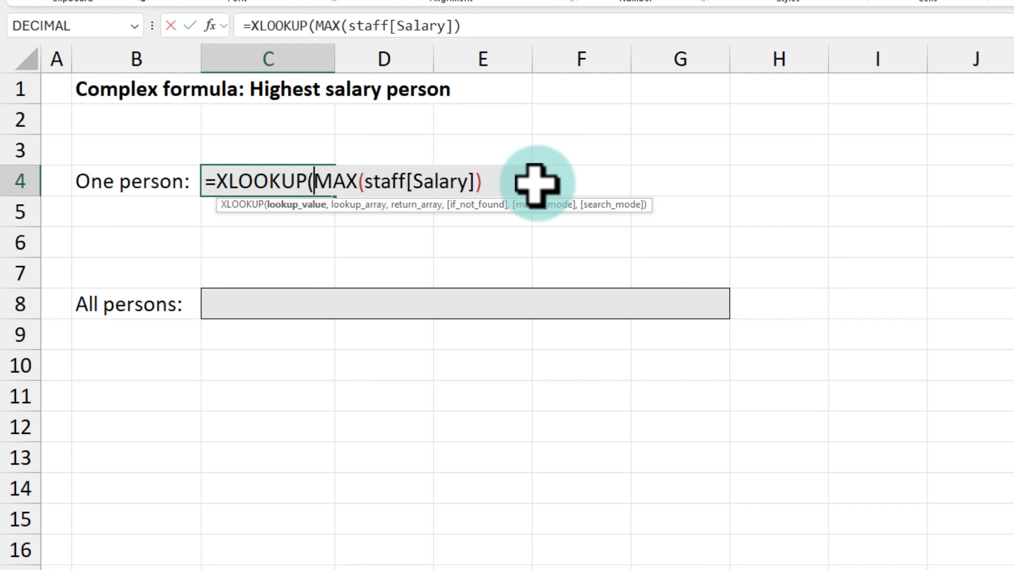
click(317, 181)
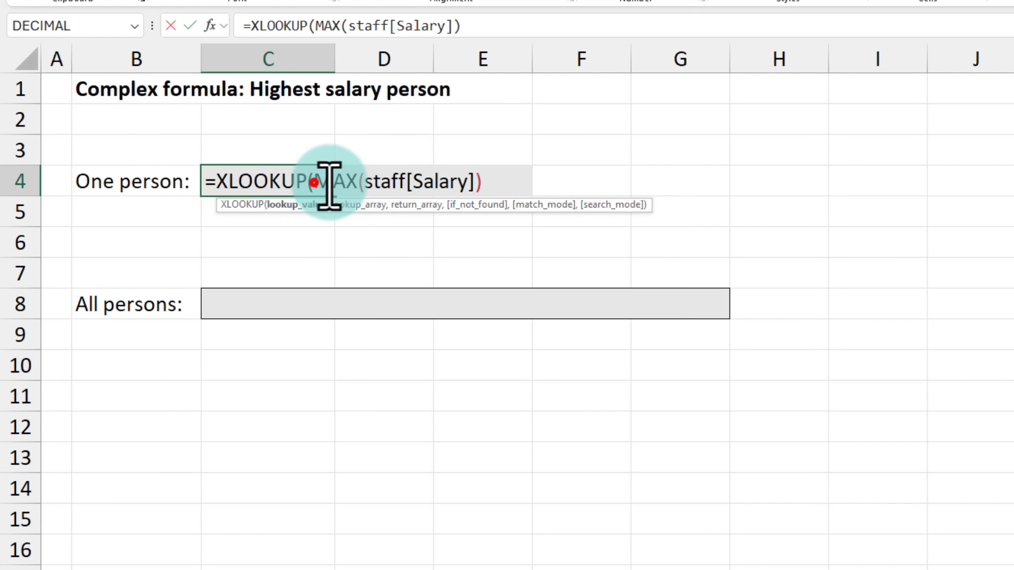
click(494, 181)
text(, sta)
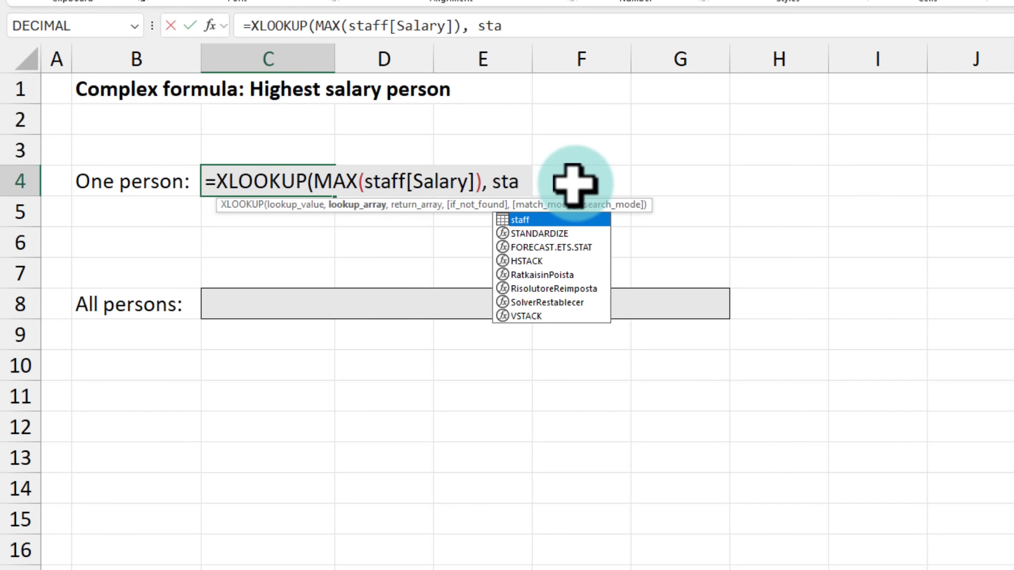
key(Tab)
text([sa)
key(Tab)
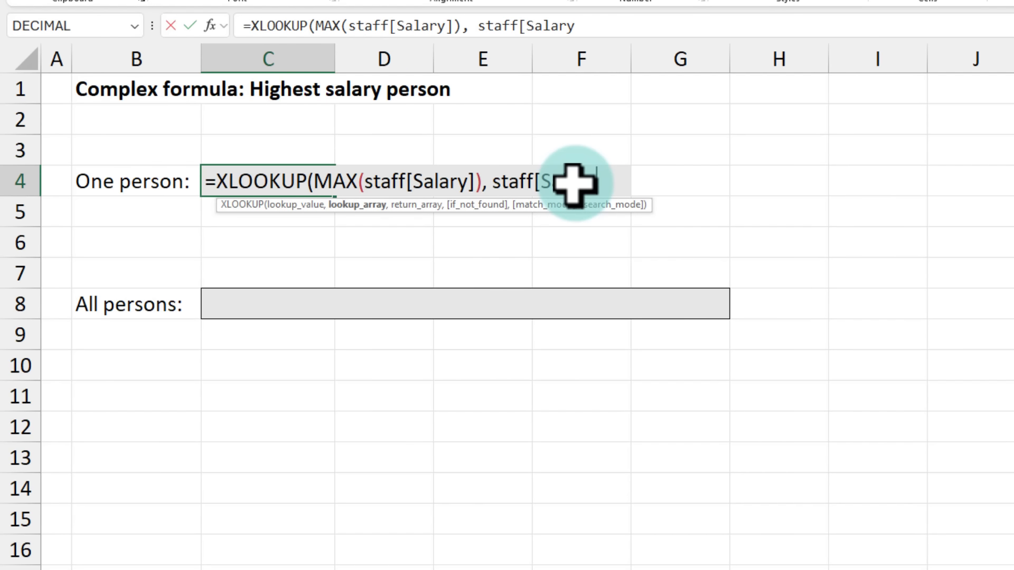
Add staff[First Name] as the return array of C4's XLOOKUP formula.
text(, )
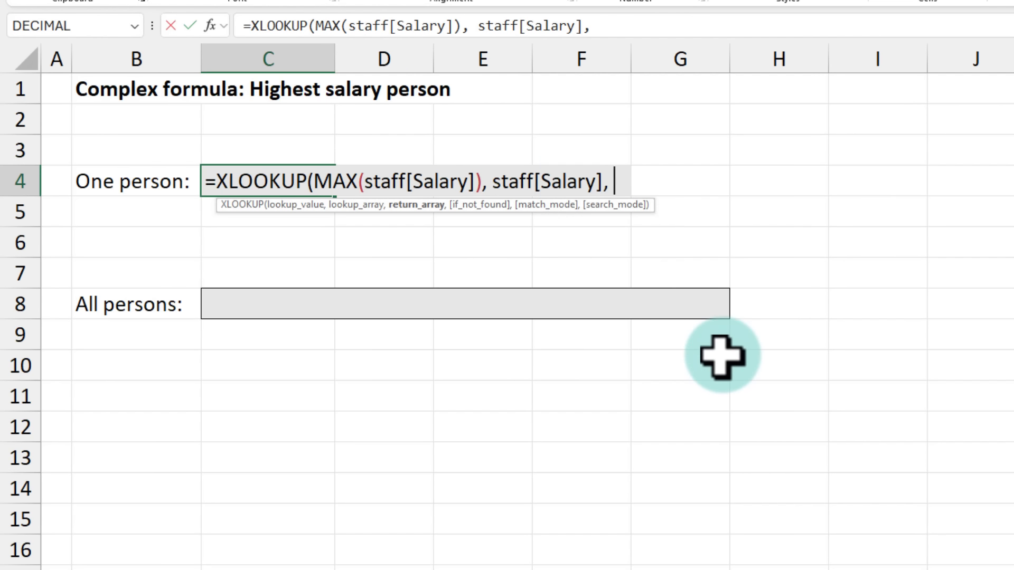
text(staff)
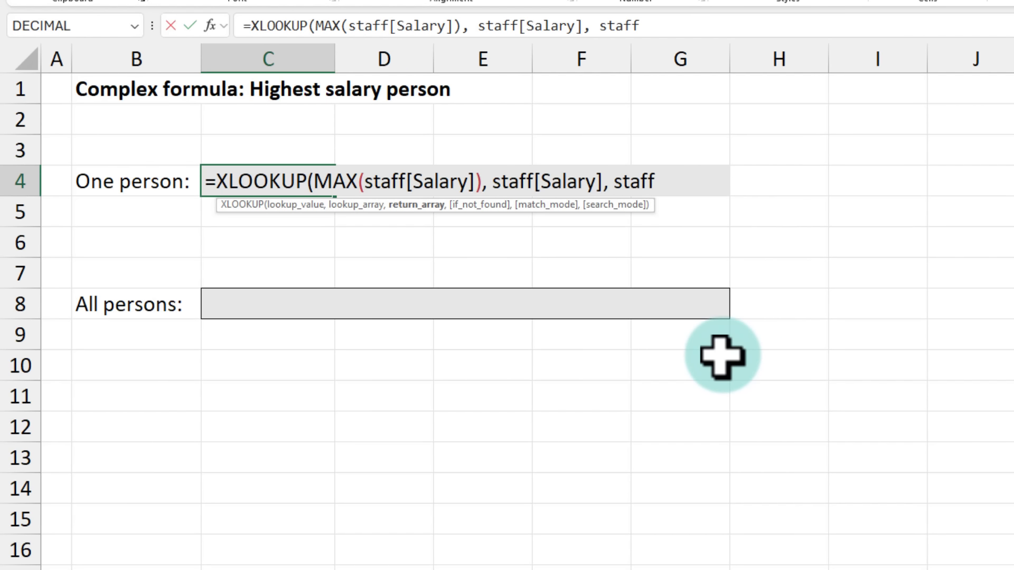
text([fi)
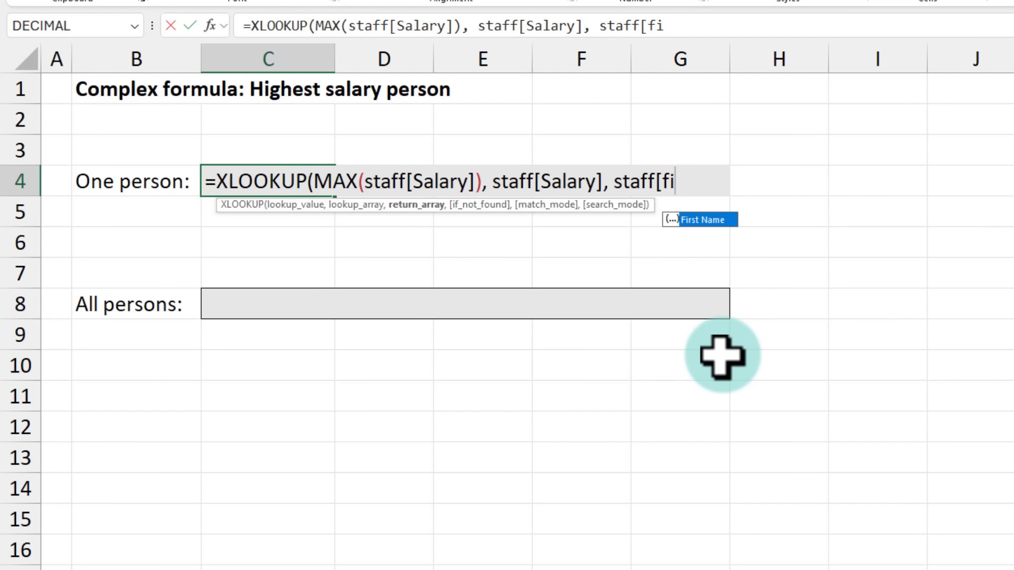
key(Tab)
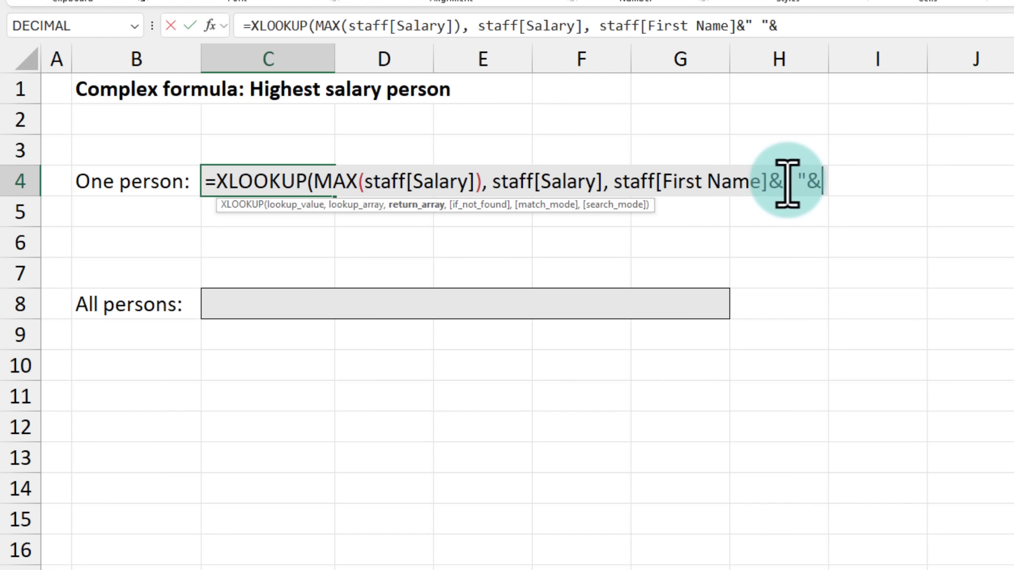
Join a space and staff[Last Name] to the first name in C4's return array and complete the XLOOKUP formula.
text(s)
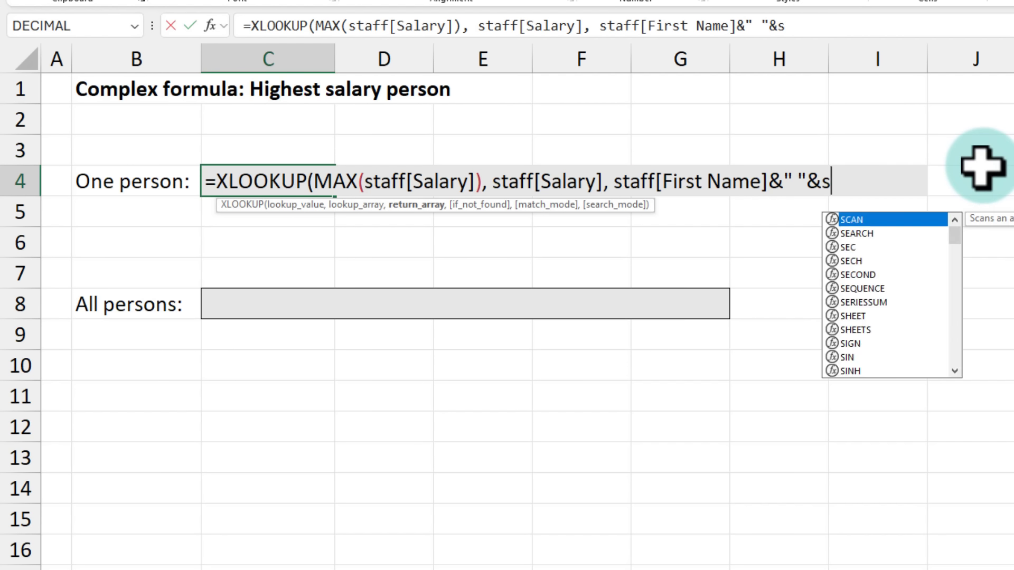
text(taff[Sa)
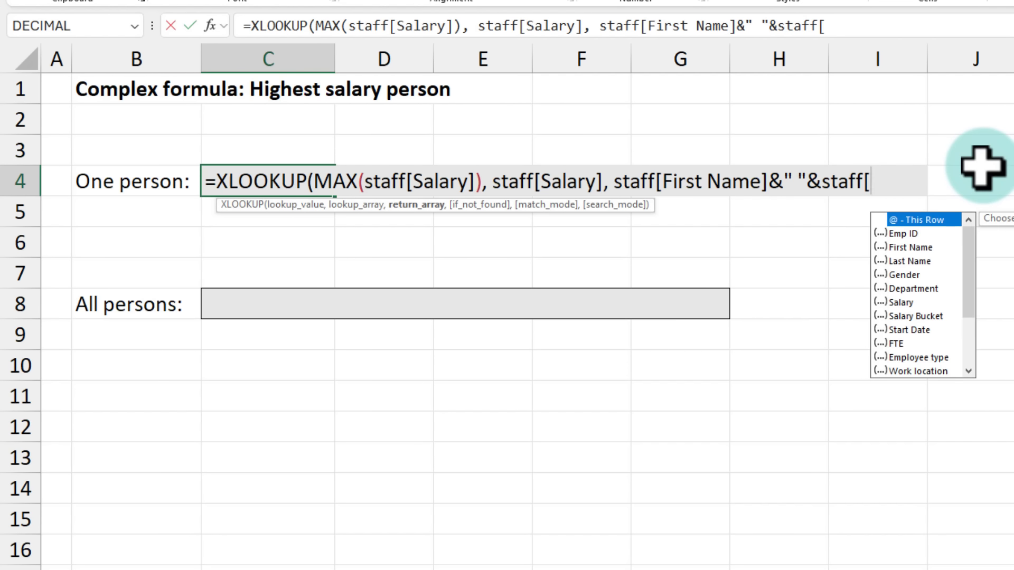
text(lary], s)
key(Tab)
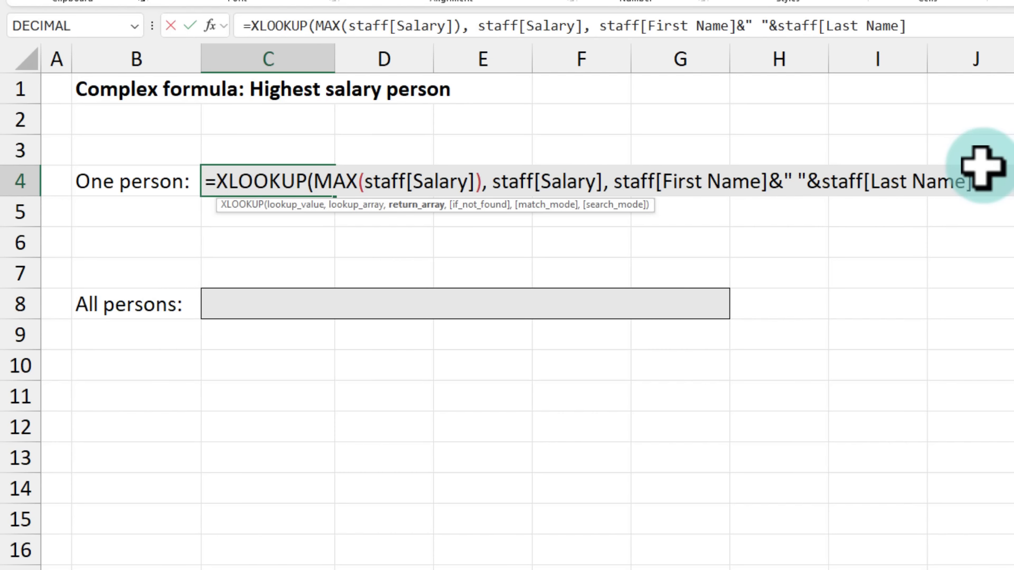
text())
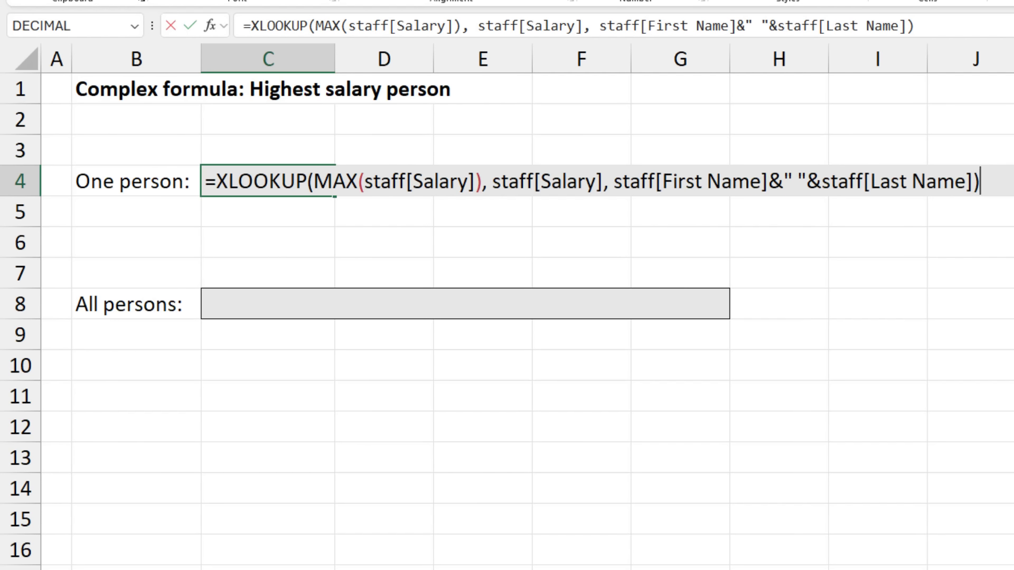
key(ctrl+Return)
click(343, 204)
click(233, 186)
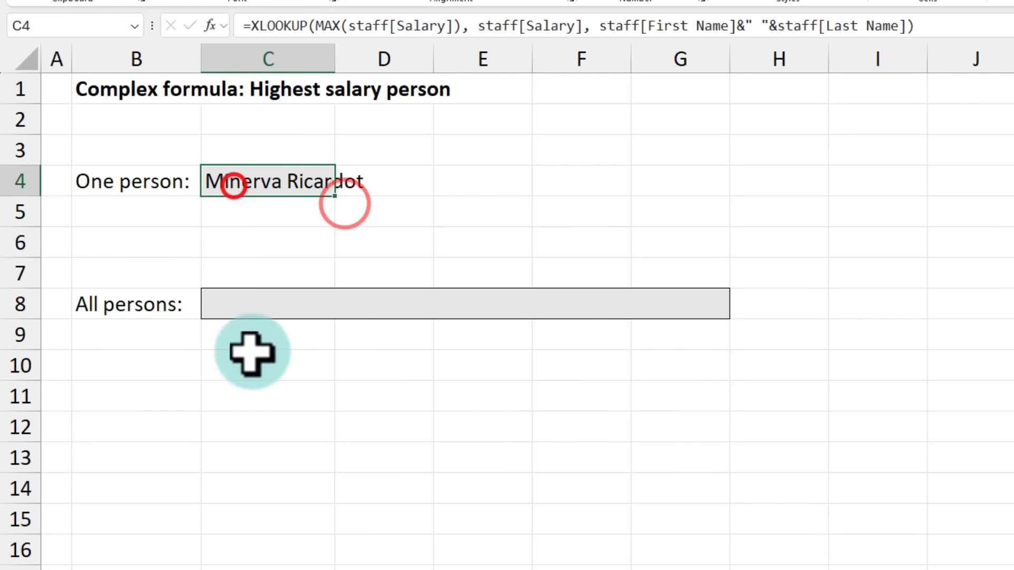
click(375, 259)
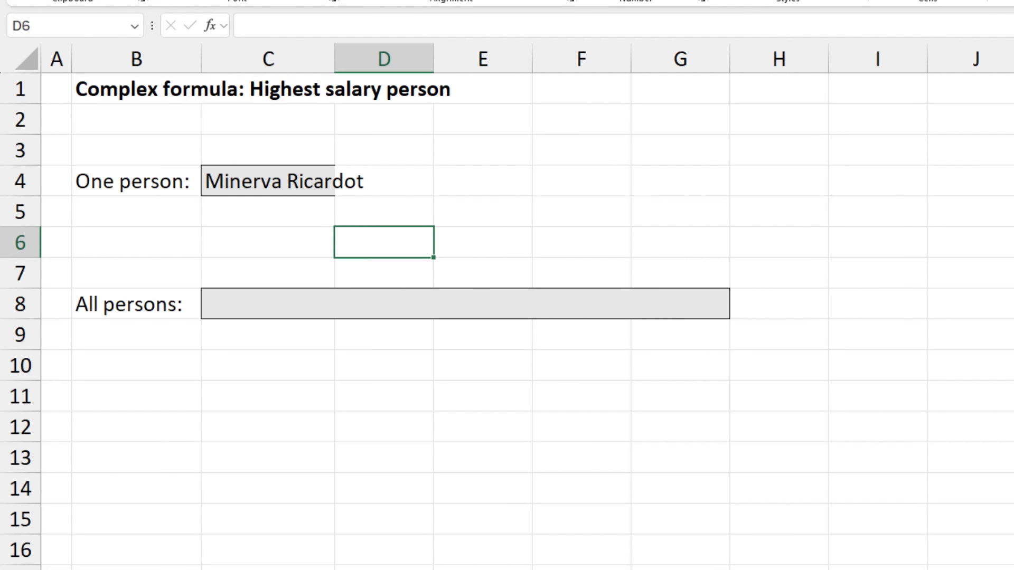
On the staff data sheet, filter the table's Salary column to show only $120,000.
key(ctrl+Page_Up)
click(538, 339)
click(572, 205)
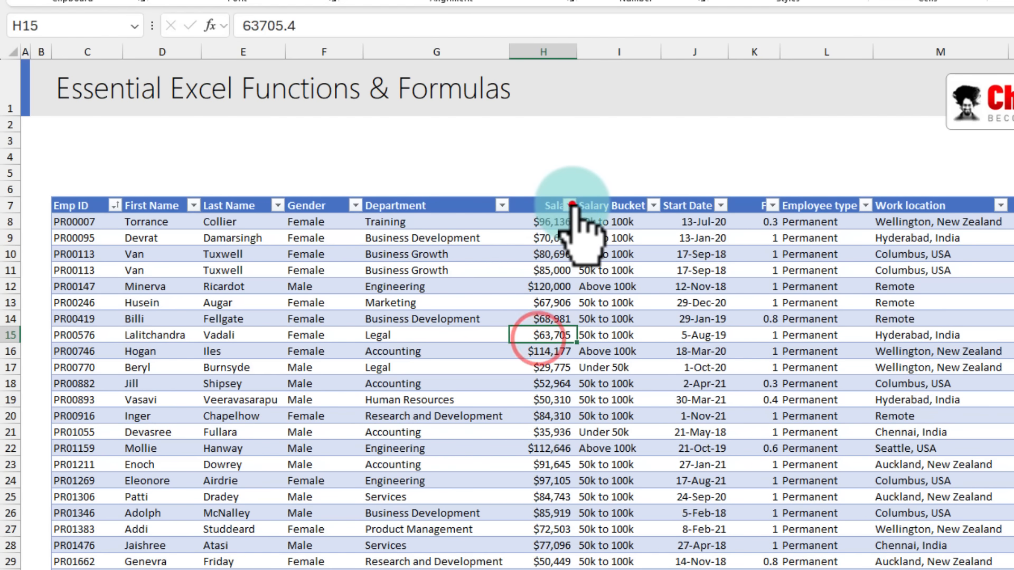
click(432, 418)
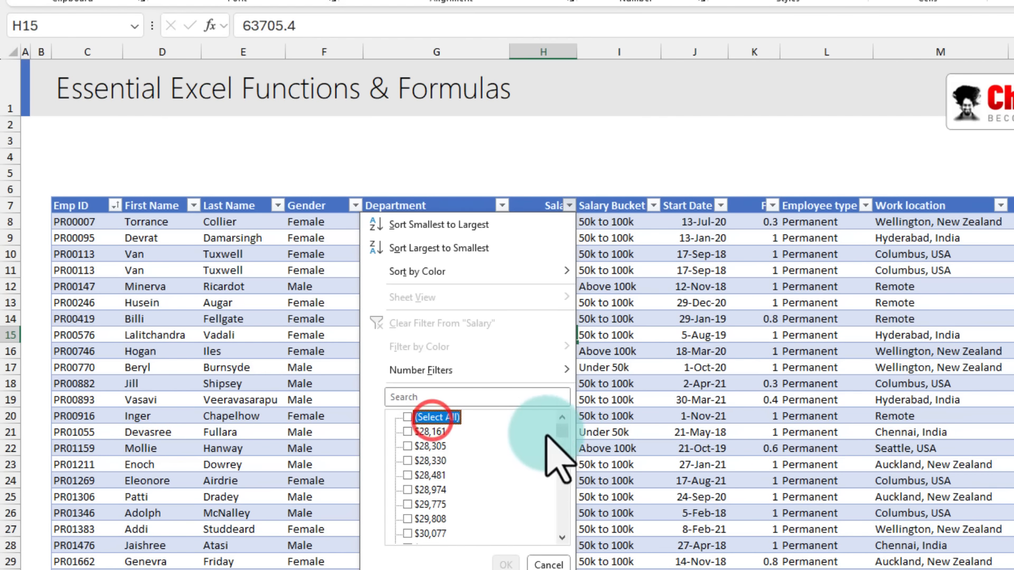
drag(562, 430, 562, 536)
click(429, 534)
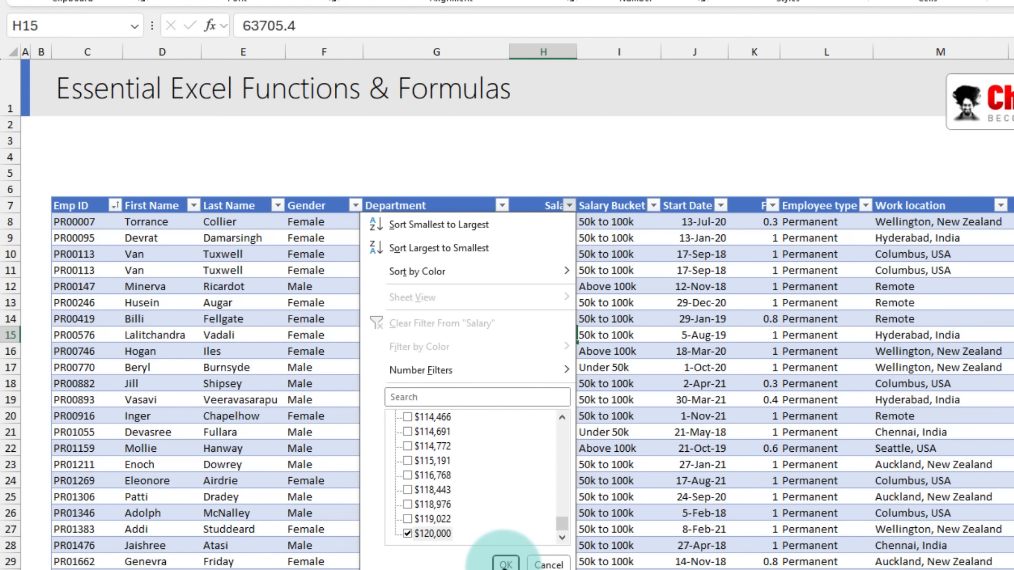
click(505, 564)
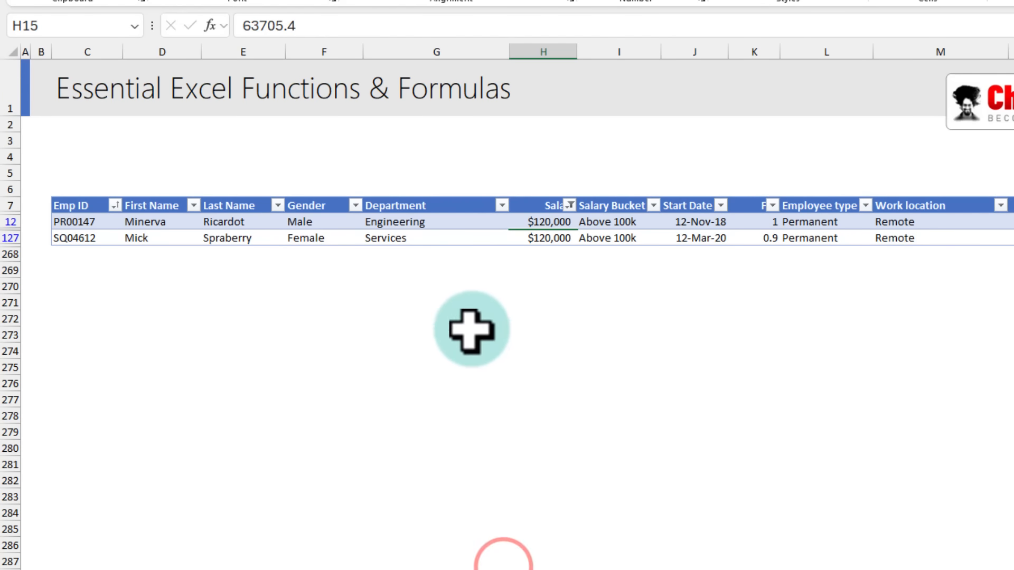
Compare the names and salaries in the filtered staff rows, and return to the highest salary person sheet.
drag(157, 222, 219, 225)
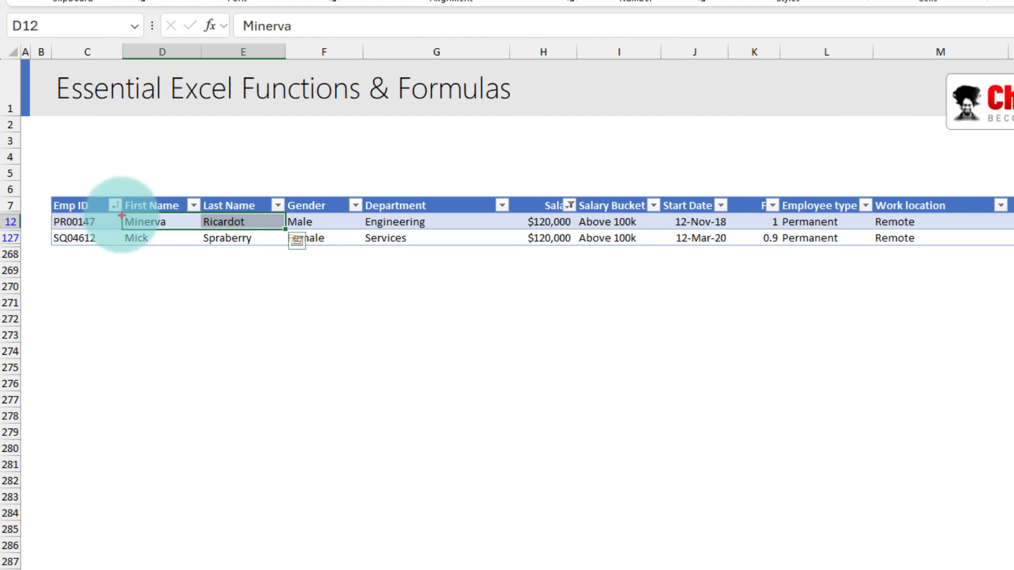
drag(123, 214, 268, 231)
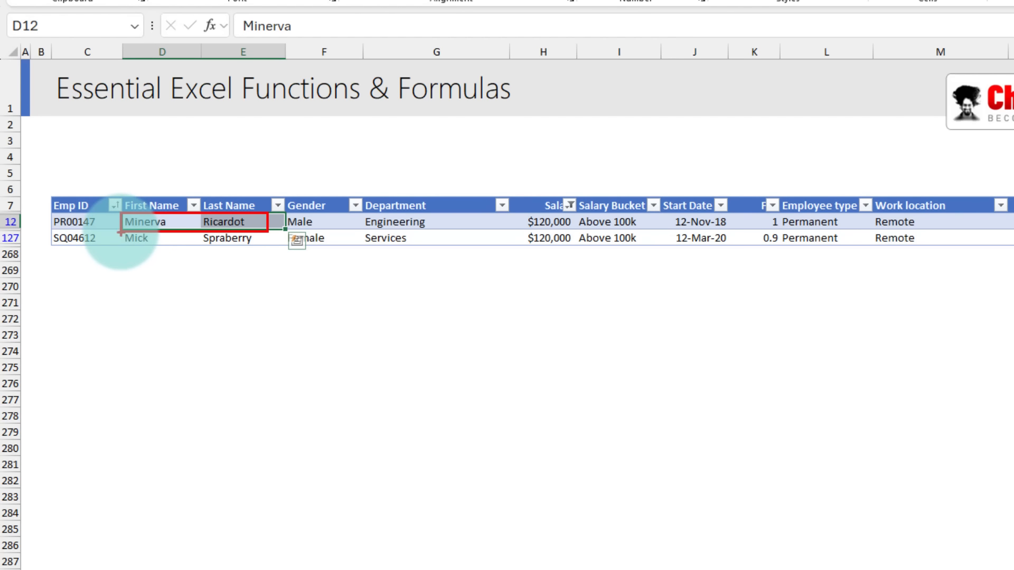
drag(120, 232, 271, 245)
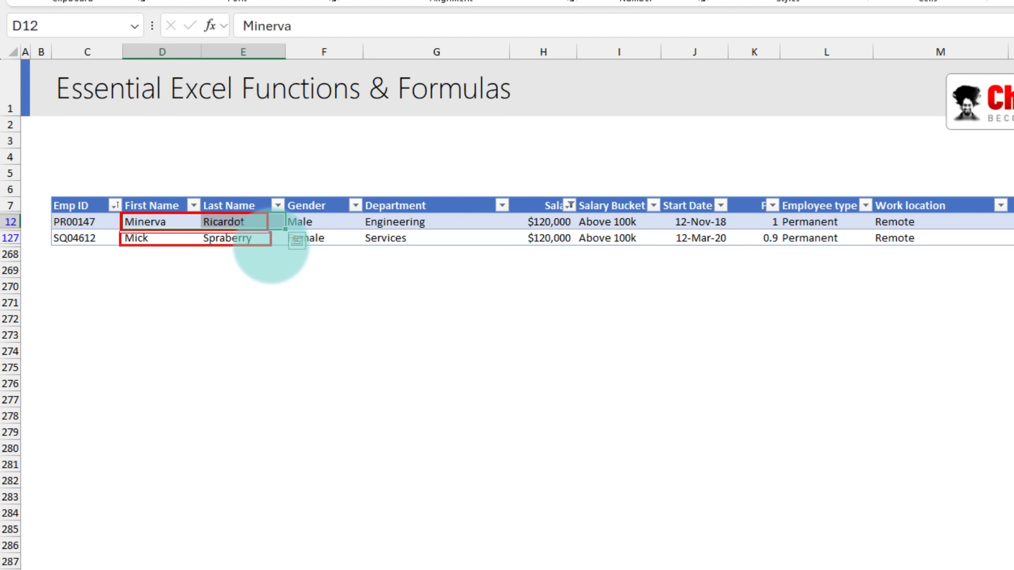
mouse_move(515, 214)
mouse_down()
mouse_move(593, 233)
mouse_move(573, 247)
mouse_up()
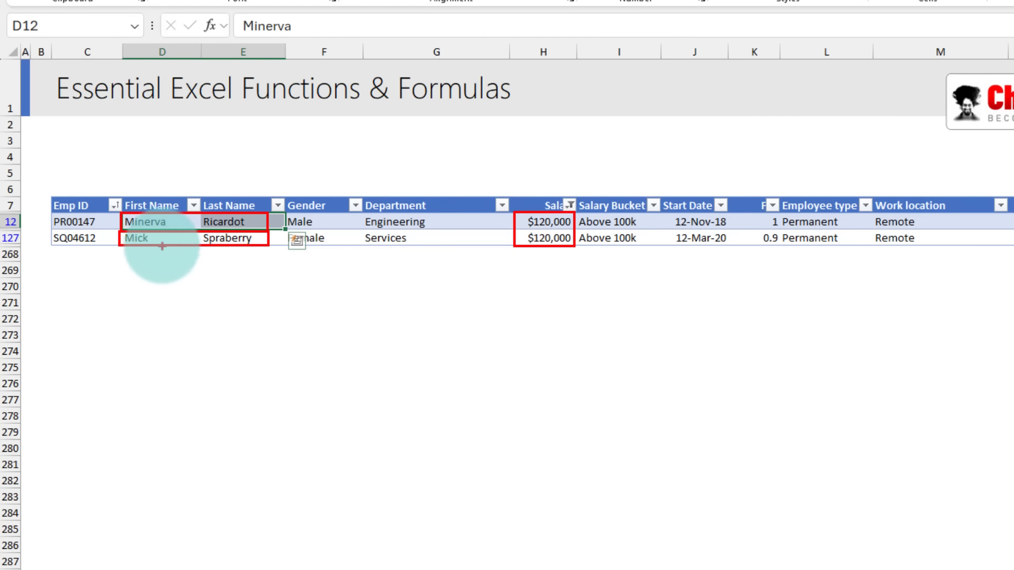
key(Escape)
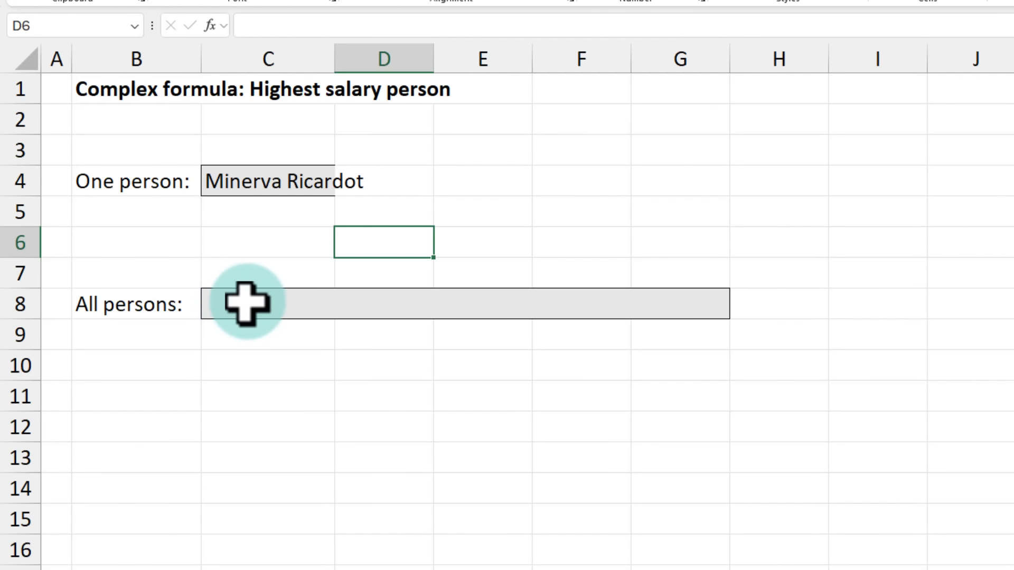
Begin a FILTER formula in C8 beside "All persons:" with staff[First Name] as the array.
click(245, 302)
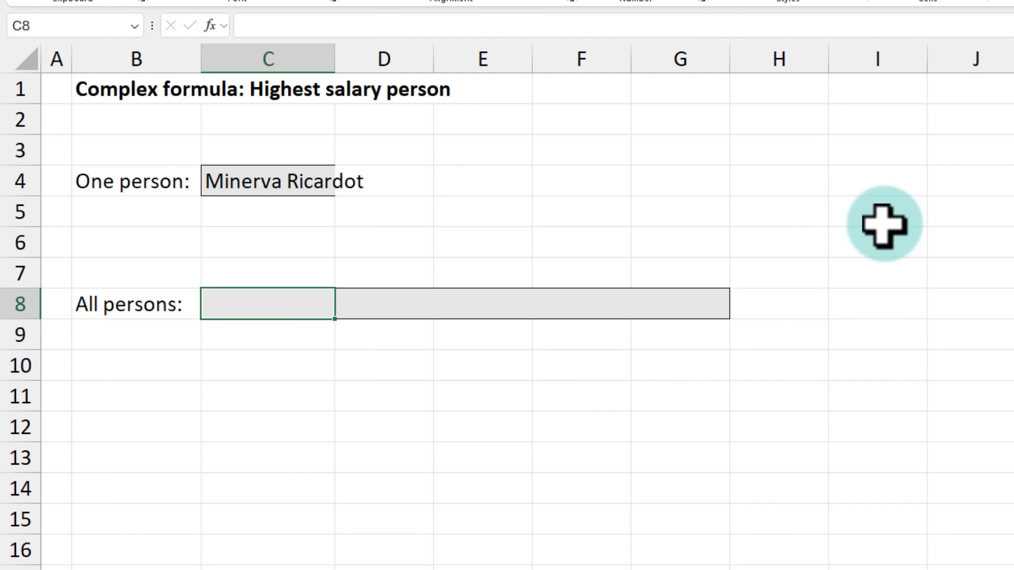
text(=FILTER()
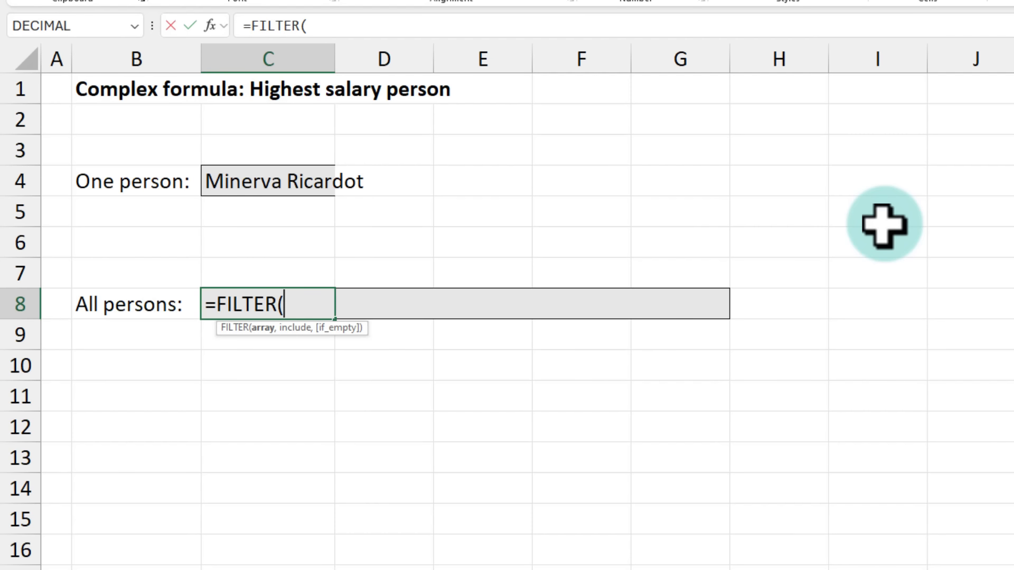
text(staff)
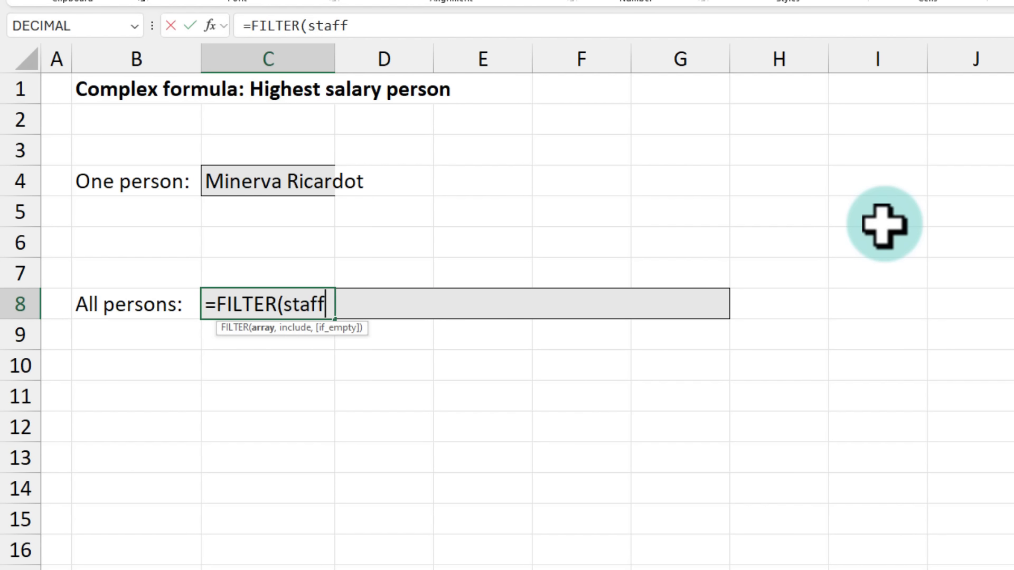
text([)
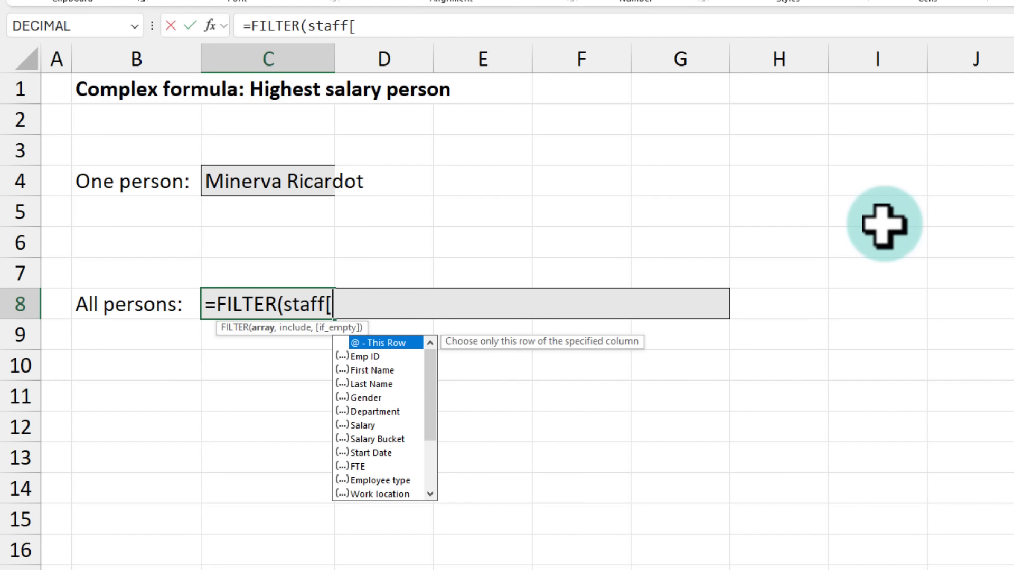
text(FR)
key(BackSpace)
key(Tab)
text(], S)
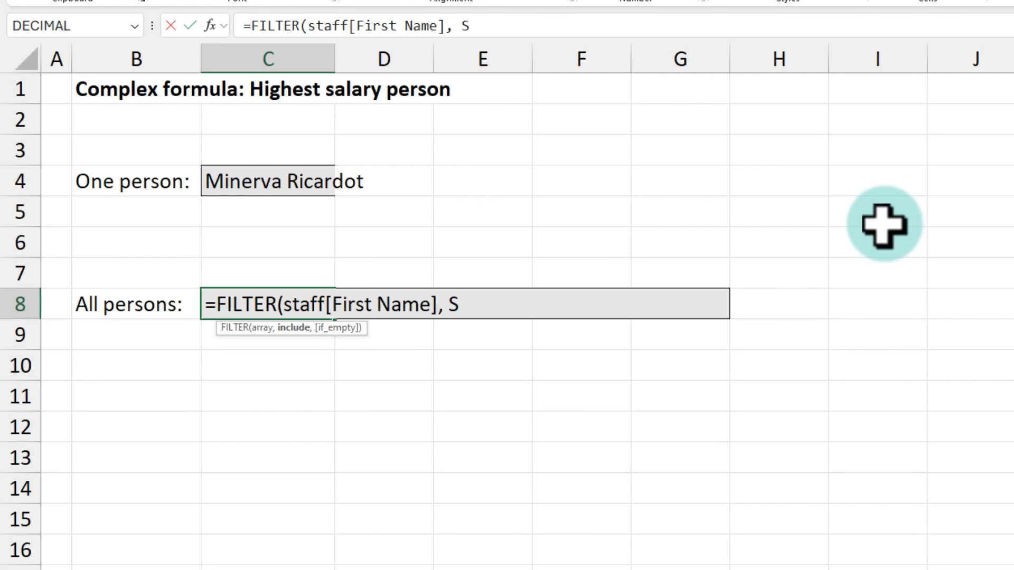
Complete C8's FILTER formula with the include condition staff[Salary]=MAX(staff[Salary]).
text(t)
key(Tab)
text([sa)
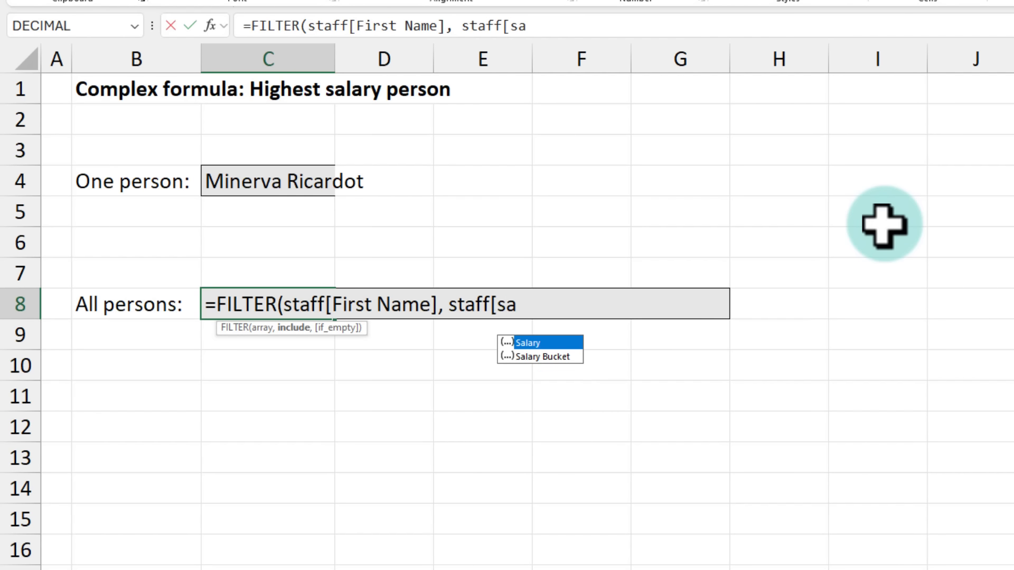
key(Tab)
text(=)
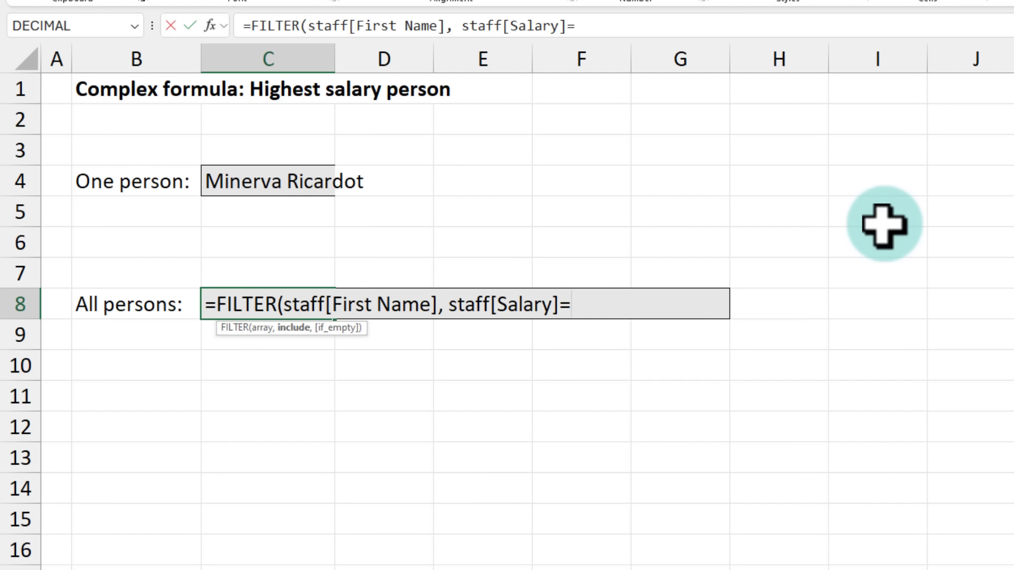
text(max(sta)
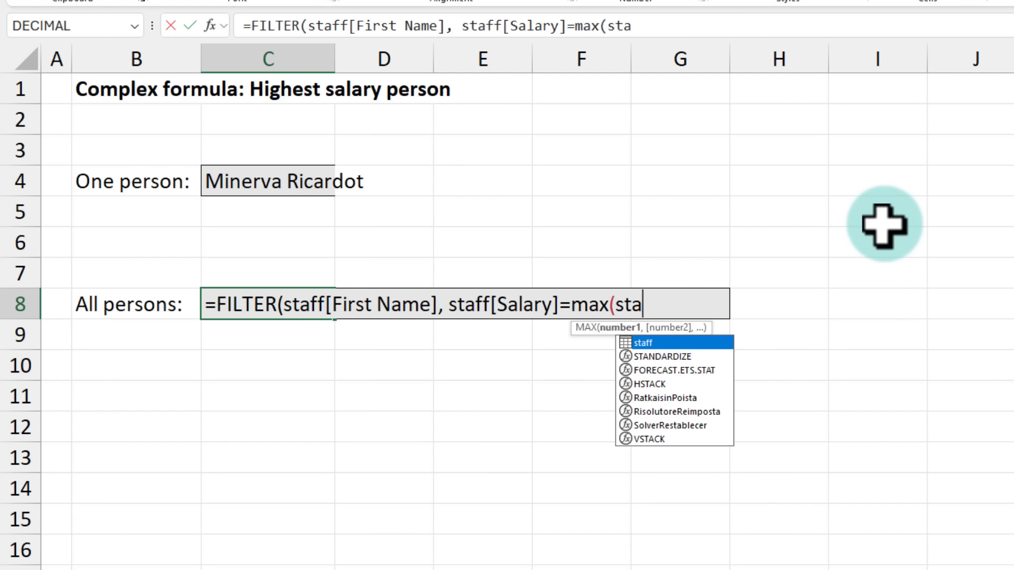
key(Tab)
text([sa)
key(Tab)
text(\)
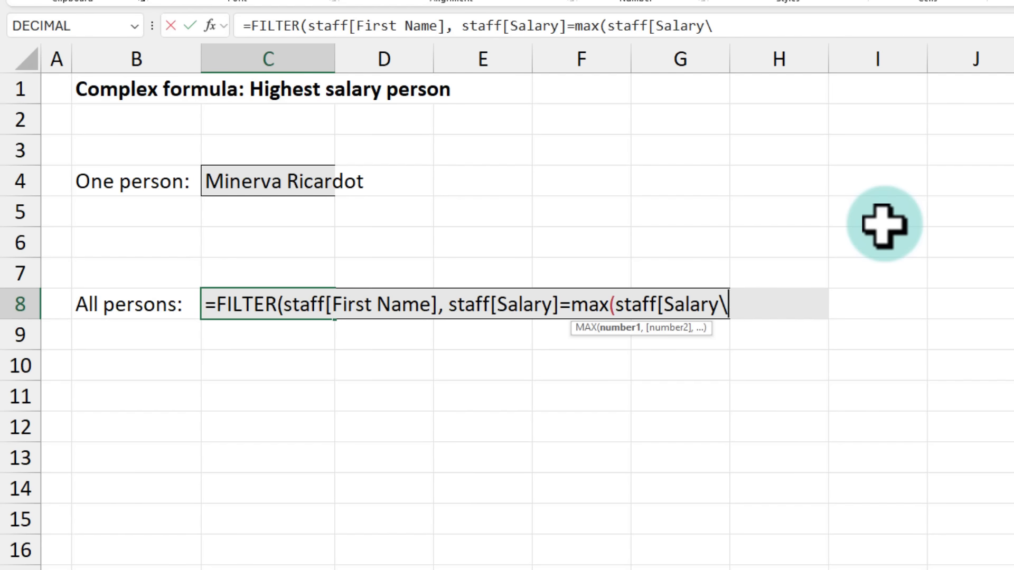
key(ctrl+Return)
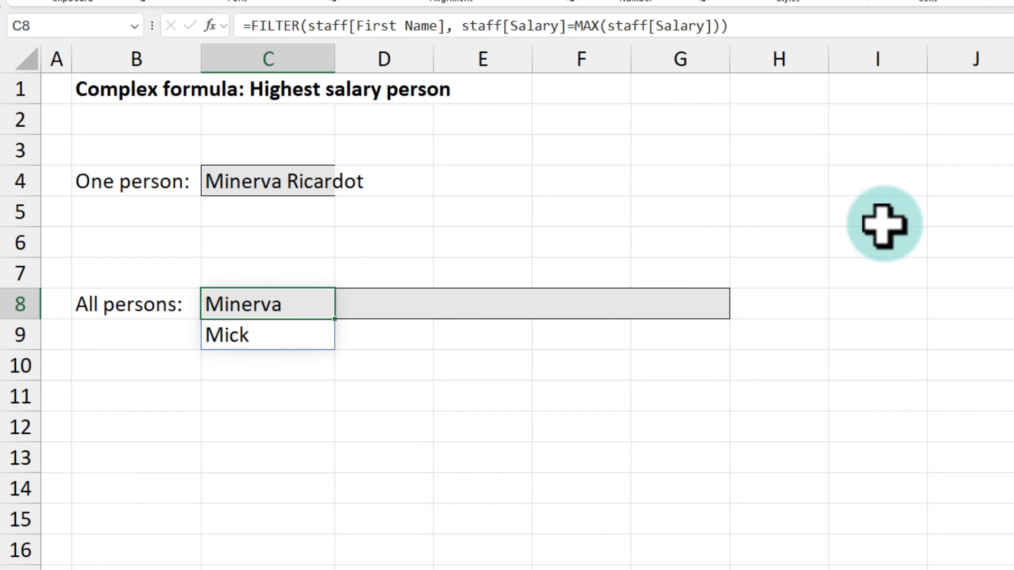
In C8's FILTER formula, extend the array staff[First Name] with &" "& to append a space separator.
click(248, 306)
double_click(276, 305)
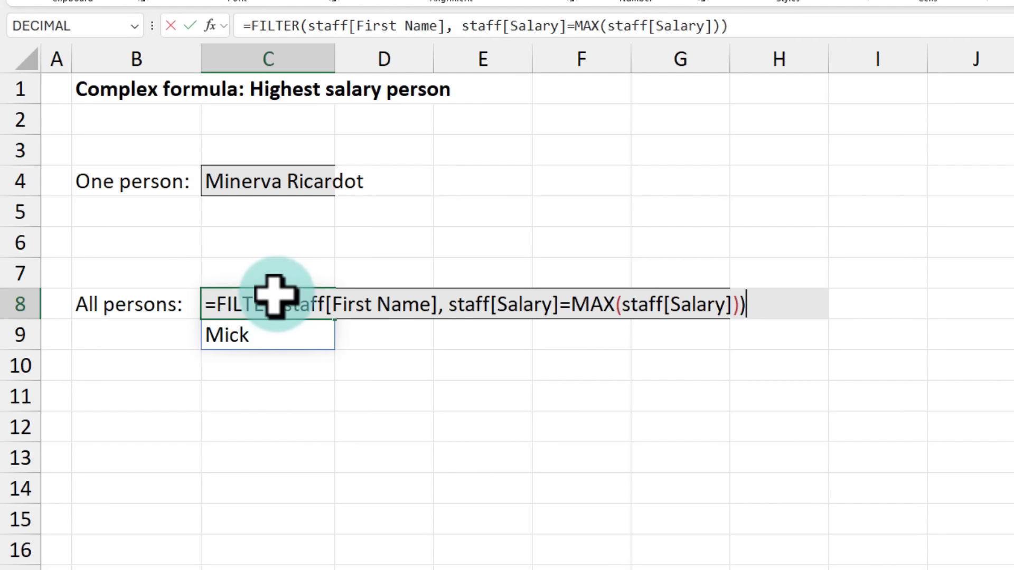
drag(436, 305, 280, 306)
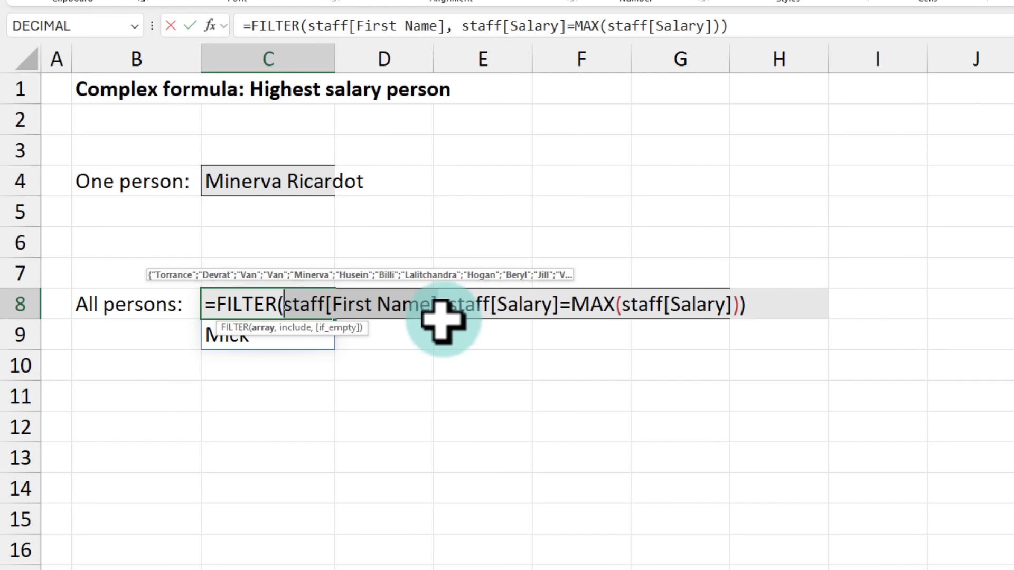
click(438, 306)
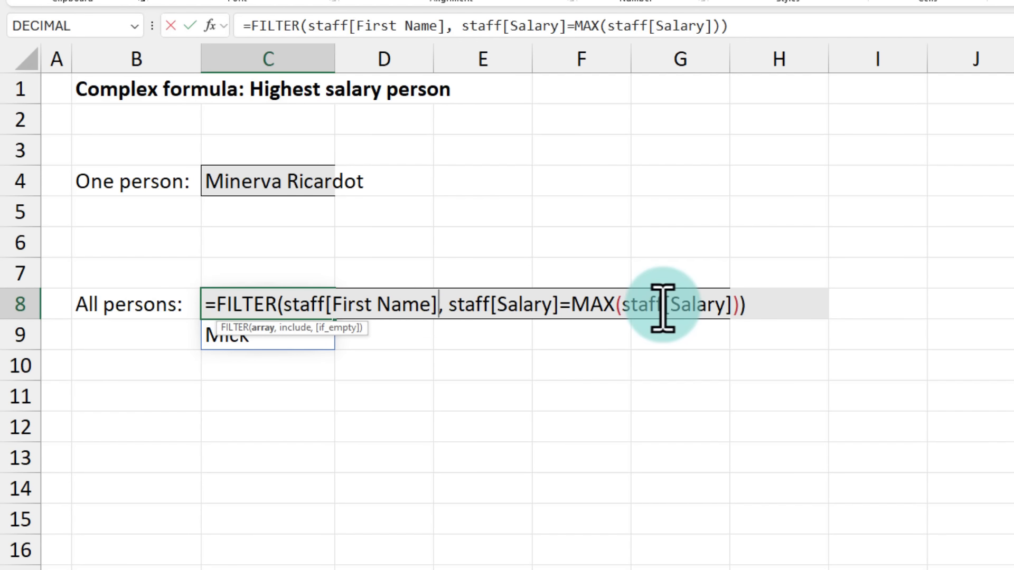
text(&)
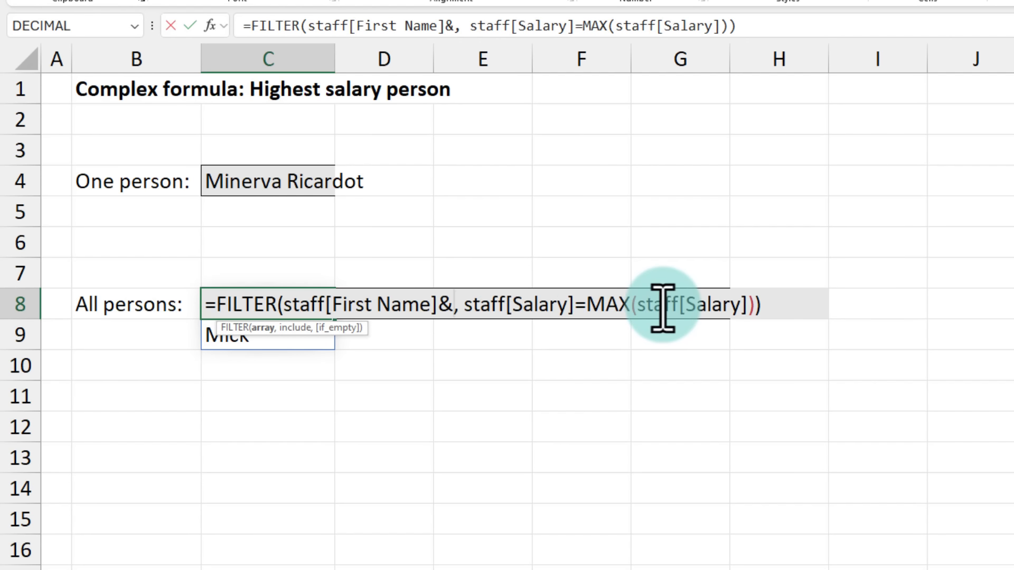
text(" ")
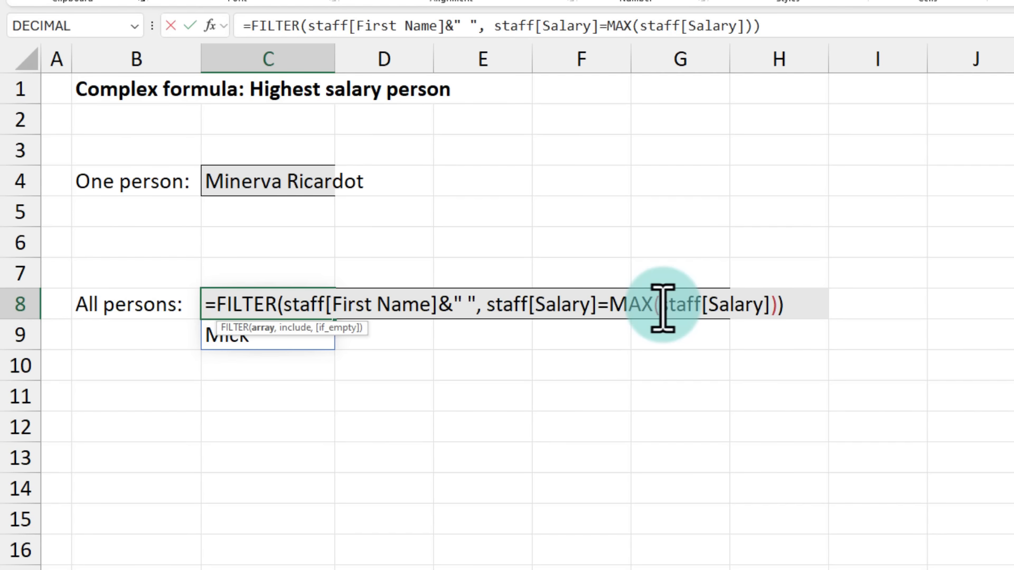
text(*)
key(BackSpace)
text(&)
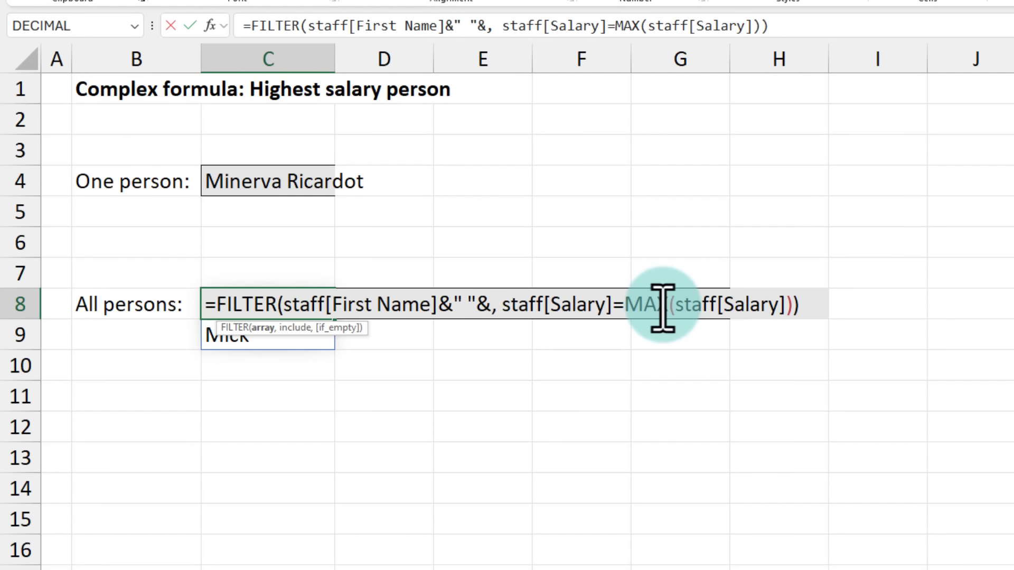
Add staff[Last Name] after the space separator in C8's FILTER array and enter the formula.
text(staff[)
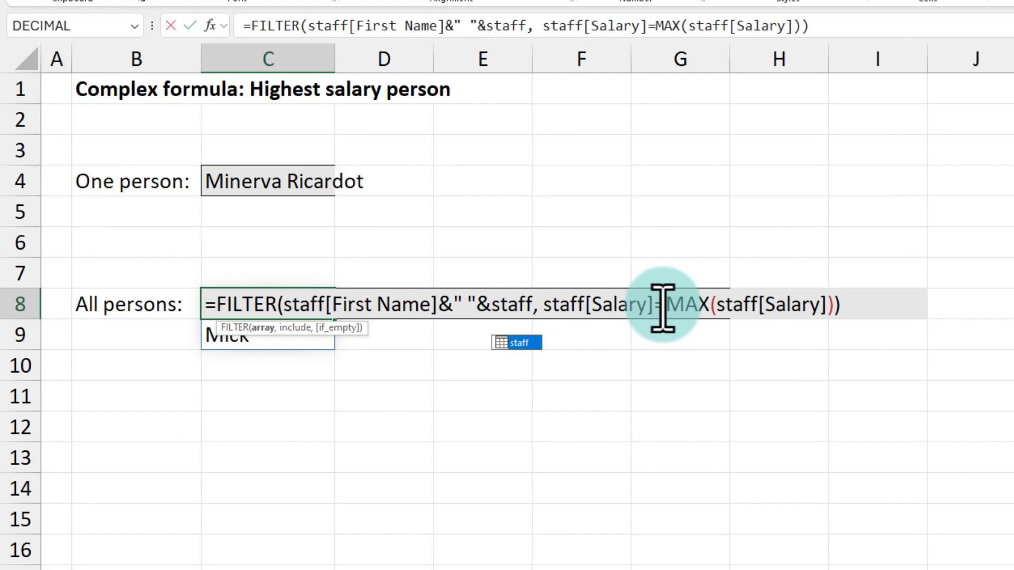
text(l)
key(Tab)
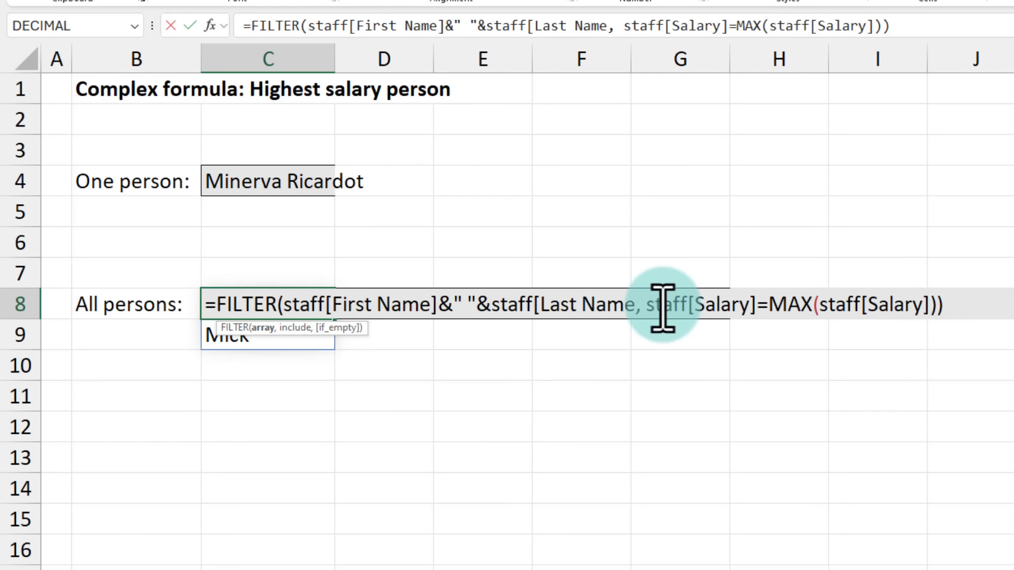
text(])
key(Return)
click(489, 411)
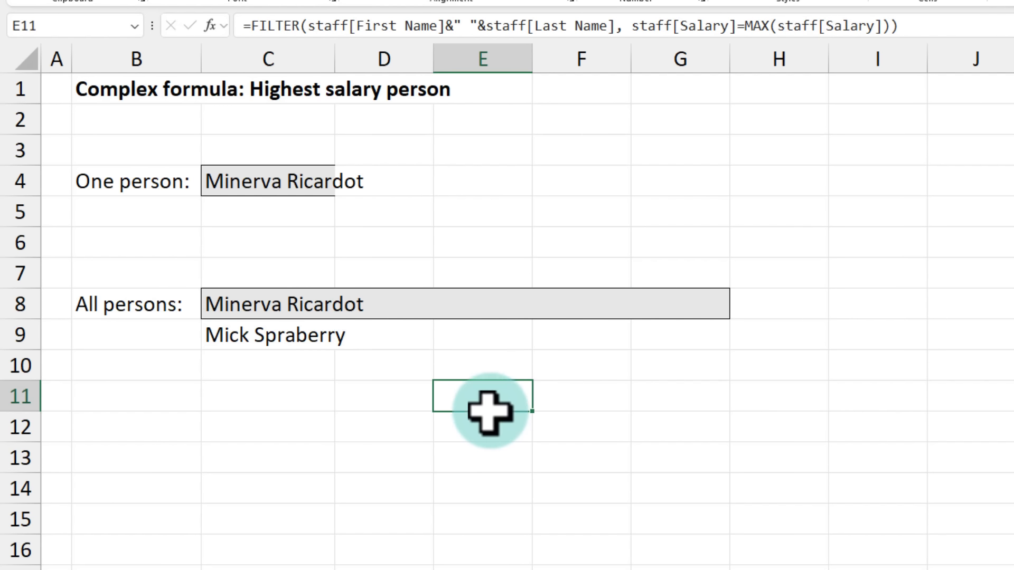
Check C8's spilled names against the C8:G8 answer box, and insert TEXTJOIN( in front of C8's FILTER function.
click(290, 304)
click(285, 335)
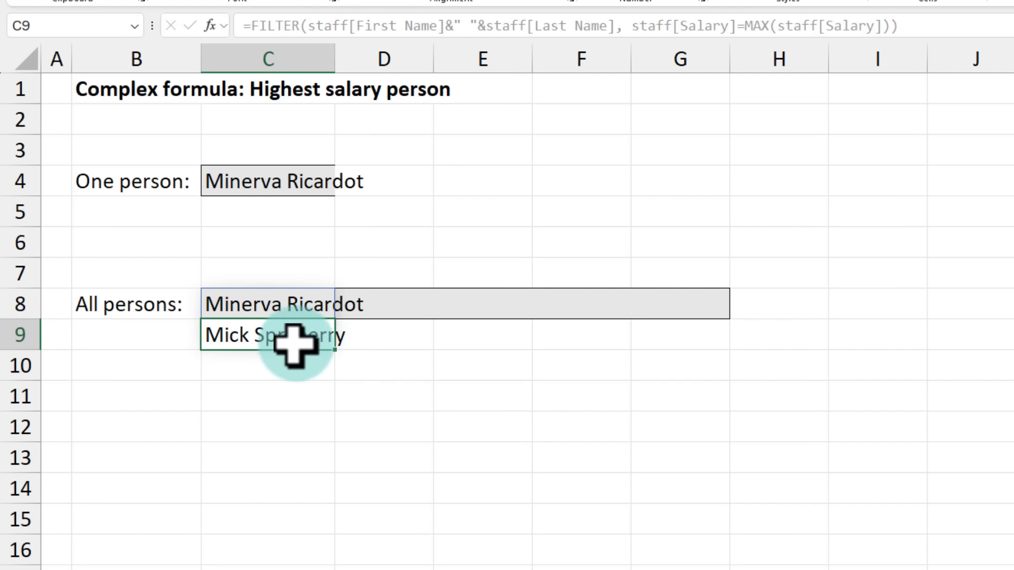
drag(290, 302, 289, 338)
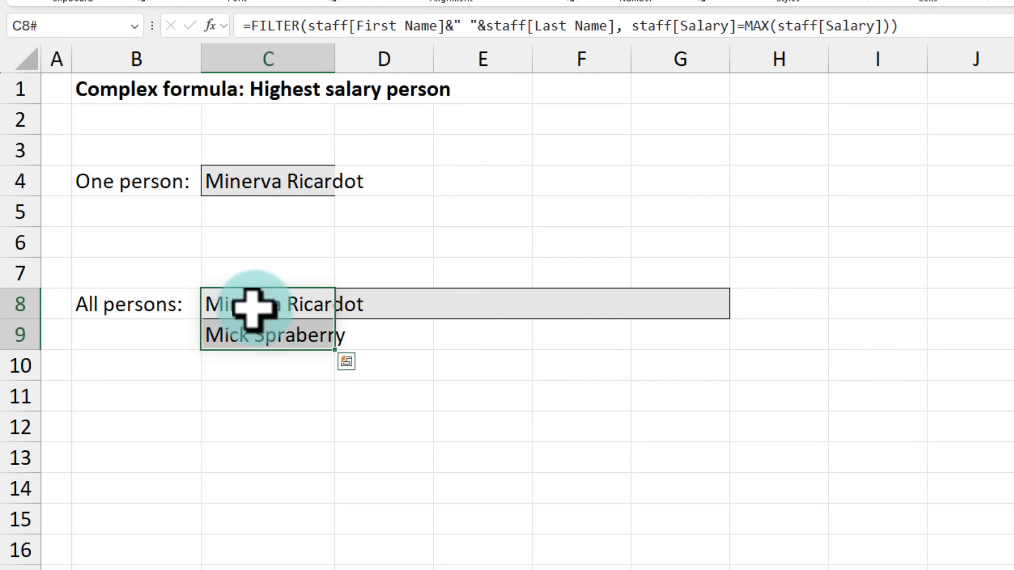
drag(233, 305, 685, 311)
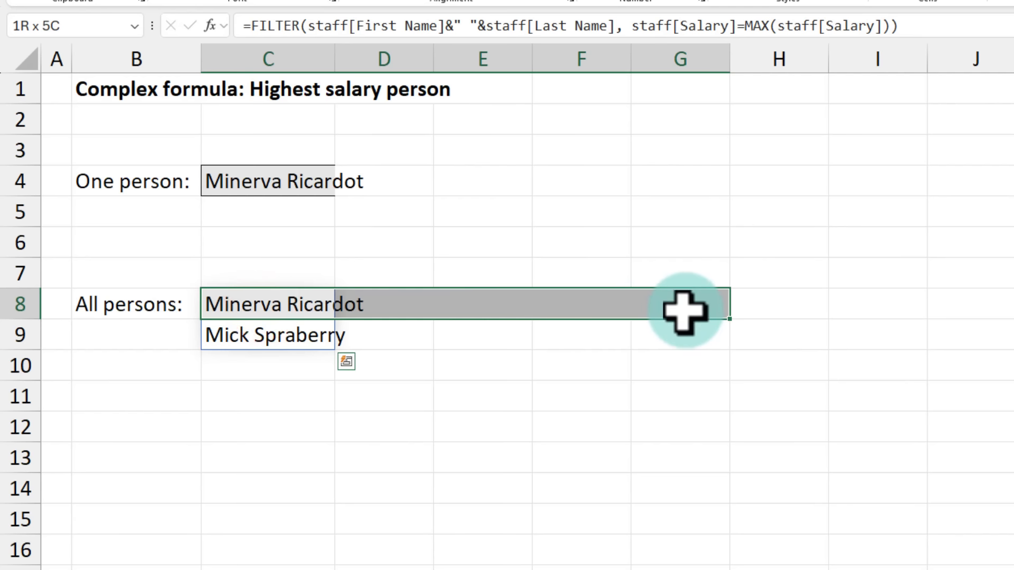
click(305, 307)
double_click(290, 311)
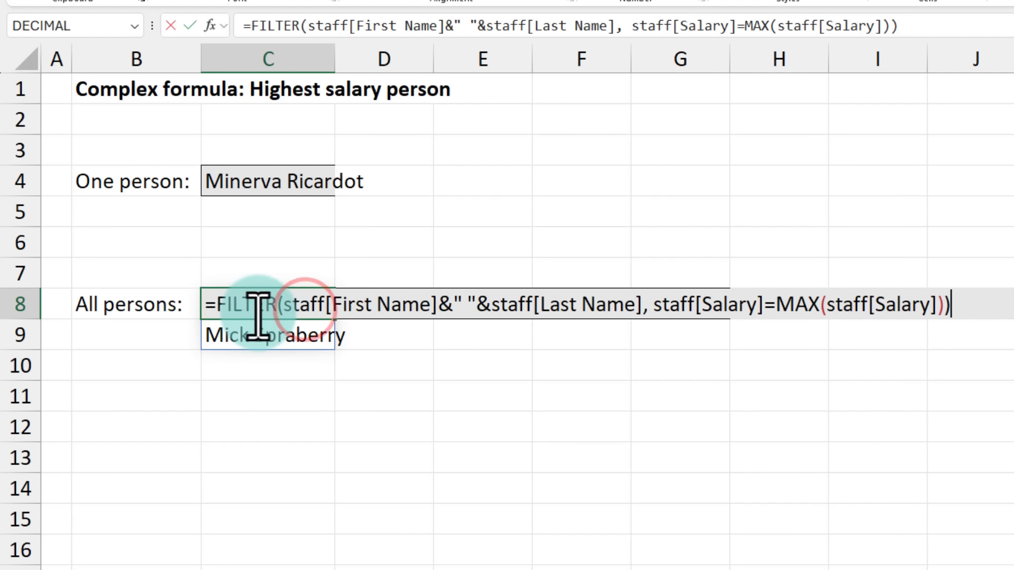
drag(215, 305, 965, 311)
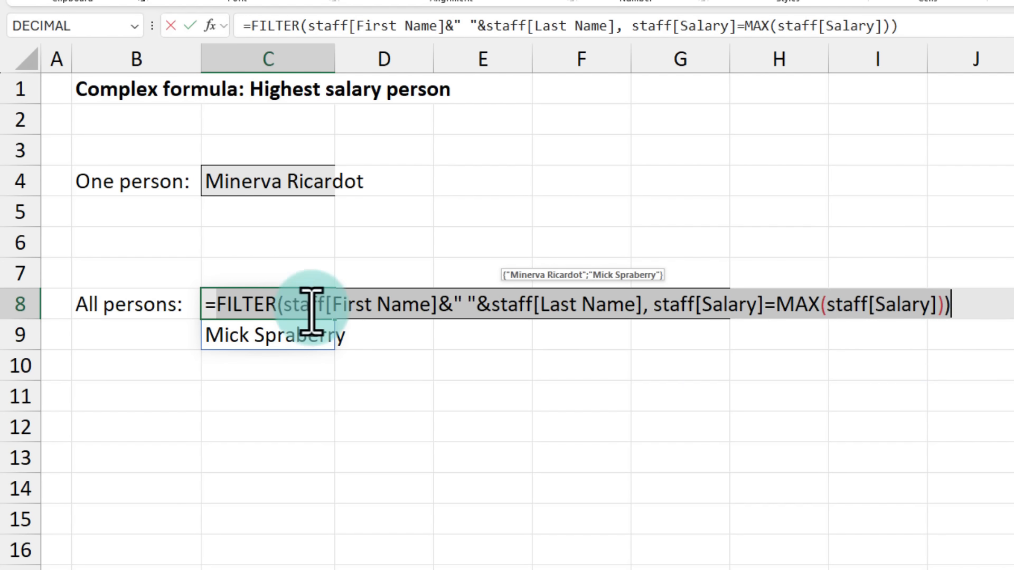
click(217, 302)
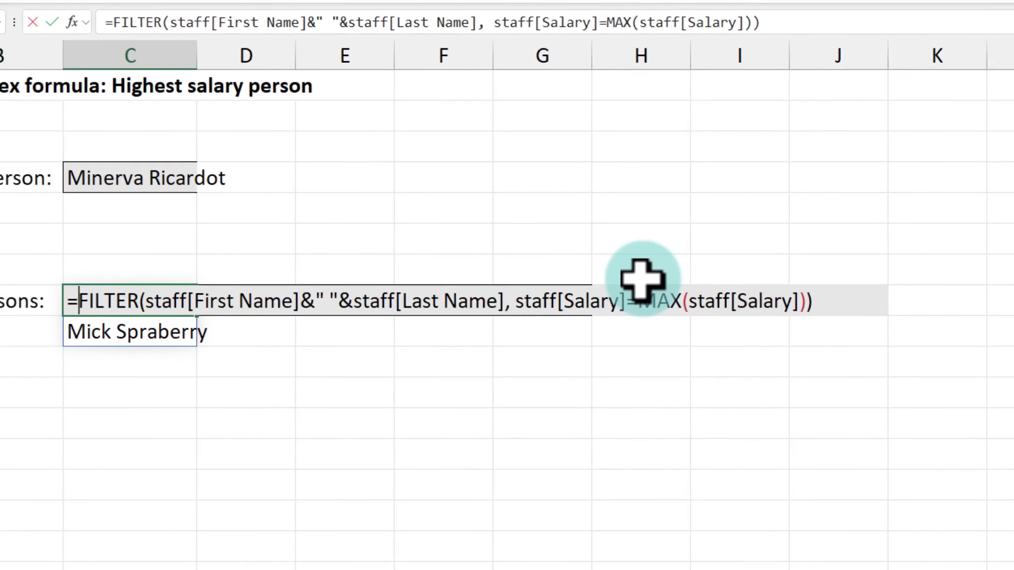
text(text)
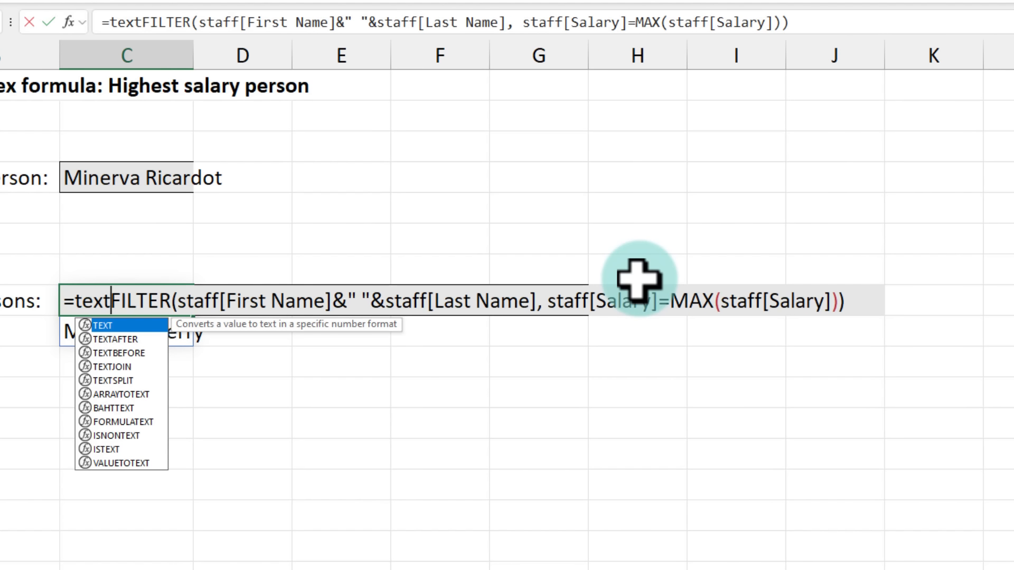
text(join)
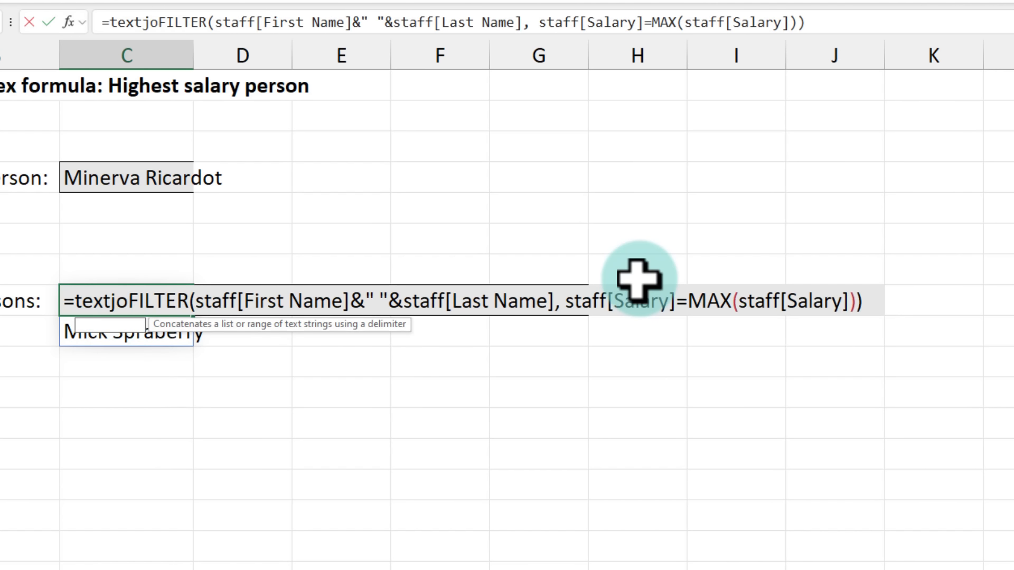
key(Tab)
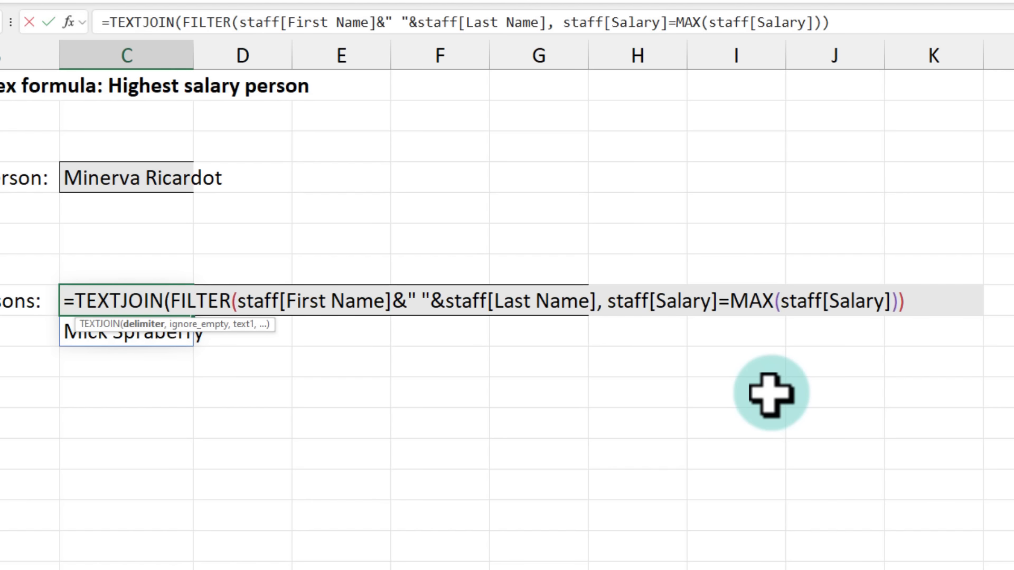
Complete C8's TEXTJOIN with the delimiter ", ", an empty ignore_empty argument and the FILTER result as text1.
text(", ")
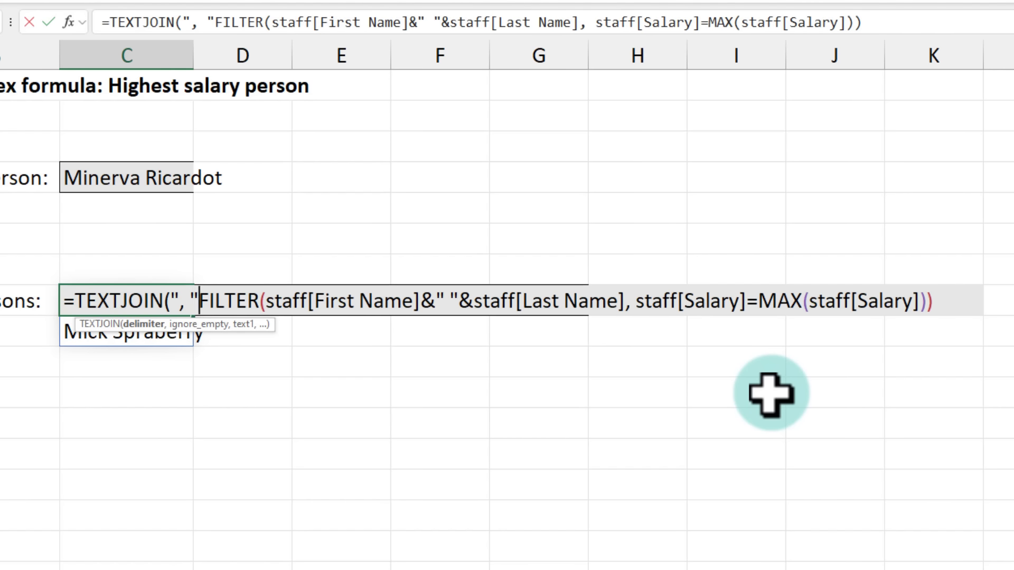
text(,)
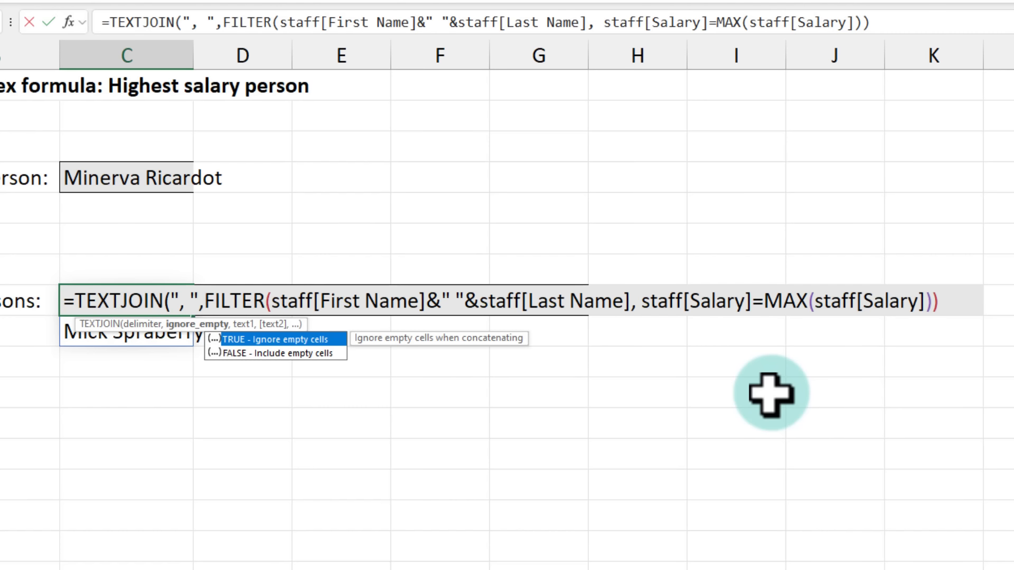
text(,)
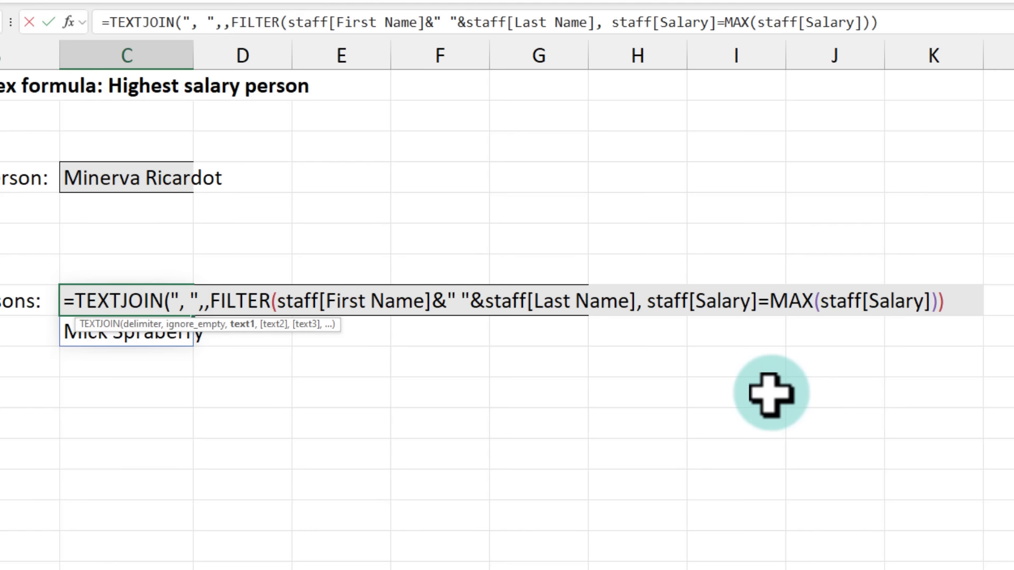
drag(210, 301, 946, 303)
click(959, 303)
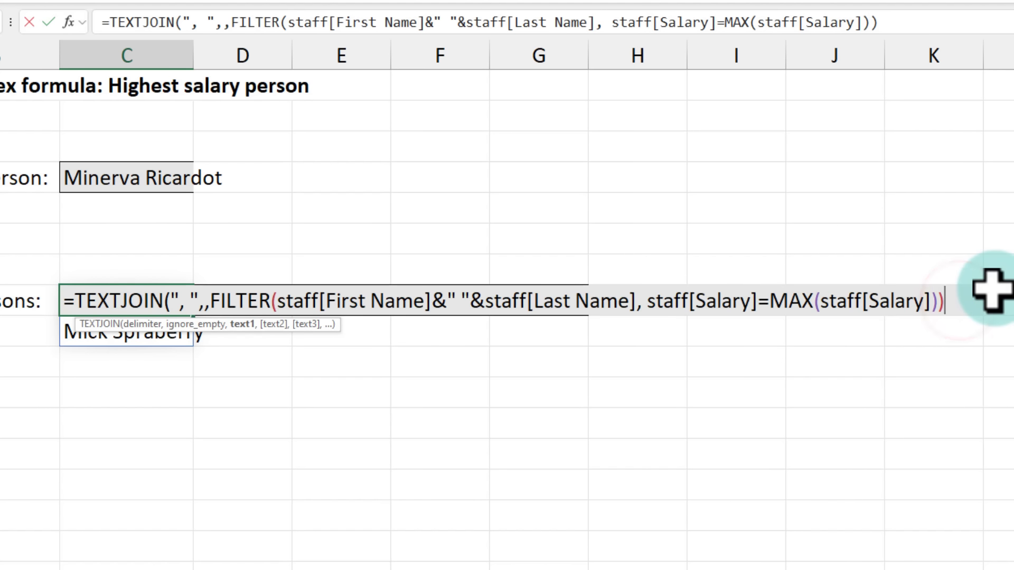
text())
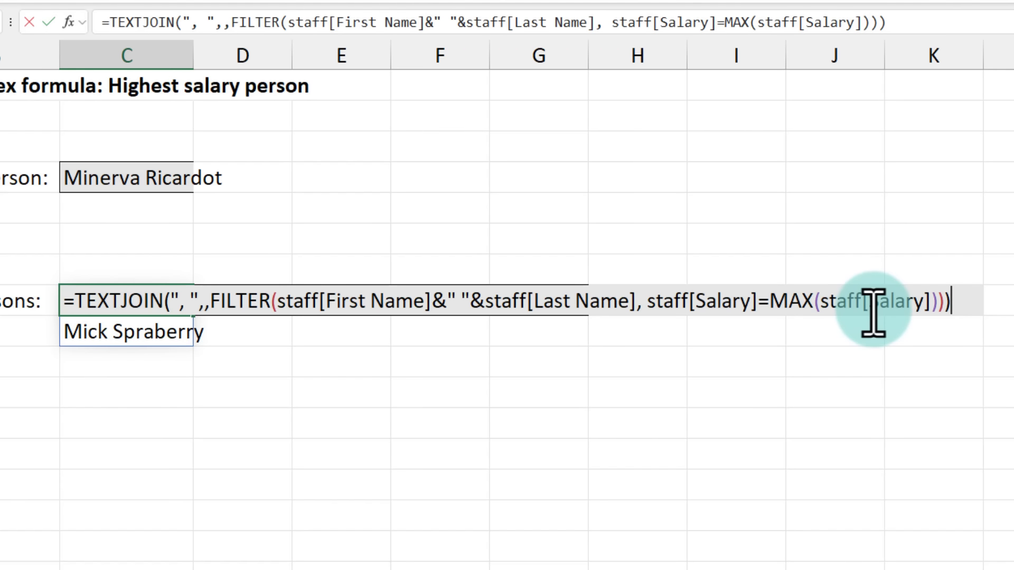
key(ctrl+Return)
click(374, 389)
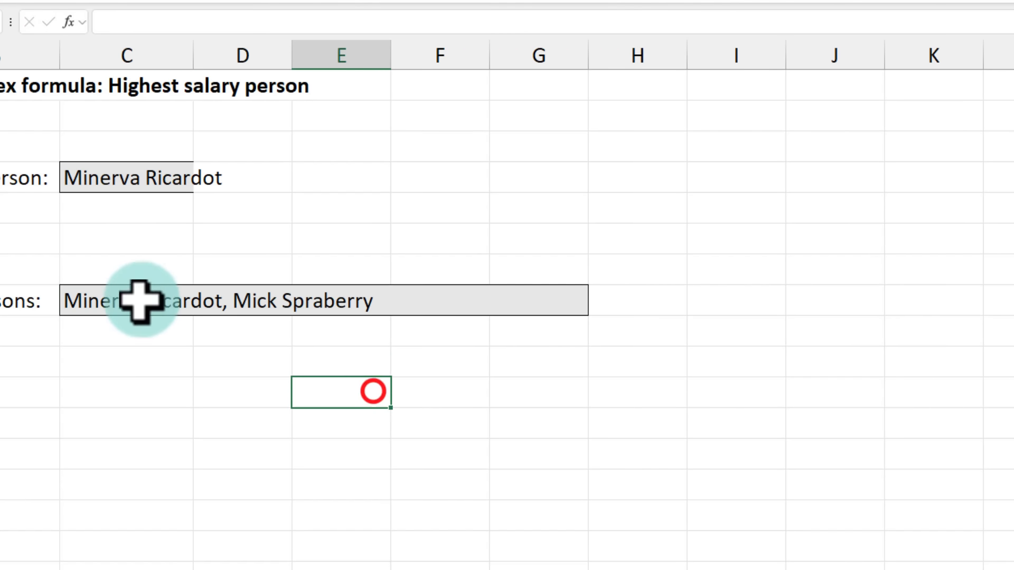
click(89, 298)
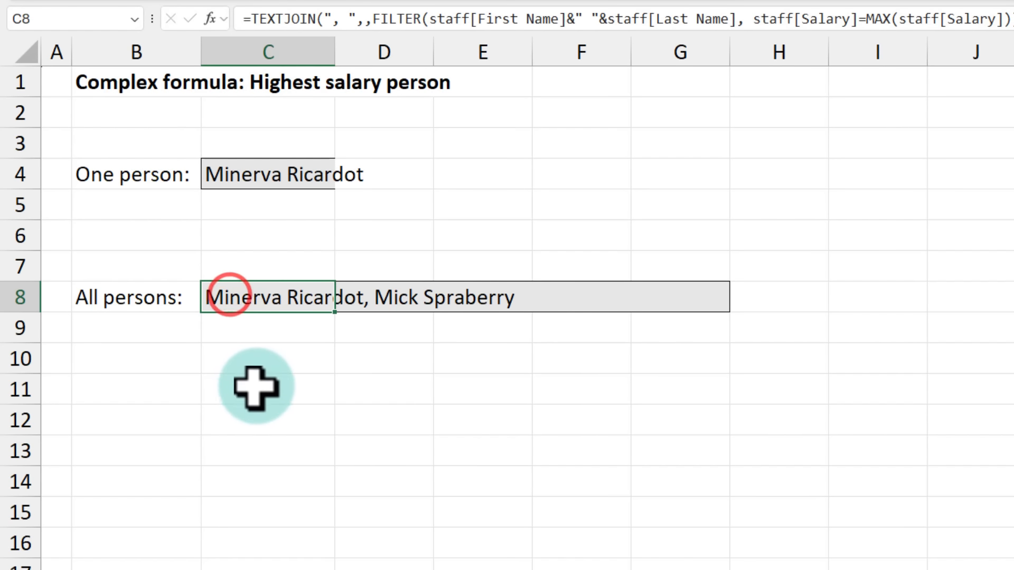
click(256, 388)
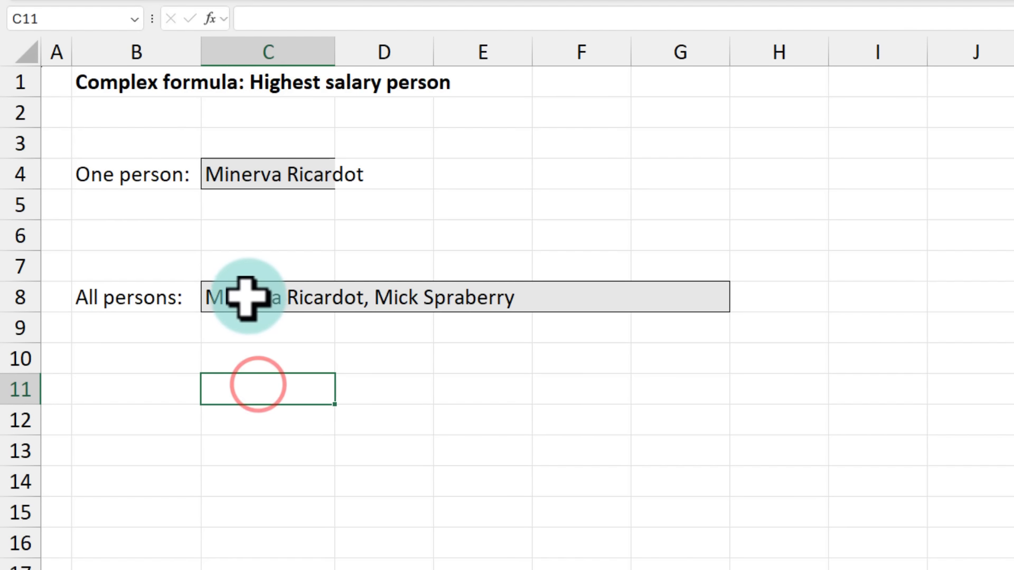
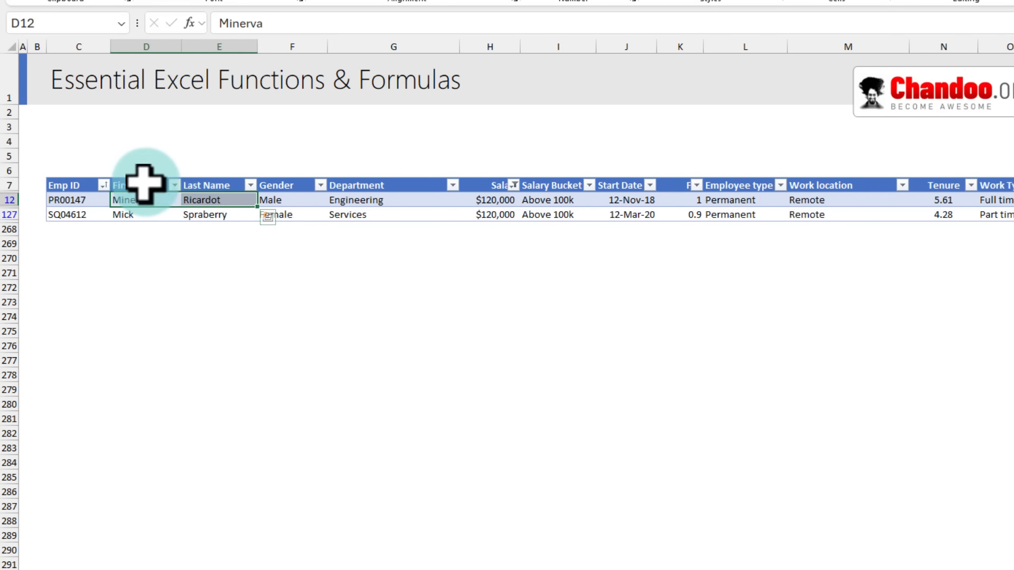
Clear the Salary filter from the staff data table and look through the Start Date column.
click(513, 185)
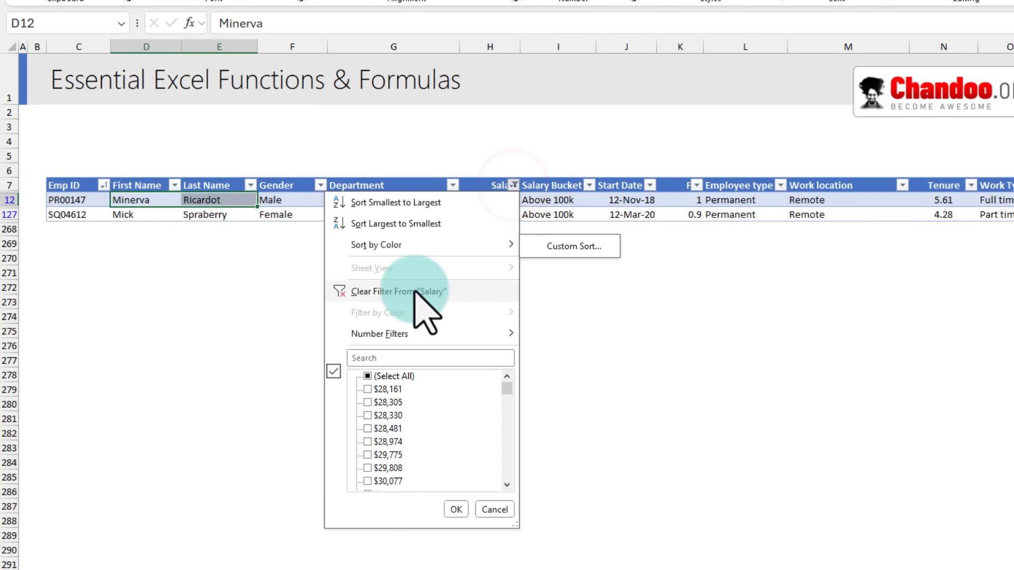
click(415, 293)
drag(634, 199, 641, 407)
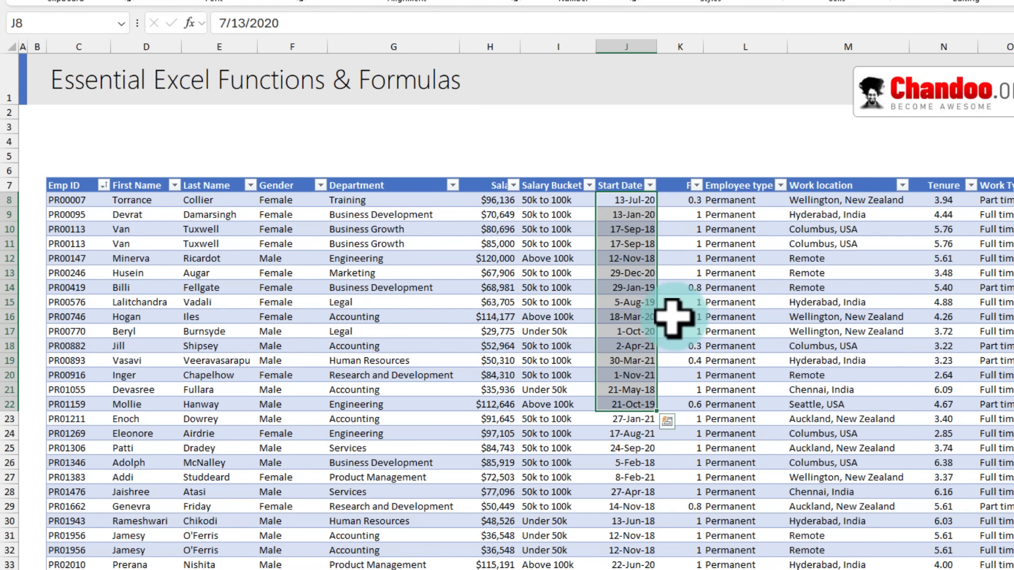
click(626, 355)
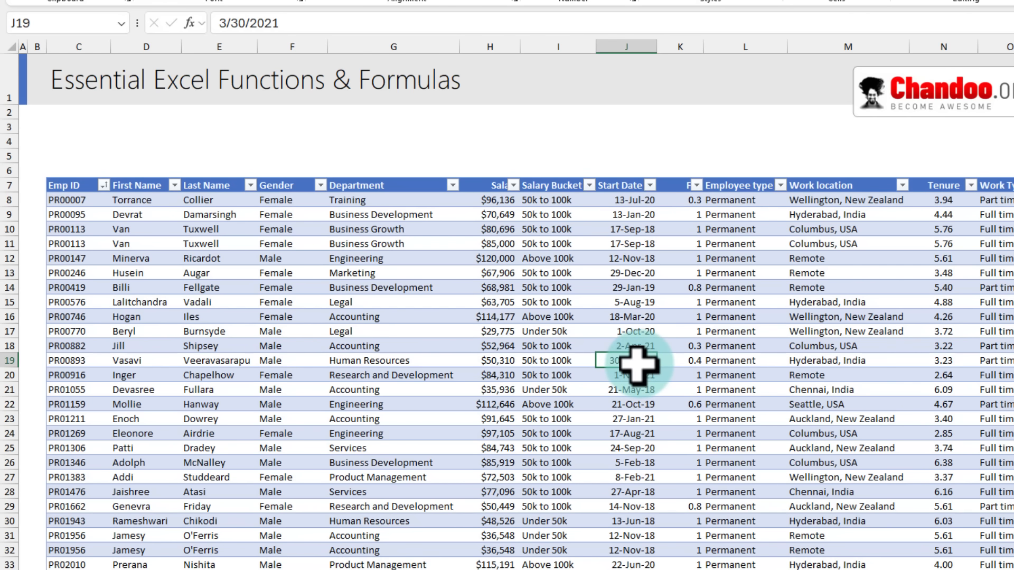
scroll(647, 375, down, 11)
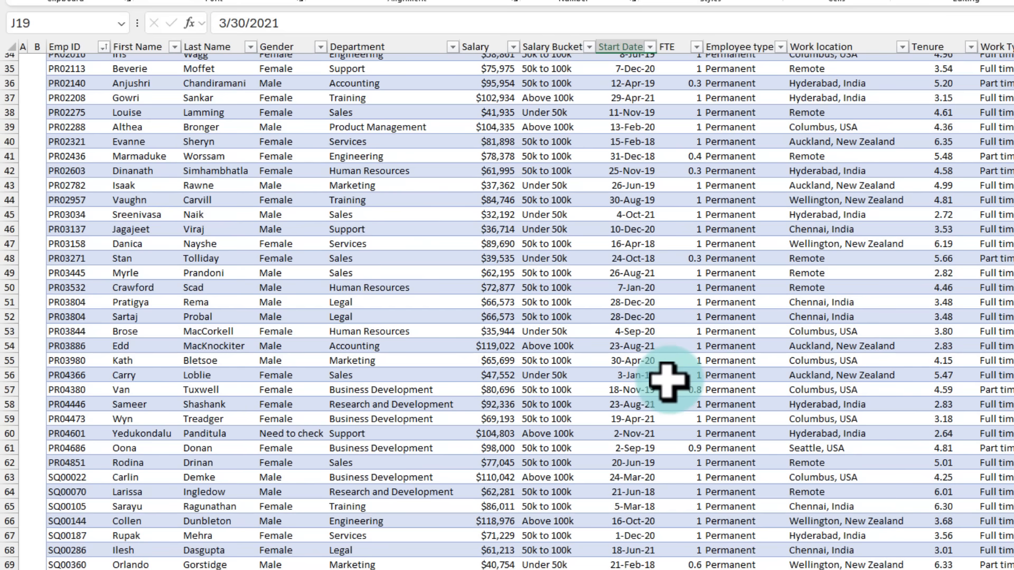
click(618, 478)
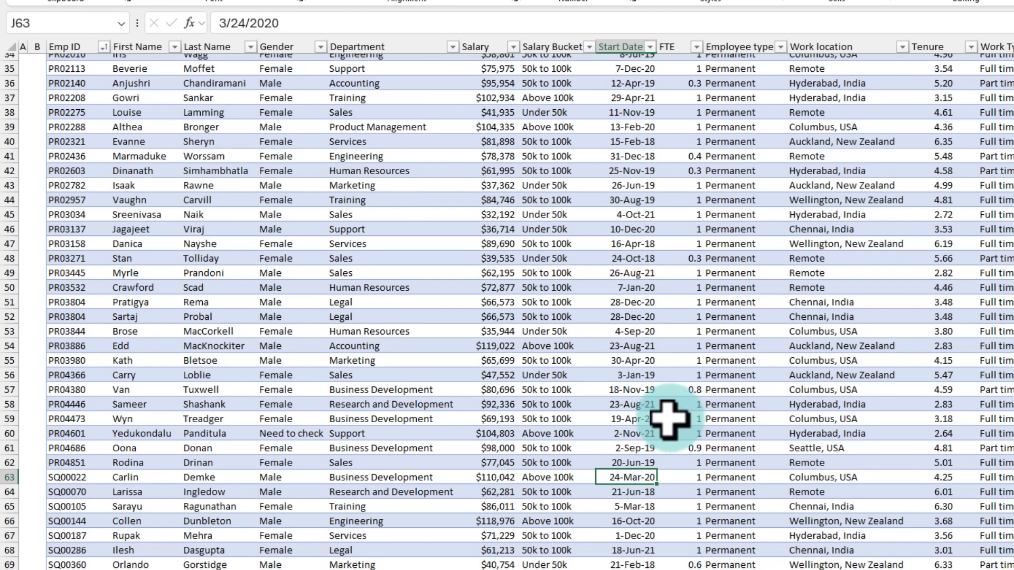
scroll(668, 418, up, 11)
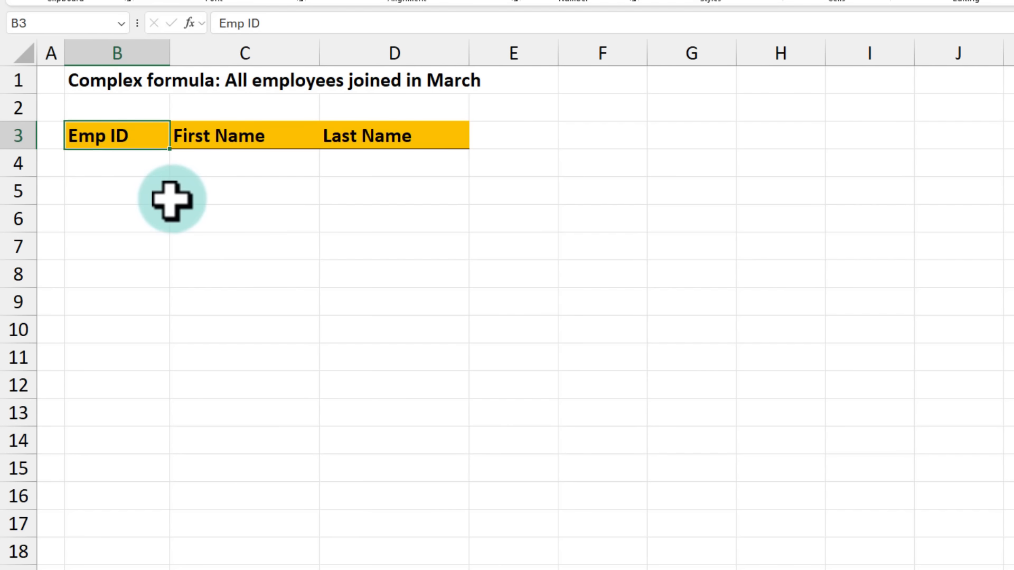
Start a FILTER formula in cell B4 with the staff table as its array.
click(128, 157)
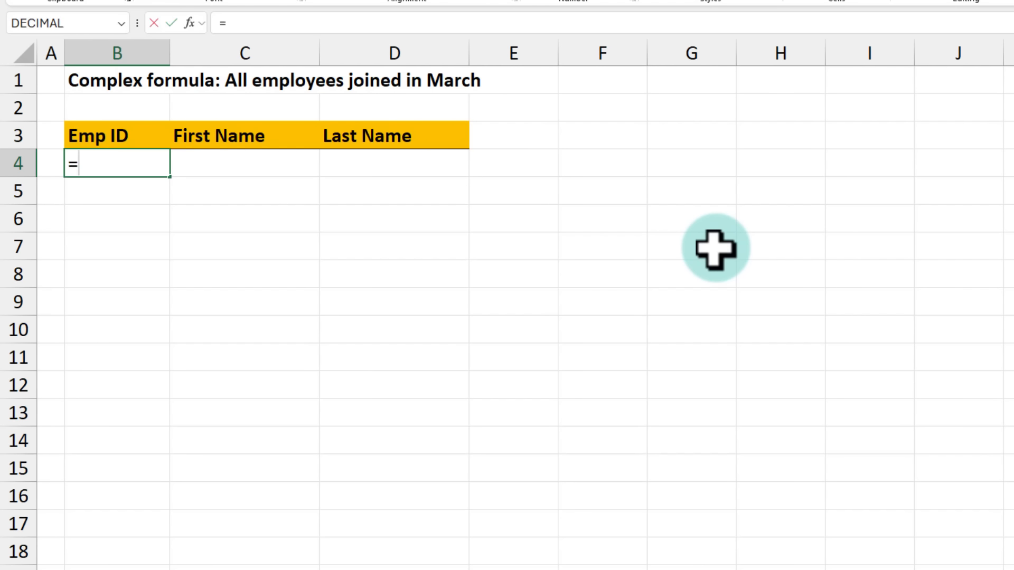
text(=filt)
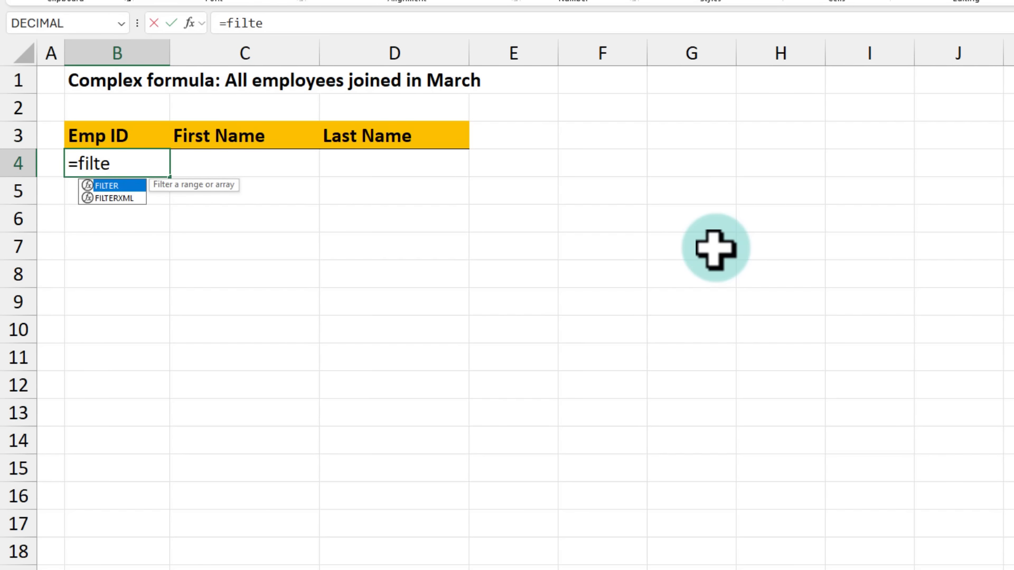
text(e)
key(Tab)
text(staff)
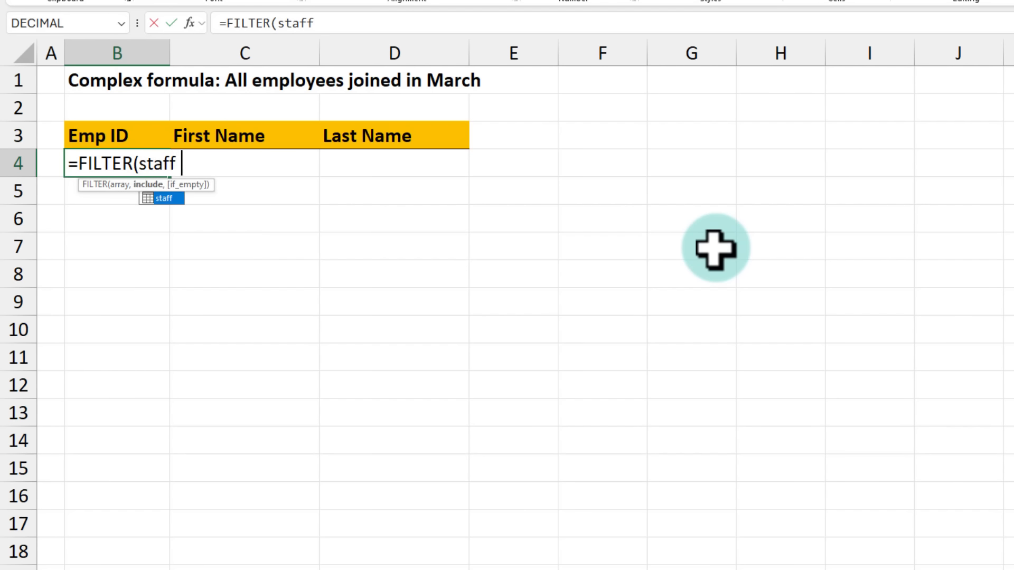
Set the FILTER's include condition to match staff[First Name] against a sample first name and enter the formula.
text(, staff)
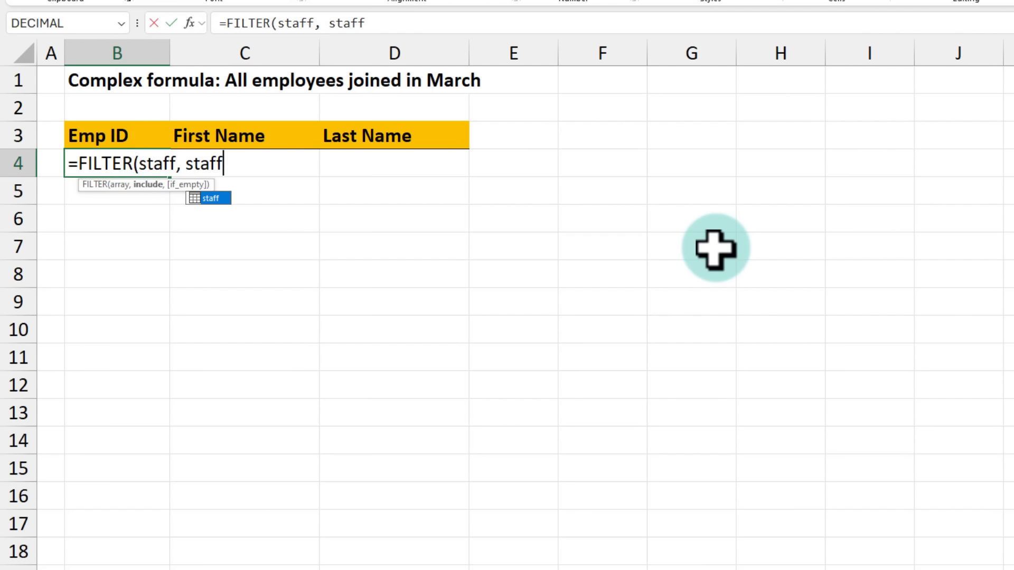
text([)
key(Down)
key(Down)
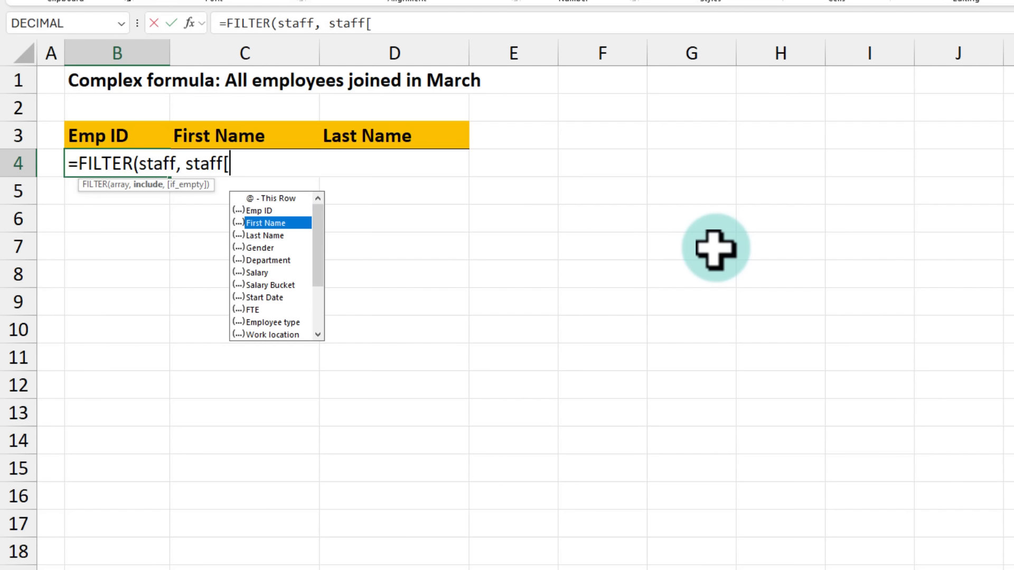
key(Tab)
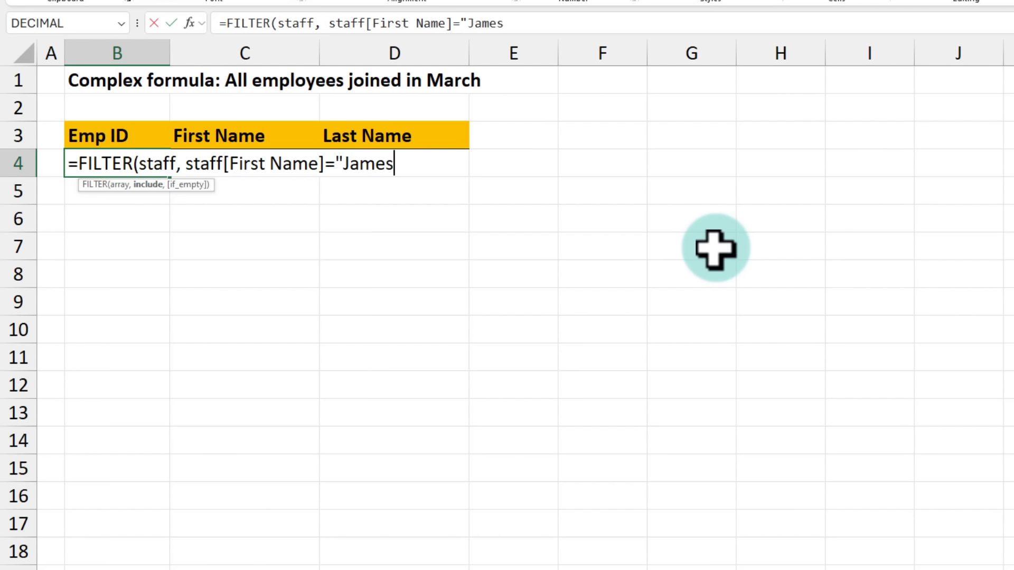
text(]="James")
key(ctrl+Return)
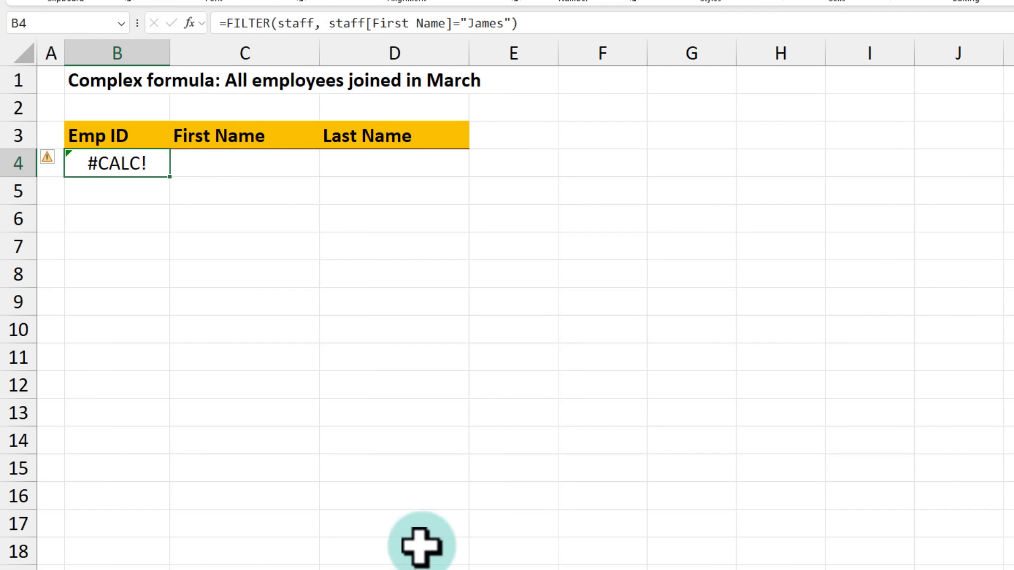
Look up an existing first name in the staff table and use it as the match text in B4's FILTER condition.
click(377, 569)
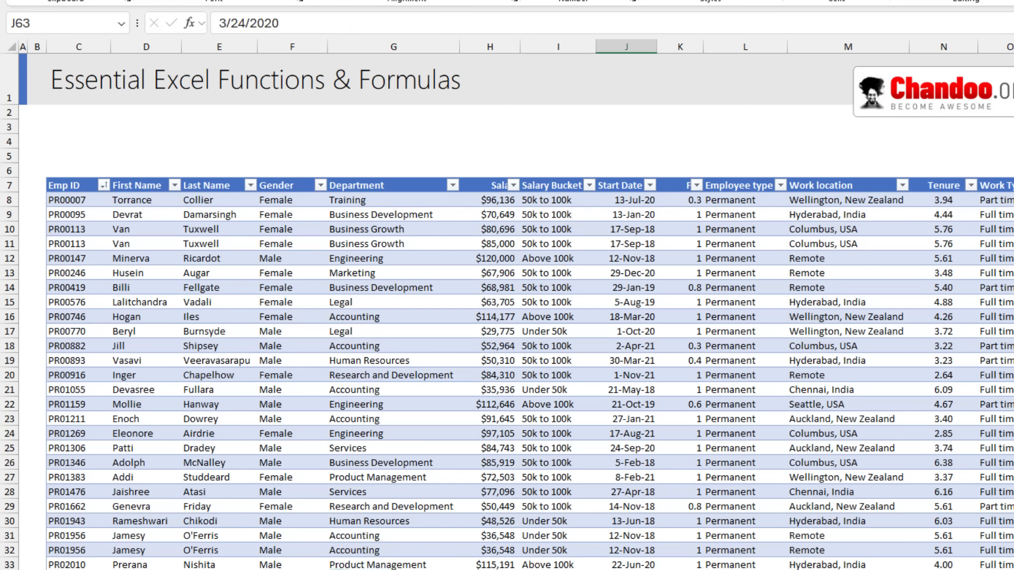
click(339, 569)
double_click(487, 25)
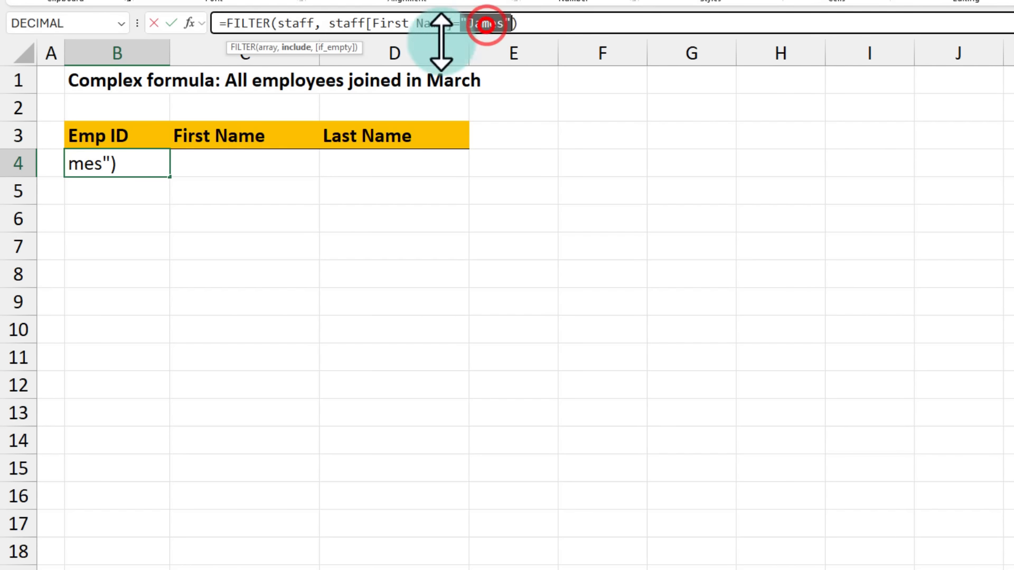
key(Escape)
key(F2)
double_click(353, 162)
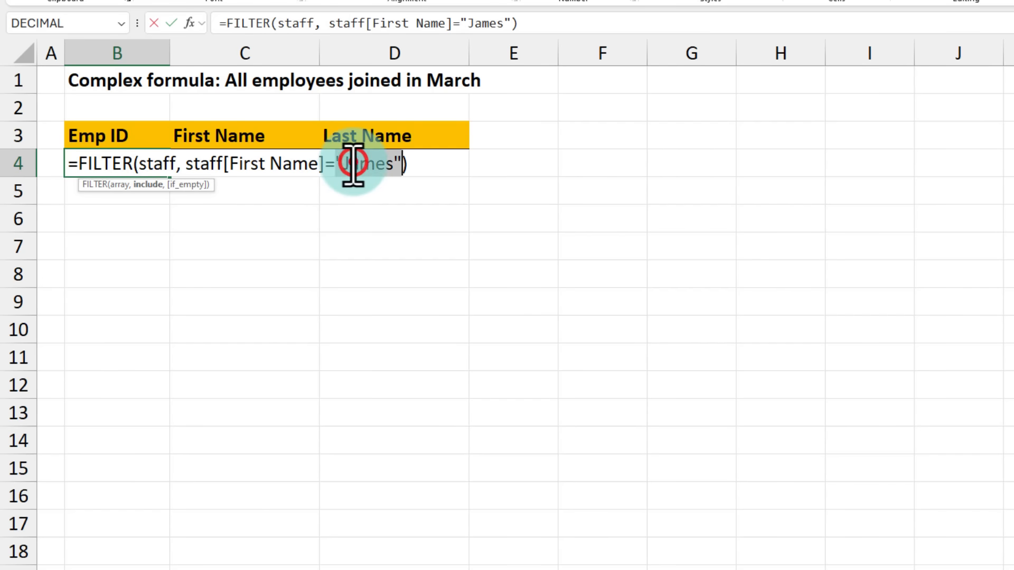
key(BackSpace)
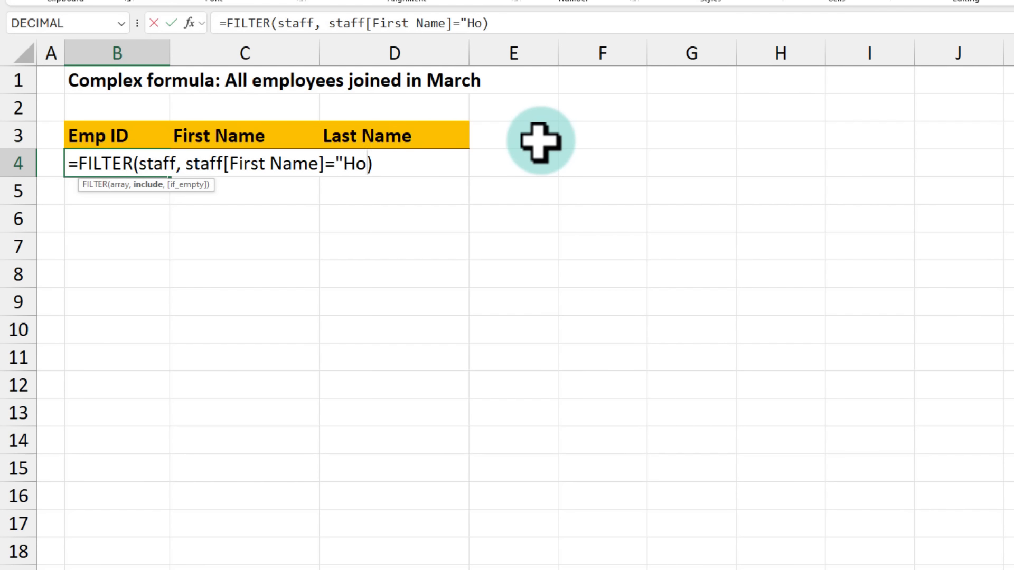
text(Hogan")
key(ctrl+Return)
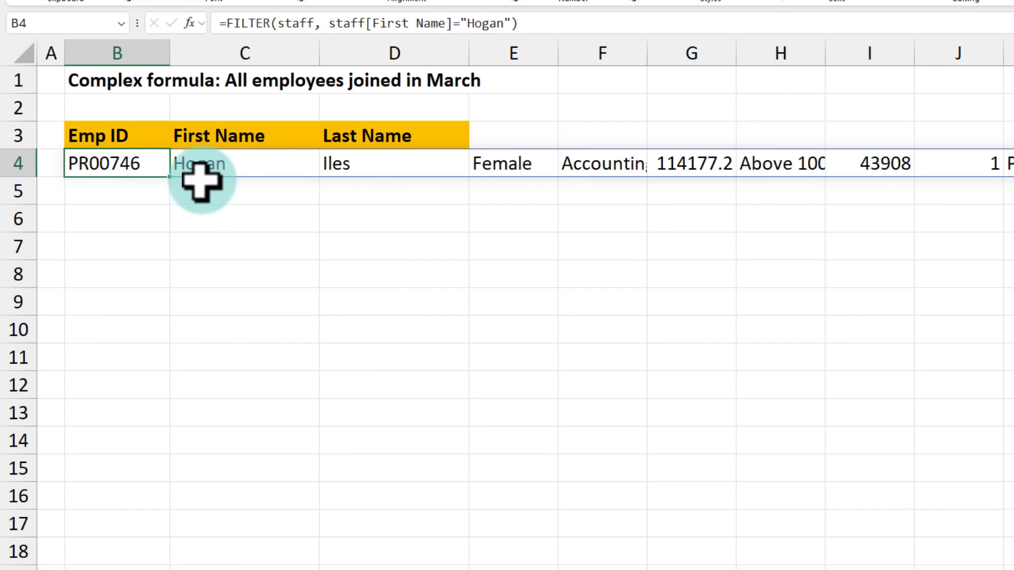
Change B4's include condition to LEFT(staff[First Name],1)="H" and enter the formula.
key(F2)
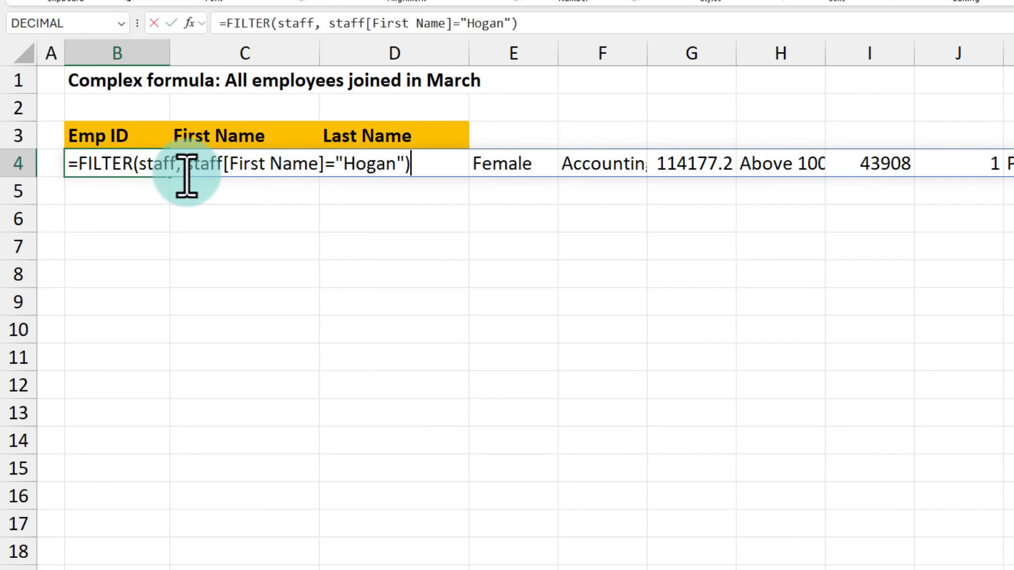
drag(185, 158, 319, 164)
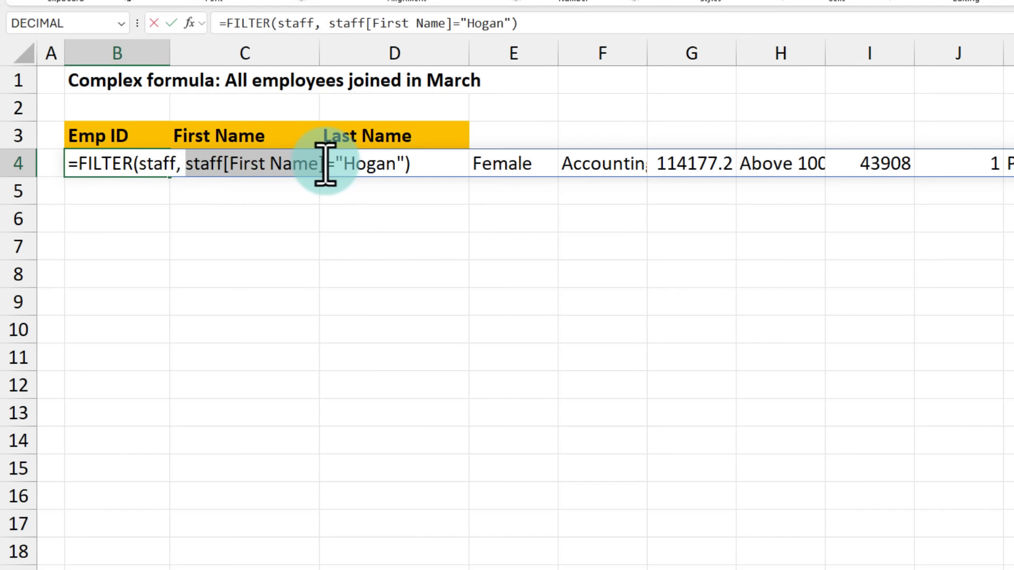
drag(341, 165, 399, 164)
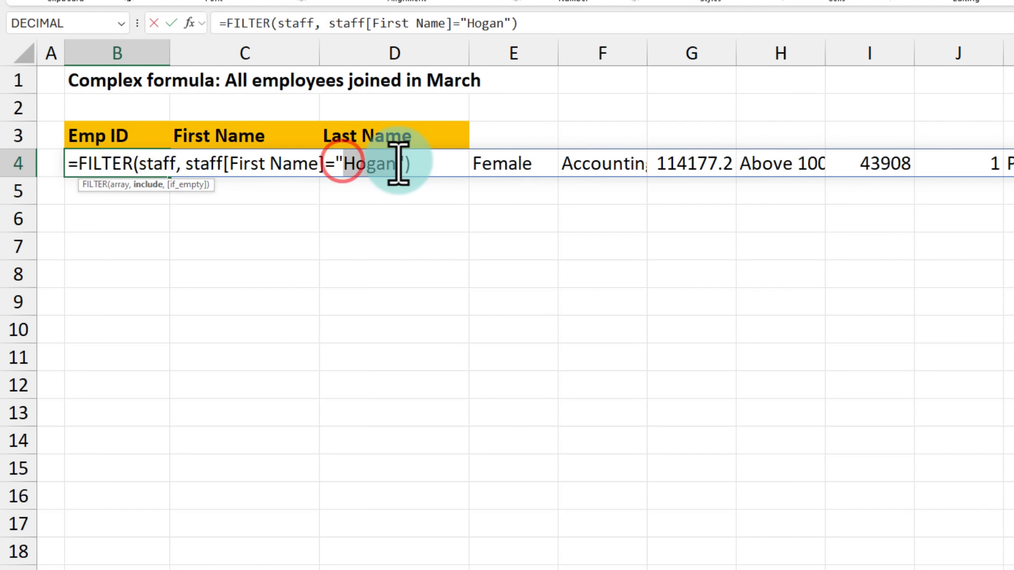
click(186, 163)
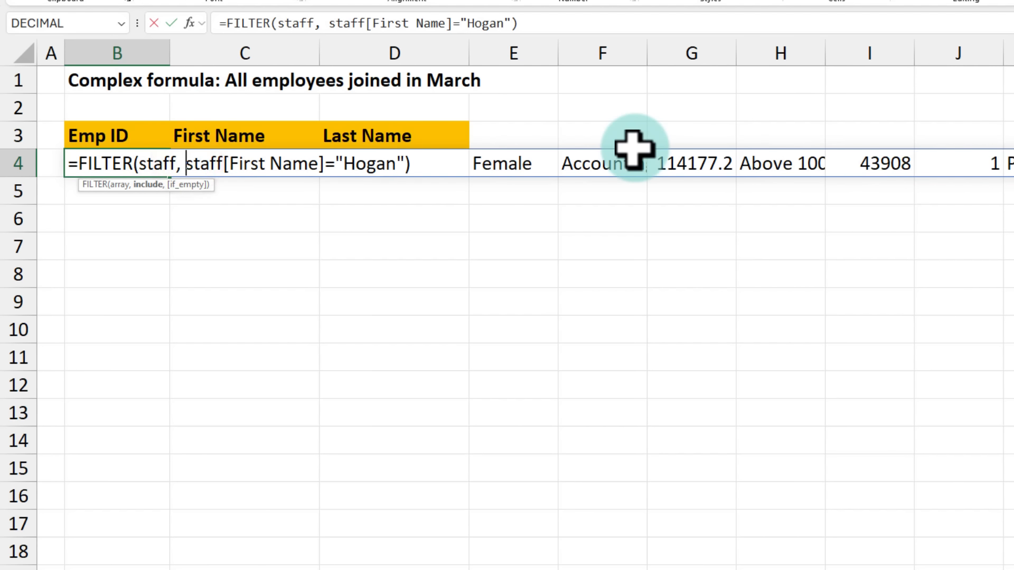
text(left()
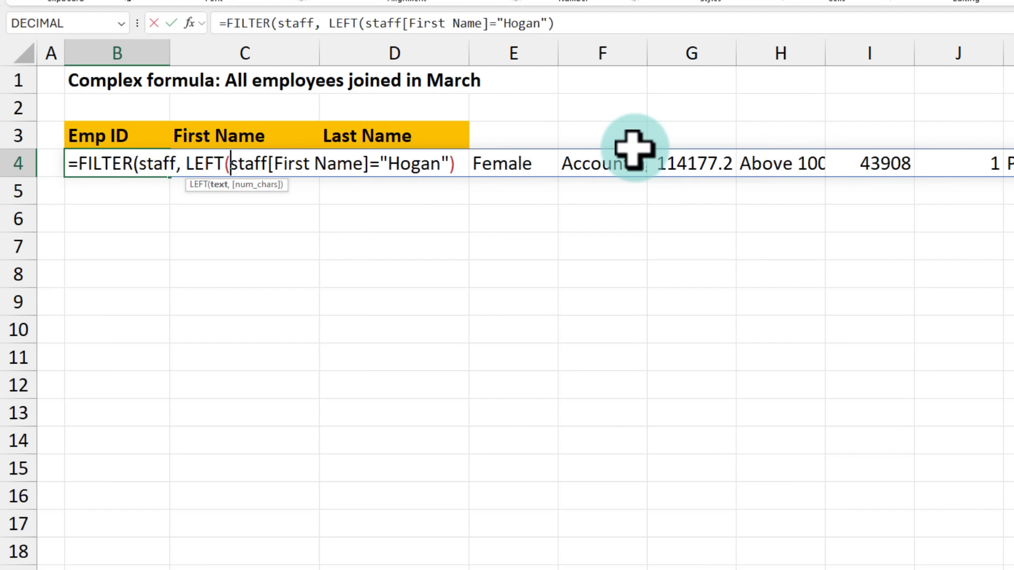
click(368, 163)
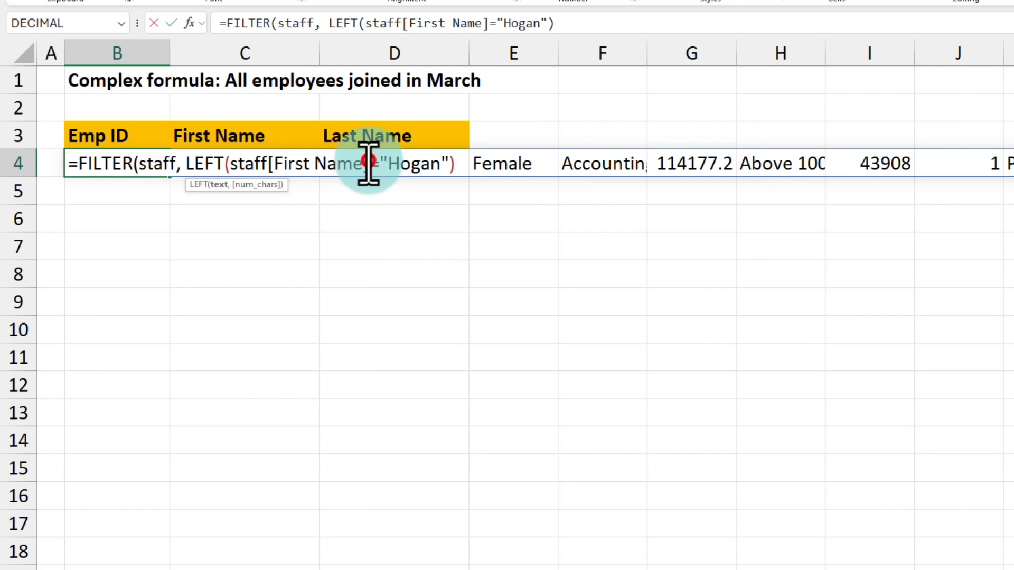
text(,1))
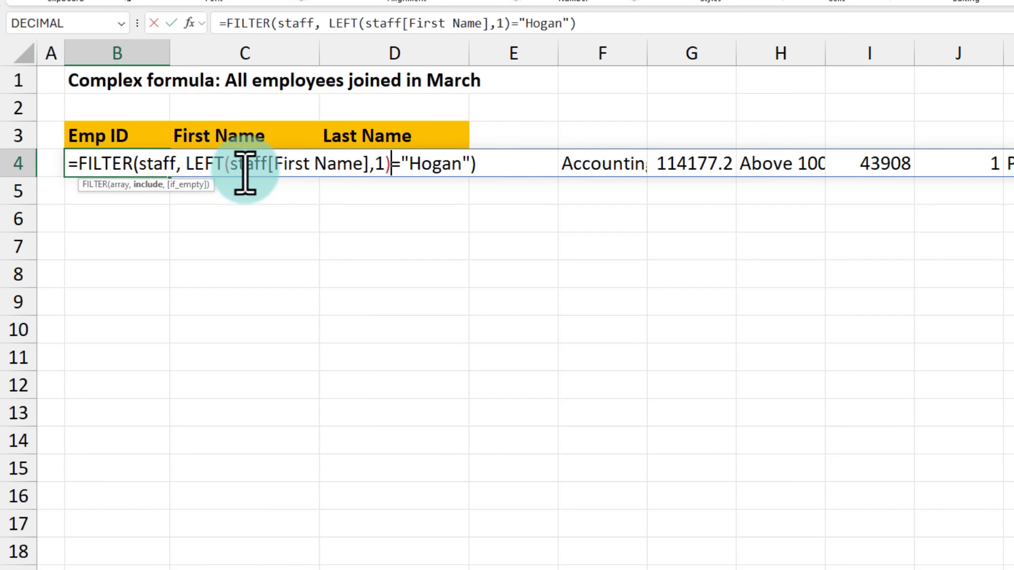
drag(424, 165, 461, 164)
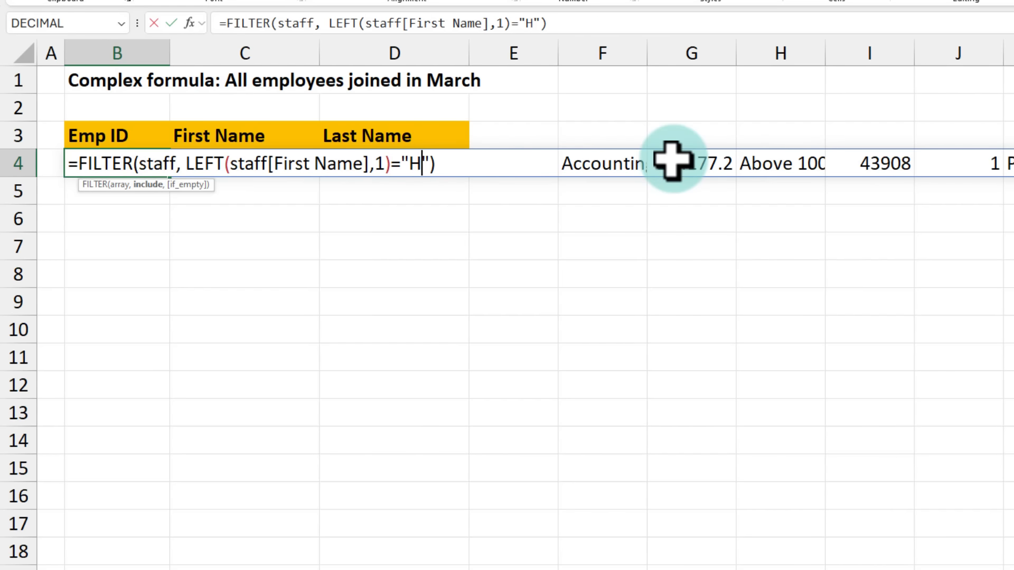
key(ctrl+Return)
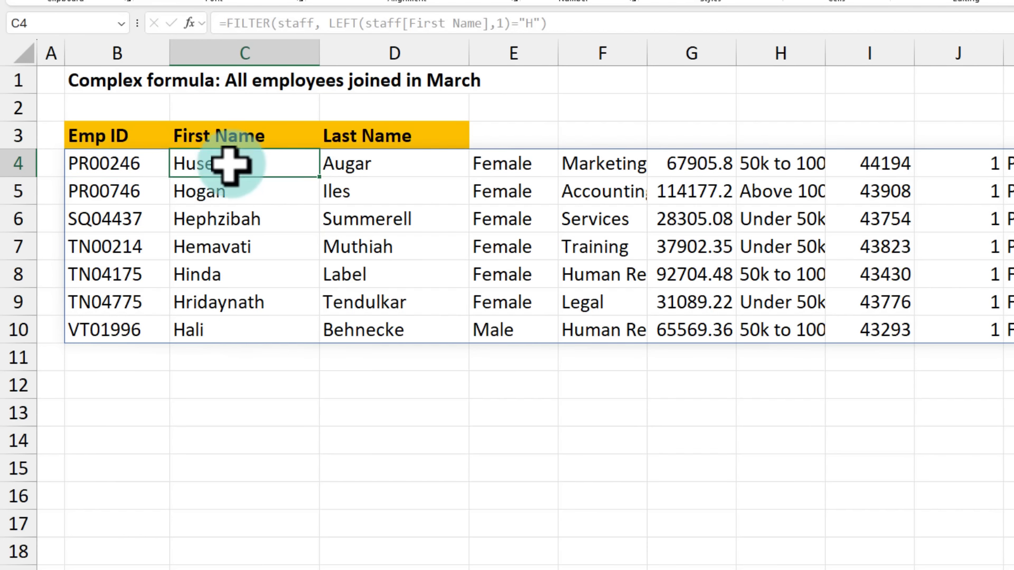
Check the spilled first names in C4:C10 and preview the values returned by the LEFT expression in B4.
drag(231, 164, 235, 330)
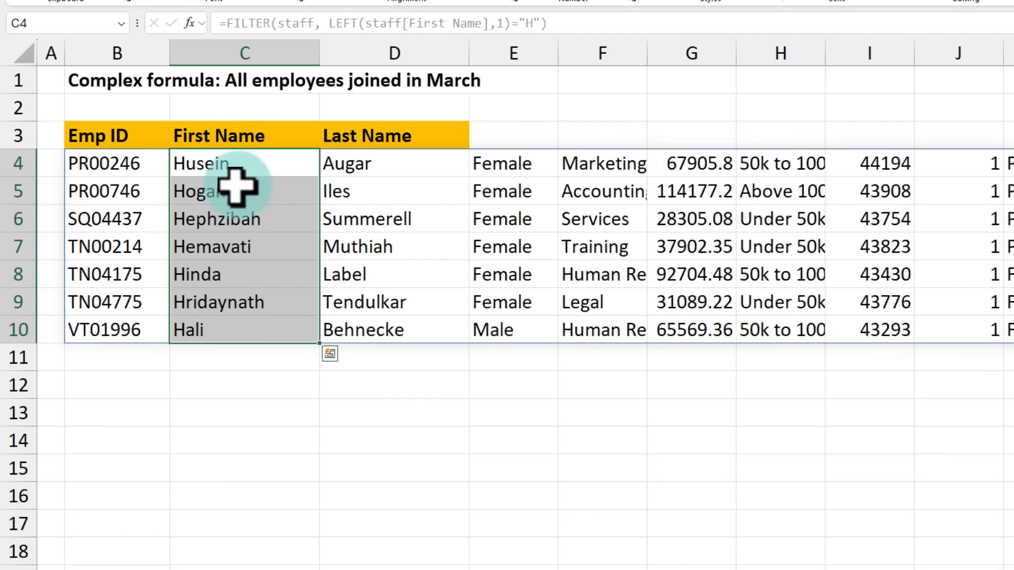
click(110, 161)
key(F2)
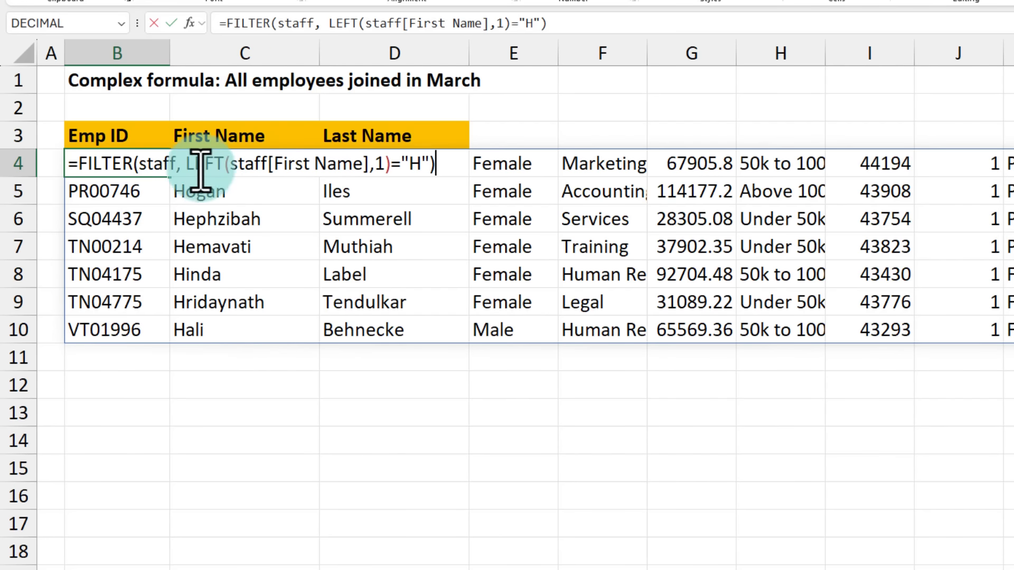
drag(182, 163, 393, 163)
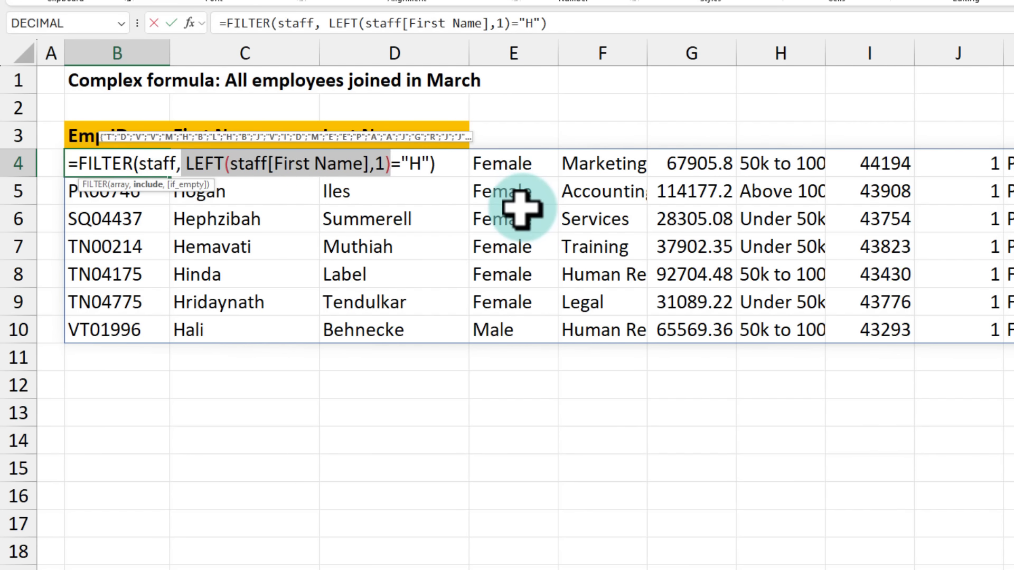
key(Escape)
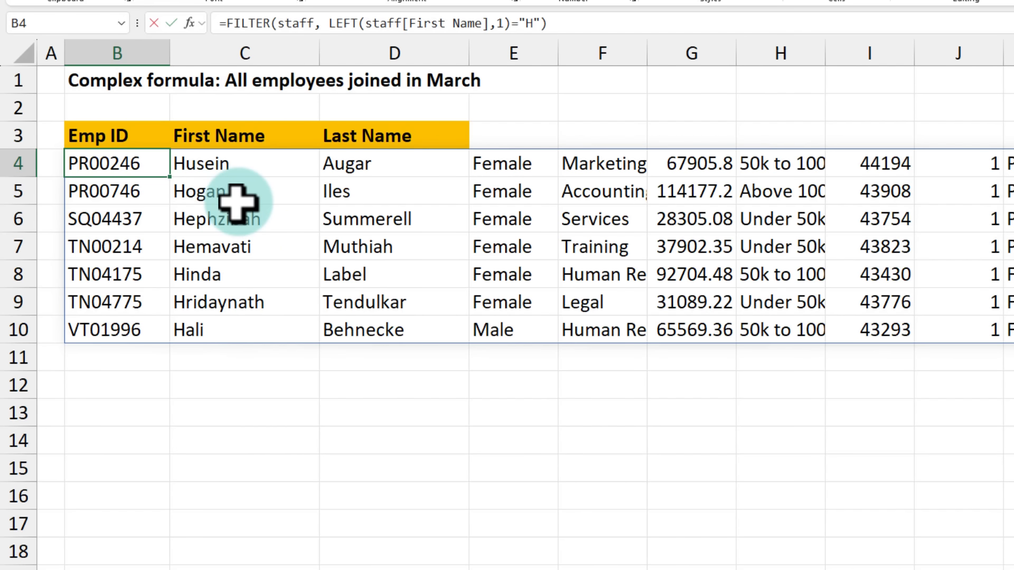
Replace B4's LEFT condition with a staff[Start Date]>= comparison in the FILTER formula.
key(F2)
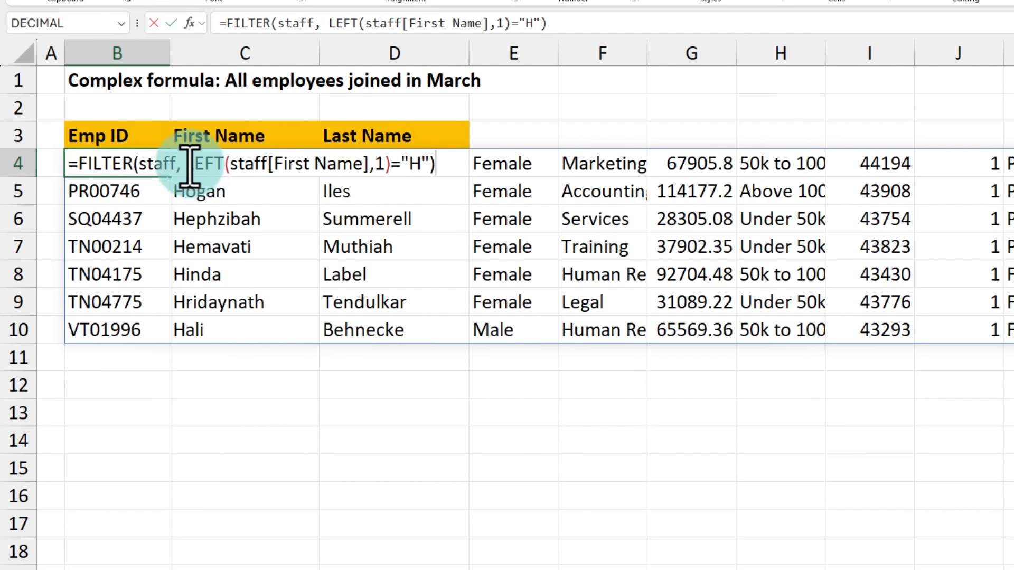
drag(189, 164, 584, 159)
key(Delete)
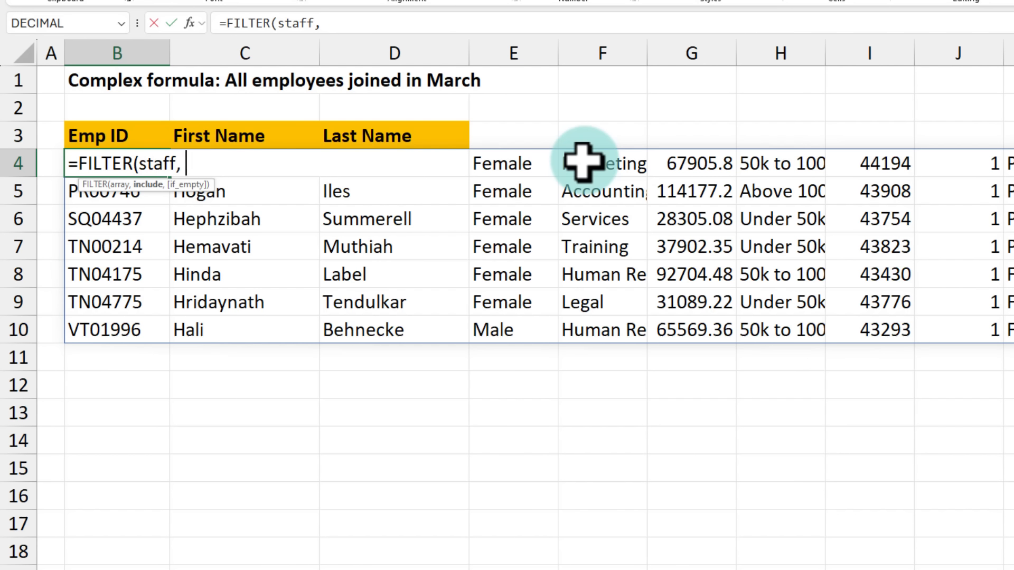
text(sta)
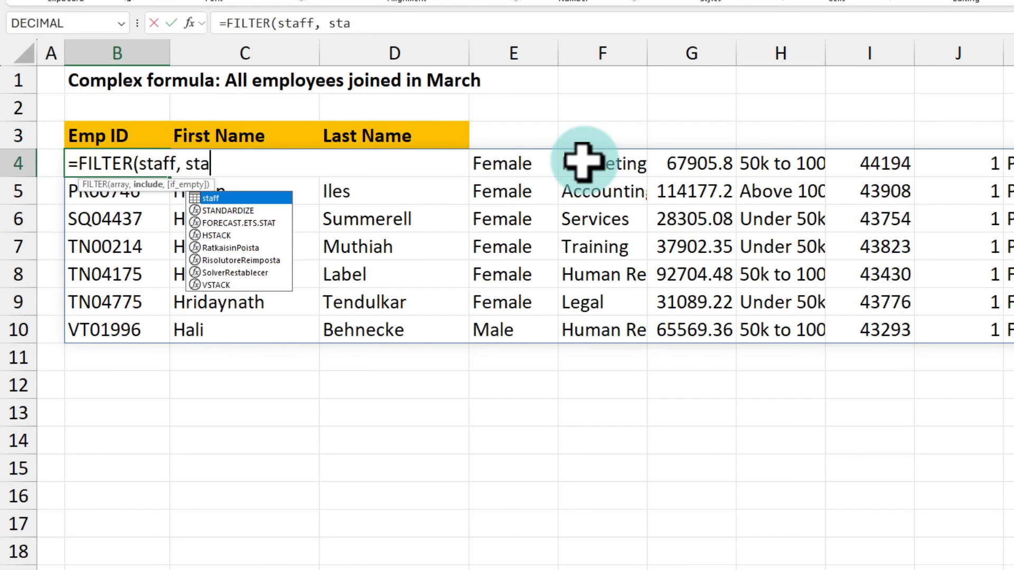
text(ff[da)
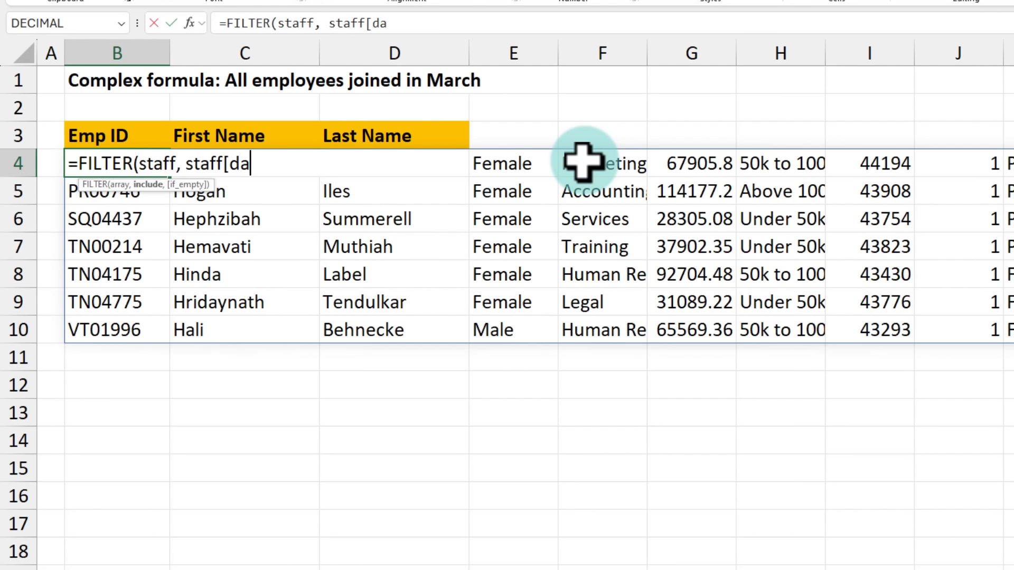
key(BackSpace)
key(BackSpace)
text(Start Date]>=)
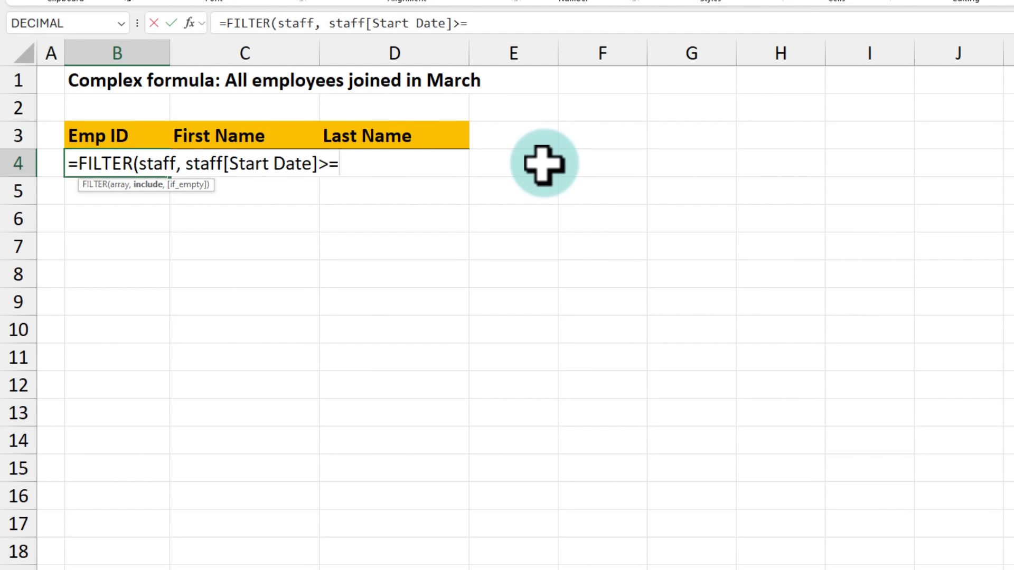
Complete the Start Date comparison with DATE(2020,1,1), enter the formula and look through the spilled employees.
text(date)
key(Tab)
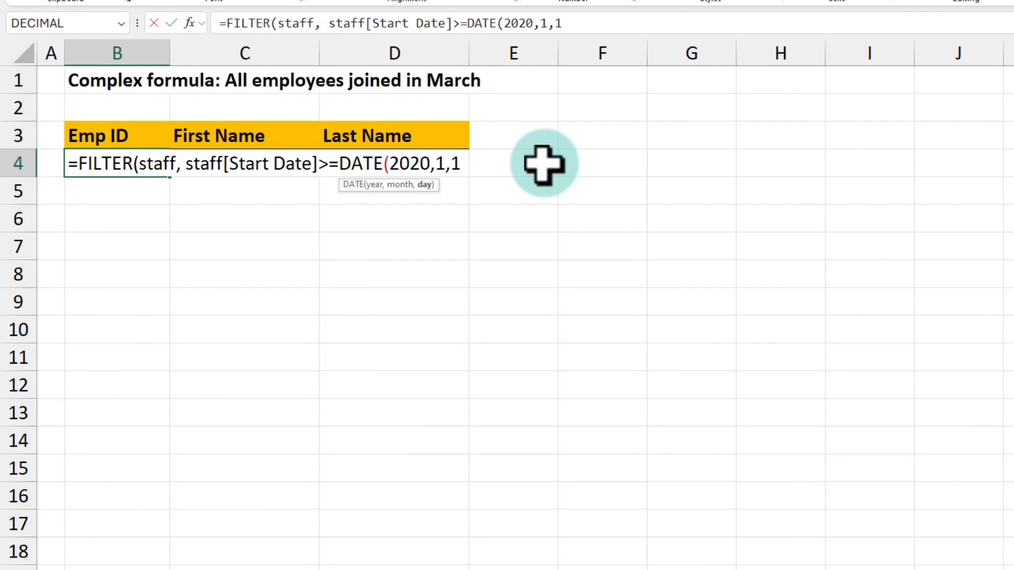
text(2020,1,1))
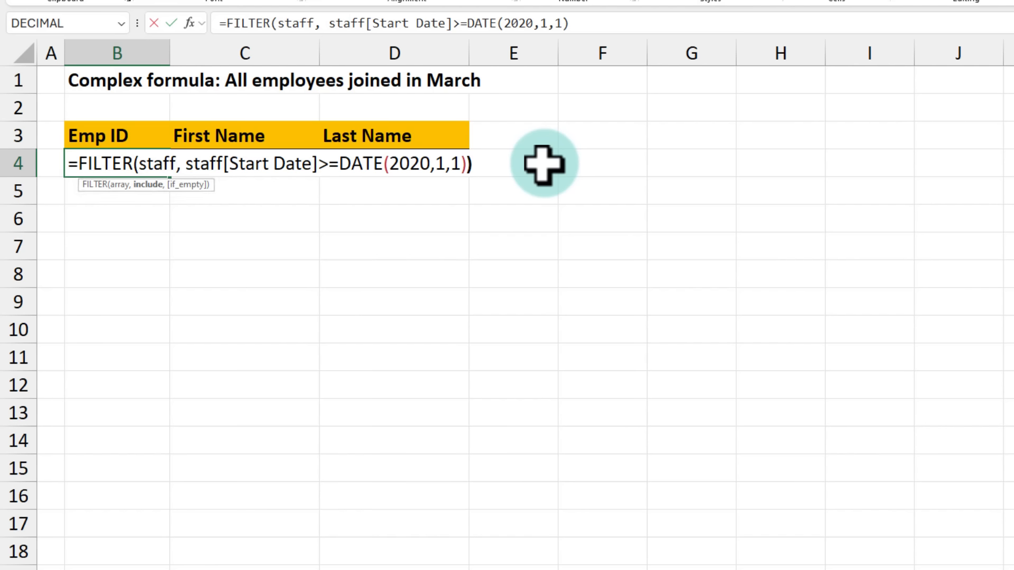
text())
key(ctrl+Return)
scroll(475, 267, down, 14)
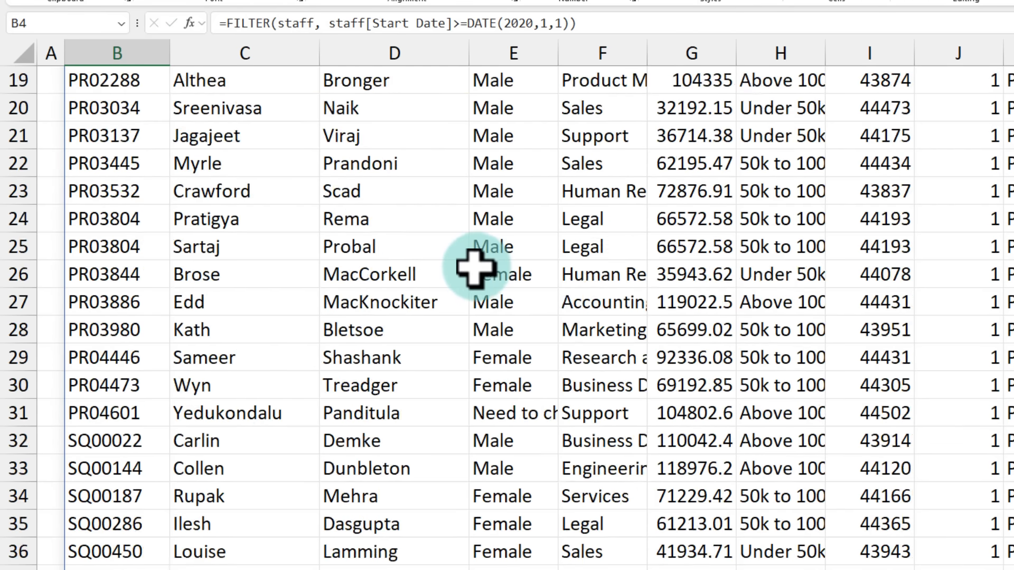
scroll(474, 270, up, 14)
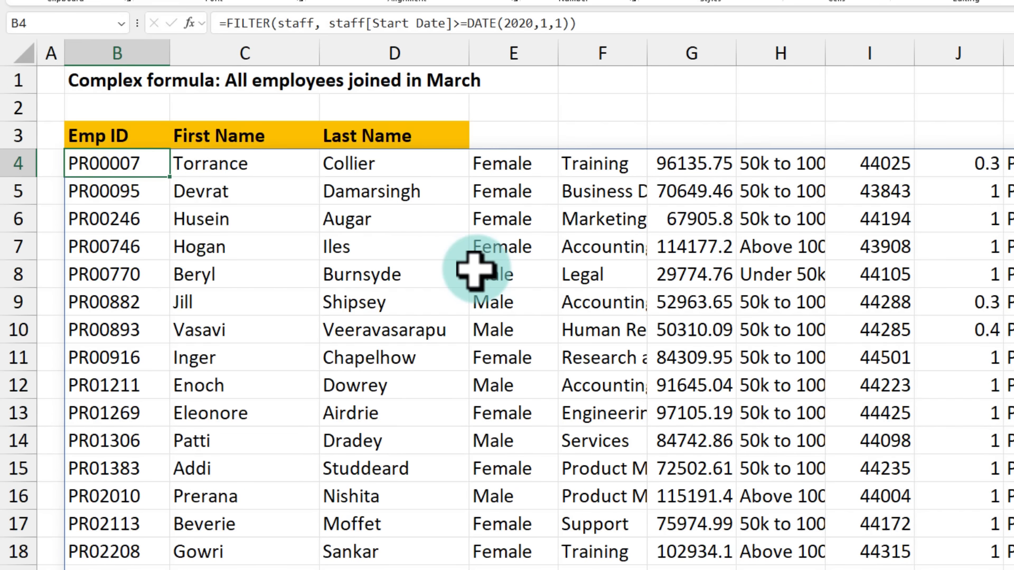
Remove the staff[Start Date]>=DATE(2020,1,1) condition and closing parenthesis from B4's FILTER formula.
key(F2)
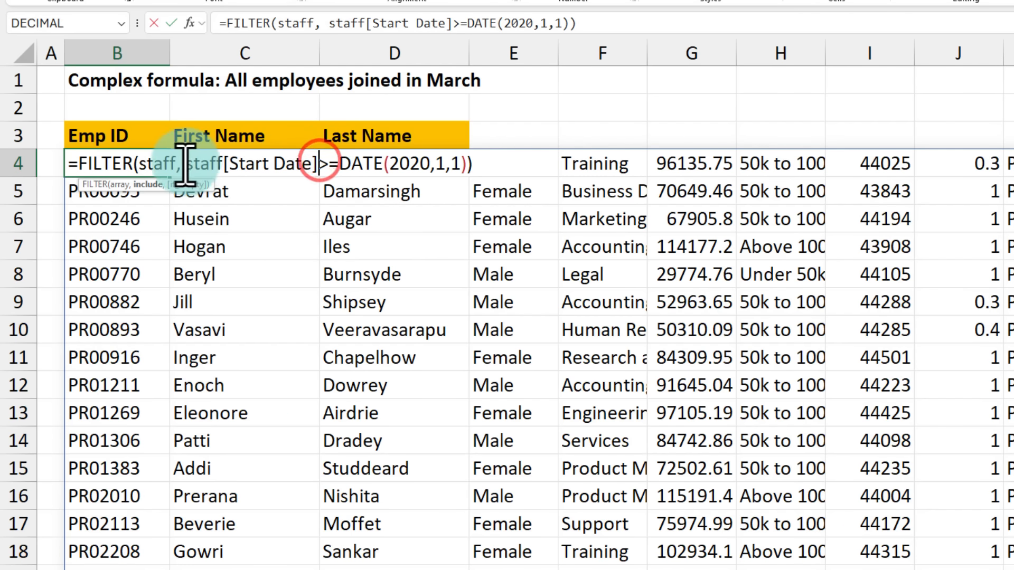
drag(185, 164, 340, 154)
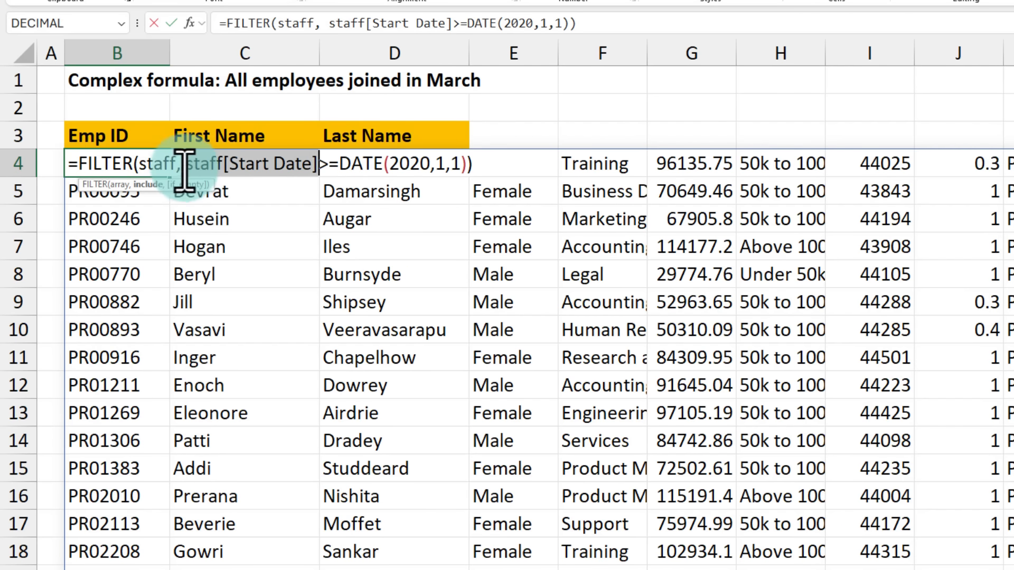
drag(185, 163, 639, 163)
key(Delete)
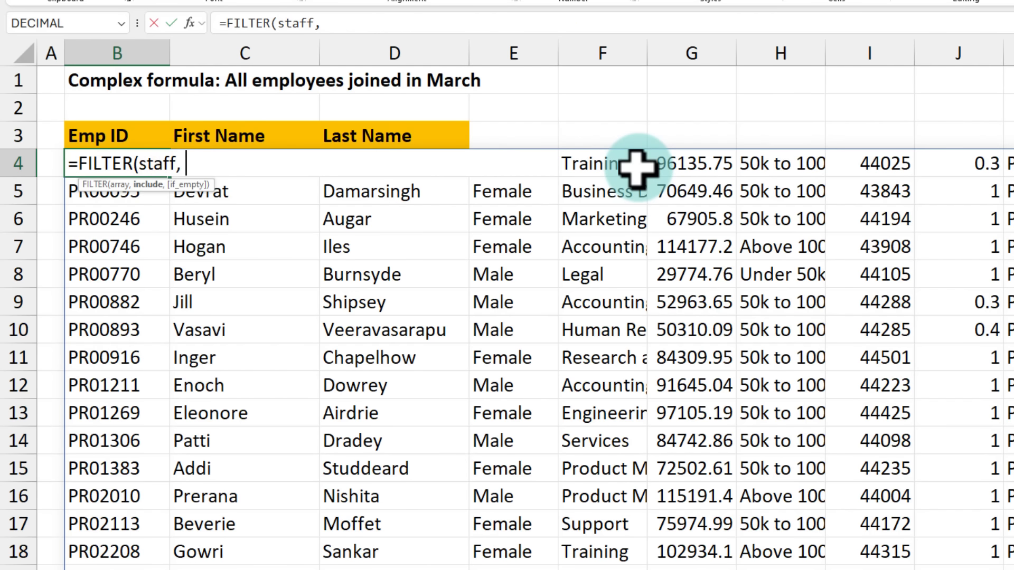
Begin a new include condition in B4's FILTER formula with MONTH(staff[Start Date]).
text(mont)
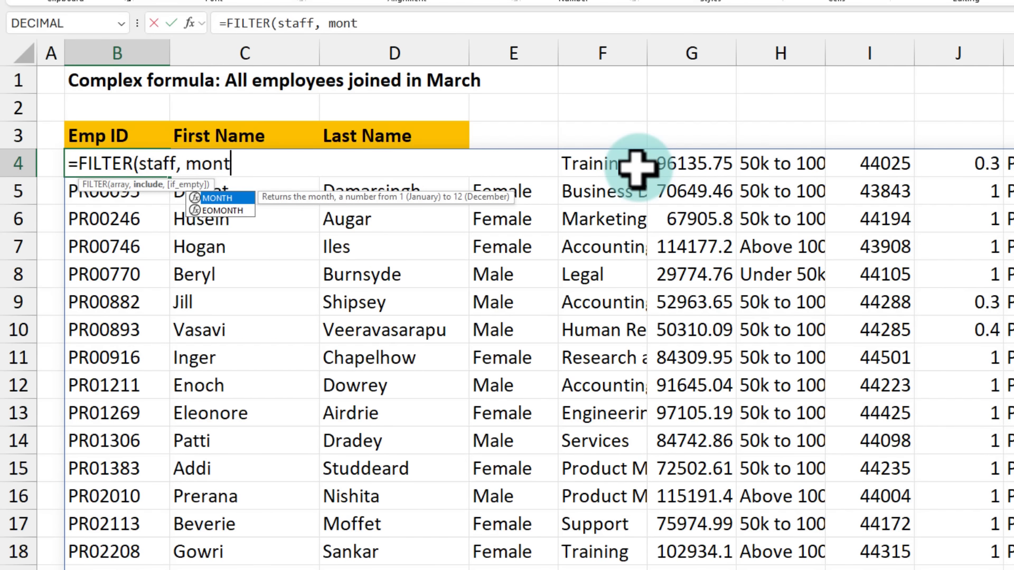
text(h)
key(Tab)
text(star)
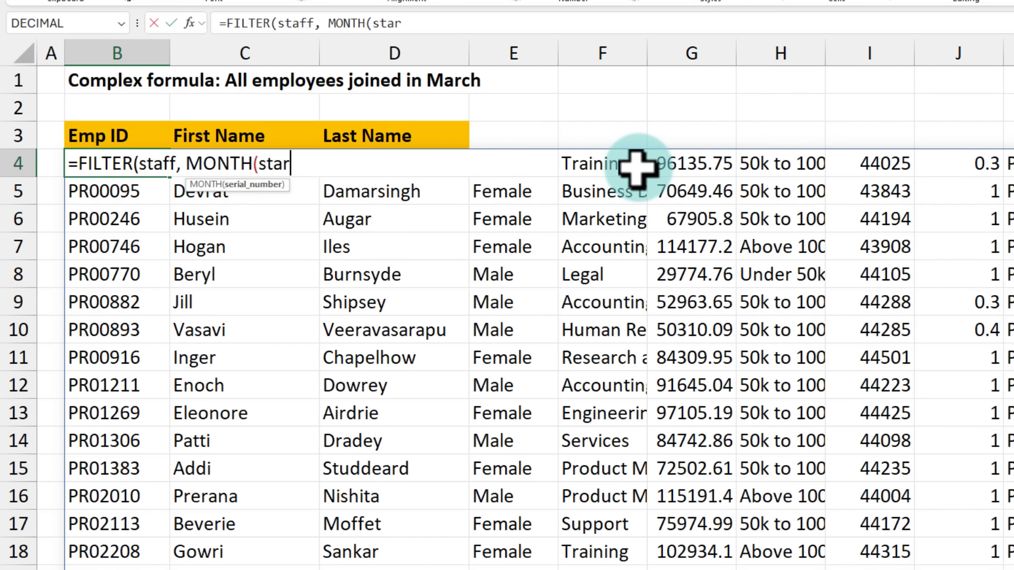
key(BackSpace)
key(BackSpace)
key(Tab)
text([)
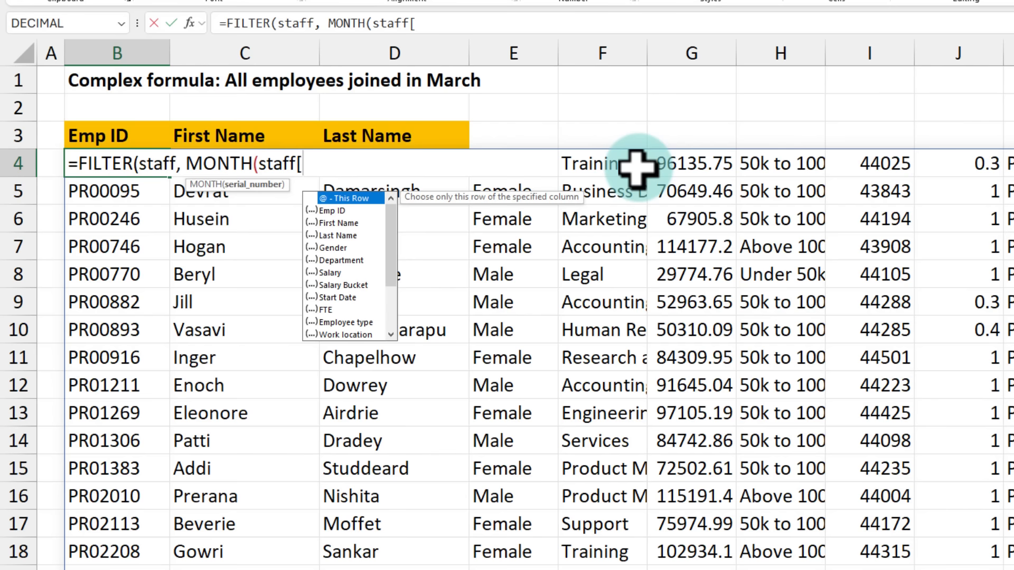
text(sta)
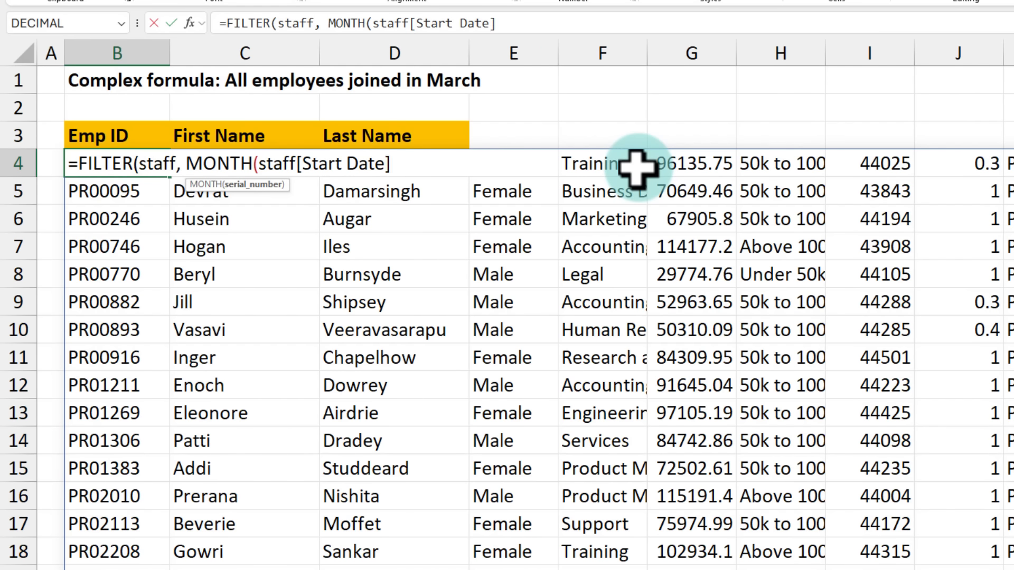
key(BackSpace)
text())
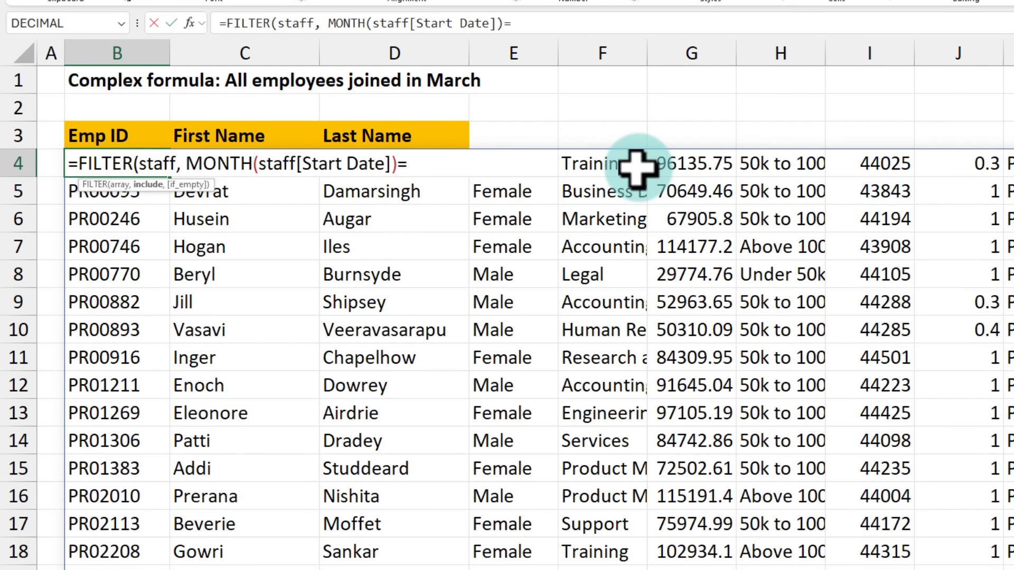
Complete the MONTH condition with =3, enter the FILTER formula and look through the spilled employees.
text(=3))
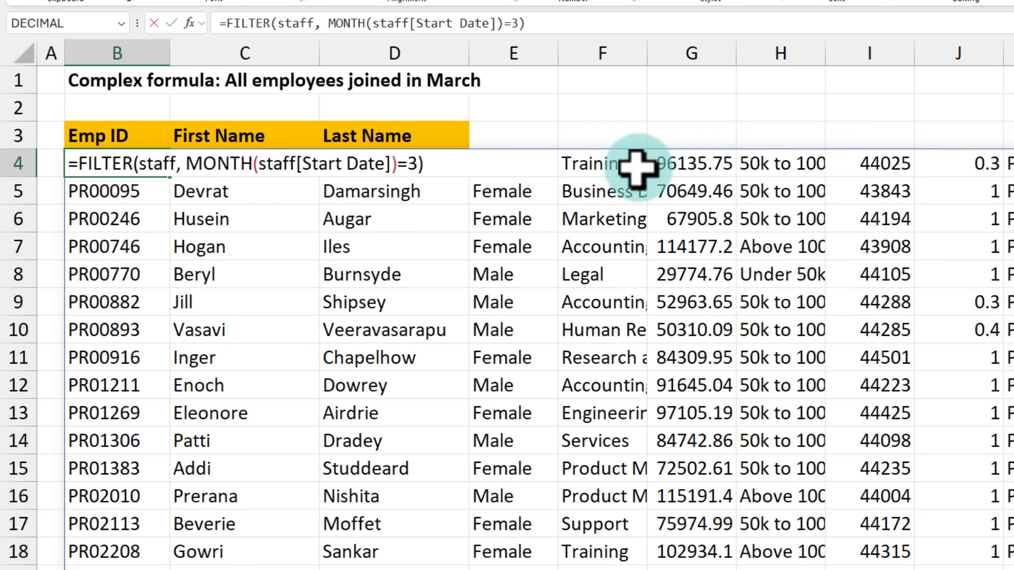
key(ctrl+Return)
scroll(502, 341, down, 7)
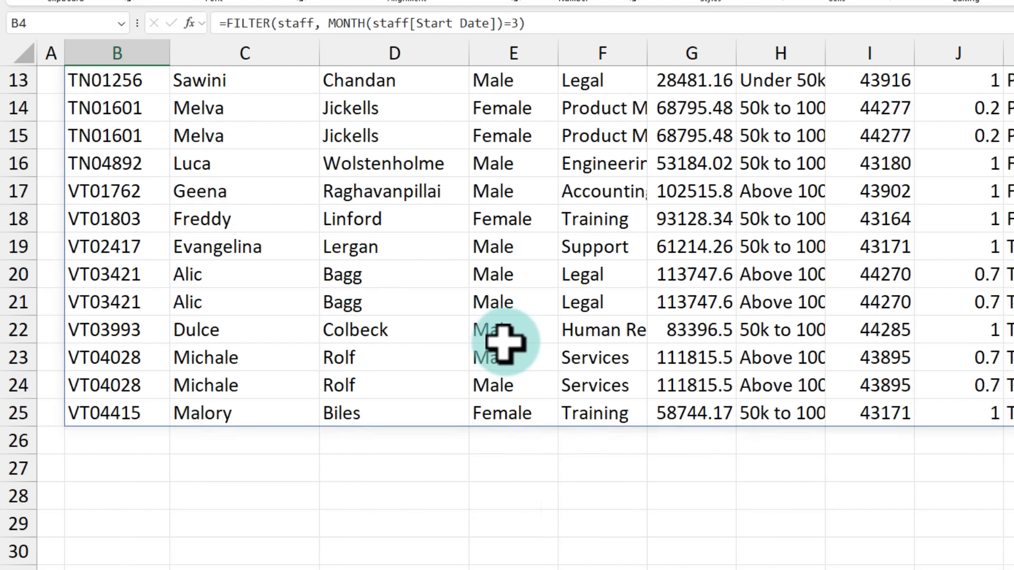
scroll(503, 342, up, 7)
Format the spilled start dates from I4 down as dates, autofit column I and check their months.
click(880, 163)
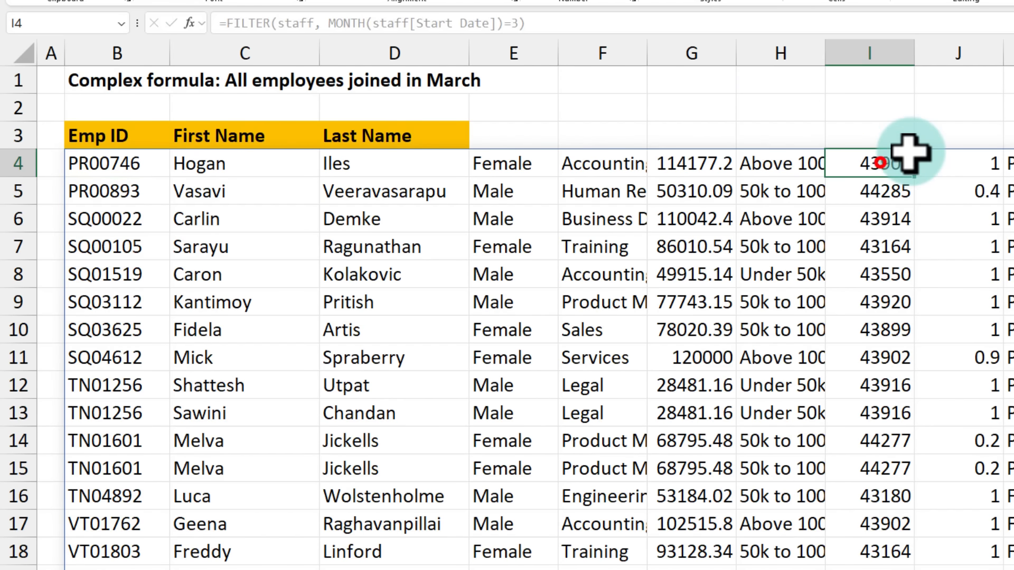
key(ctrl+shift+Down)
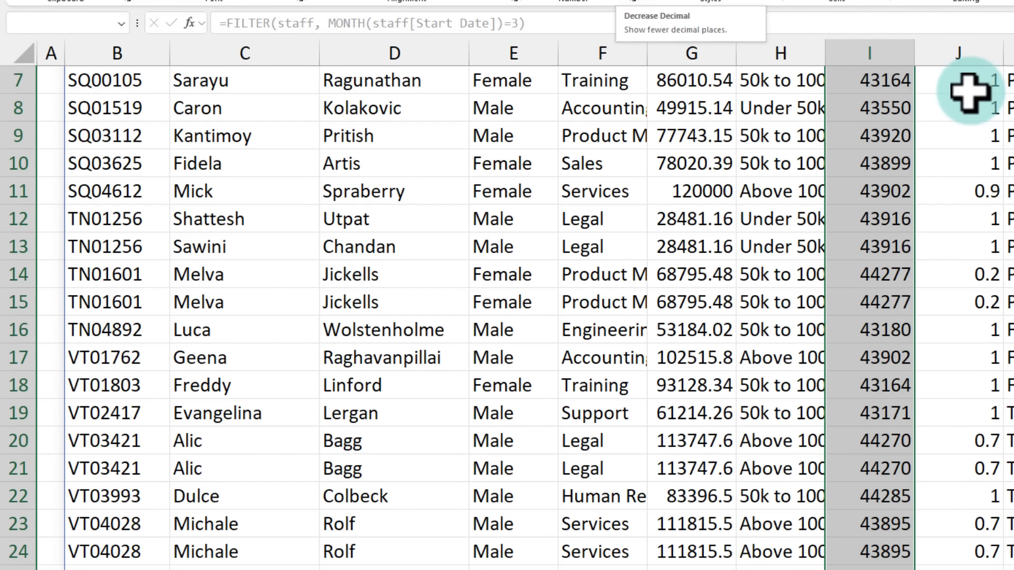
key(ctrl+shift+3)
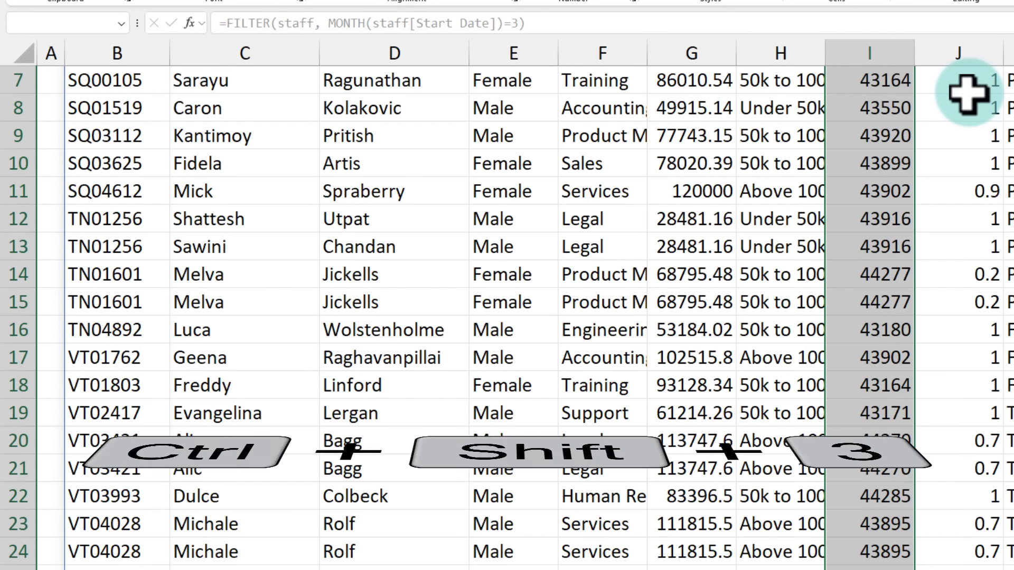
double_click(923, 52)
click(895, 164)
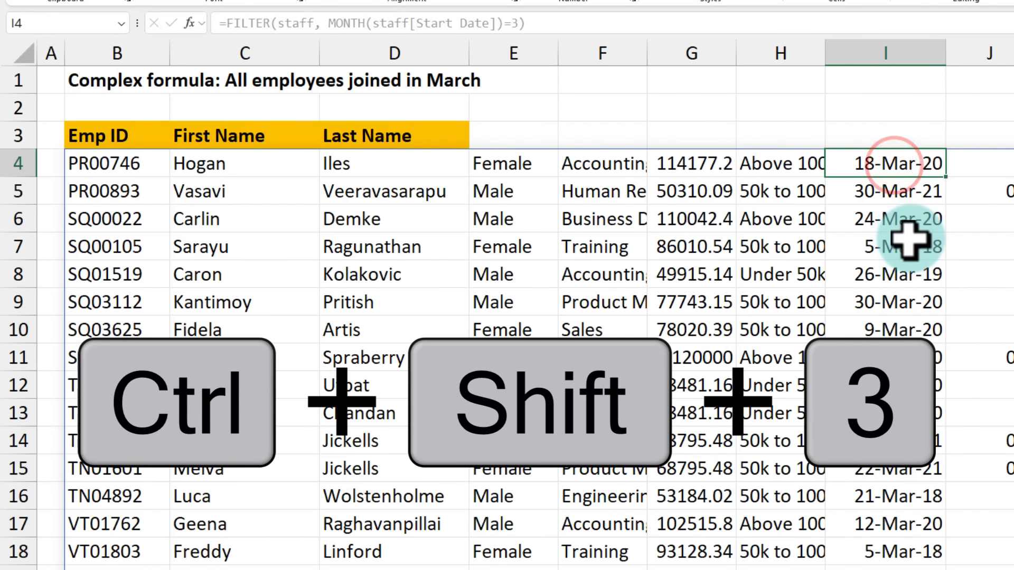
mouse_move(881, 148)
mouse_down()
mouse_move(895, 446)
mouse_move(918, 567)
mouse_up()
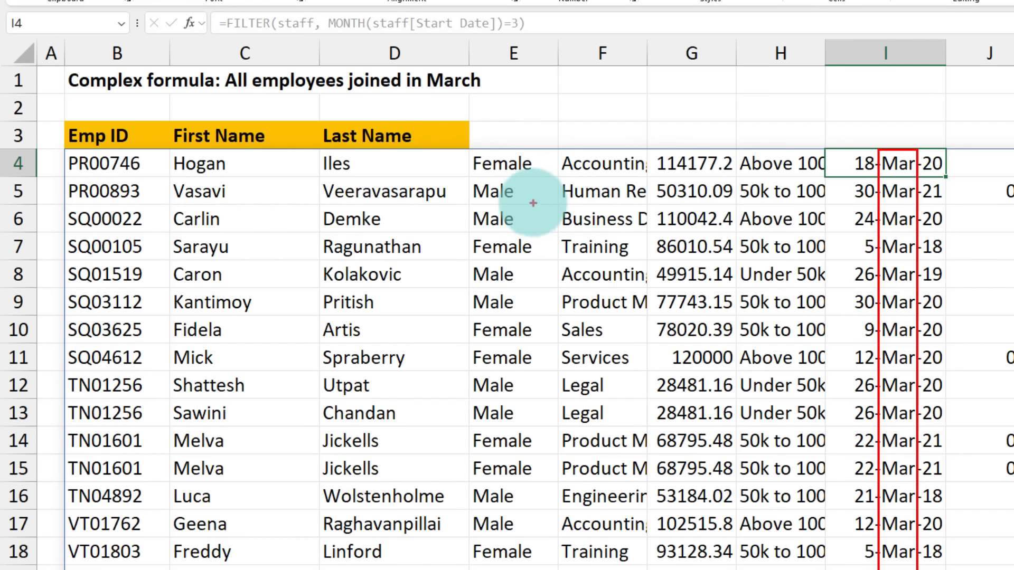
key(Escape)
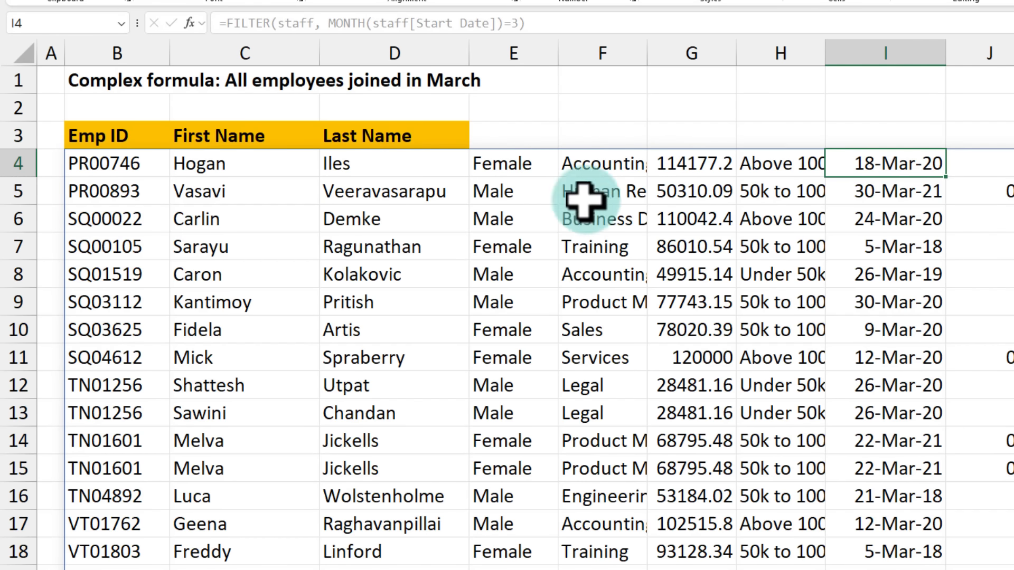
Start restricting the FILTER array in B4 to the header's columns by adding [[Emp ID] after staff.
drag(121, 132, 389, 136)
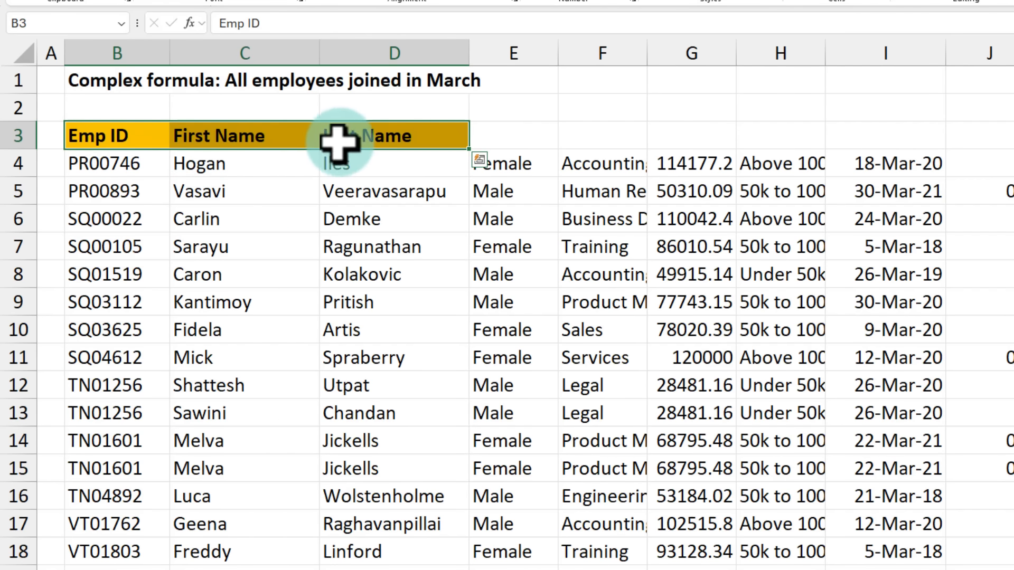
click(128, 163)
key(F2)
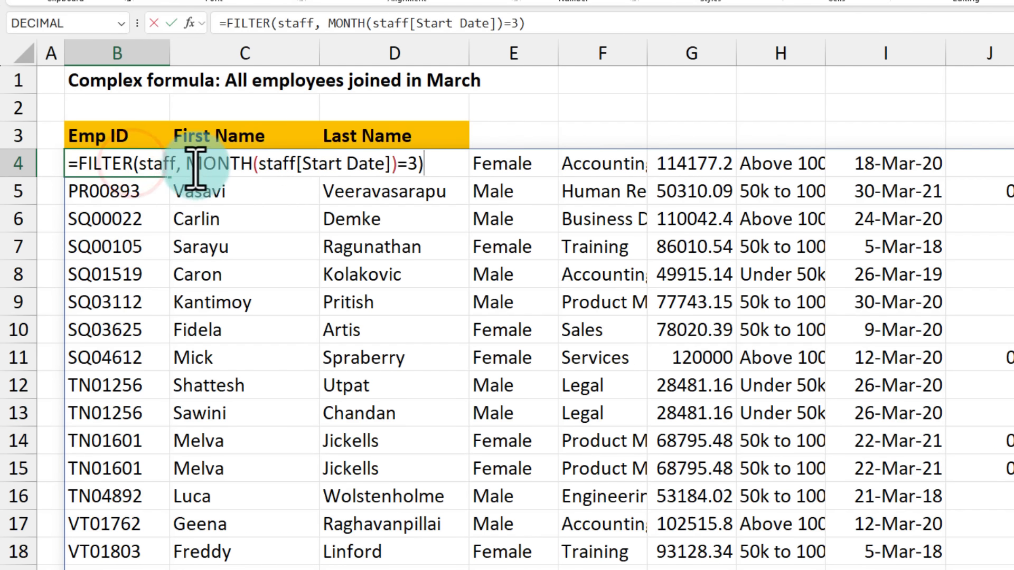
click(175, 164)
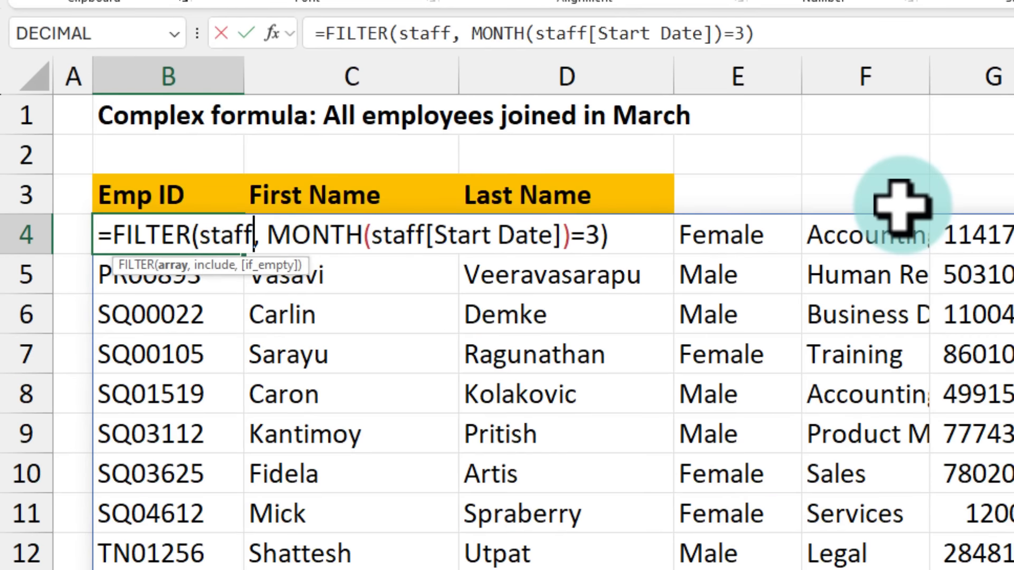
text([)
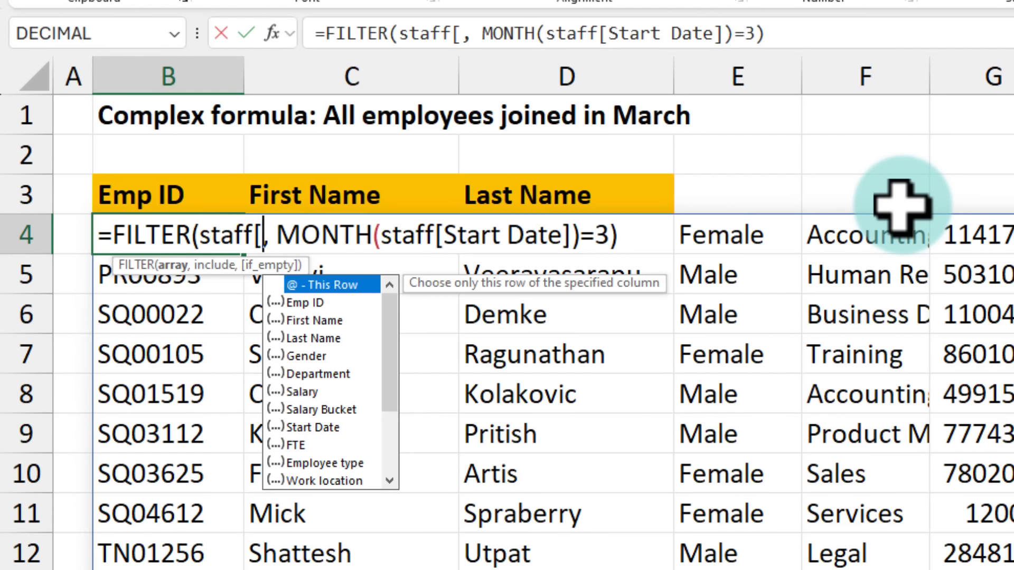
text([)
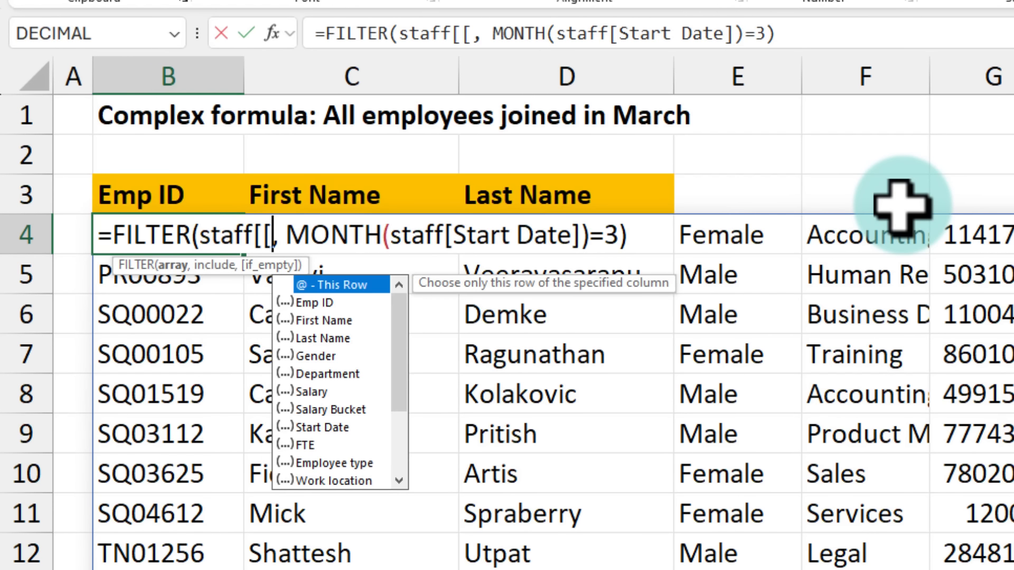
key(Down)
key(Tab)
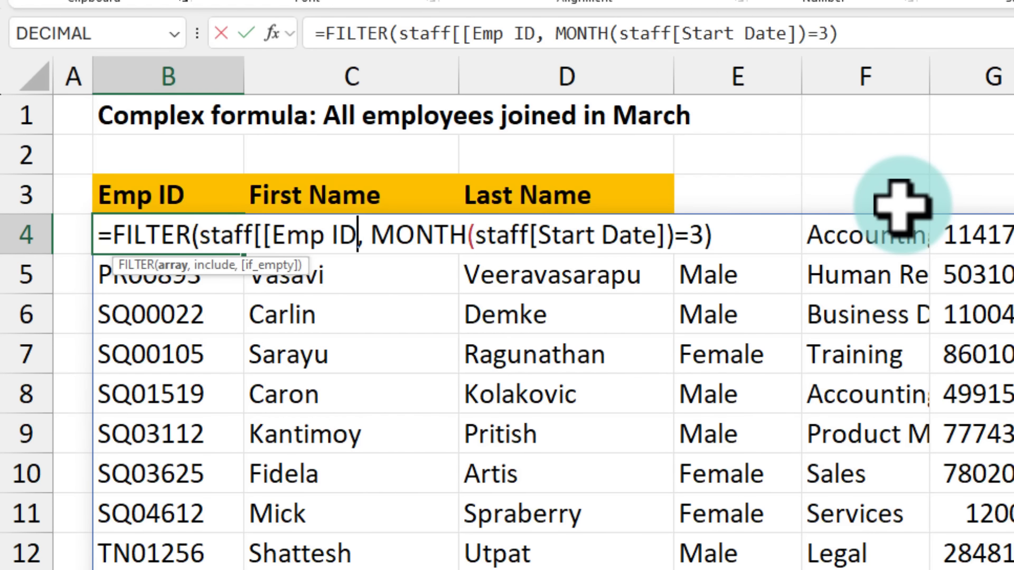
text(])
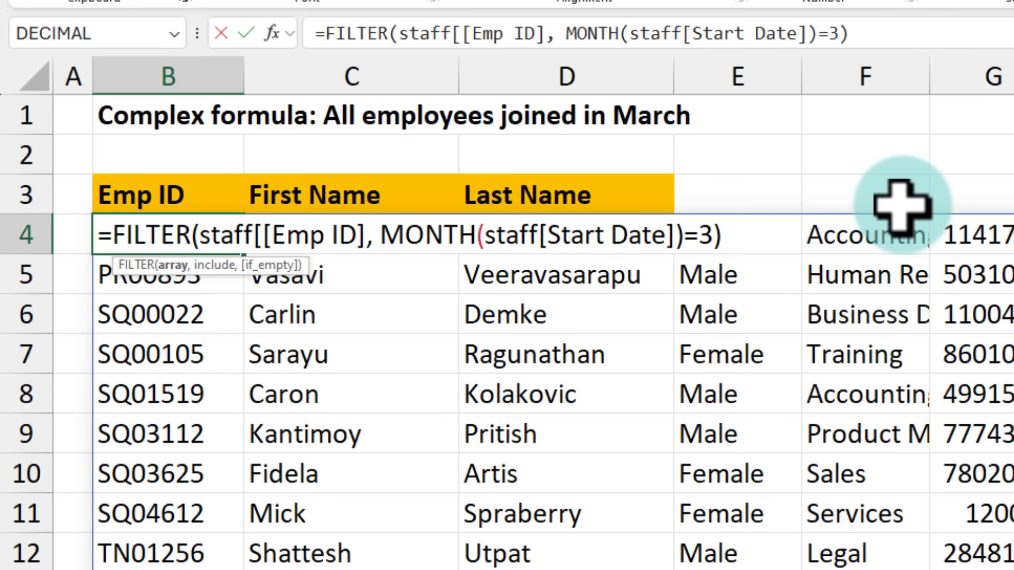
Complete the array as staff[[Emp ID]:[Last Name]] and enter the FILTER formula in B4.
text(:[)
key(Down)
key(Down)
key(Down)
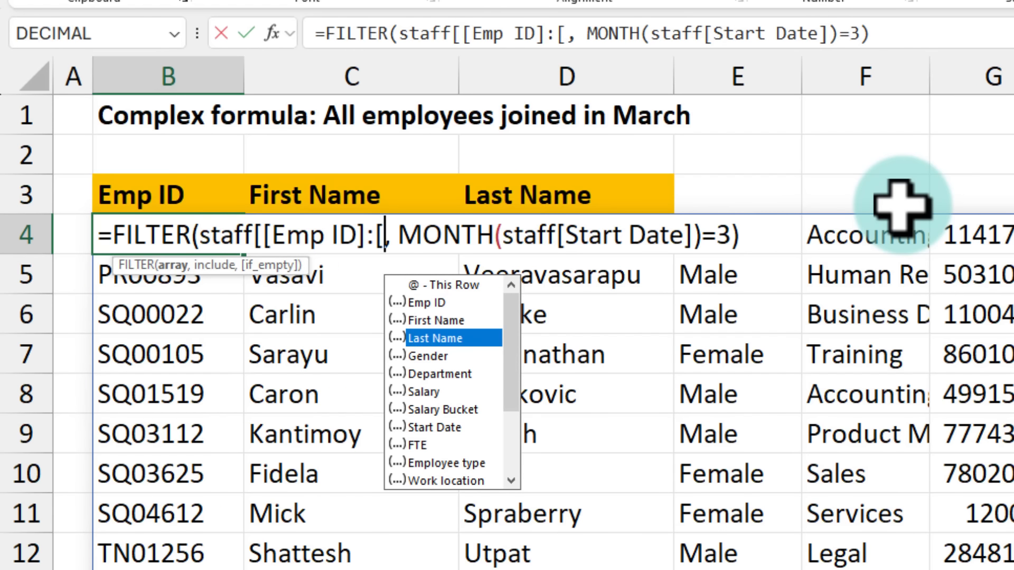
key(Tab)
text(],)
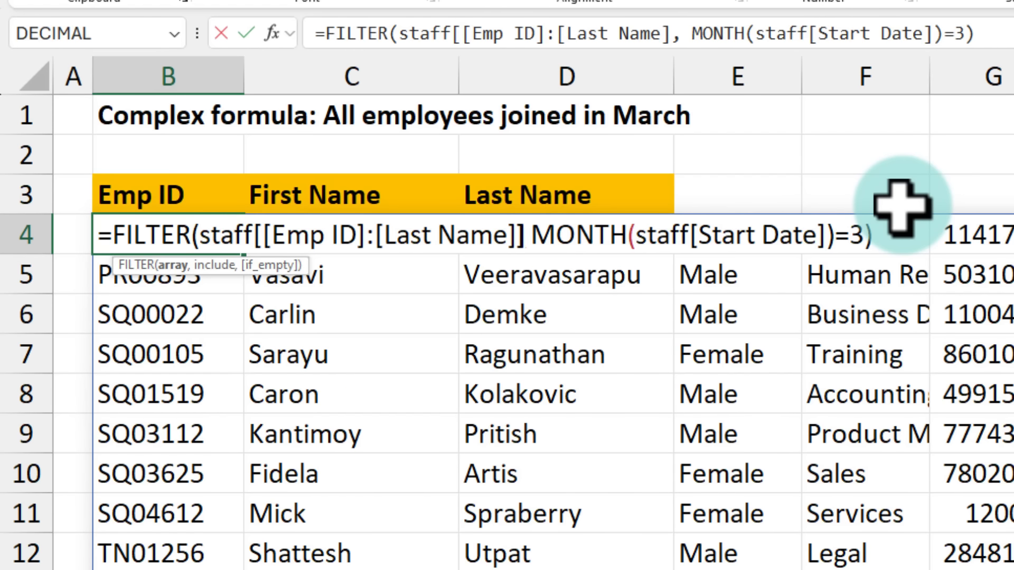
key(ctrl+Return)
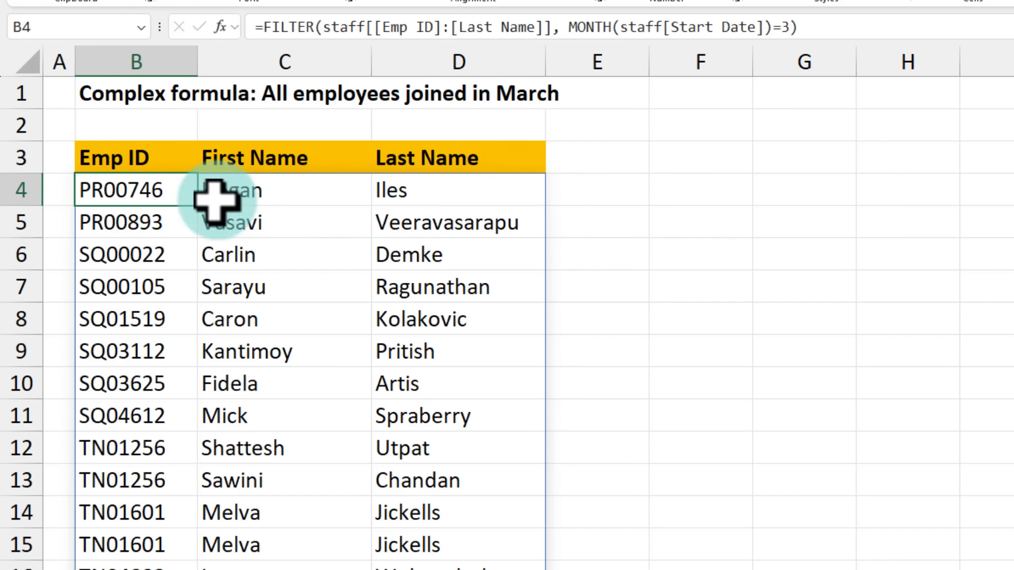
Review B4's finished FILTER formula and look through the spilled Emp ID, First Name and Last Name columns.
key(F2)
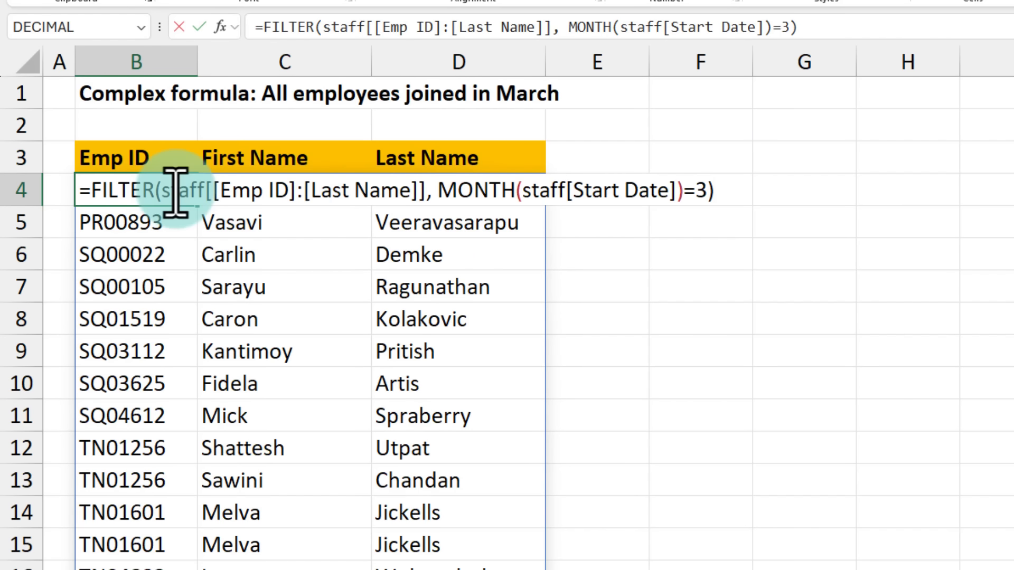
key(Escape)
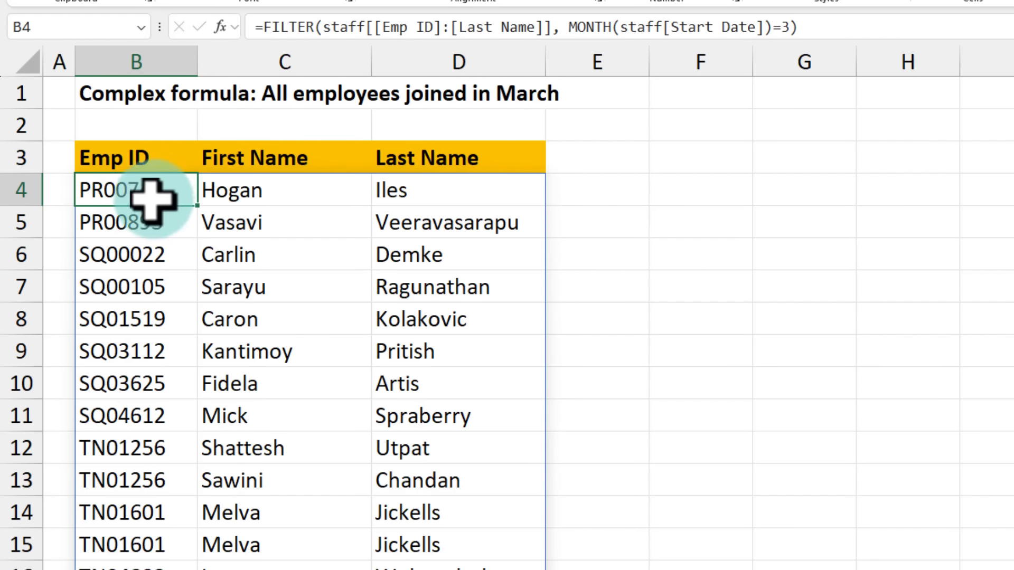
scroll(301, 243, down, 6)
scroll(303, 242, up, 6)
click(262, 190)
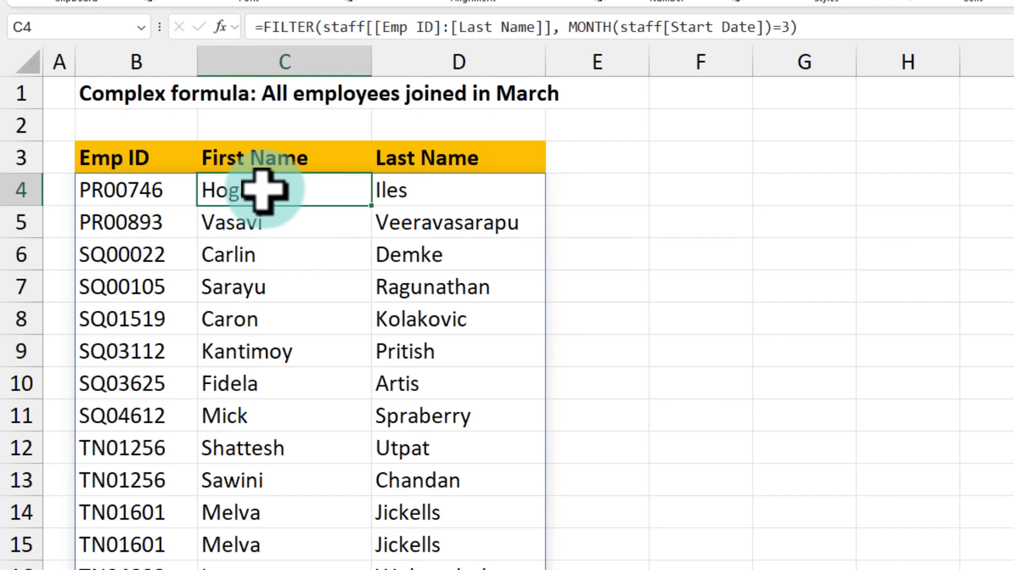
click(276, 217)
click(284, 254)
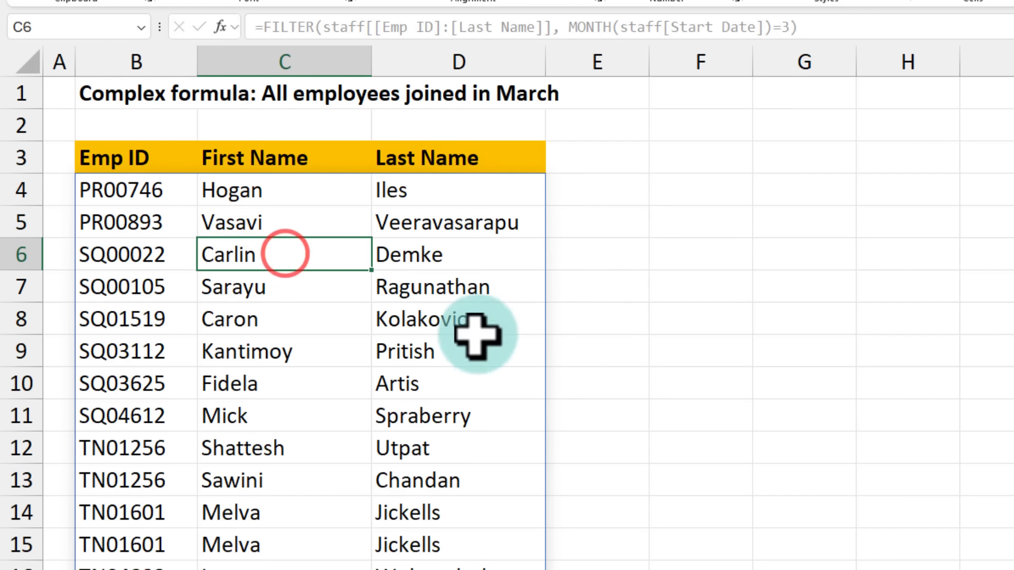
scroll(403, 323, down, 5)
scroll(401, 326, up, 1)
scroll(402, 326, up, 4)
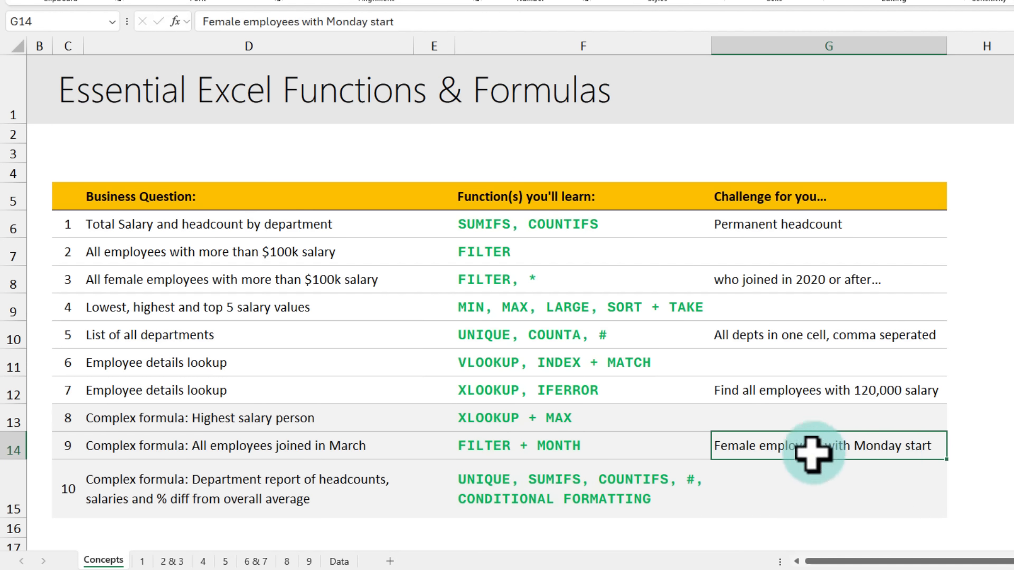
Review the department report layout on sheet 10, from the ALL Departments row to the Headcount, Avg. Salary, % diff and Highest Salary columns.
click(172, 484)
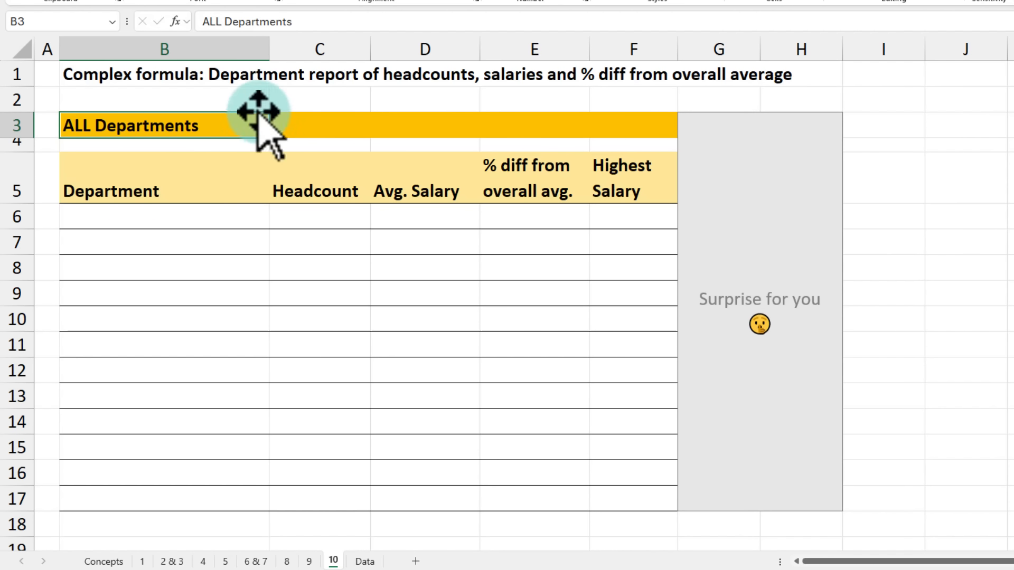
drag(147, 126, 616, 125)
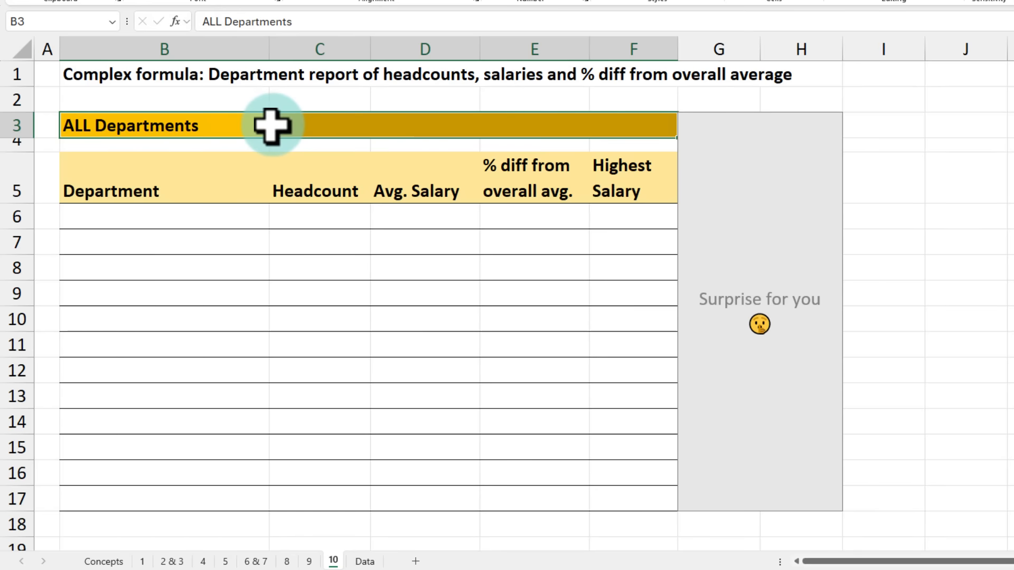
drag(110, 179, 620, 495)
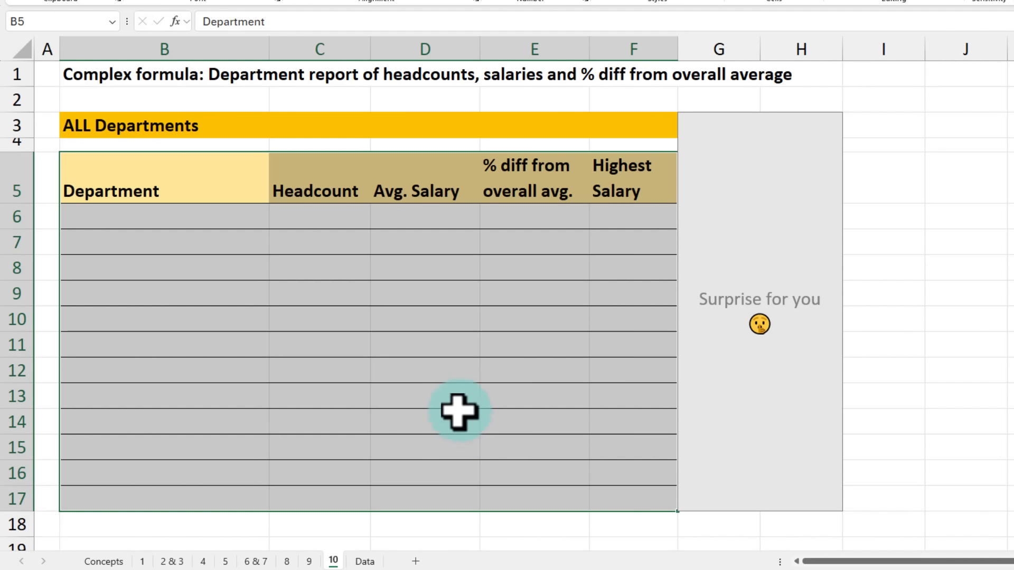
click(317, 191)
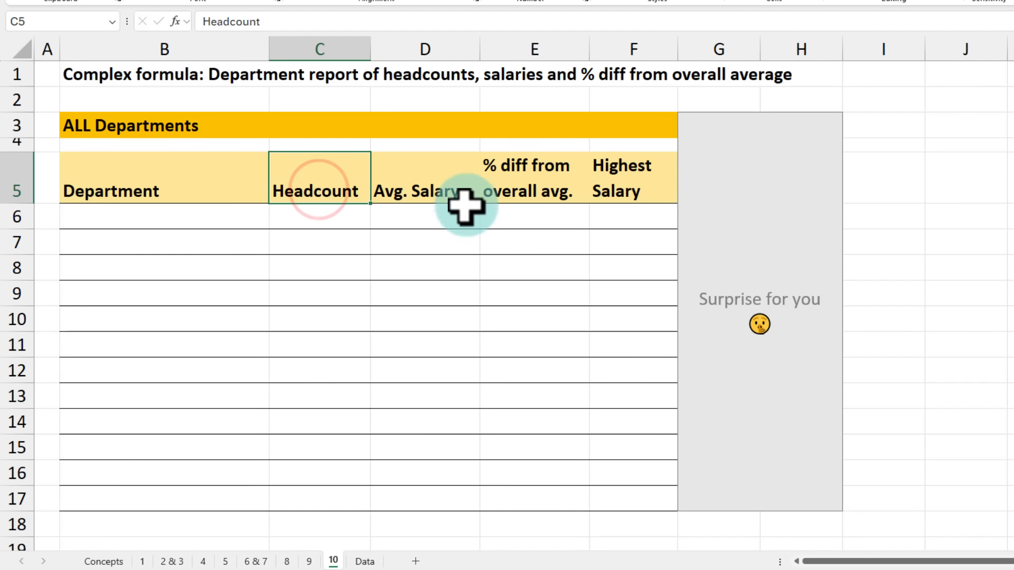
click(453, 185)
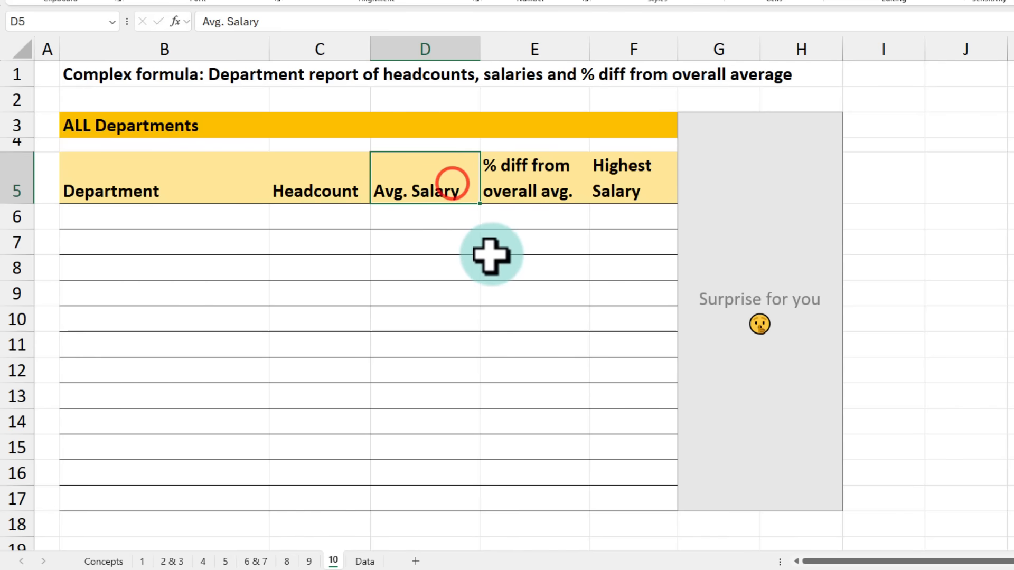
click(542, 184)
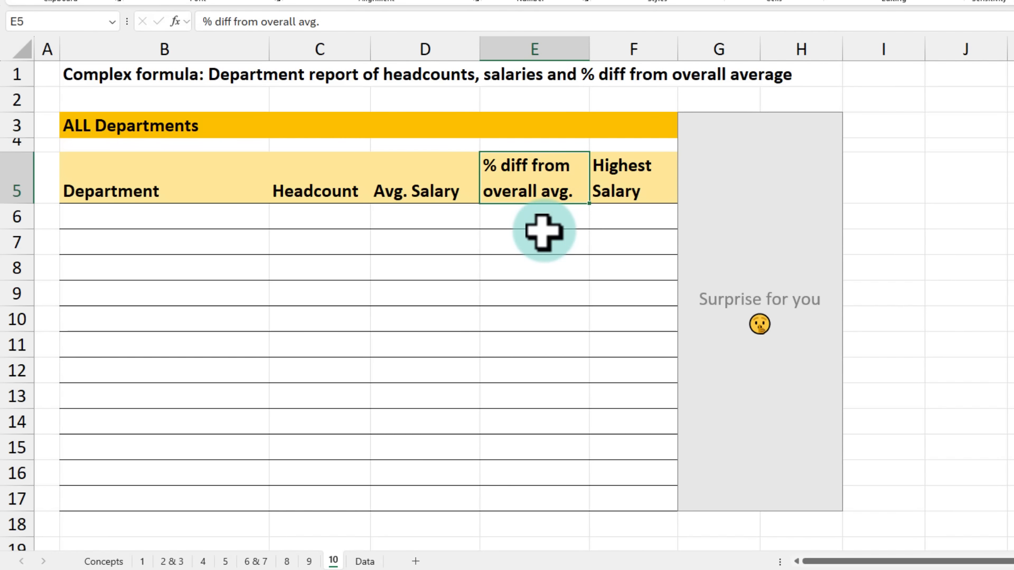
click(624, 196)
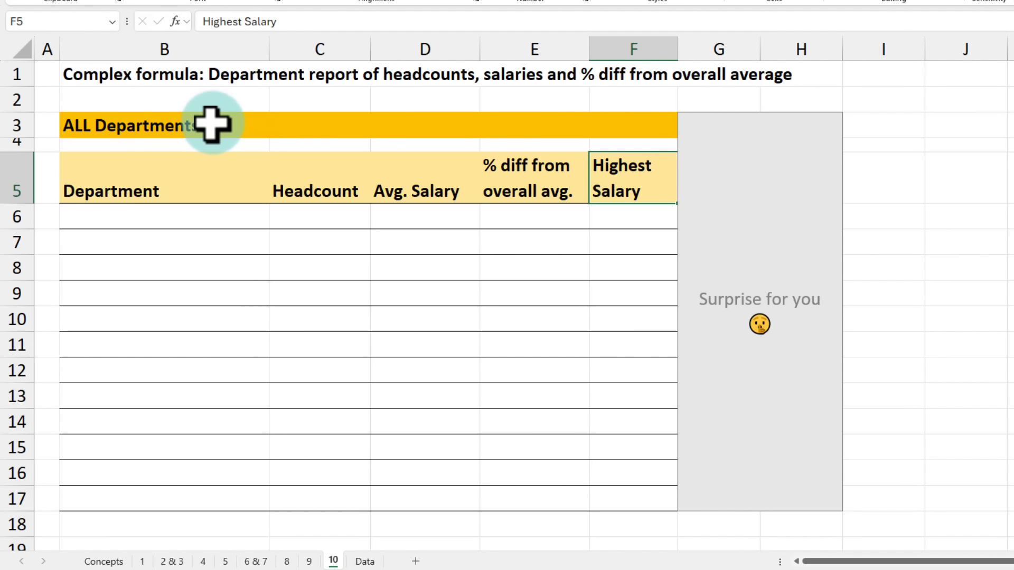
Enter =COUNTA(staff[Emp ID]) in C3 as the headcount for all departments.
click(295, 125)
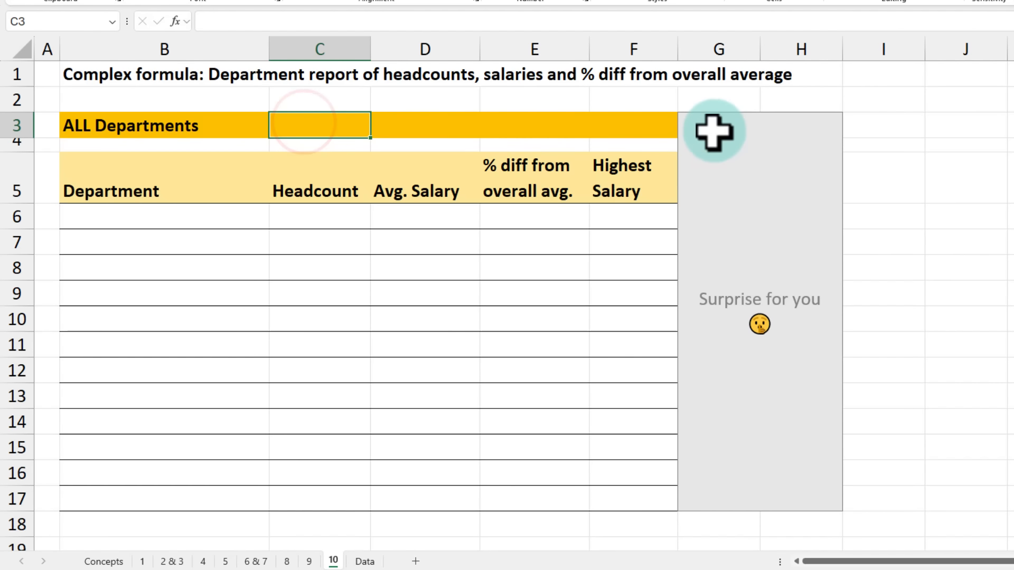
text(=counta()
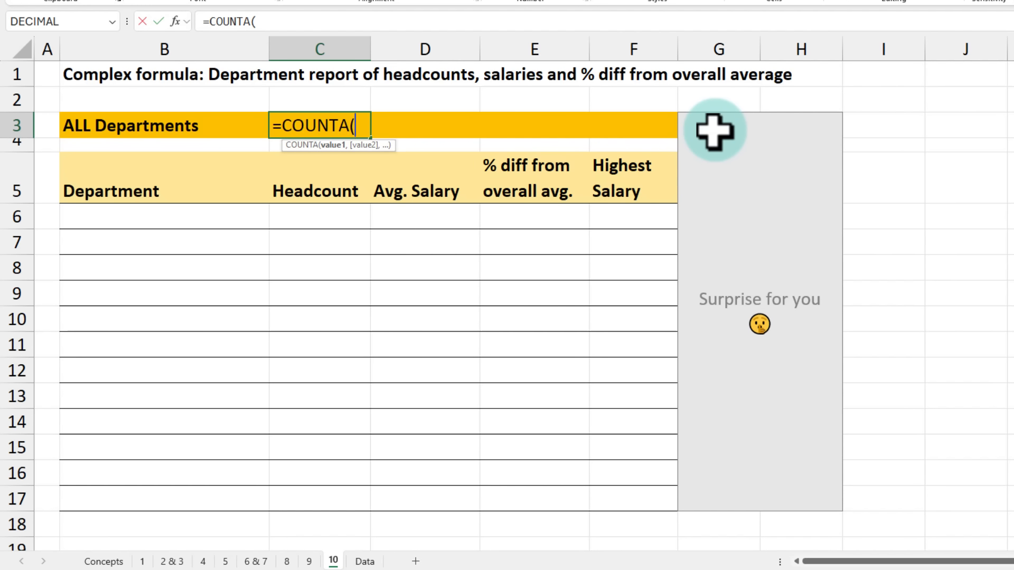
text(staff)
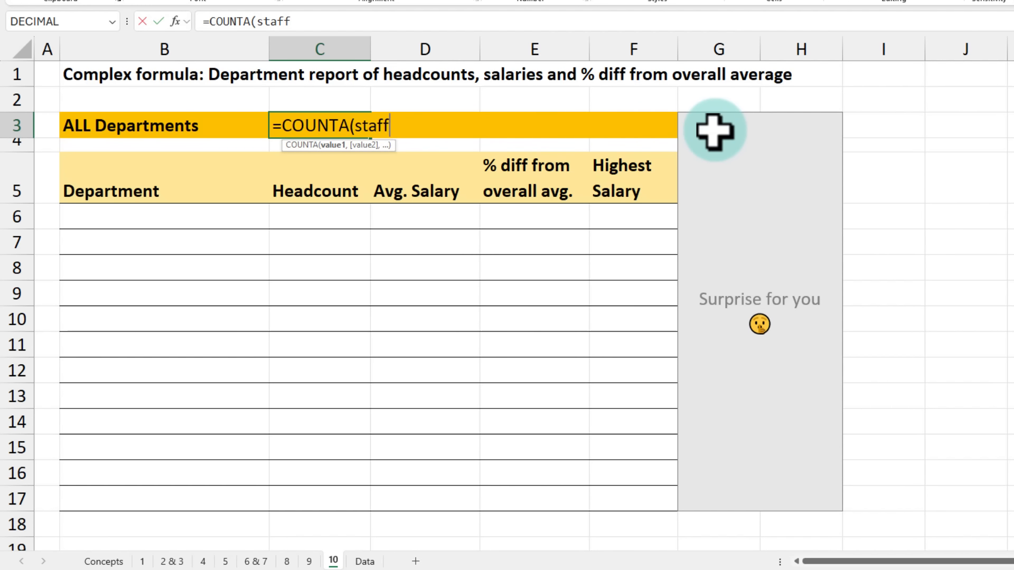
text([)
key(Down)
key(Tab)
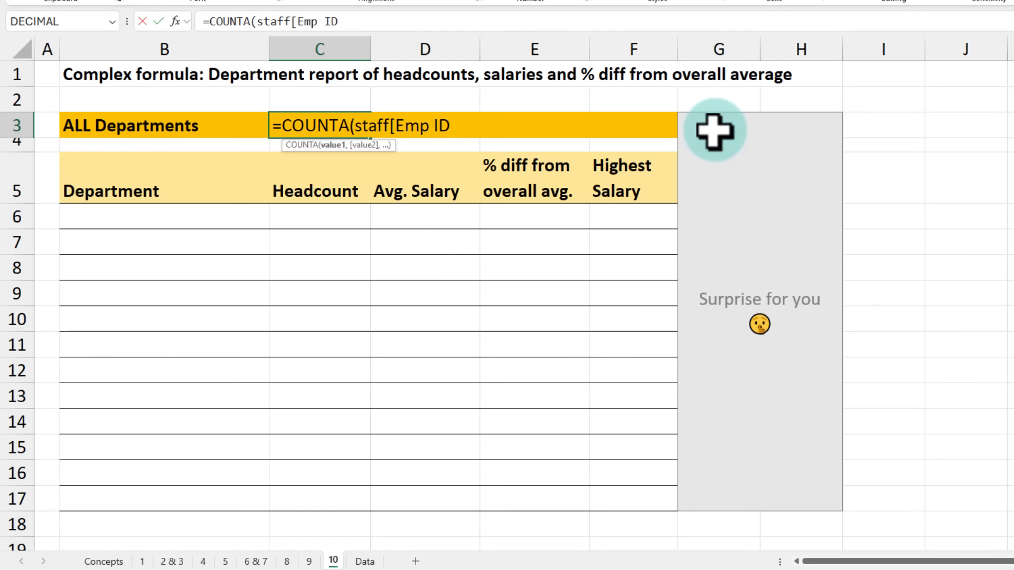
text())
key(ctrl+Return)
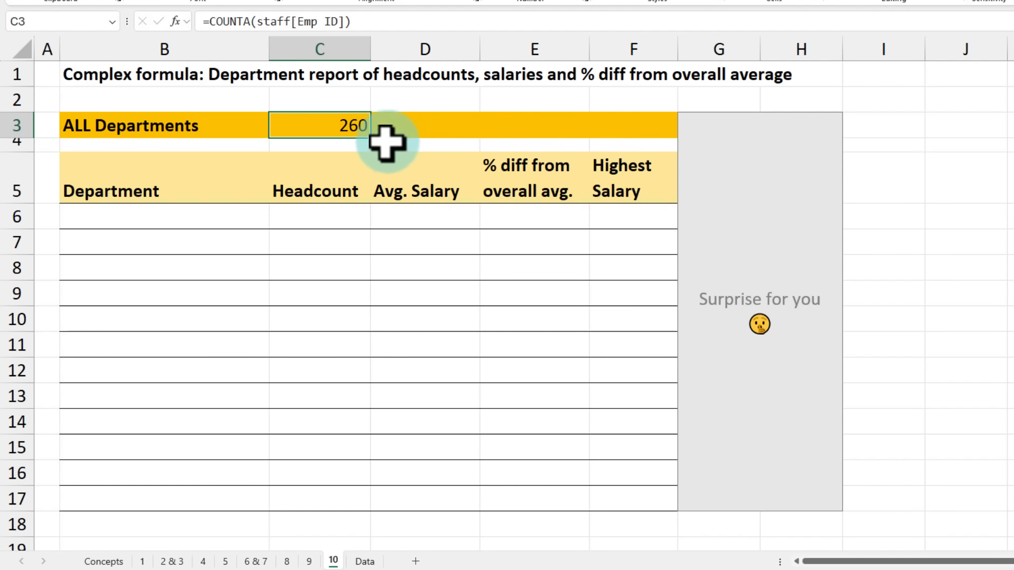
Enter =AVERAGE(staff[Salary]) in D3 as the average salary for all departments.
click(410, 124)
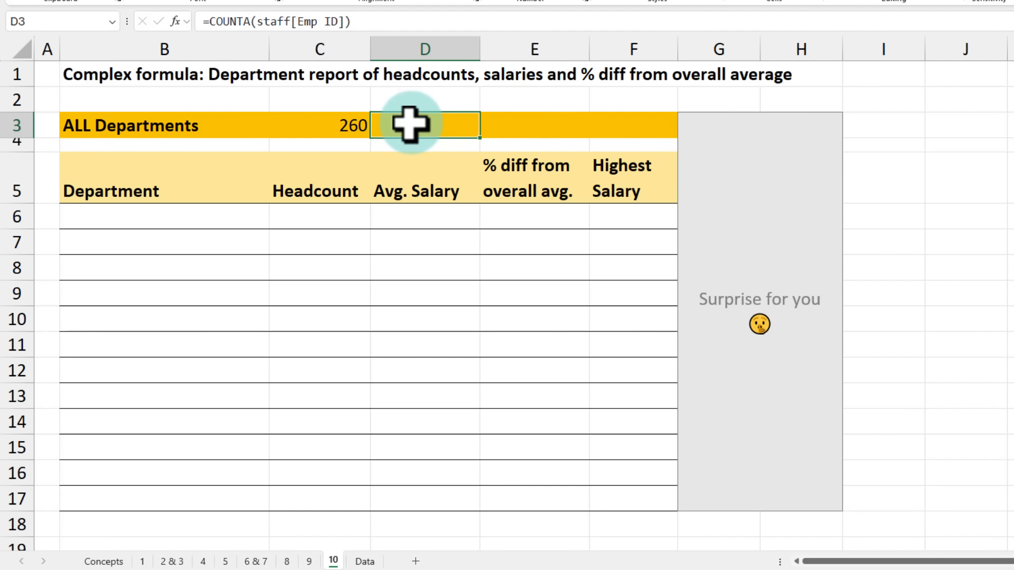
text(=a)
text(vera)
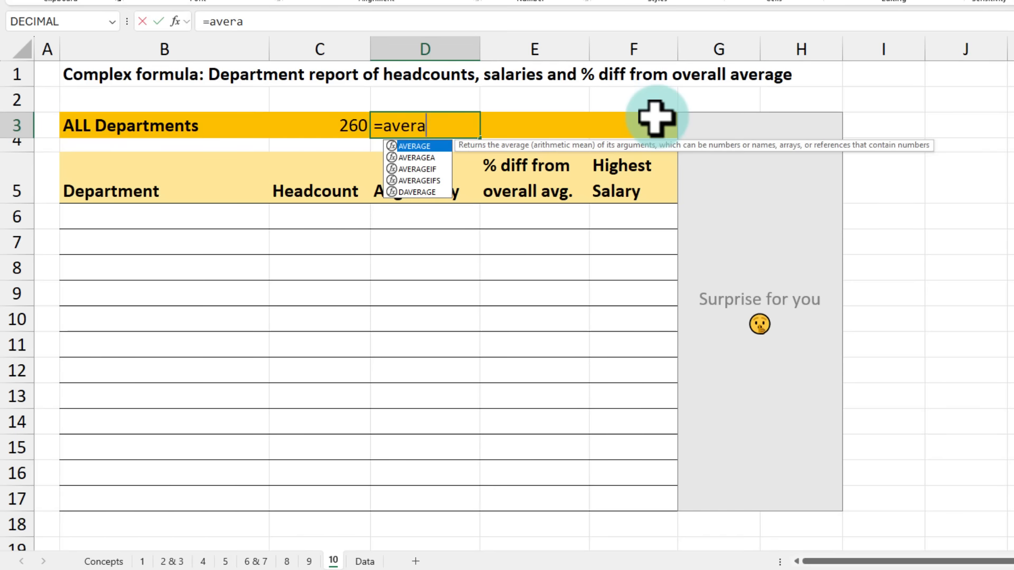
text(g)
key(Tab)
text(staf)
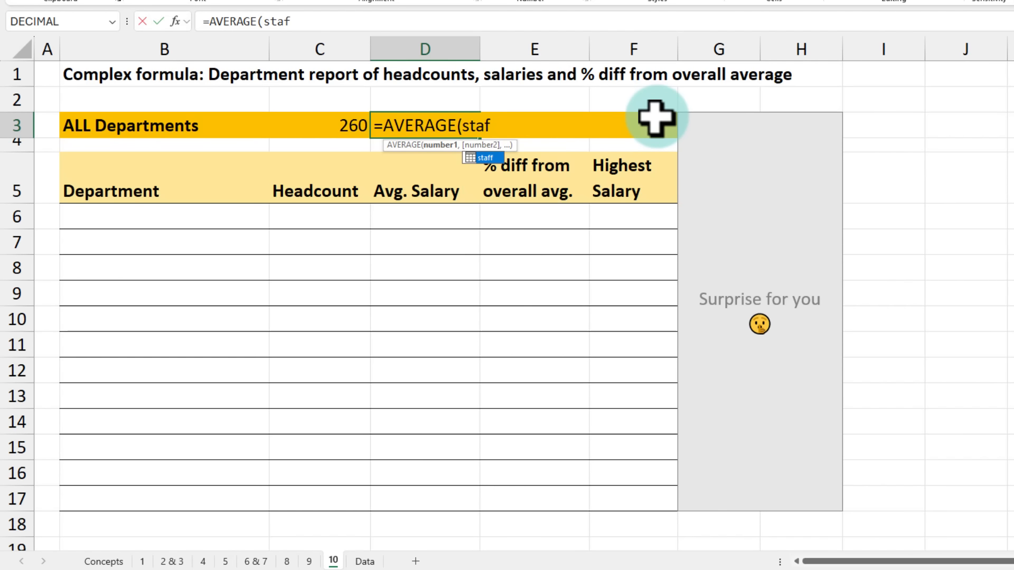
text(f[sa)
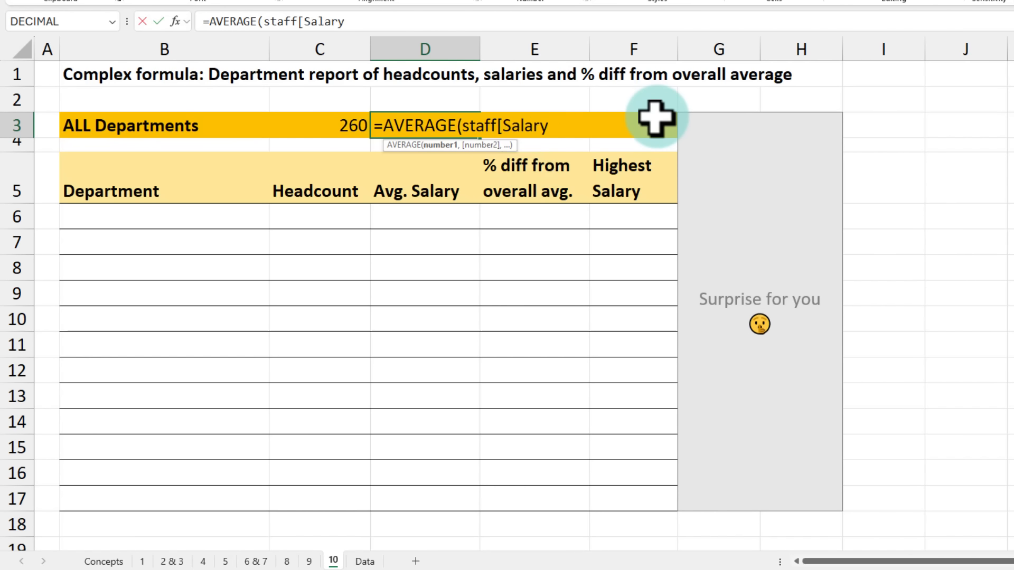
key(ctrl+Return)
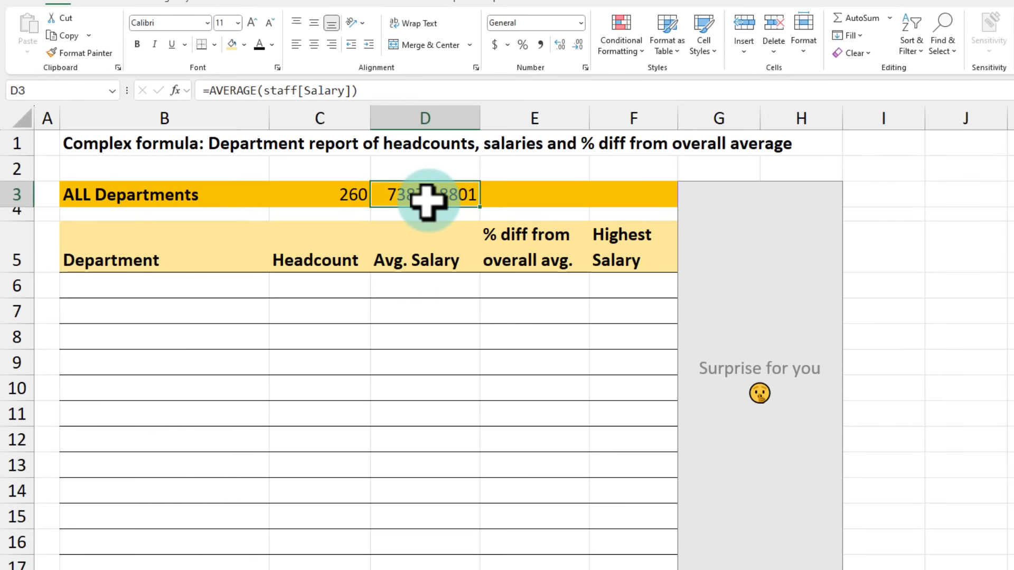
Format the average salary in D3 as currency with no decimal places.
key(ctrl+shift+4)
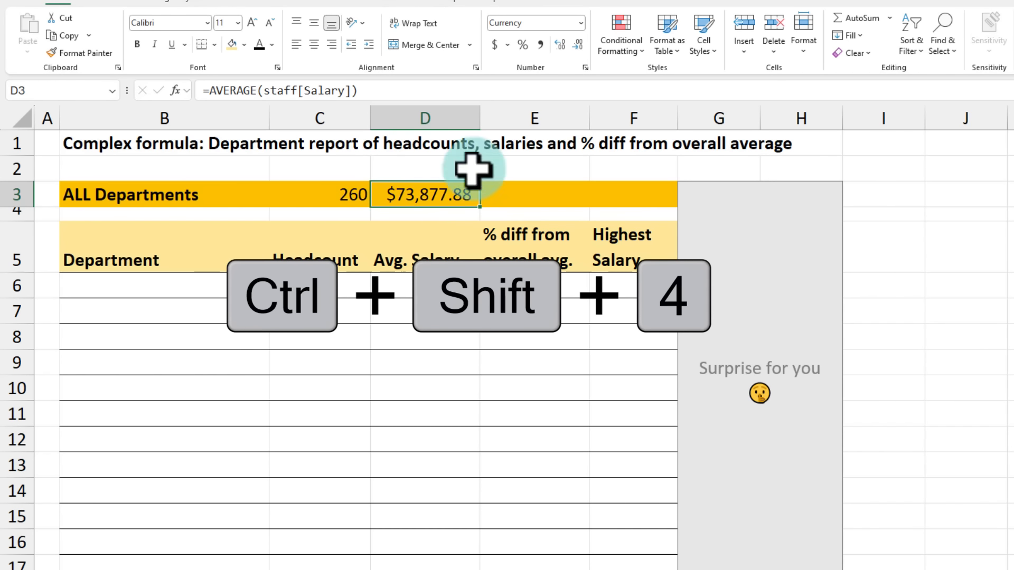
click(574, 40)
click(575, 40)
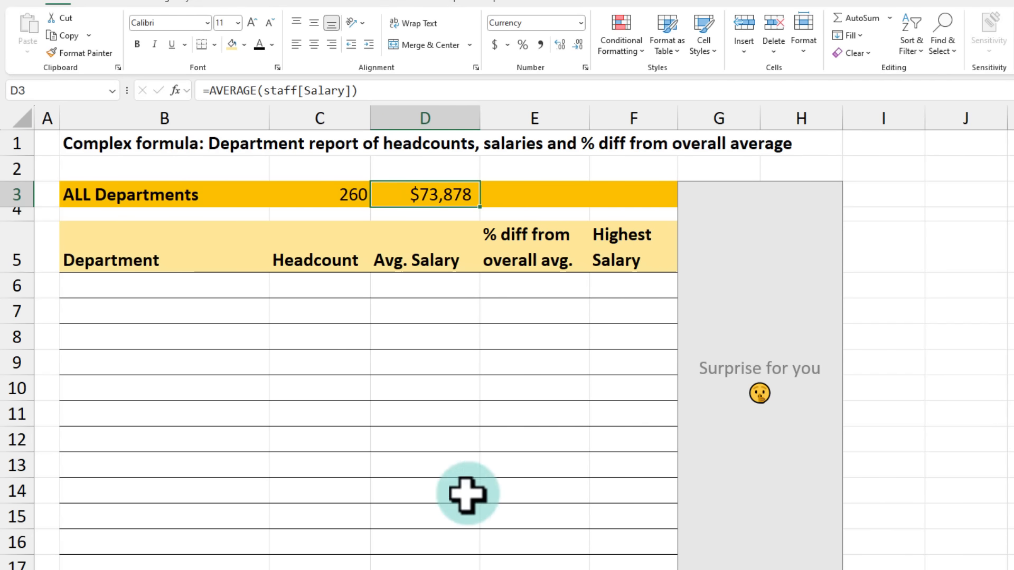
Look at the staff table on the Data sheet, return to sheet 10 and check the average salary cell D3.
click(338, 569)
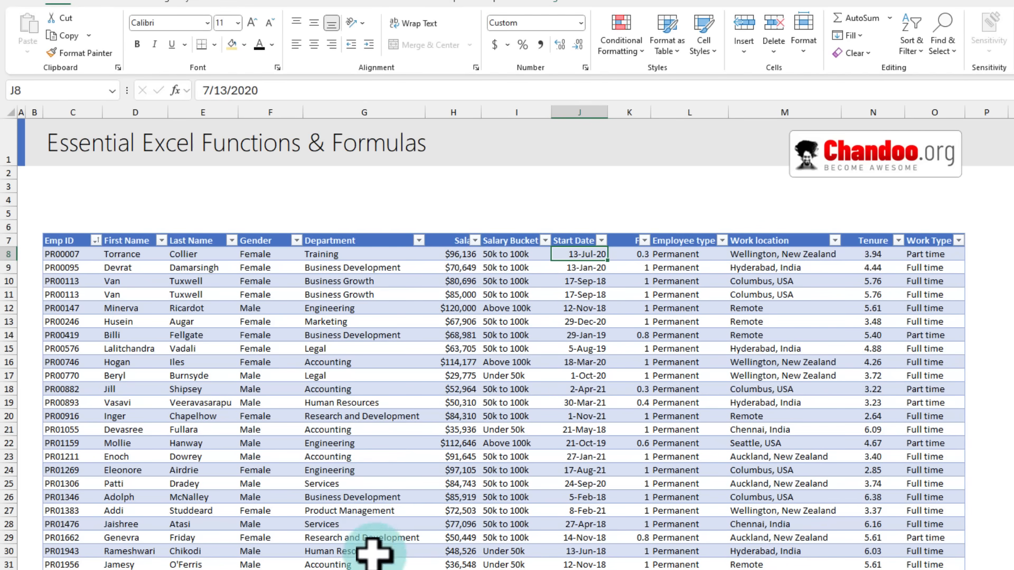
click(349, 569)
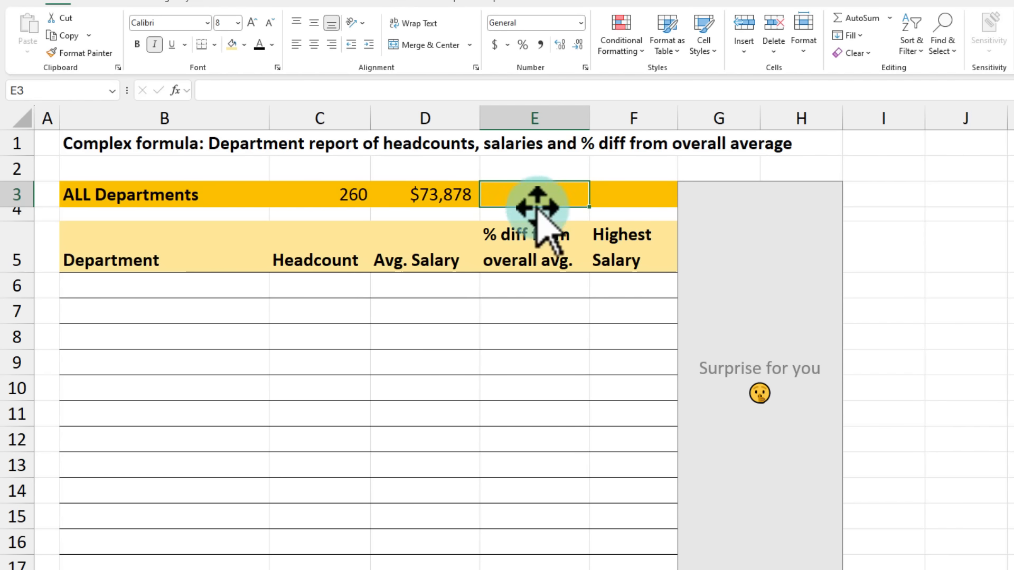
click(417, 191)
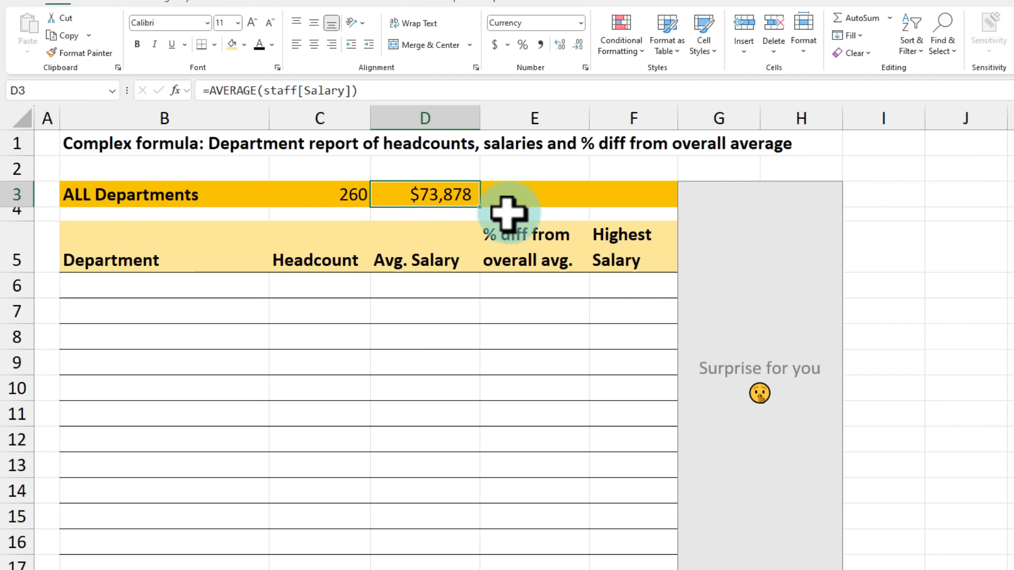
Enter =MAX(staff[Salary]) in F3 as the highest salary for all departments.
click(633, 195)
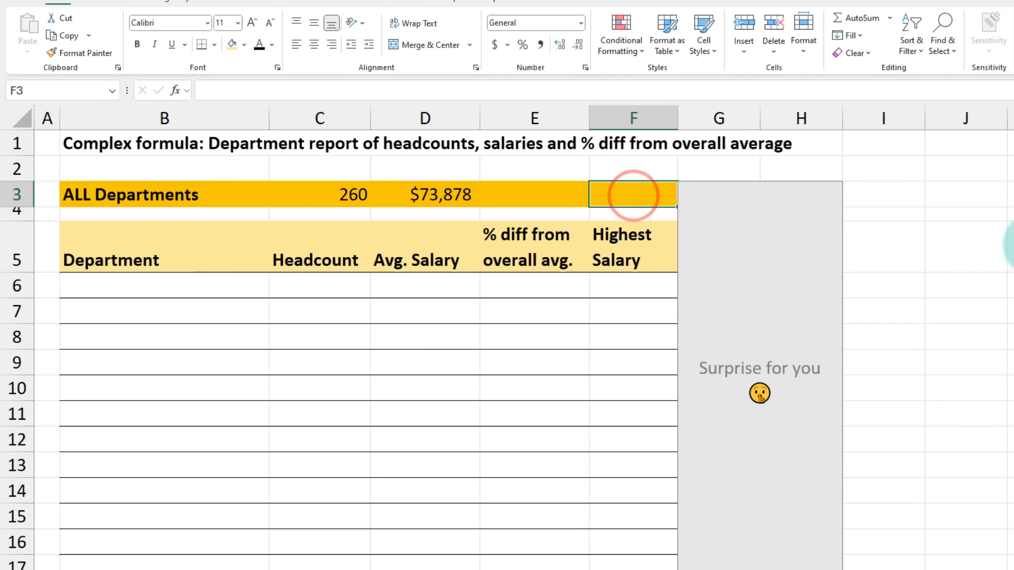
text(=max)
key(Tab)
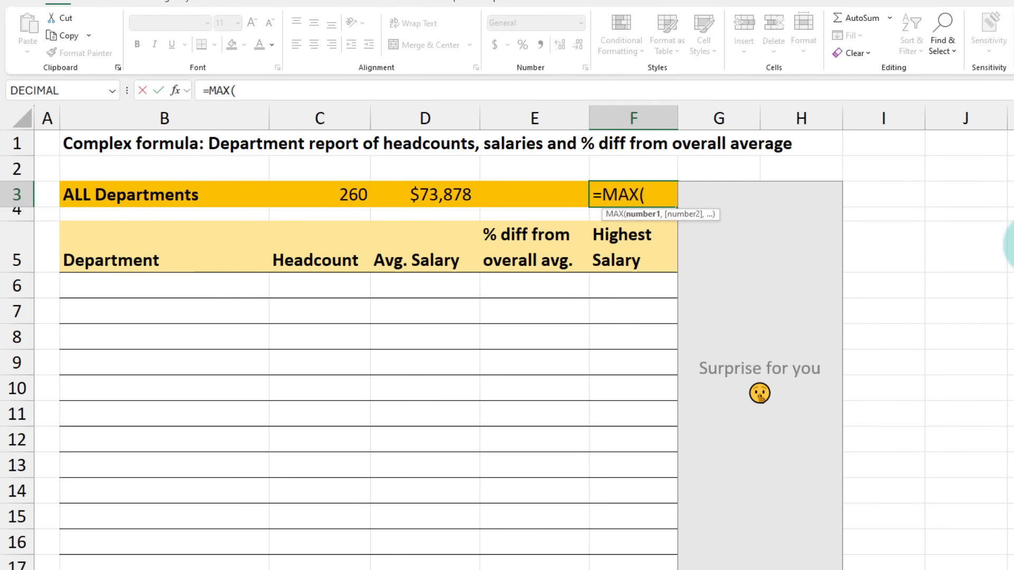
text(staff)
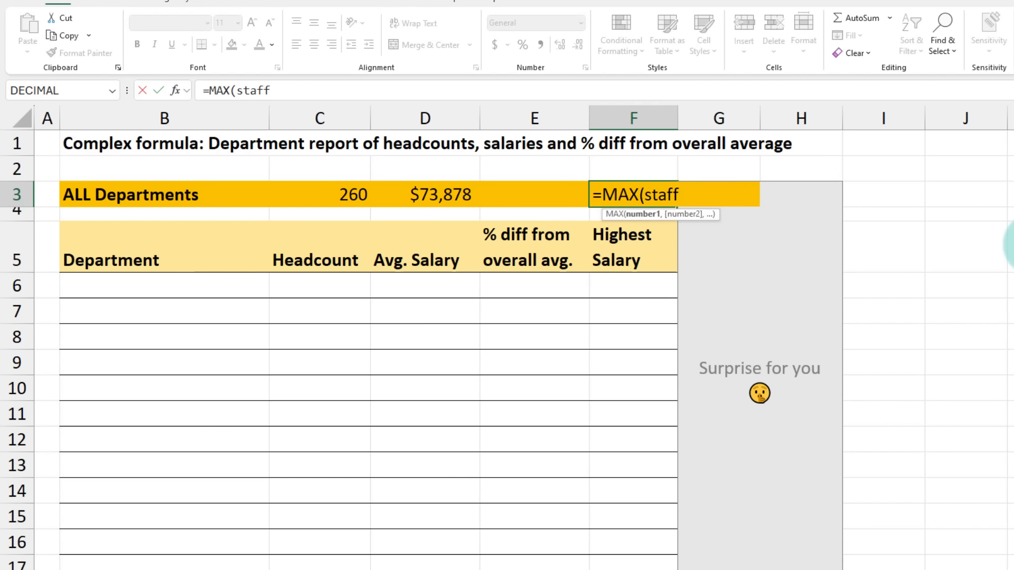
text([sa)
key(Tab)
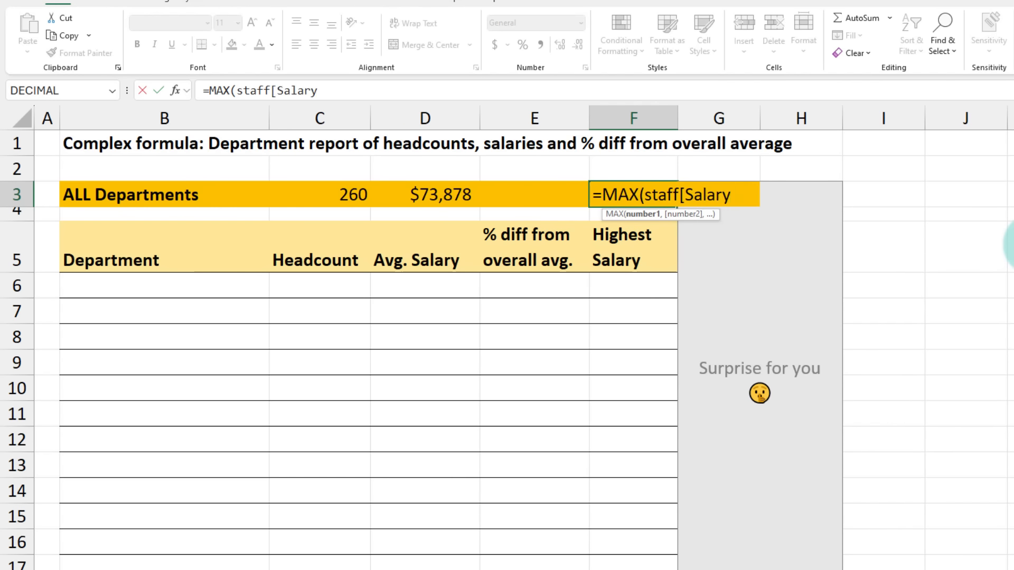
text(]))
key(ctrl+Return)
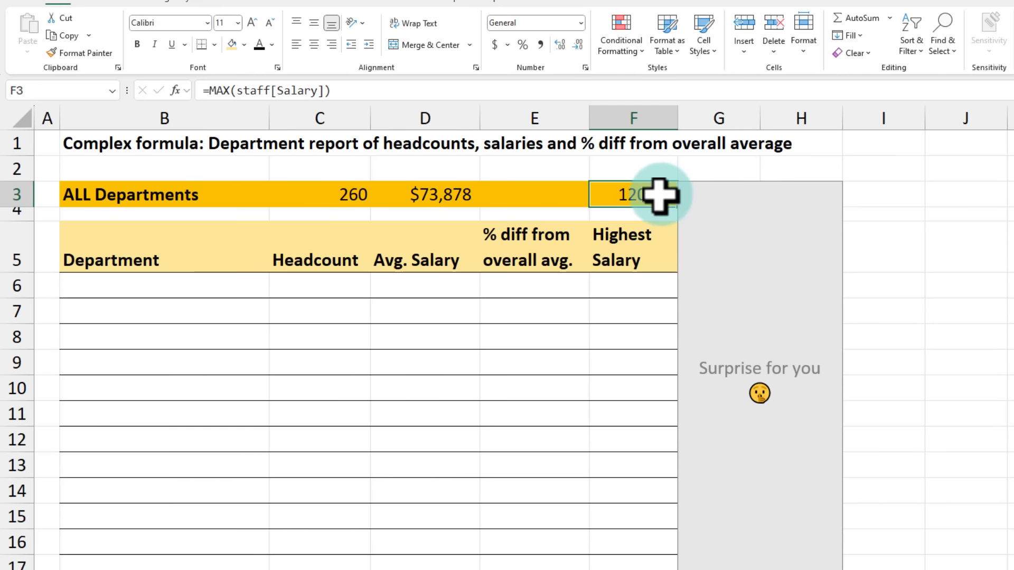
Copy the currency format of D3 onto the highest salary in F3 with Format Painter.
click(442, 195)
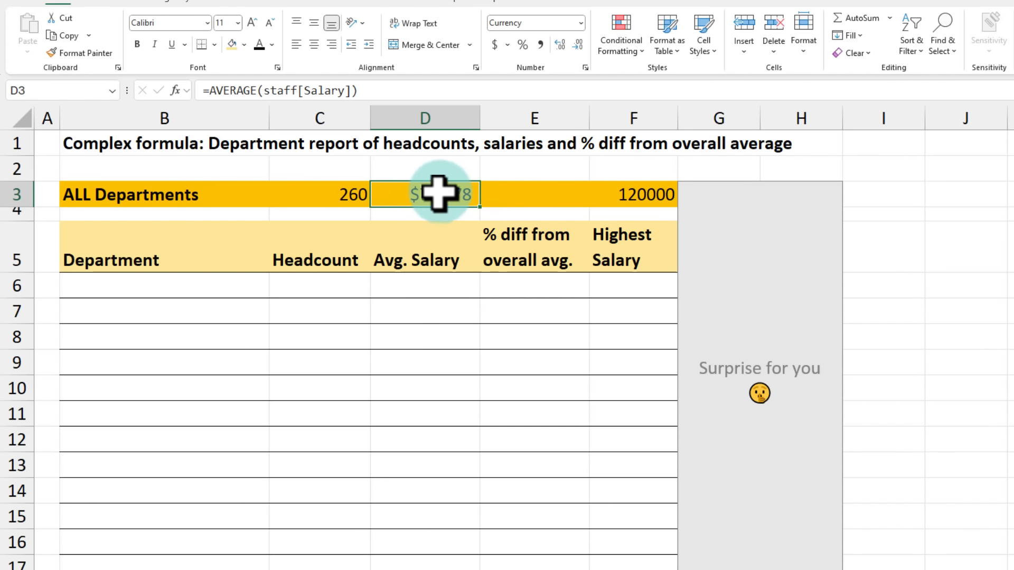
click(89, 54)
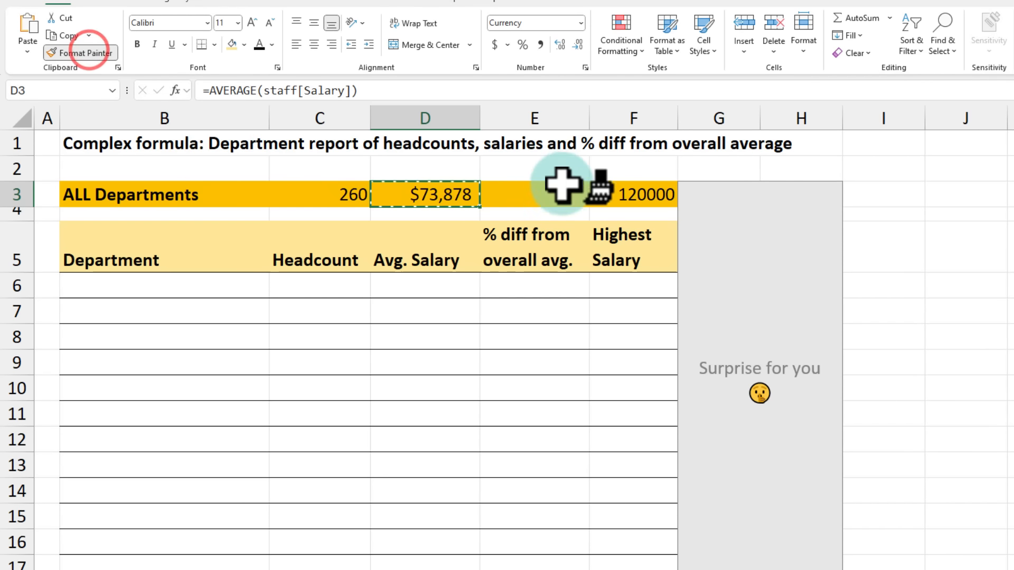
click(628, 195)
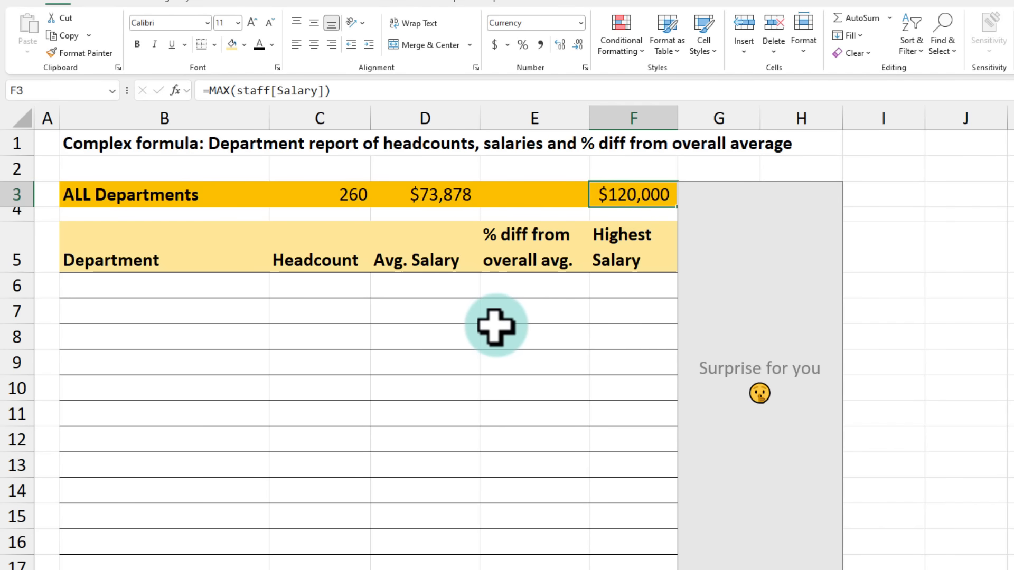
Enter =UNIQUE(staff[Department]) in B6 to spill the list of departments down the Department column.
drag(101, 288, 126, 561)
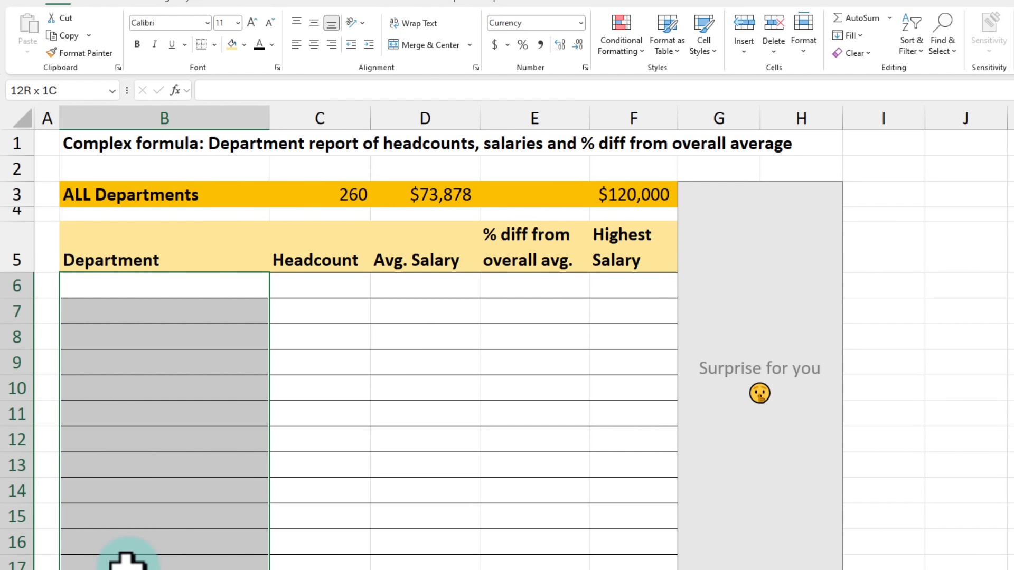
click(206, 285)
text(=)
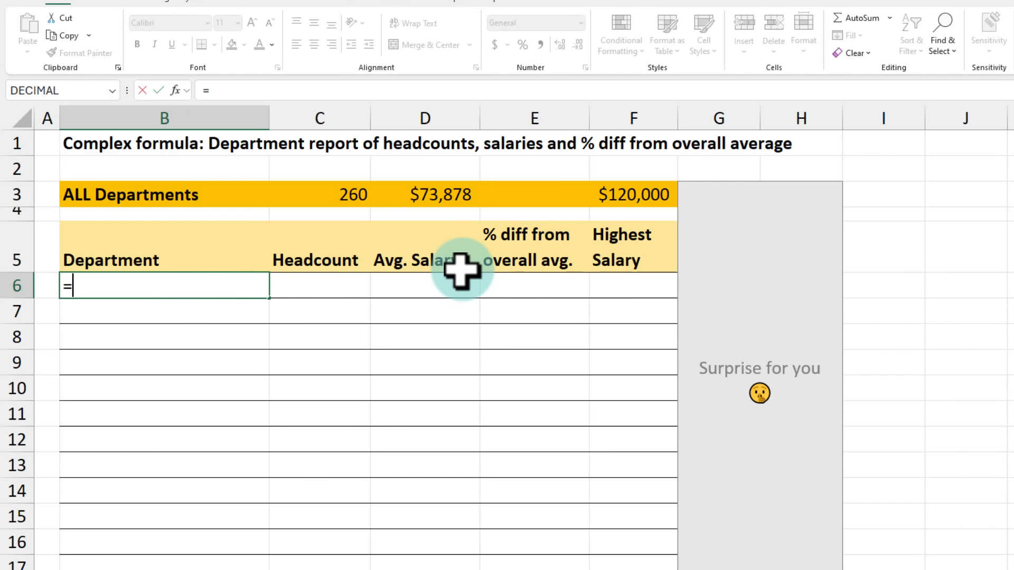
text(uniq)
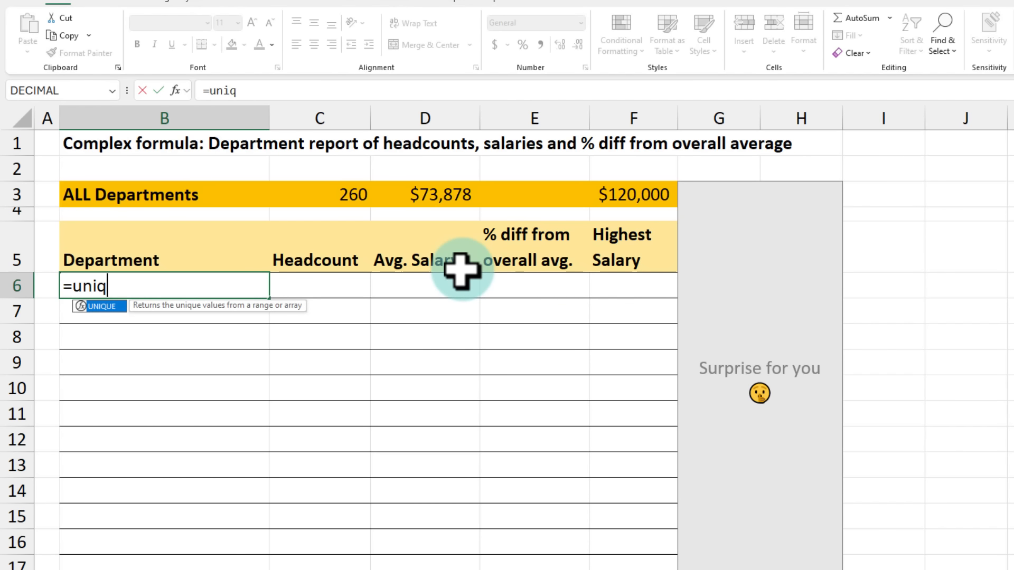
key(Tab)
text(staff)
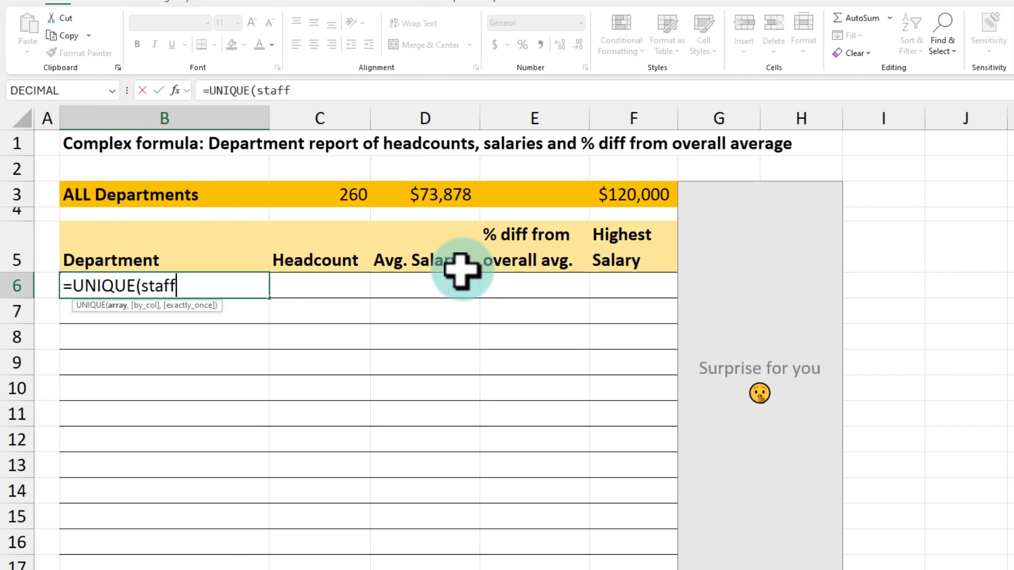
text([de)
key(Tab)
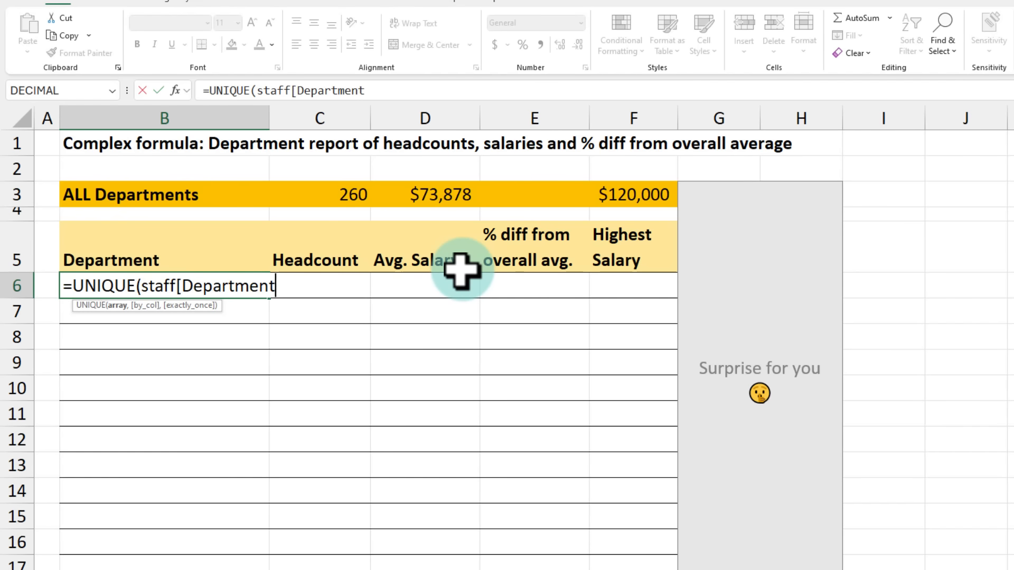
key(ctrl+Return)
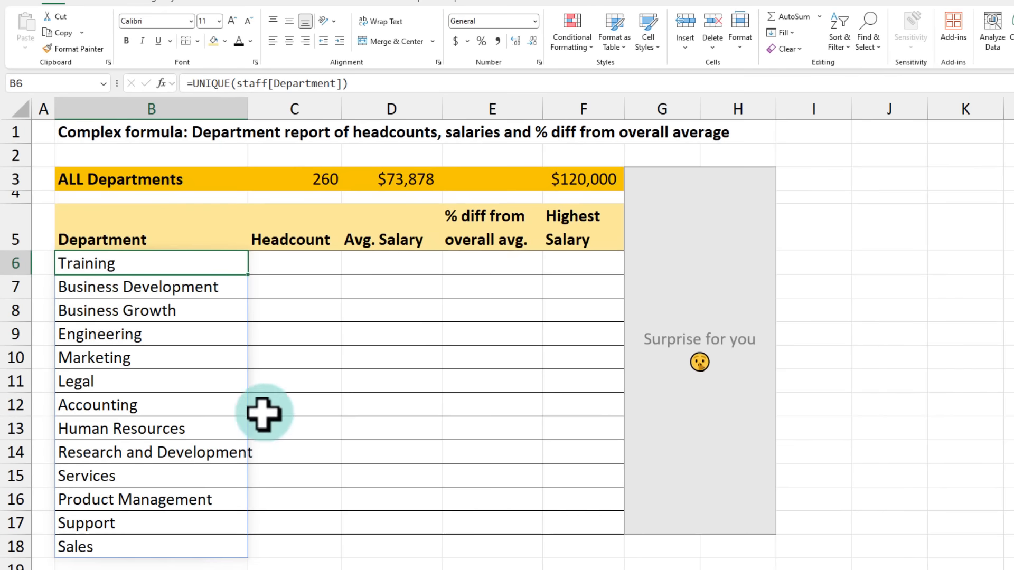
Copy only the formatting of the Support row B17:F17 onto the Sales row B18:F18.
click(153, 549)
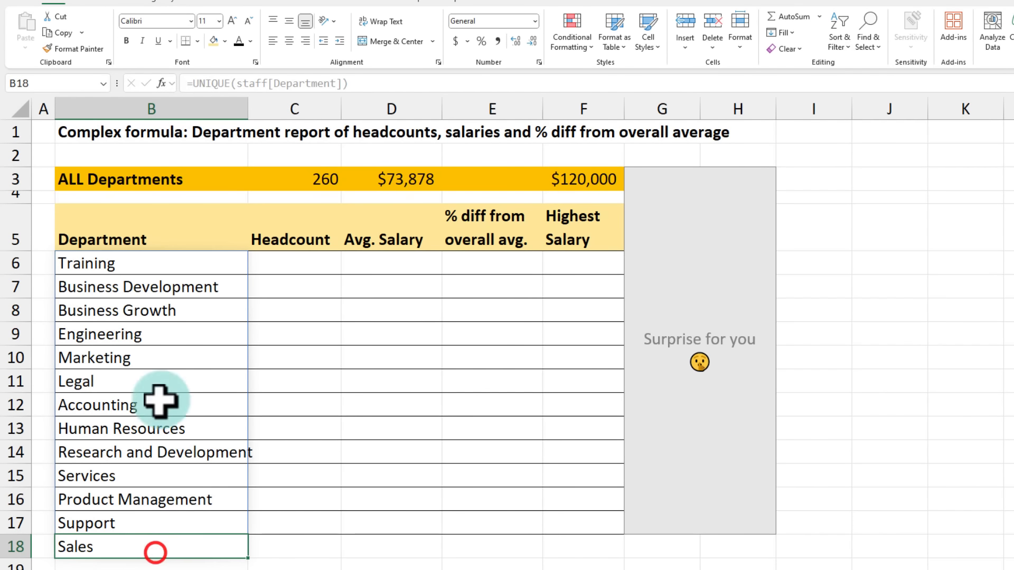
click(136, 315)
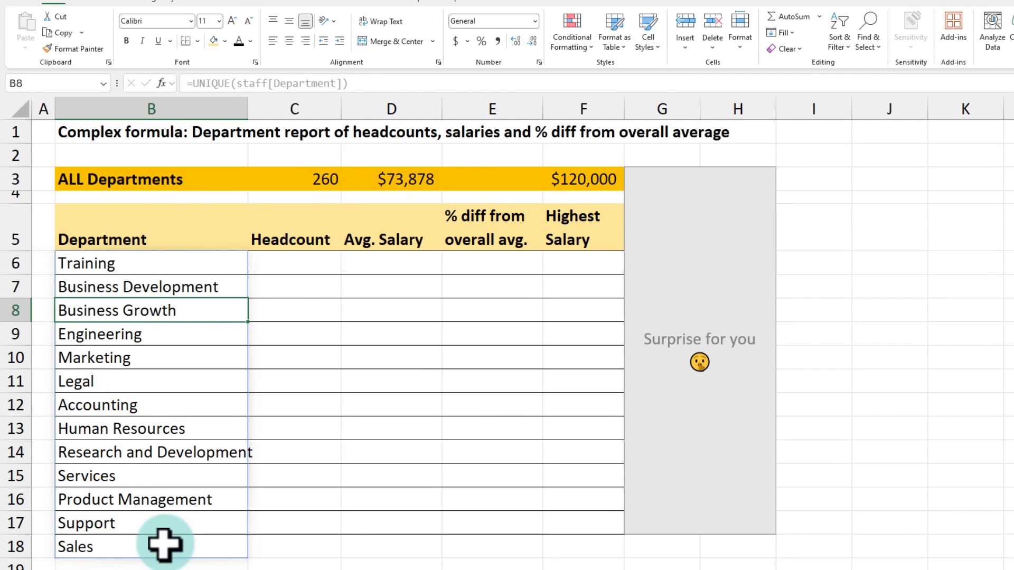
drag(154, 523, 628, 540)
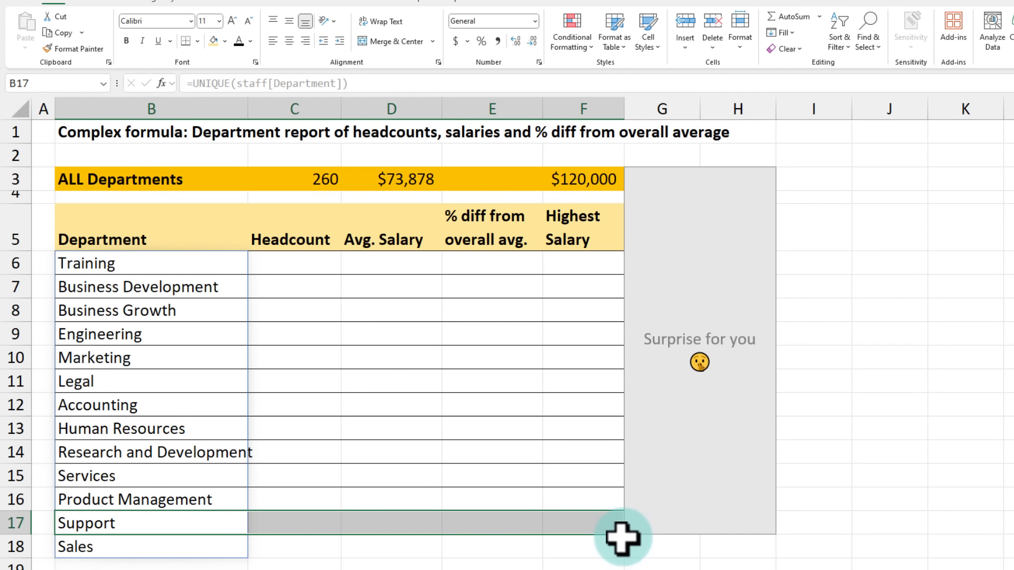
key(ctrl+c)
click(182, 544)
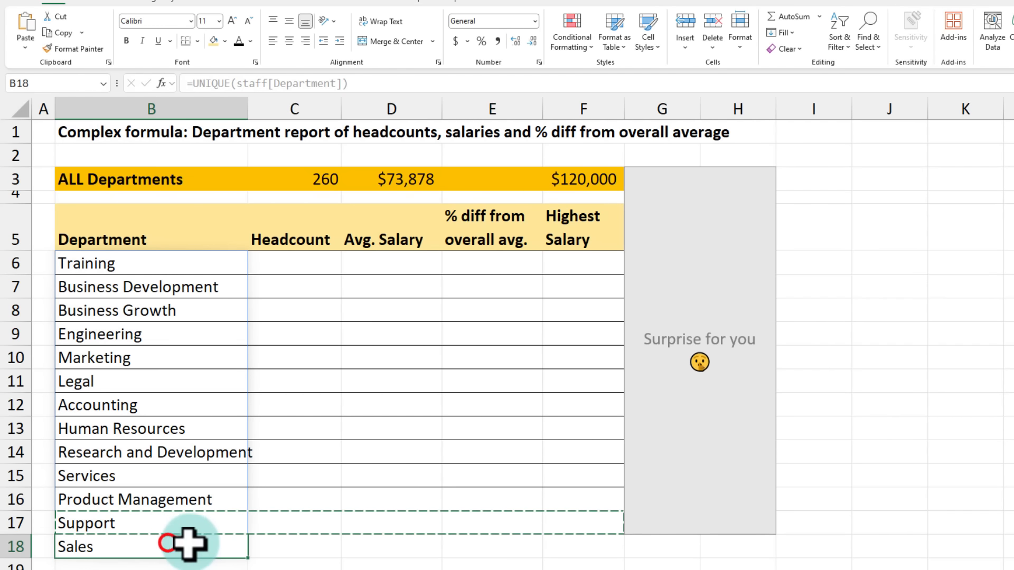
key(ctrl+v)
click(782, 547)
key(Escape)
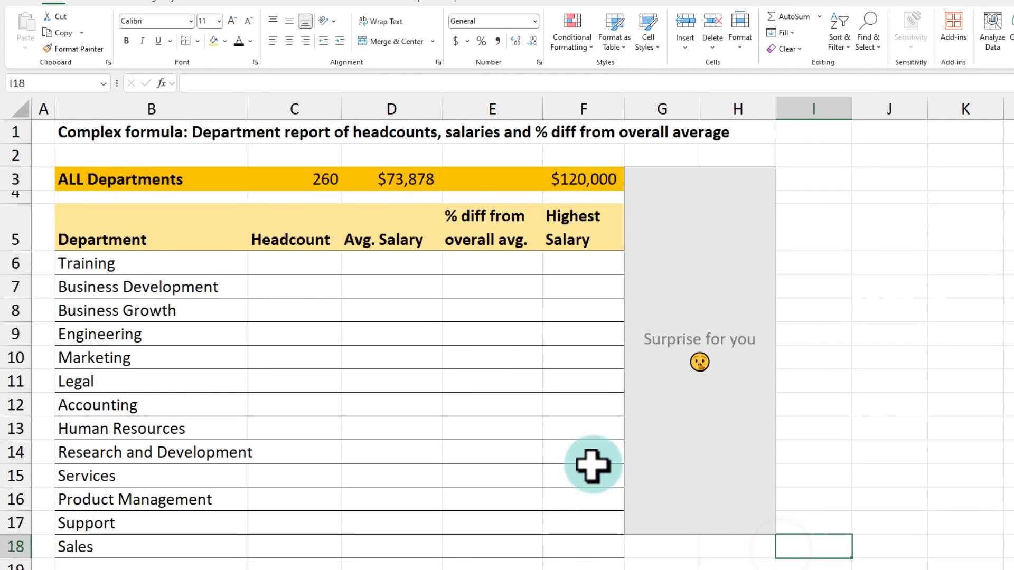
Enter =COUNTIFS(staff[Department],B6#) in C6 as the headcount formula for every department, and select the spilled range C6:C18.
click(280, 263)
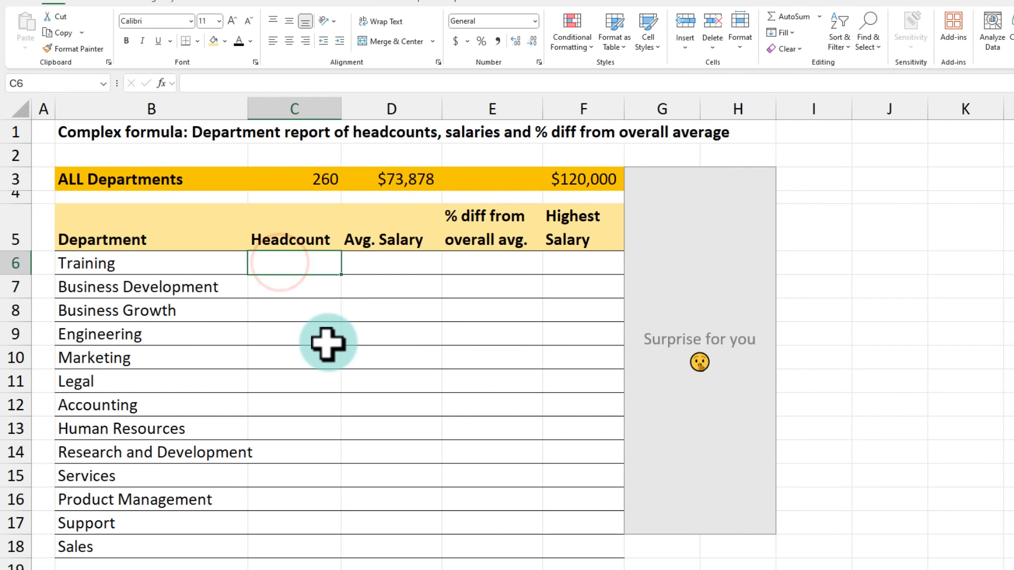
text(=c)
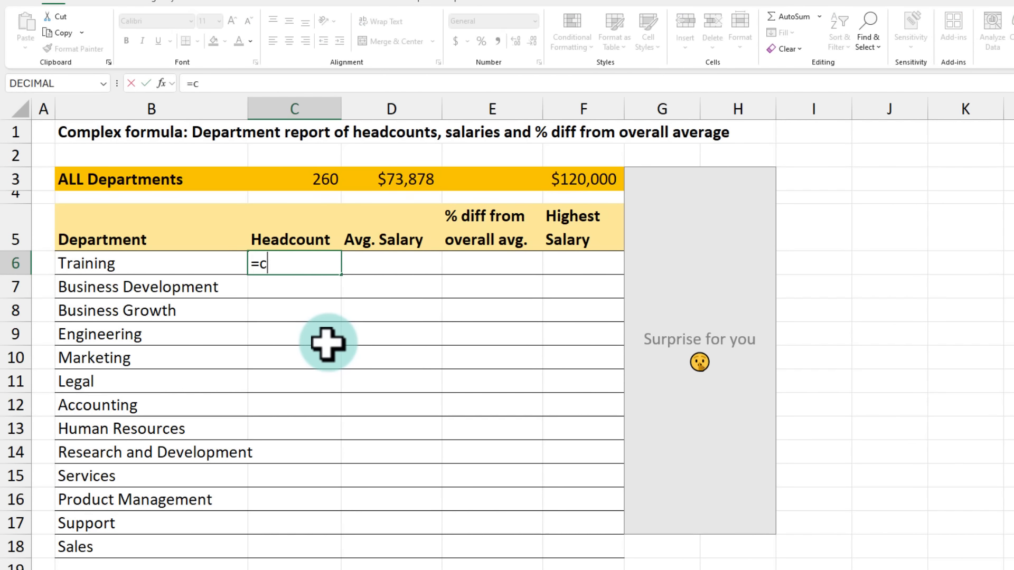
text(ounit)
key(BackSpace)
key(BackSpace)
text(tifs)
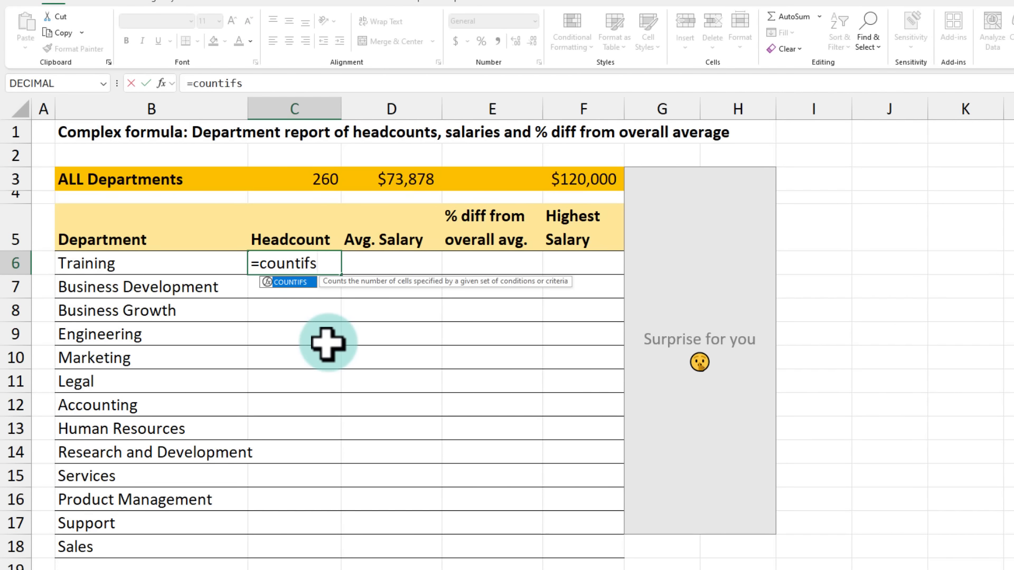
key(Tab)
text(staff)
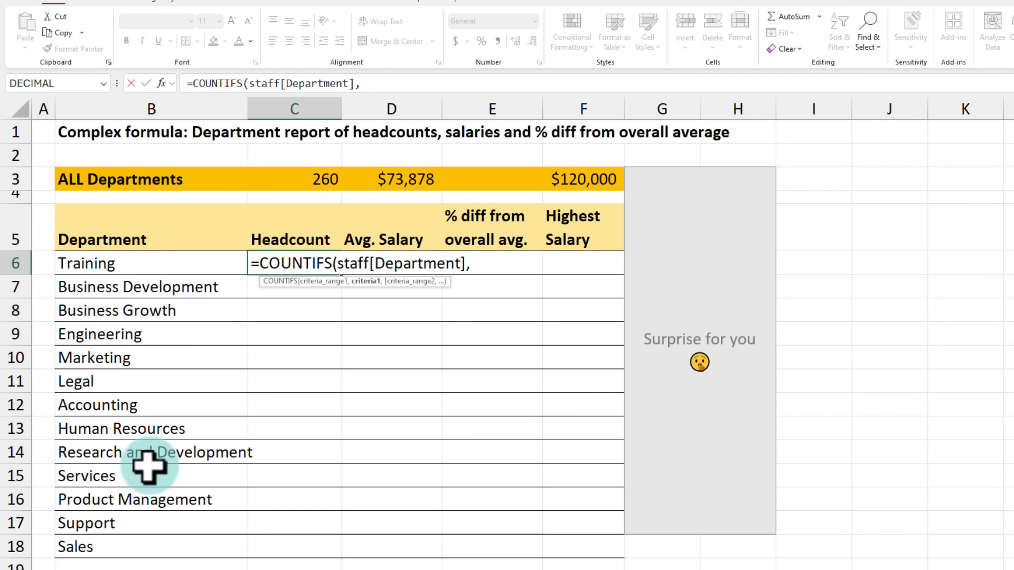
click(134, 262)
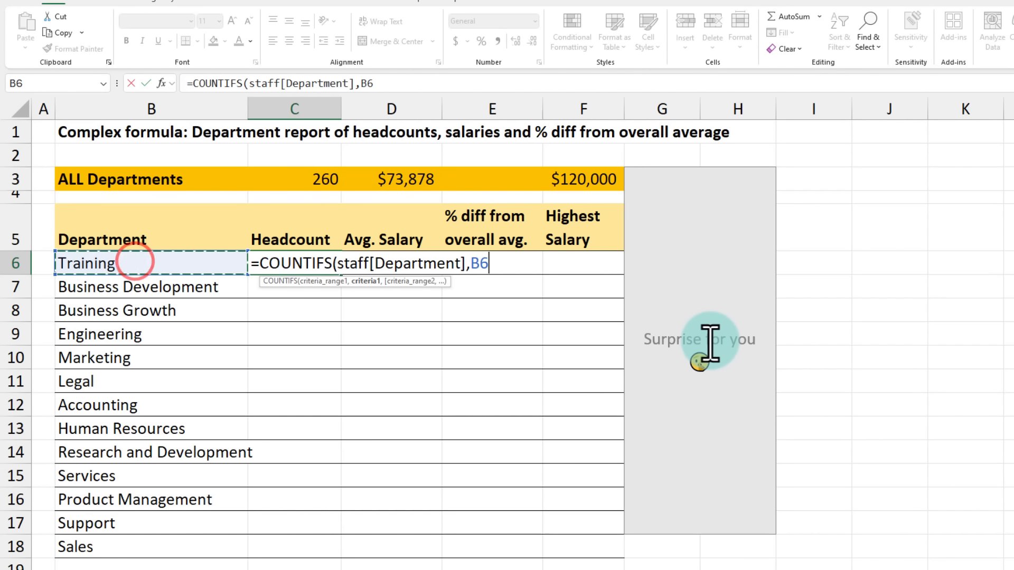
text(#)
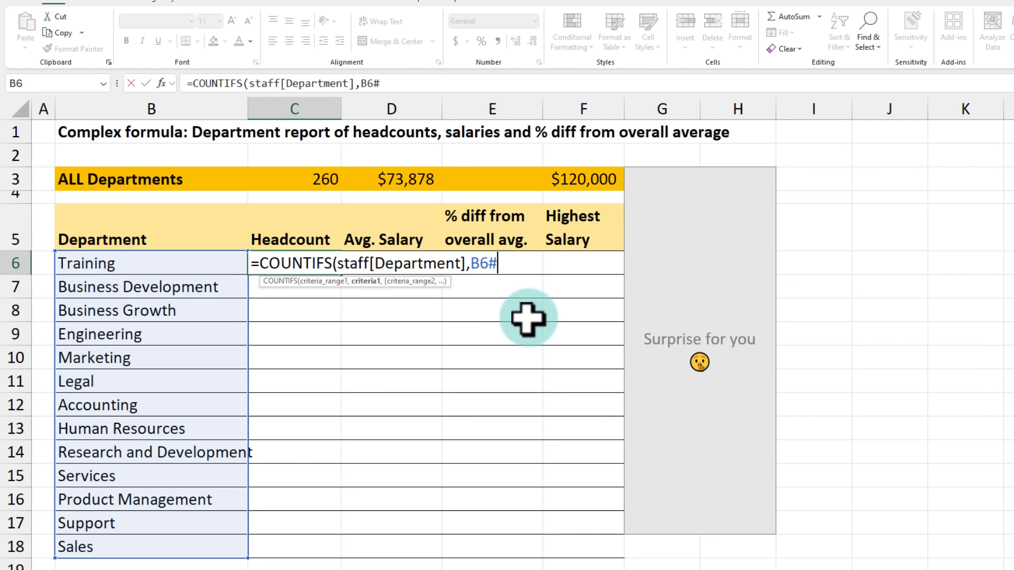
key(Return)
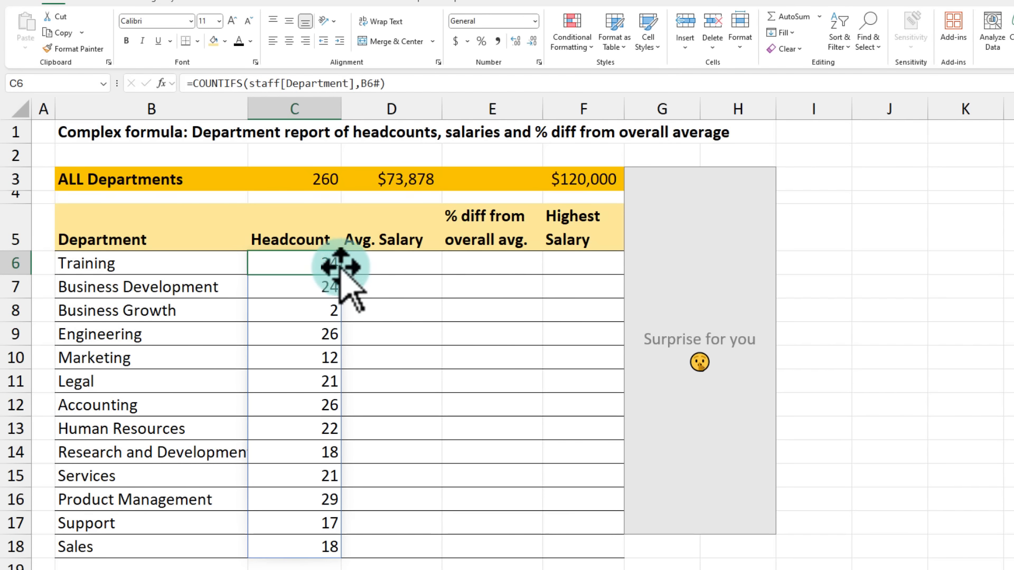
drag(324, 264, 311, 545)
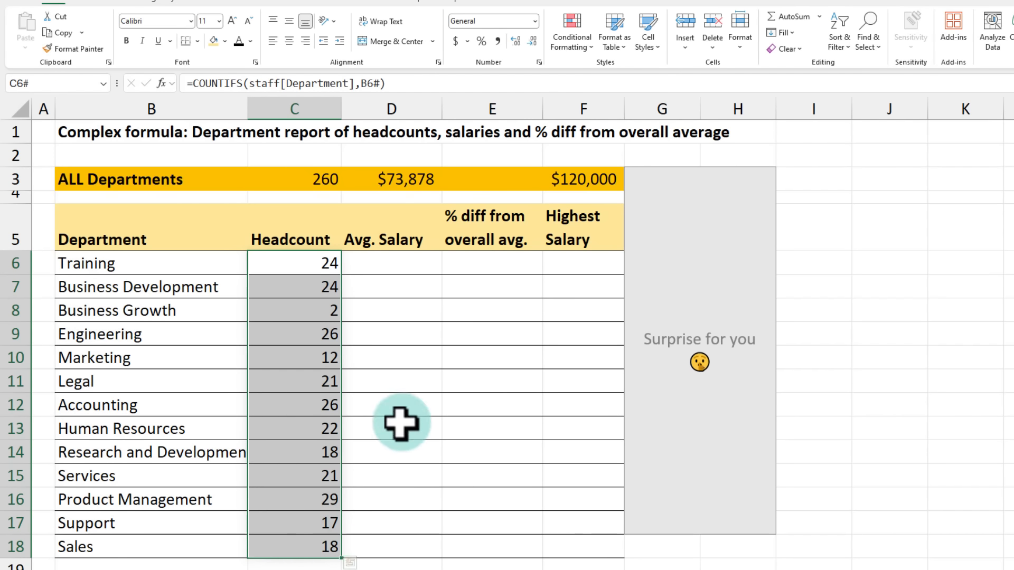
Enter =AVERAGEIFS(staff[Salary],staff[Department],B6#) in D6 to calculate the average salary of every department.
click(394, 264)
text(=average)
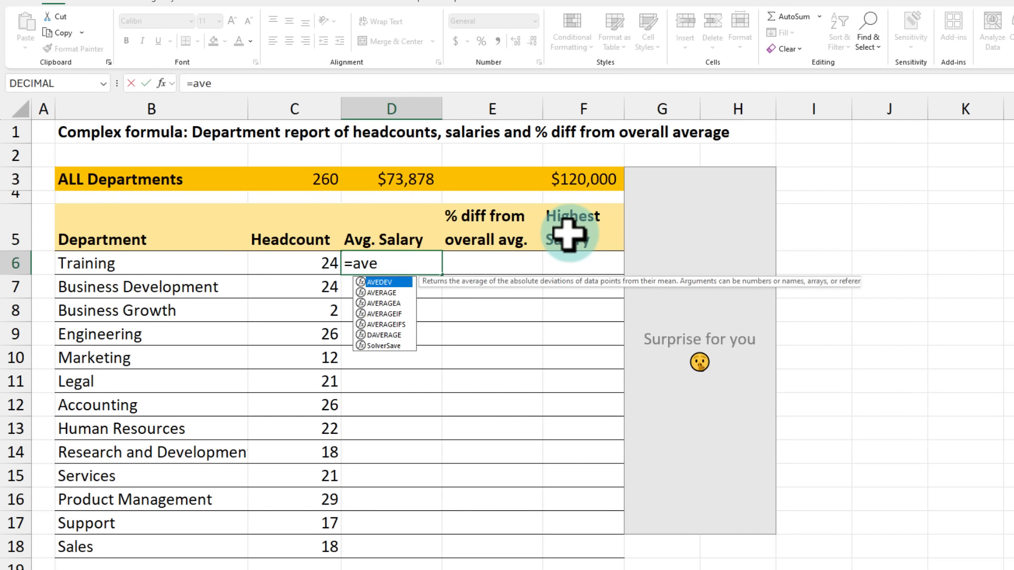
key(Down)
key(Down)
key(Down)
key(Tab)
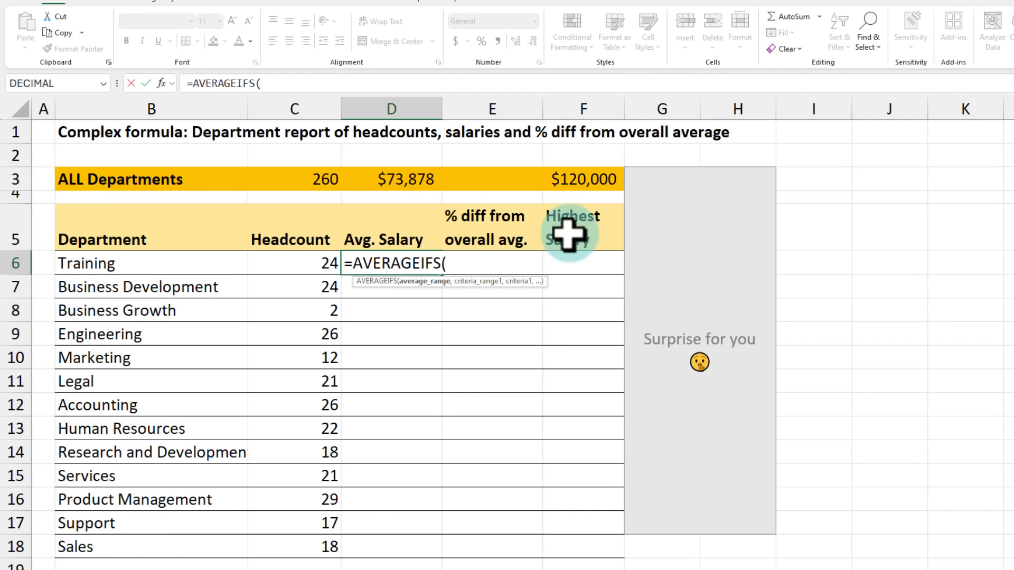
text(staff[Salary)
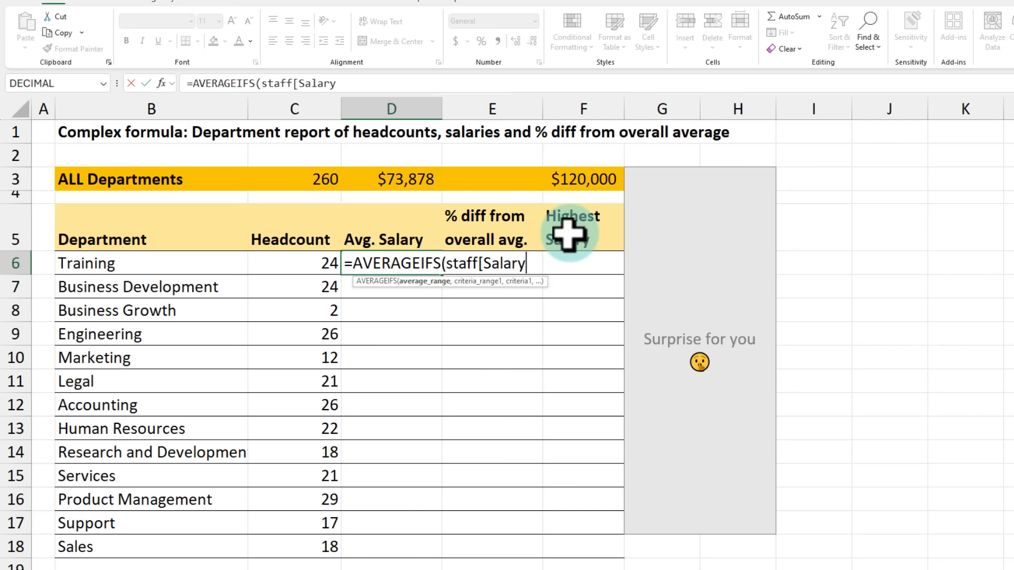
text(],staff)
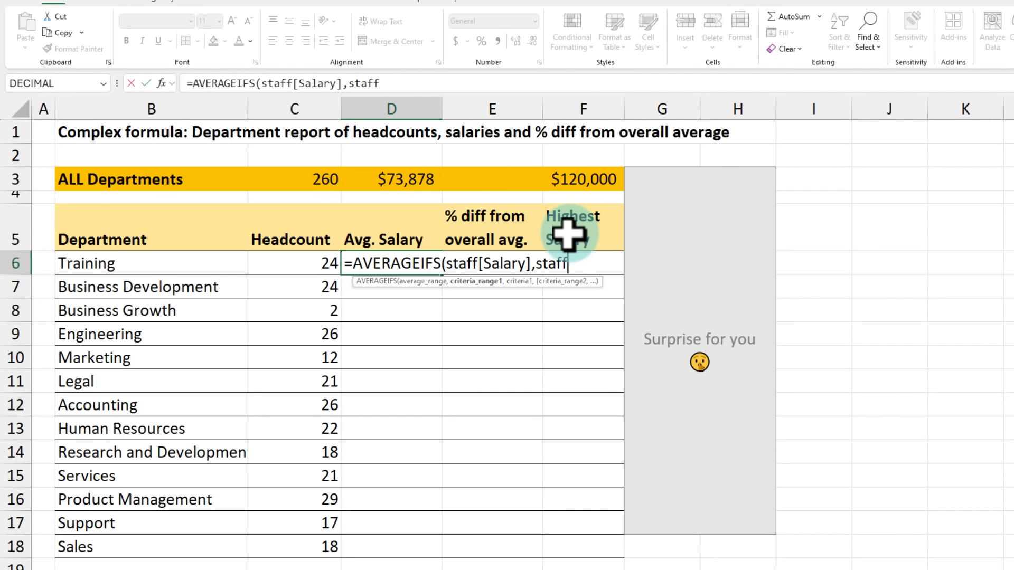
text([de)
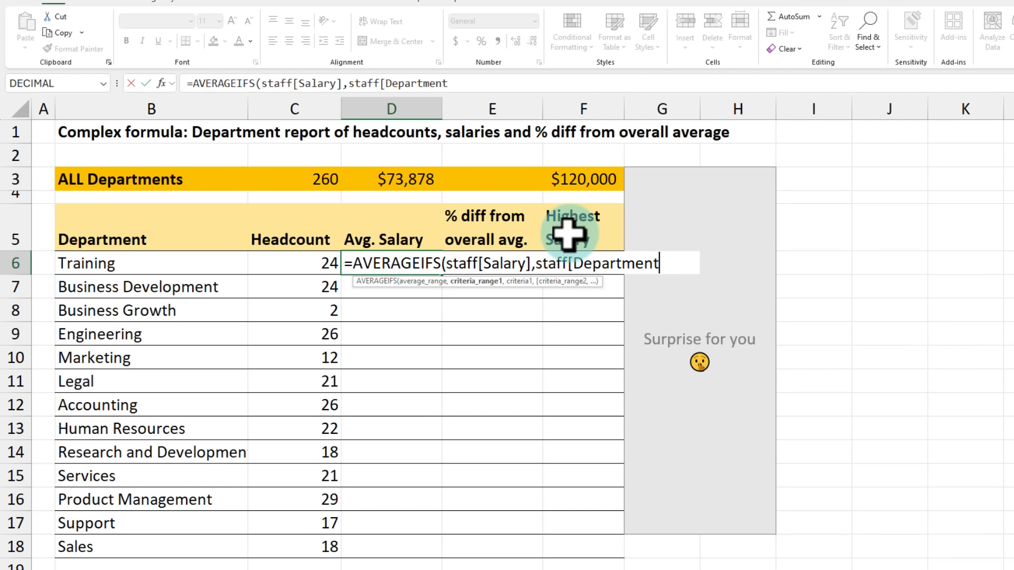
click(112, 261)
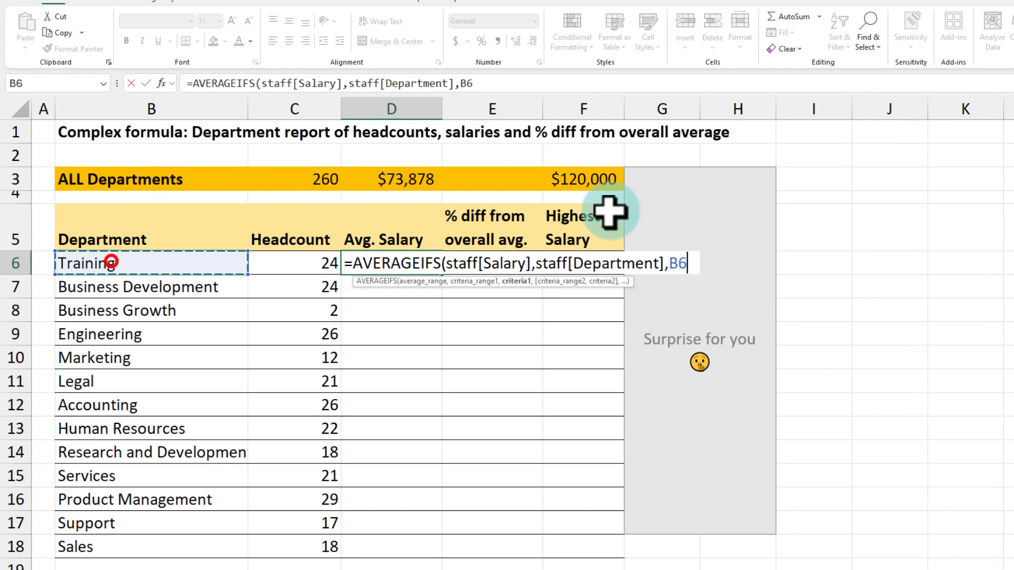
text(#))
key(Return)
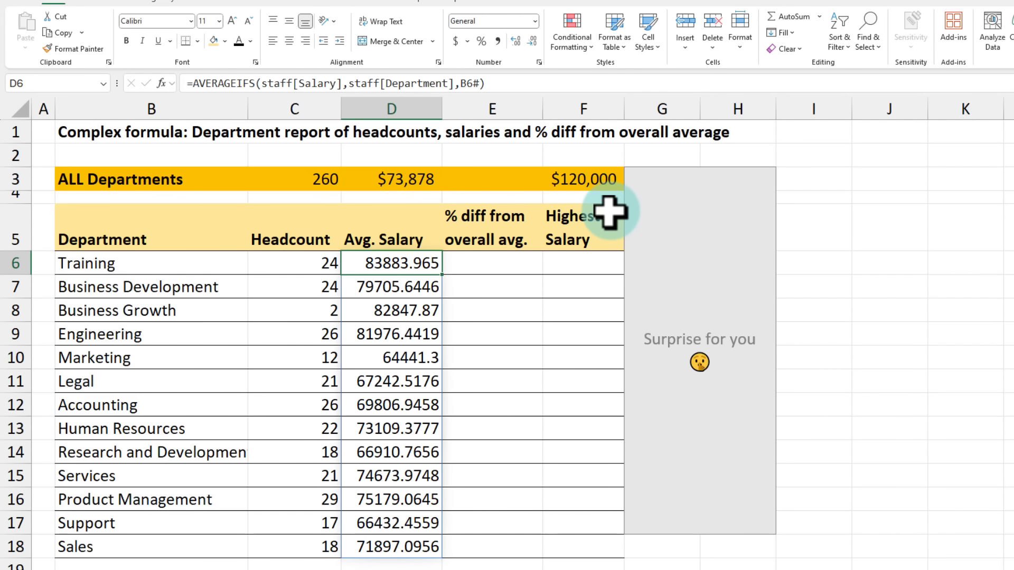
Format the department average salaries in D6:D18 as currency with no decimal places.
drag(408, 263, 399, 549)
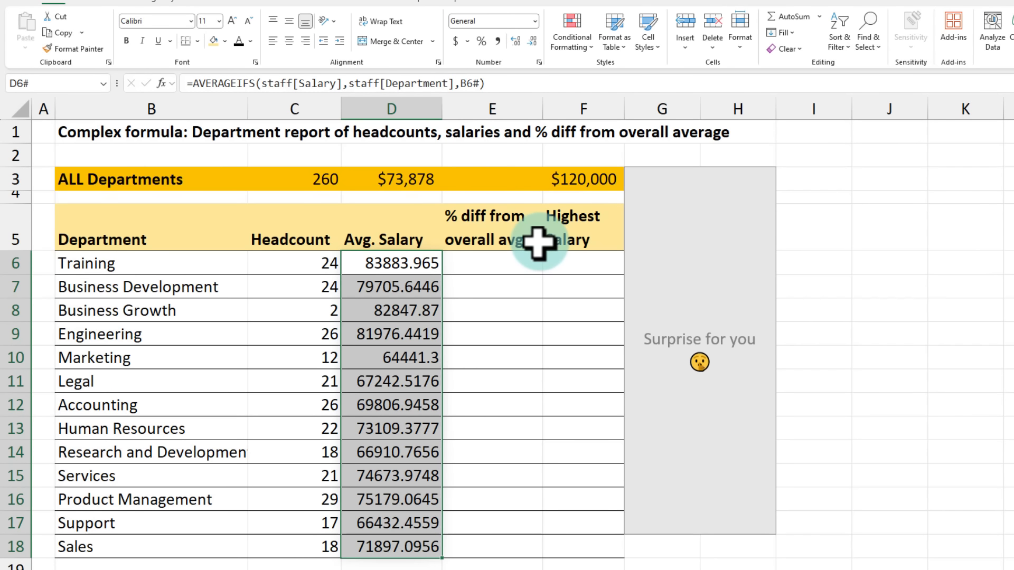
click(465, 270)
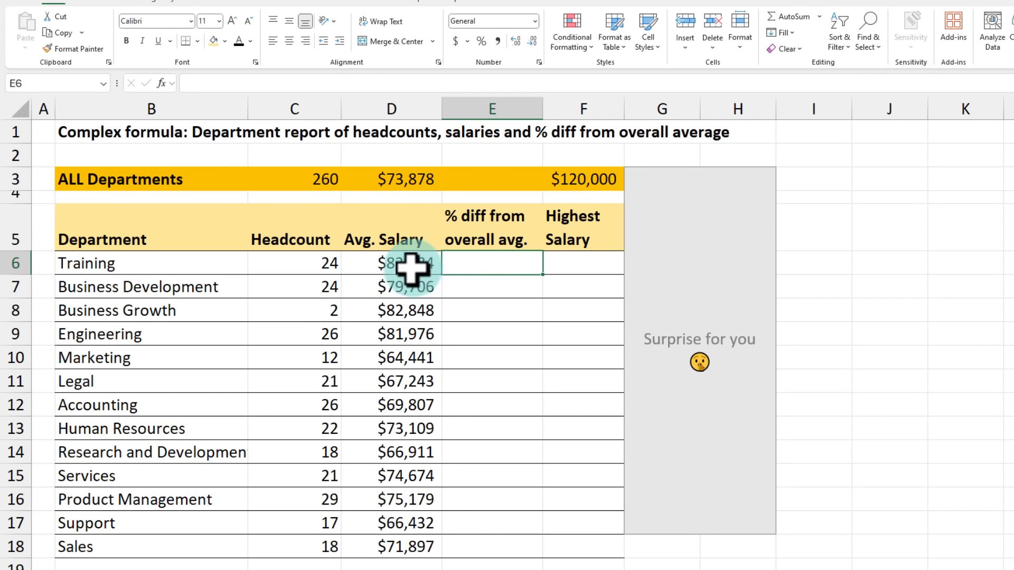
drag(414, 263, 398, 543)
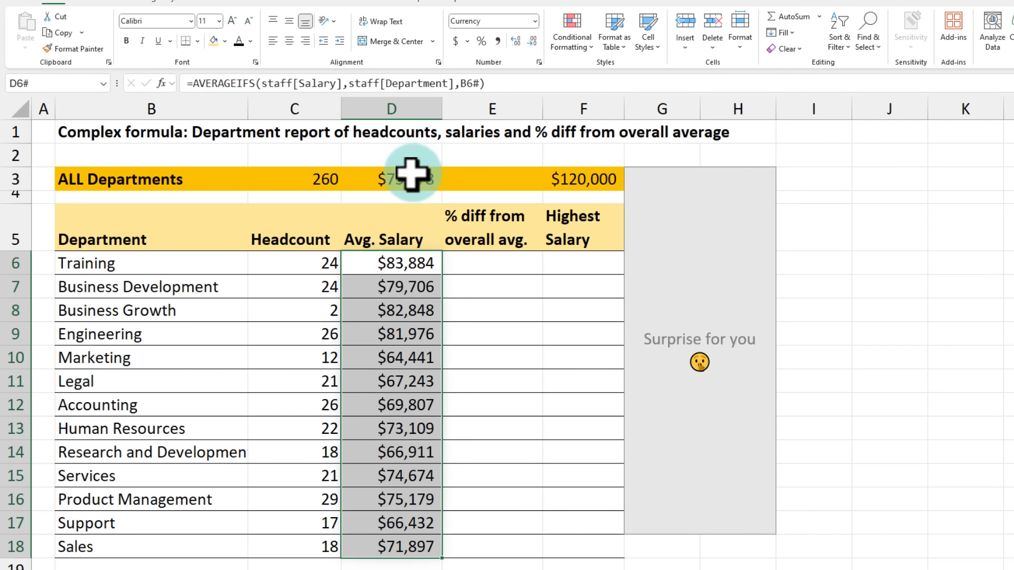
Enter =D6#-D3 in E6 to calculate each department's difference from the overall average salary.
click(493, 260)
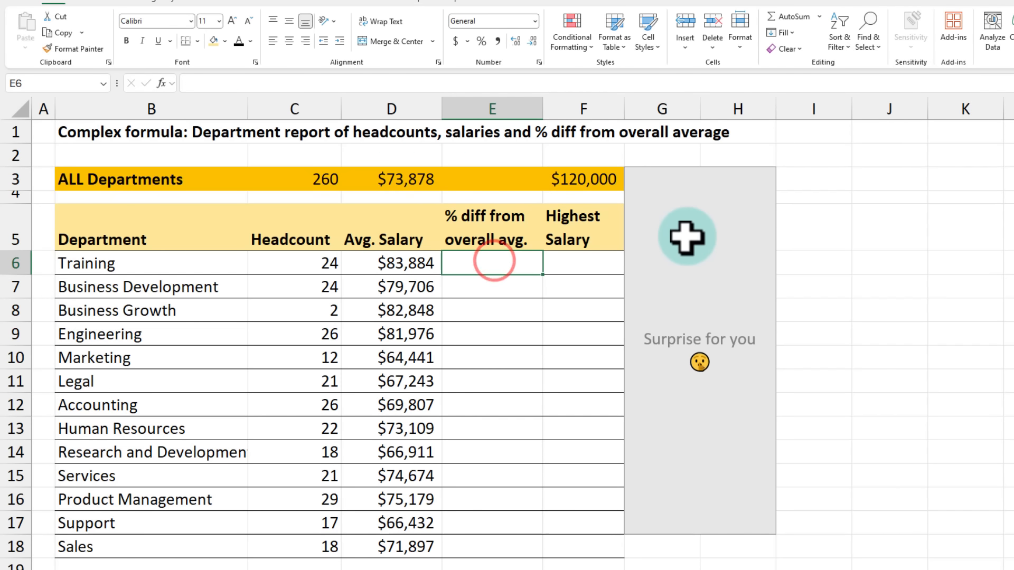
text(=)
key(Left)
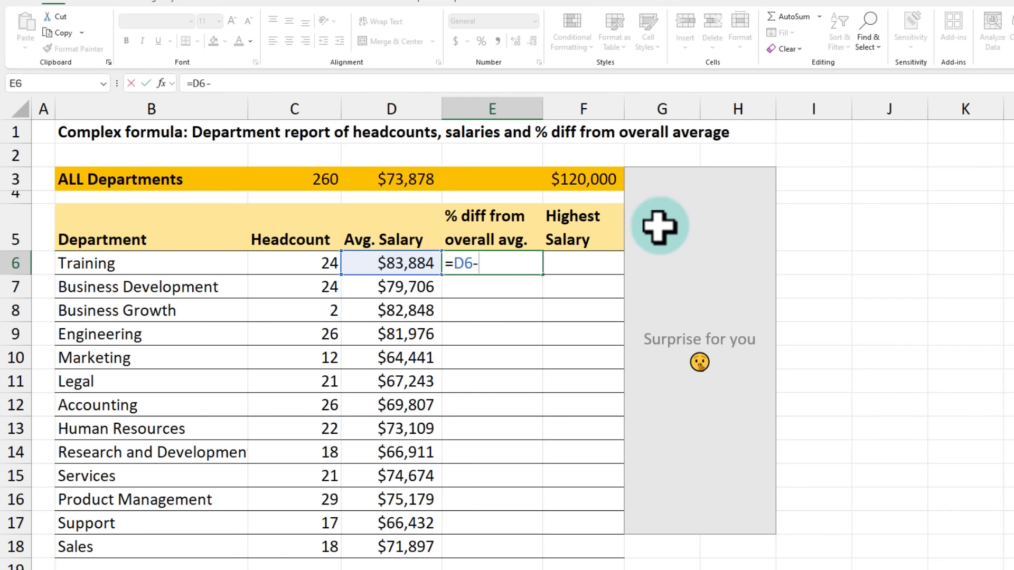
click(410, 176)
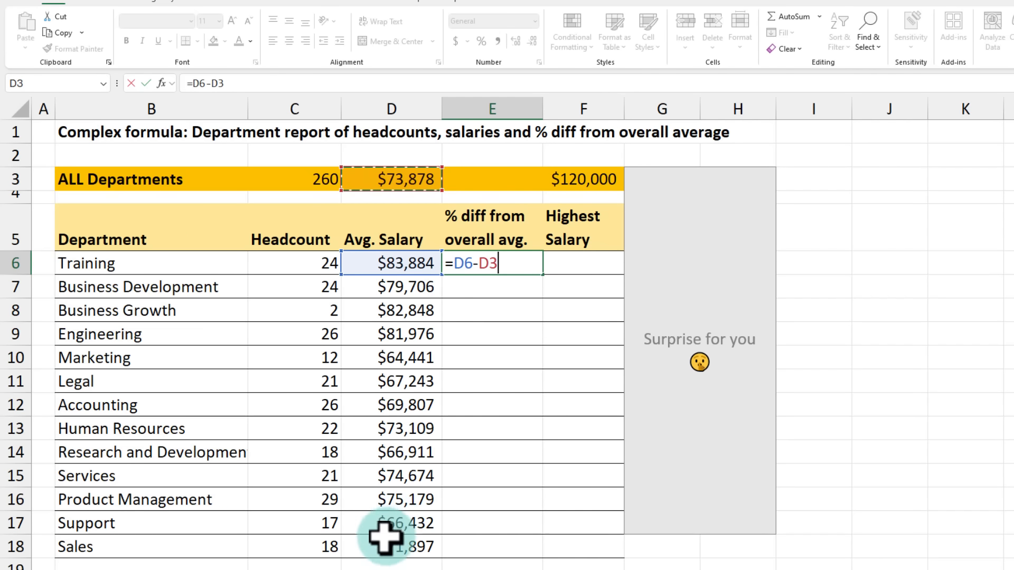
click(469, 263)
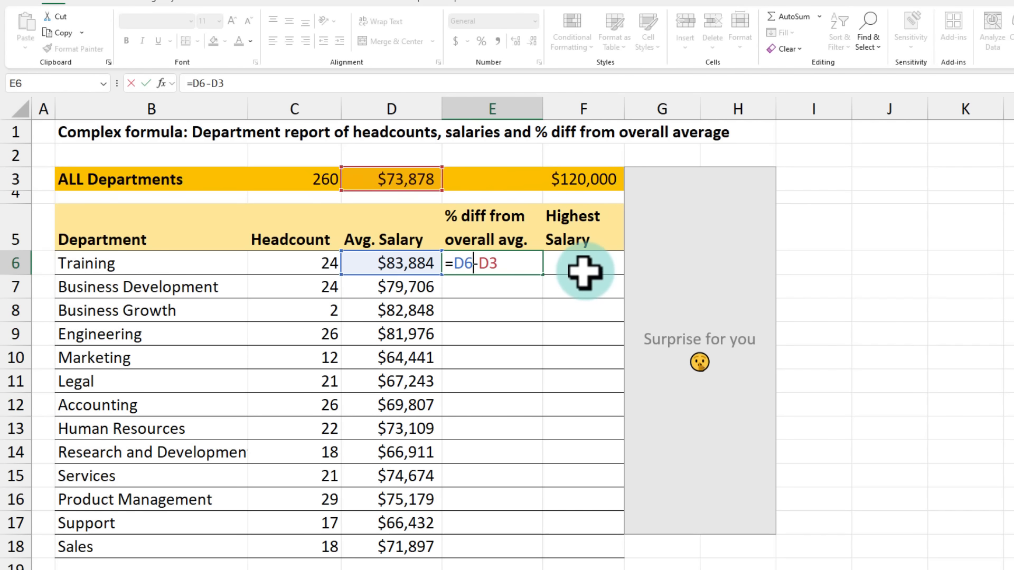
text(#)
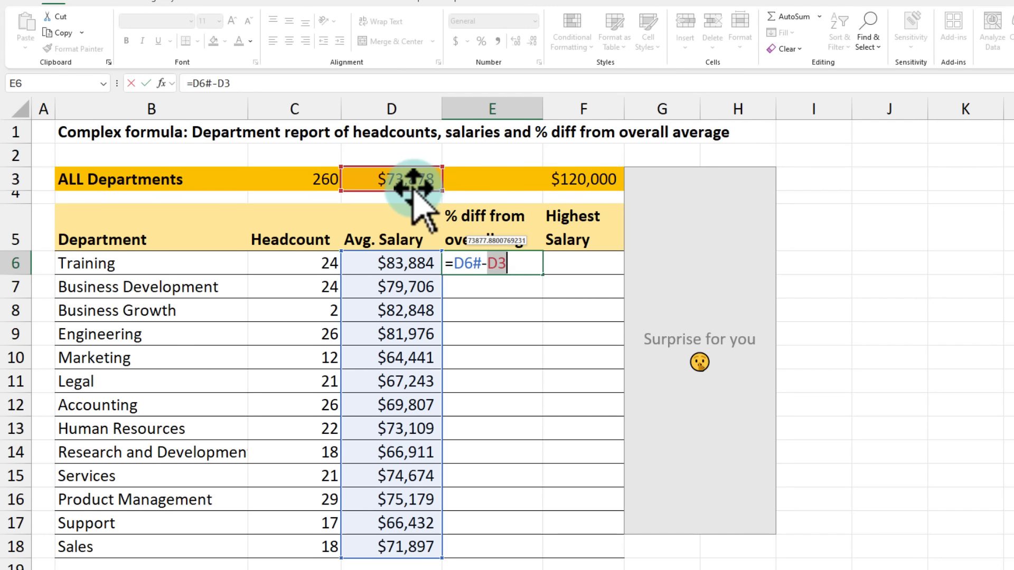
key(ctrl+Return)
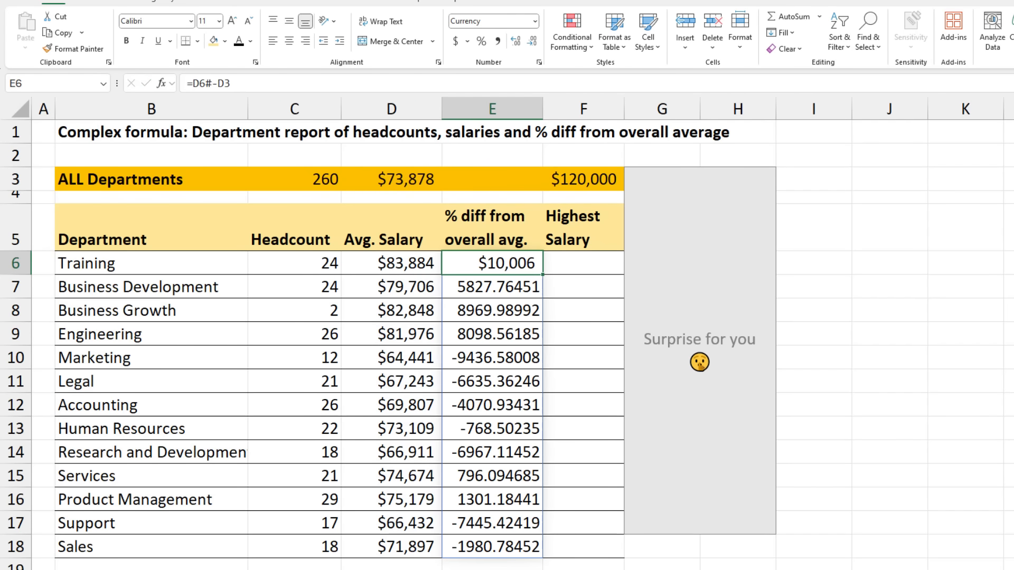
click(518, 287)
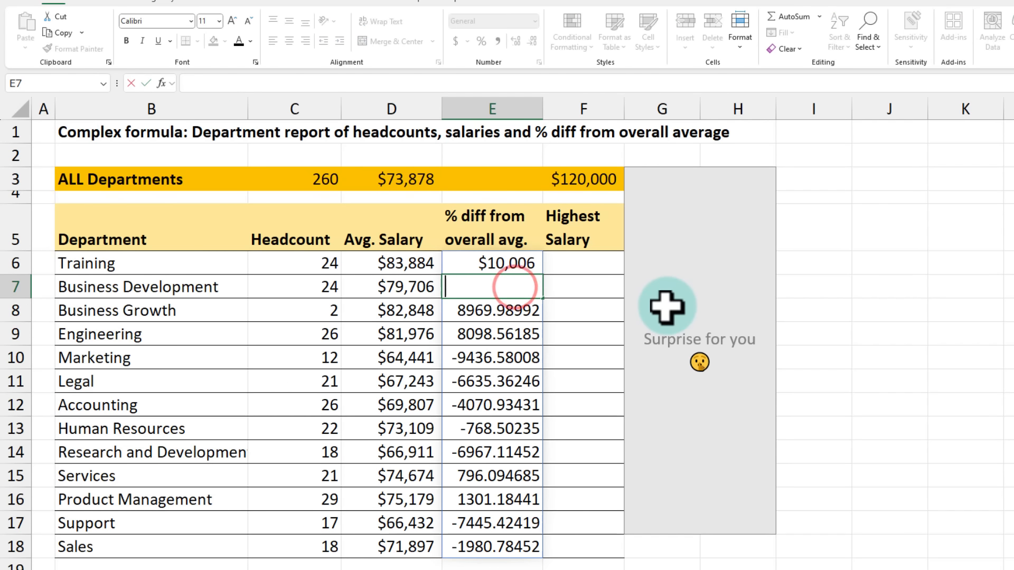
click(396, 287)
click(494, 287)
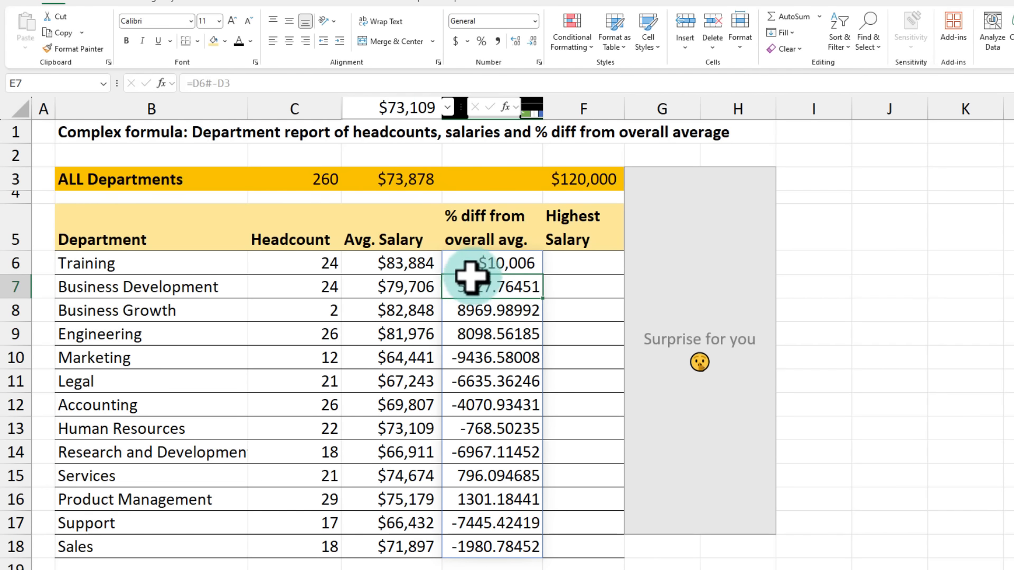
Format the salary differences in E6:E18 as currency with no decimal places.
drag(481, 264, 498, 540)
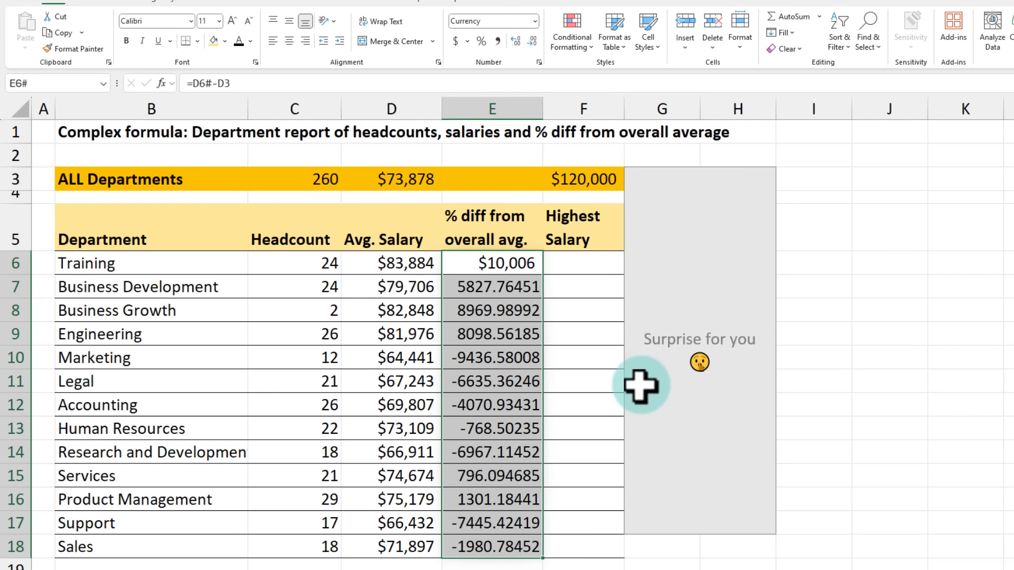
key(ctrl+shift+4)
double_click(533, 41)
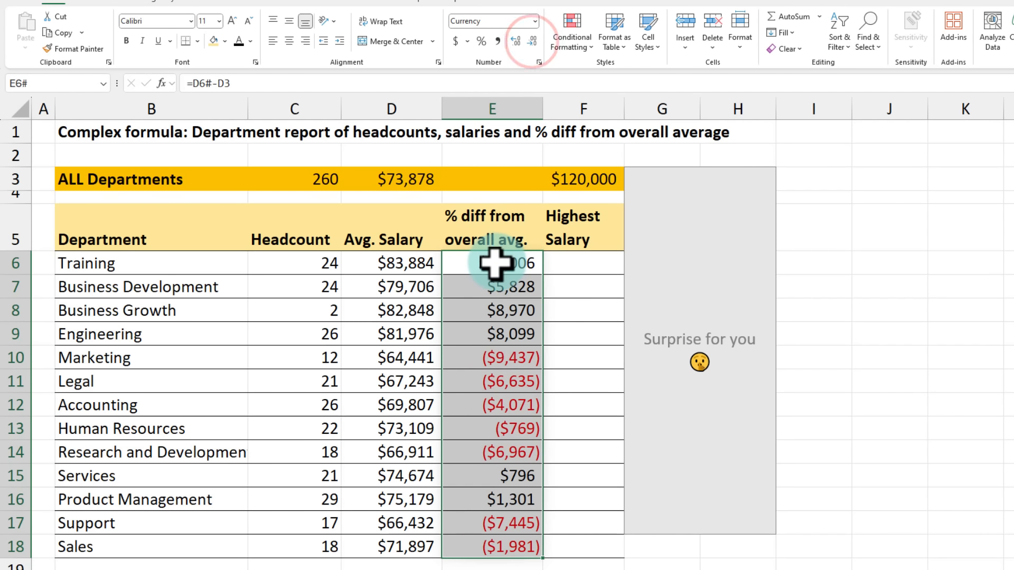
drag(496, 262, 515, 546)
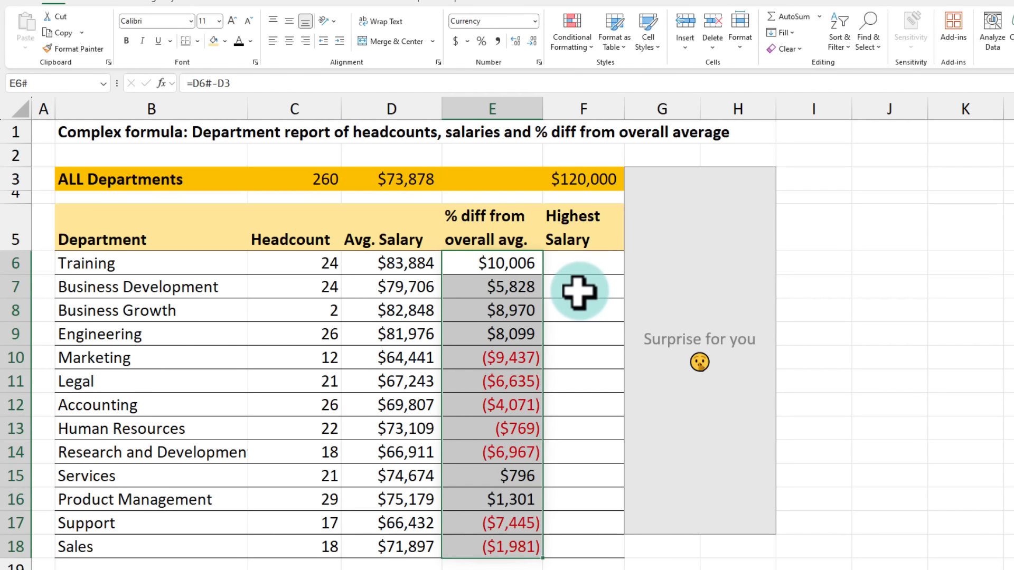
click(497, 269)
click(500, 362)
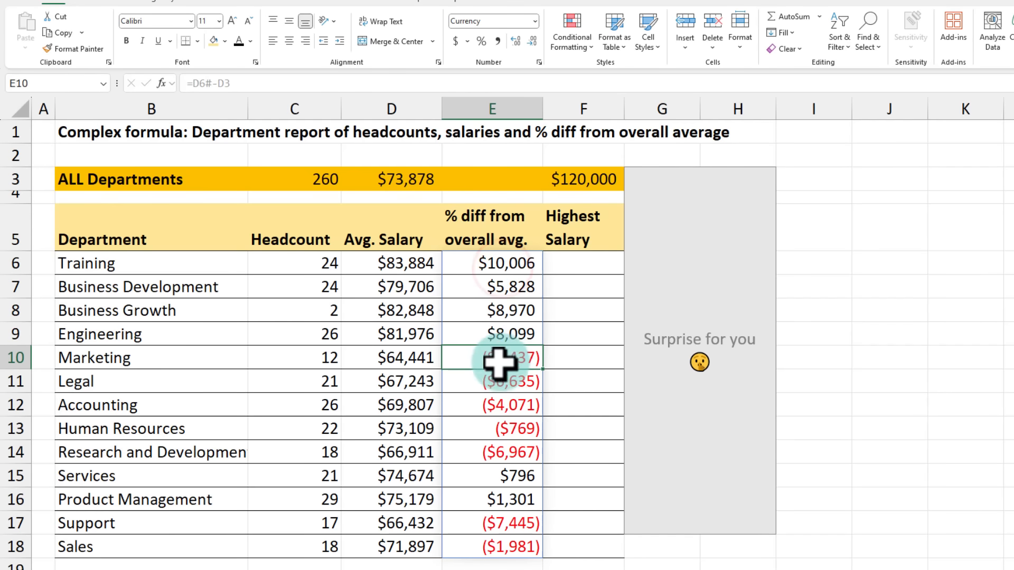
drag(499, 362, 503, 404)
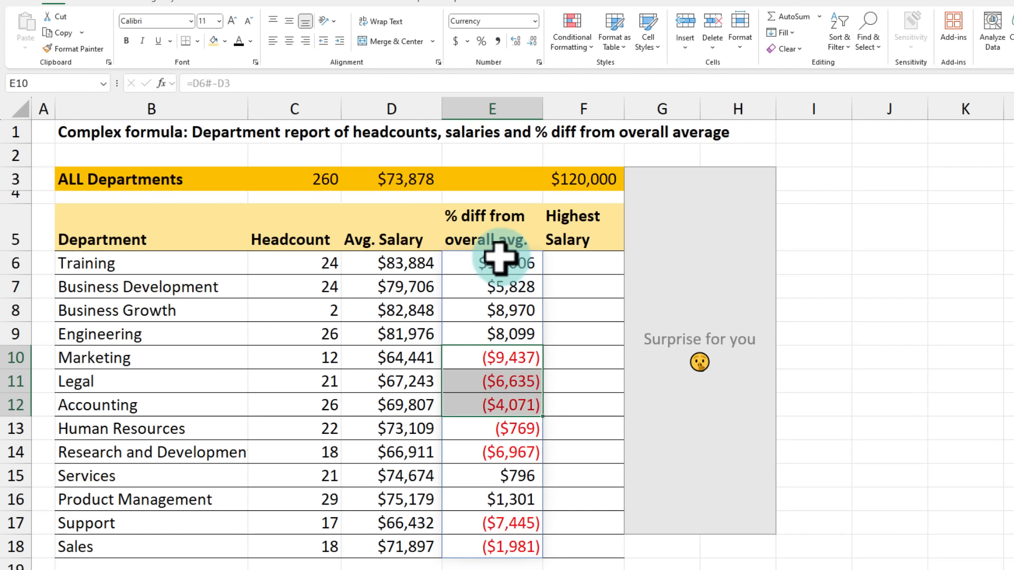
drag(500, 261, 504, 338)
Apply solid fill blue data bars to the salary differences in E6:E18.
drag(501, 540, 502, 545)
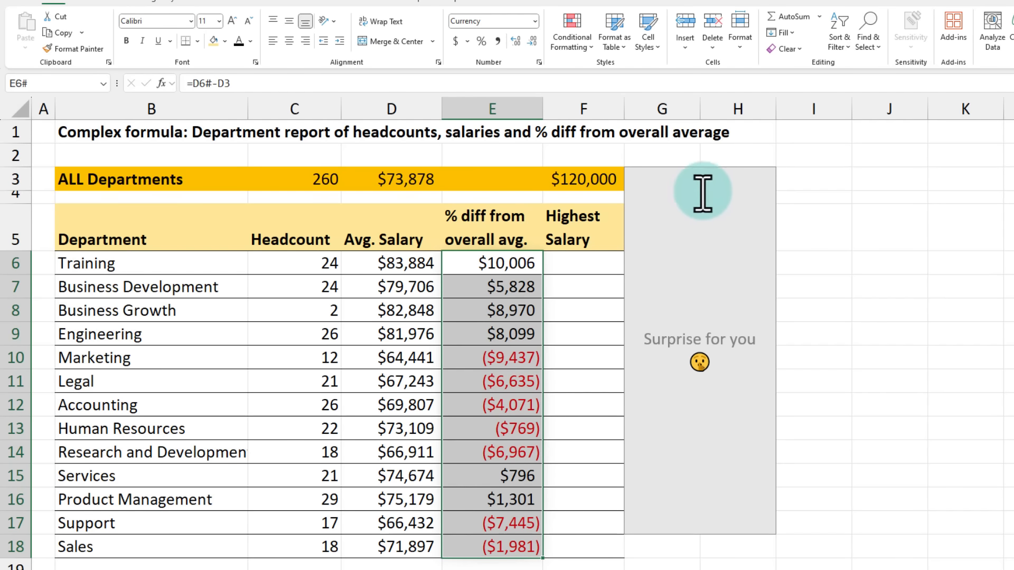
click(581, 38)
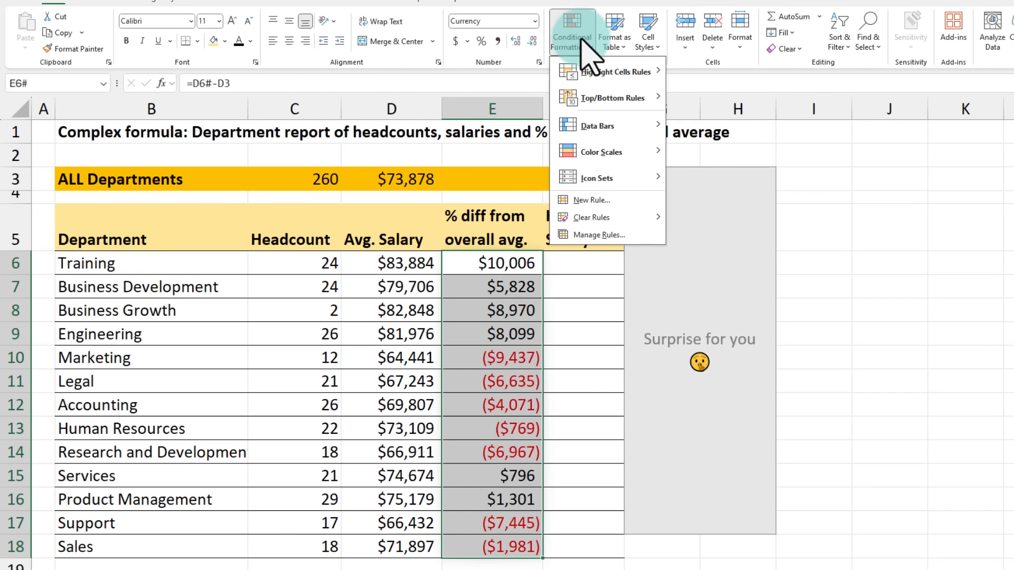
mouse_move(602, 132)
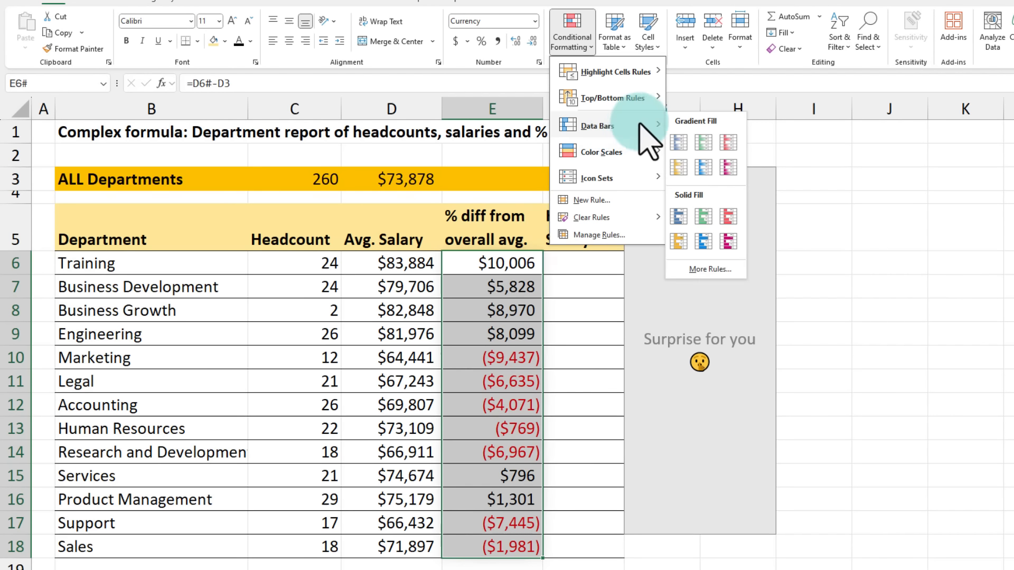
click(679, 217)
Edit the data bar rule on E6:E18 to show the bars only, without the numbers.
click(572, 32)
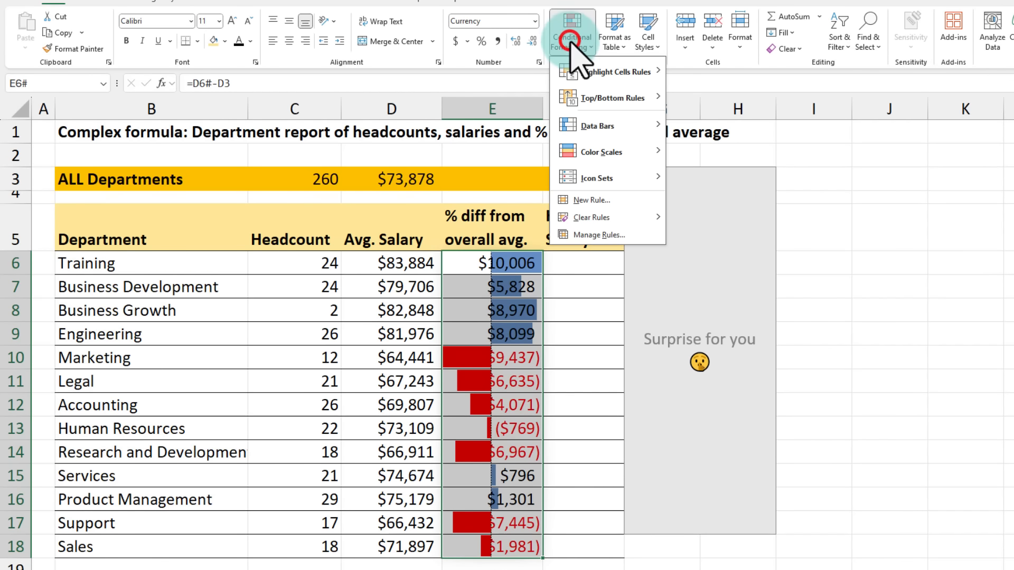
click(605, 234)
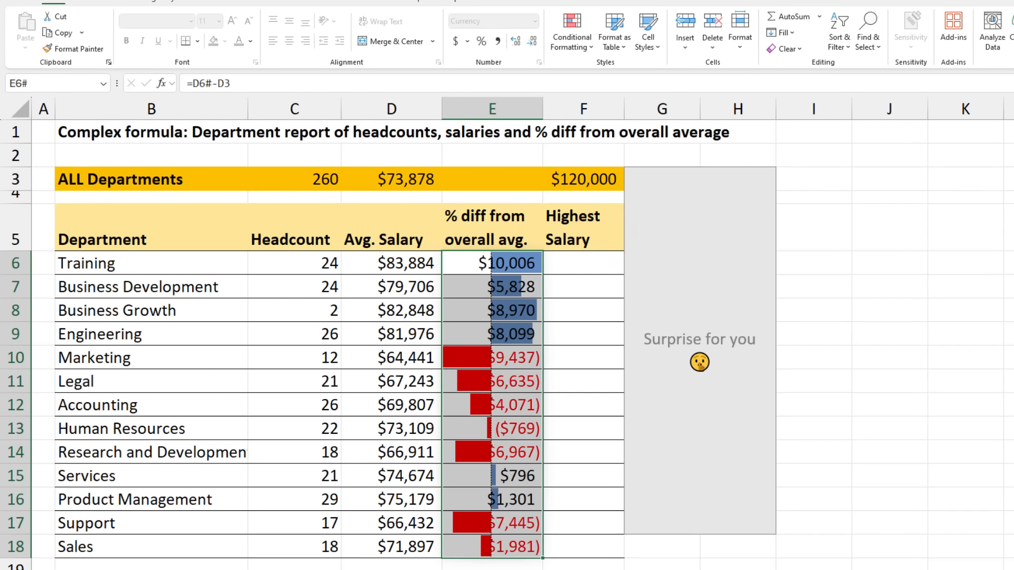
click(473, 110)
click(555, 79)
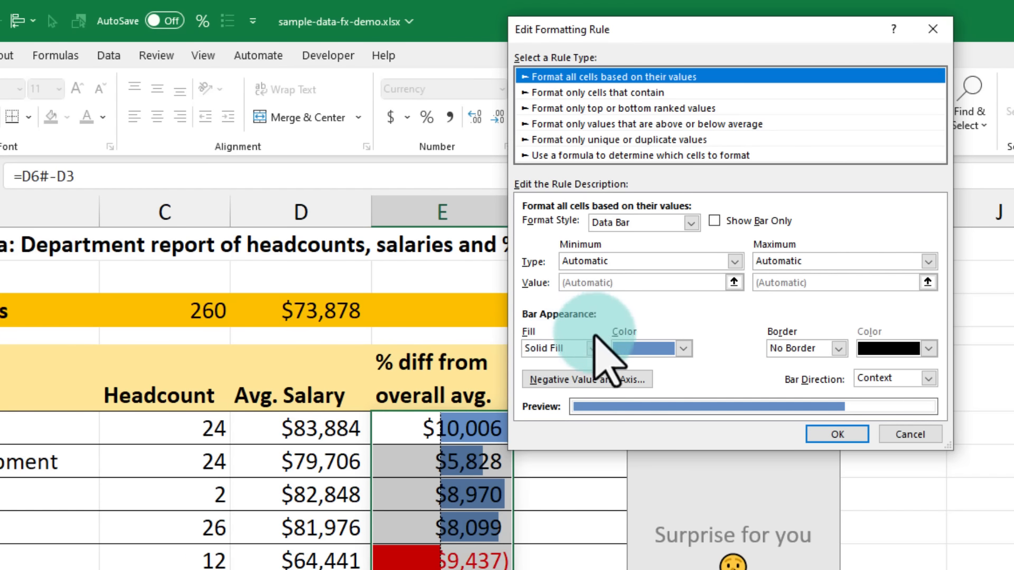
click(716, 220)
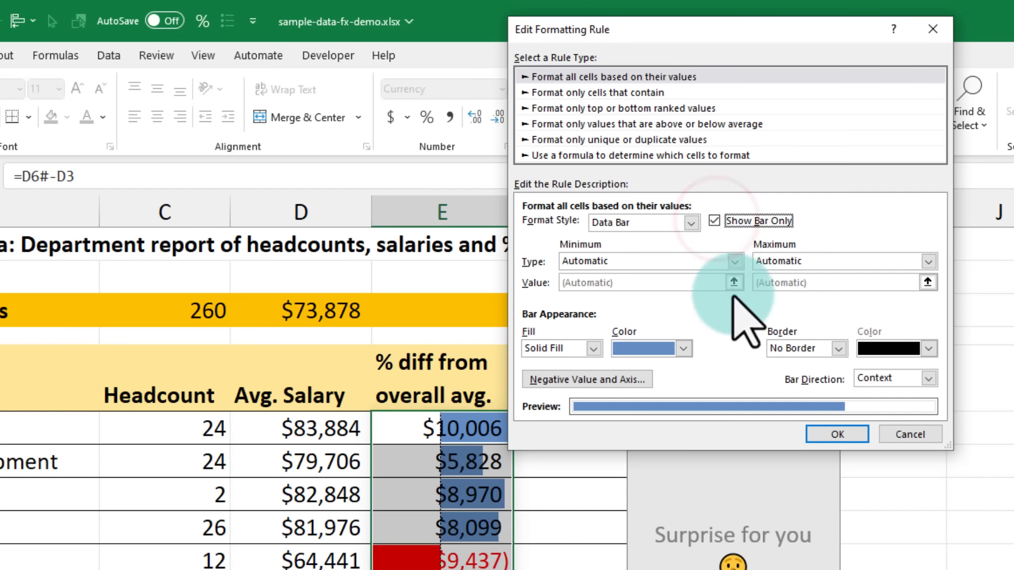
click(834, 433)
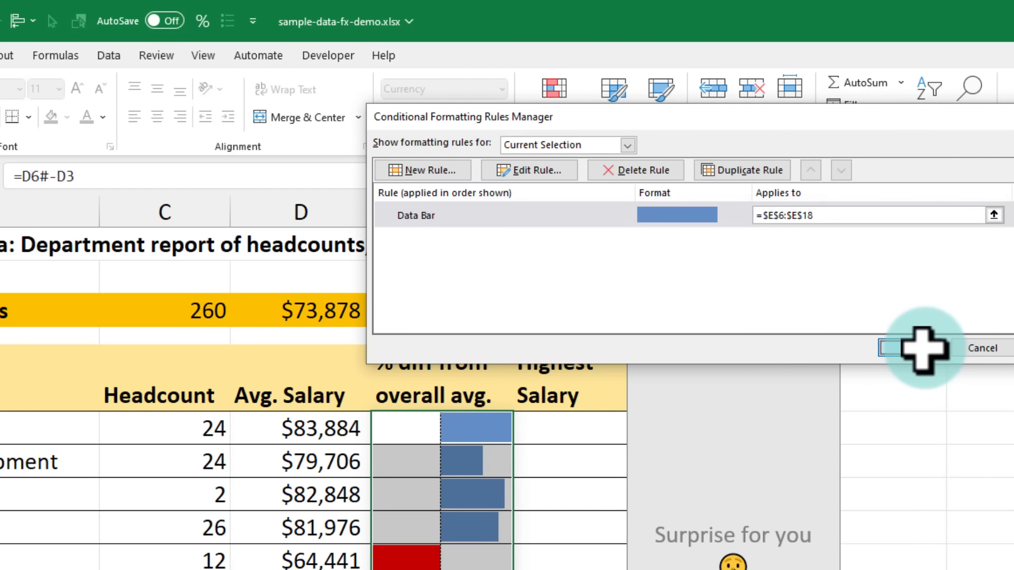
click(919, 346)
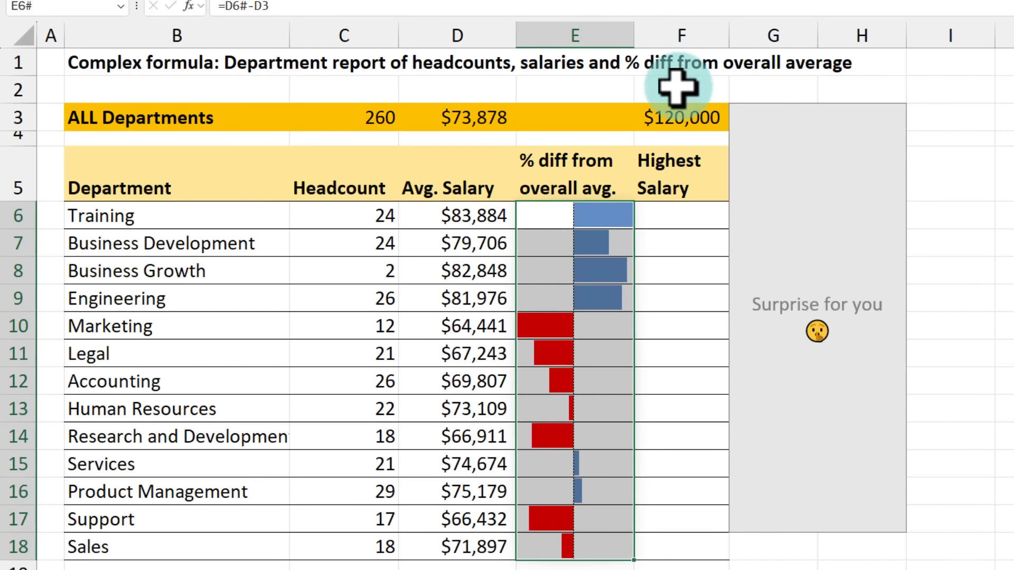
Insert a column before Highest Salary and enter =E6# in F6 to repeat the differences beside the data bars.
right_click(681, 39)
click(722, 177)
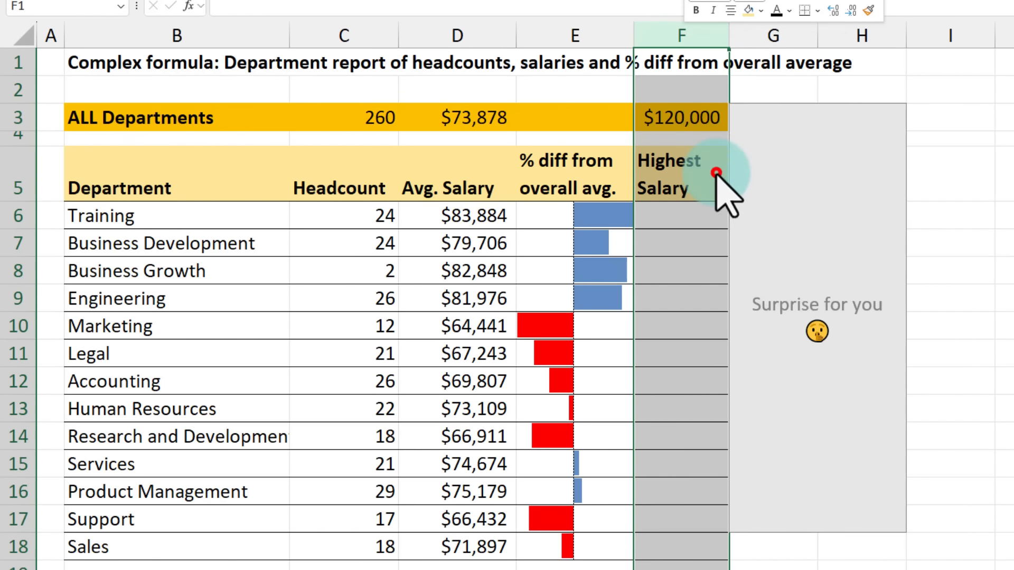
click(683, 214)
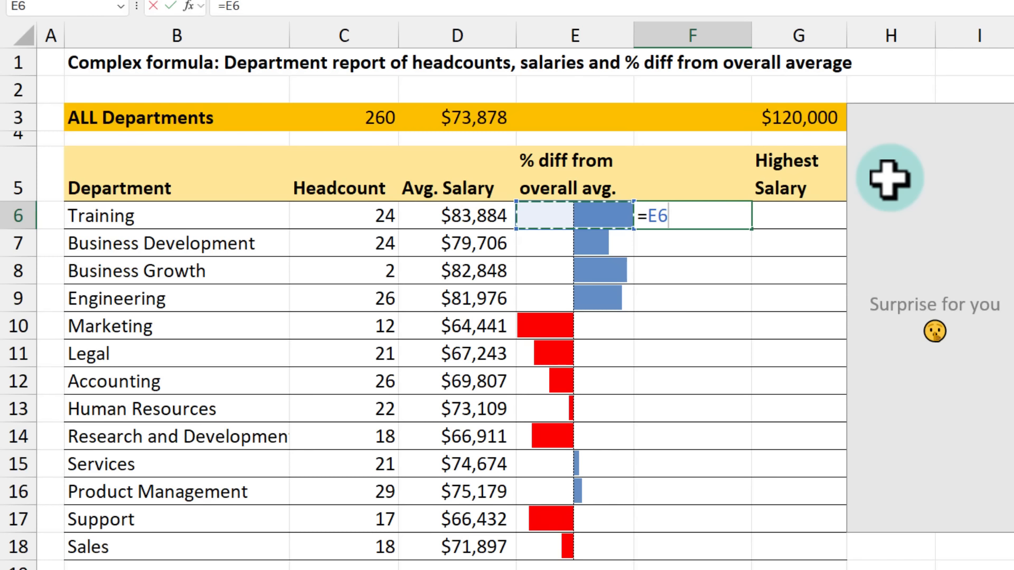
text(=E6#)
key(Return)
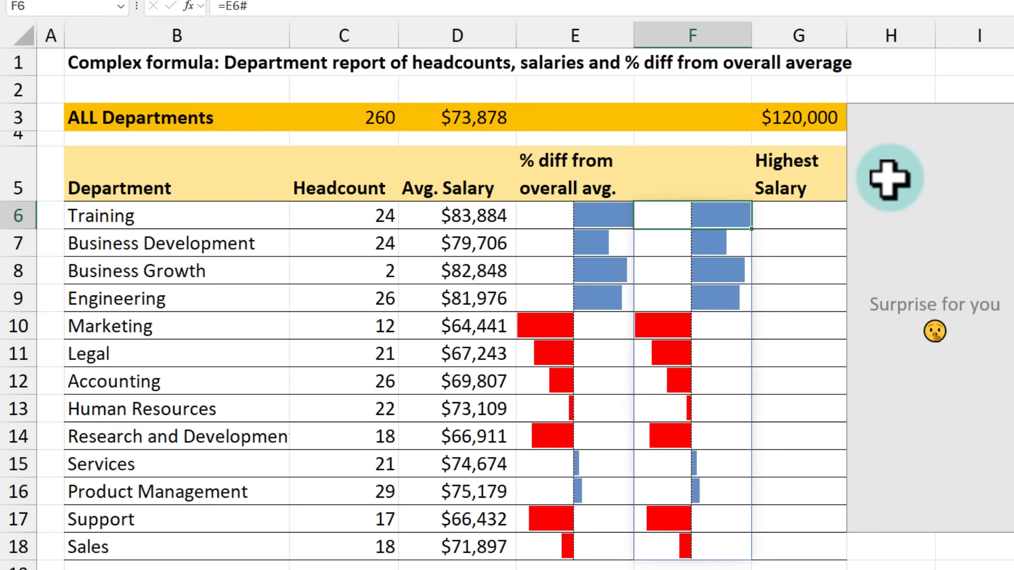
Clear the conditional formatting rules from the spilled differences in F6:F18.
shift+click(693, 543)
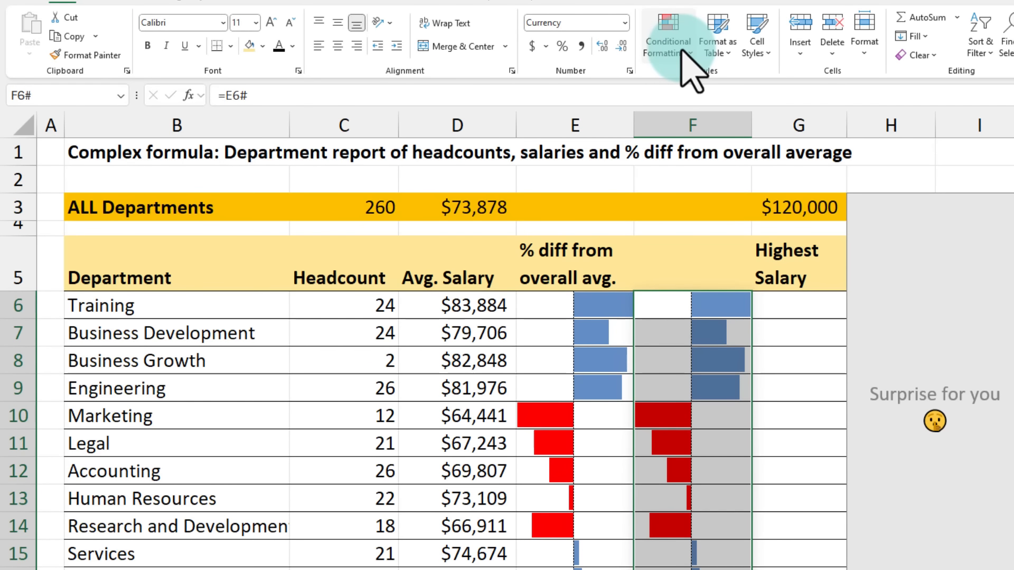
click(682, 51)
click(705, 252)
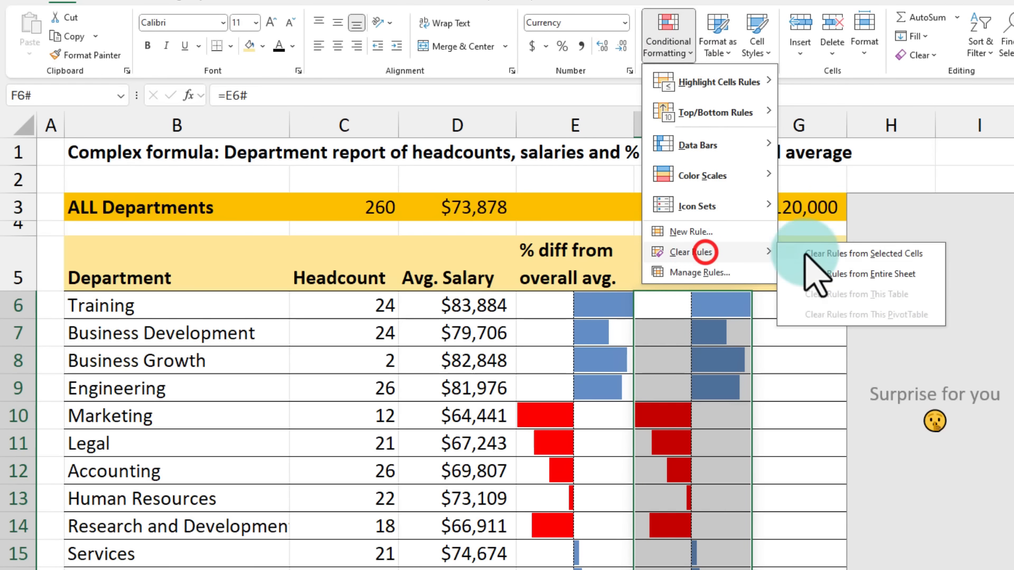
click(833, 254)
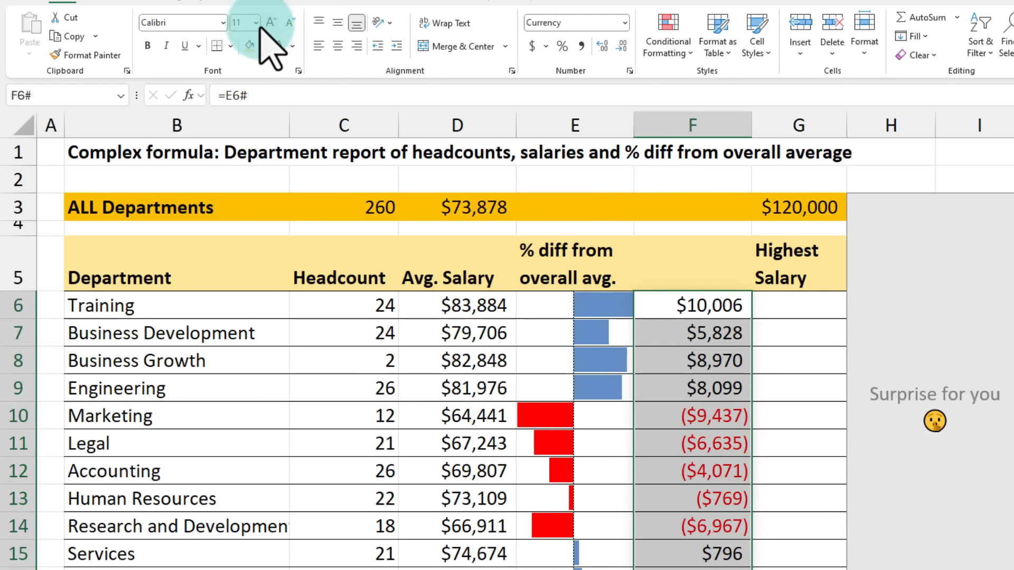
Reduce the font size of F6:F18 to 9 and set the font colour to grey.
click(291, 24)
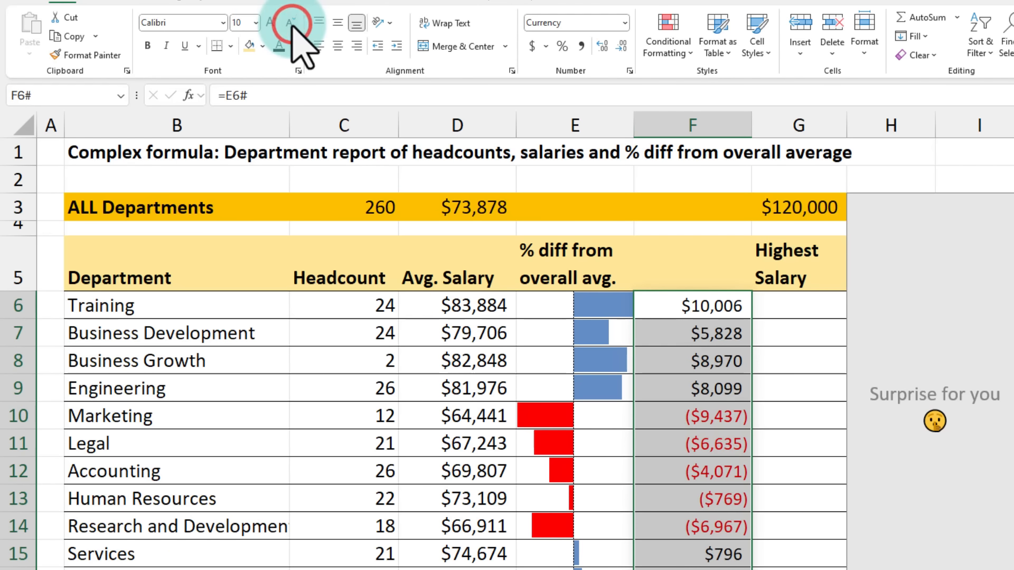
click(291, 24)
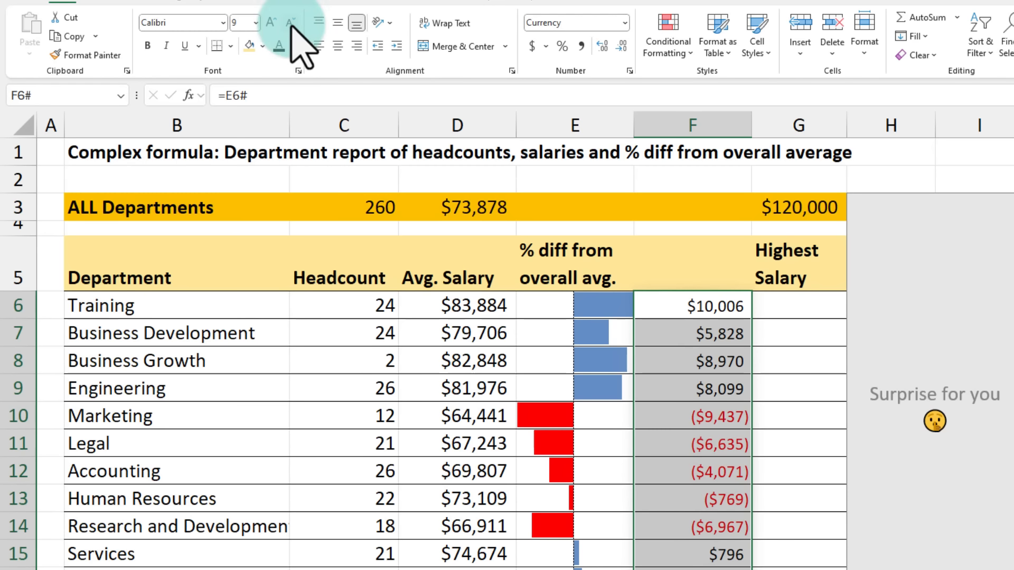
click(292, 46)
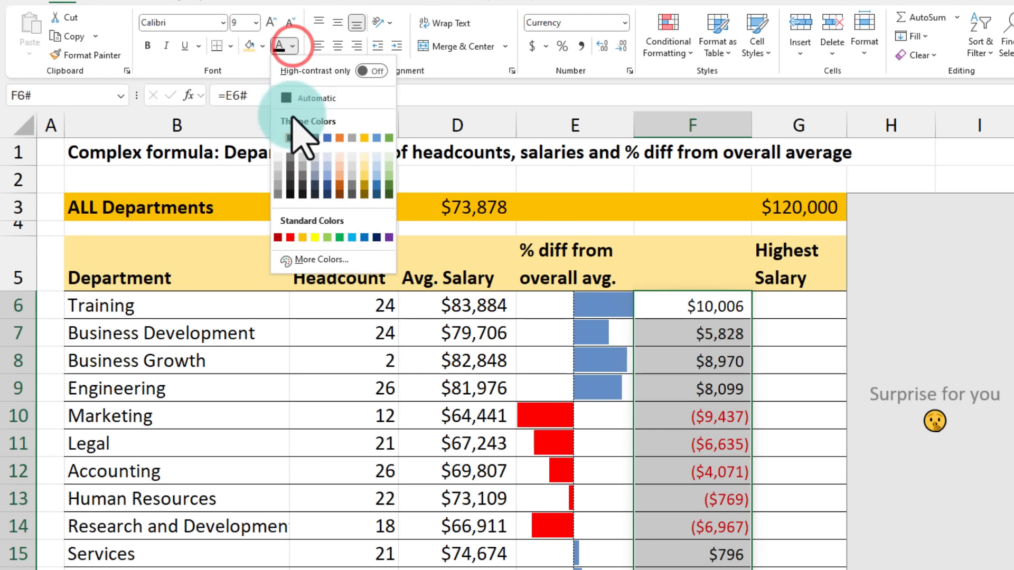
click(288, 154)
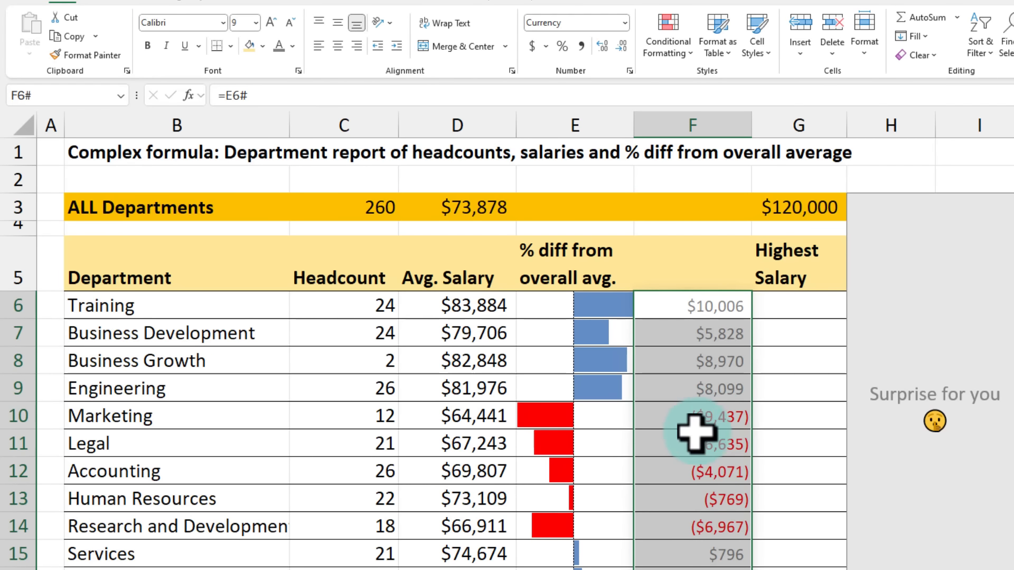
Set the currency format of F6:F18 to show negative numbers as -$1,234, without red or parentheses.
key(ctrl+1)
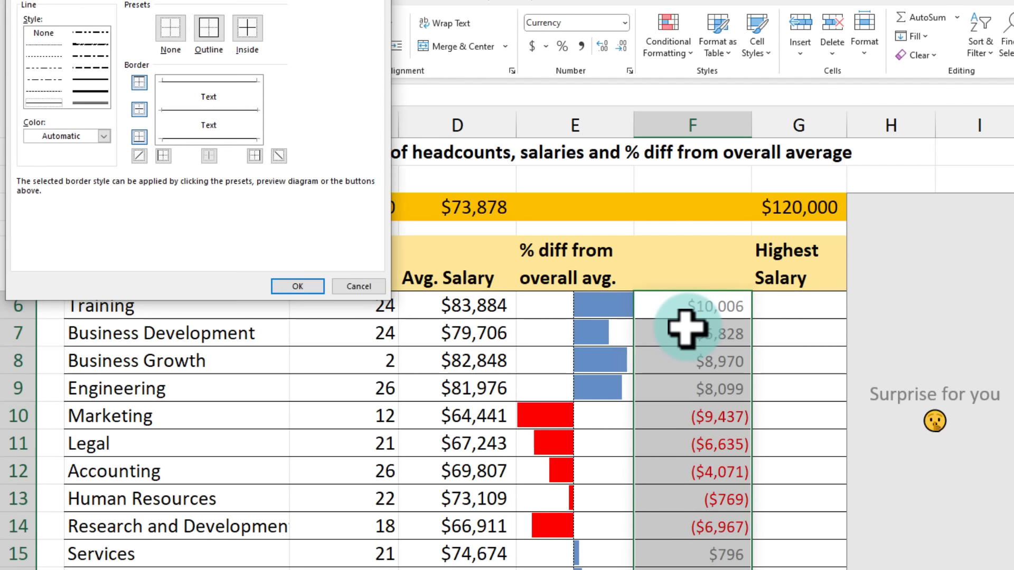
click(47, 2)
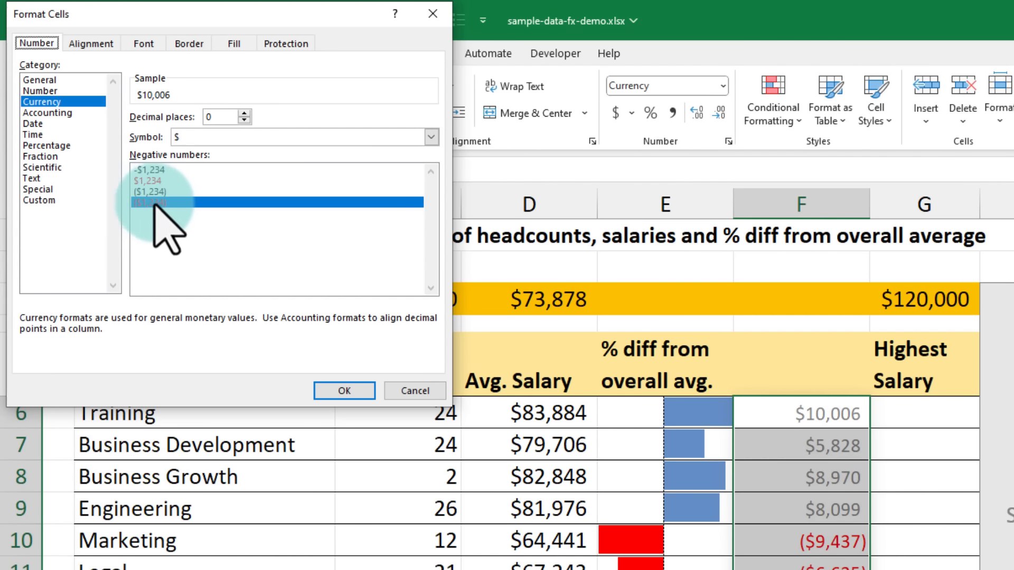
click(146, 169)
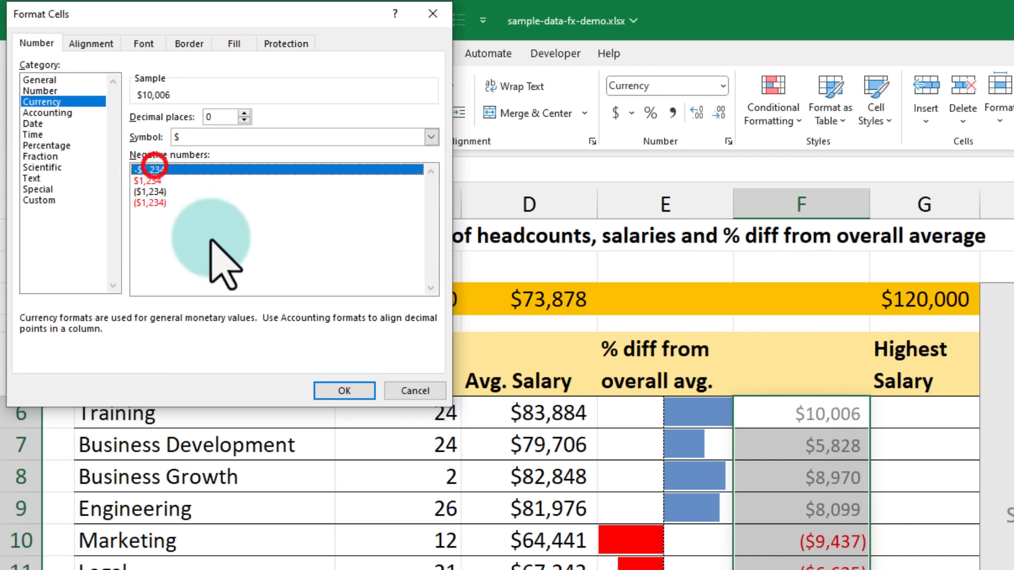
click(350, 390)
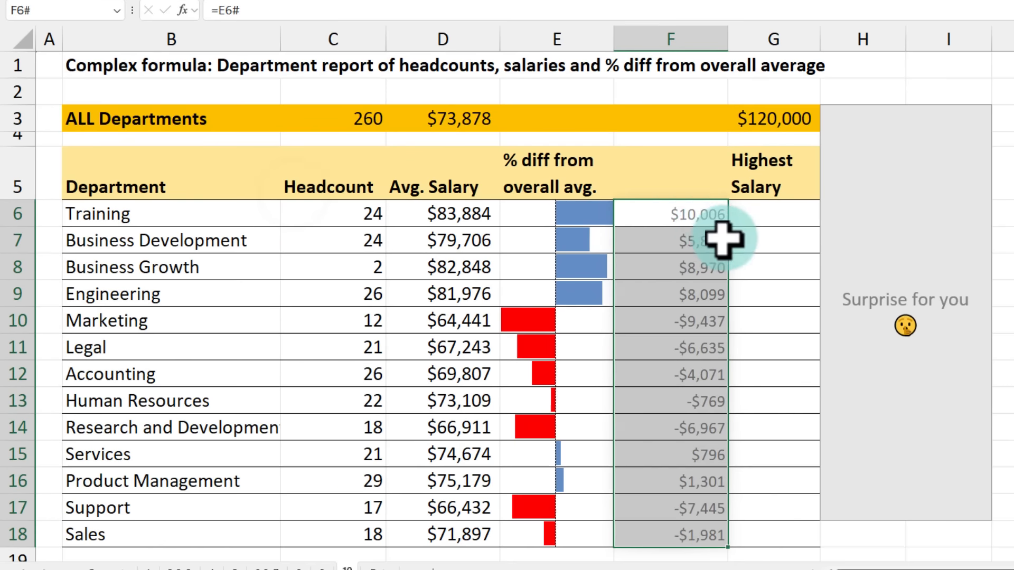
Narrow column F to fit the difference values closely beside the data bars.
drag(689, 217, 708, 543)
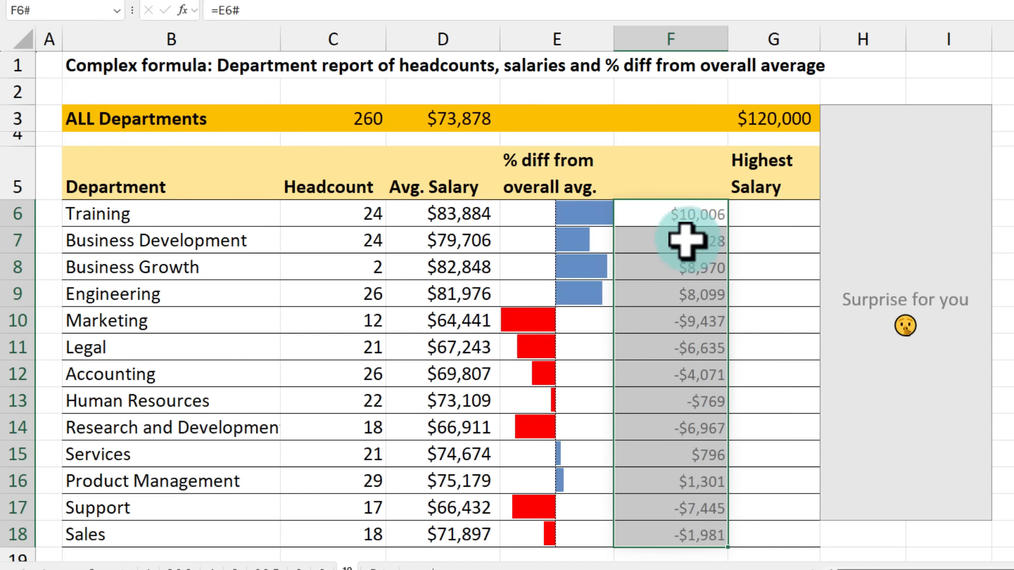
drag(685, 215, 691, 536)
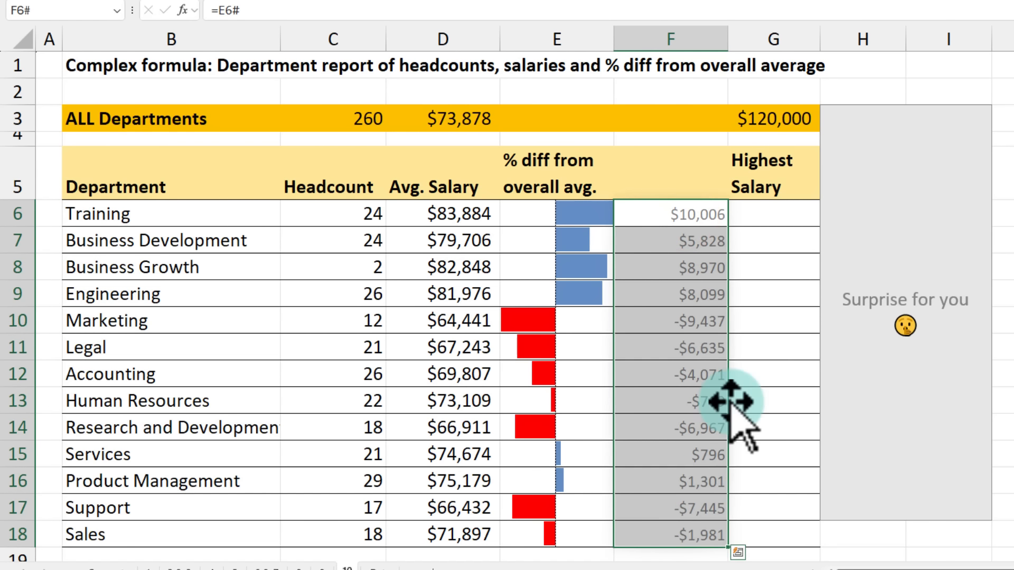
drag(725, 37, 677, 40)
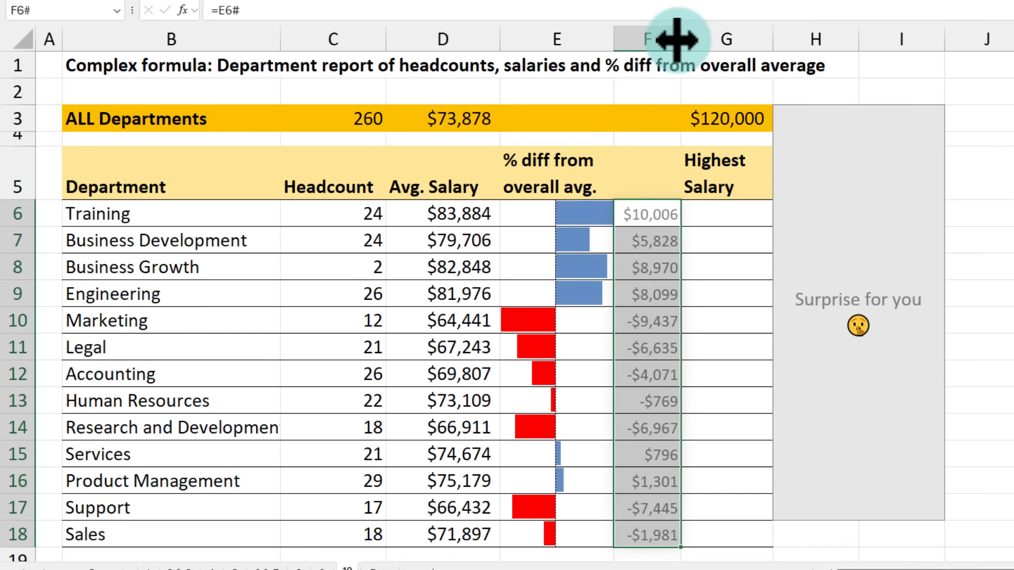
click(709, 220)
drag(561, 215, 562, 537)
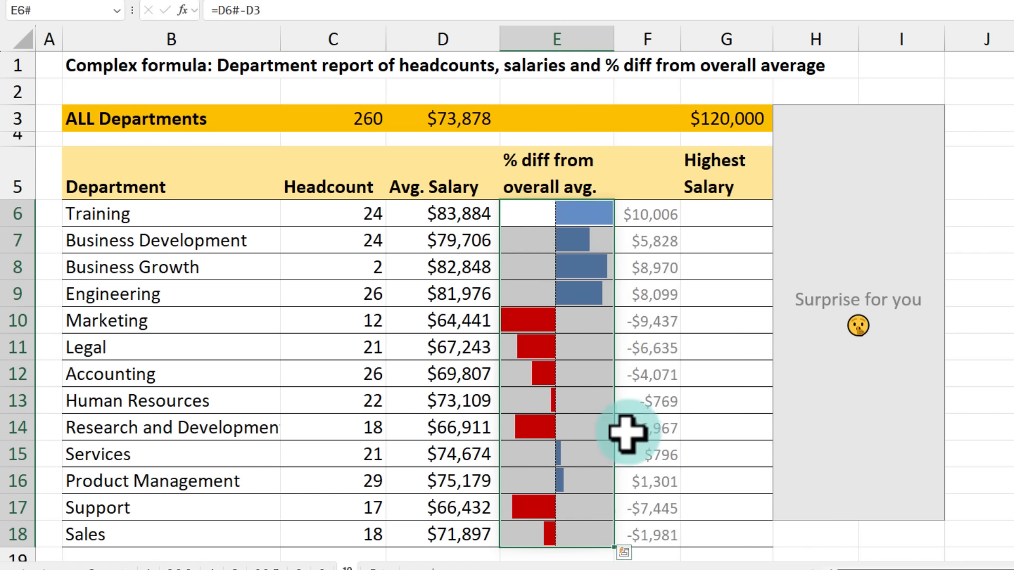
drag(645, 218, 641, 537)
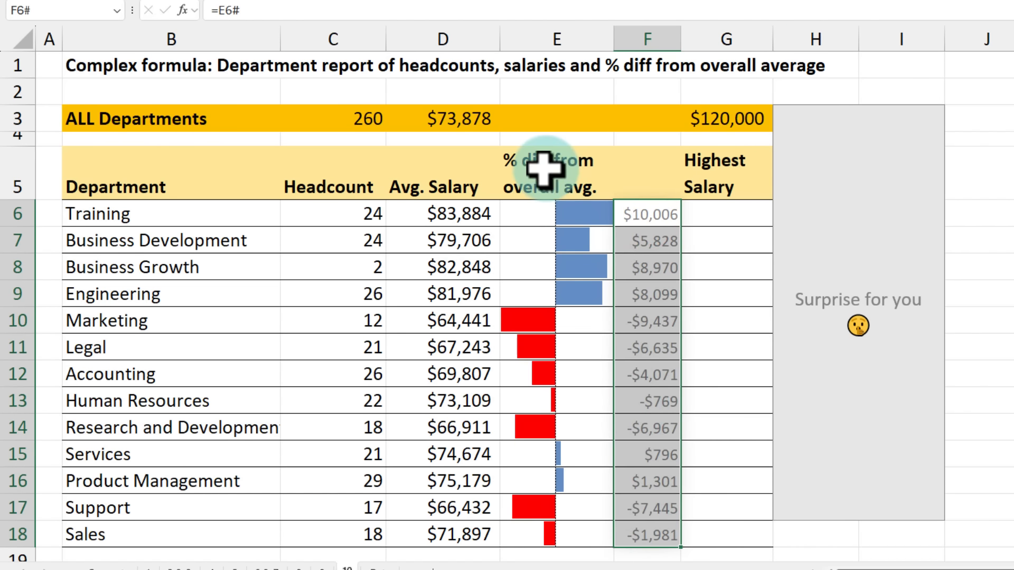
Merge and center the "% diff from overall avg." header across E5:F5.
drag(541, 167, 632, 167)
drag(632, 251, 628, 248)
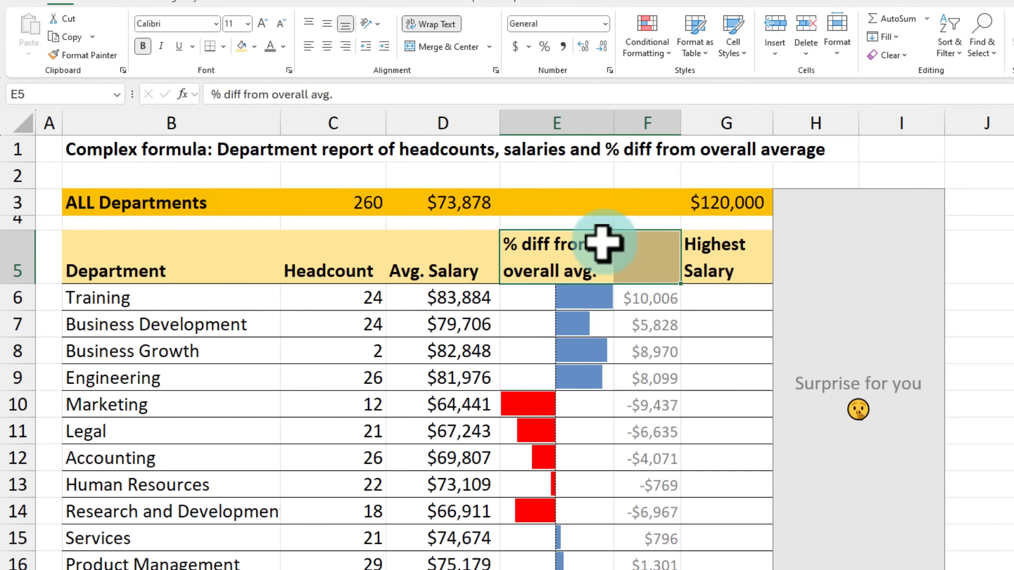
click(446, 46)
click(553, 253)
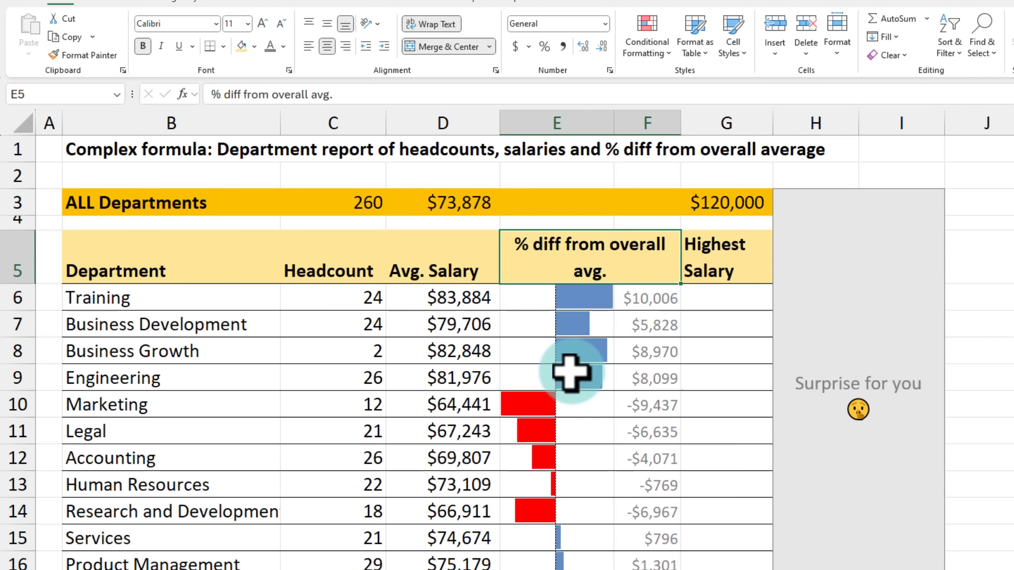
Enter =MAXIFS(staff[Salary],staff[Department],B6#) in G6 to spill the highest salary for every department.
click(711, 299)
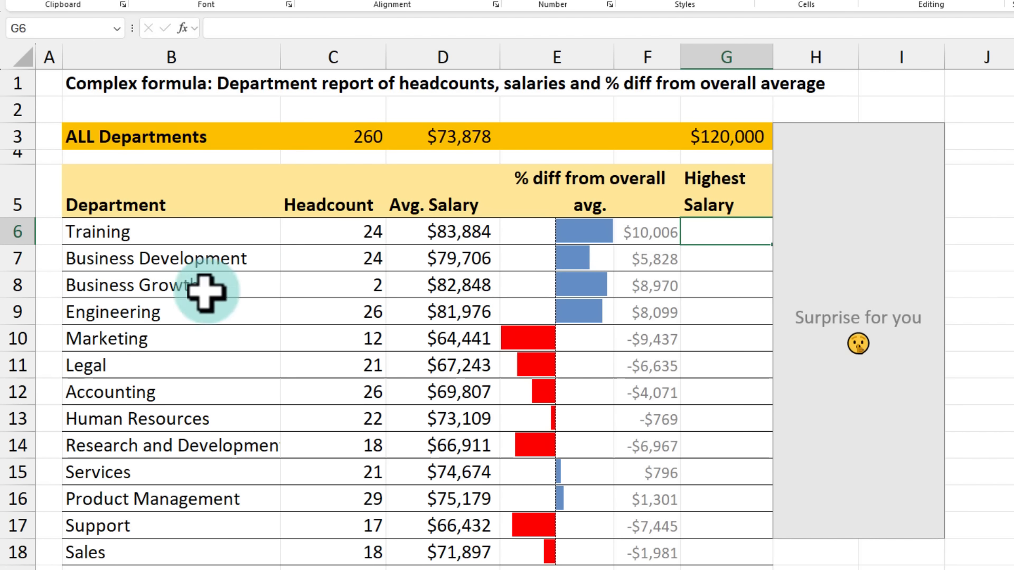
text(=)
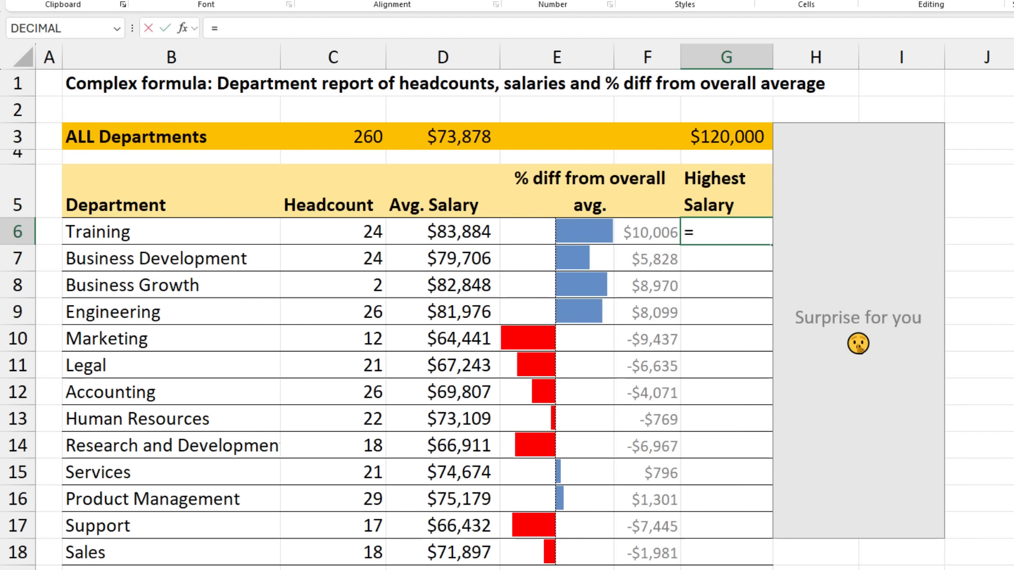
text(maxifs)
key(Tab)
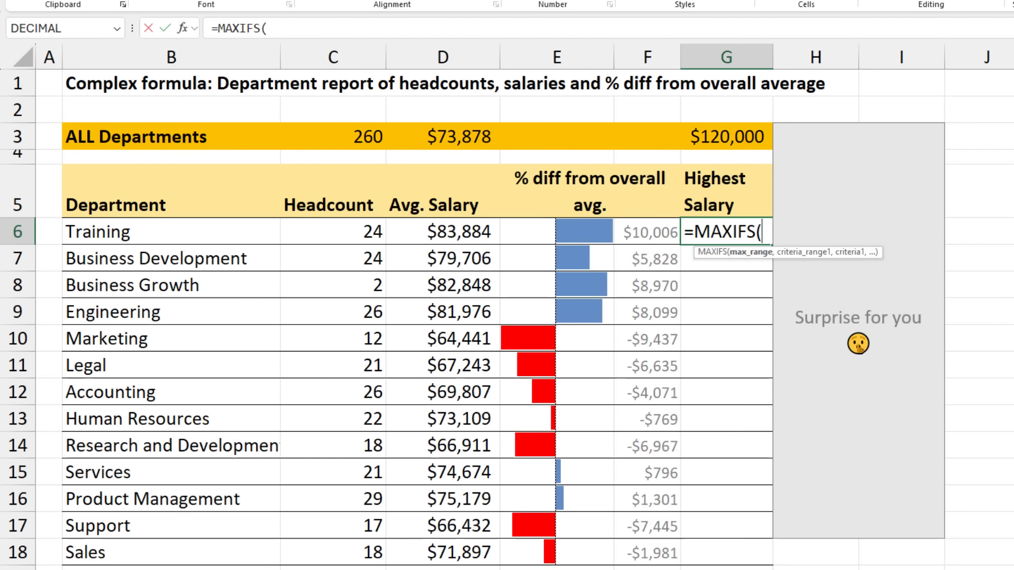
text(staff)
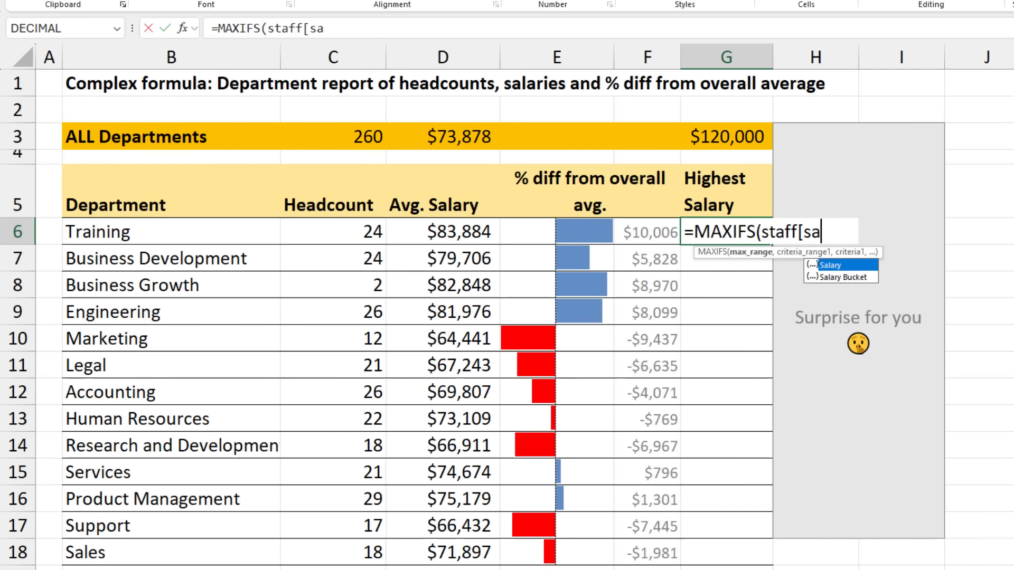
text([Salary],staff[)
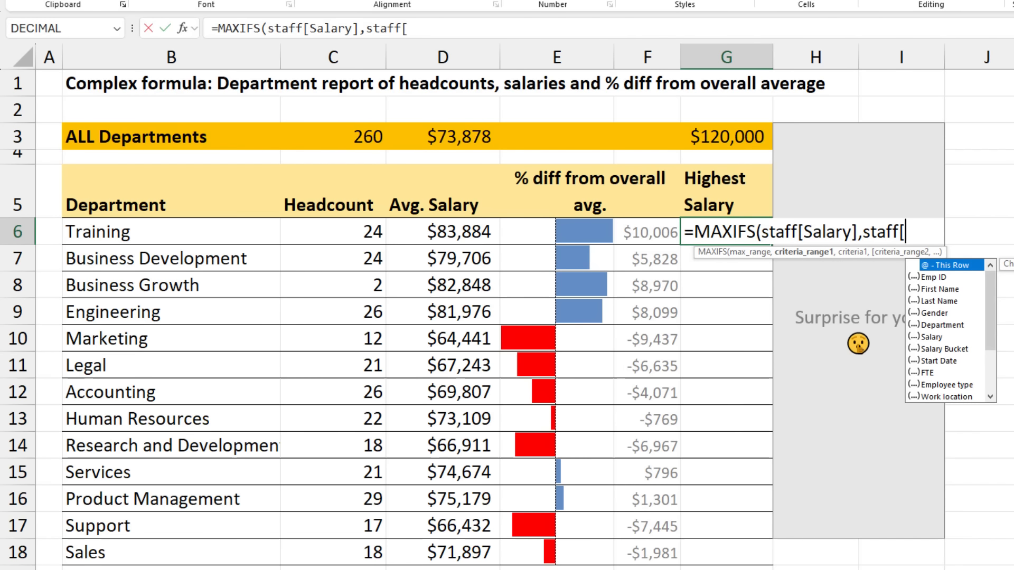
text(de)
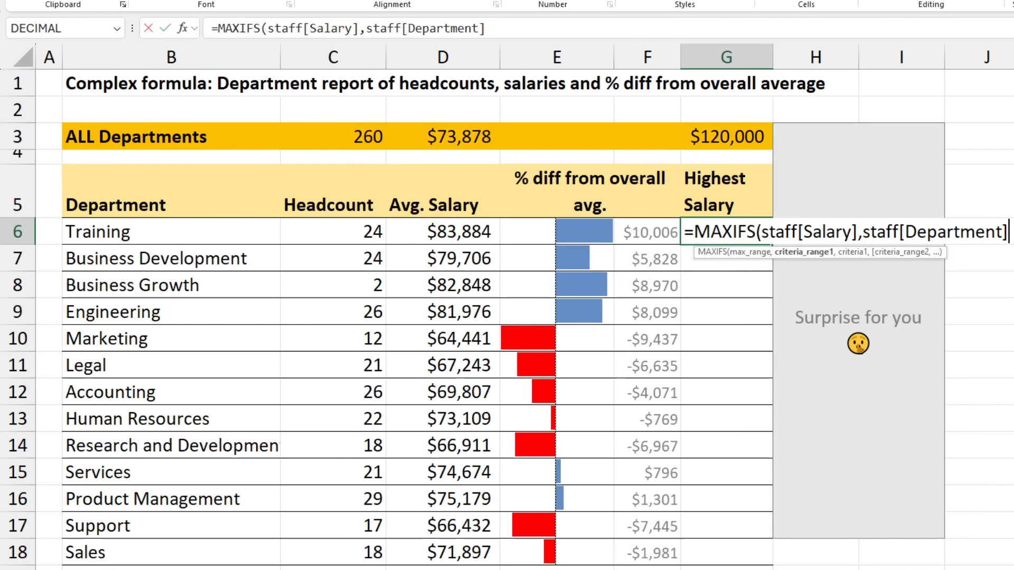
text(,)
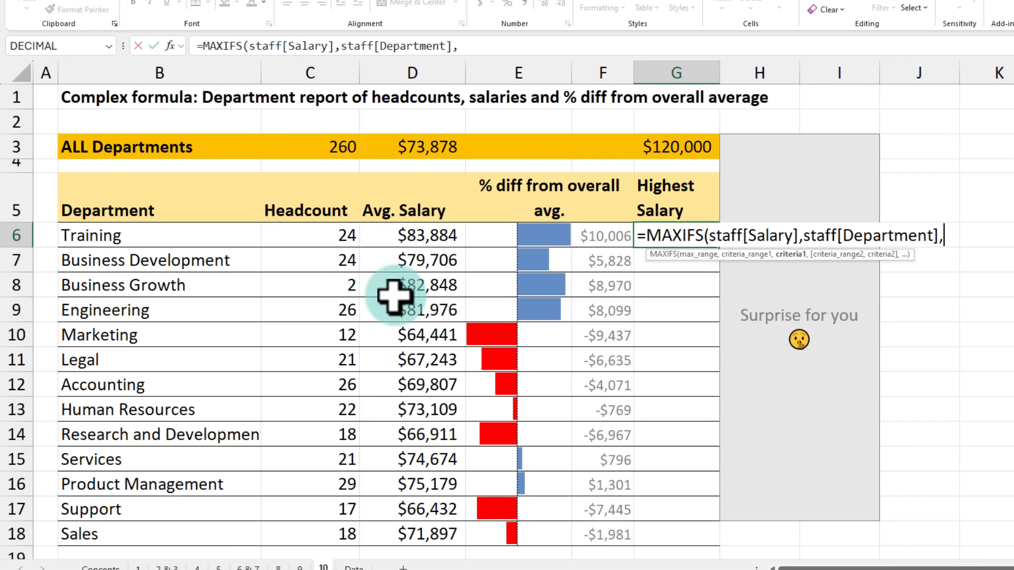
click(226, 233)
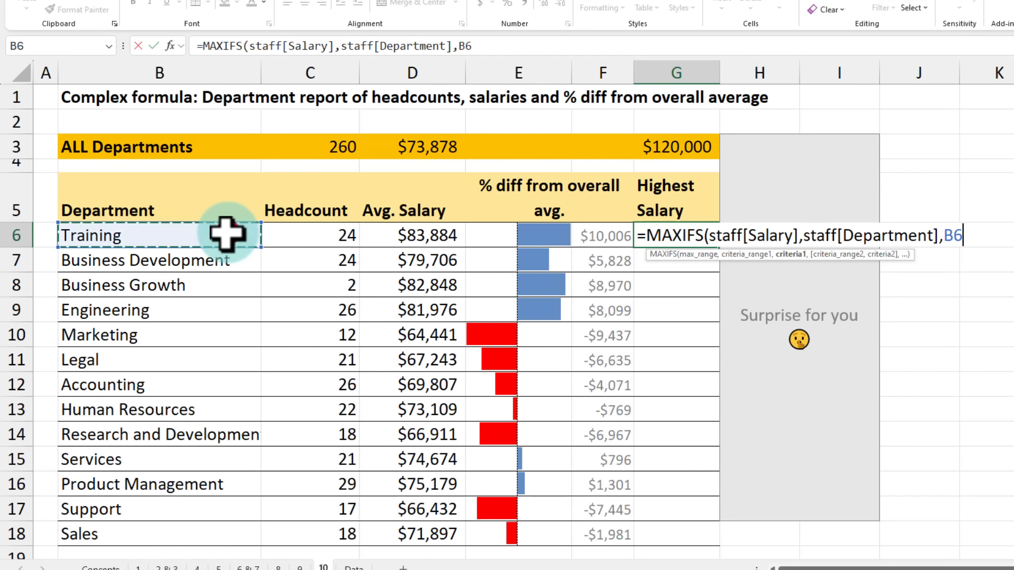
text(#)
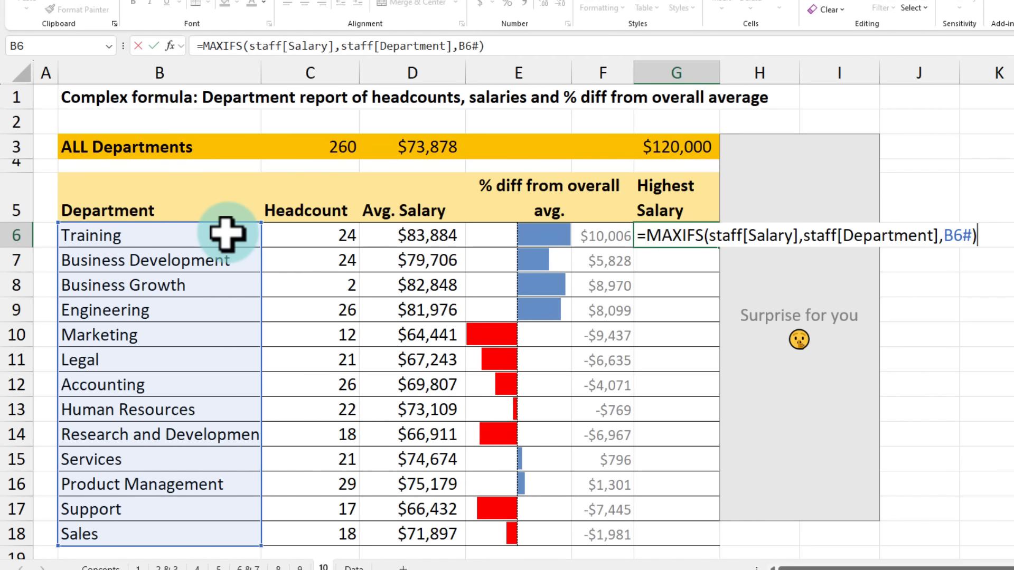
key(Return)
Copy the currency formatting of the average salaries in D6:D18 onto the highest salaries in G6:G18.
drag(683, 236, 687, 475)
scroll(696, 473, up, 1)
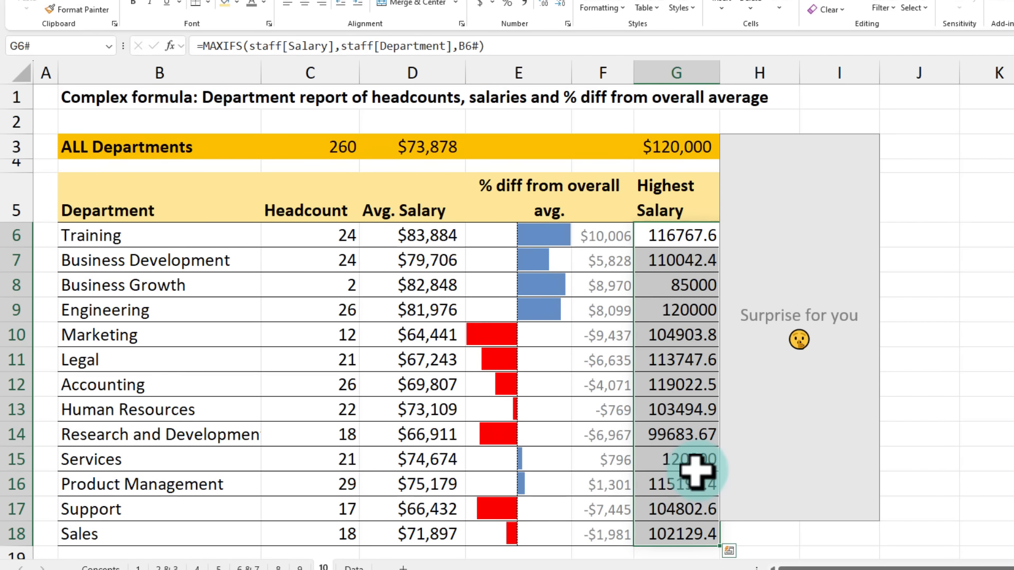
click(423, 237)
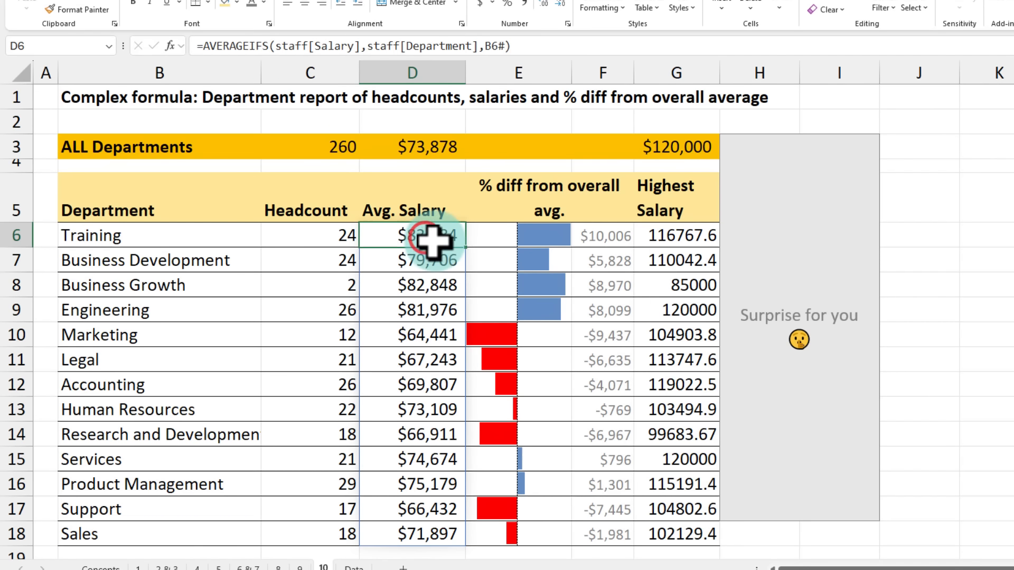
shift+click(396, 528)
click(77, 9)
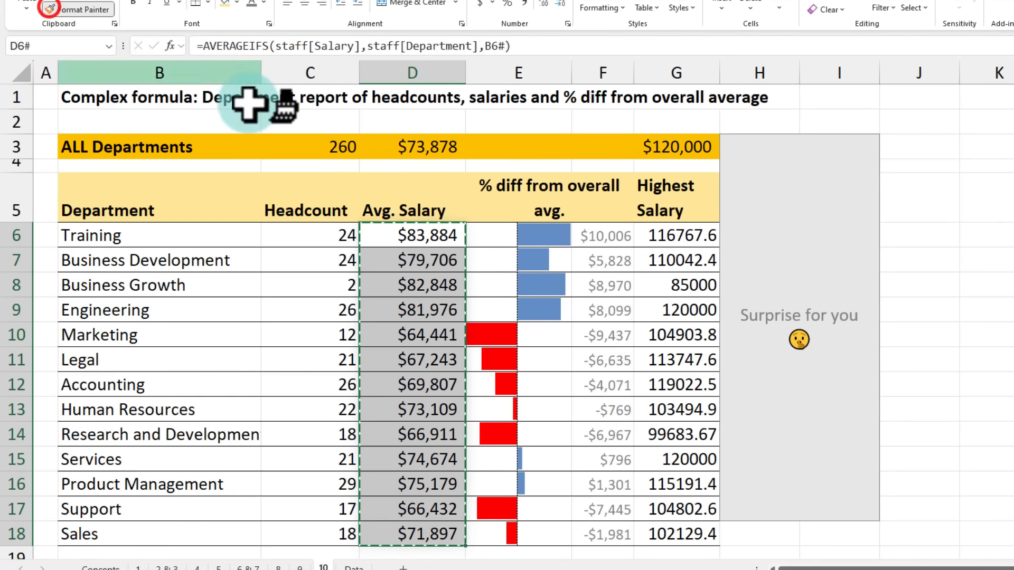
click(675, 242)
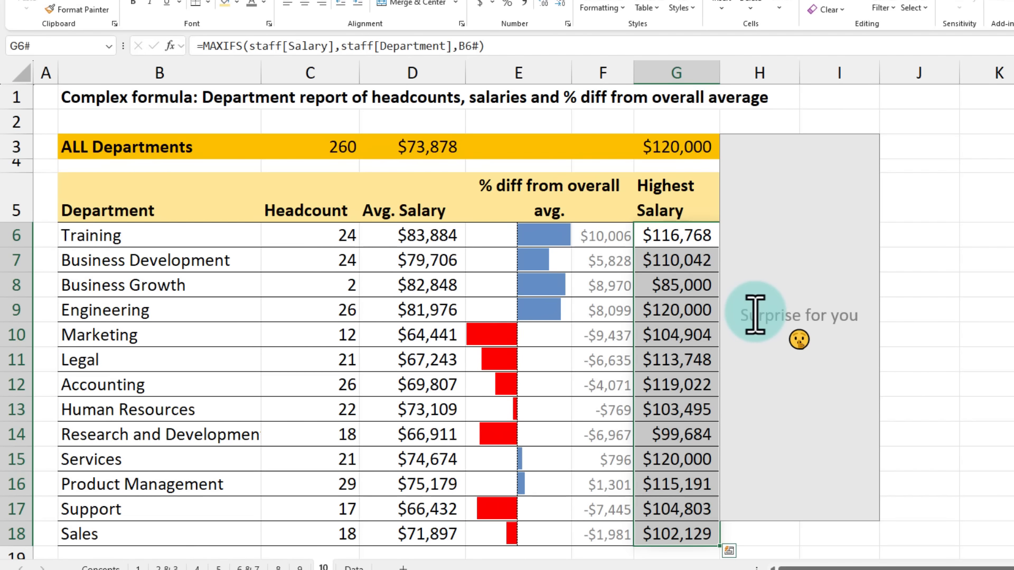
click(955, 152)
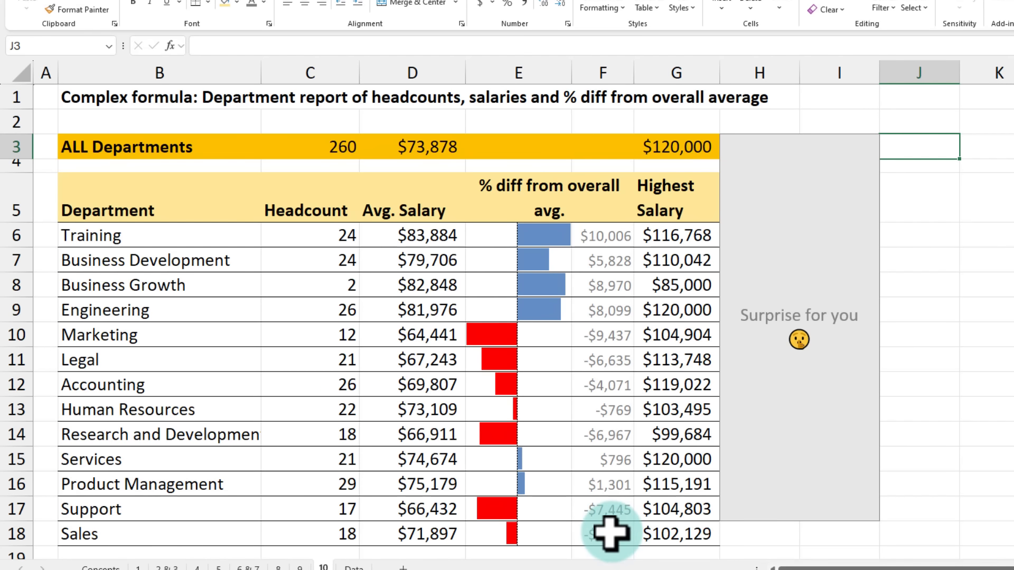
Sort the department list alphabetically by changing the B6 formula to =SORT(UNIQUE(staff[Department])).
drag(110, 236, 113, 536)
click(140, 243)
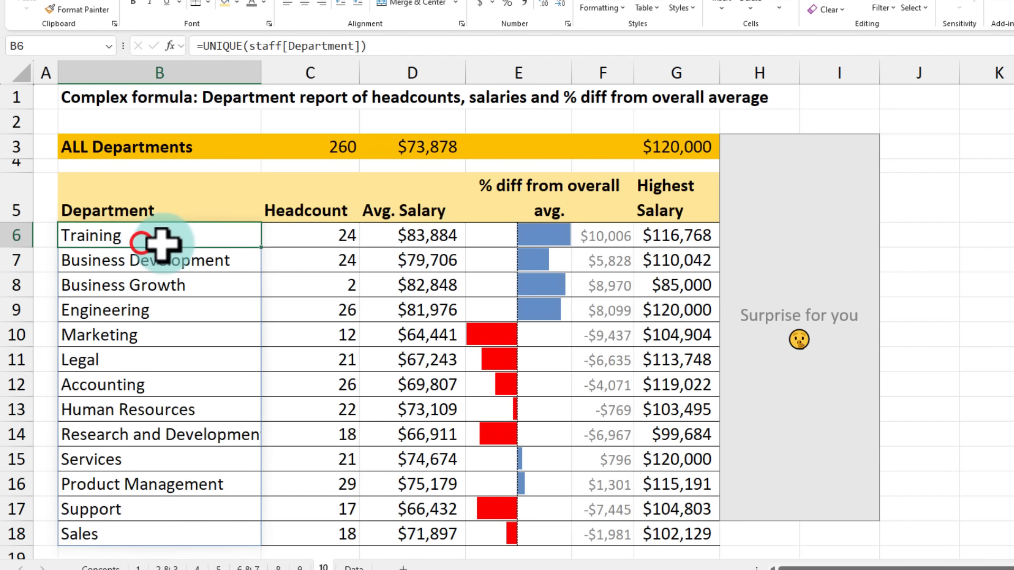
double_click(161, 243)
click(70, 236)
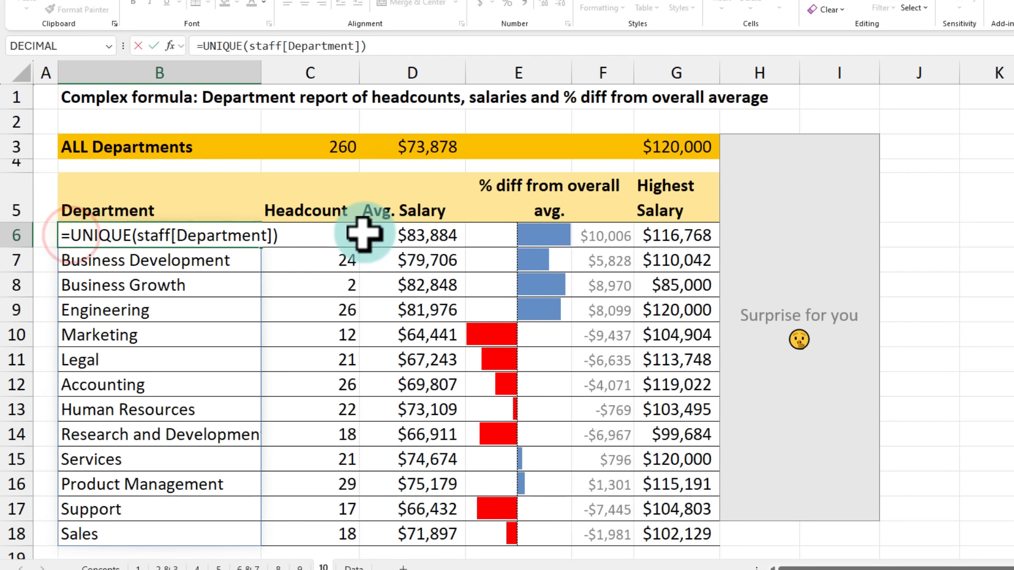
text(sort)
key(Tab)
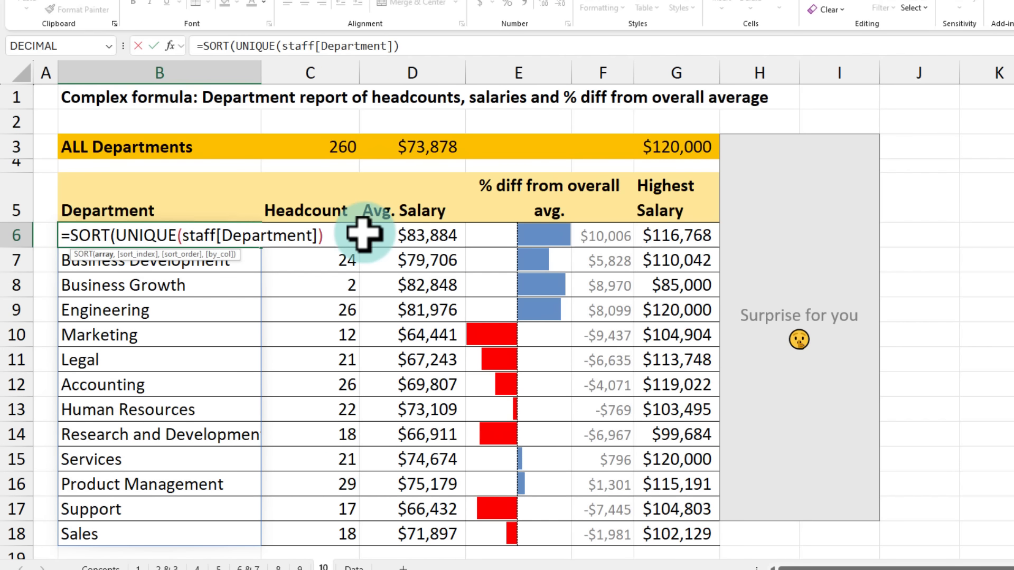
key(ctrl+Return)
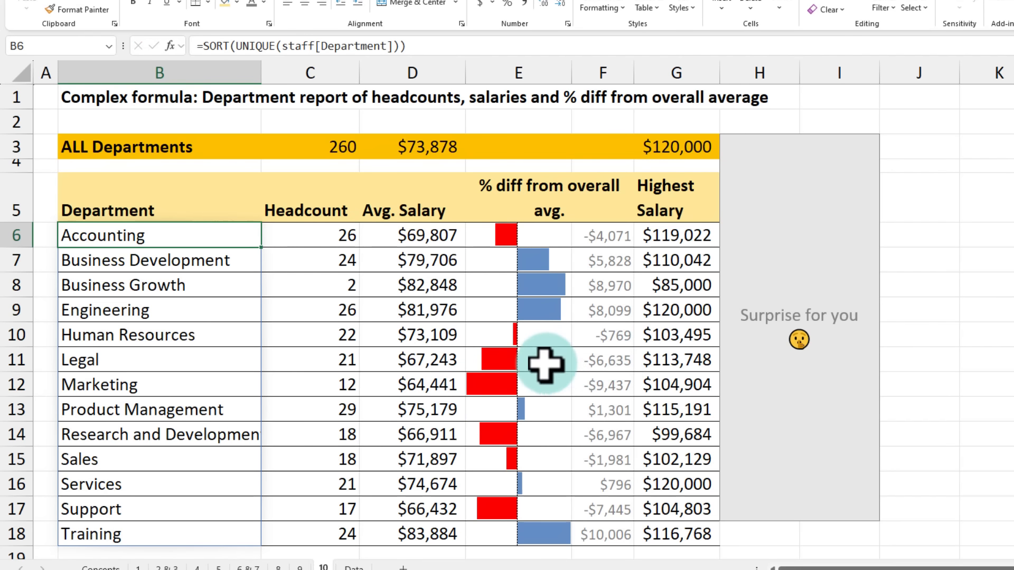
drag(186, 240, 229, 528)
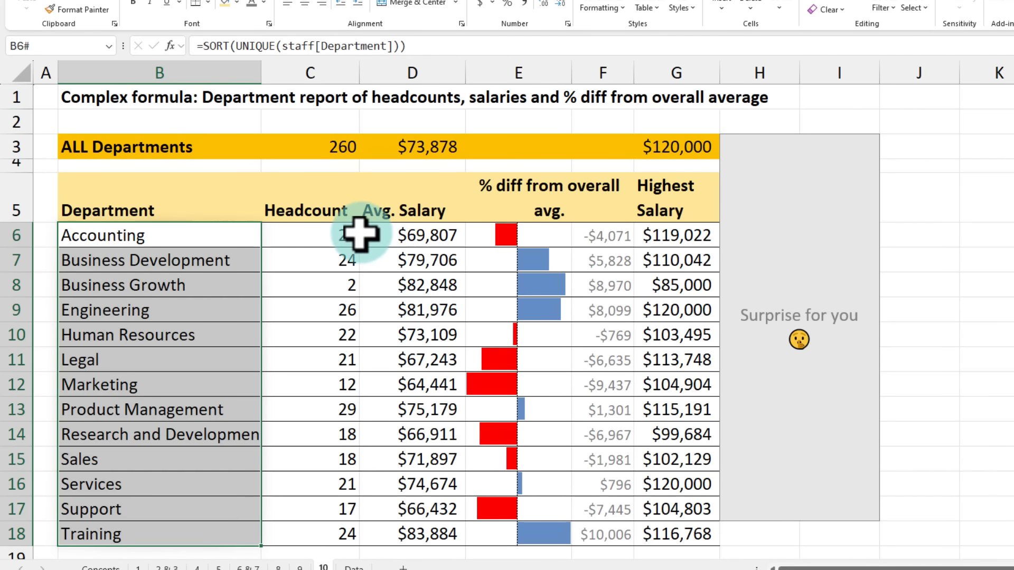
Delete the grey "Surprise for you" rectangle covering columns H and I of the report.
click(987, 410)
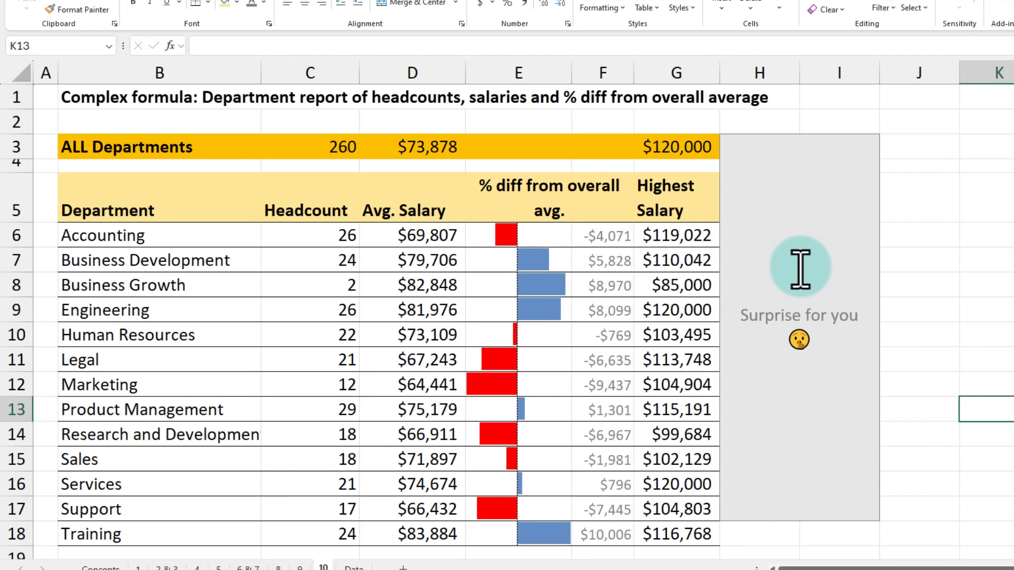
click(800, 268)
key(Delete)
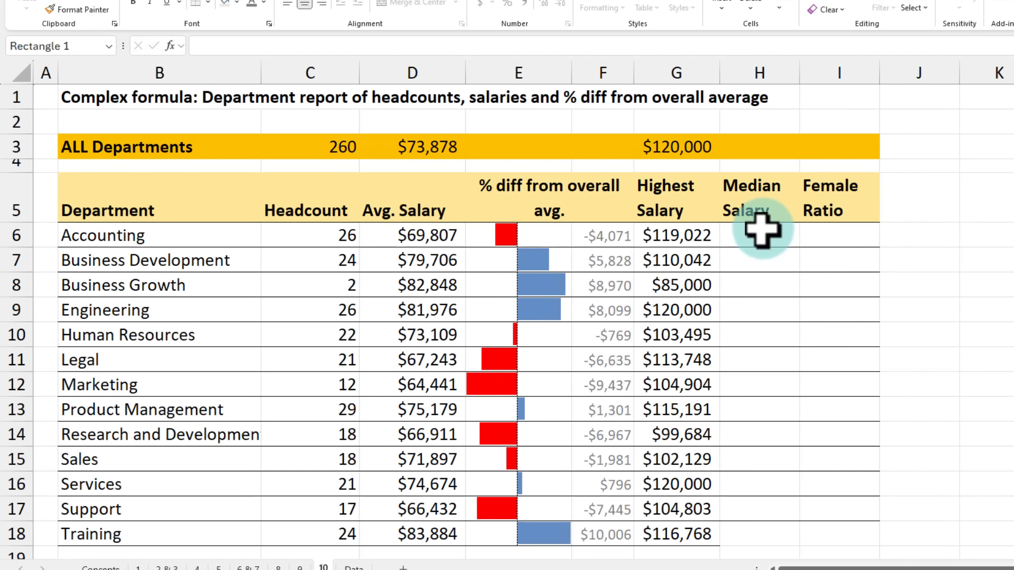
drag(763, 229, 851, 535)
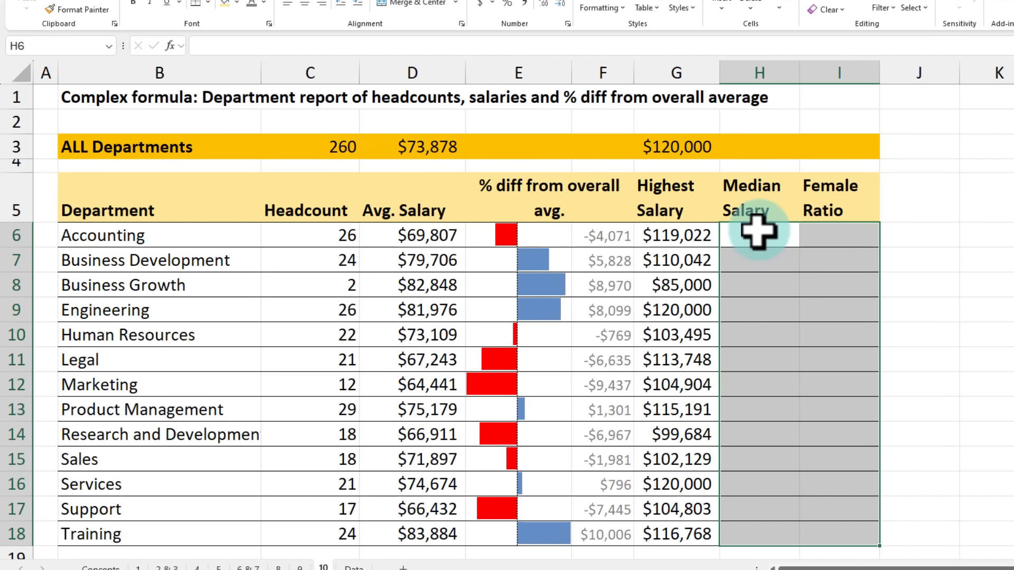
click(758, 233)
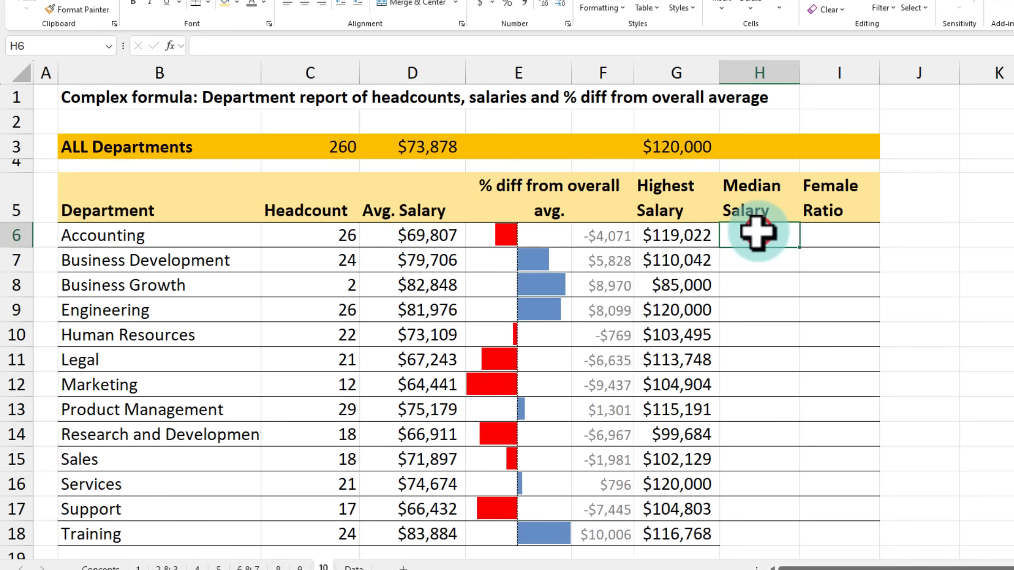
click(823, 233)
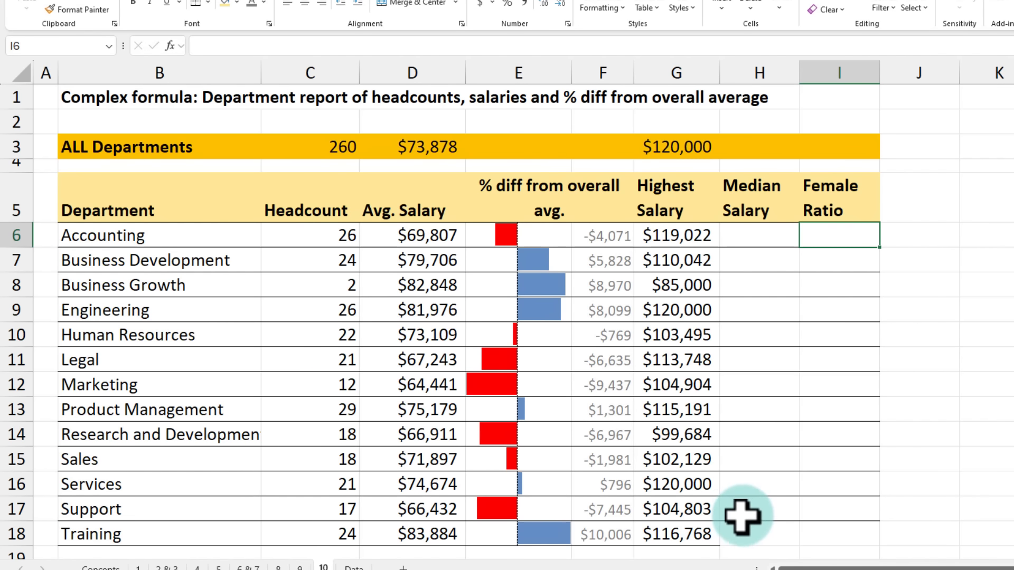
drag(742, 513, 880, 522)
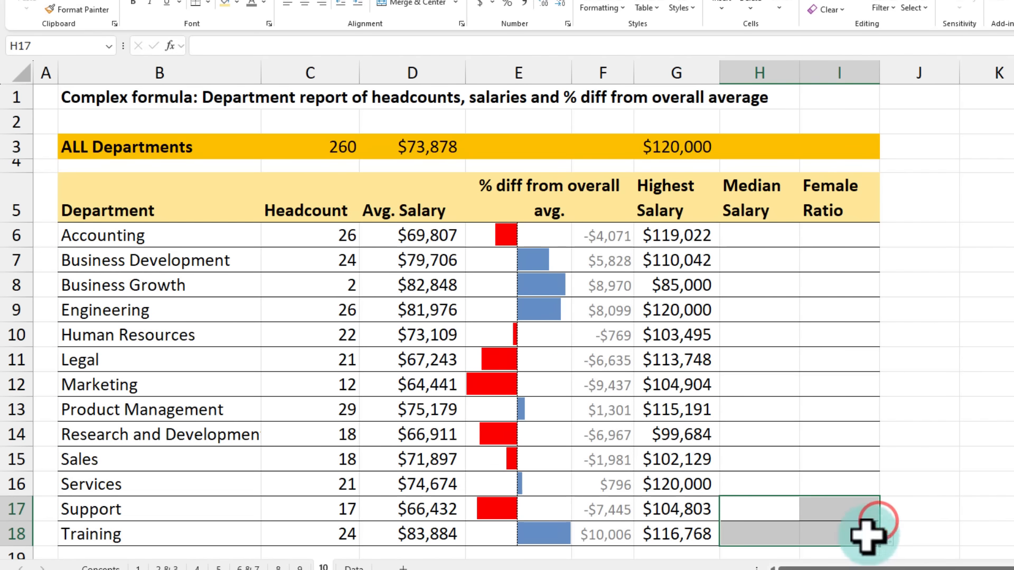
drag(740, 233, 803, 534)
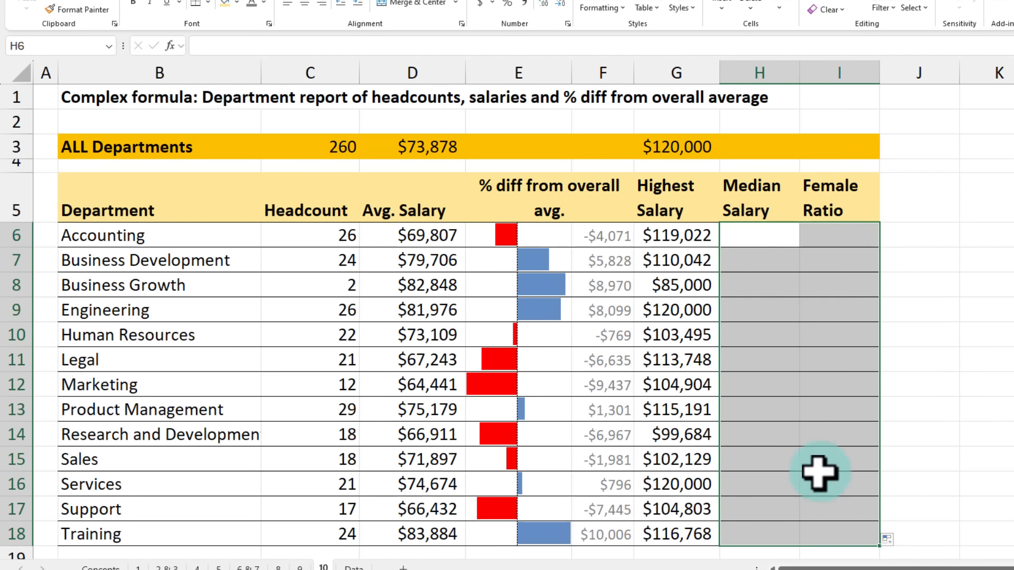
drag(760, 147, 856, 148)
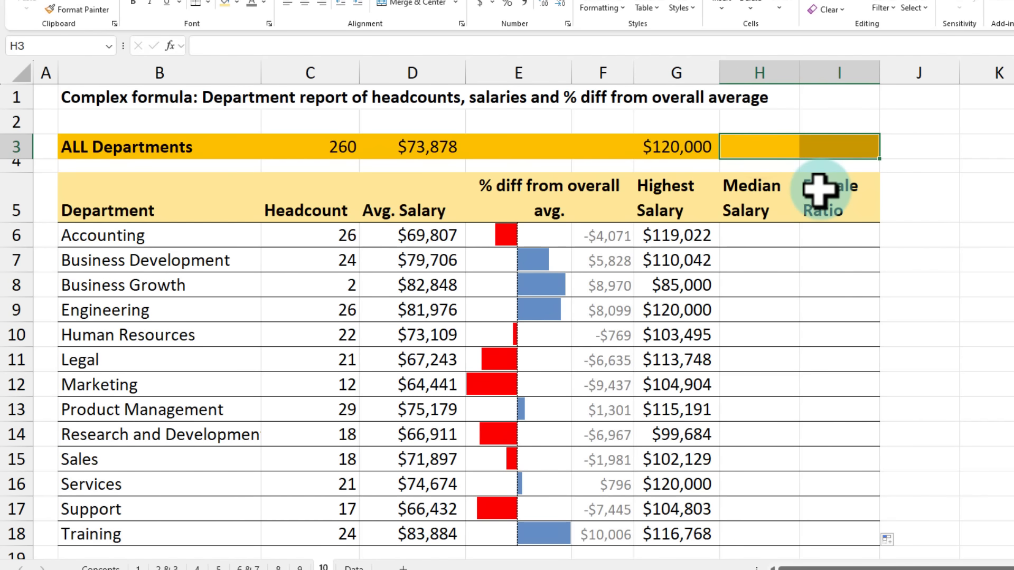